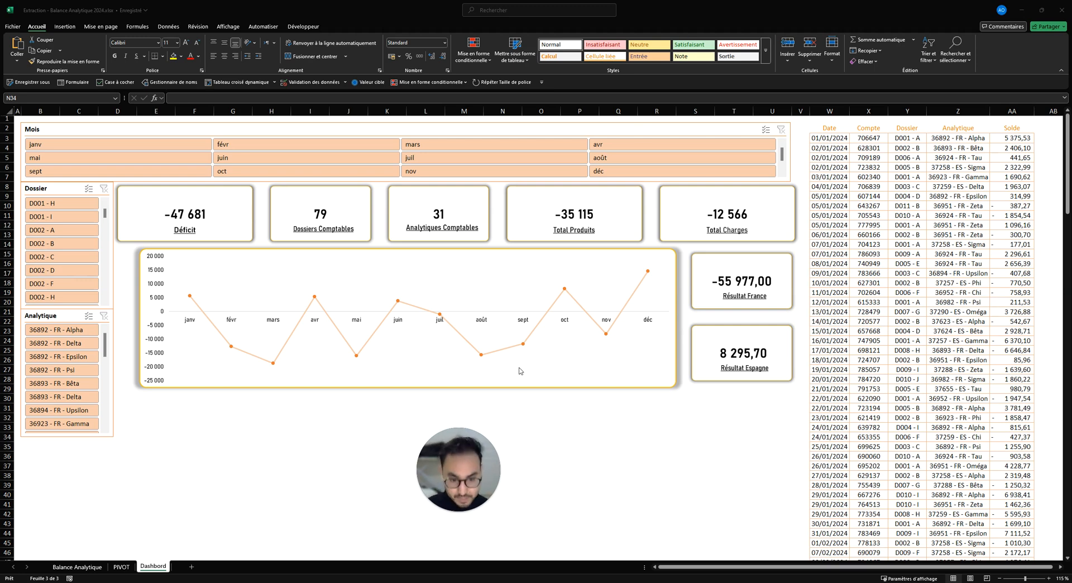
- Filter the dashboard's Mois slicer to the months mai through août
click(77, 567)
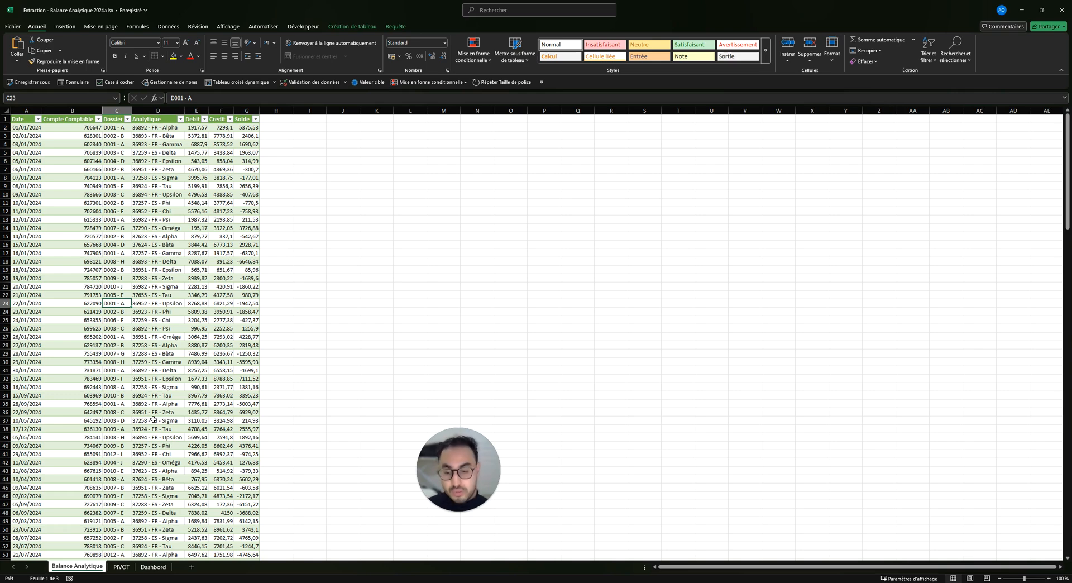
click(162, 569)
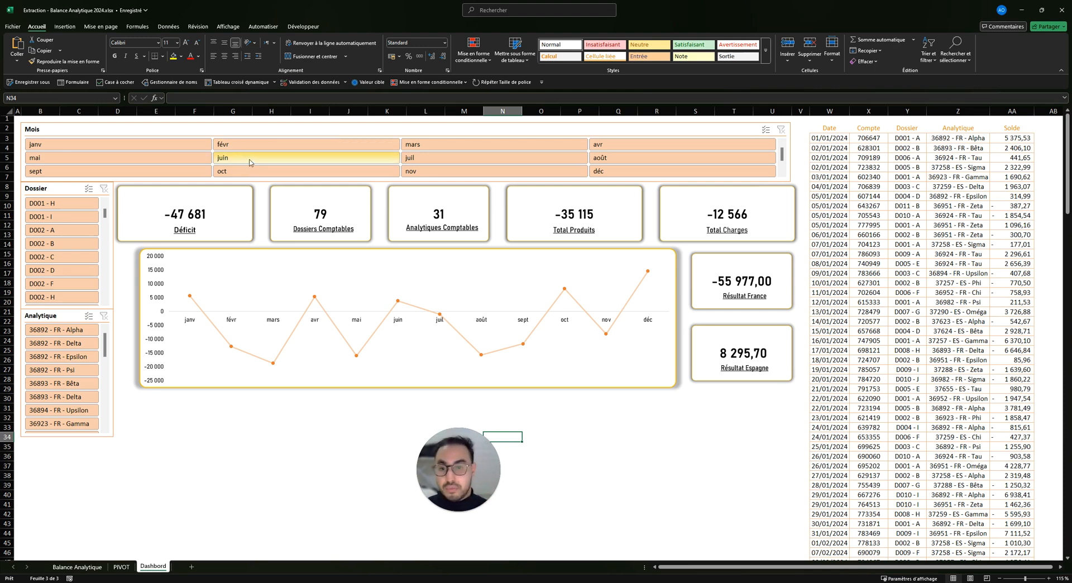
click(306, 157)
drag(134, 162, 441, 160)
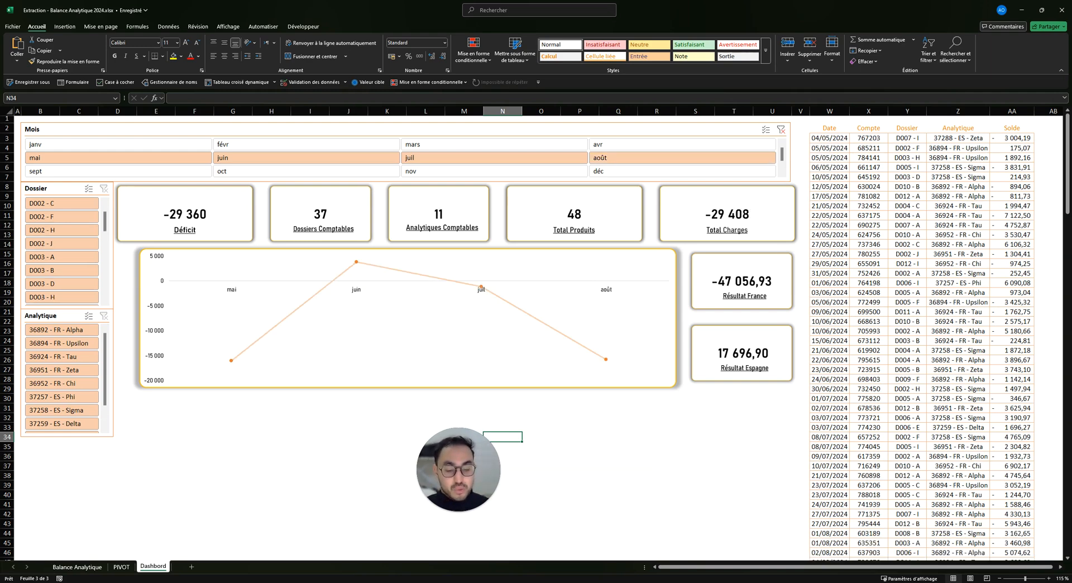
key(ctrl+s)
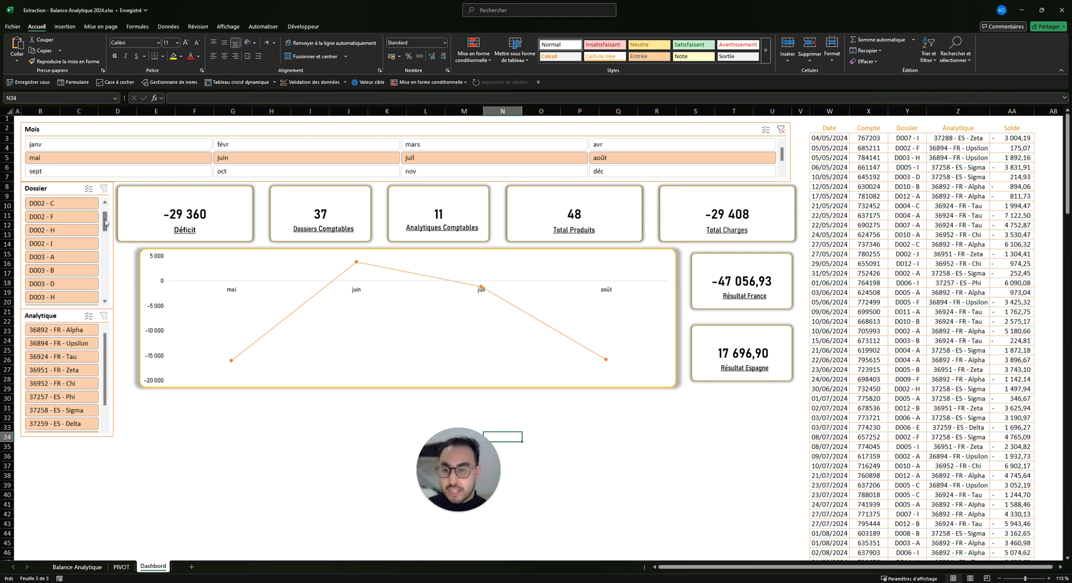
drag(107, 222, 106, 242)
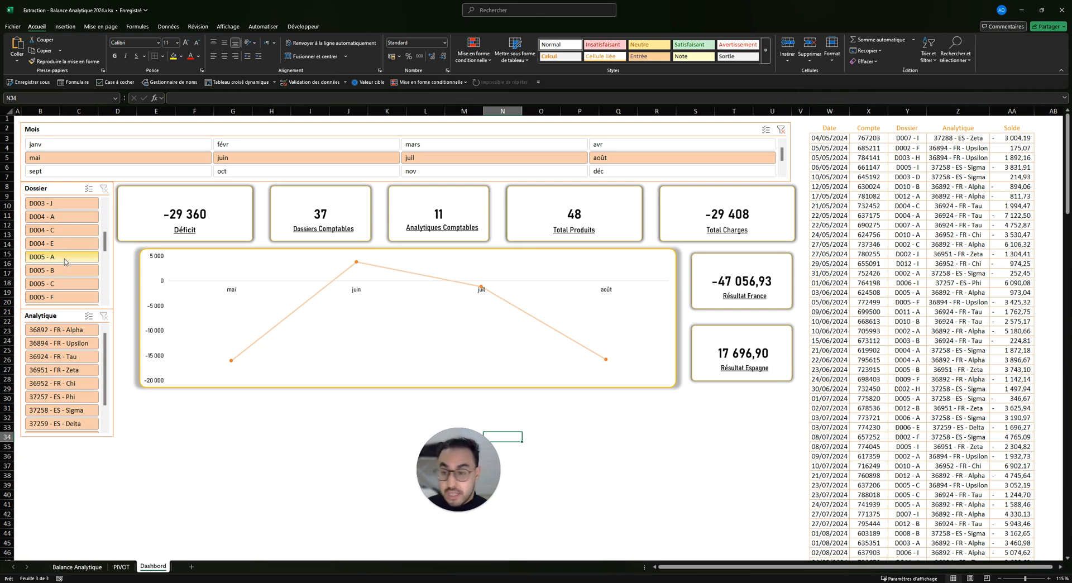
ctrl+click(66, 257)
ctrl+click(65, 270)
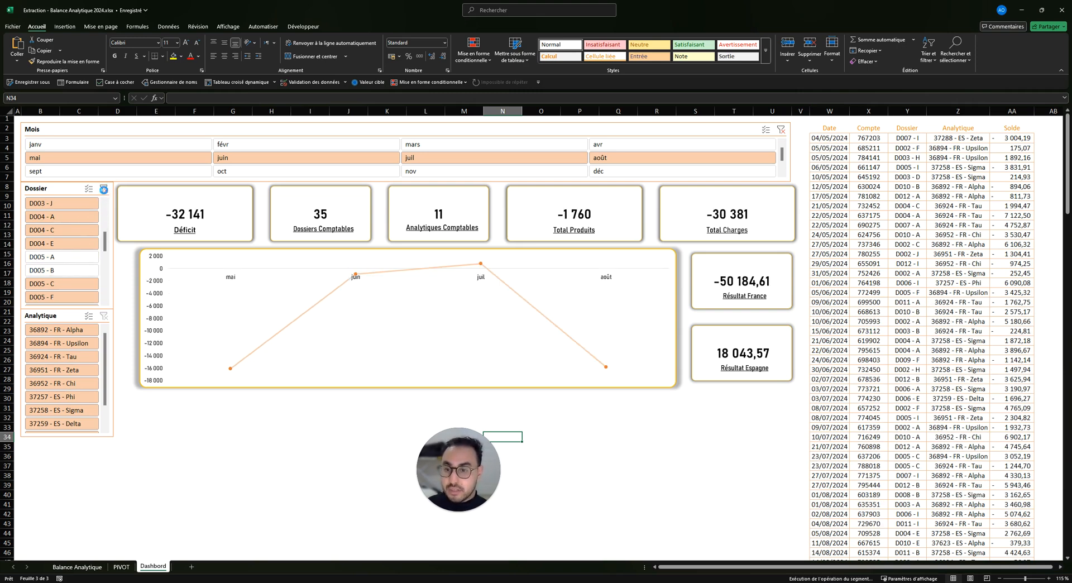
click(103, 190)
- Filter the Dossier slicer to D005 - A, D005 - B, D005 - C, D005 - F and D005 - H
click(50, 258)
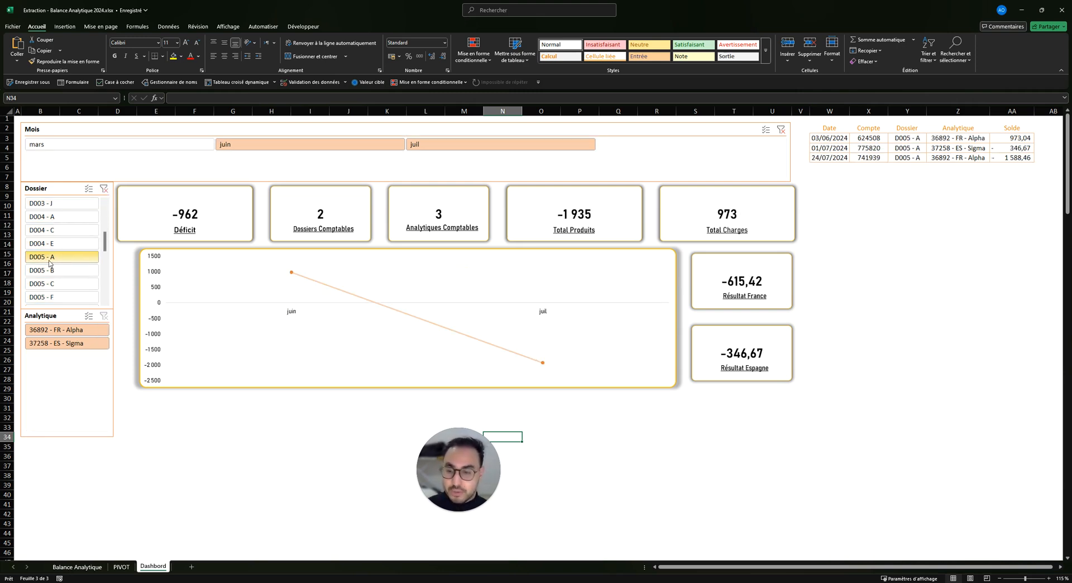
ctrl+click(65, 270)
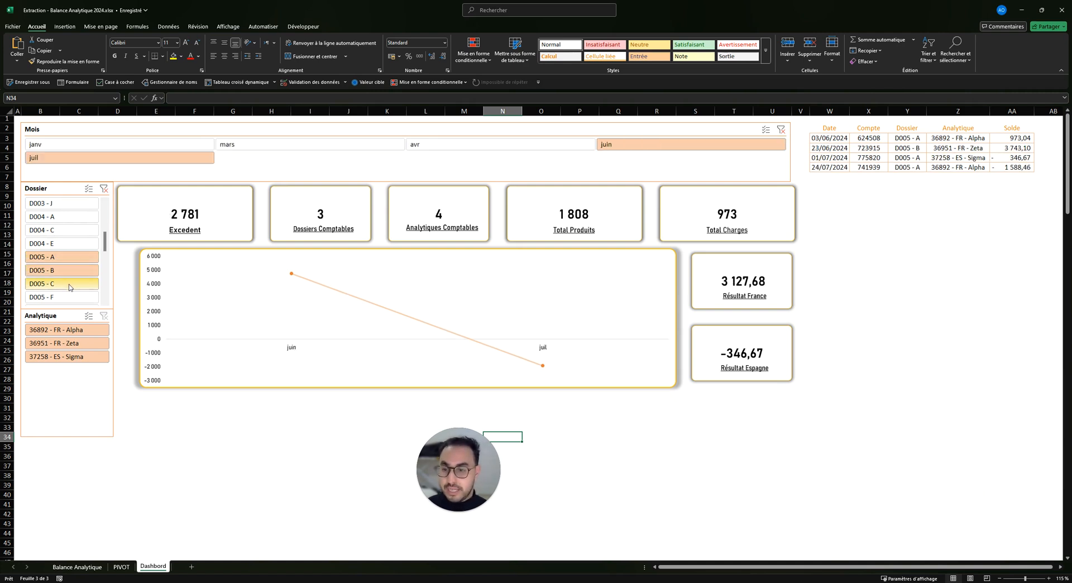
ctrl+click(70, 285)
scroll(84, 268, down, 2)
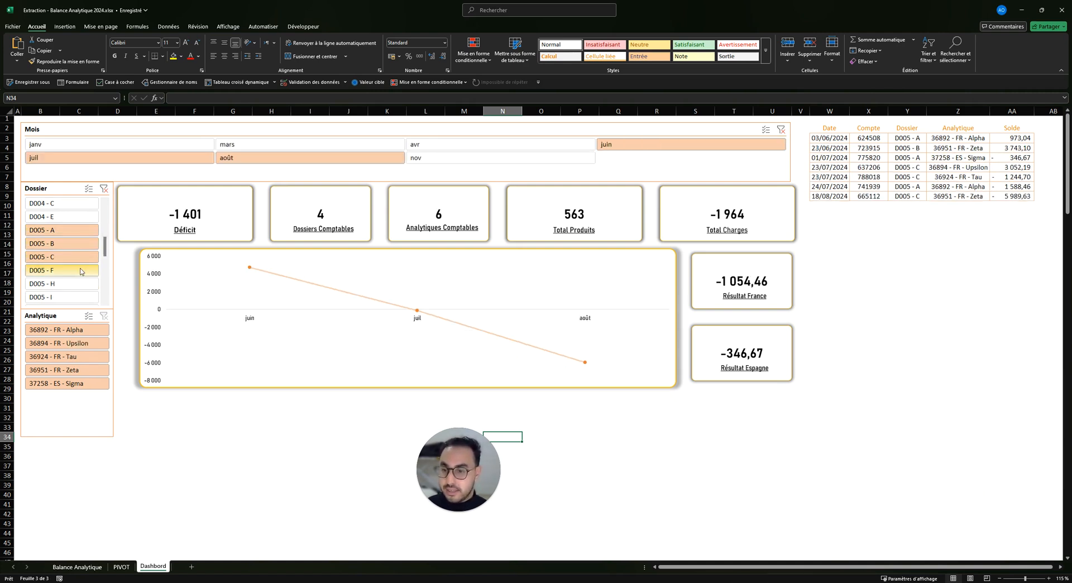
ctrl+click(81, 271)
ctrl+click(78, 283)
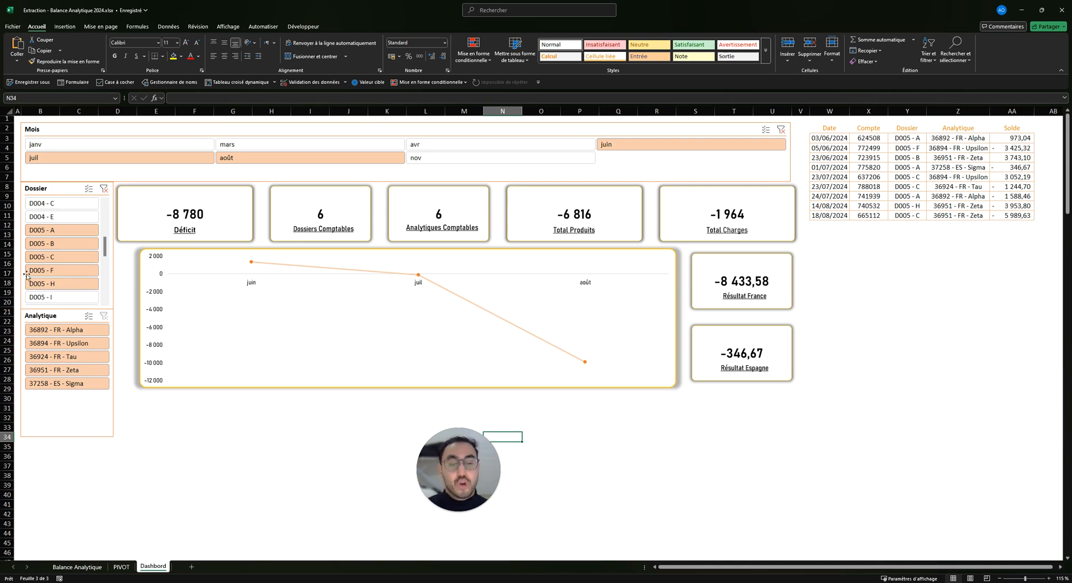
- Clear the filters of the Mois and Dossier slicers on the dashboard
click(781, 130)
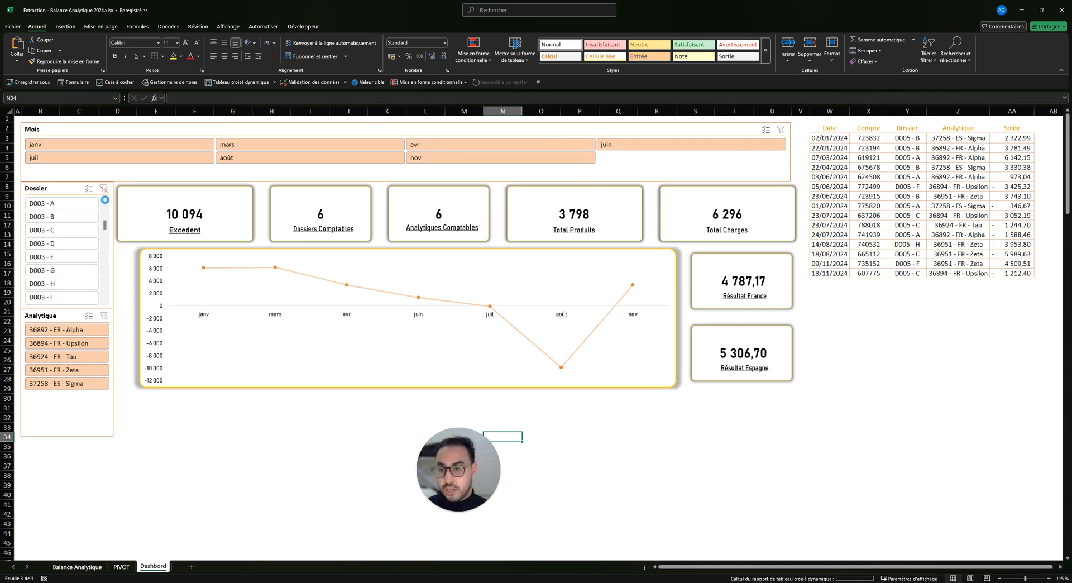
click(103, 188)
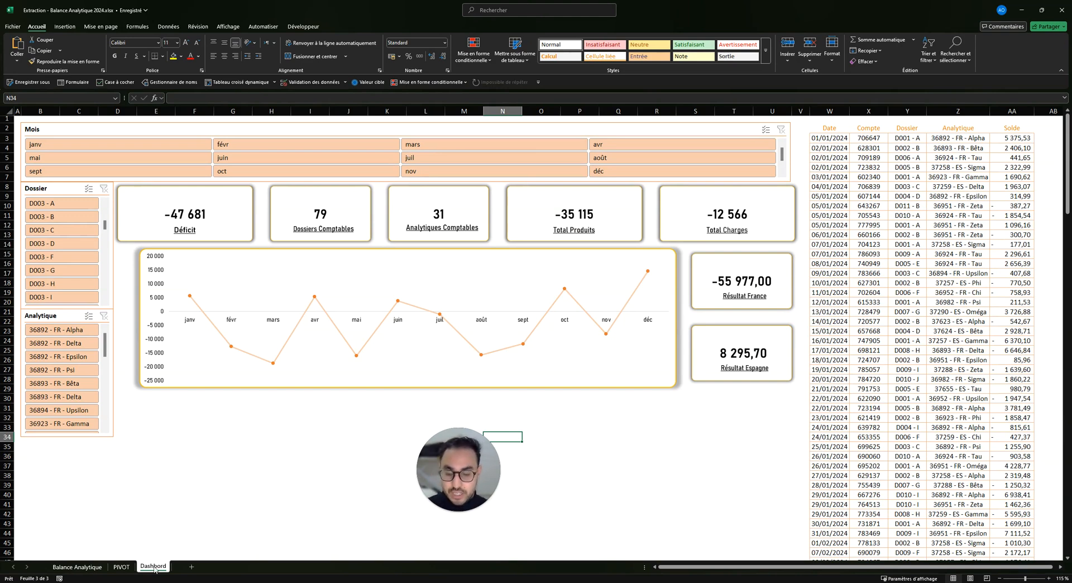
- Add a worksheet named PIVOT 2, place it just before the PIVOT sheet and save the workbook
click(122, 567)
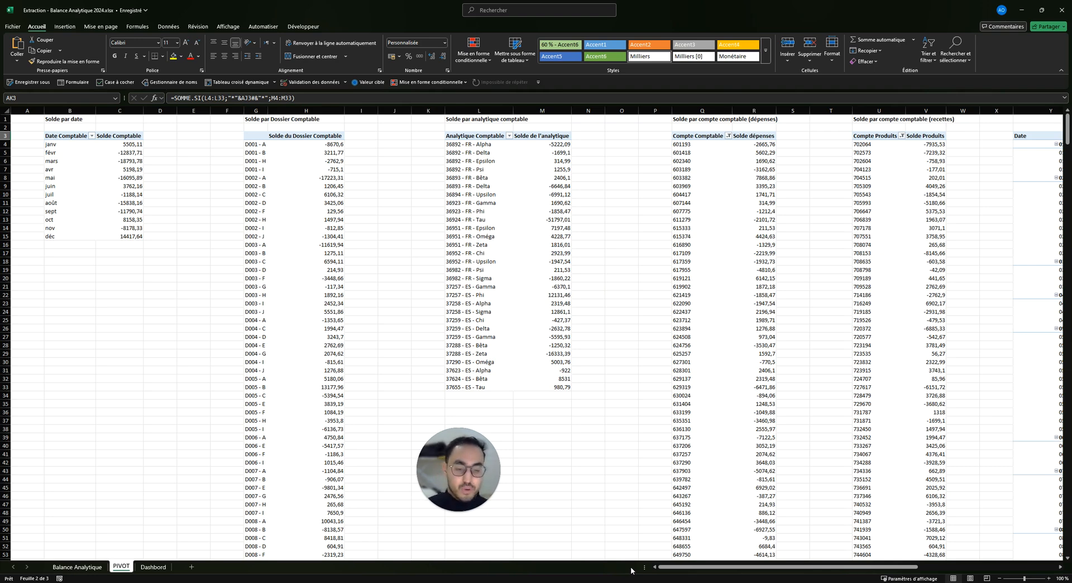
click(153, 567)
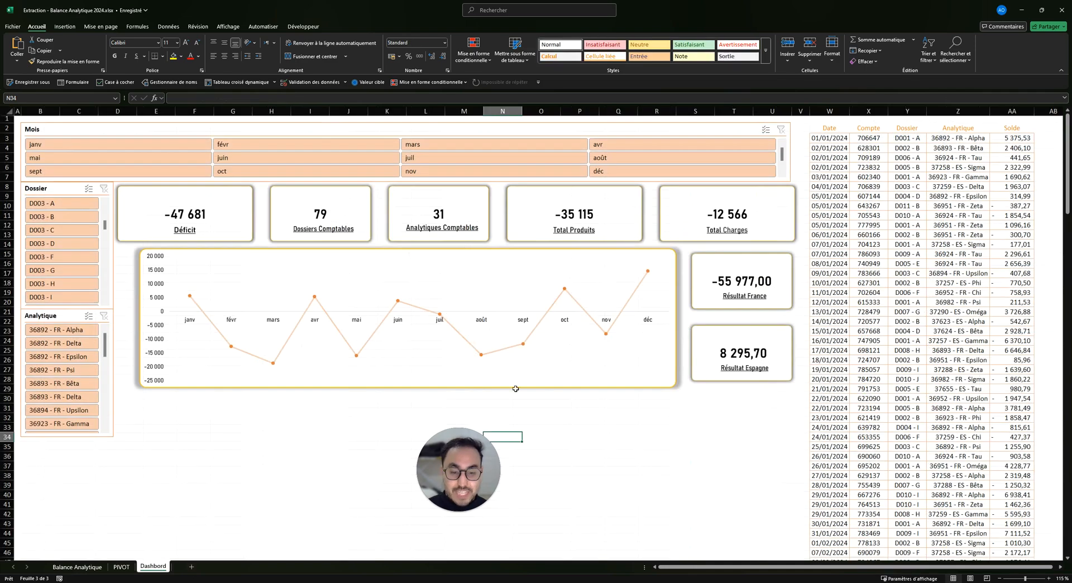
click(121, 566)
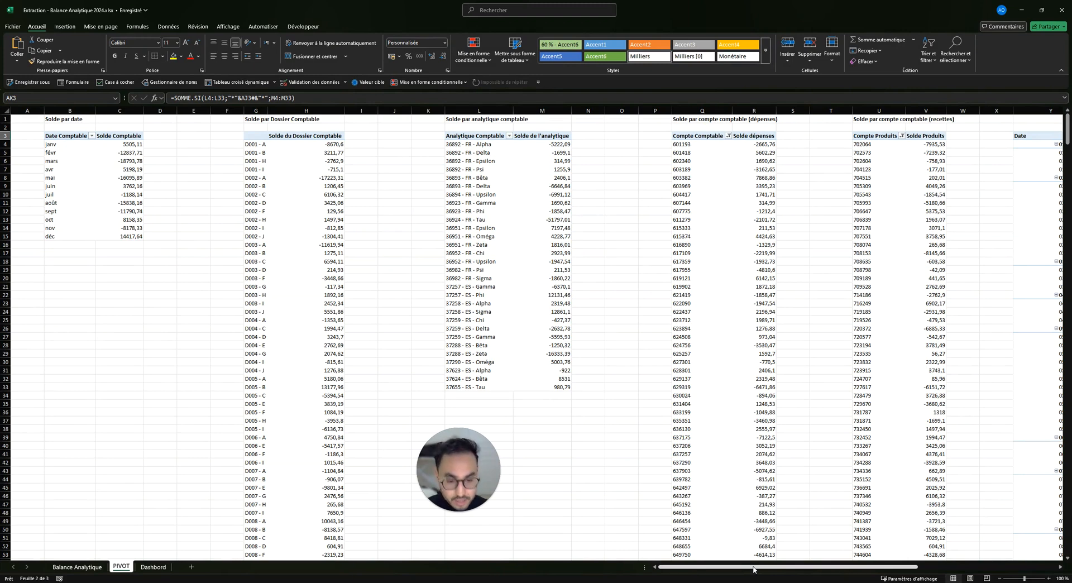
click(191, 567)
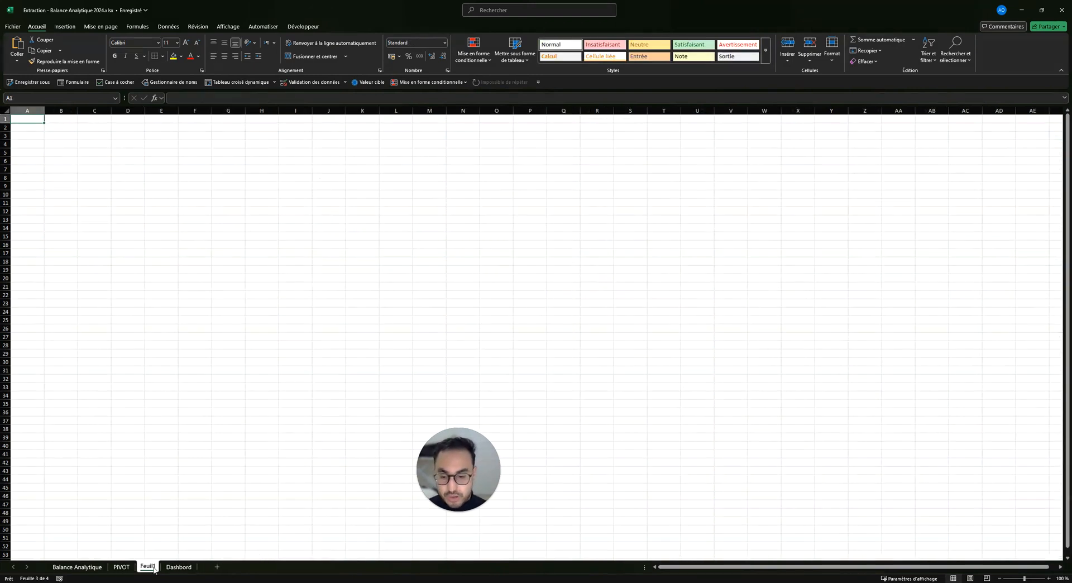
double_click(148, 566)
text(PI)
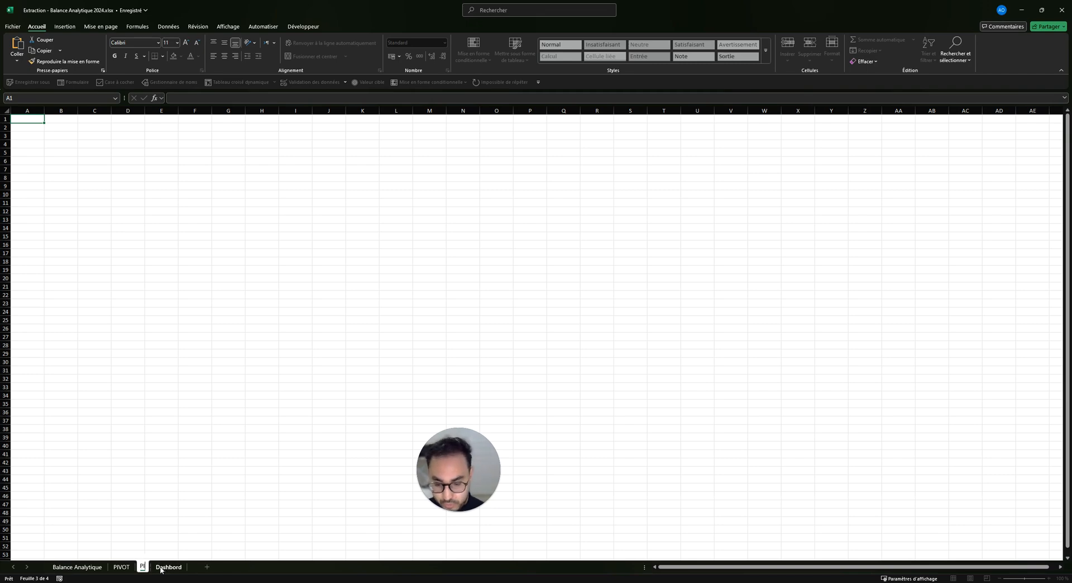
text(VOT 2)
key(Return)
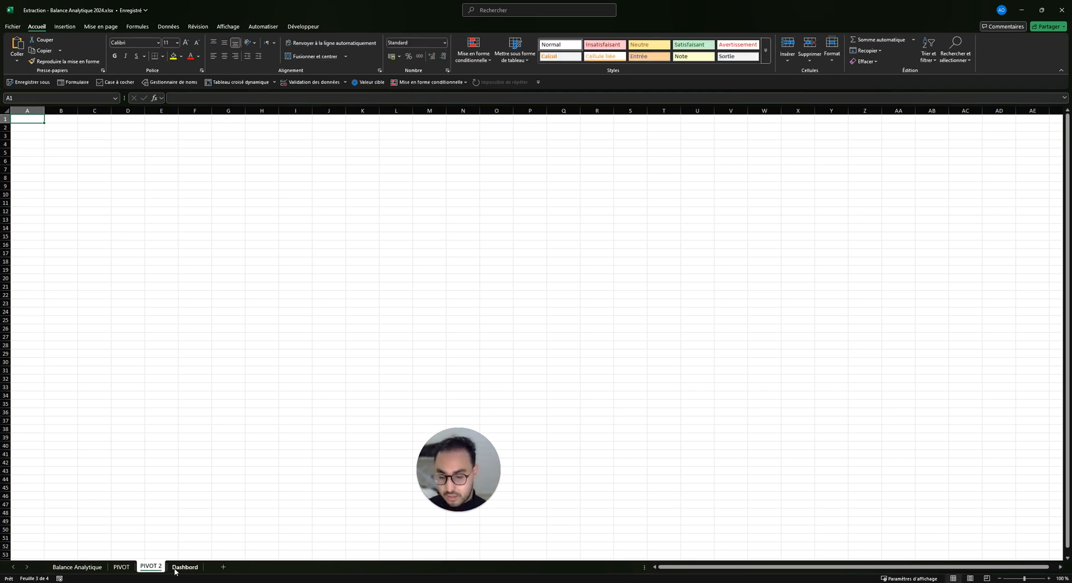
drag(112, 569, 113, 569)
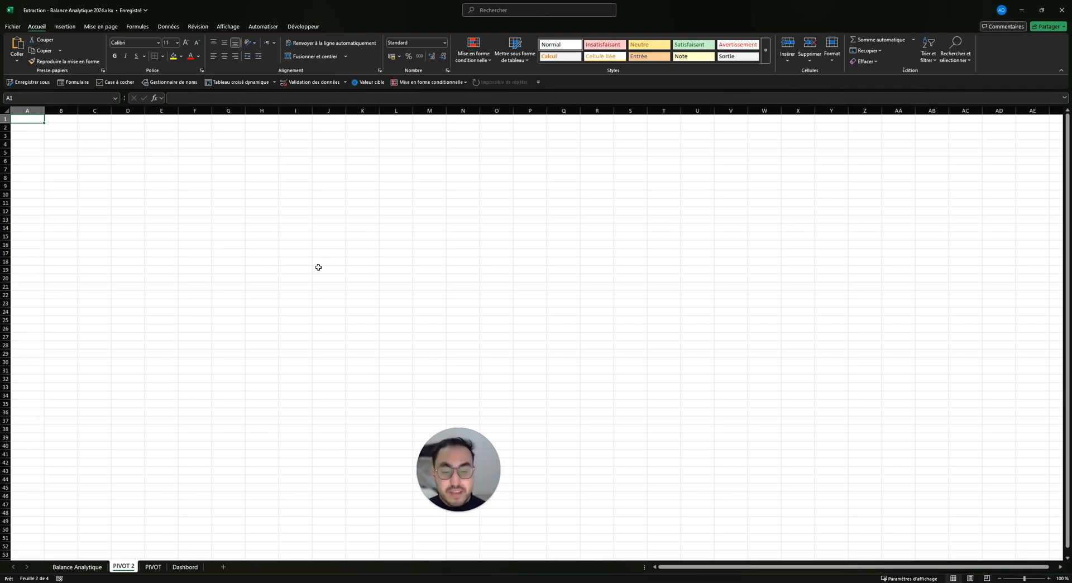
click(153, 567)
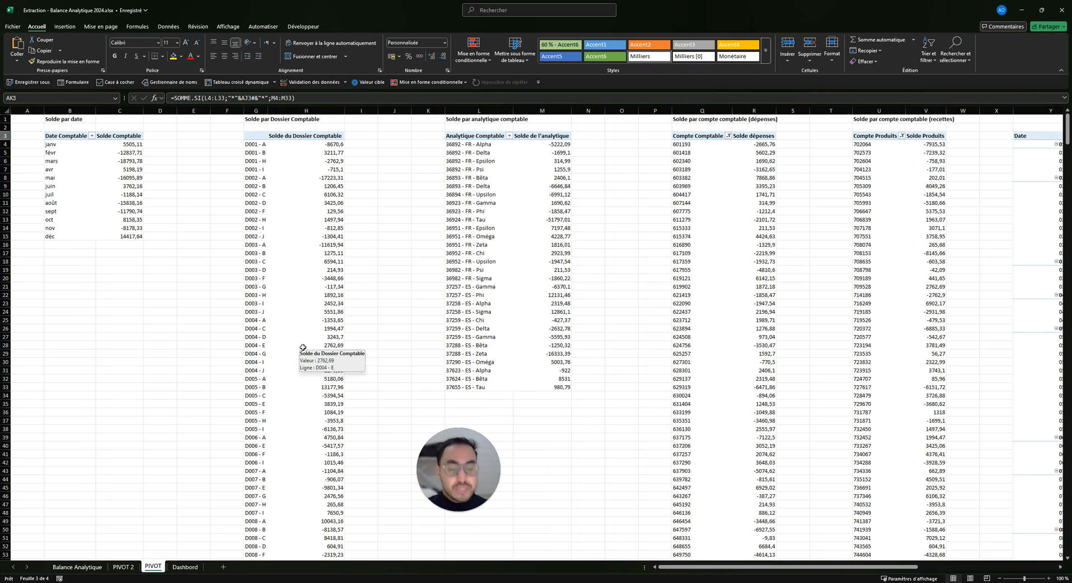
key(ctrl+s)
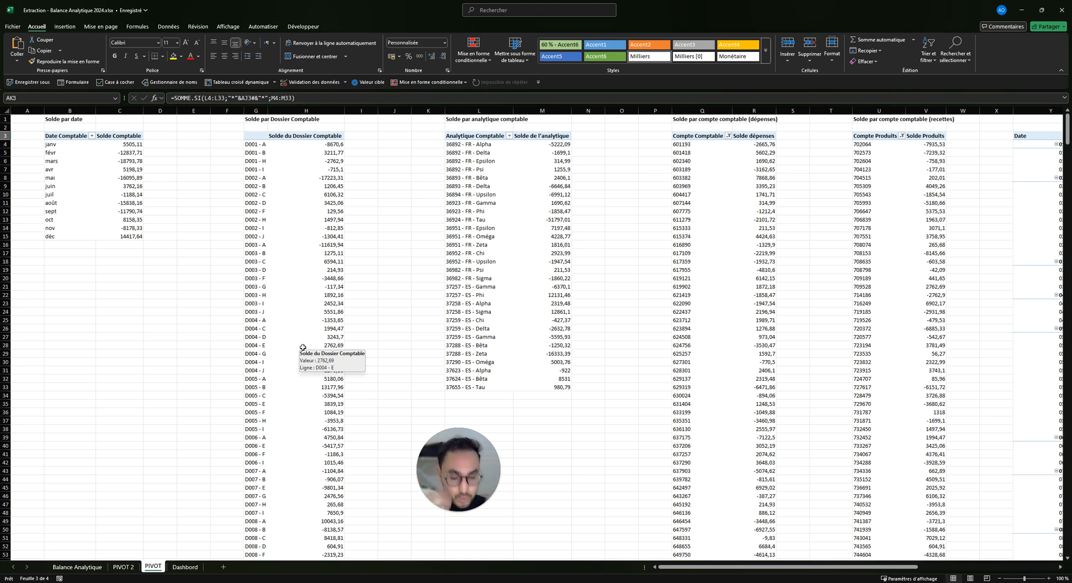
- Create a pivot table from the Balance_comptable table on the existing PIVOT 2 sheet, starting in cell B4
click(122, 567)
click(63, 136)
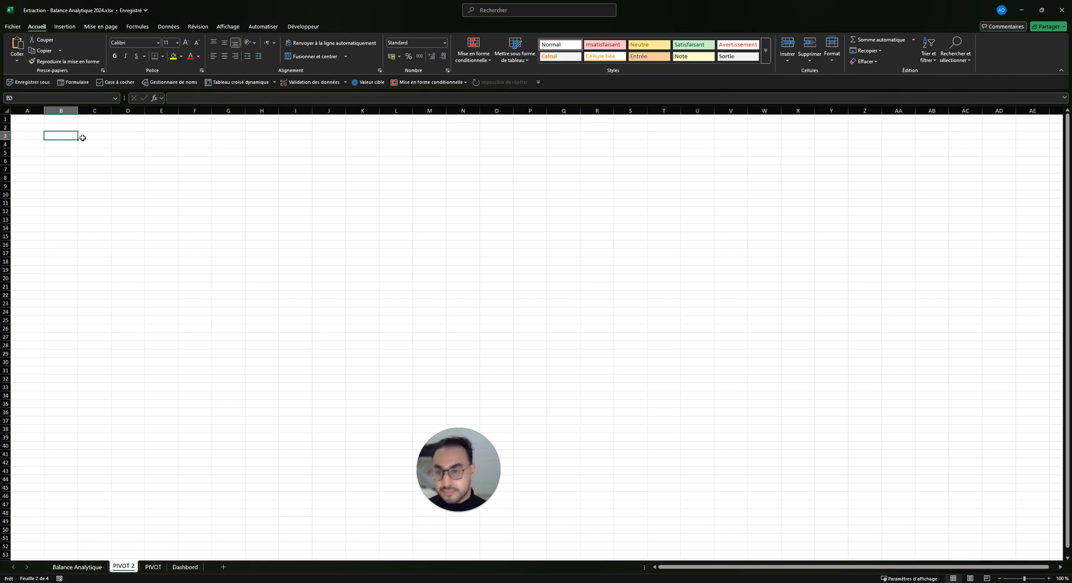
click(77, 567)
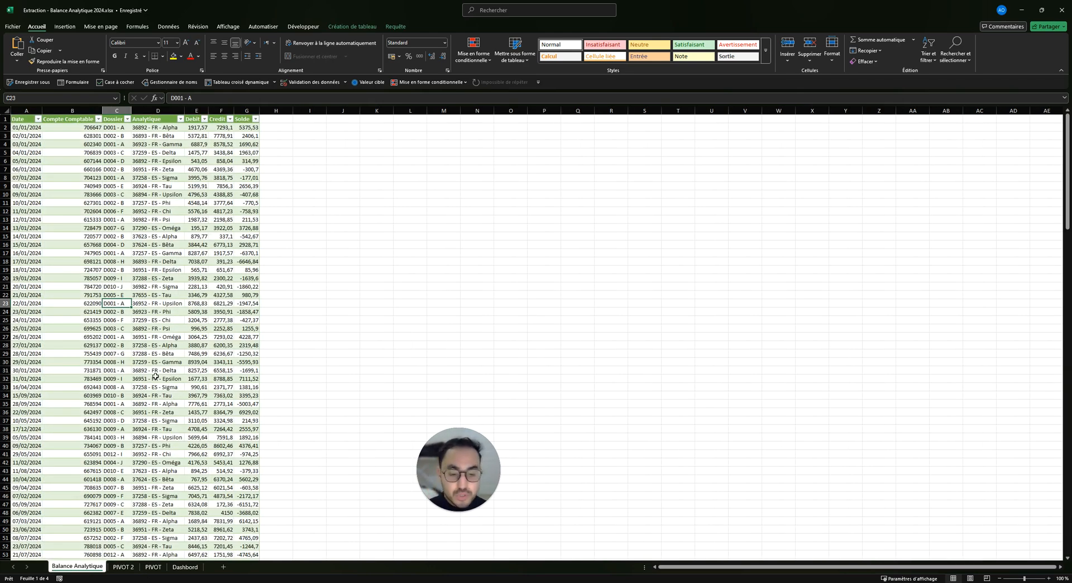
click(156, 377)
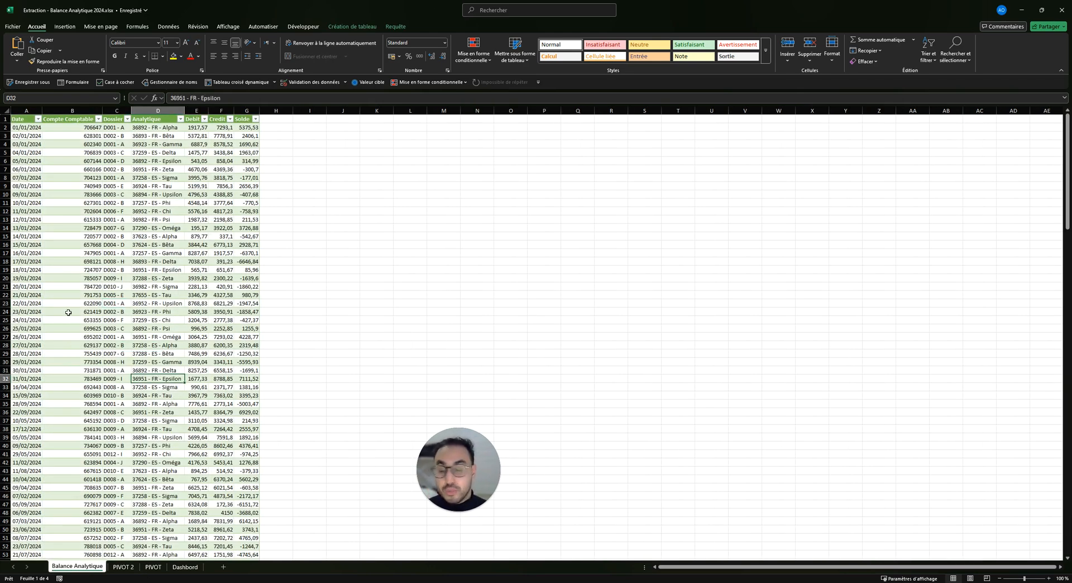
click(67, 29)
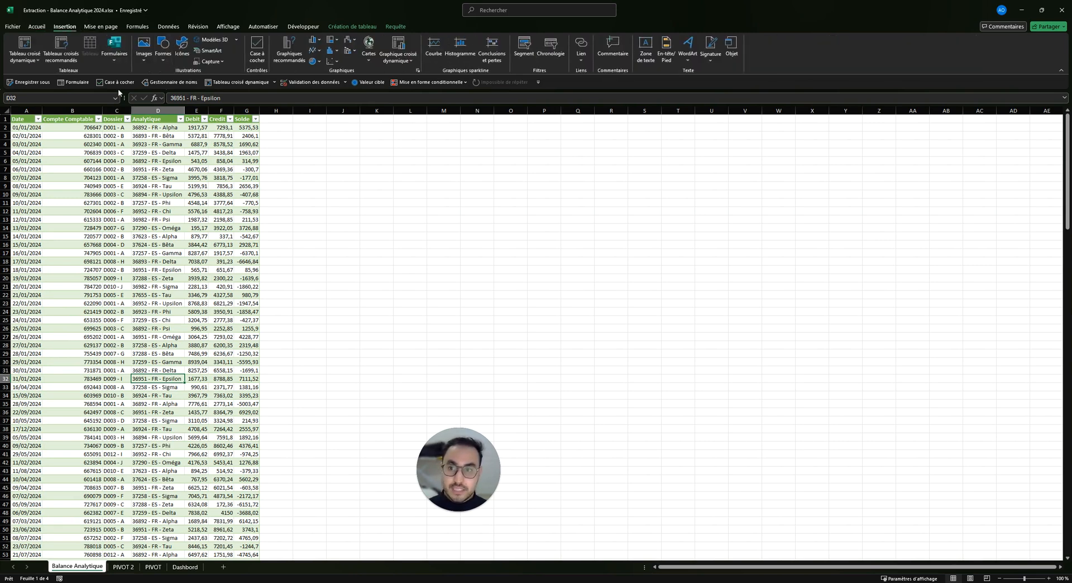
click(26, 49)
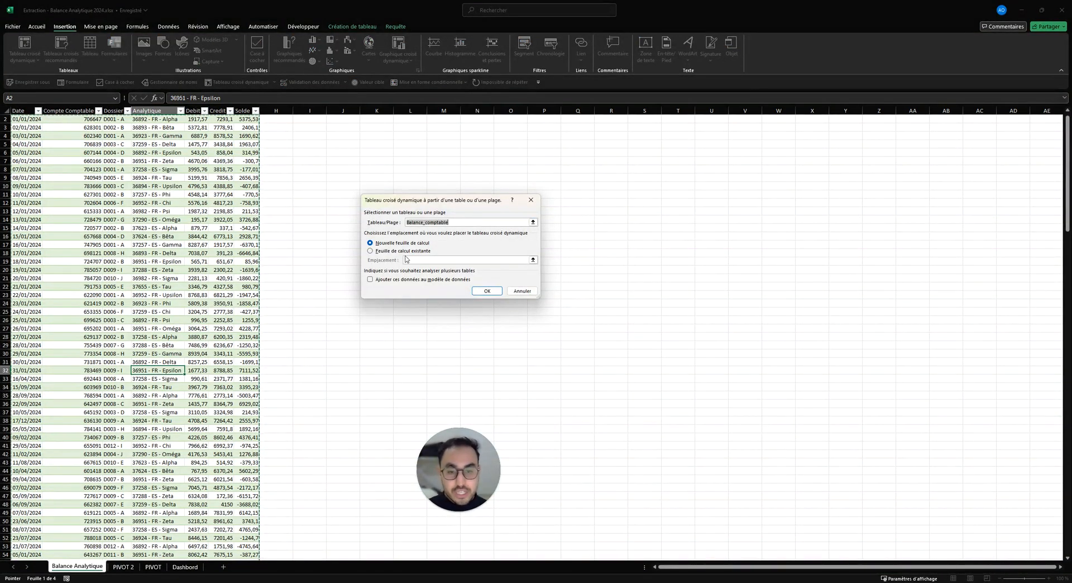
click(406, 259)
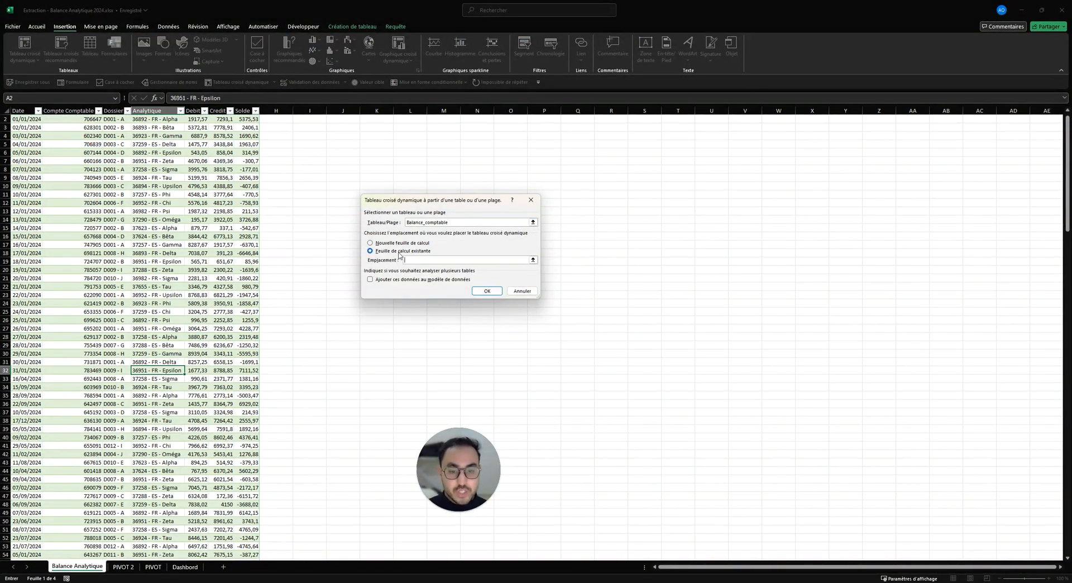
click(533, 260)
click(123, 566)
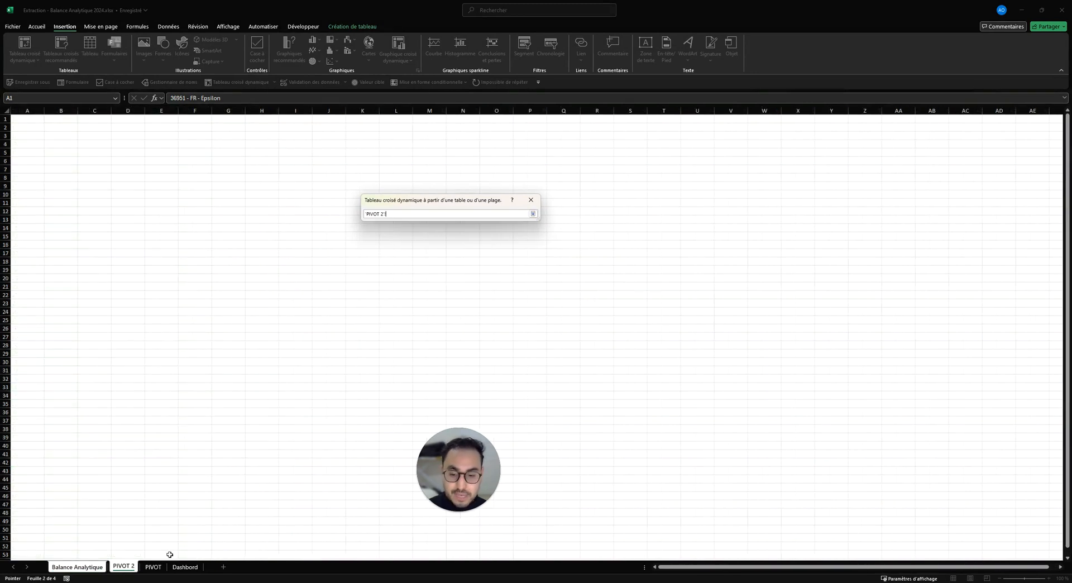
click(62, 145)
key(Return)
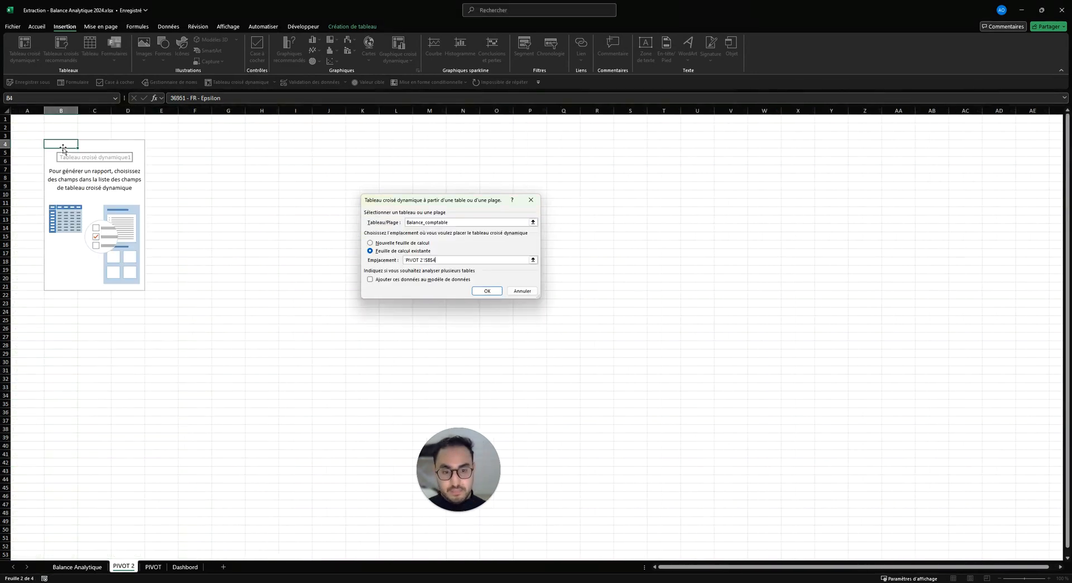
key(Return)
- Widen the pivot table's field list, then assign Date to the rows and Solde to the values
click(61, 194)
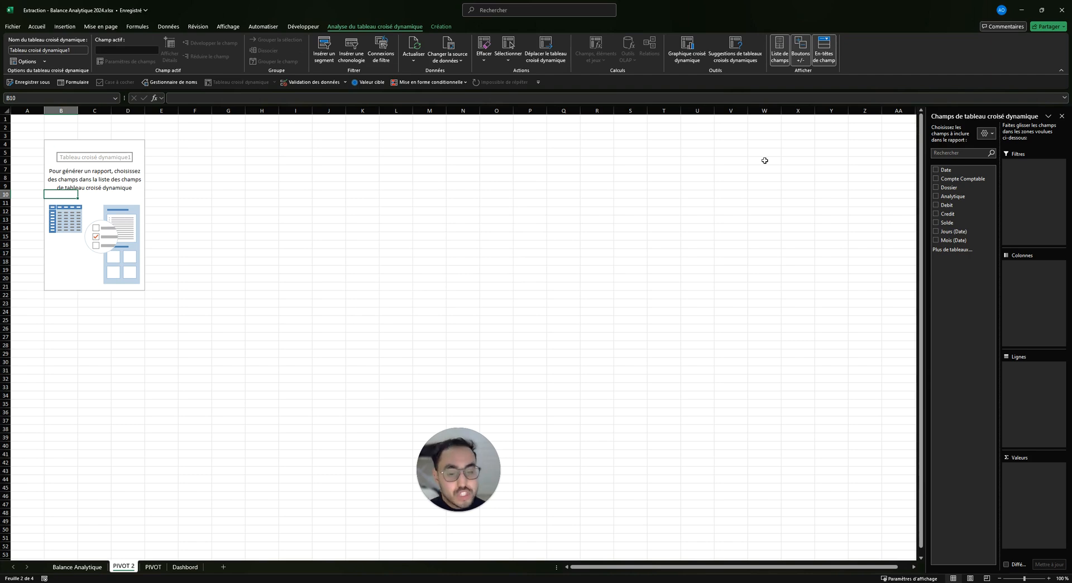
drag(920, 219, 884, 220)
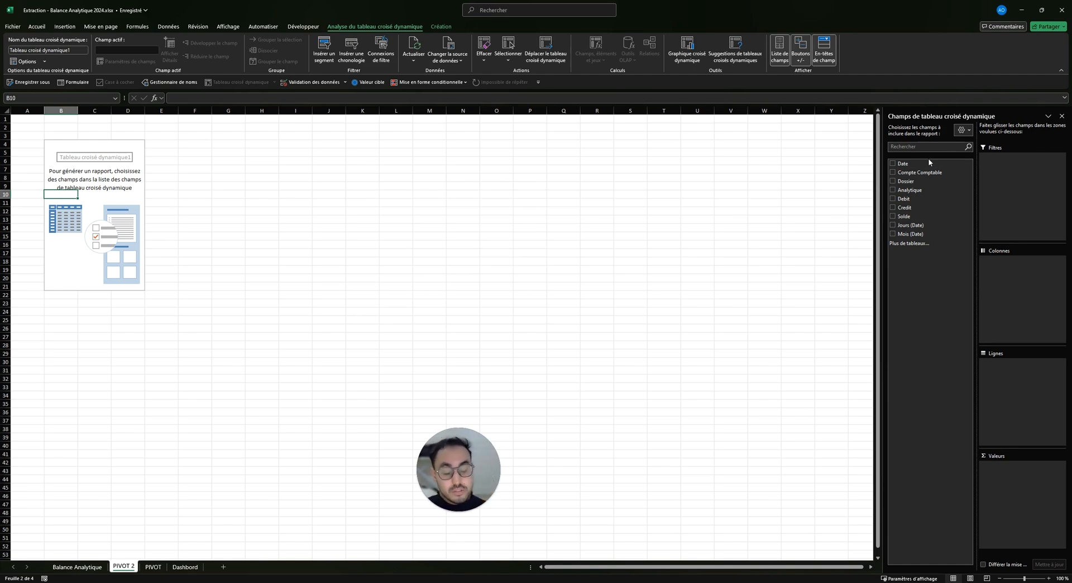
drag(894, 163, 999, 380)
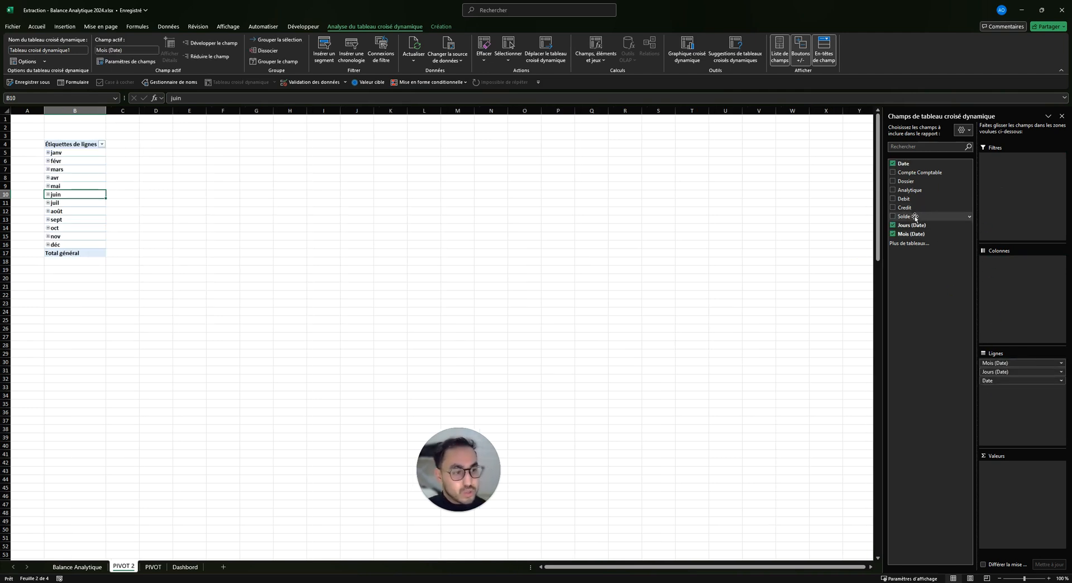
drag(912, 216, 1027, 488)
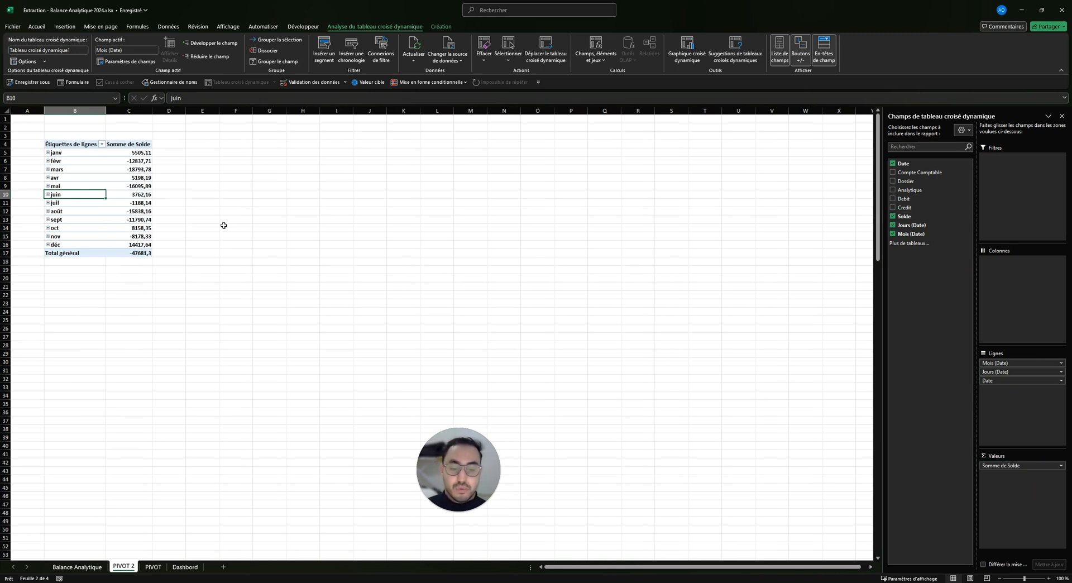
drag(65, 153, 63, 240)
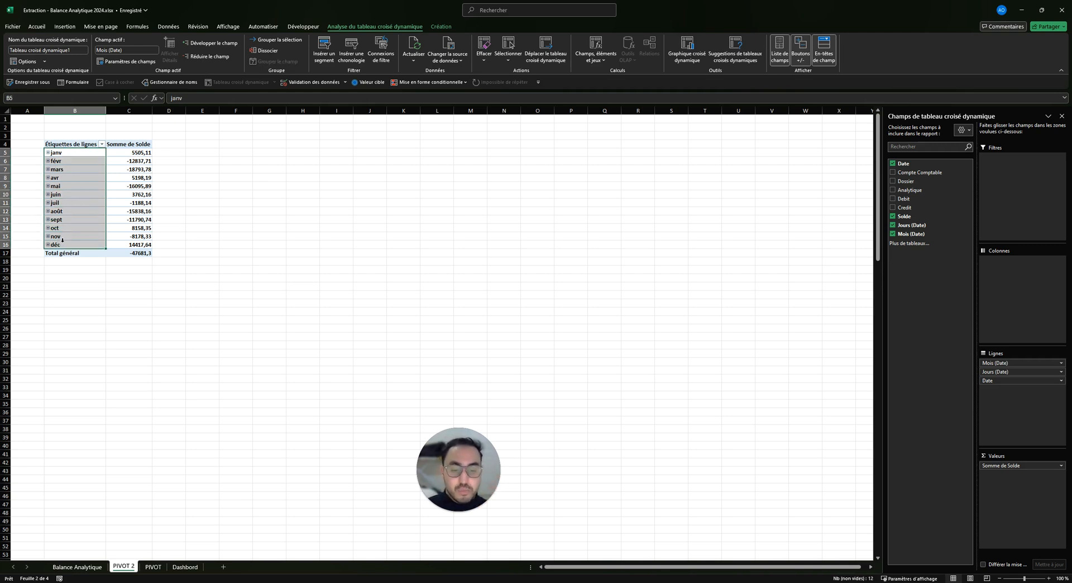
click(46, 177)
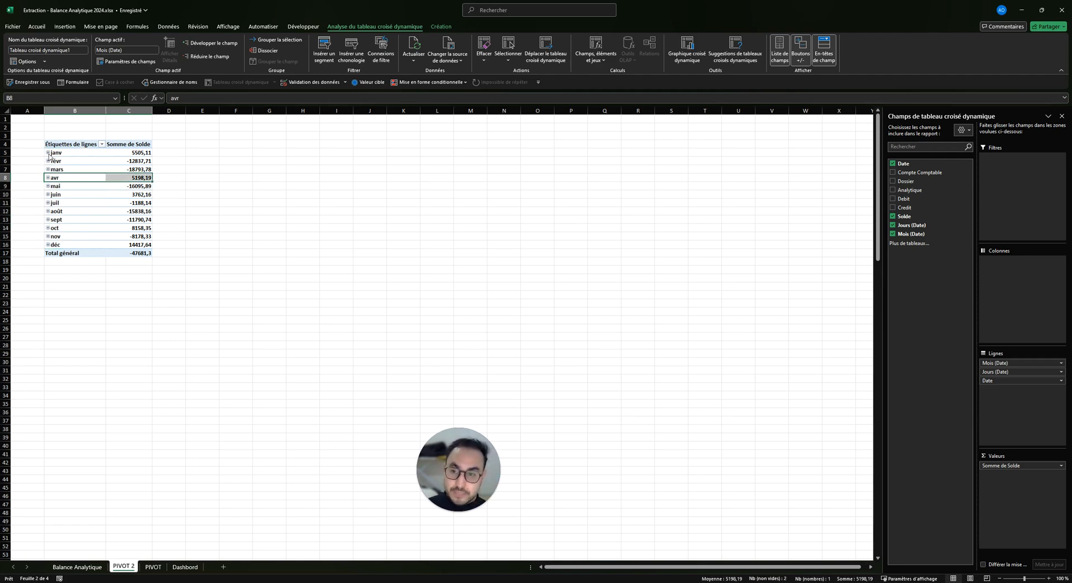
- Expand janv in the pivot table, then examine the date grouping in the Date filter of the Balance Analytique table
click(48, 153)
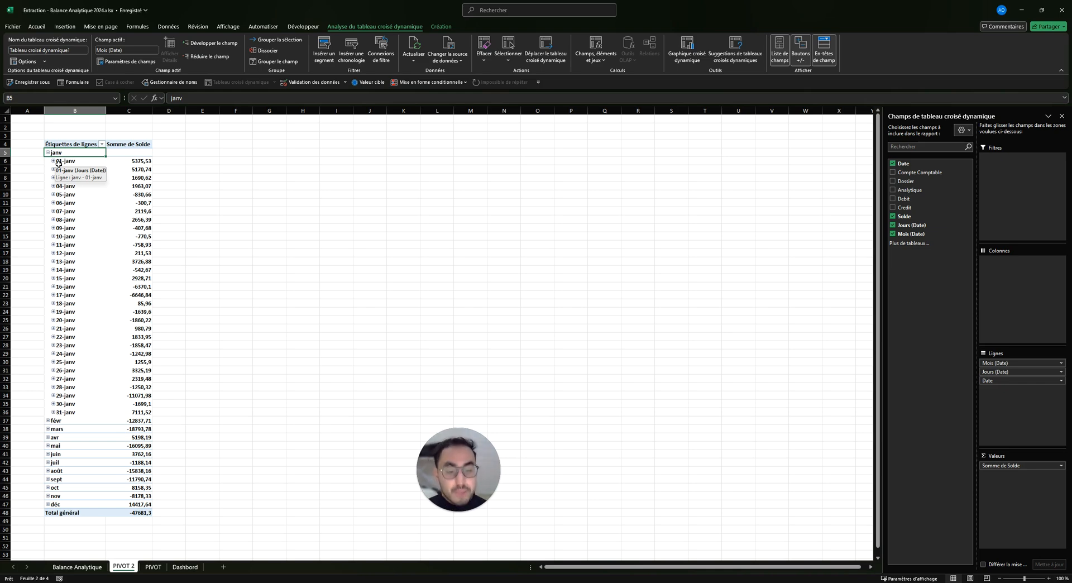
click(77, 566)
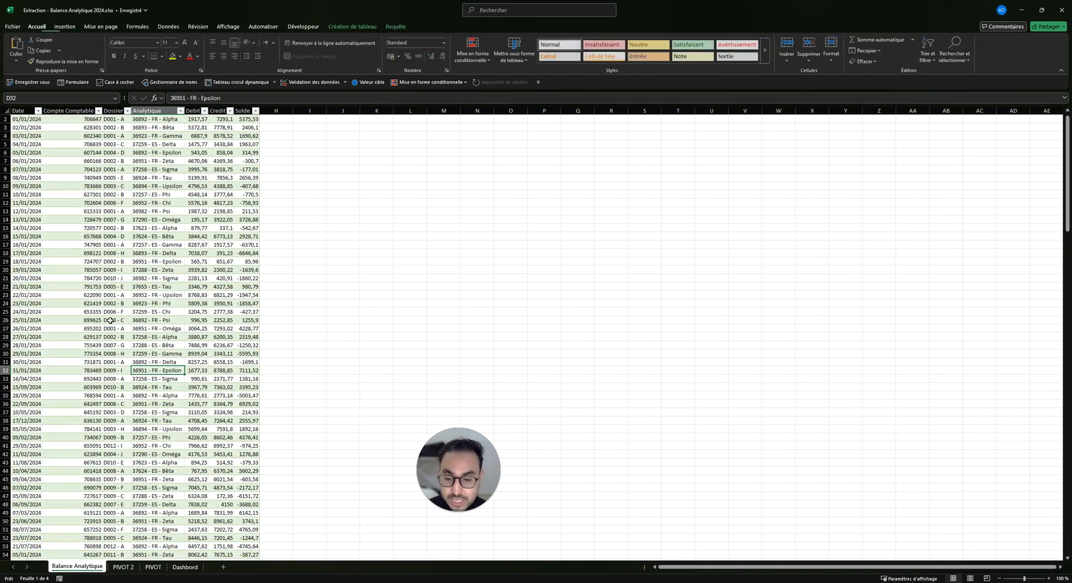
scroll(56, 361, up, 1)
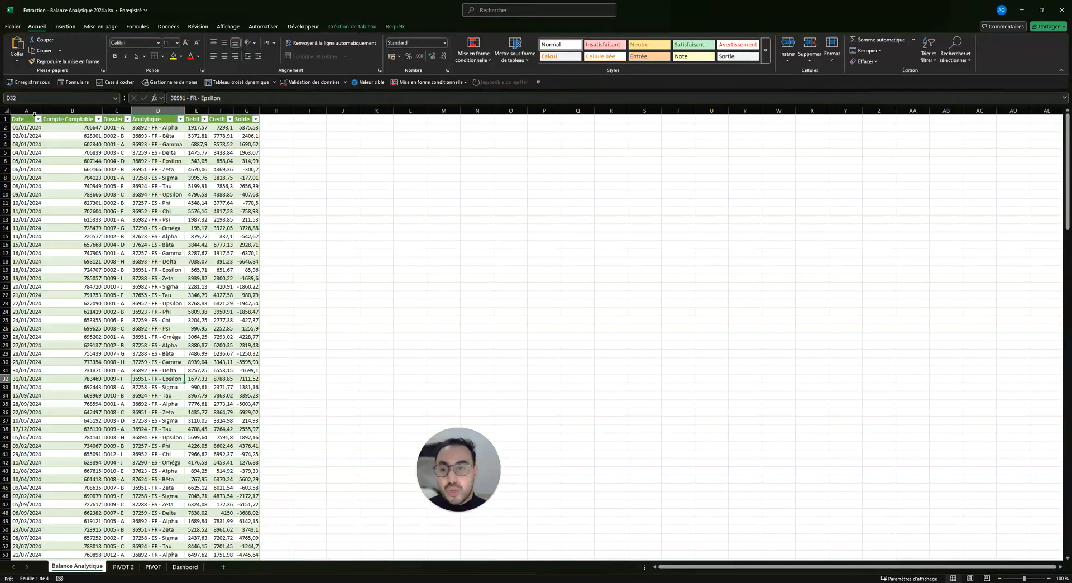
click(38, 118)
click(18, 237)
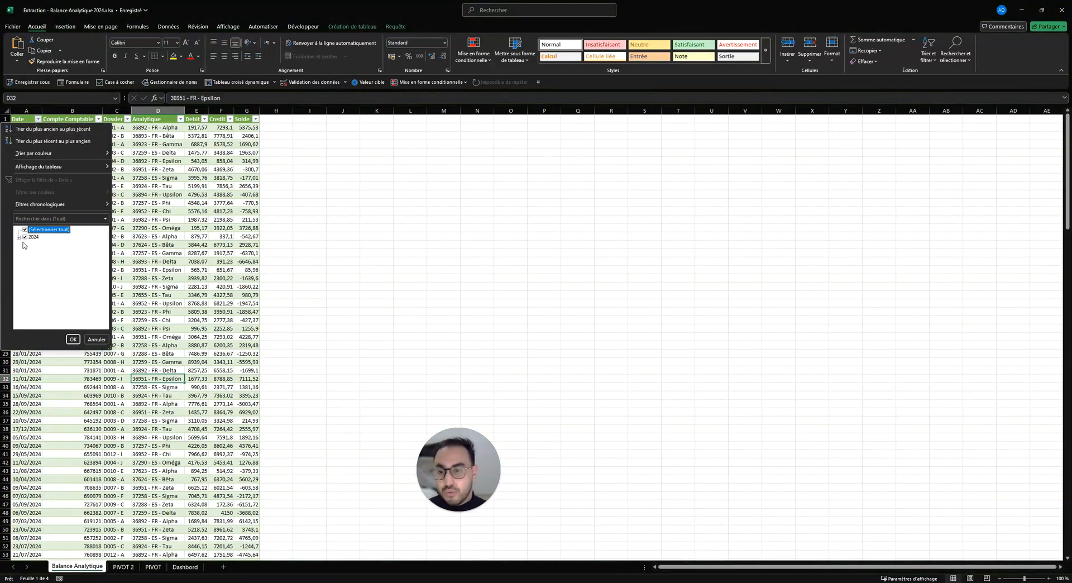
click(96, 339)
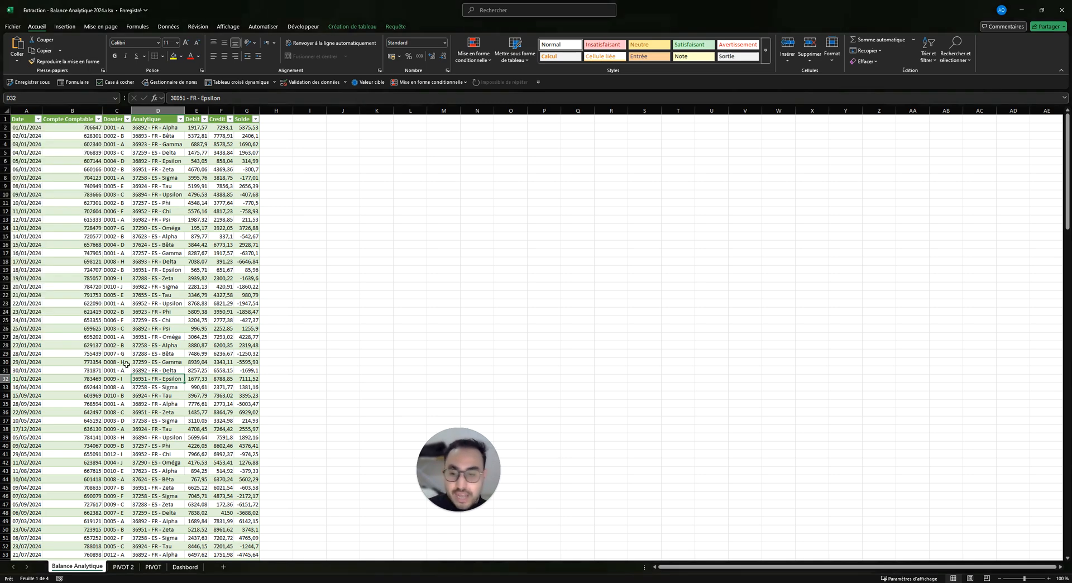
- Return to the PIVOT 2 sheet and collapse janv to the month level
click(124, 567)
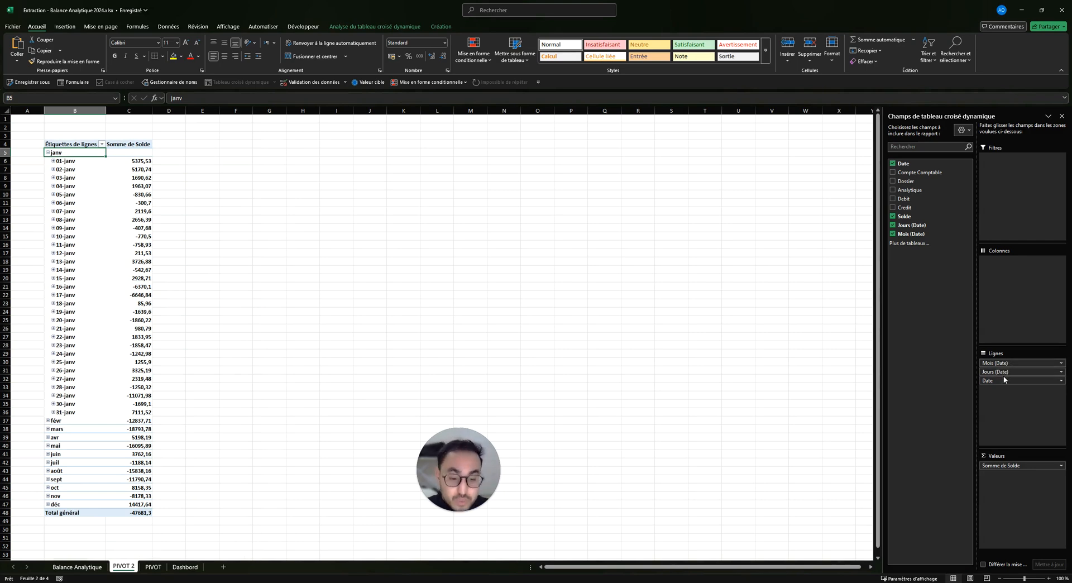
click(48, 152)
click(108, 196)
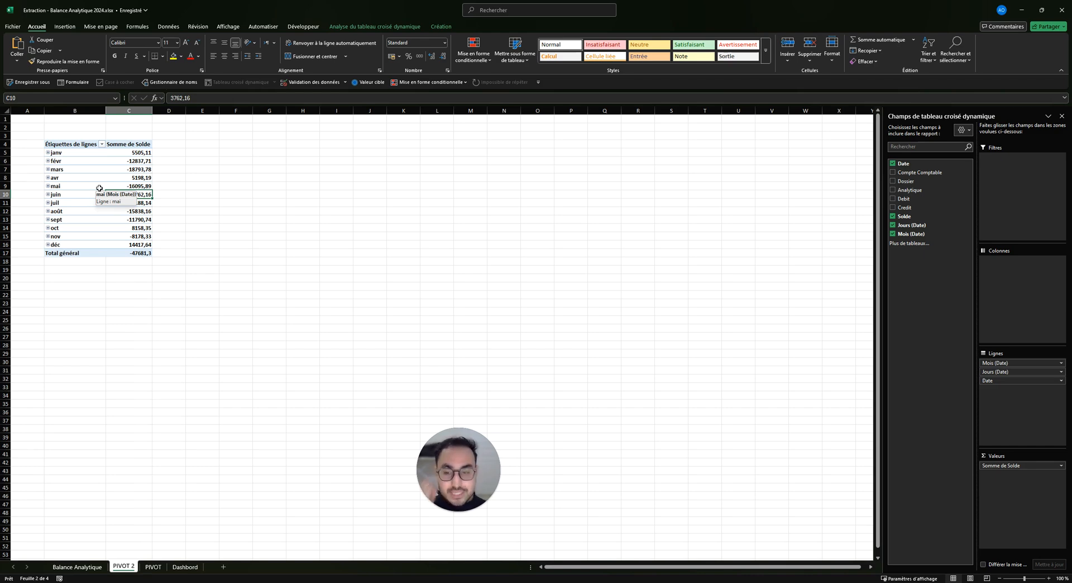
- Hide the pivot table's subtotals and turn off its grand totals for rows and columns
click(99, 178)
click(437, 29)
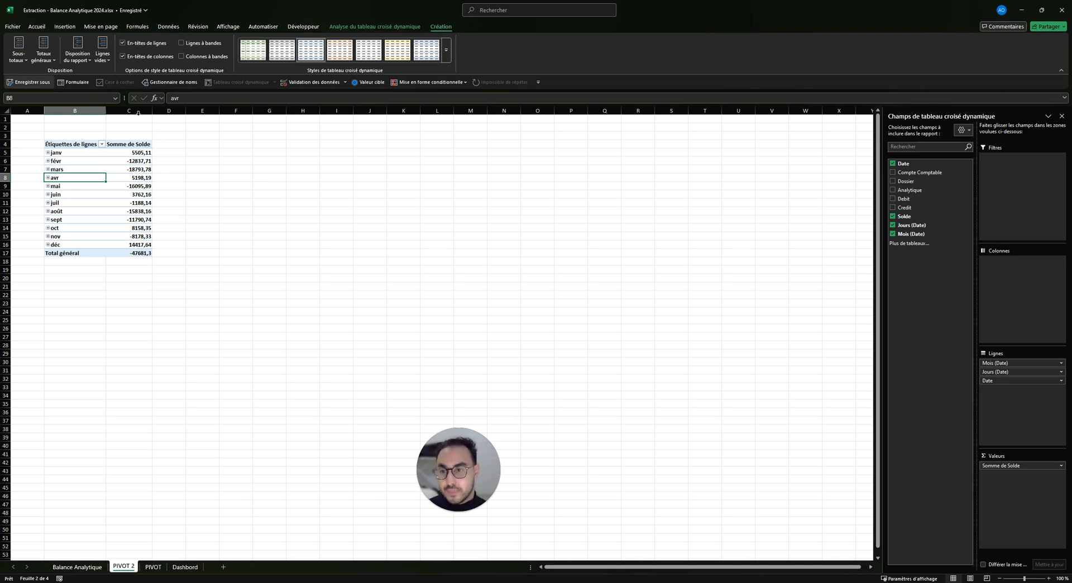
click(18, 51)
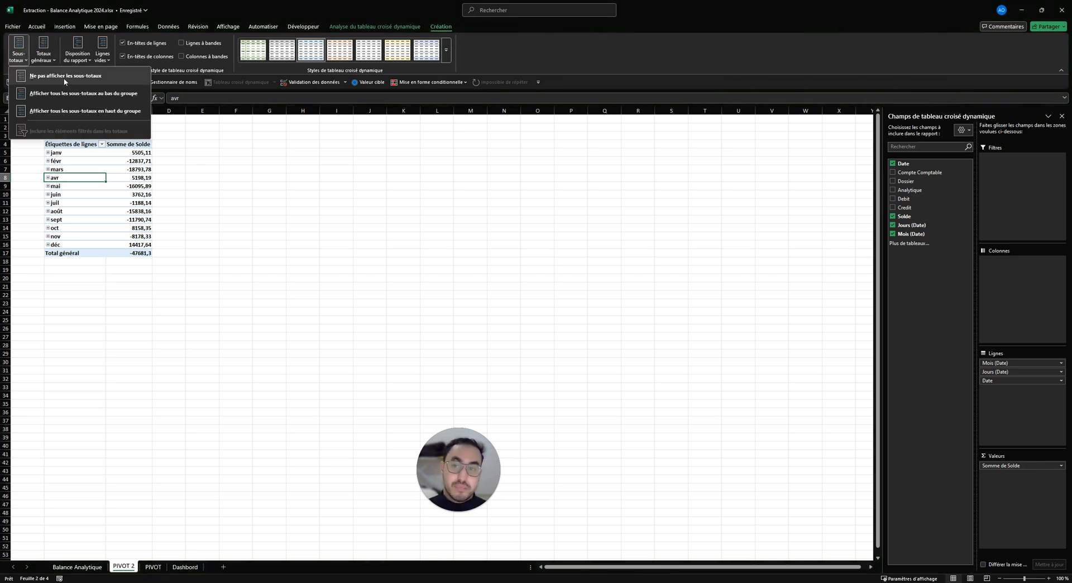
click(65, 78)
click(43, 51)
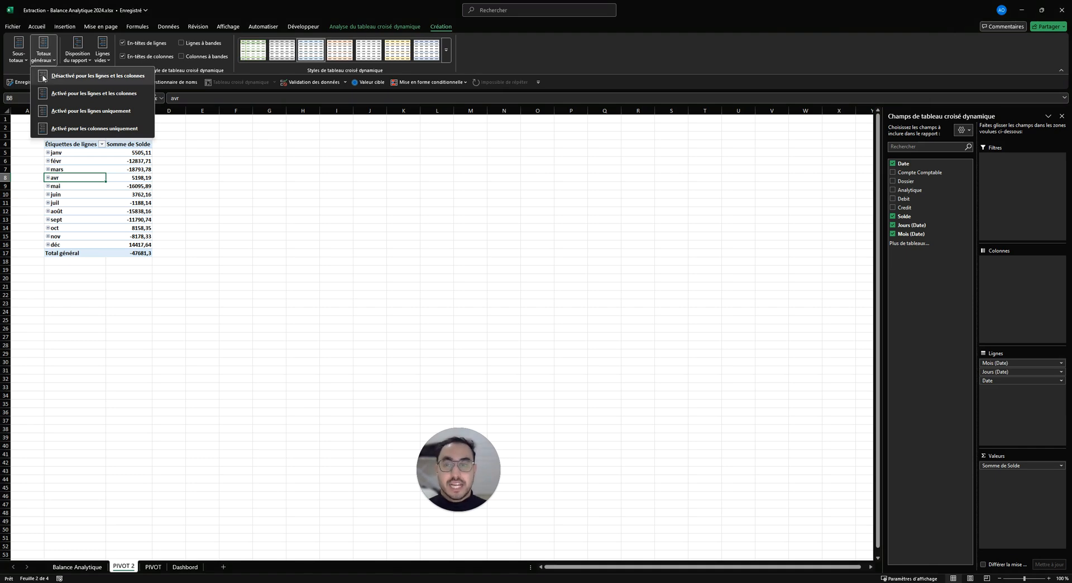
click(108, 78)
click(210, 228)
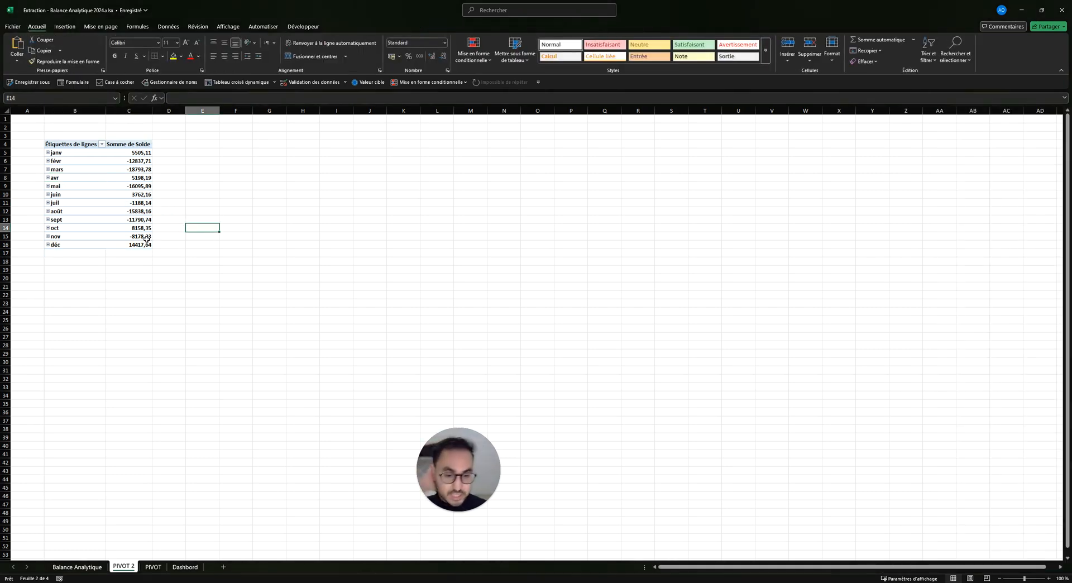
click(189, 177)
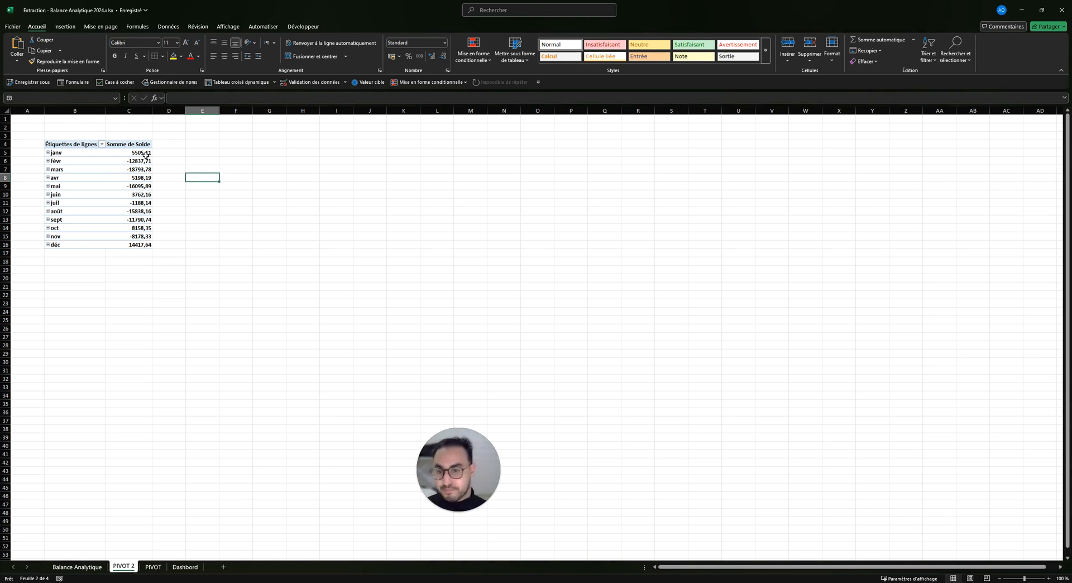
- Remove the Jours (Date) field from the pivot table's rows
click(124, 169)
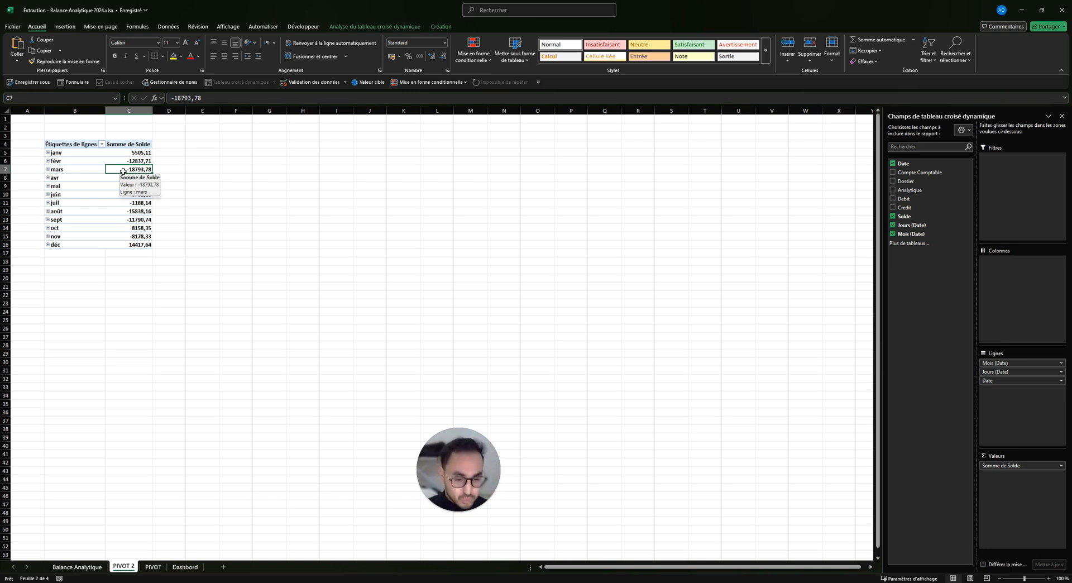
drag(997, 372, 911, 213)
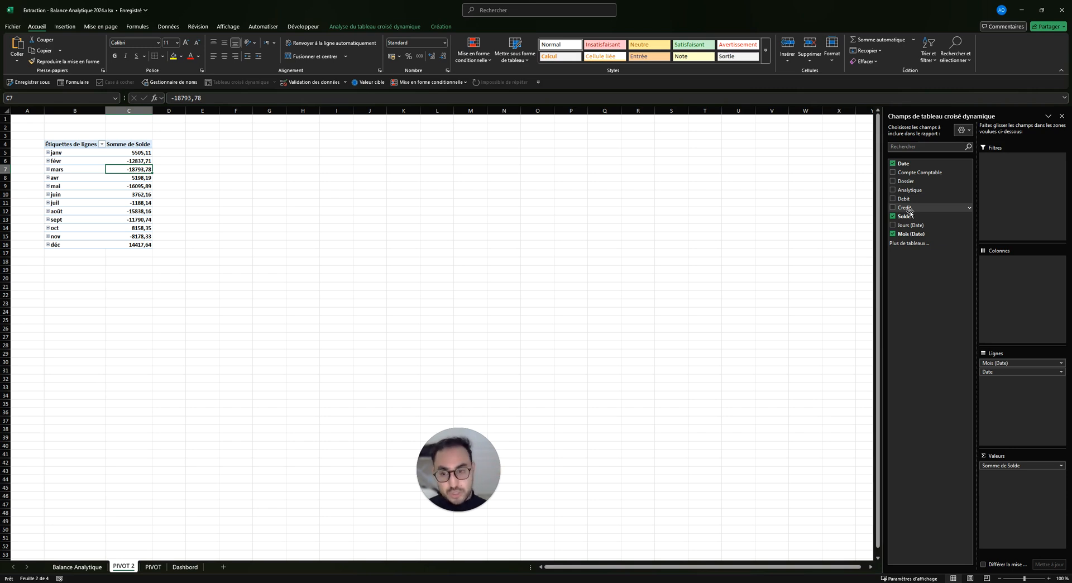
click(1027, 364)
click(1028, 364)
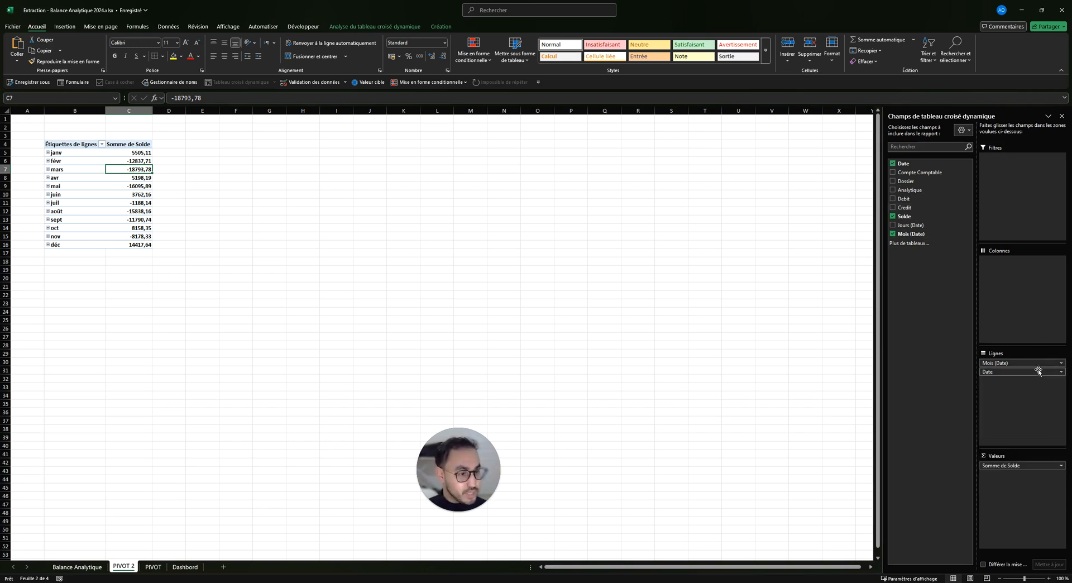
- Expand janv to check the remaining date detail, then collapse it again
click(303, 252)
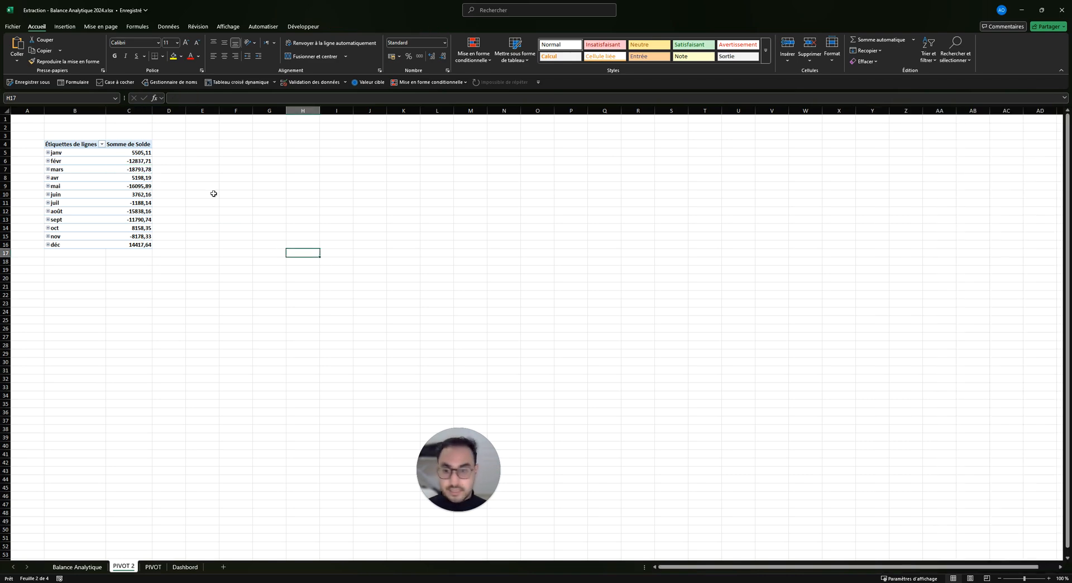
click(48, 152)
click(48, 153)
click(256, 195)
click(67, 186)
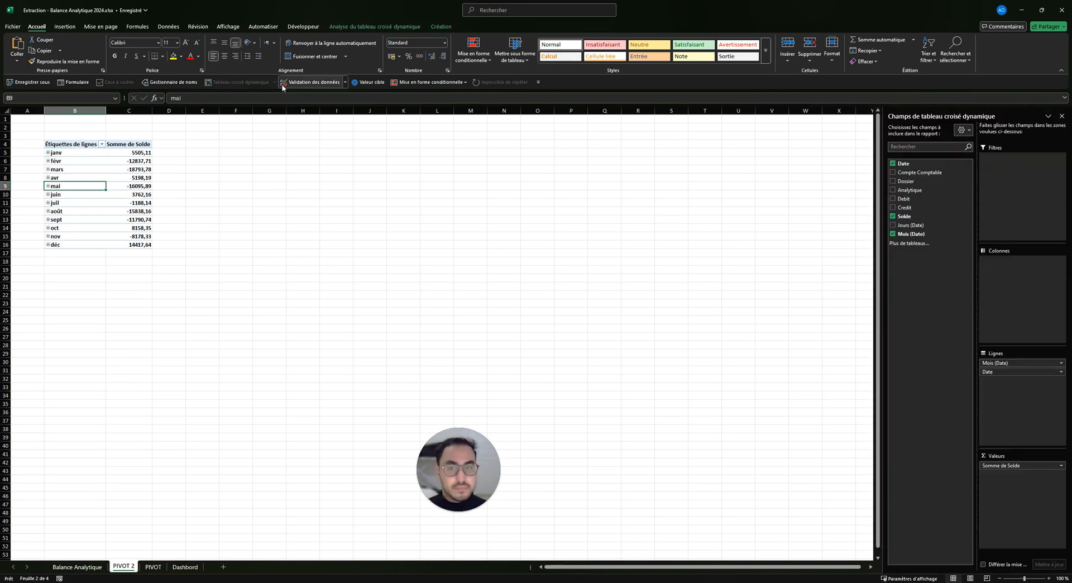
click(395, 27)
click(268, 186)
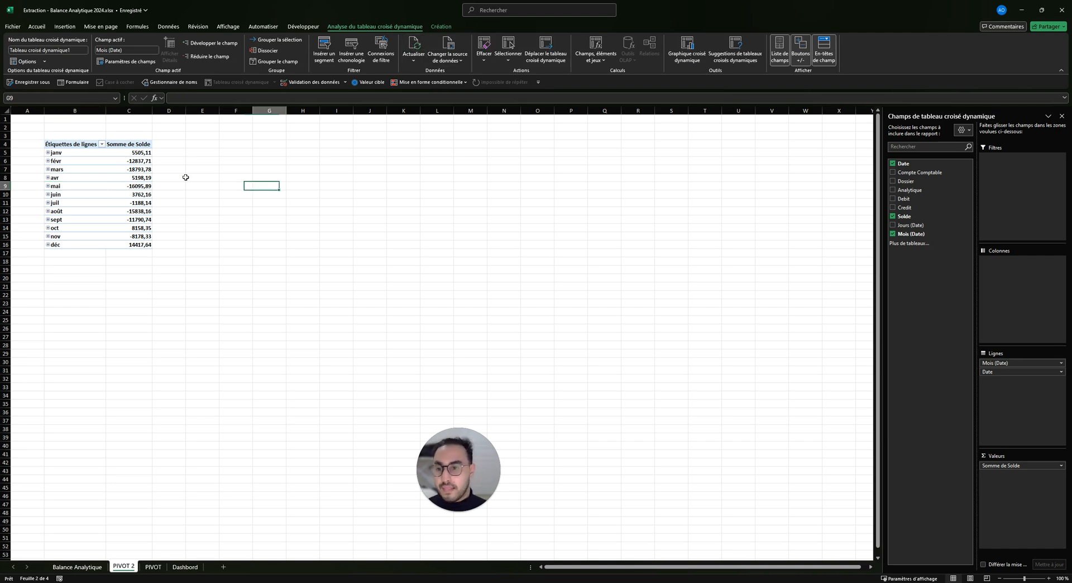
- Remove the Date field from the pivot table's rows, keeping only Mois (Date)
click(67, 161)
click(1005, 363)
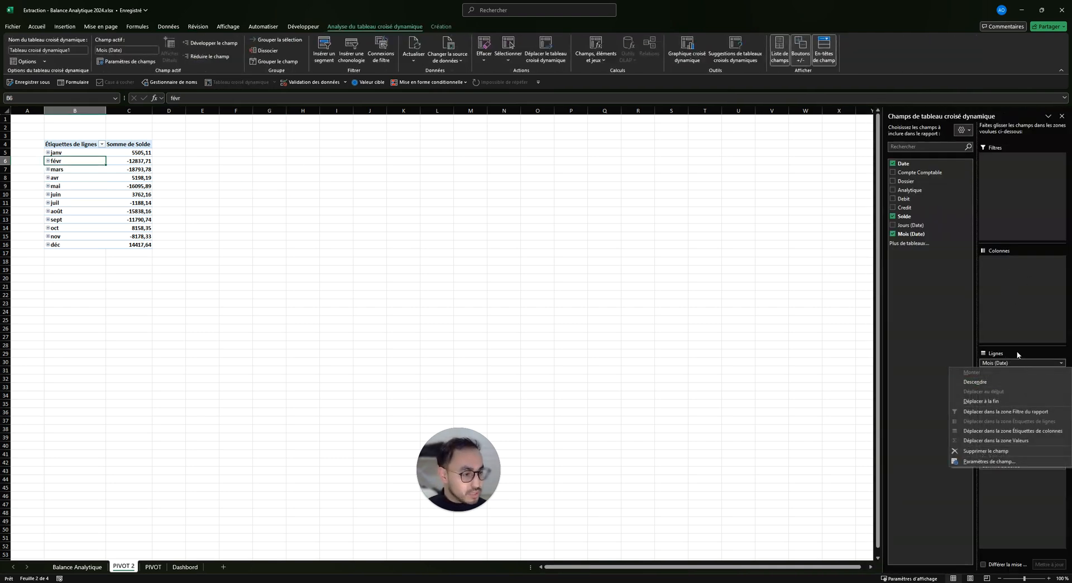
click(1005, 363)
click(1001, 371)
click(1005, 373)
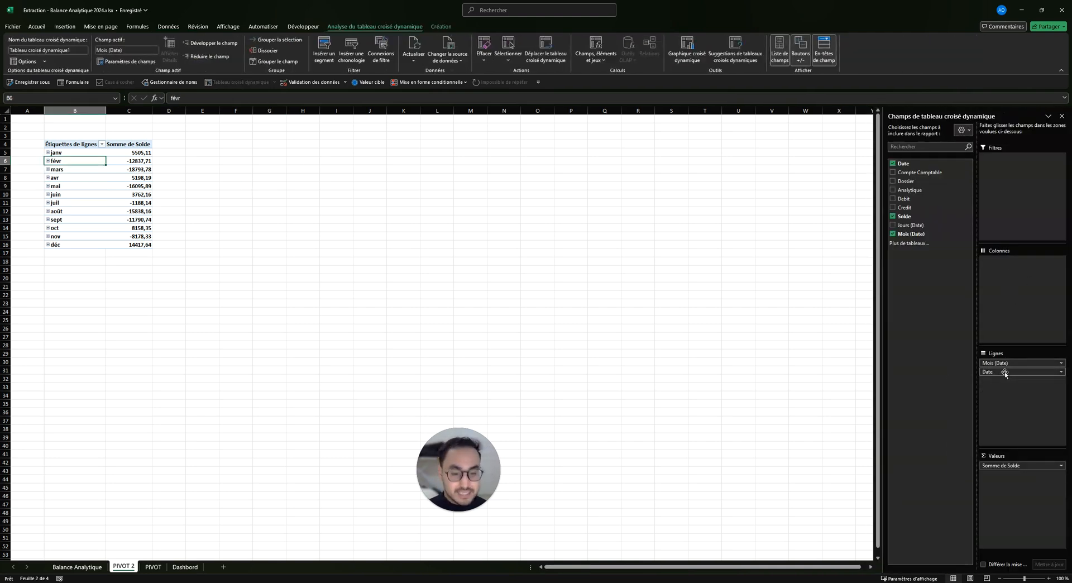
drag(1005, 373, 927, 248)
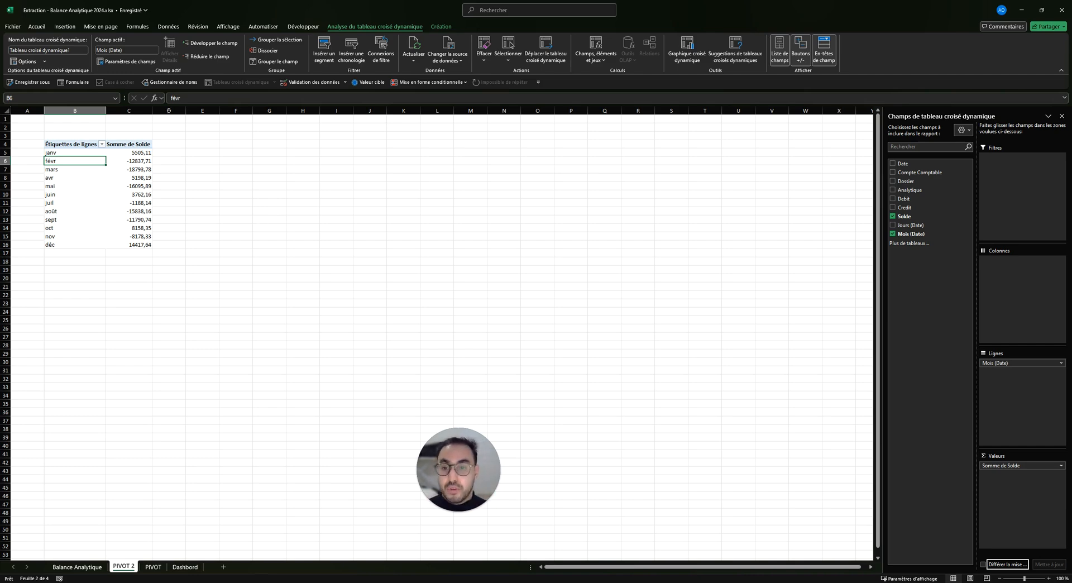
- Enter the title "Solde par Mois" in cell B2 above the pivot table
click(84, 129)
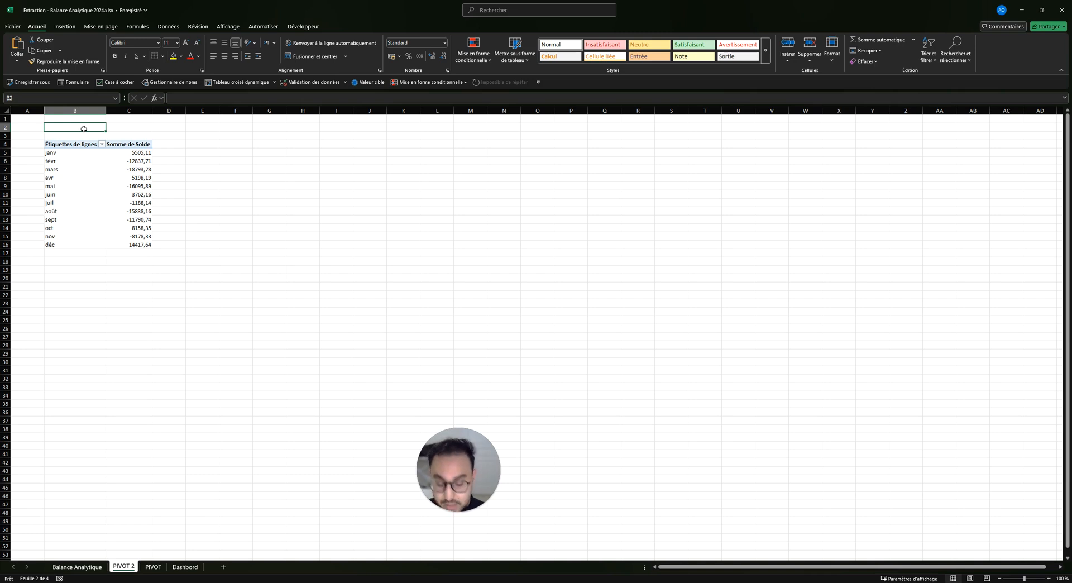
text(s)
text(Solde)
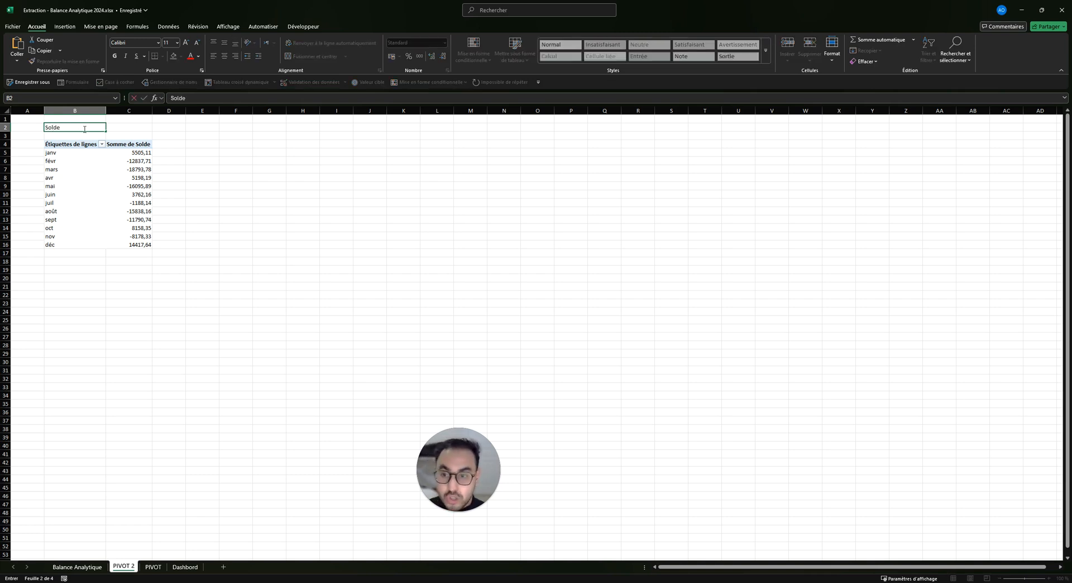
text( par Mois)
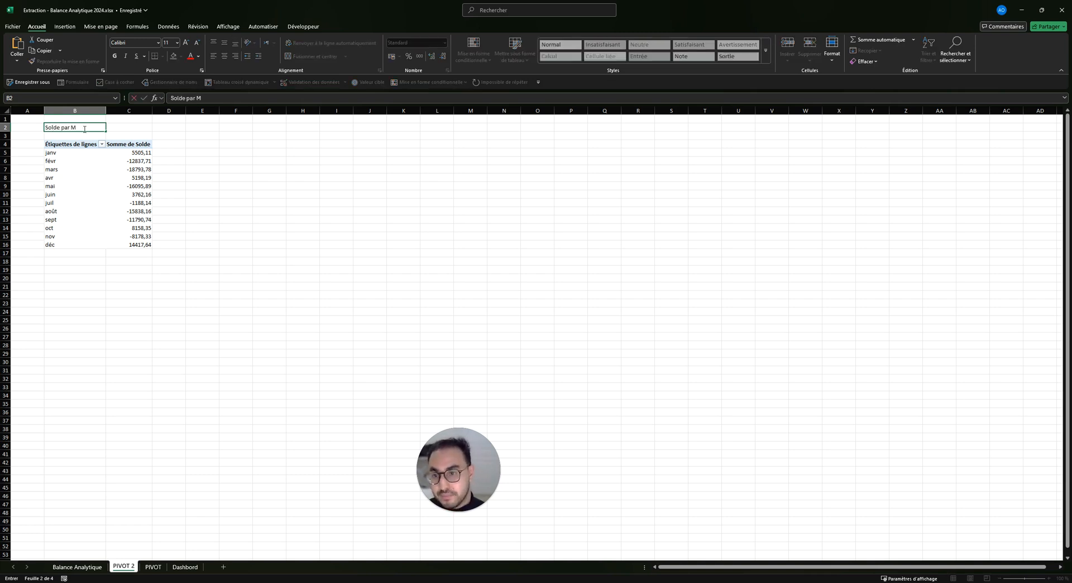
key(Return)
- Create a second pivot table from Balance_comptable in cell F4 of the PIVOT 2 sheet and narrow spacer columns D and E
click(244, 144)
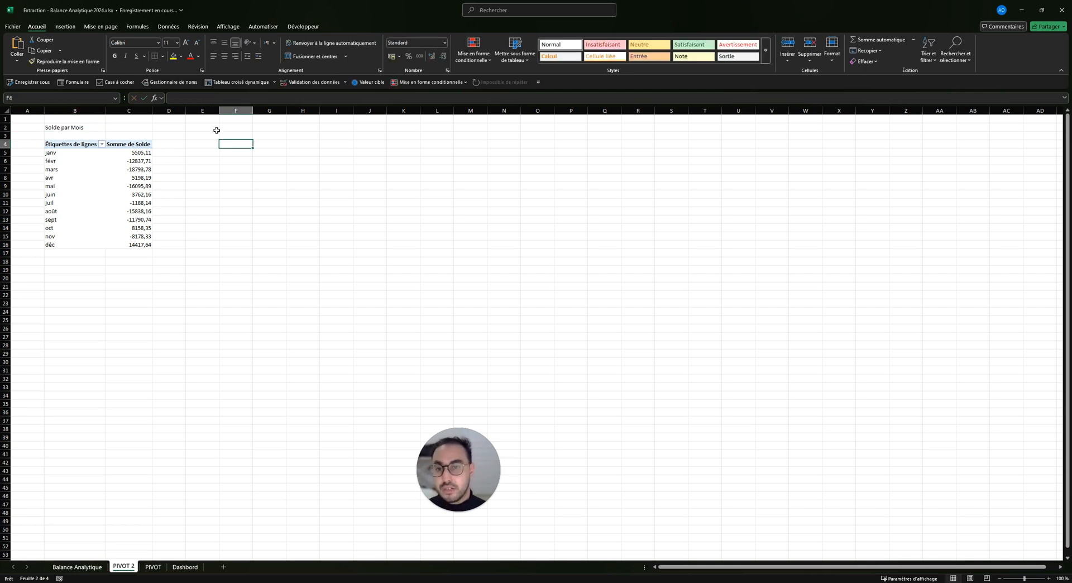
click(175, 135)
click(235, 144)
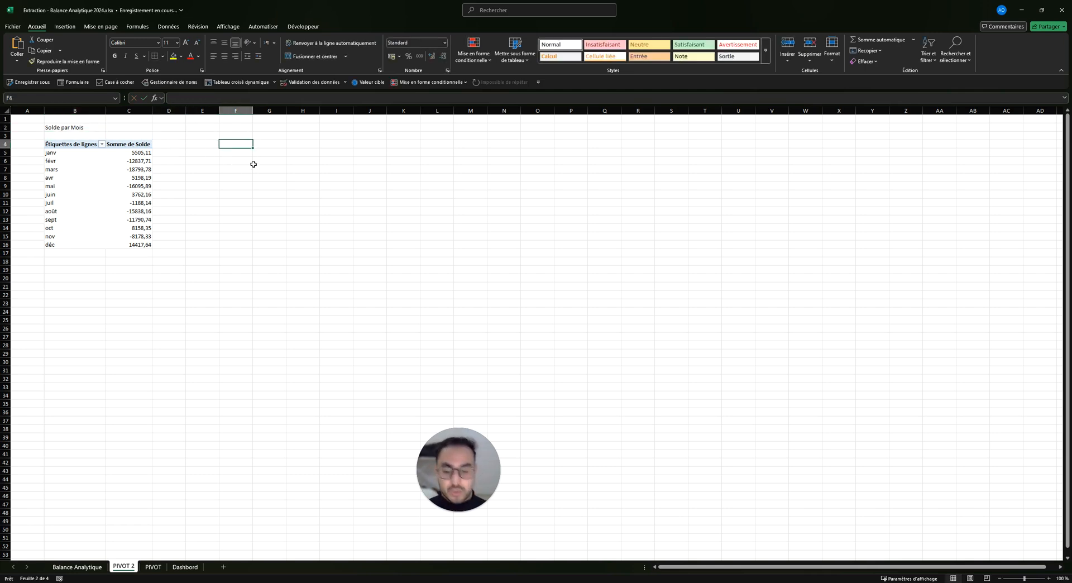
click(78, 566)
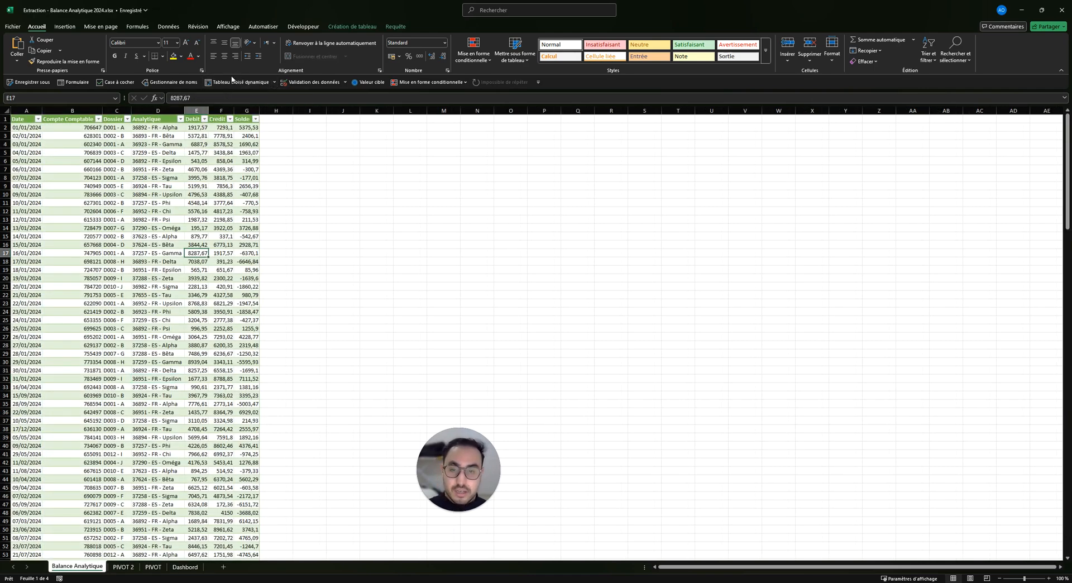
click(237, 83)
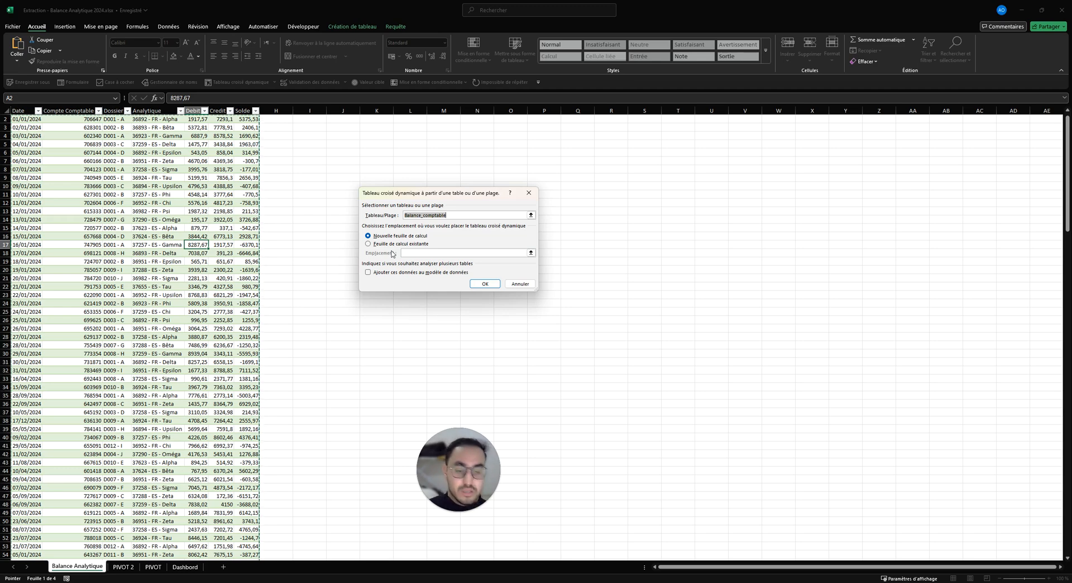
click(394, 244)
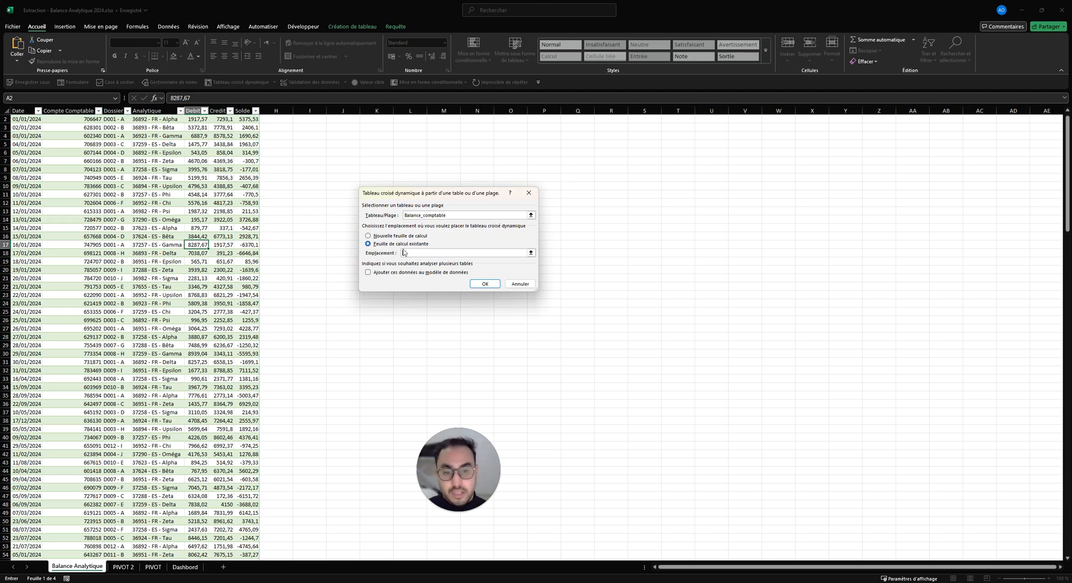
click(531, 252)
click(124, 567)
click(223, 146)
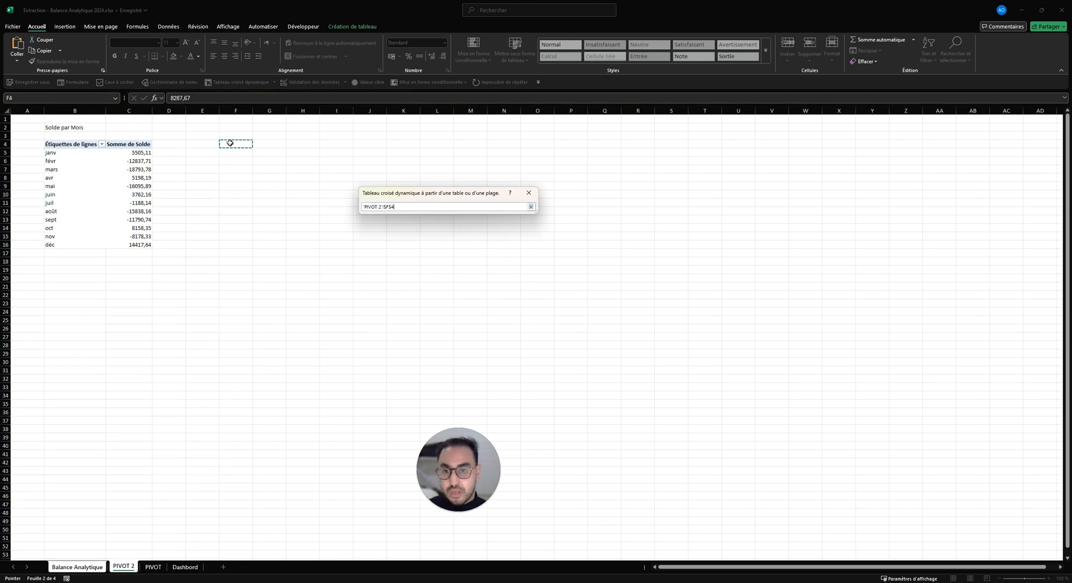
key(Return)
key(Return)
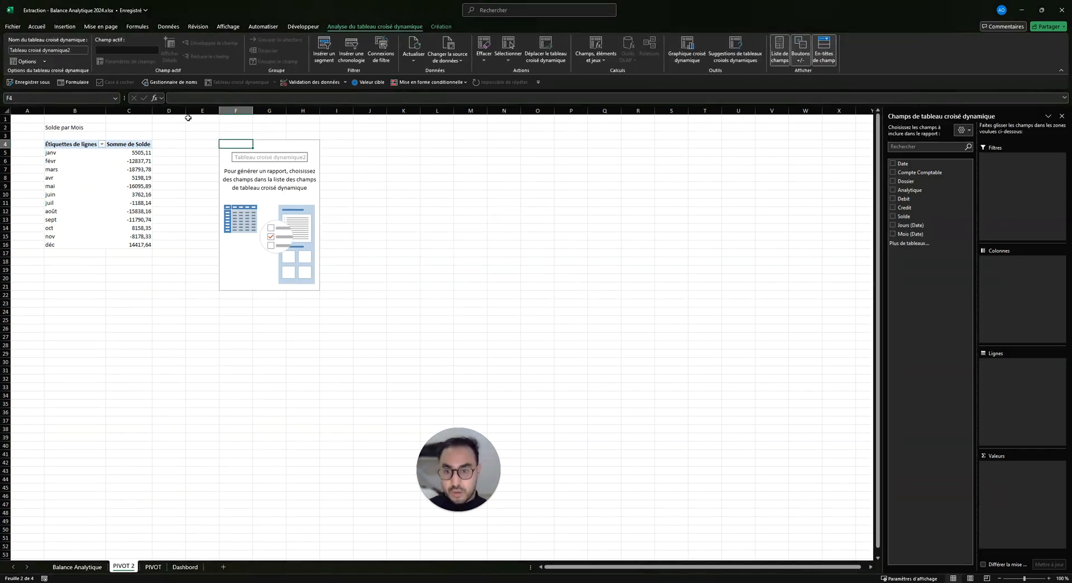
drag(193, 111, 166, 109)
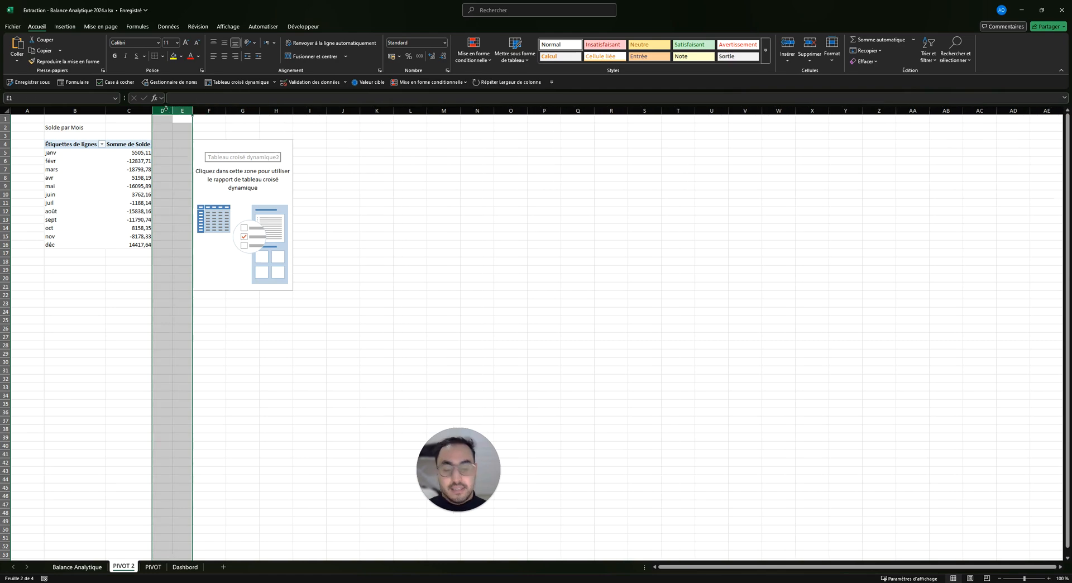
- Assign Dossier to the rows and Solde to the values of the second pivot table
click(236, 188)
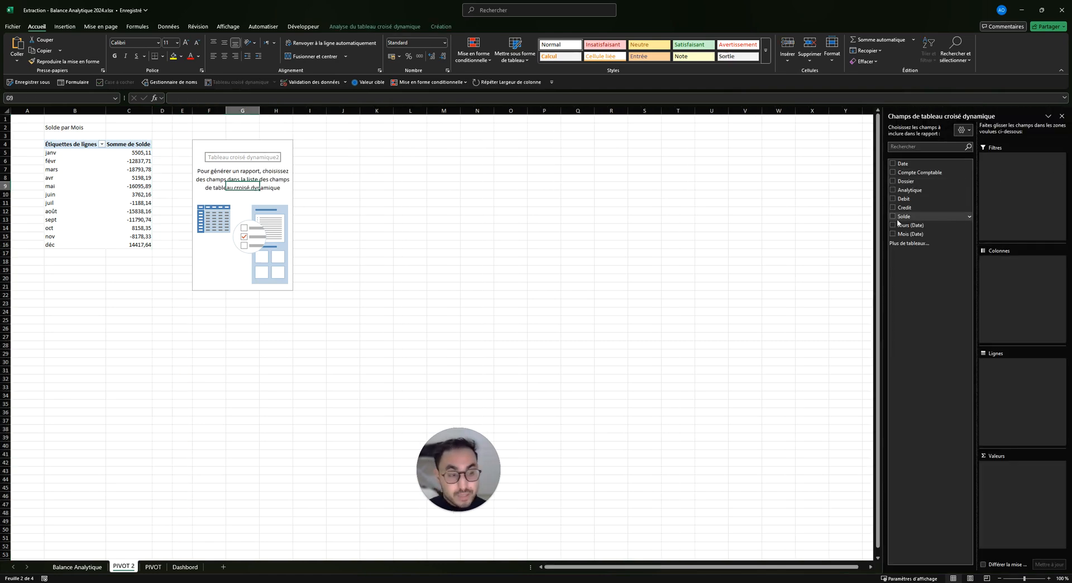
drag(996, 375, 996, 375)
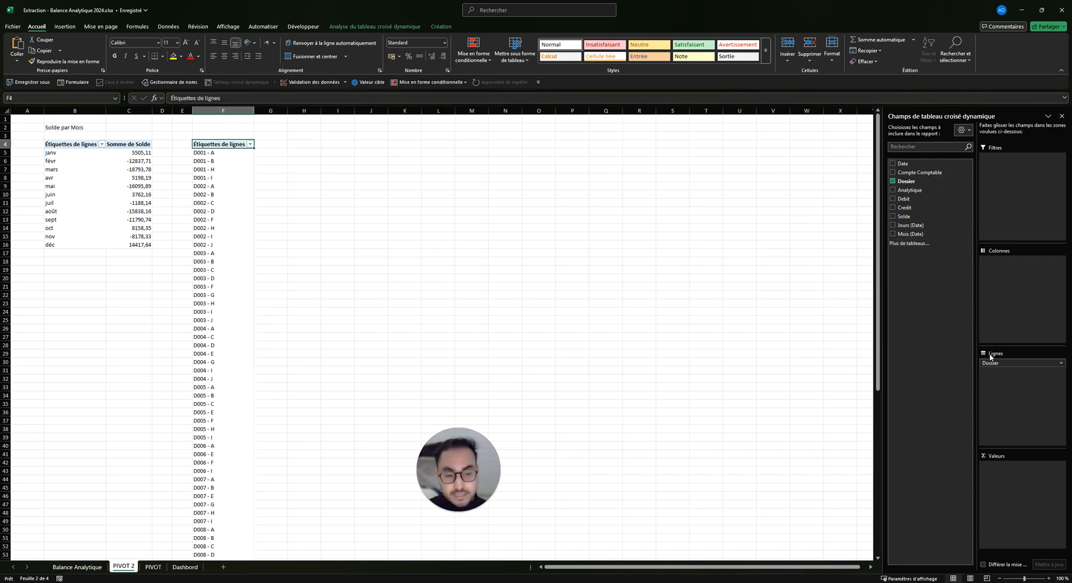
drag(927, 218, 1011, 494)
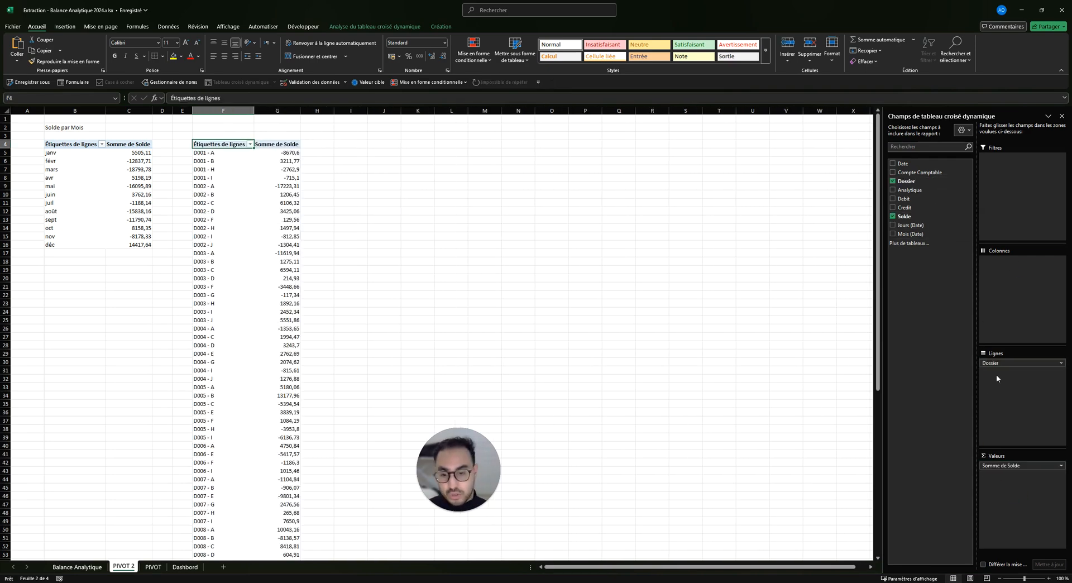
- Enter the title "Solde par Dossier" in cell F2 above the second pivot table
click(344, 288)
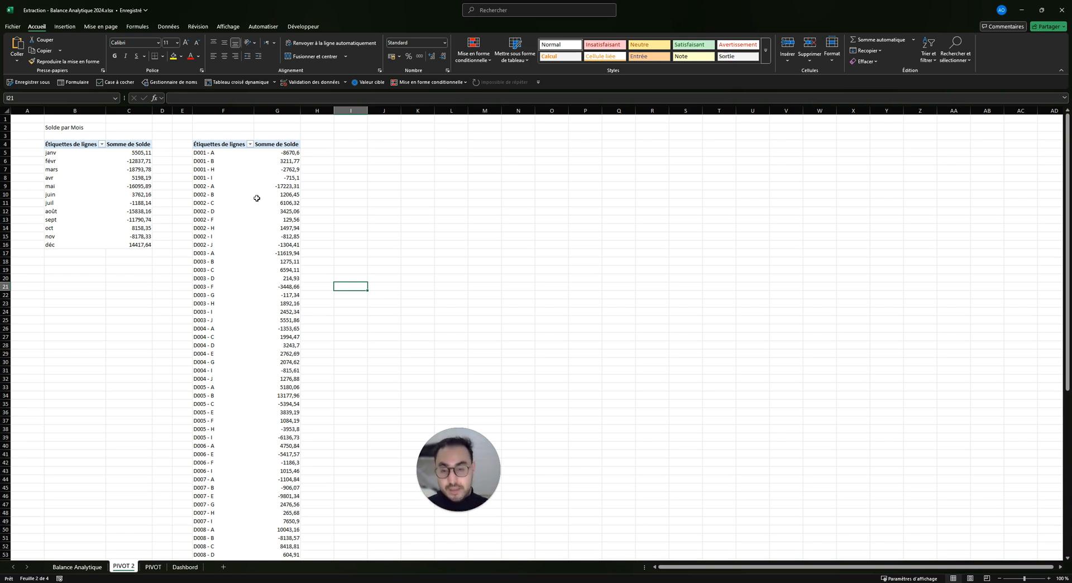
click(214, 153)
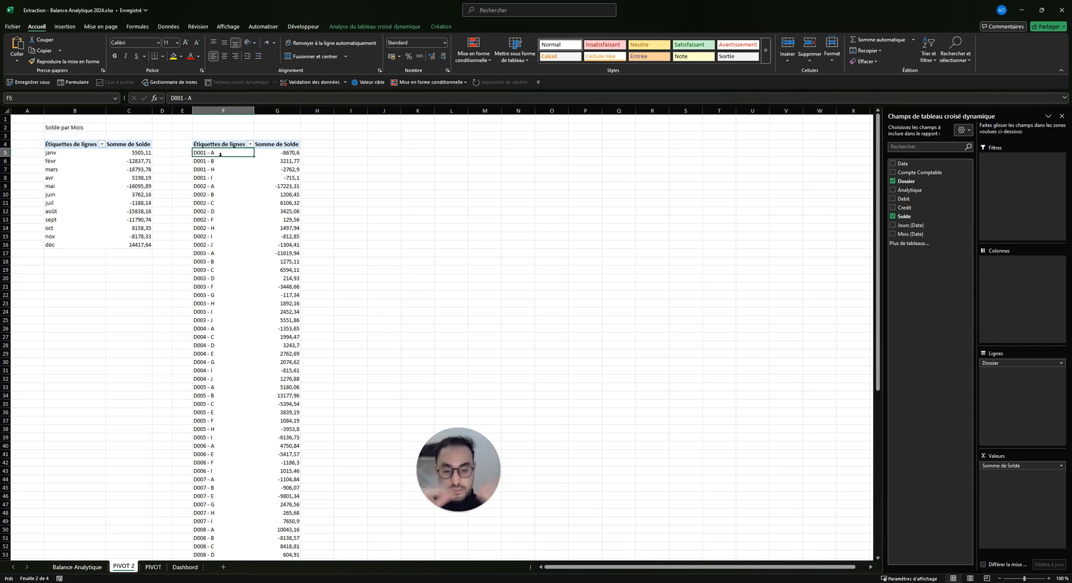
drag(243, 153, 269, 153)
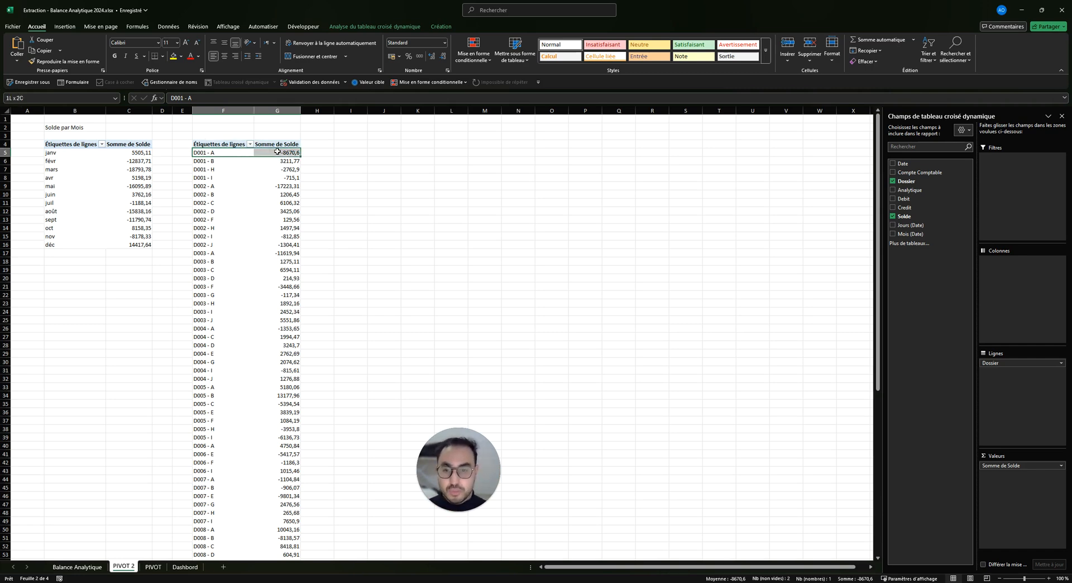
click(220, 129)
text(So)
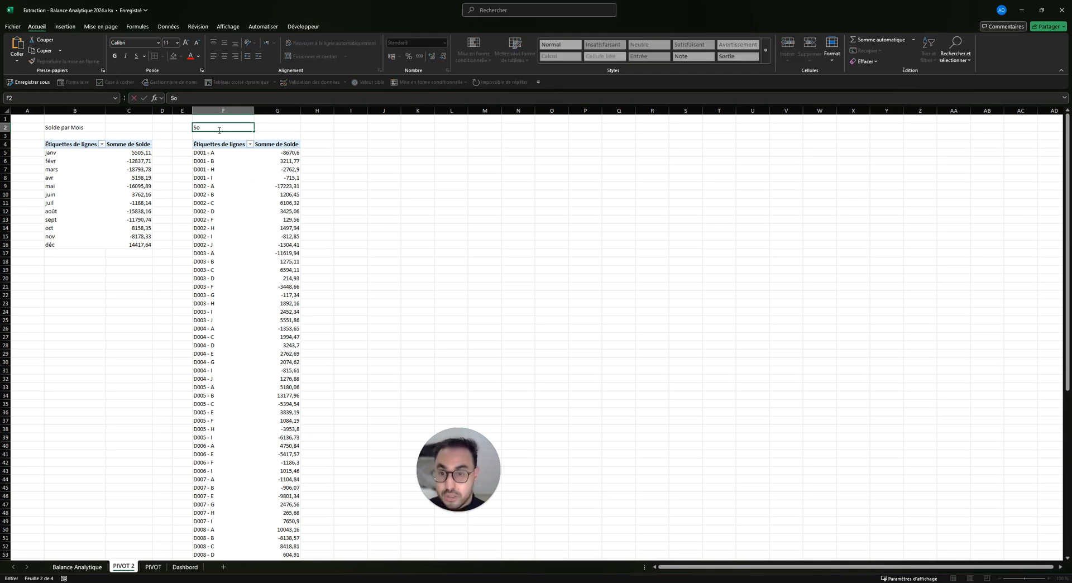
text(lde par Dossier)
key(Tab)
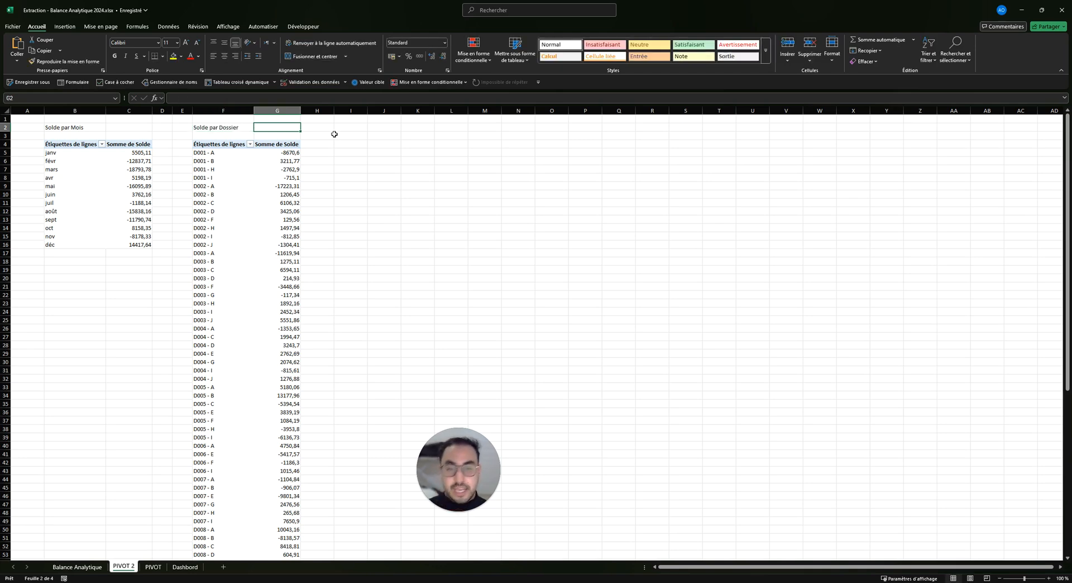
- Create a third pivot table from Balance_comptable in cell J4 of the existing PIVOT 2 sheet
click(72, 565)
click(197, 371)
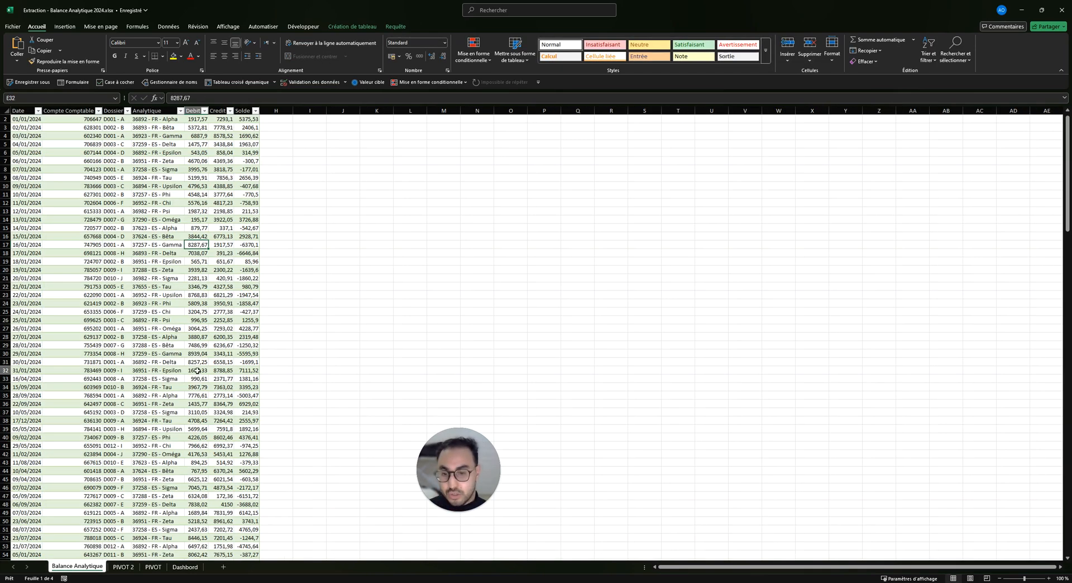
click(240, 82)
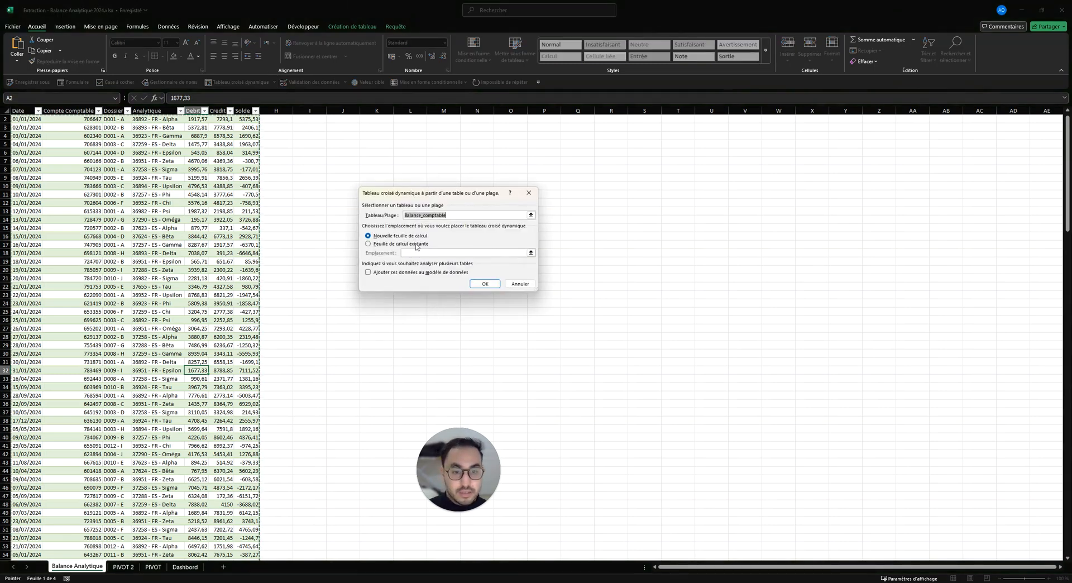
click(416, 244)
click(530, 252)
click(123, 566)
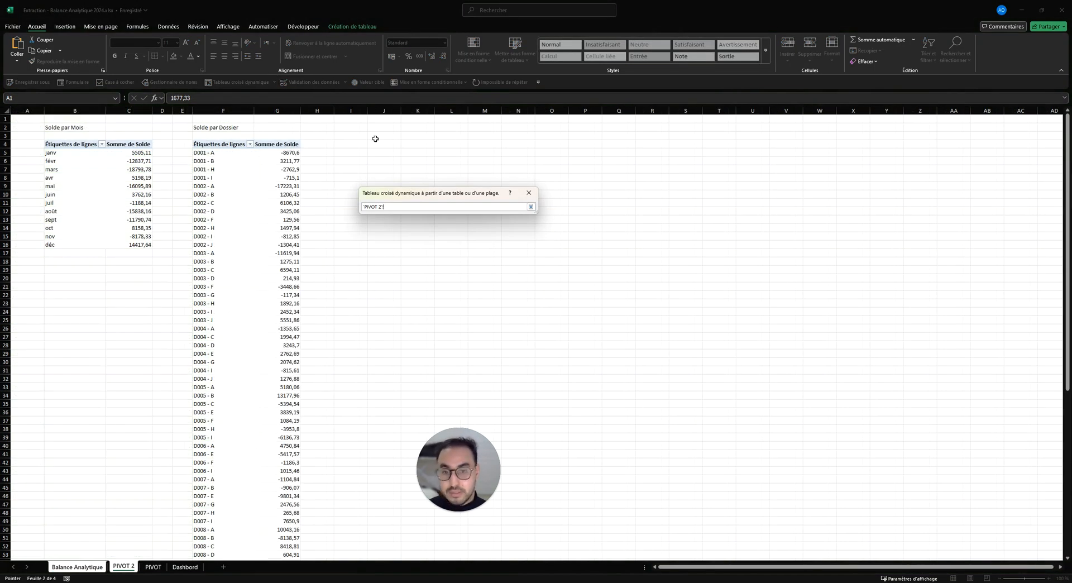
click(375, 143)
key(Return)
key(Return)
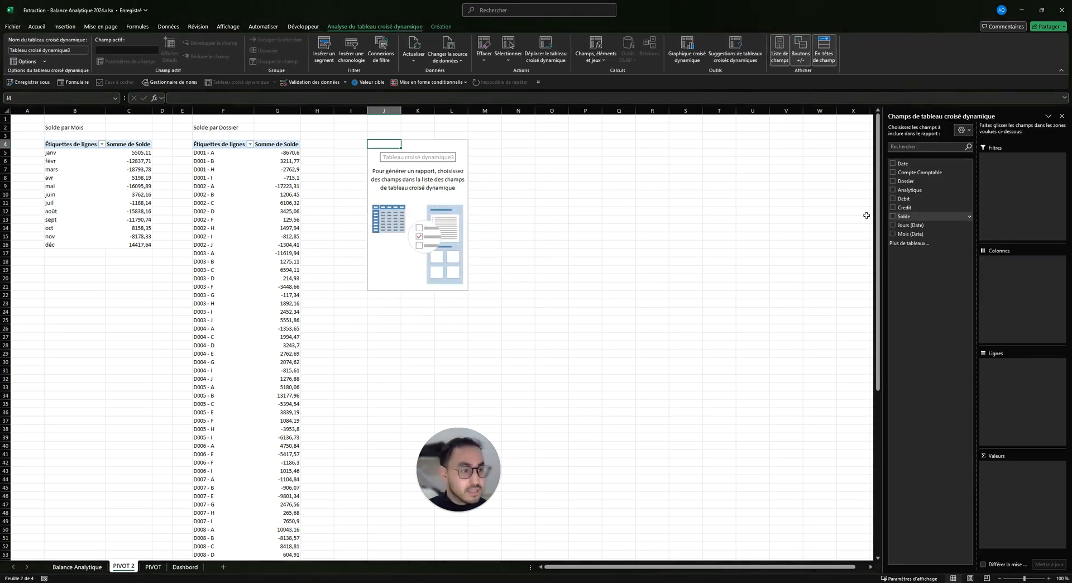
- Assign Analytique to the rows and Solde to the values of the third pivot table
drag(910, 190, 1008, 366)
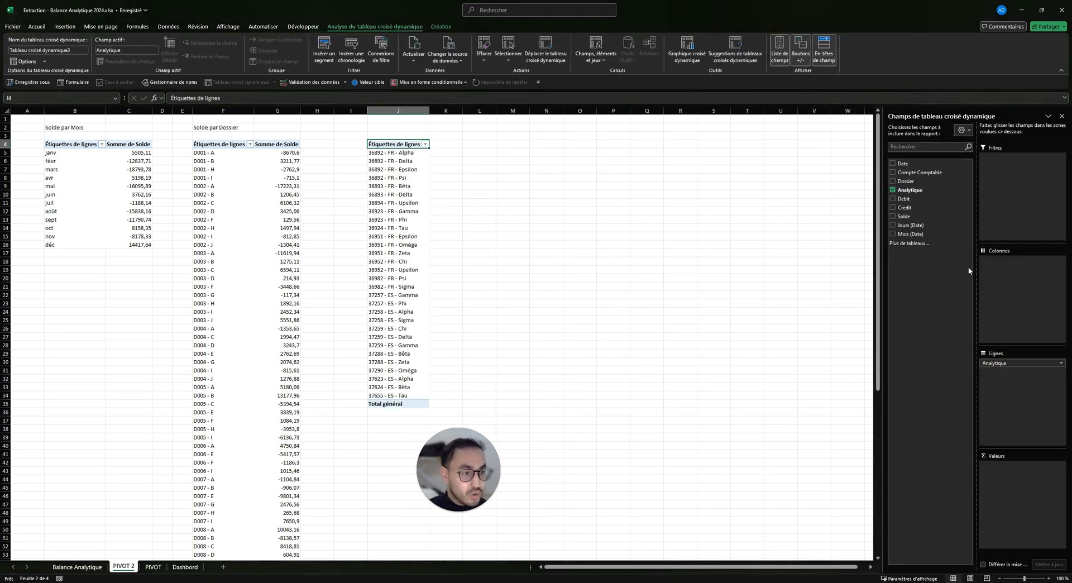
drag(928, 215, 1014, 477)
click(444, 229)
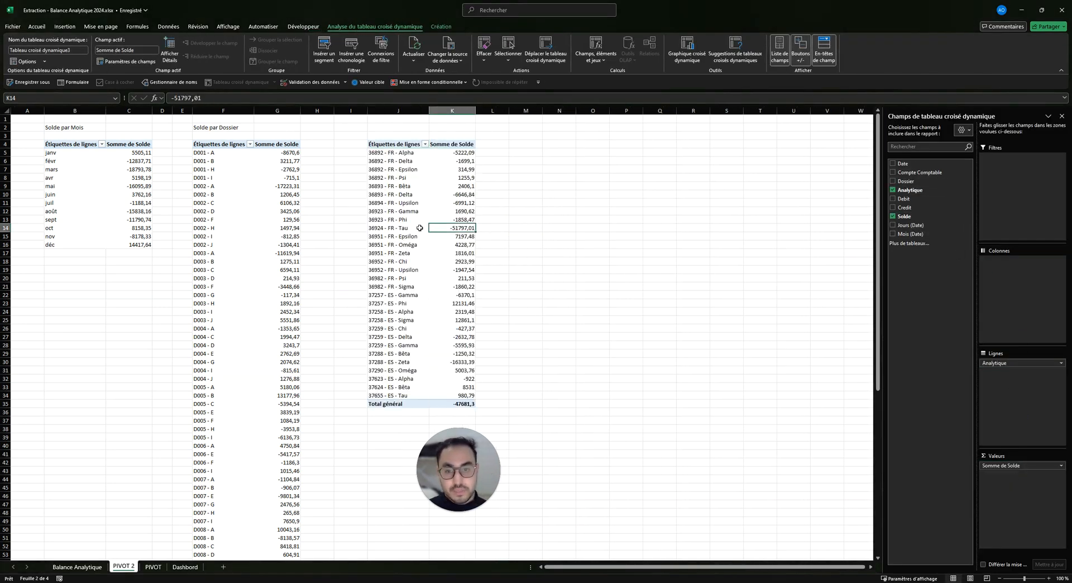
scroll(255, 211, down, 4)
scroll(255, 212, up, 4)
- Turn off grand totals for rows and columns in the Dossier and Analytique pivot tables
click(257, 211)
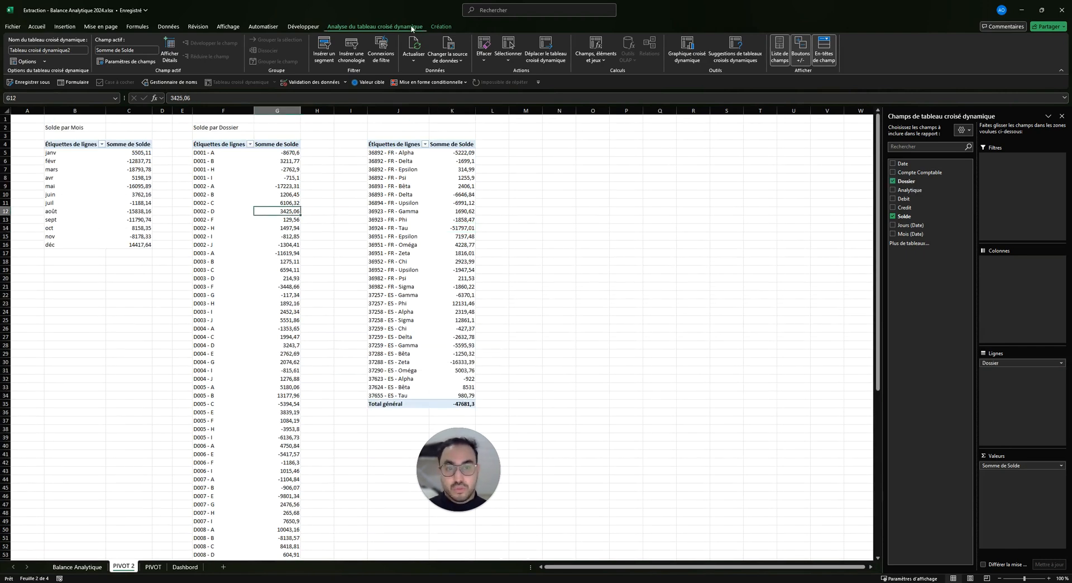
click(440, 26)
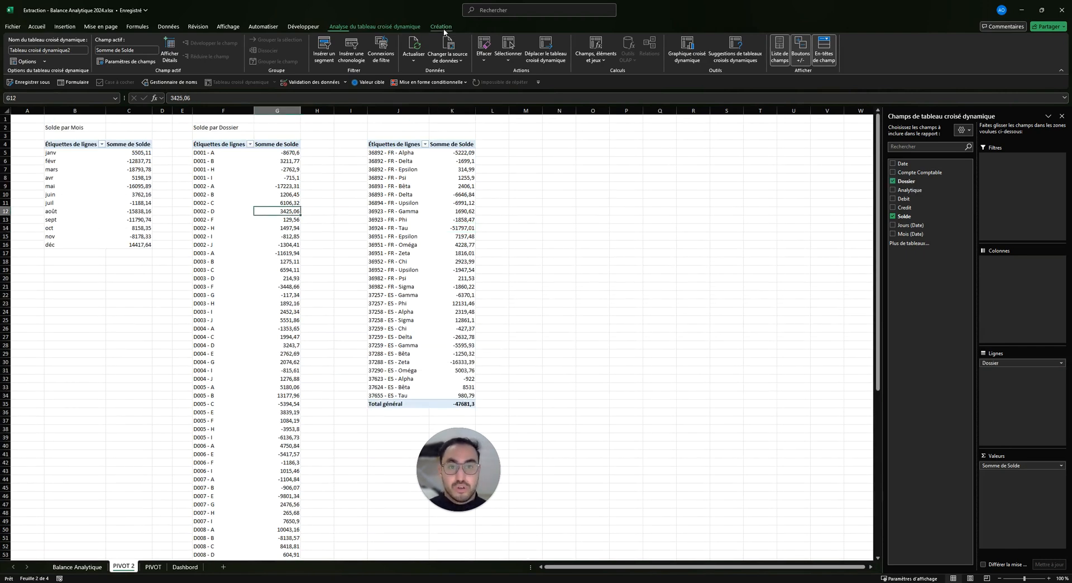
click(18, 47)
click(26, 76)
click(19, 47)
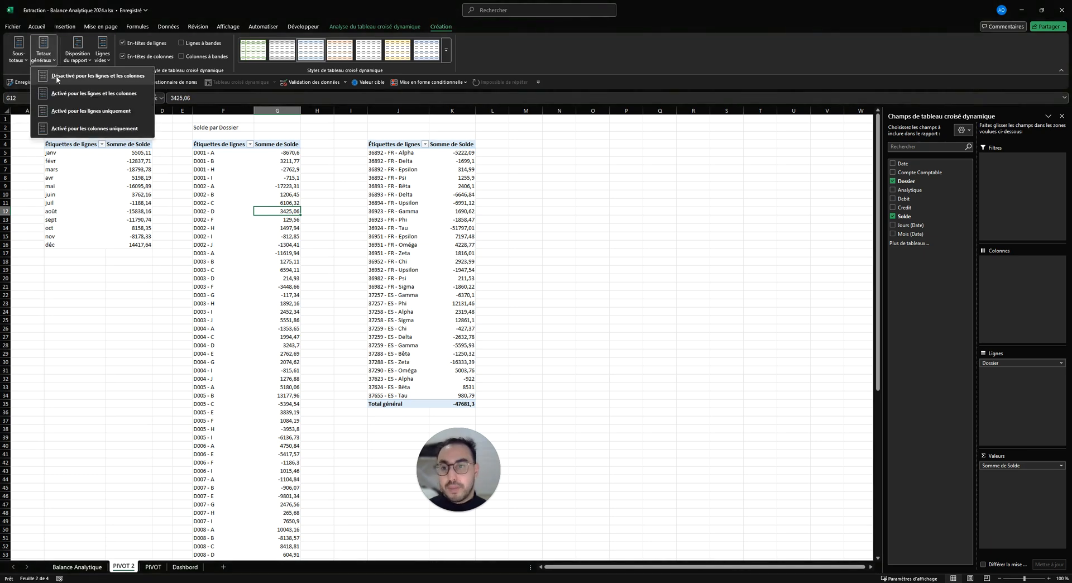
click(26, 75)
click(406, 211)
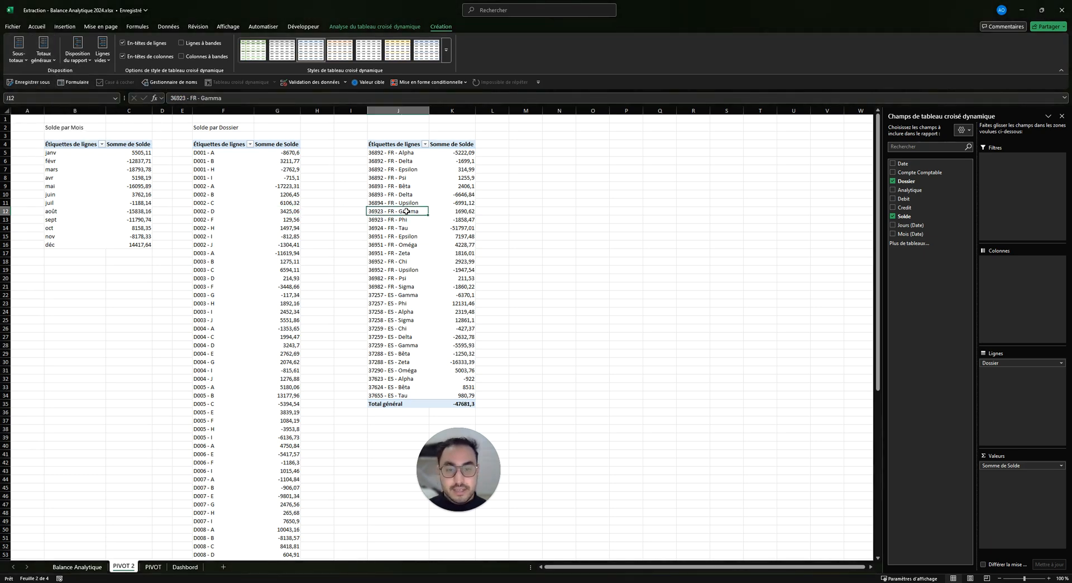
click(22, 49)
click(43, 51)
click(62, 76)
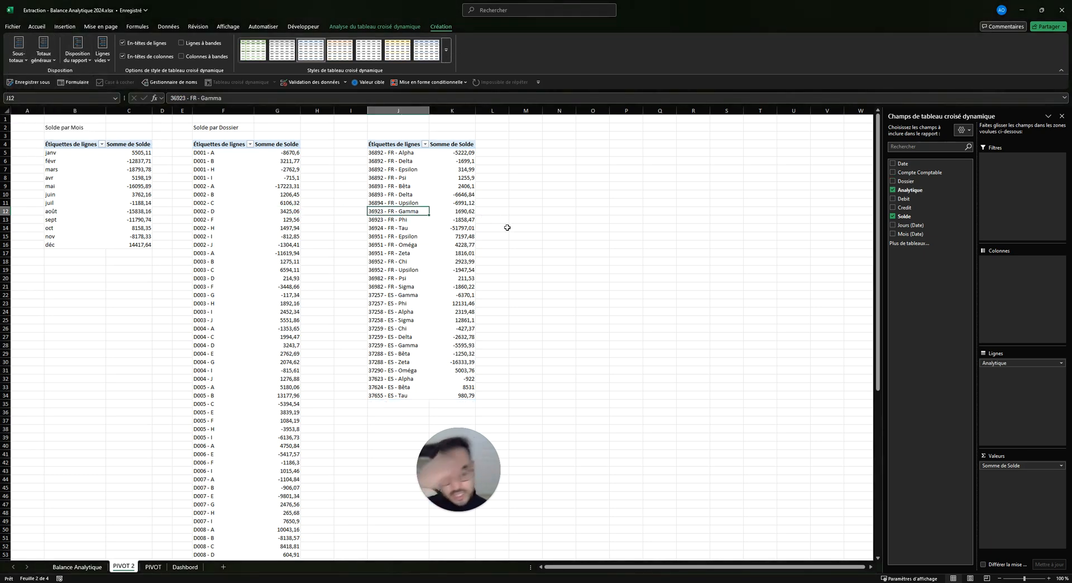
click(452, 194)
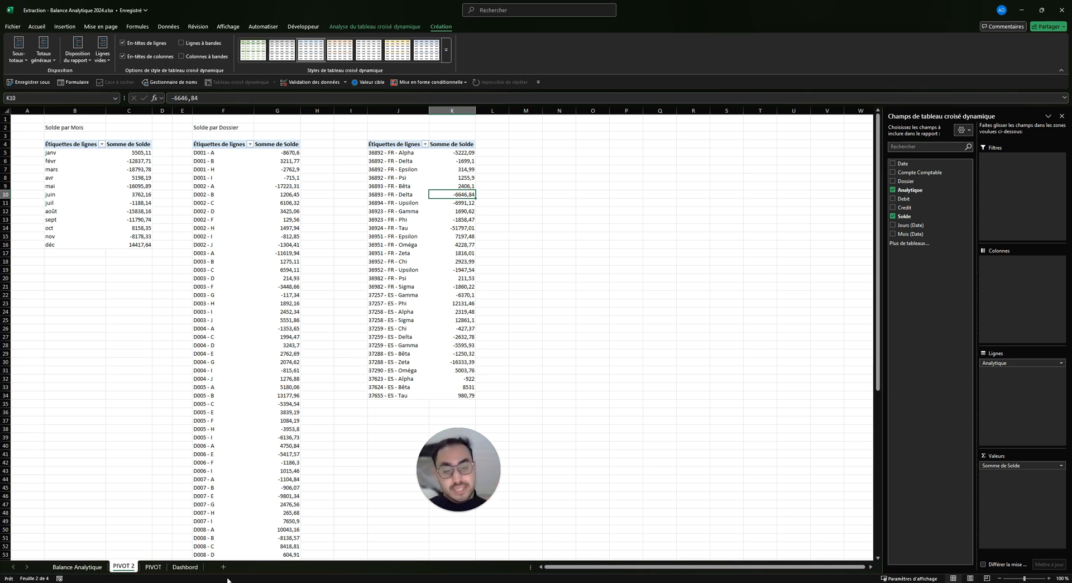
- Create a fourth pivot table from Balance_comptable in cell N4 of the PIVOT 2 sheet and narrow spacer columns H, I, L and M
click(77, 567)
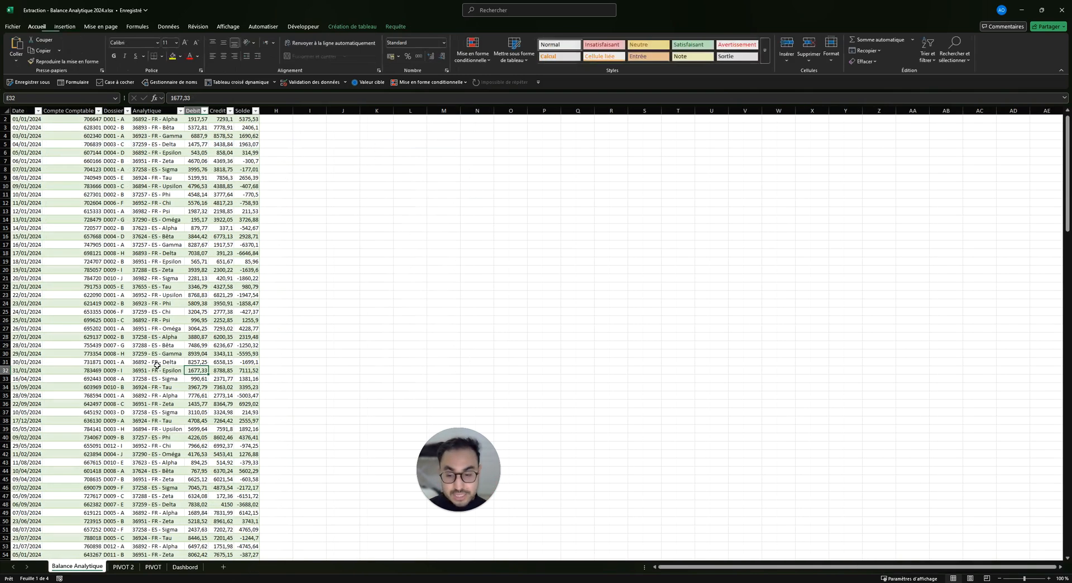
click(240, 83)
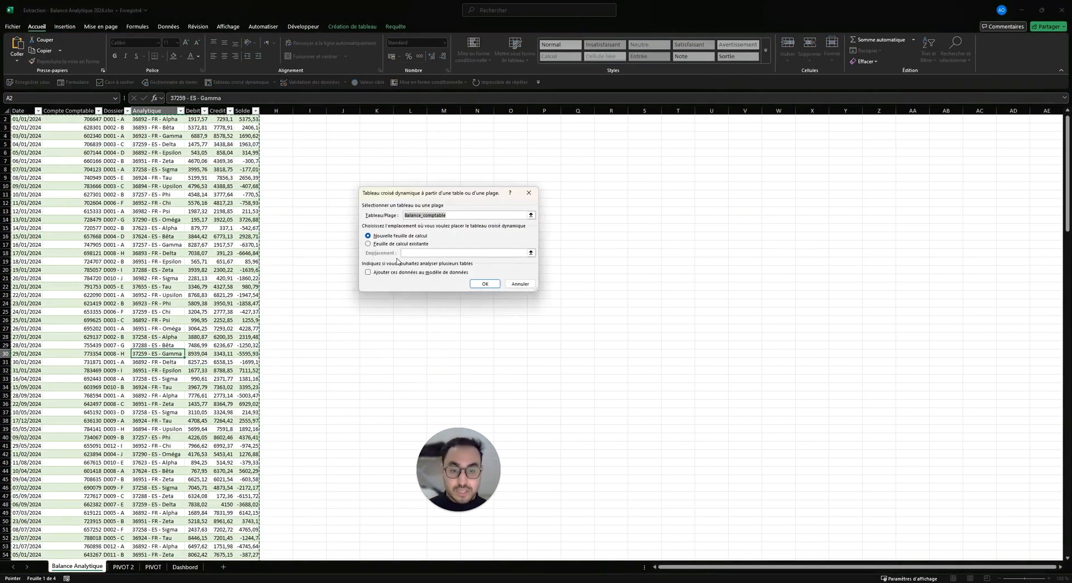
click(490, 254)
click(531, 252)
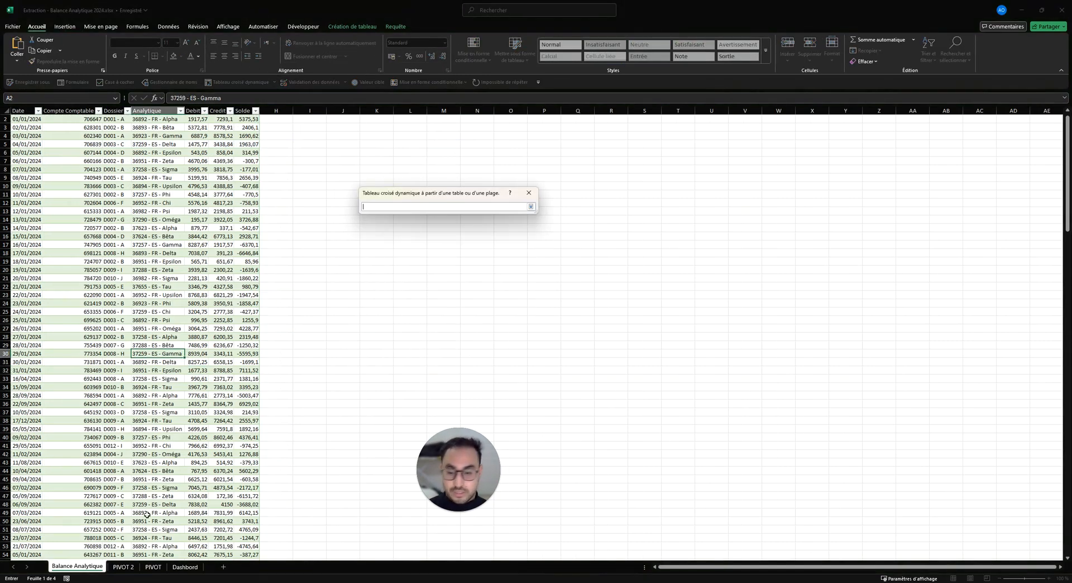
click(124, 567)
click(560, 145)
key(Return)
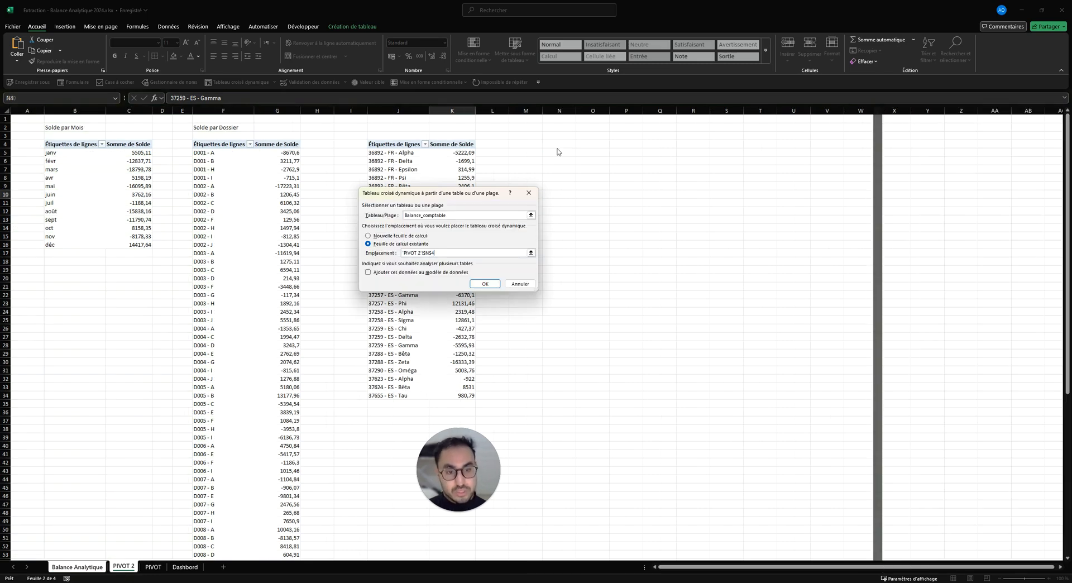
mouse_move(527, 111)
mouse_down()
mouse_move(492, 110)
mouse_move(529, 111)
mouse_up()
drag(340, 110, 318, 110)
- Assign Compte Comptable to the rows and Solde to the values of the fourth pivot table
click(536, 194)
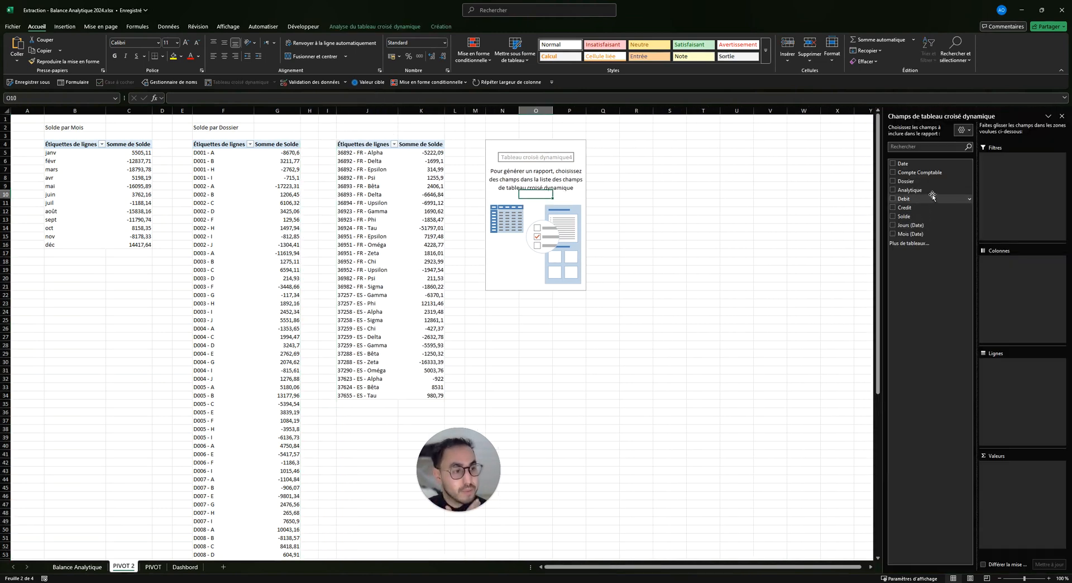
drag(938, 172, 1014, 382)
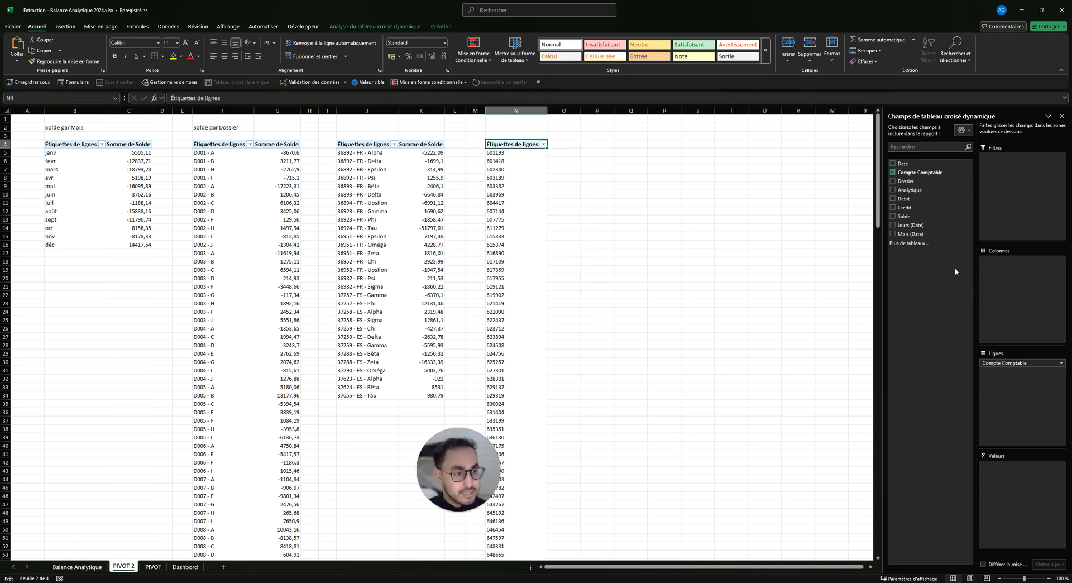
drag(953, 243, 1021, 467)
click(516, 194)
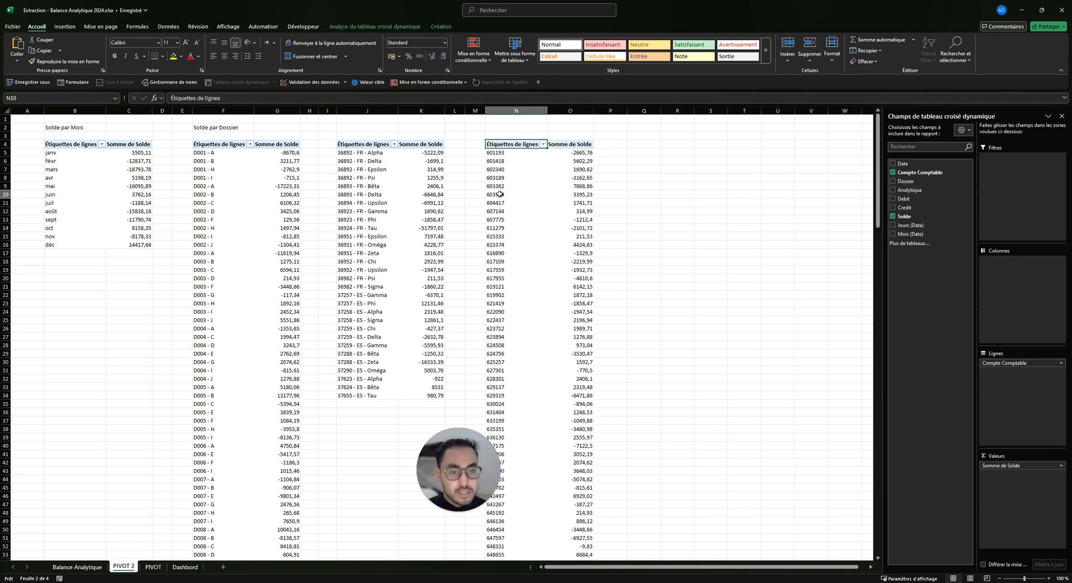
- Filter the fourth pivot table's row labels to the accounts matching 6*
click(543, 144)
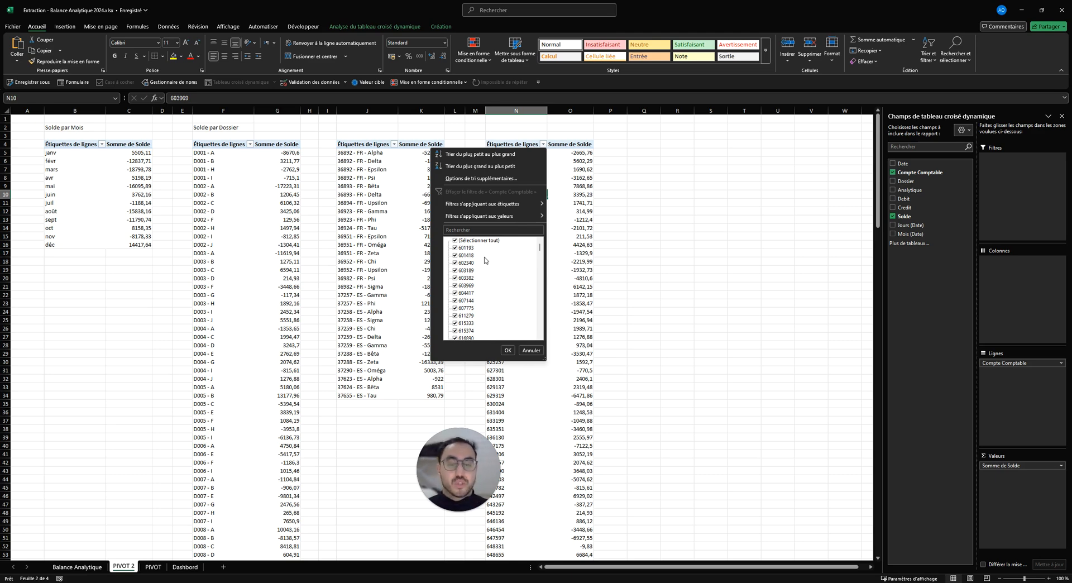
click(455, 227)
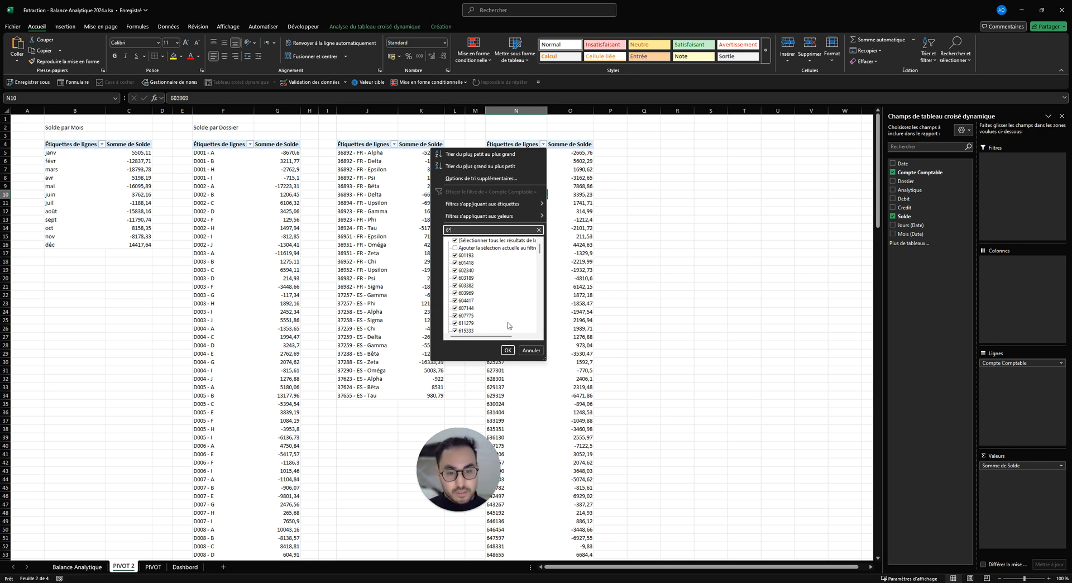
click(508, 351)
click(520, 147)
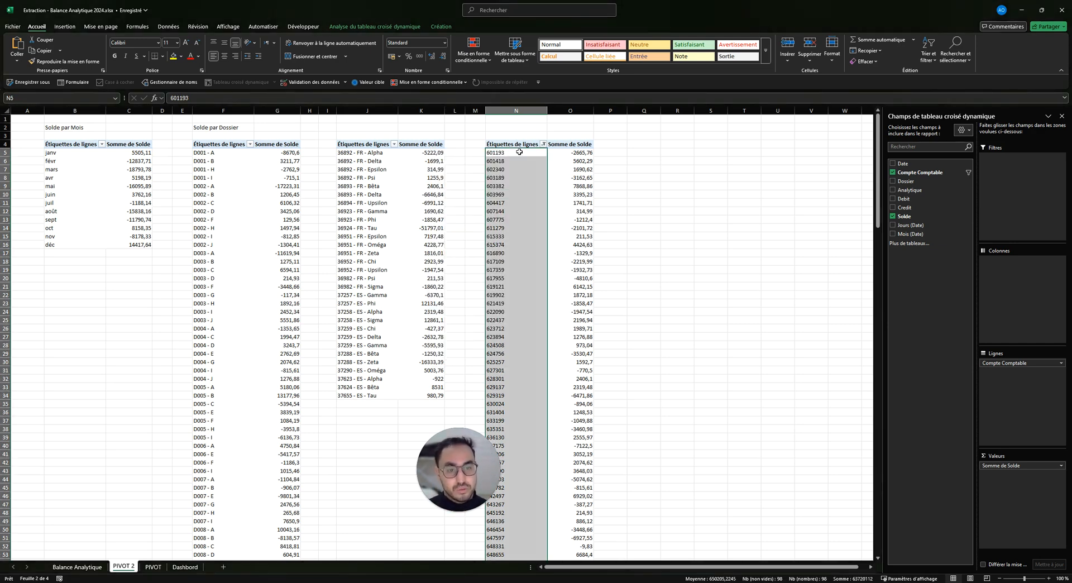
scroll(519, 151, down, 2)
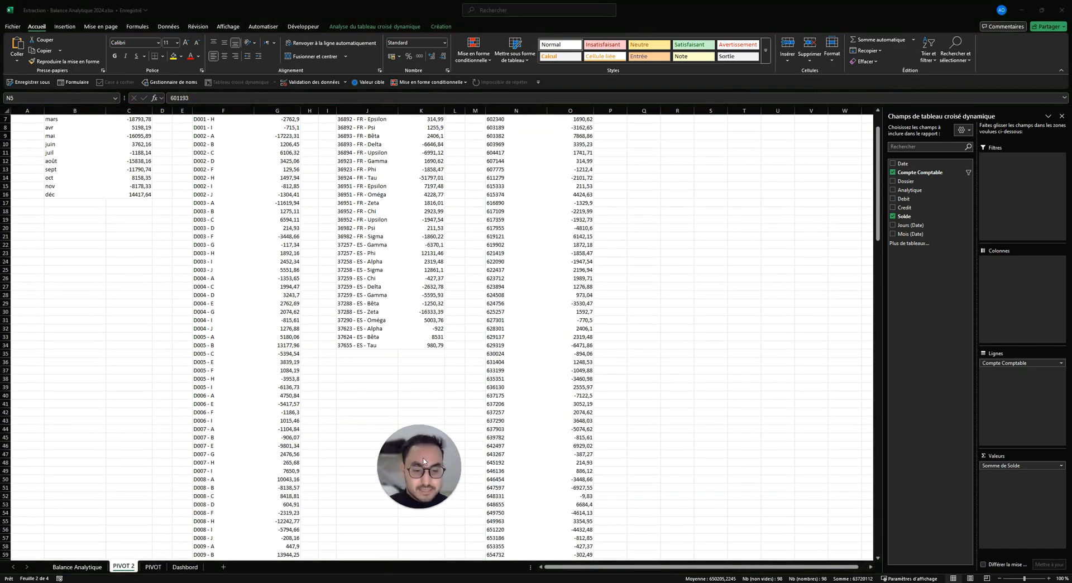
scroll(516, 243, down, 15)
scroll(516, 243, up, 14)
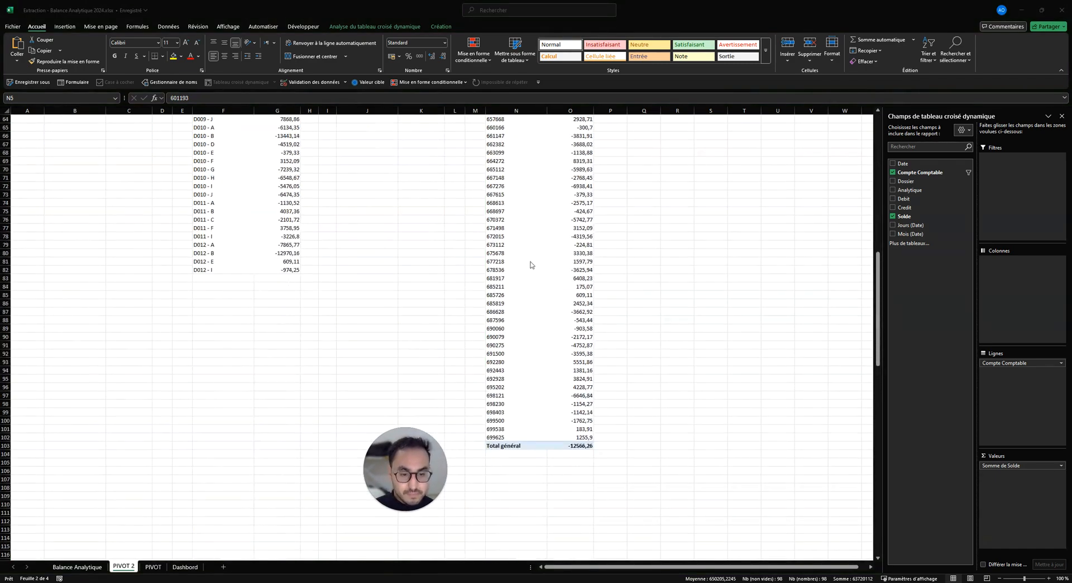
scroll(505, 214, up, 3)
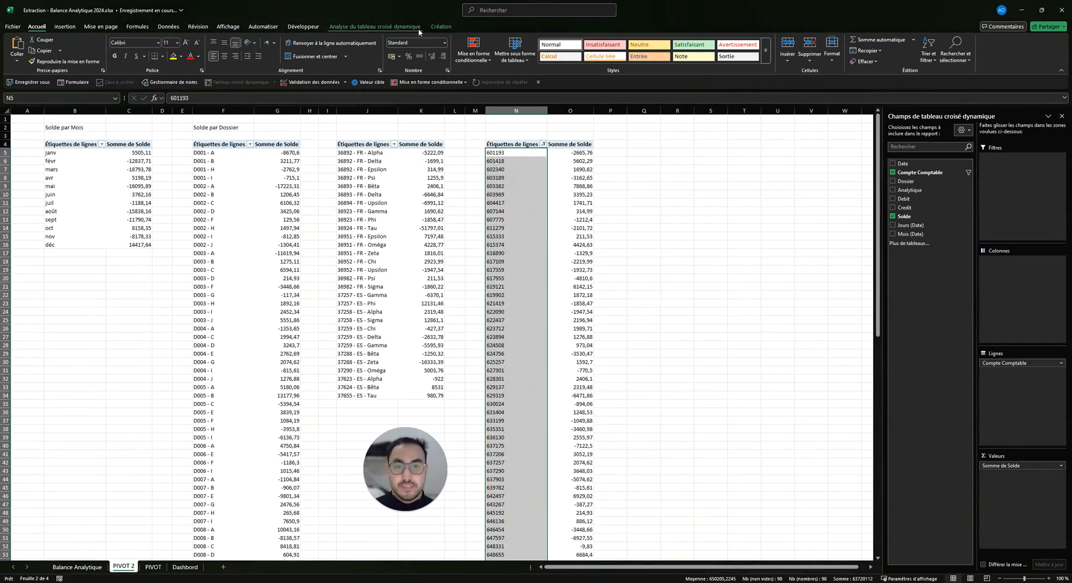
- Turn off grand totals for rows and columns and hide subtotals in the Compte Comptable pivot table
click(441, 26)
click(53, 60)
click(60, 74)
click(22, 58)
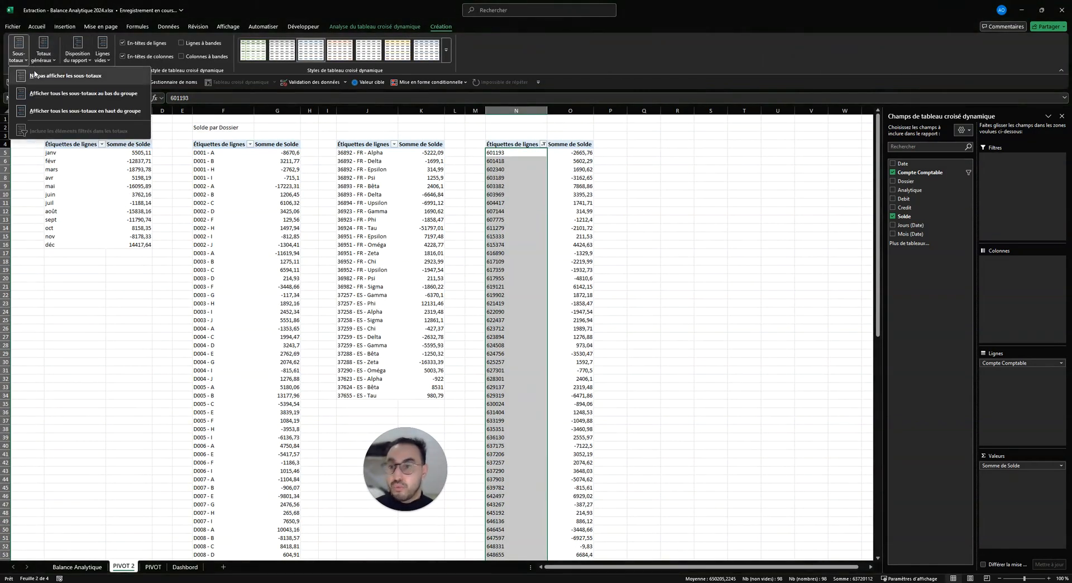
click(32, 75)
click(559, 192)
scroll(559, 191, down, 5)
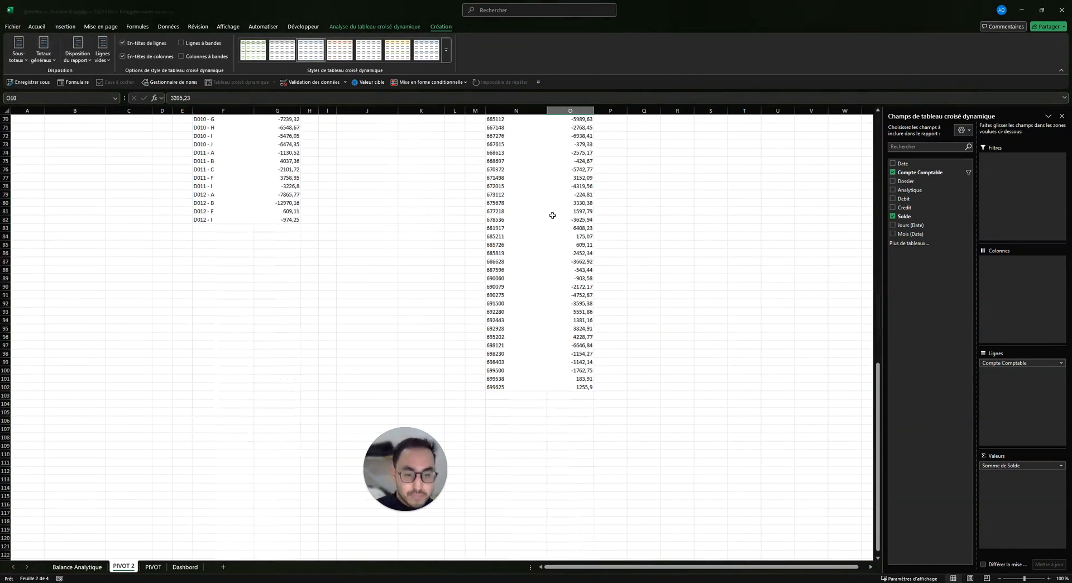
scroll(589, 218, up, 5)
- Narrow the empty spacer columns following the Compte Comptable pivot table
click(620, 147)
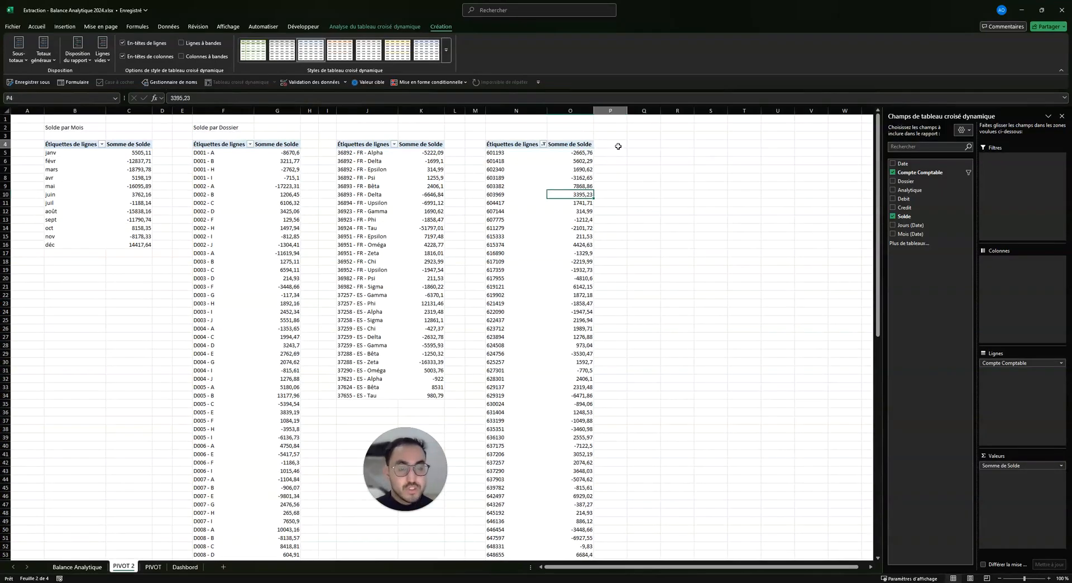
key(Right)
key(Right)
drag(636, 109, 611, 110)
click(646, 143)
- Insert a fifth pivot table based on Balance_comptable from the Balance Analytique sheet, placed at cell R4 of PIVOT 2
click(77, 567)
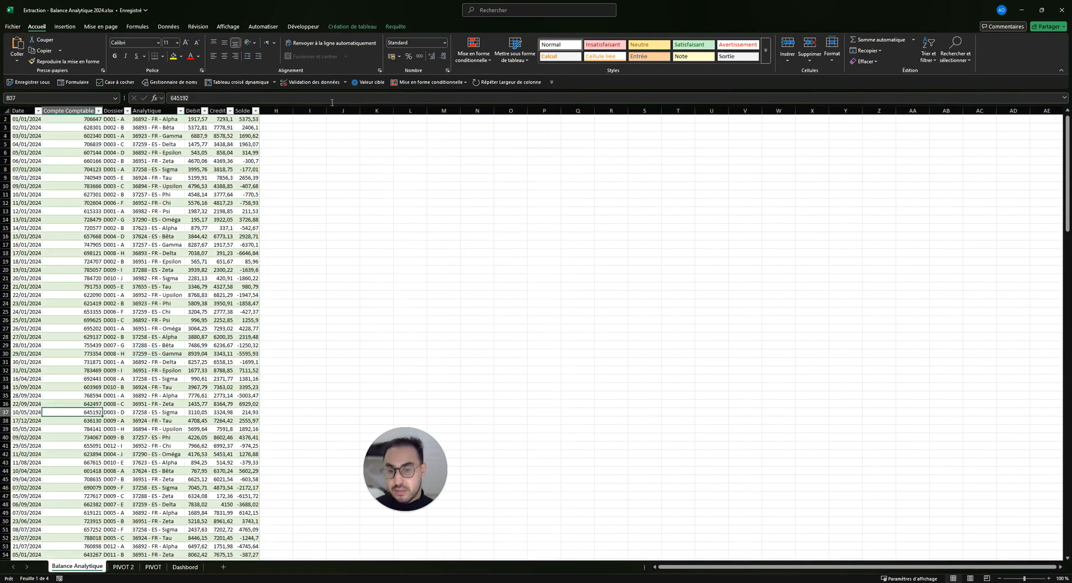
click(240, 82)
click(390, 243)
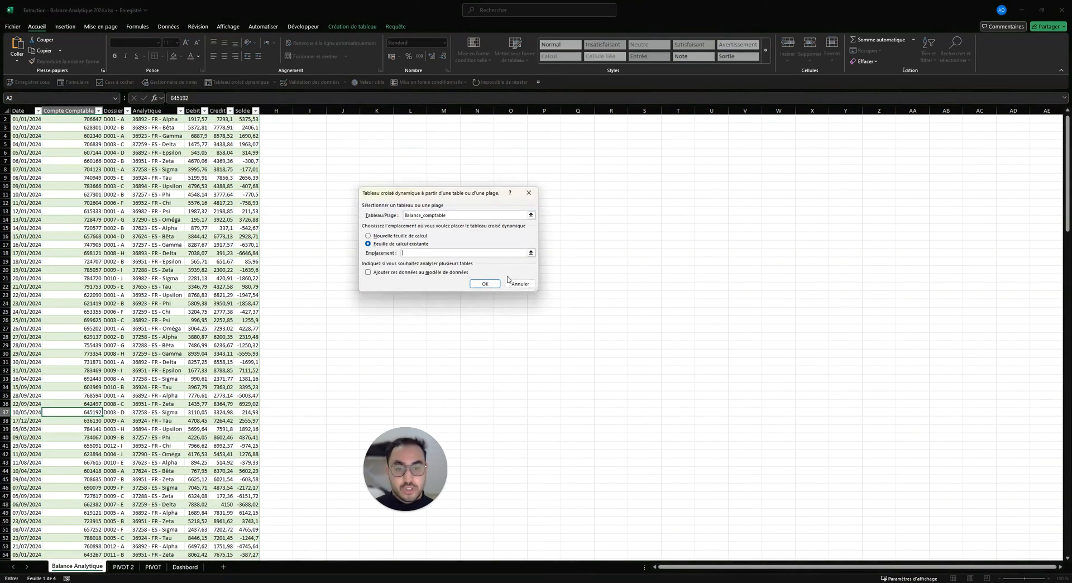
click(526, 251)
click(123, 566)
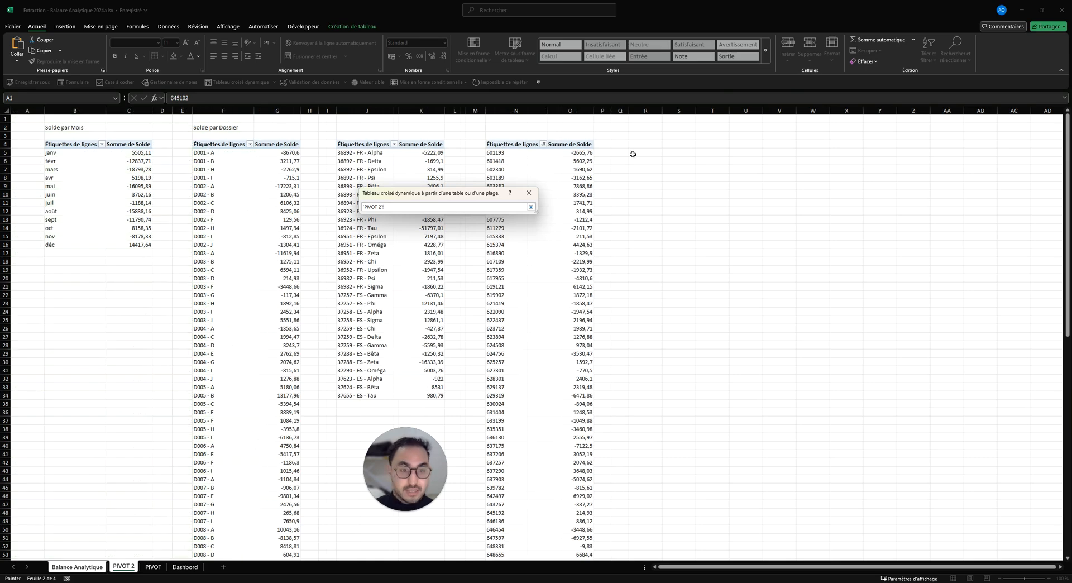
click(649, 144)
key(Return)
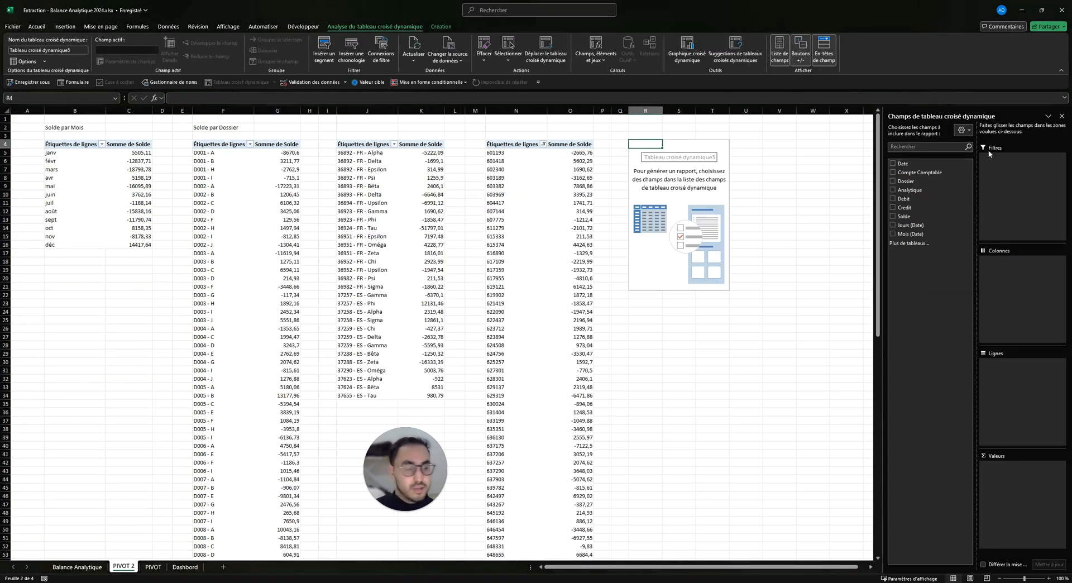
- Assign Compte Comptable to the rows and Solde to the values of the fifth pivot table, and filter its accounts to 7*
drag(938, 172, 986, 405)
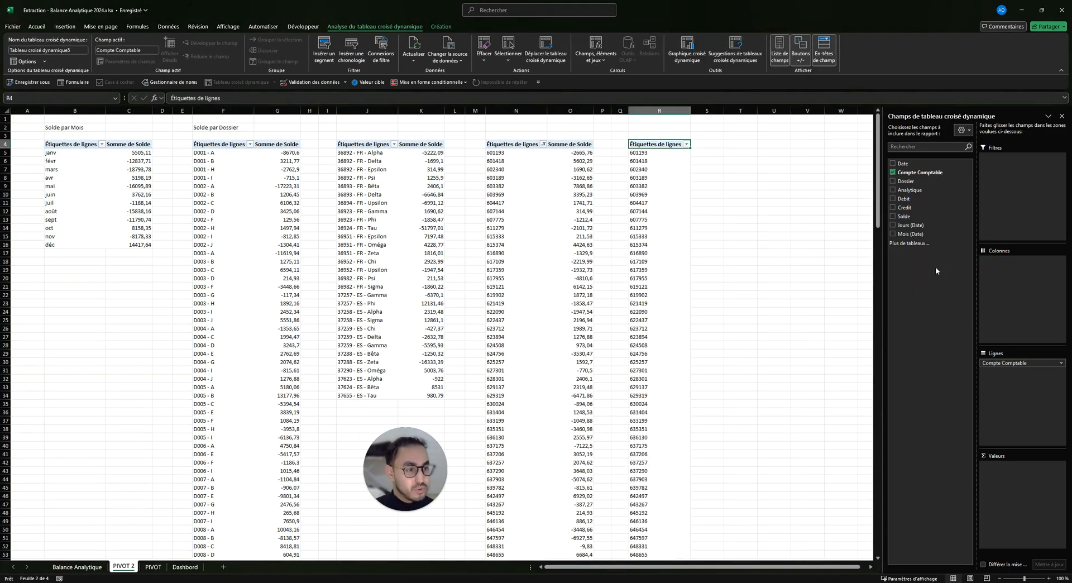
drag(916, 216, 1002, 494)
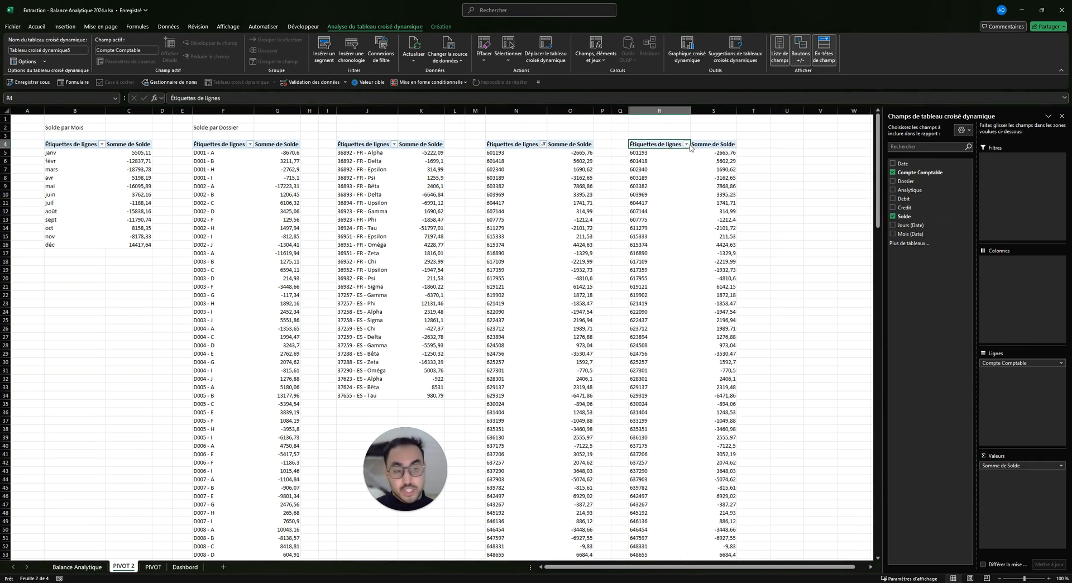
click(687, 144)
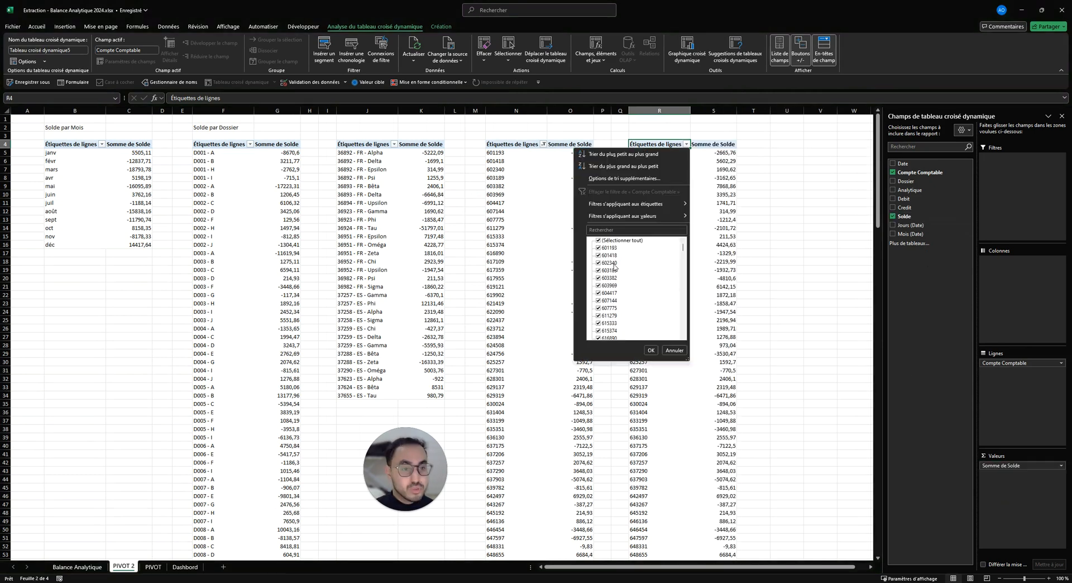
click(613, 232)
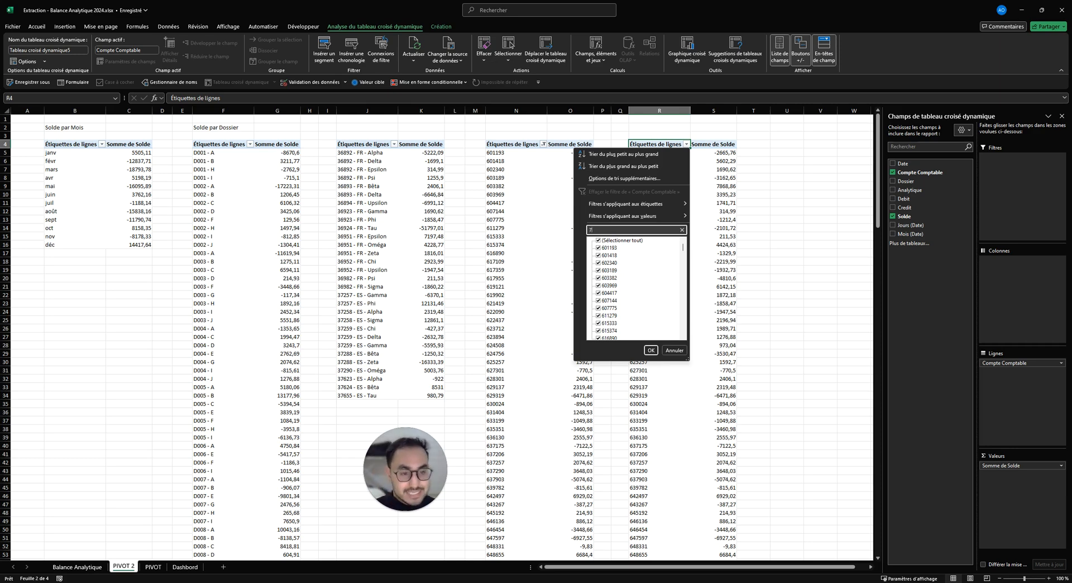
text(7*)
key(Return)
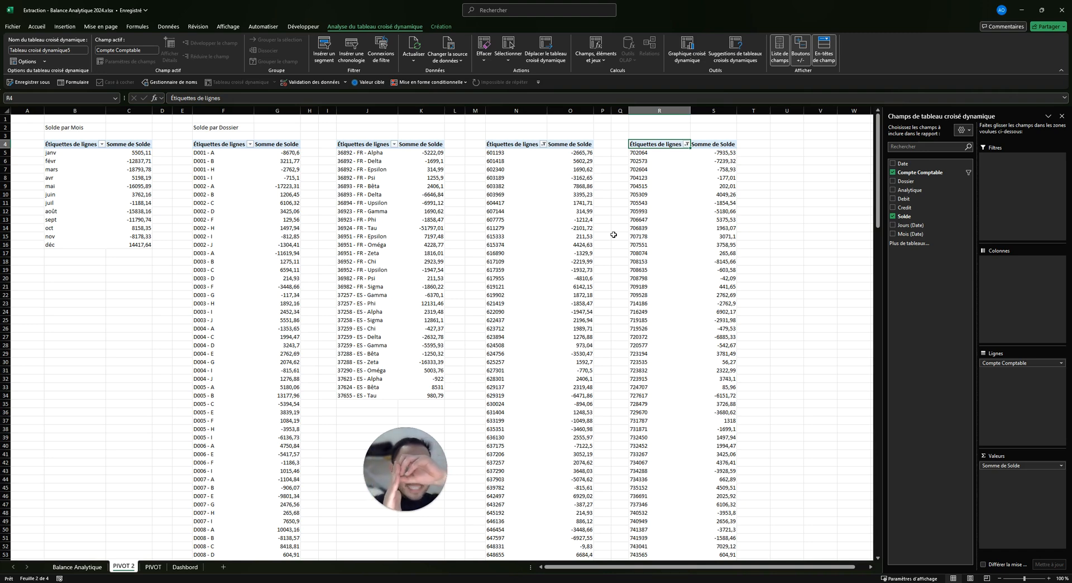
- Turn off grand totals and hide subtotals in the pivot table of accounts matching 7*
drag(704, 169, 695, 162)
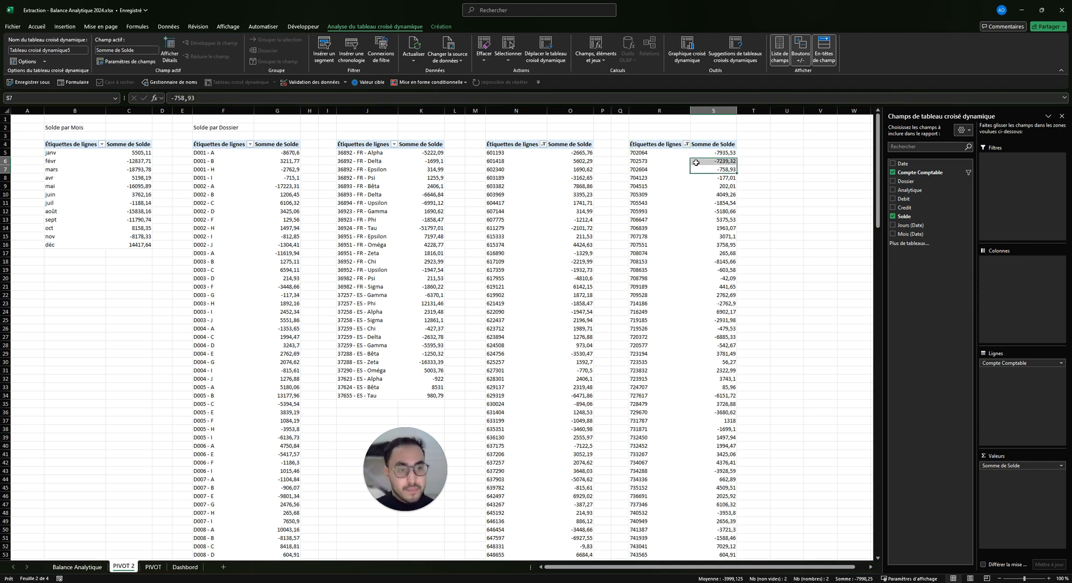
click(441, 26)
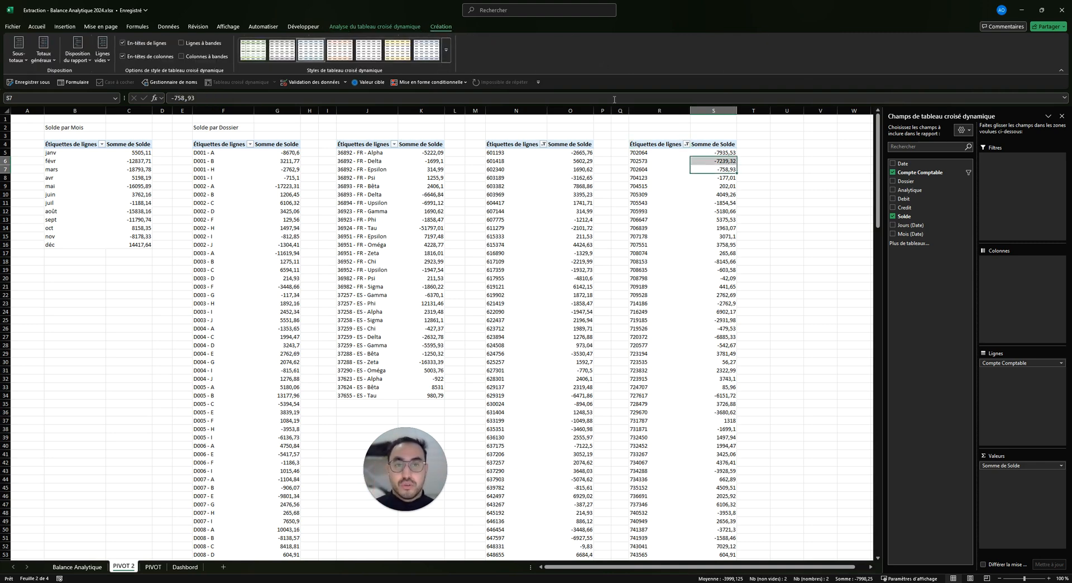
click(42, 54)
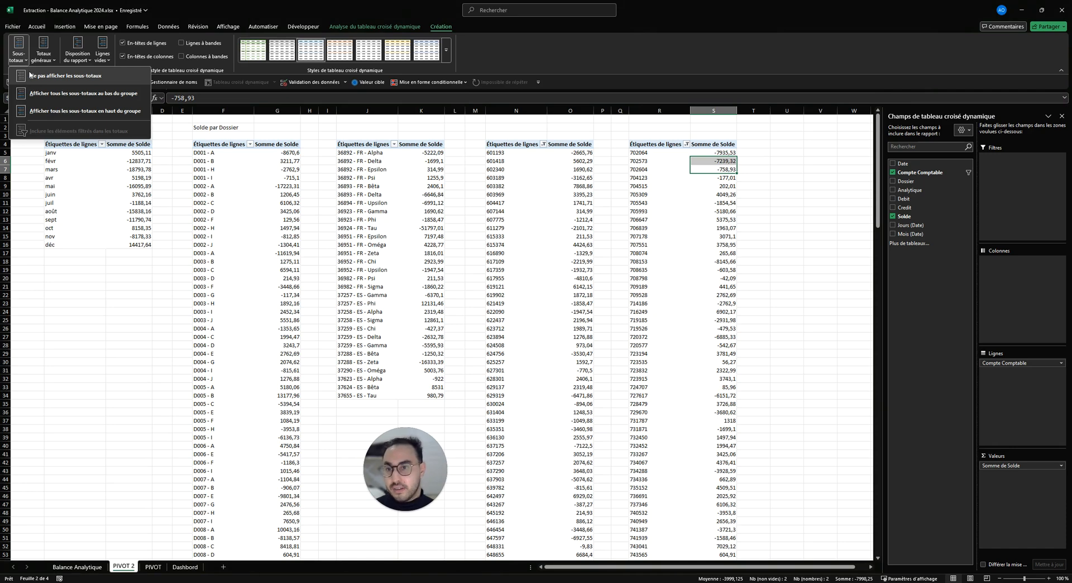
click(31, 75)
click(705, 287)
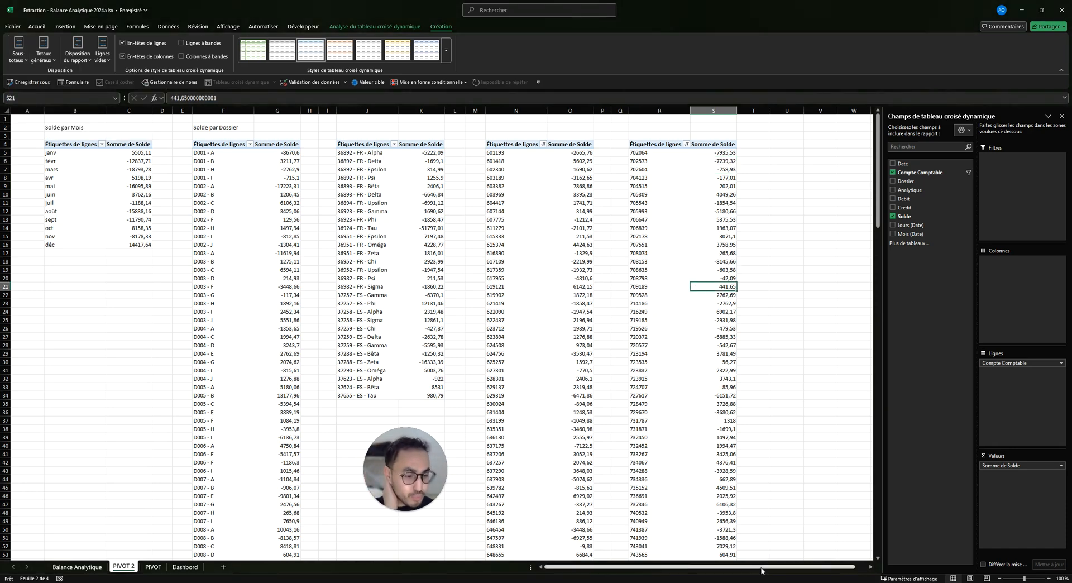
- Narrow the empty spacer columns T and U following the fifth pivot table and select cell V4
drag(761, 568, 815, 557)
click(781, 151)
drag(748, 110, 724, 109)
click(756, 144)
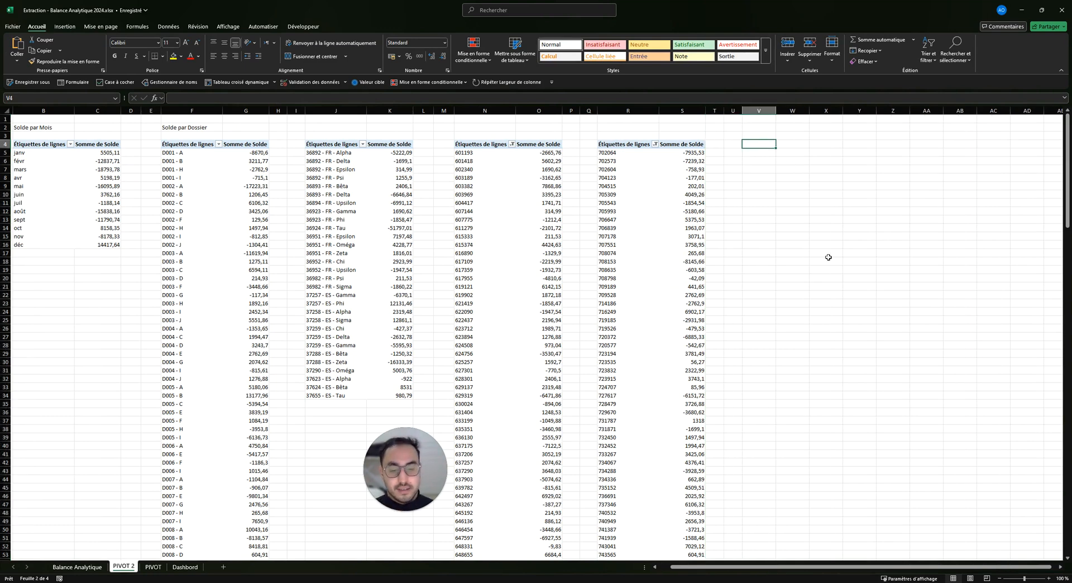
drag(751, 565, 757, 561)
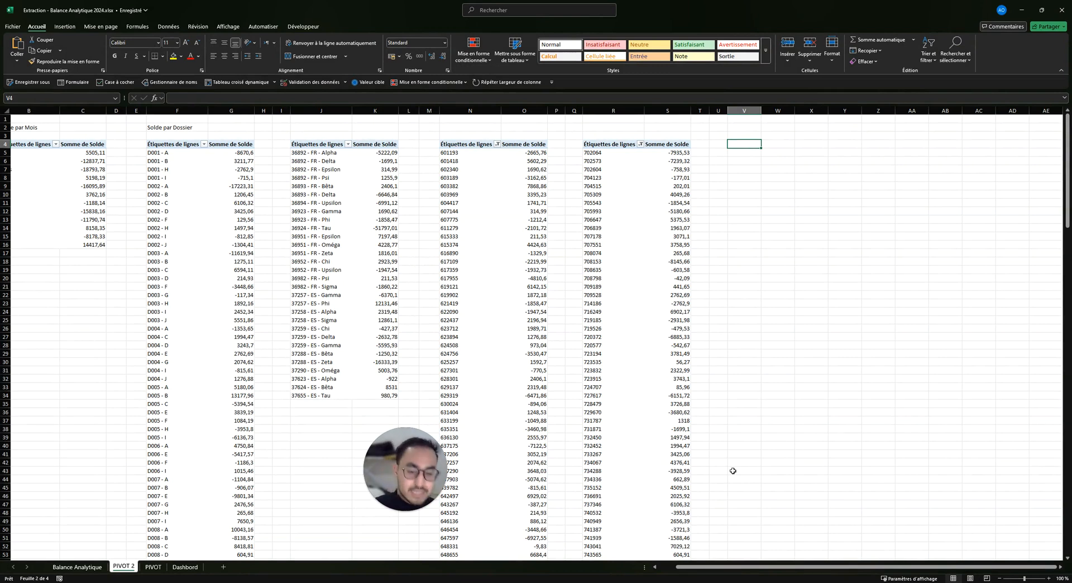
- Examine the Date, Compte, Dossier, Analytique and Solde columns of the detail table on the Dashbord sheet
click(184, 566)
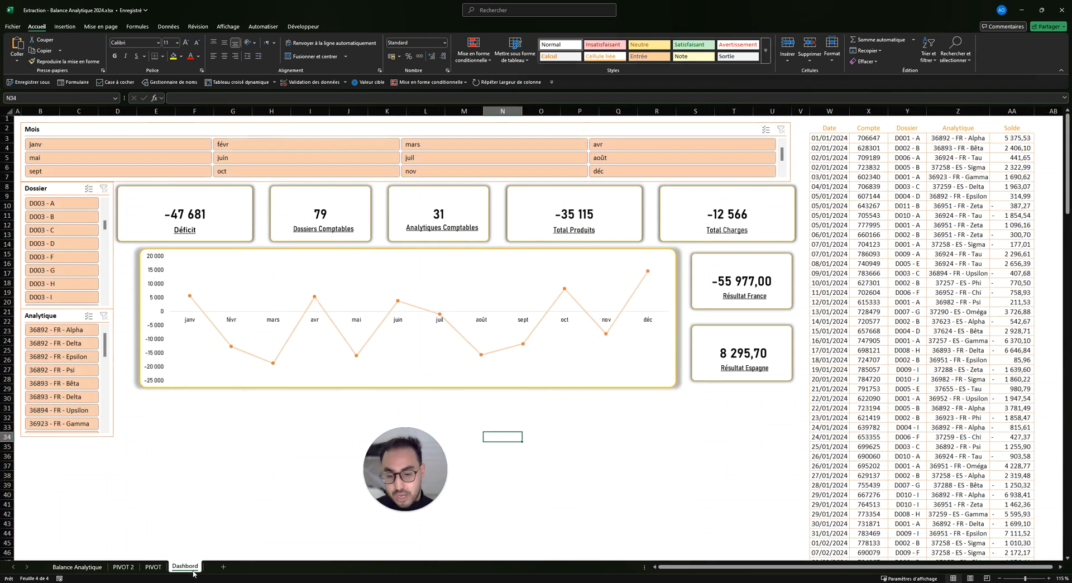
click(834, 126)
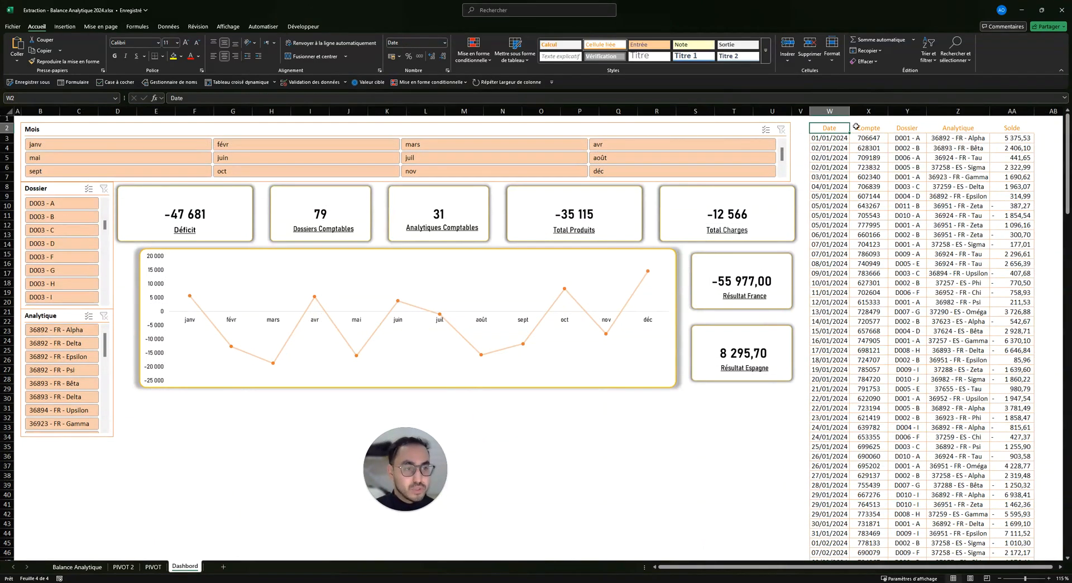
key(Right)
key(Right)
key(Right)
key(Right)
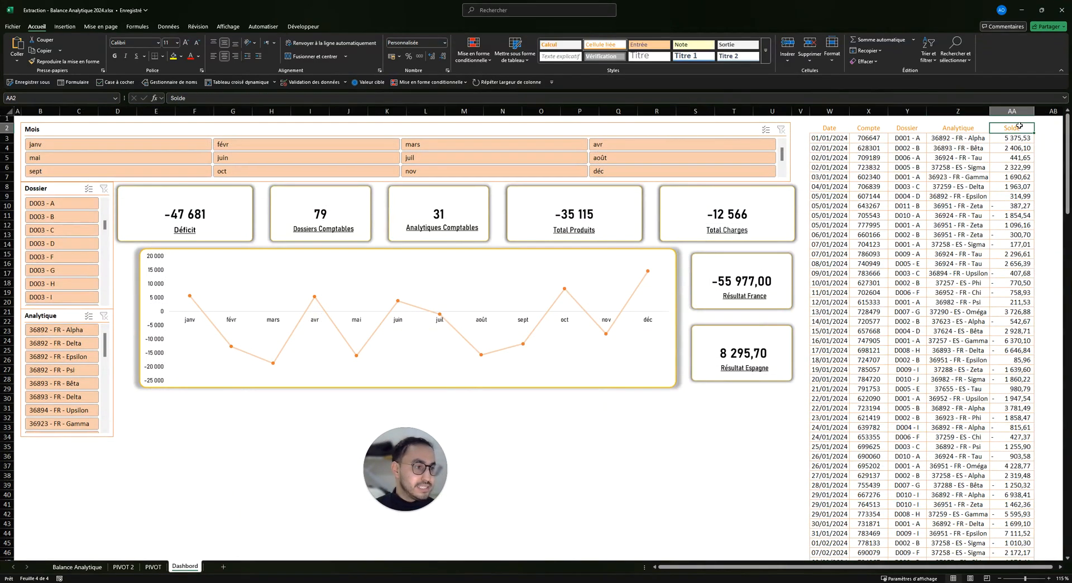
click(939, 157)
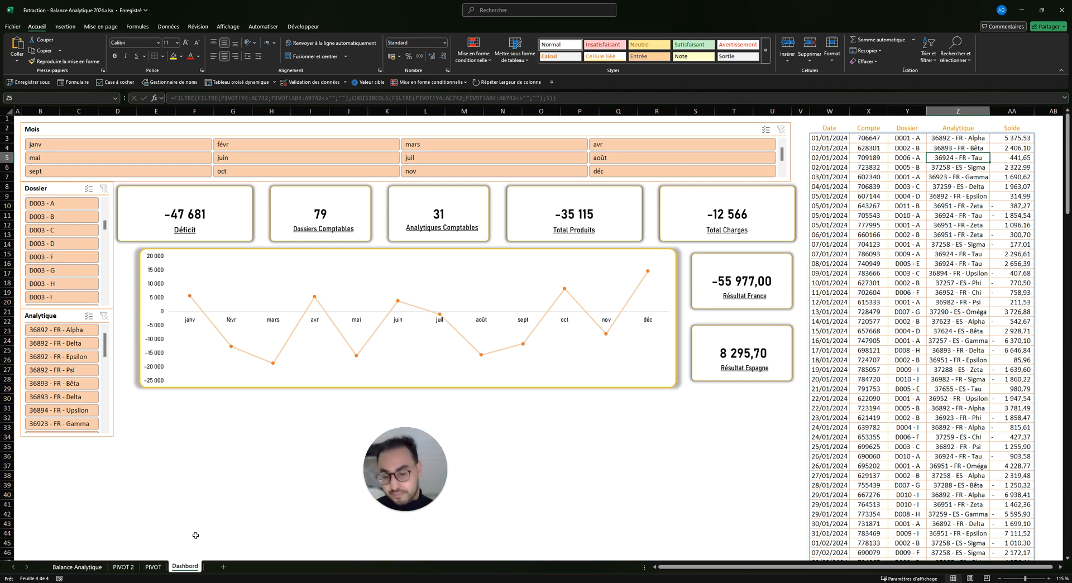
- Insert a sixth pivot table based on Balance_comptable in the existing PIVOT 2 sheet at cell V4
click(125, 567)
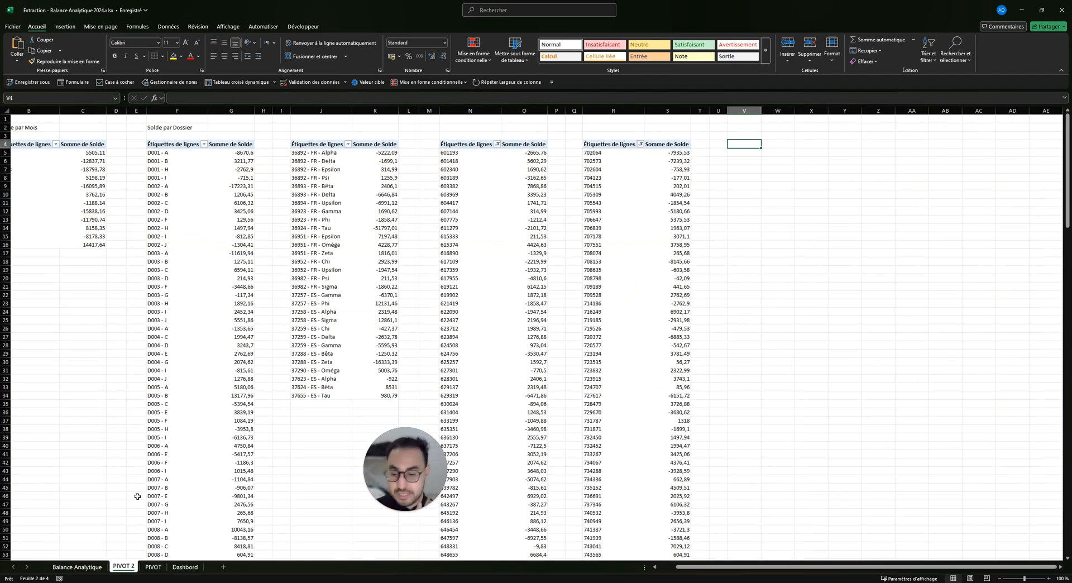
click(77, 567)
click(237, 82)
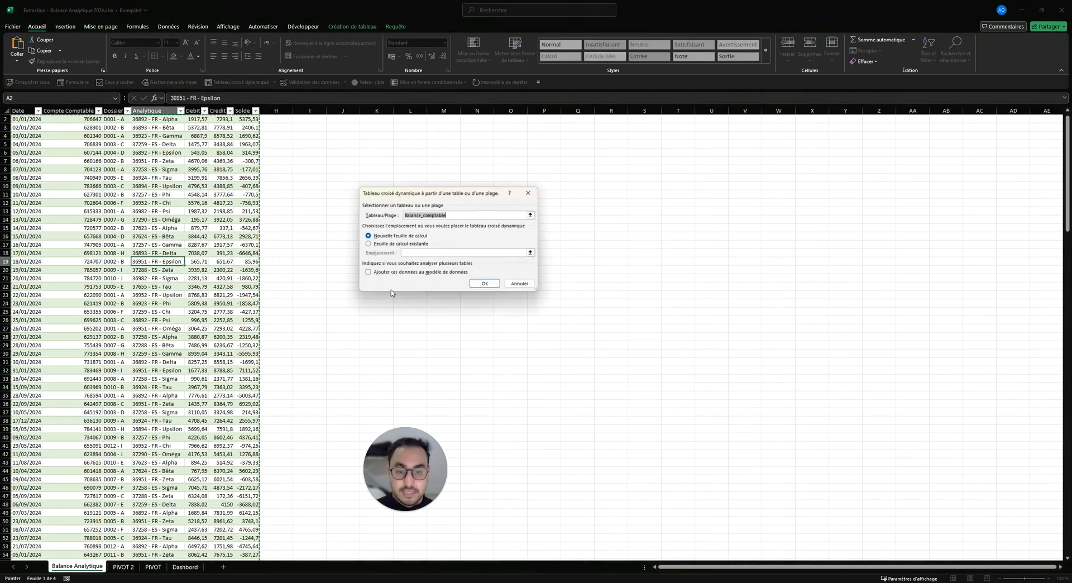
click(369, 245)
click(528, 260)
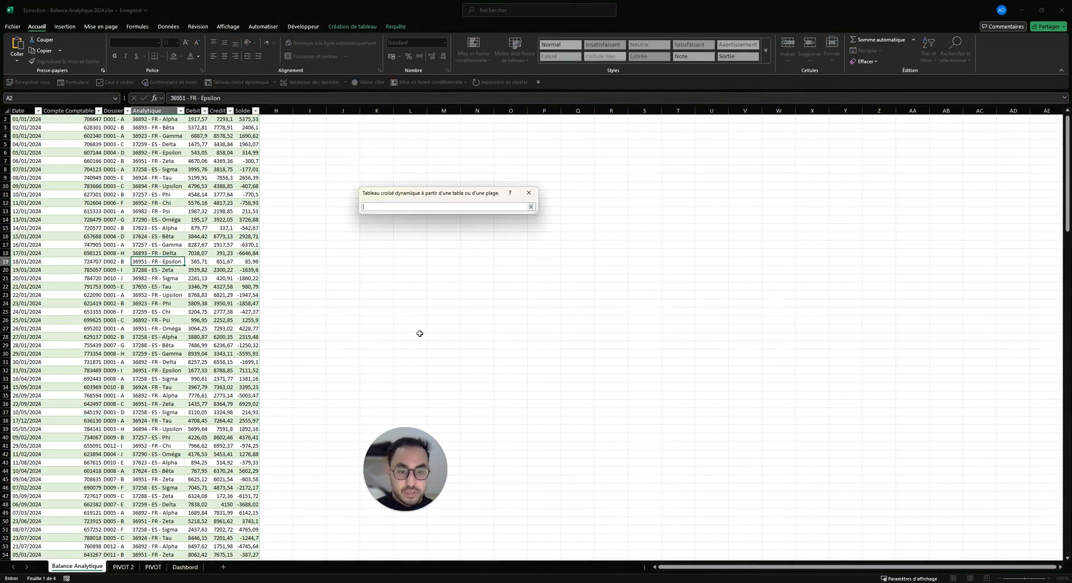
click(124, 567)
click(758, 145)
key(Return)
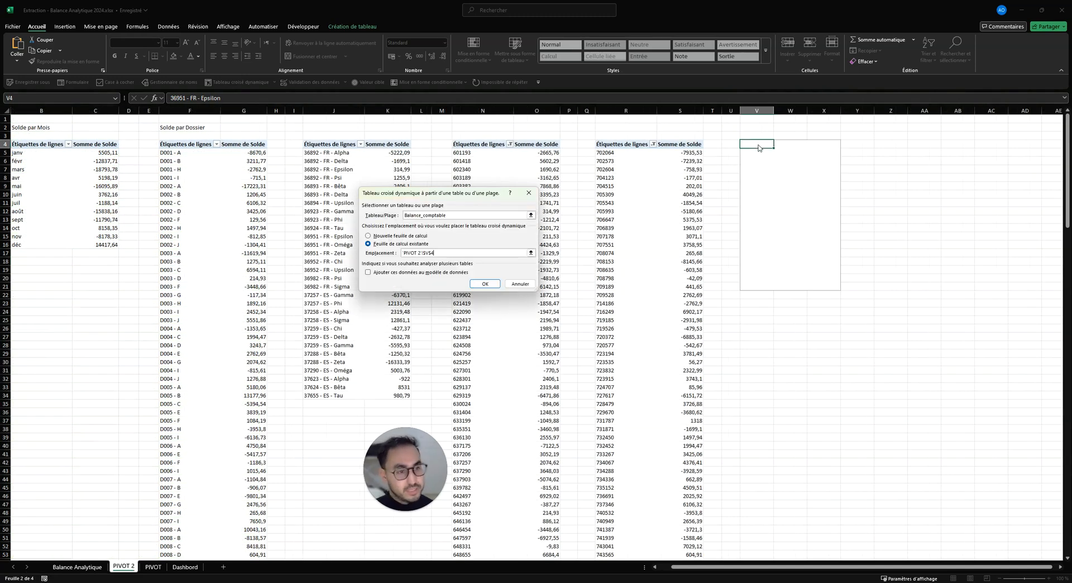
key(Return)
- Add Date to the rows of the sixth pivot table and remove the month and day groupings, keeping individual dates
drag(720, 569, 765, 569)
click(637, 186)
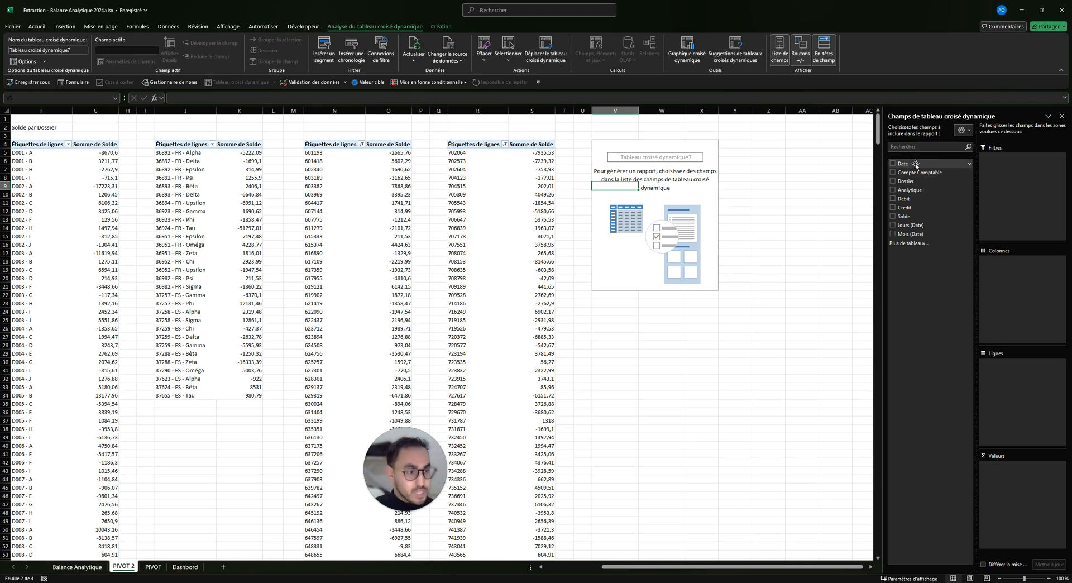
drag(913, 164, 1008, 357)
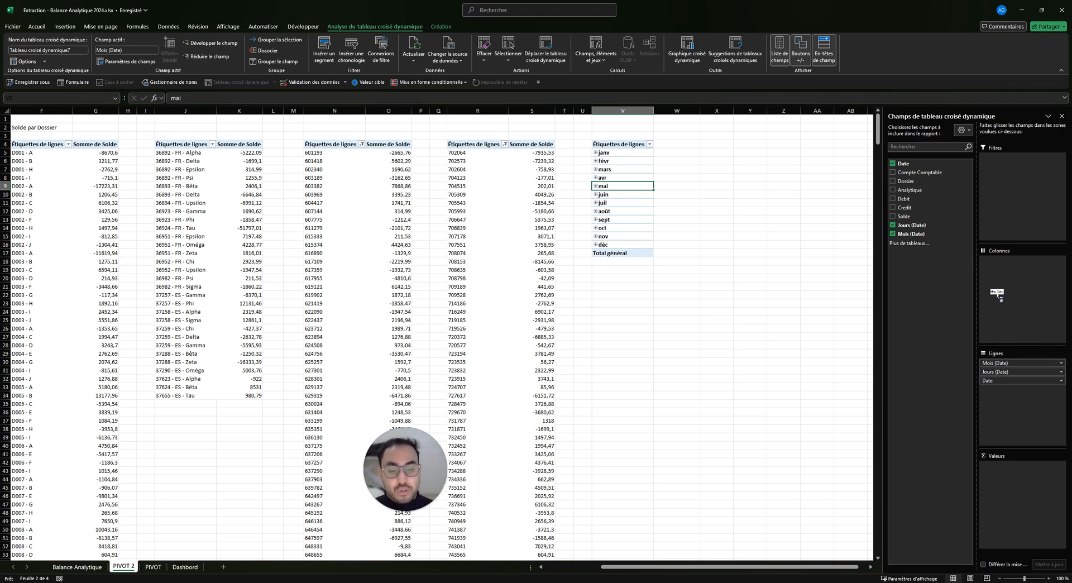
drag(922, 217, 922, 217)
drag(1010, 363, 927, 215)
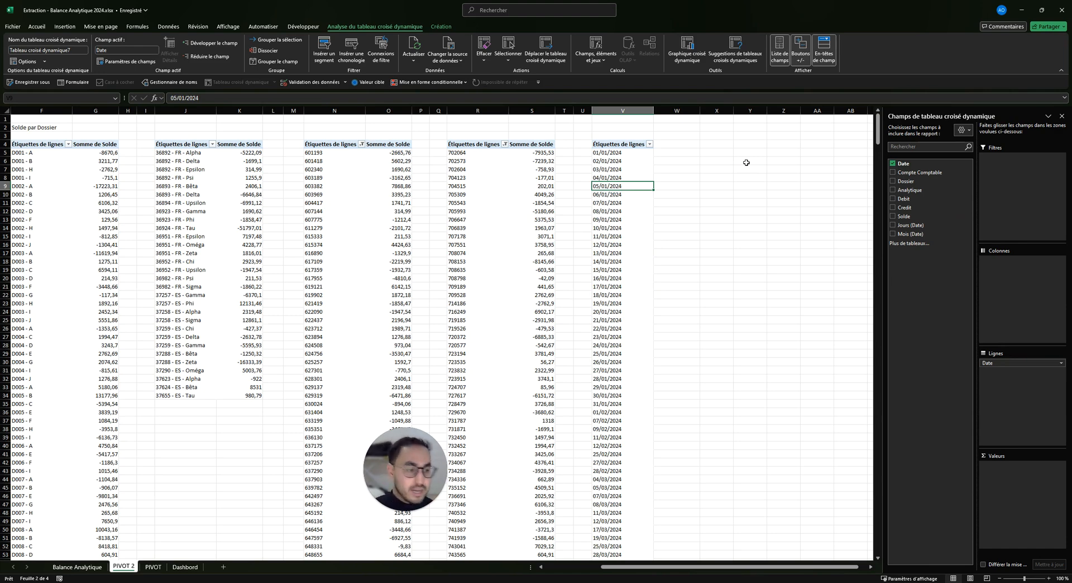
- Add Compte Comptable, Dossier and Analytique below Date in the rows, and Solde to the values of the sixth pivot table
click(924, 172)
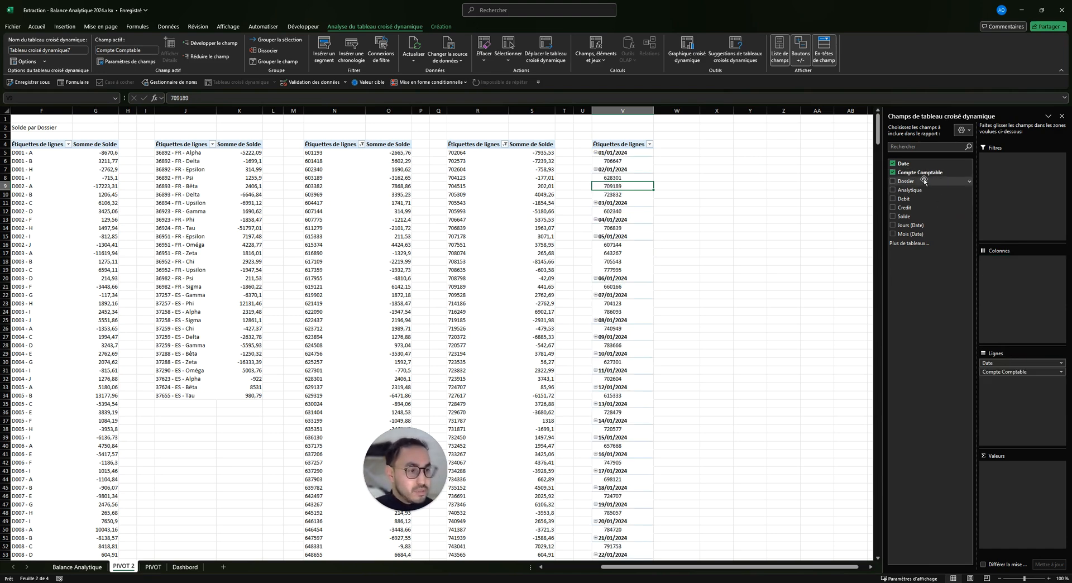
drag(924, 180, 1008, 380)
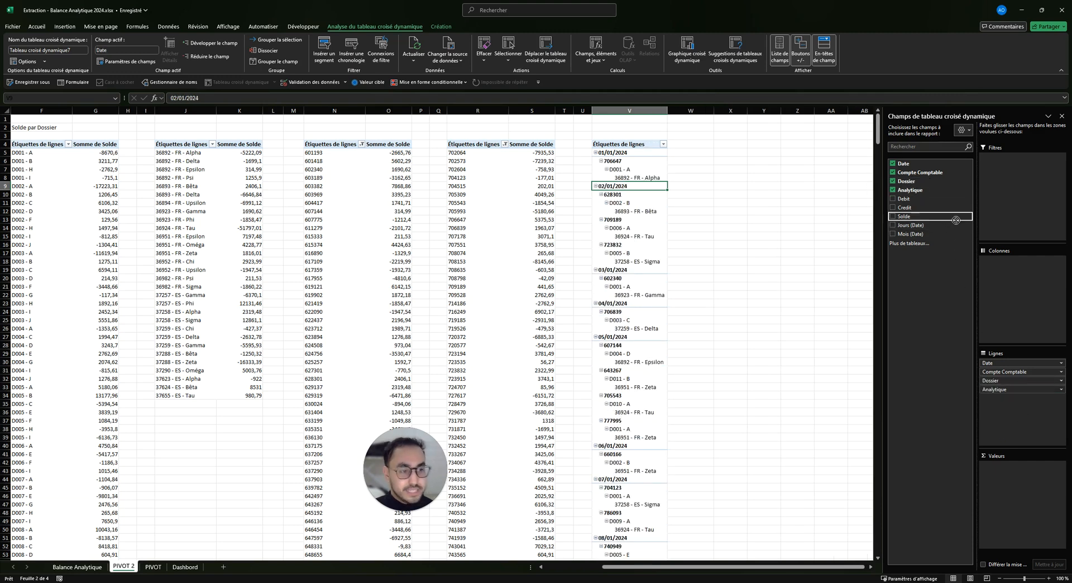
drag(956, 220, 1011, 479)
click(770, 241)
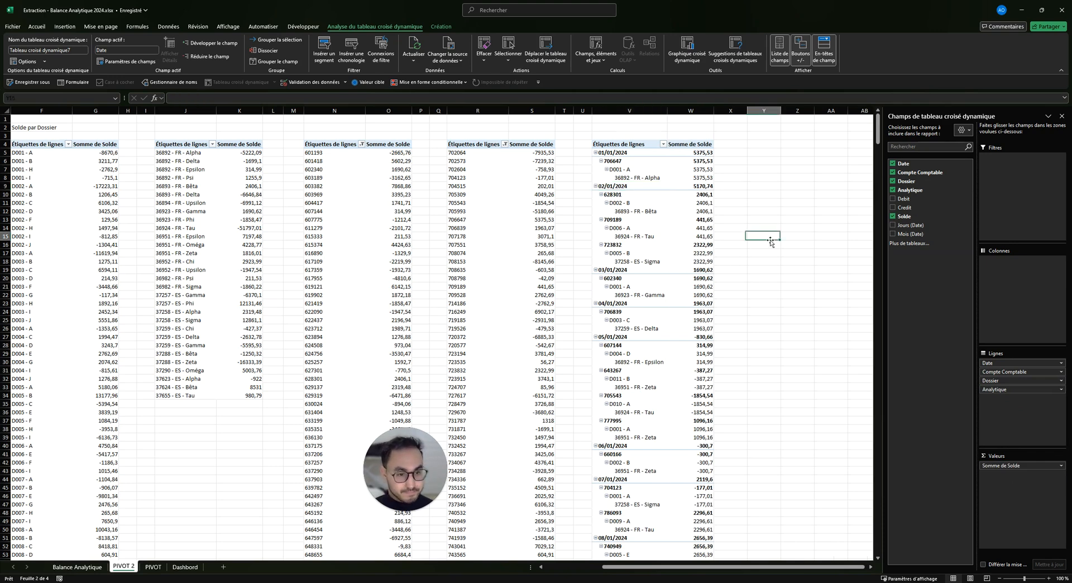
- Compare the sixth pivot table's layout with the detail table on the Dashbord sheet
click(663, 196)
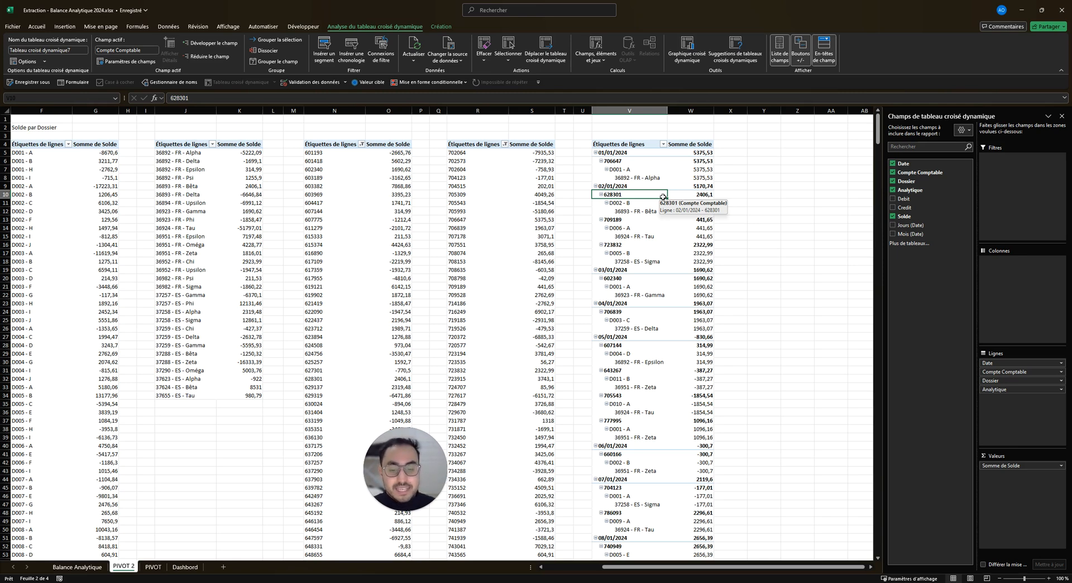
click(185, 566)
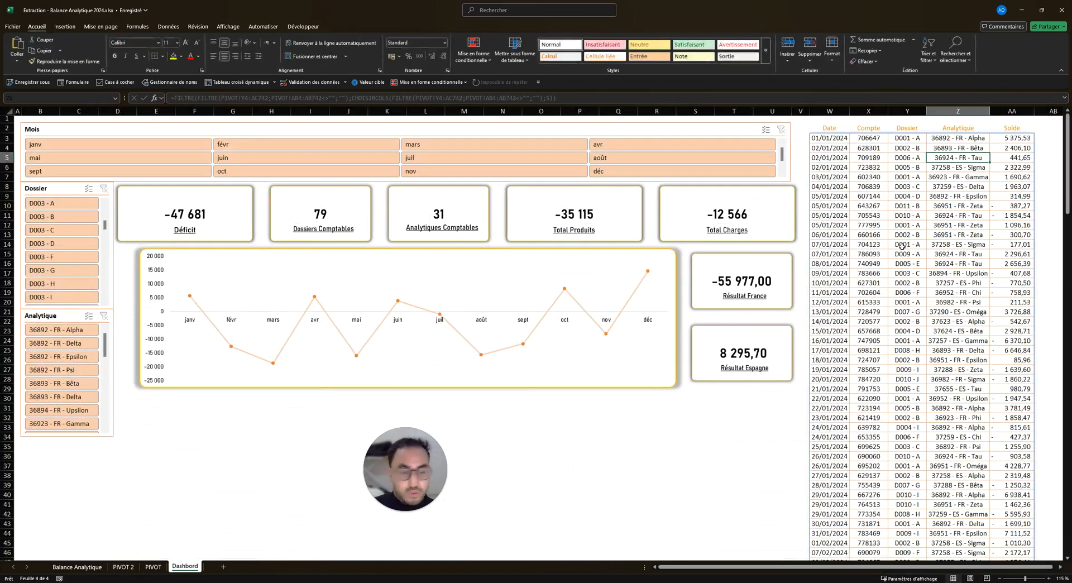
key(ctrl+Page_Up)
key(ctrl+Page_Up)
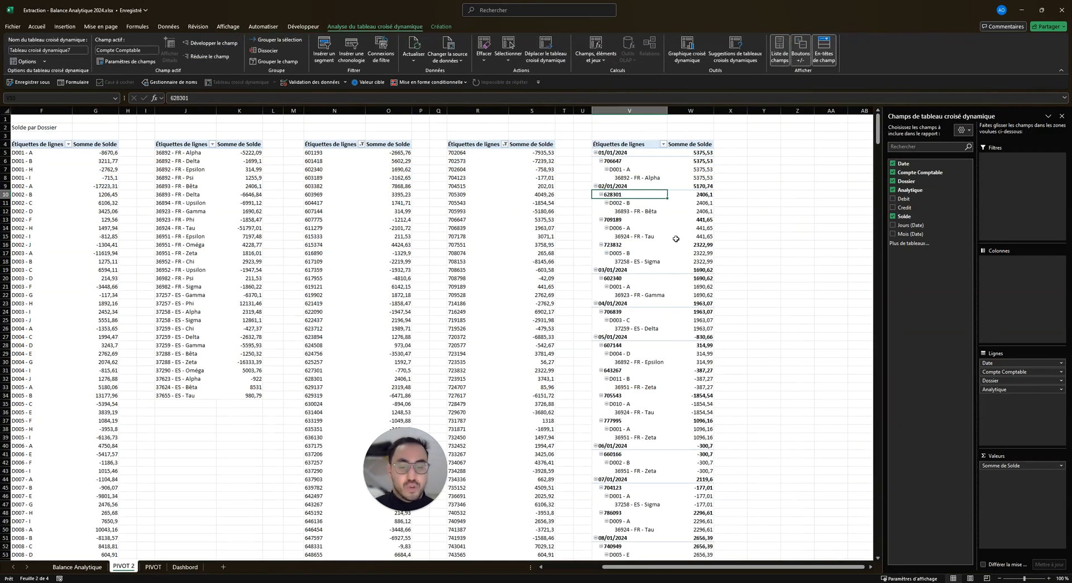
- Turn off the subtotals and the grand totals for rows and columns in the sixth pivot table
click(647, 220)
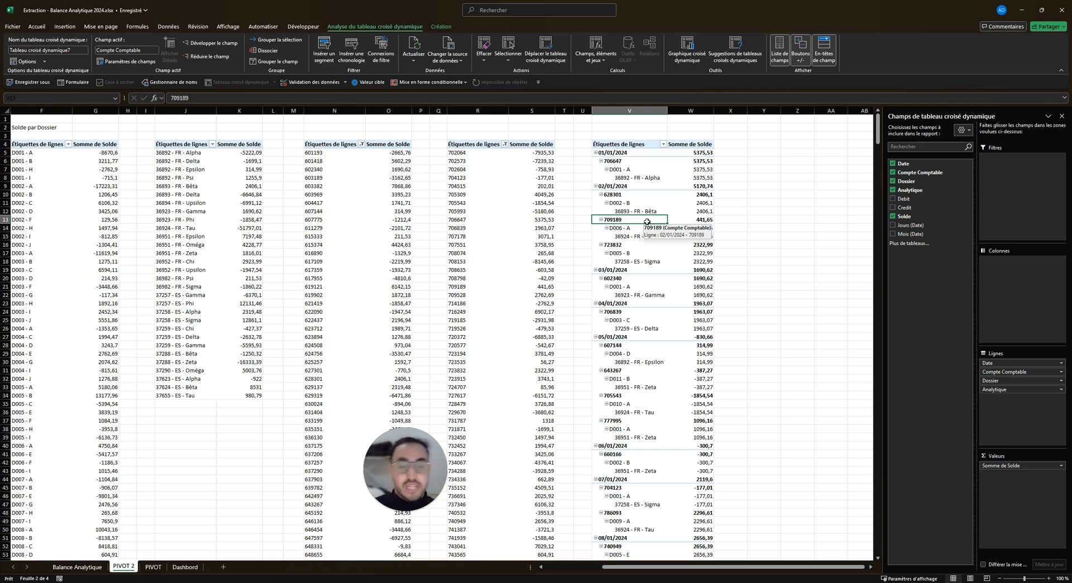
click(443, 27)
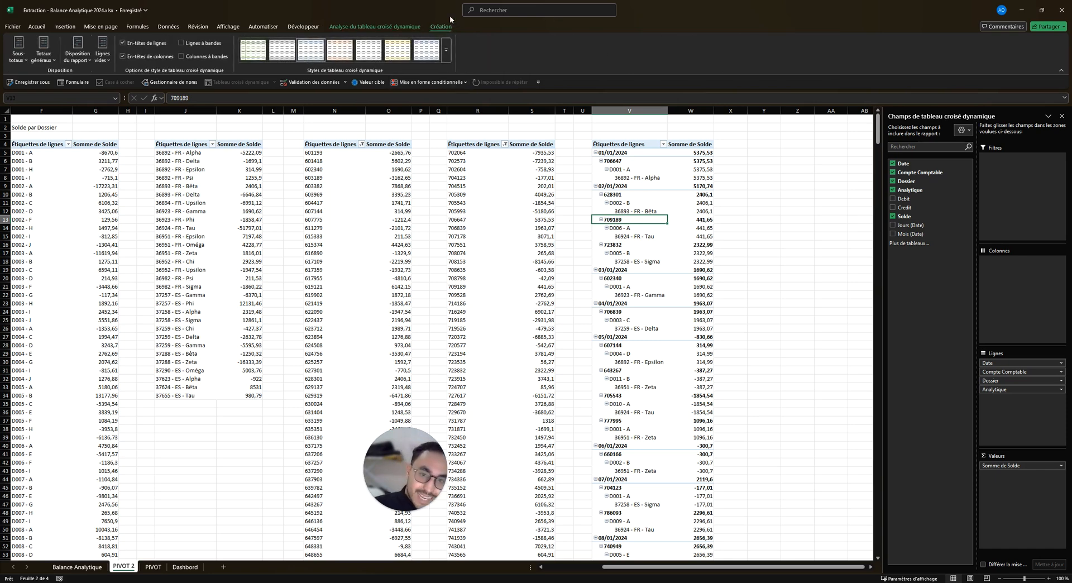
click(18, 49)
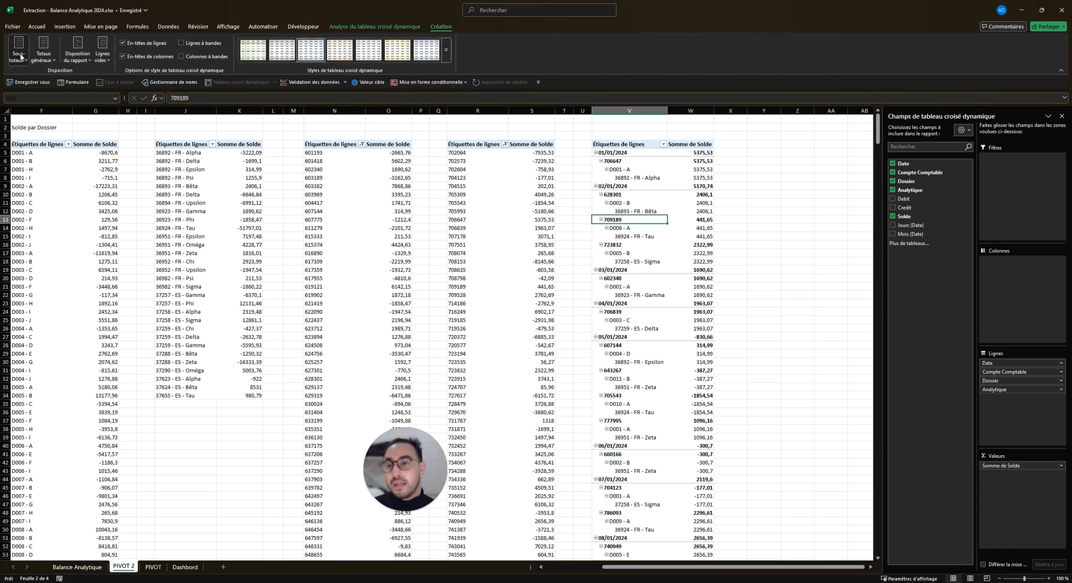
click(31, 77)
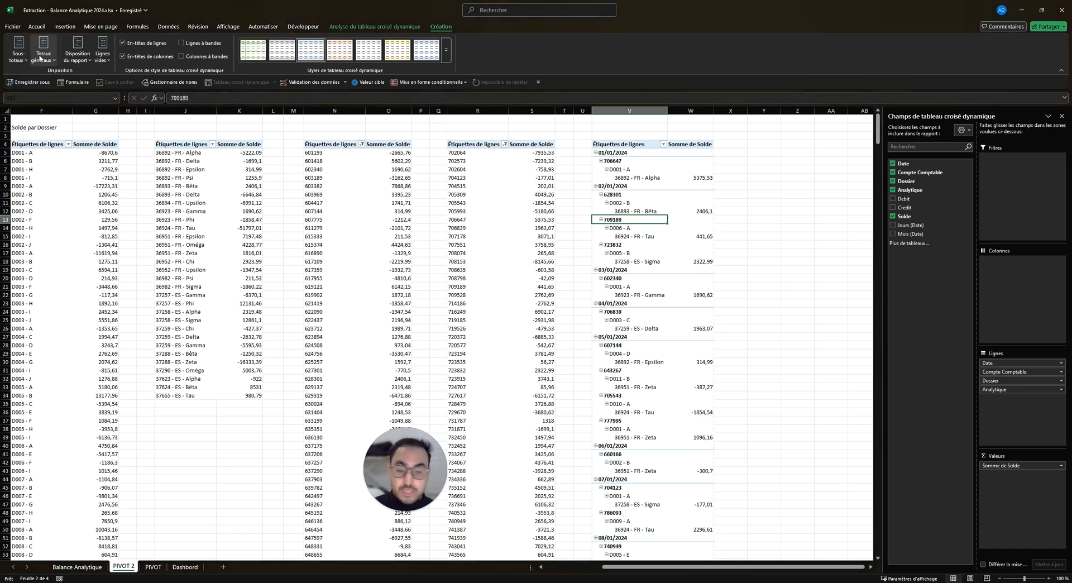
click(44, 49)
click(59, 78)
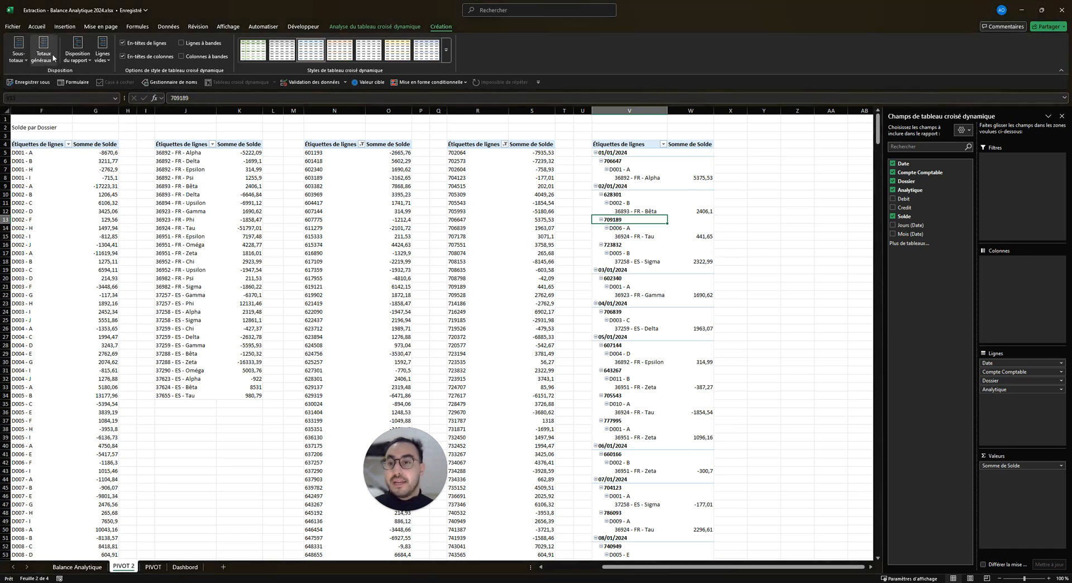
- Switch the sixth pivot table's report layout to outline form
click(88, 58)
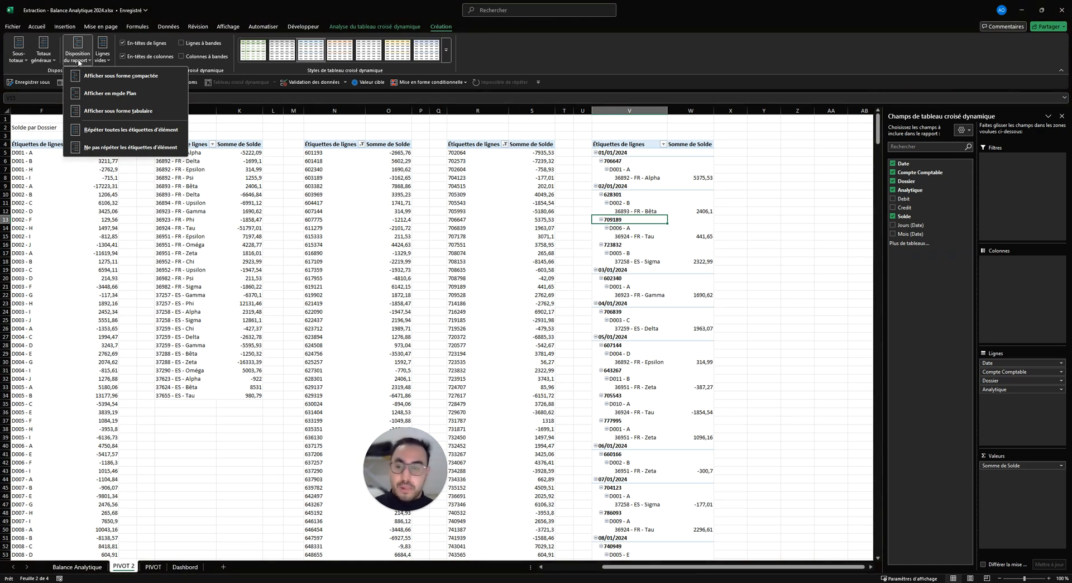
click(137, 93)
drag(698, 568, 702, 568)
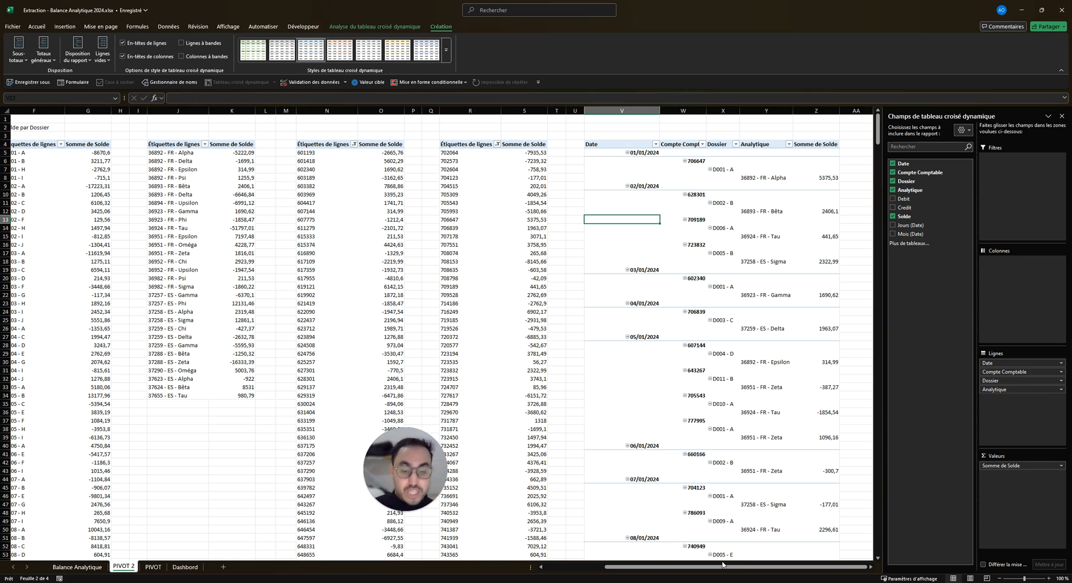
- Examine how the sixth pivot table places each transaction's date, account, Dossier, Analytique and balance across rows and columns
click(720, 245)
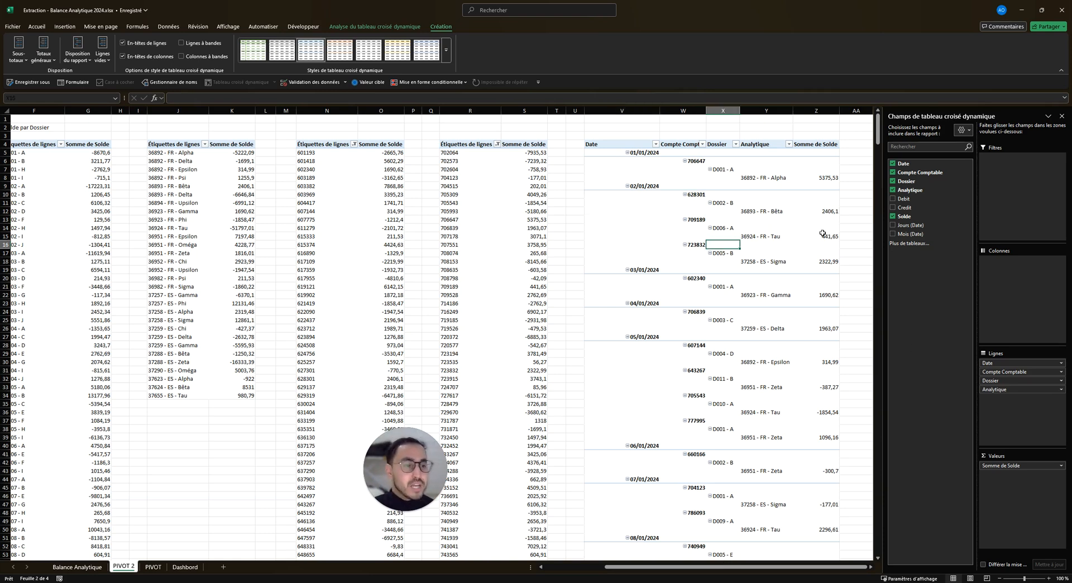
click(824, 209)
click(811, 177)
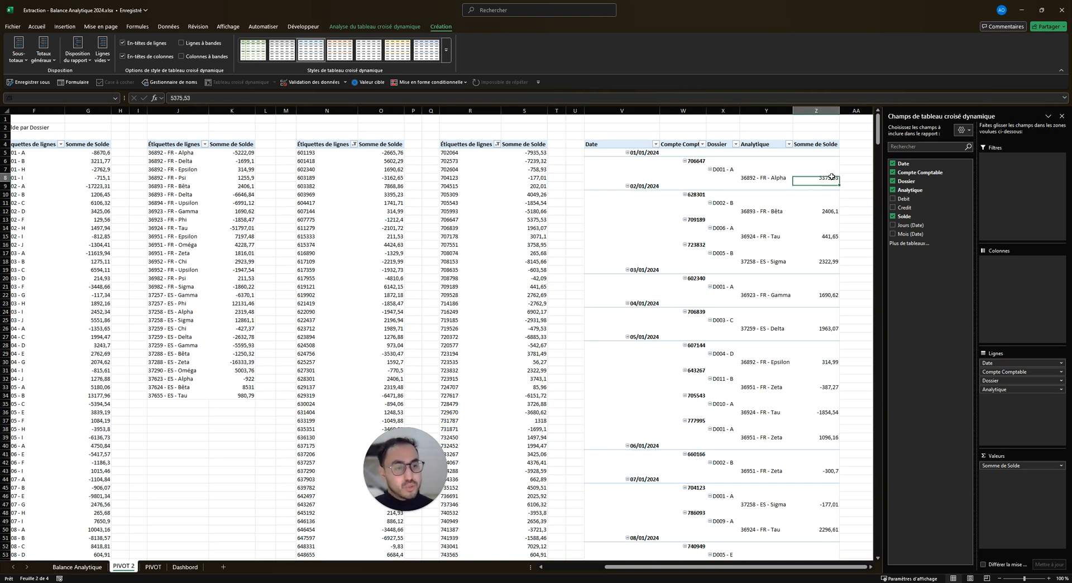
drag(811, 177, 764, 177)
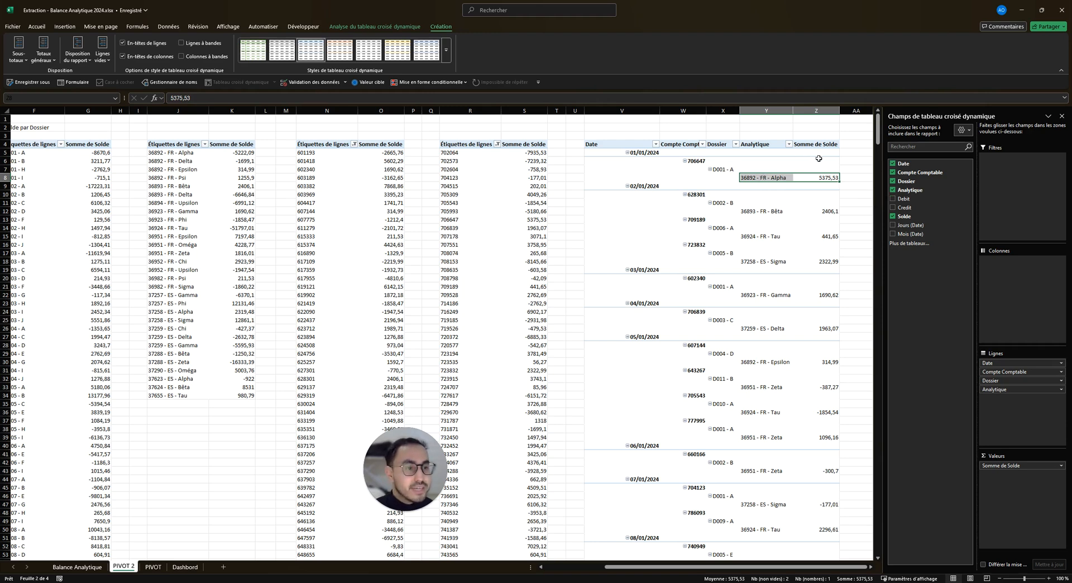
drag(817, 159, 694, 165)
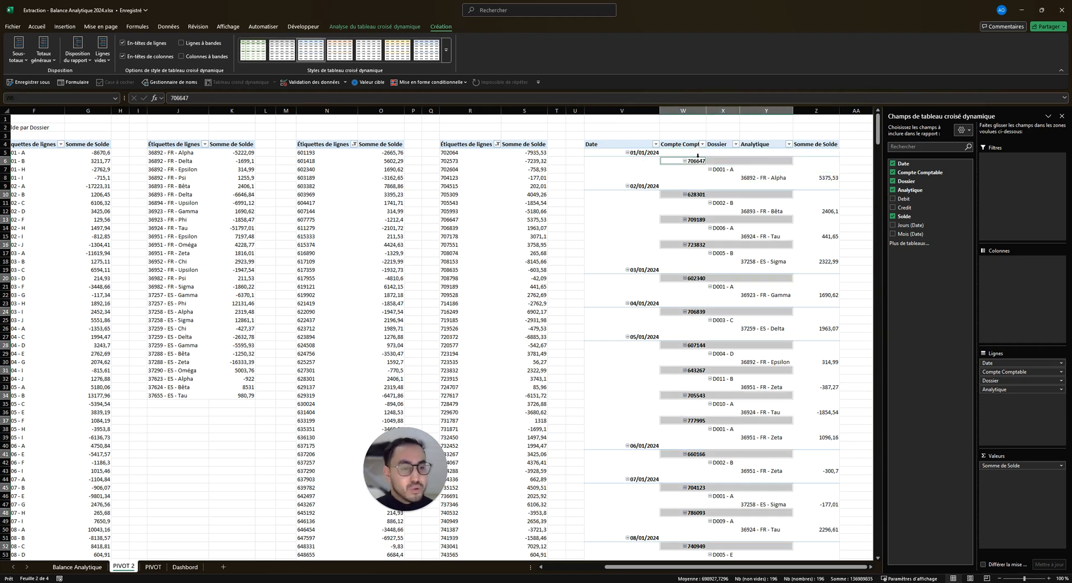
drag(817, 153, 650, 150)
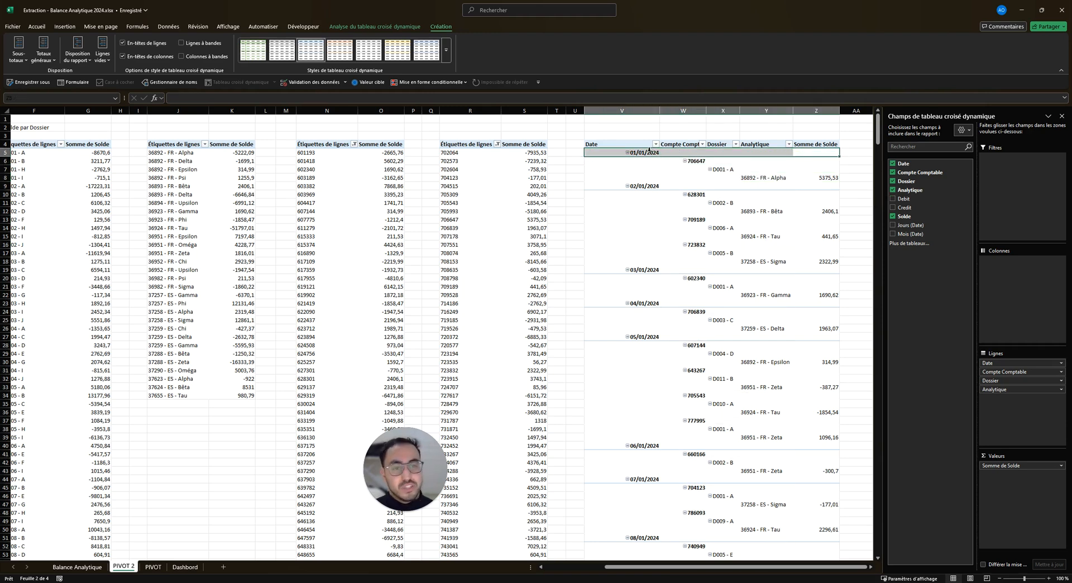
drag(816, 170, 735, 169)
drag(829, 177, 621, 185)
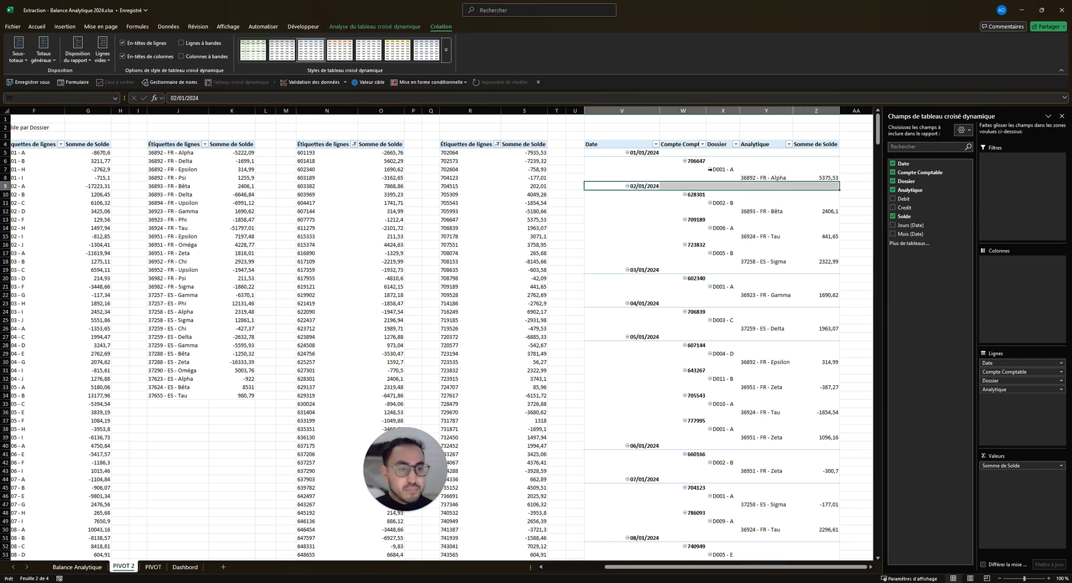
click(732, 167)
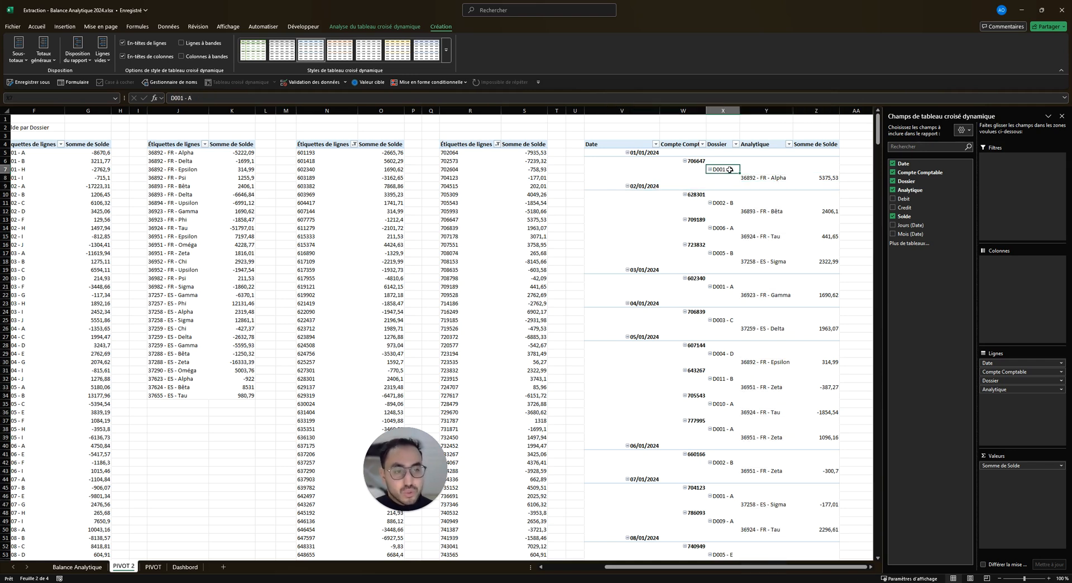
click(698, 161)
drag(644, 153, 724, 169)
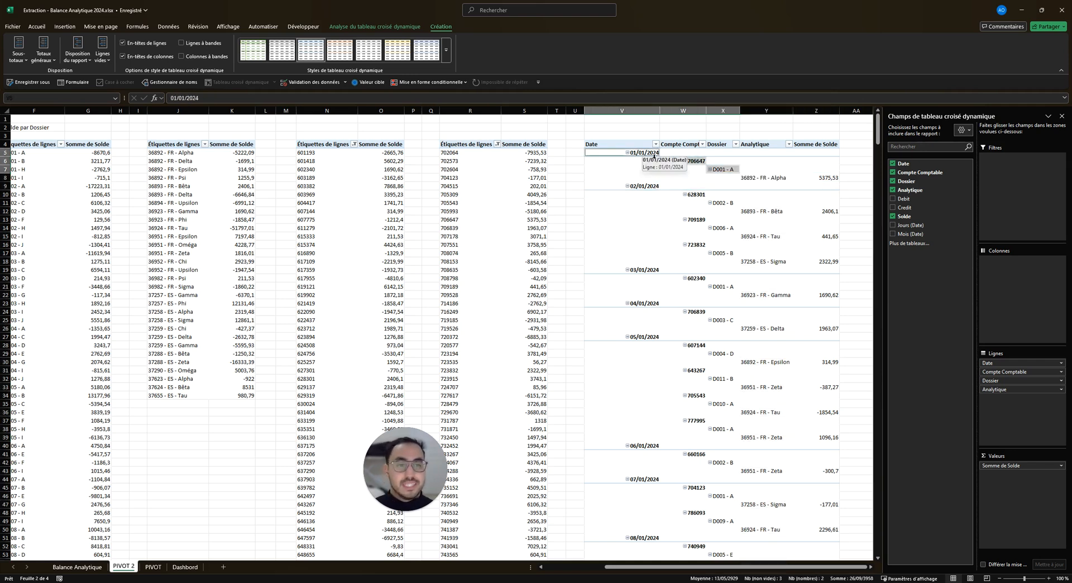
click(836, 180)
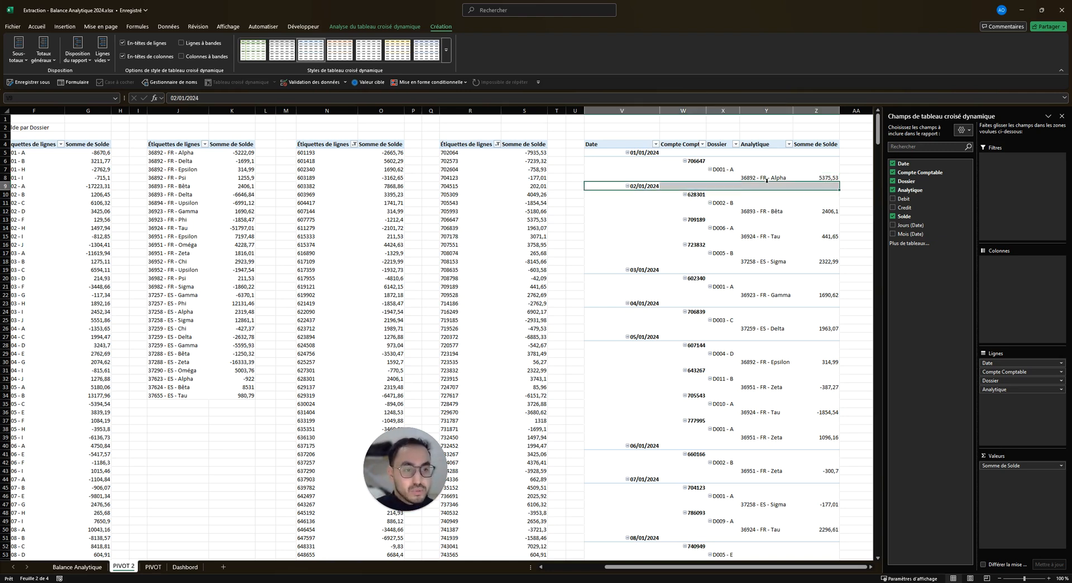
click(788, 178)
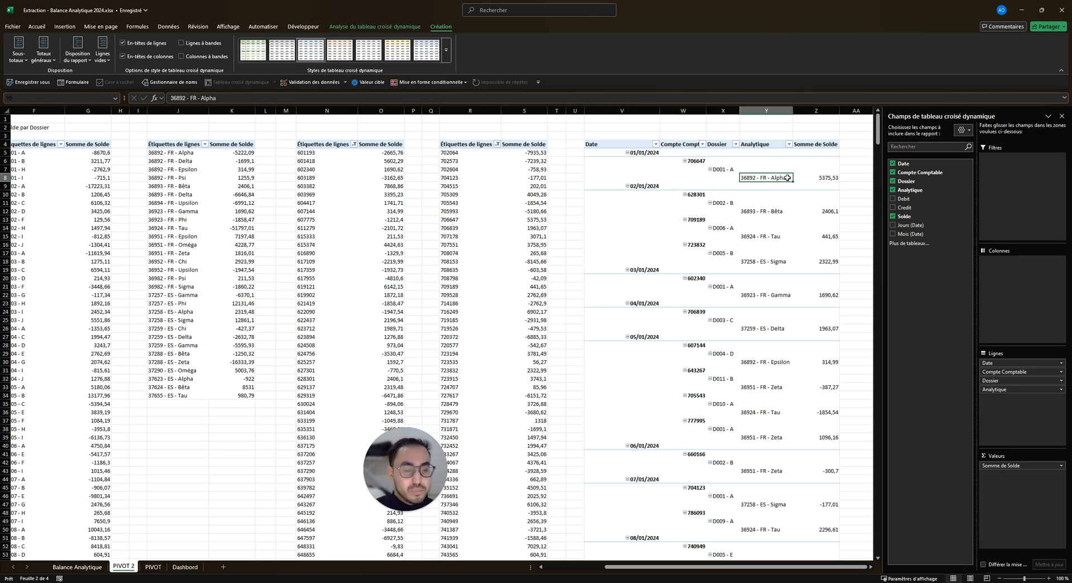
click(730, 169)
click(727, 169)
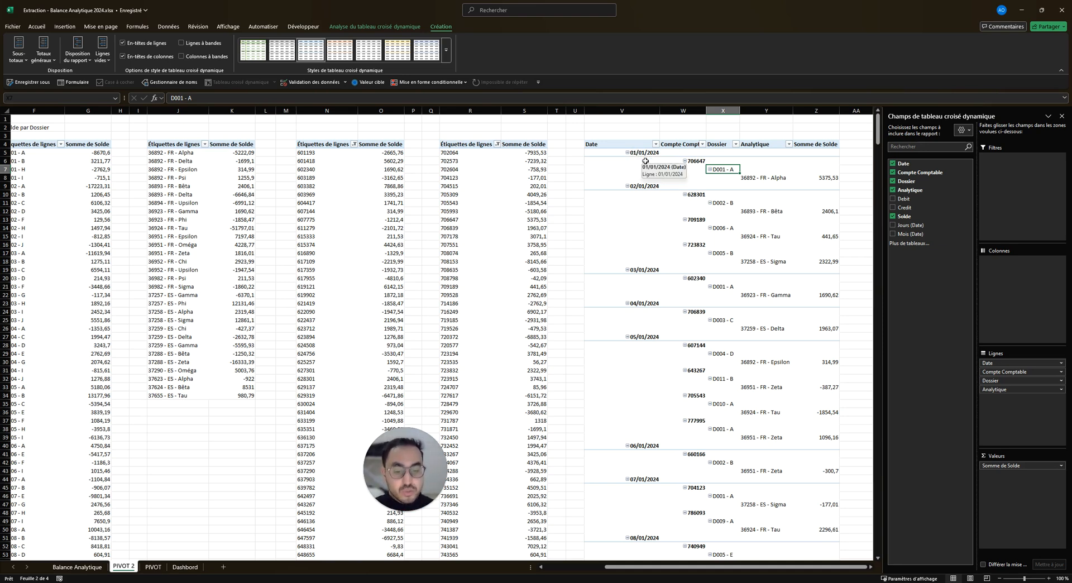
click(756, 190)
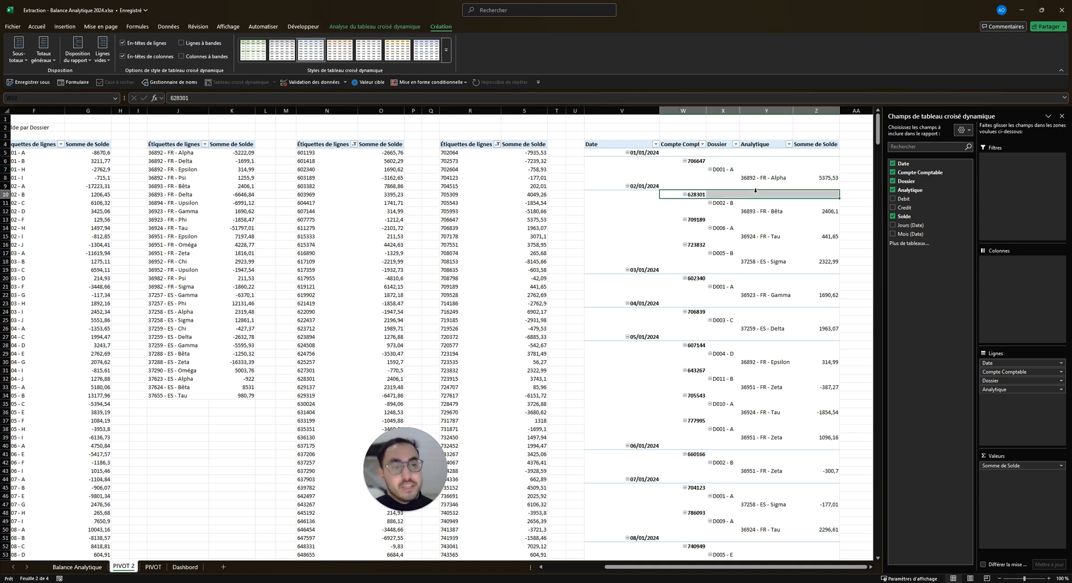
click(737, 224)
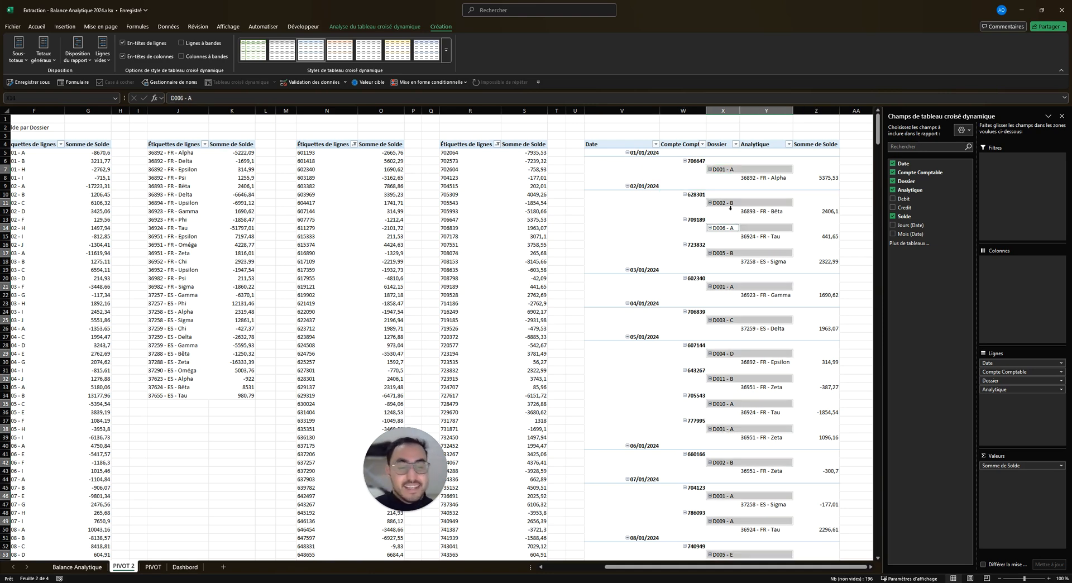
click(748, 153)
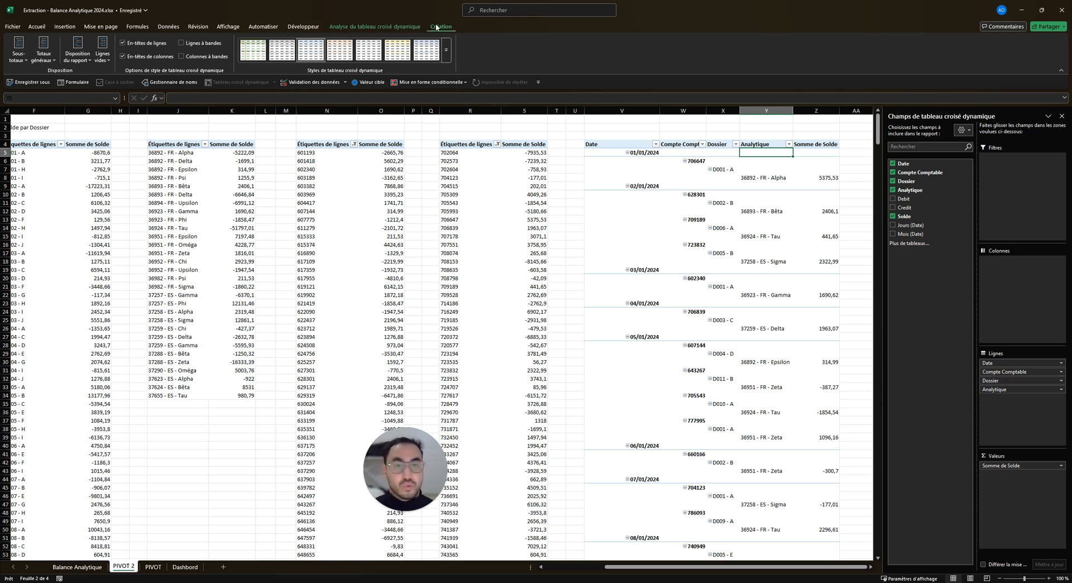
- Repeat all item labels in the sixth pivot table and check the first complete transaction row
click(83, 57)
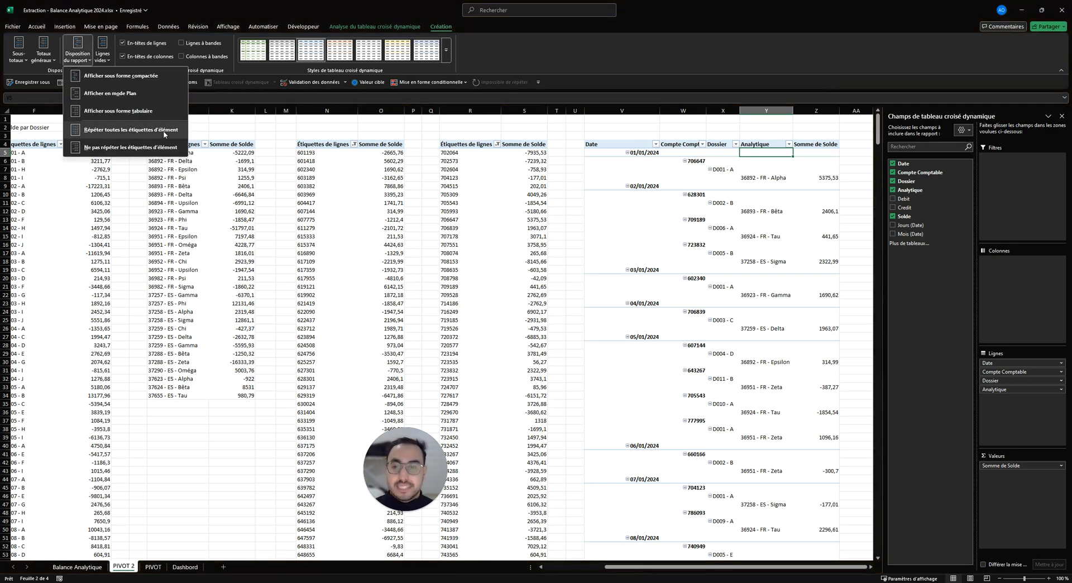
click(130, 130)
click(736, 279)
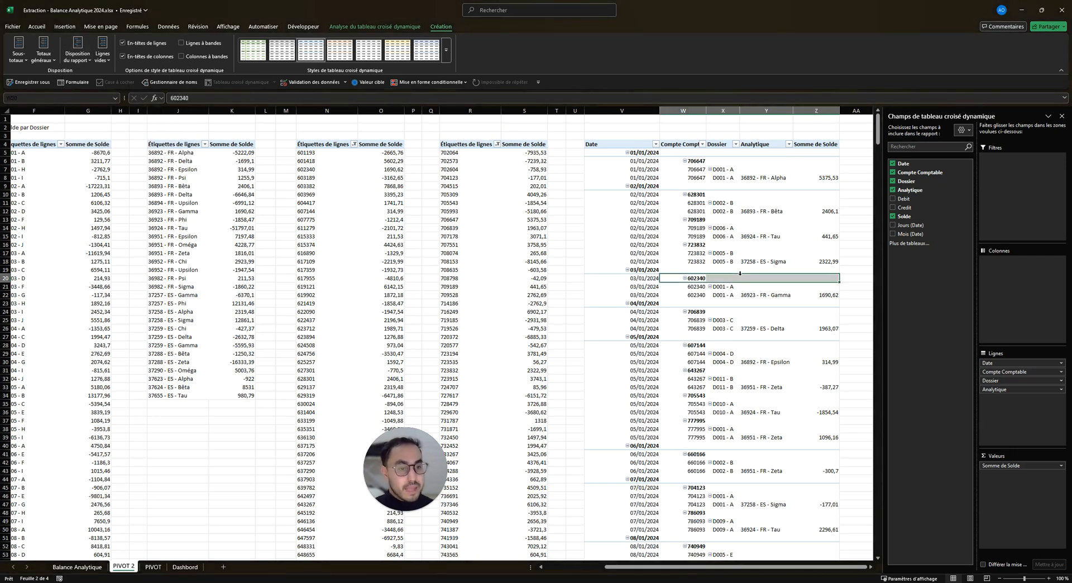
click(835, 178)
drag(835, 178, 658, 178)
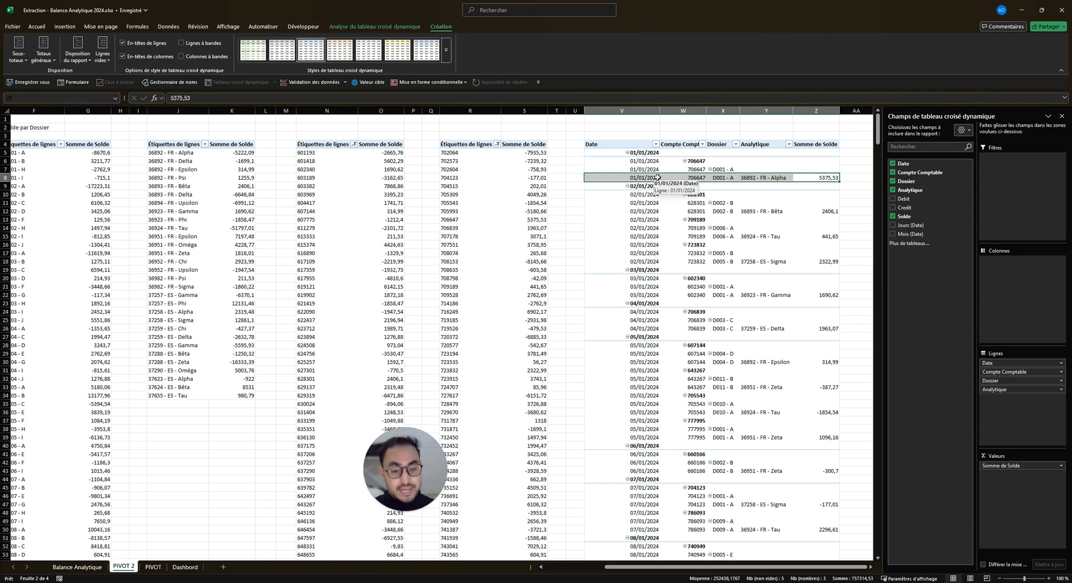
drag(658, 178, 696, 180)
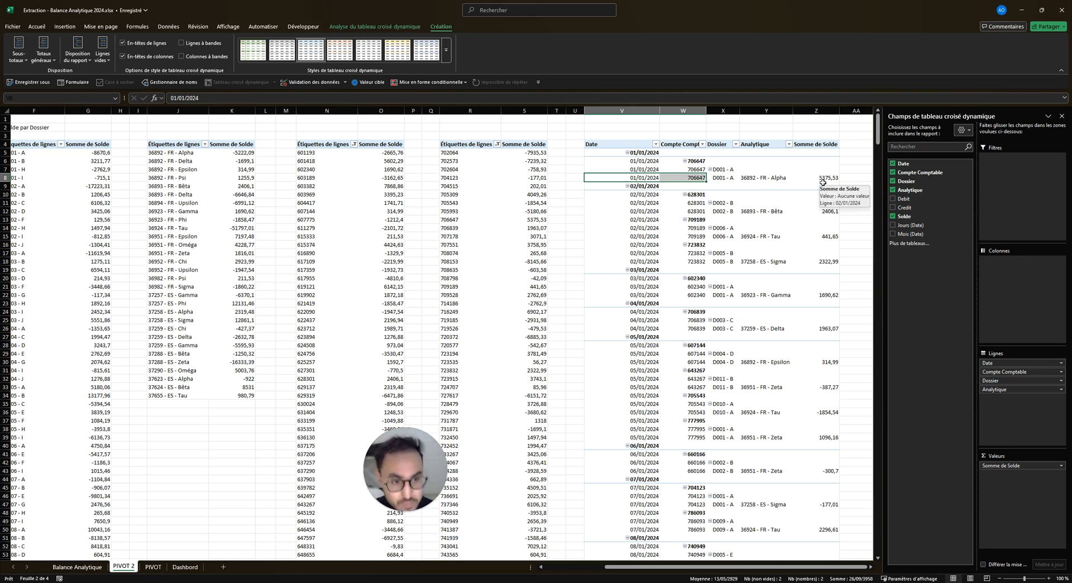
- Rename the value column header of the Solde par Mois pivot table as Solde Comptable
scroll(653, 567, left, 5)
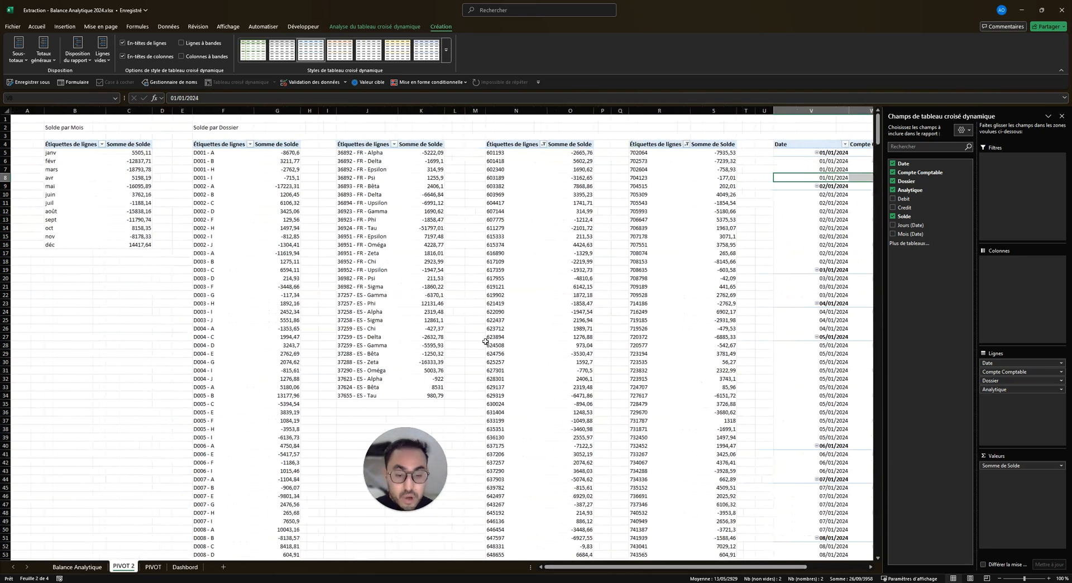
click(72, 144)
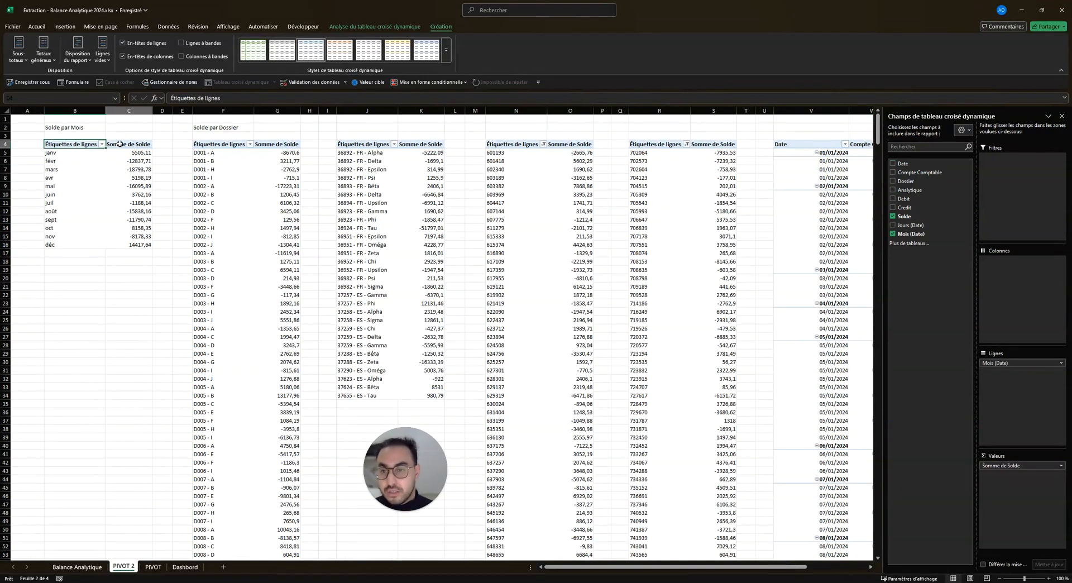
click(221, 139)
key(Down)
key(Right)
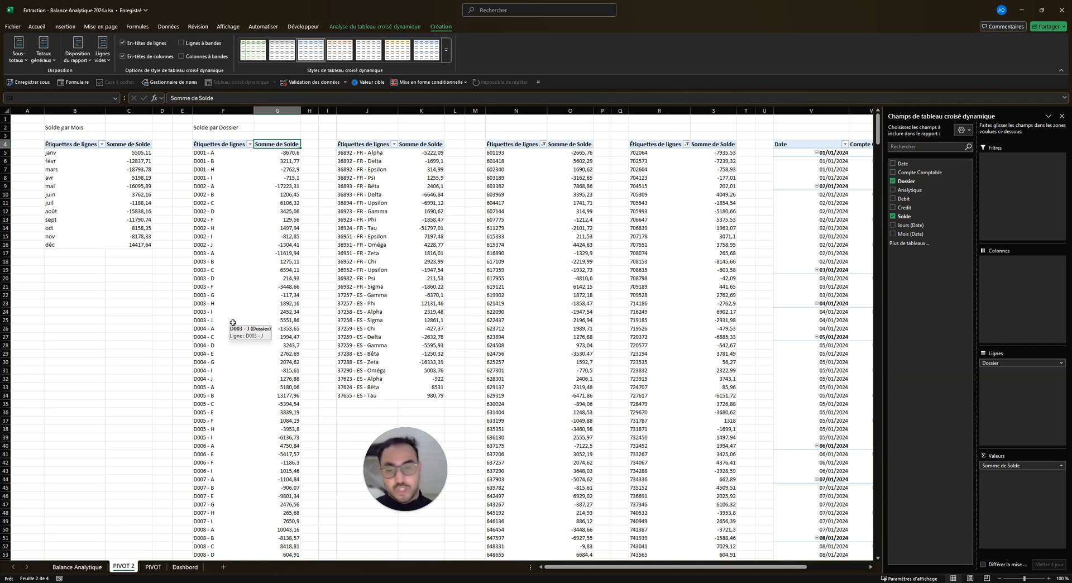
click(141, 145)
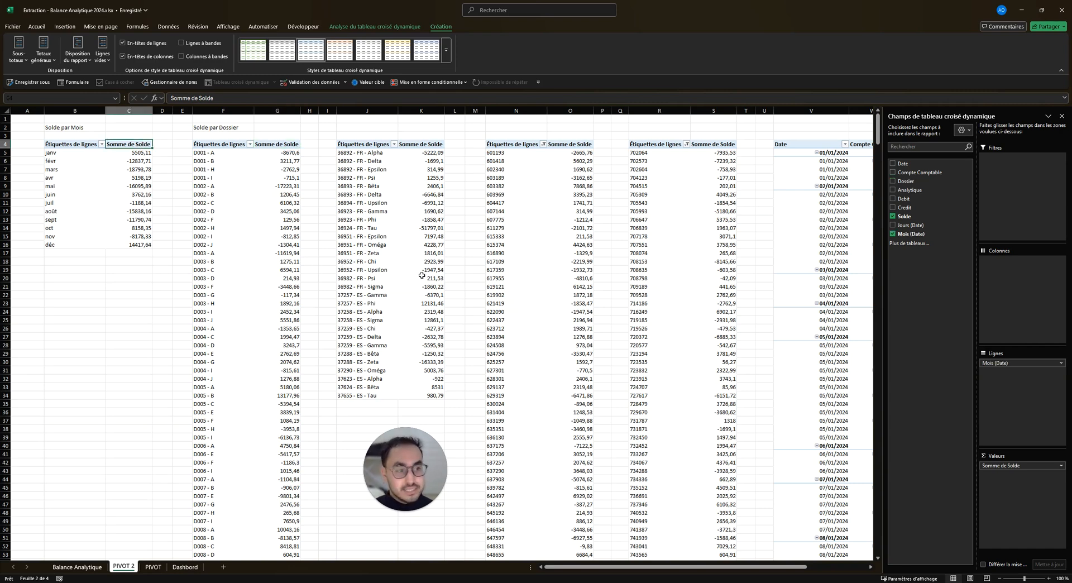
text(Solde)
key(Return)
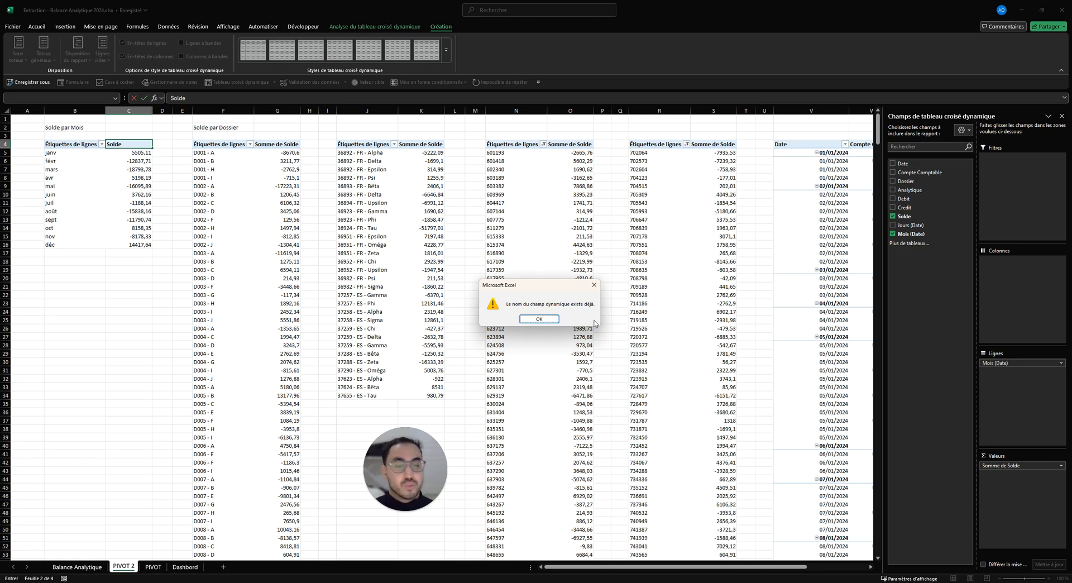
key(Return)
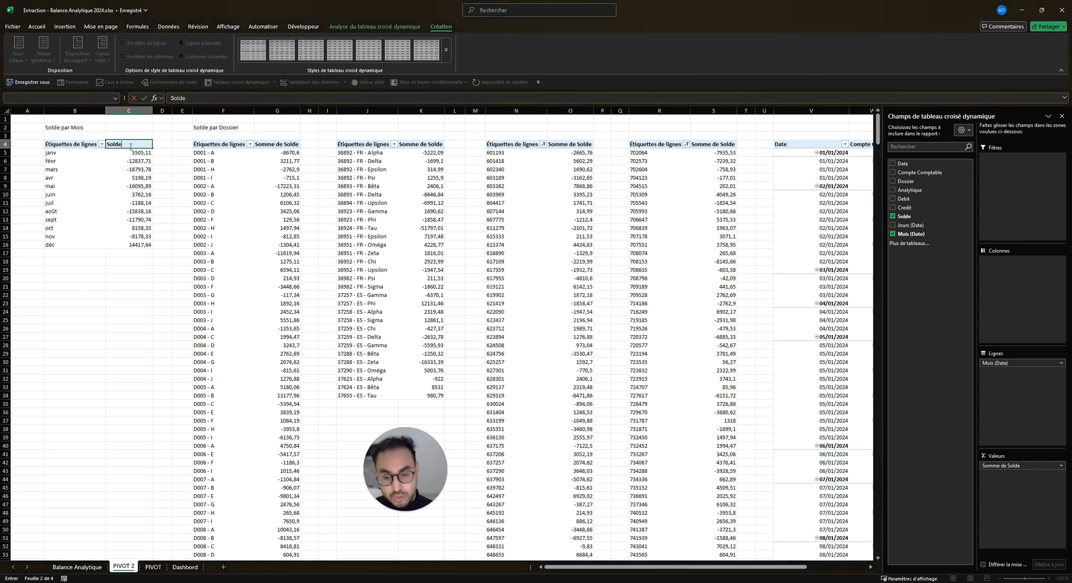
text(Com)
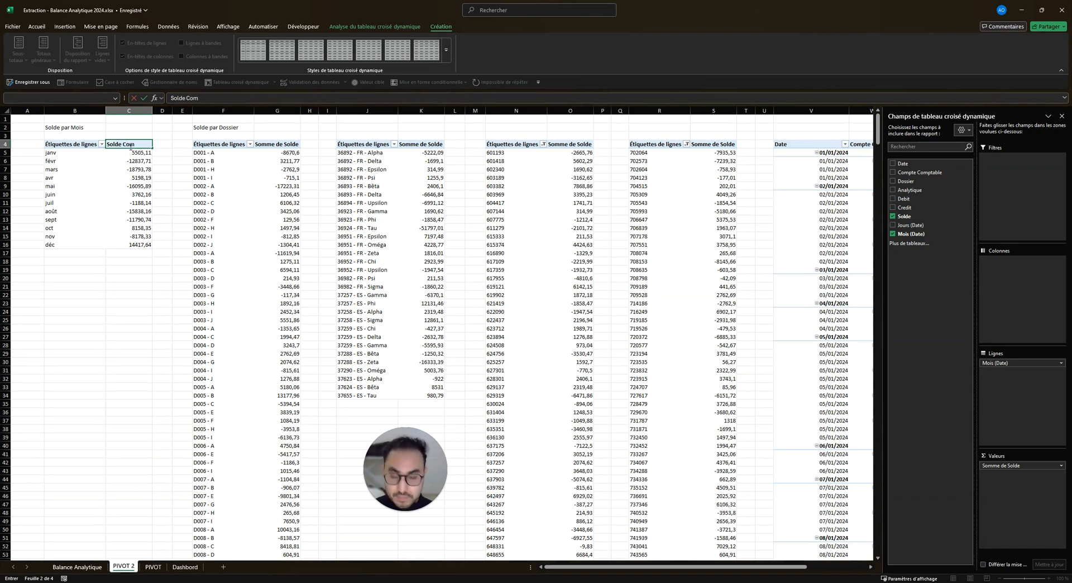
text(ptable)
key(Return)
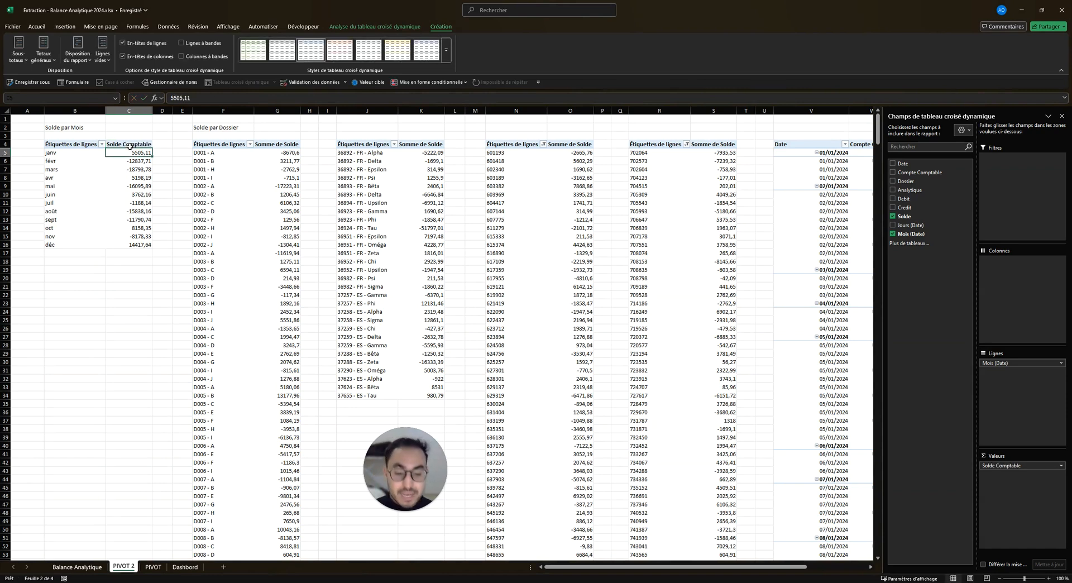
- Rename the row label header of the Solde par Mois pivot table as Mois Comptable
click(78, 143)
text(Mois)
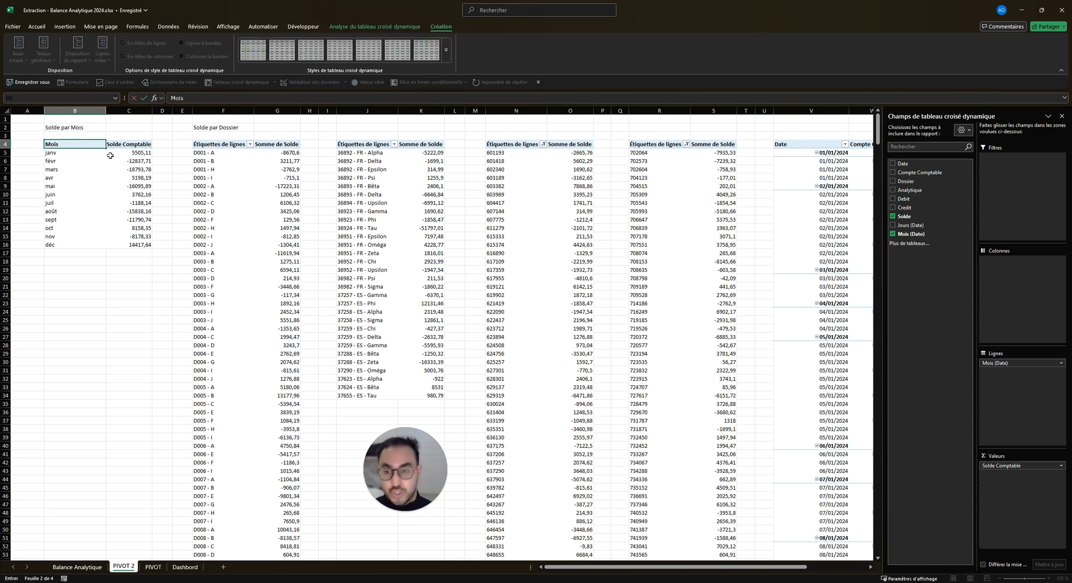
text( Comptable)
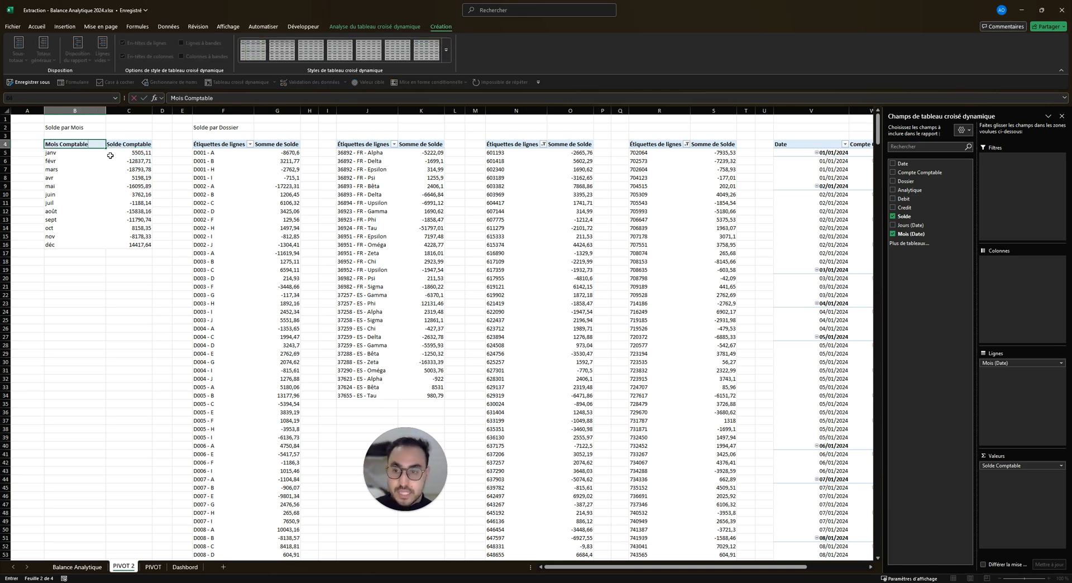
key(Return)
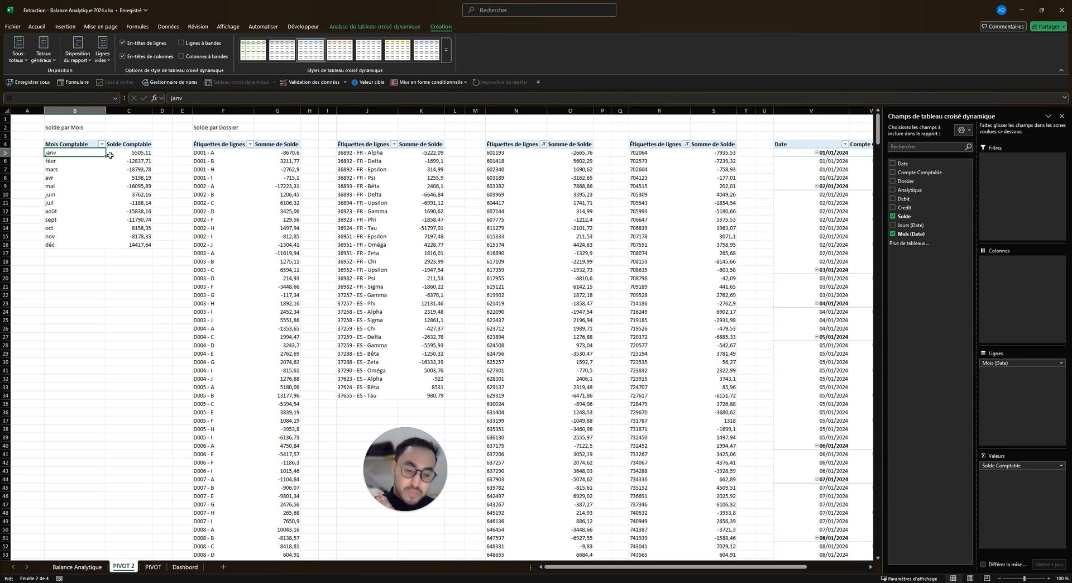
click(83, 128)
click(223, 128)
click(421, 186)
click(385, 147)
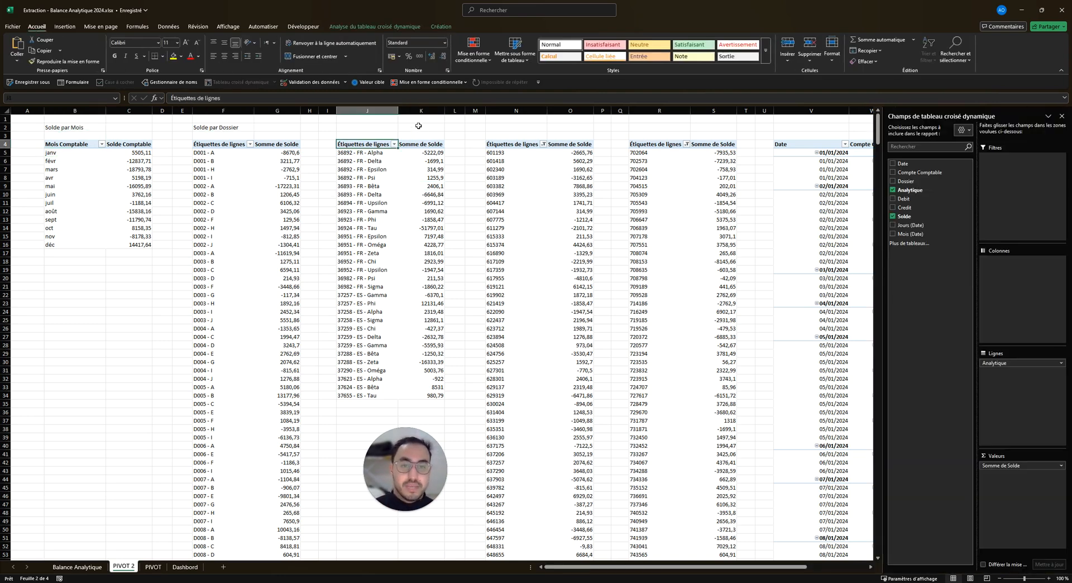
click(427, 144)
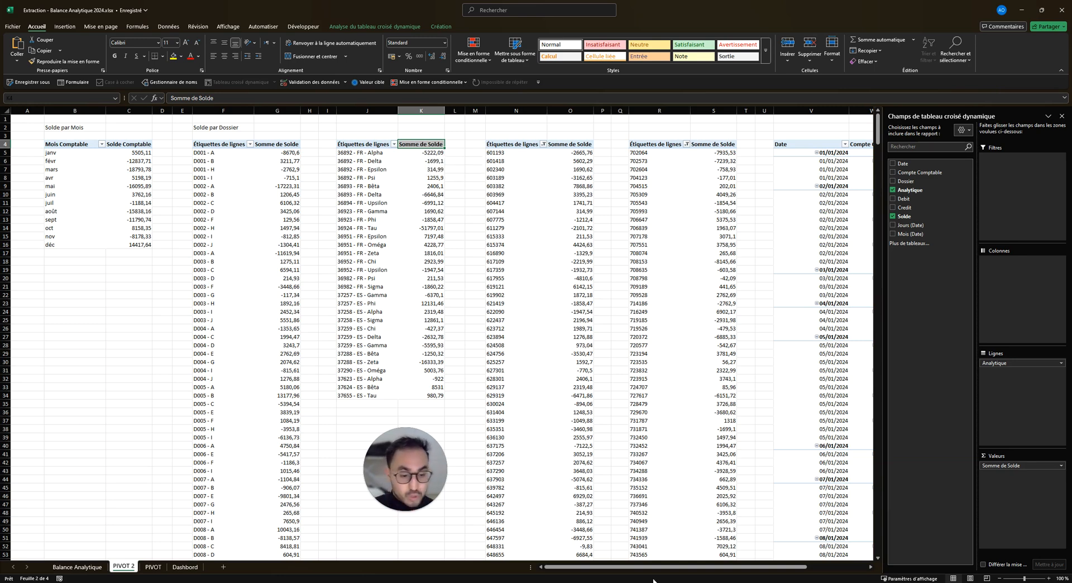
- Check the indicators on the Dashbord sheet and enter the label Résultat in cell AC4 of PIVOT 2
drag(675, 568, 808, 574)
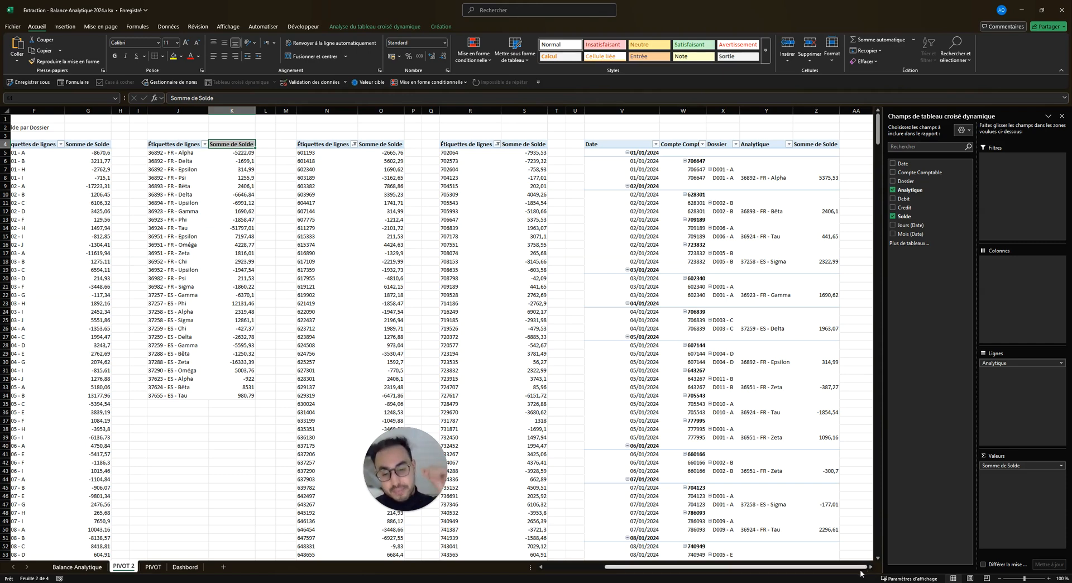
scroll(860, 573, right, 5)
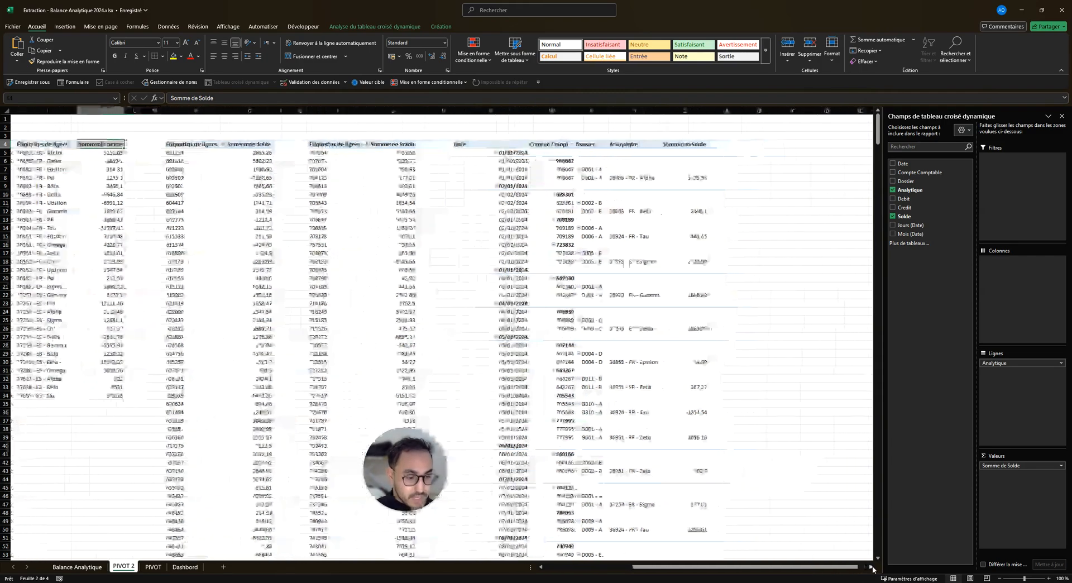
click(185, 567)
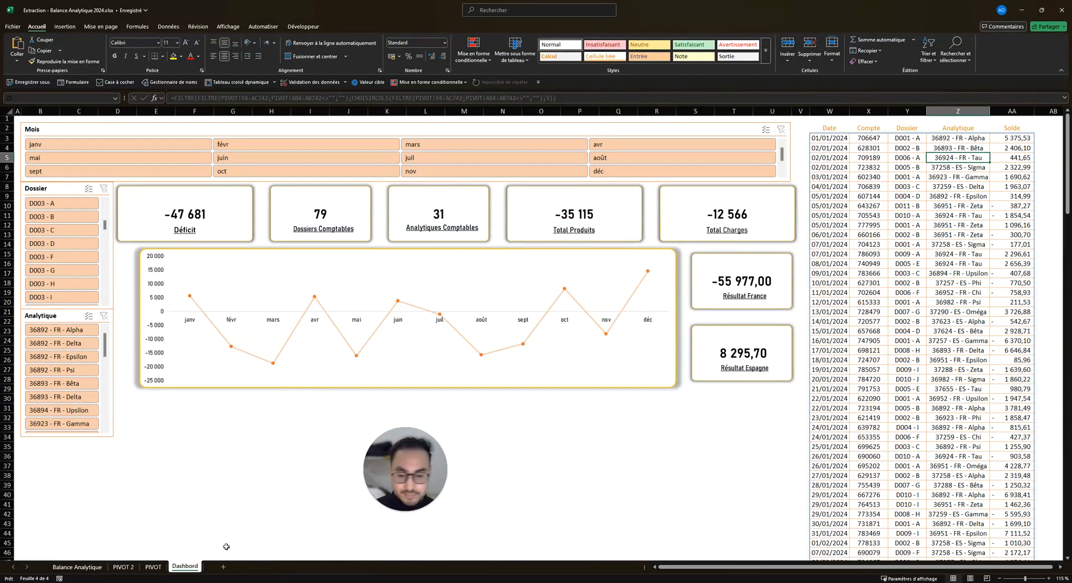
click(123, 567)
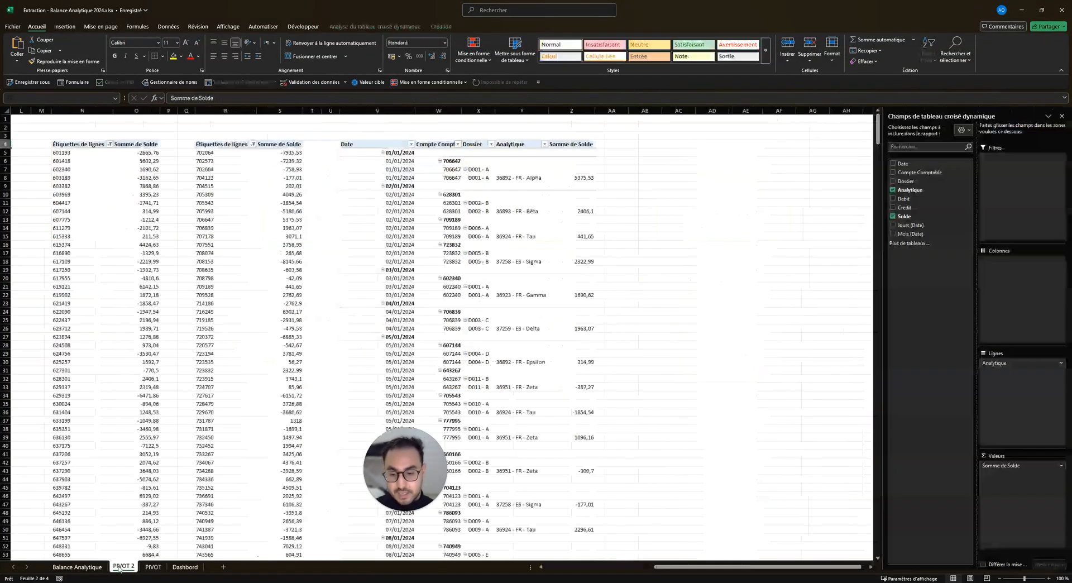
click(648, 151)
click(683, 152)
click(670, 145)
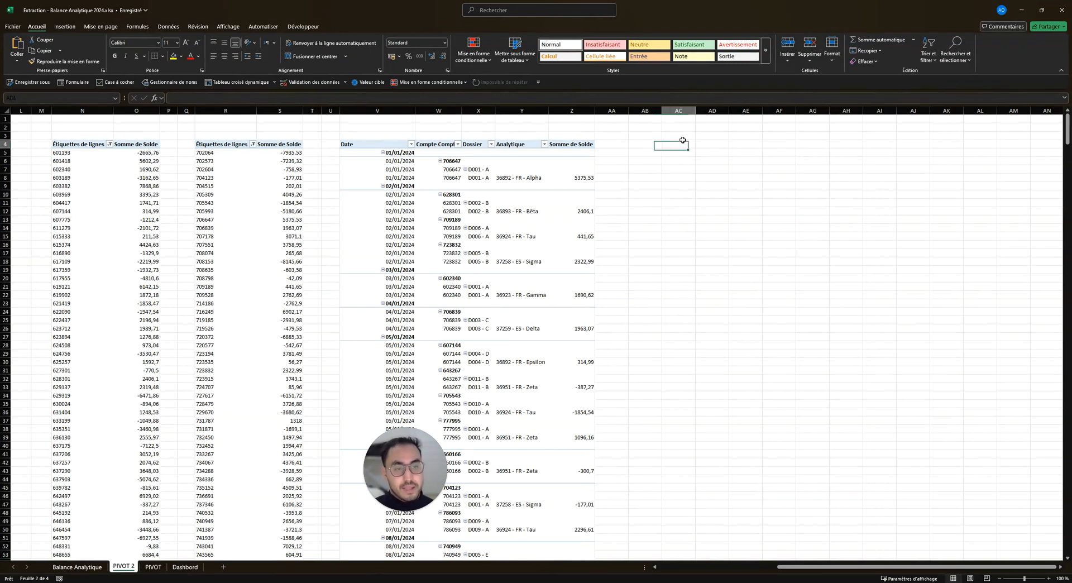
text(Ré)
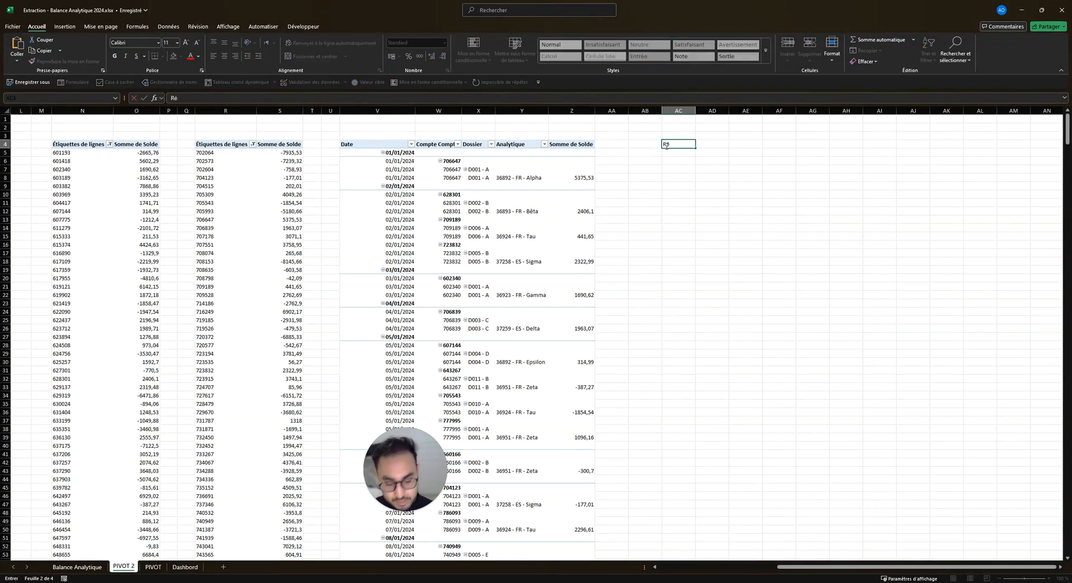
text(sultat)
key(Return)
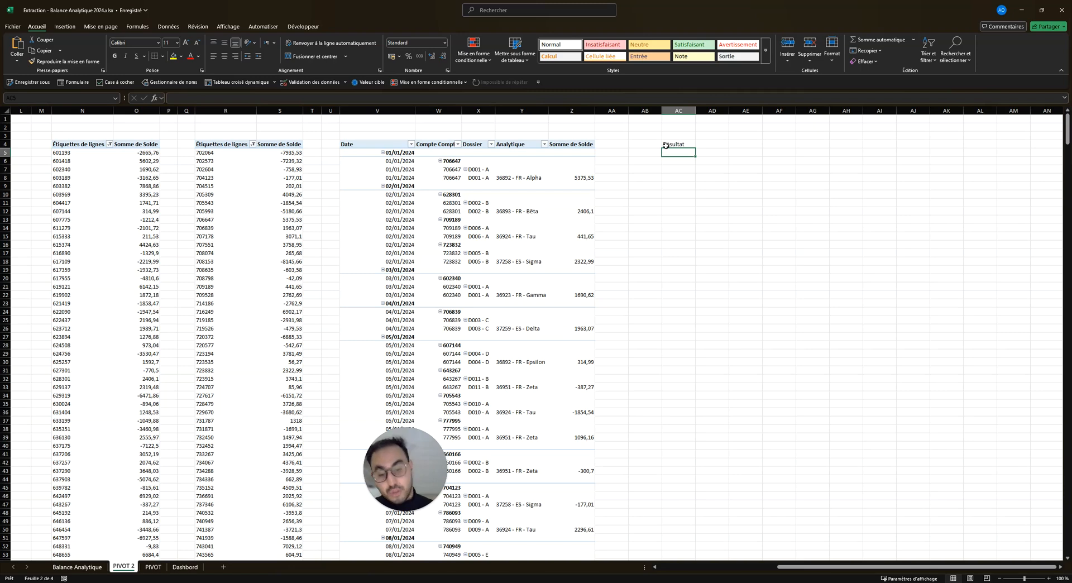
key(Up)
key(Right)
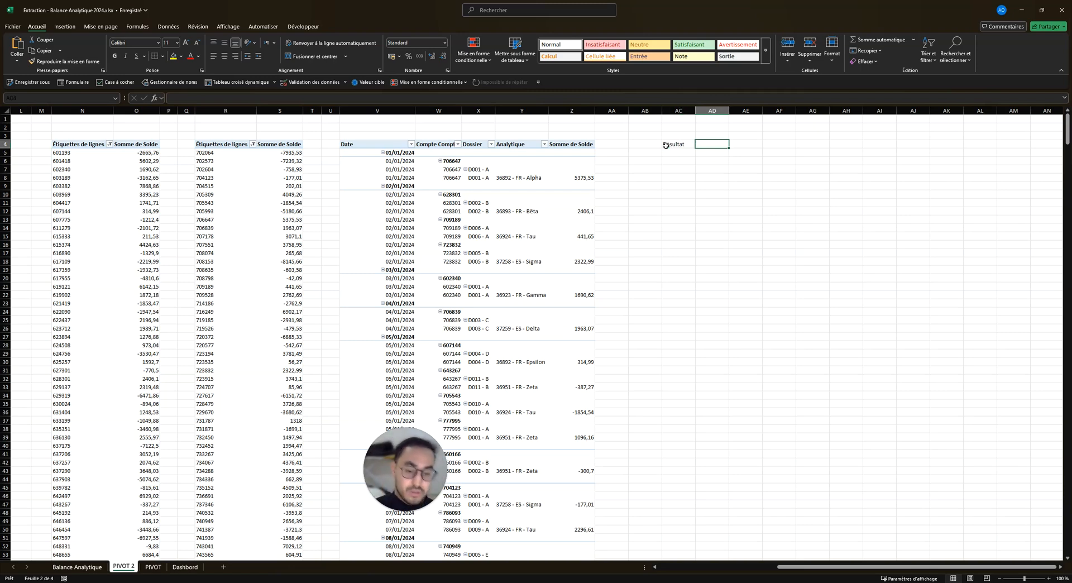
text(=)
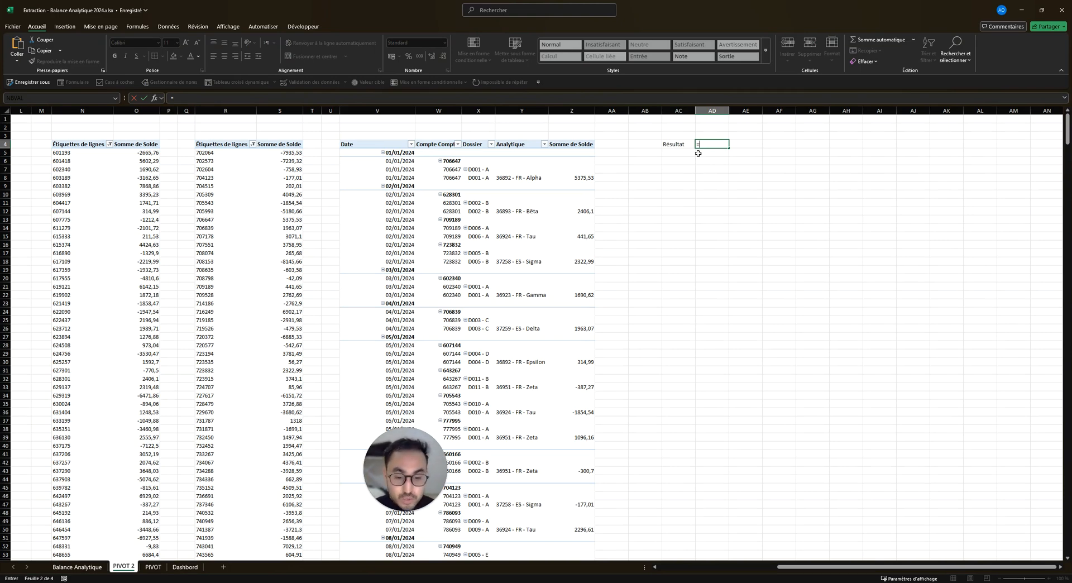
key(Escape)
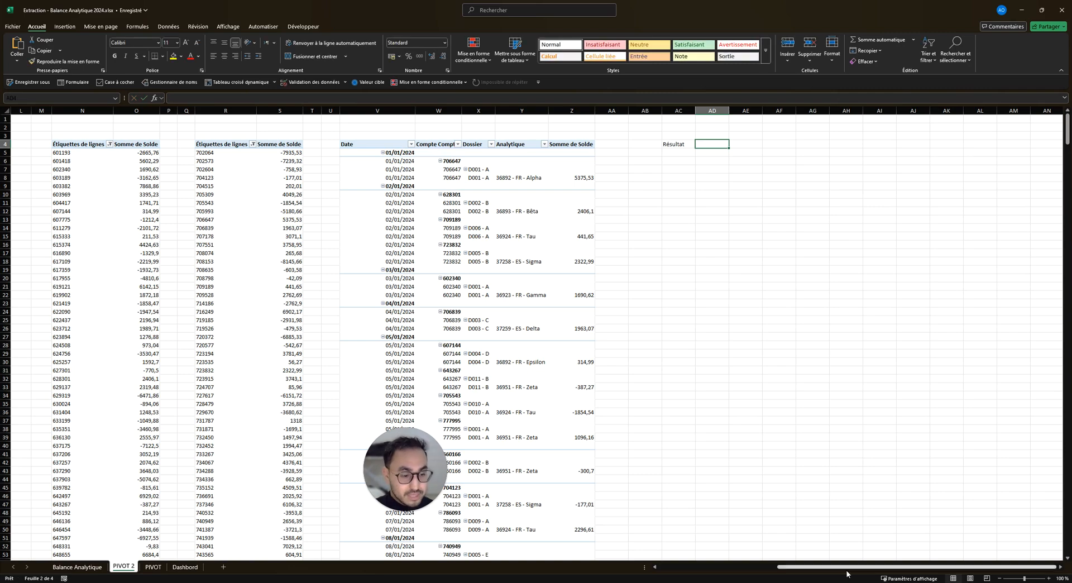
drag(846, 567, 659, 569)
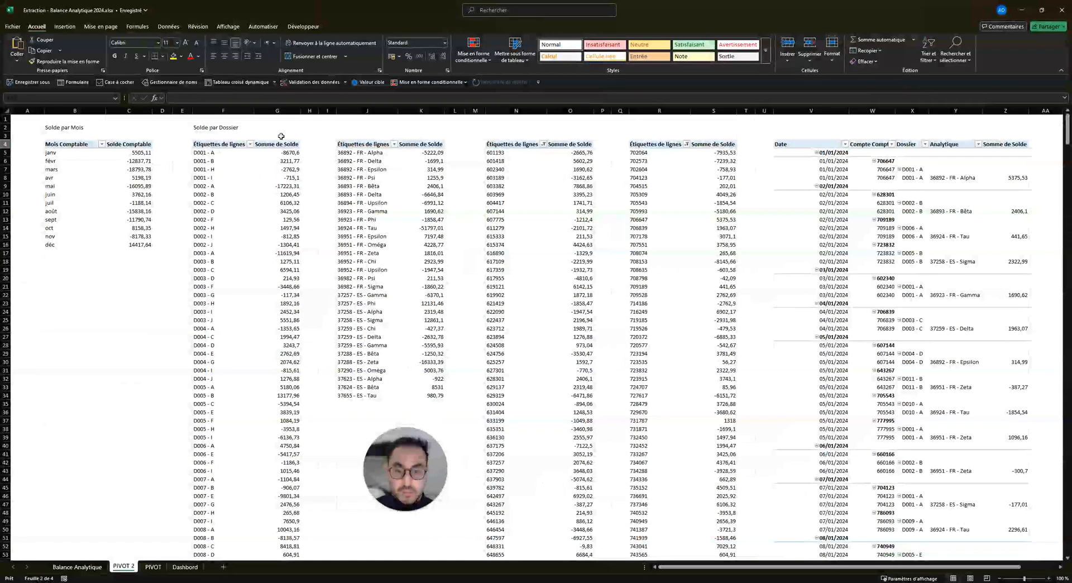
click(293, 151)
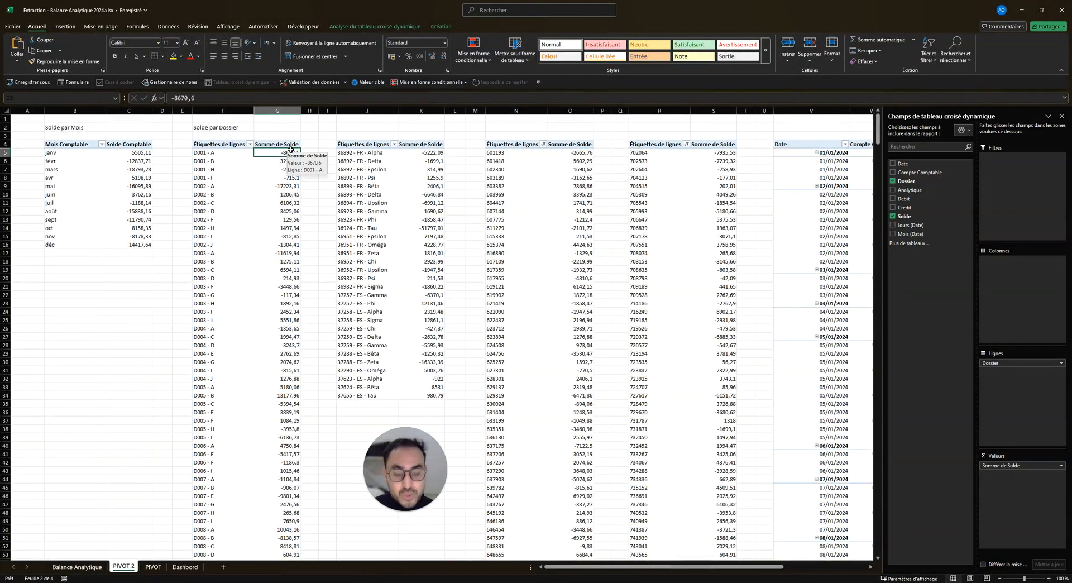
- Sum the Solde par Dossier balances G5:G82 in AD4 beside Résultat and format the result with a thousands separator
drag(662, 570, 876, 434)
click(854, 145)
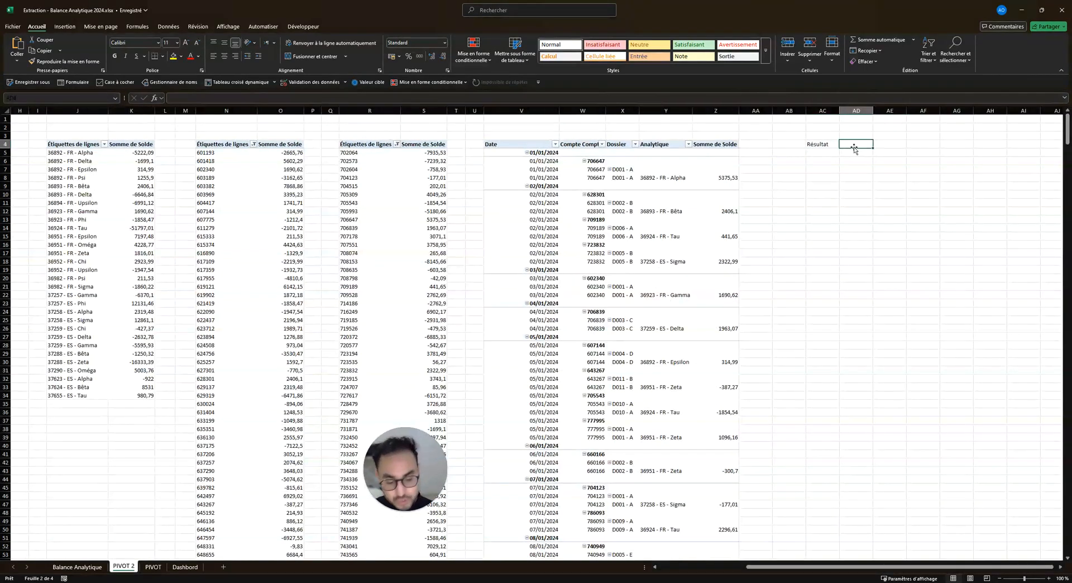
text(=som)
key(Tab)
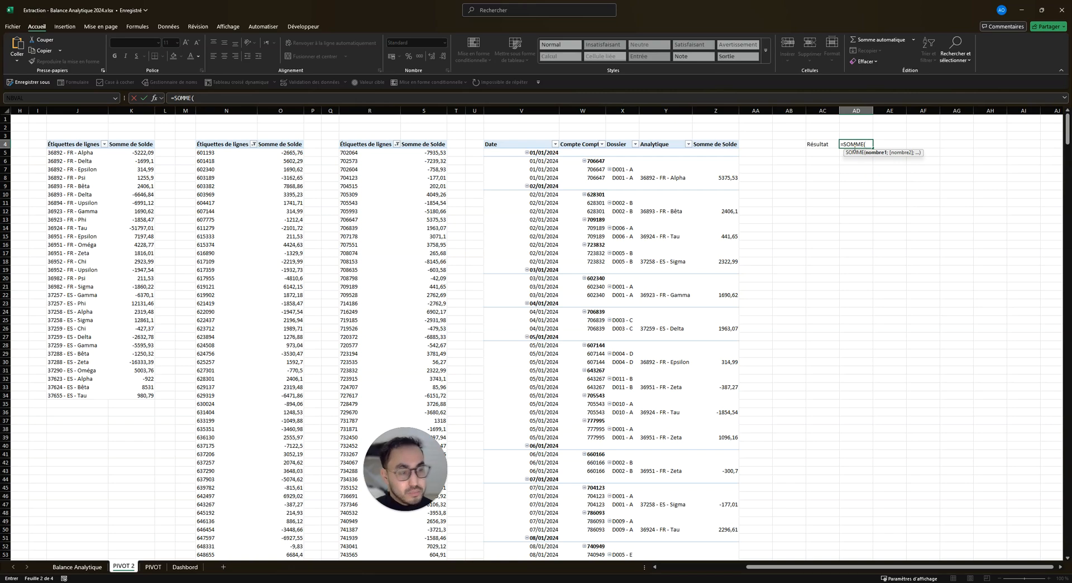
drag(795, 569, 709, 570)
click(295, 152)
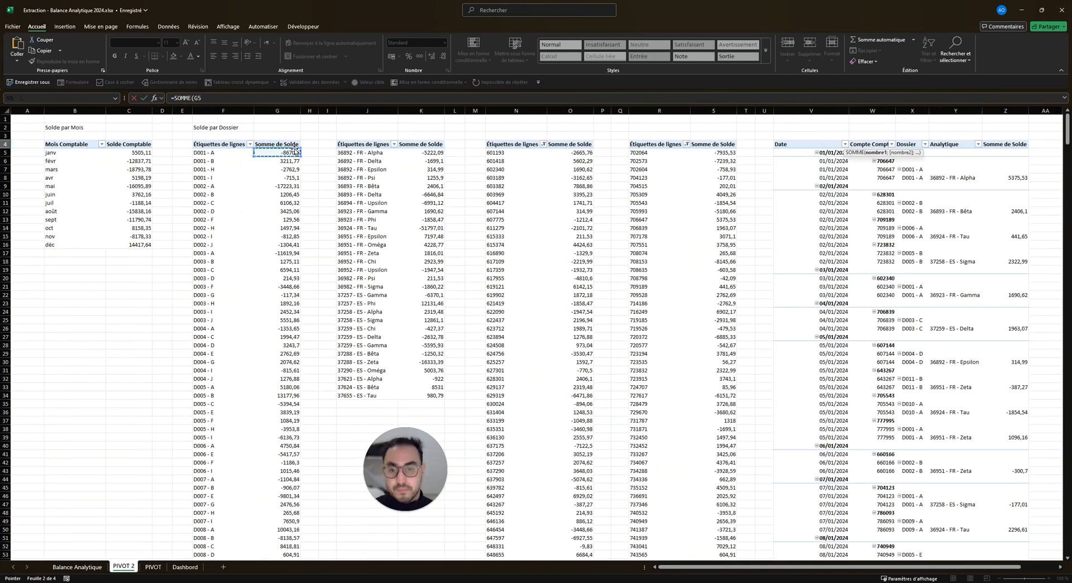
key(ctrl+shift+Down)
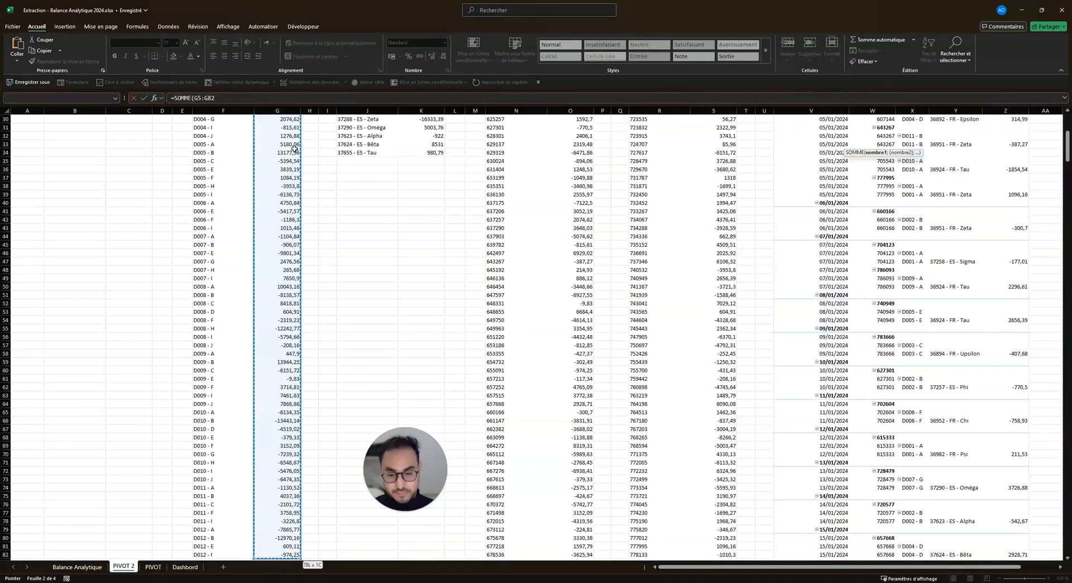
key(Return)
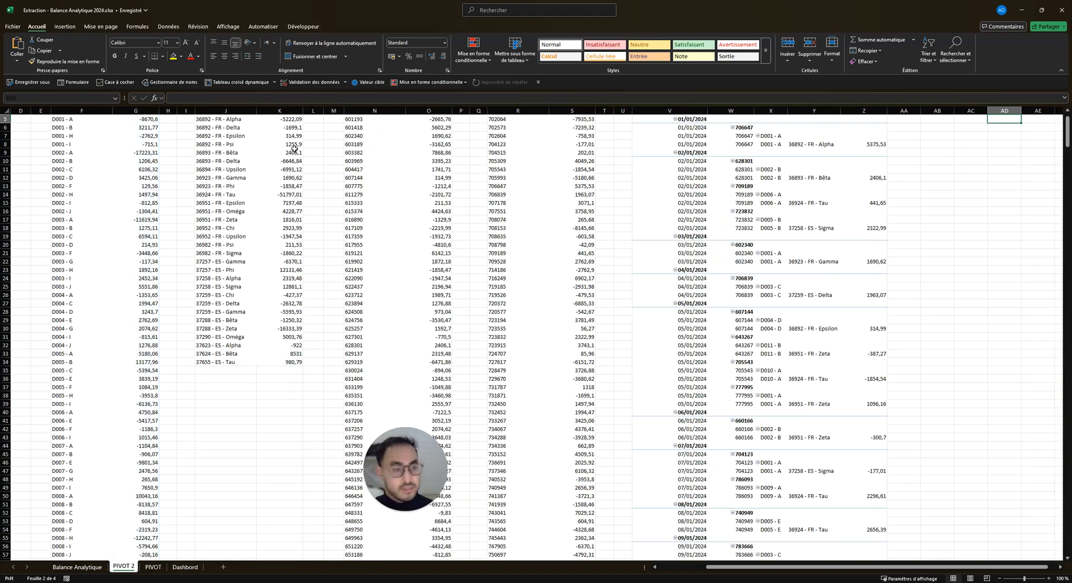
click(1014, 144)
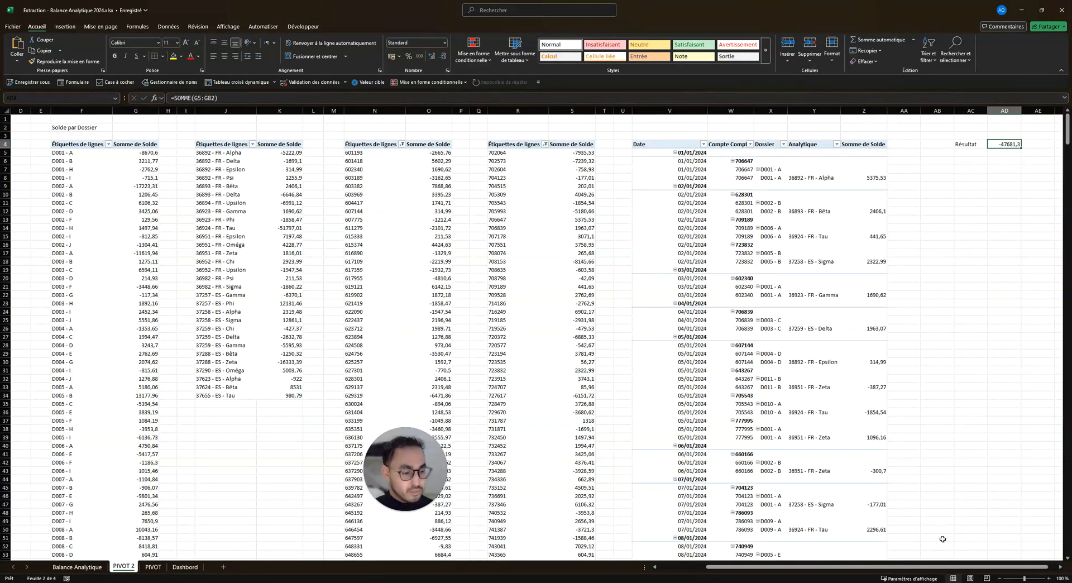
scroll(962, 177, right, 1)
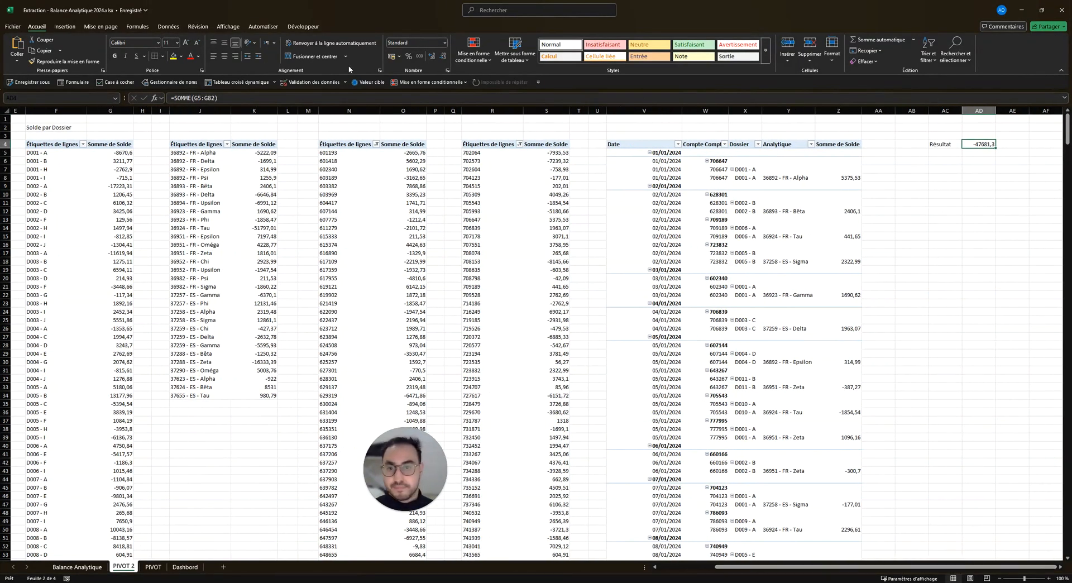
key(alt+h+k)
- Enter the label NB de Dossiers in cell AC5, below Résultat
click(956, 155)
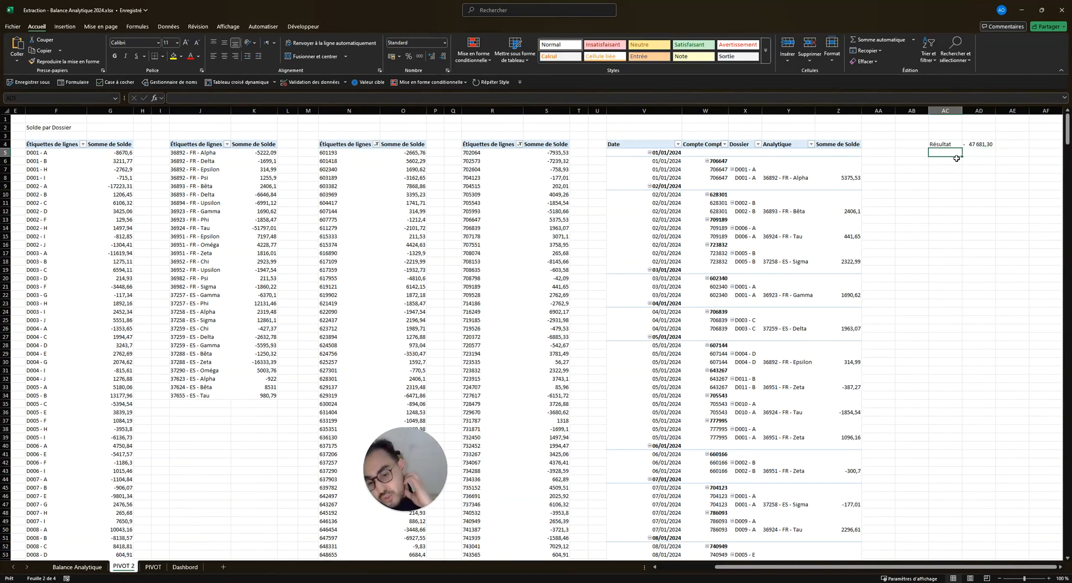
text(NB)
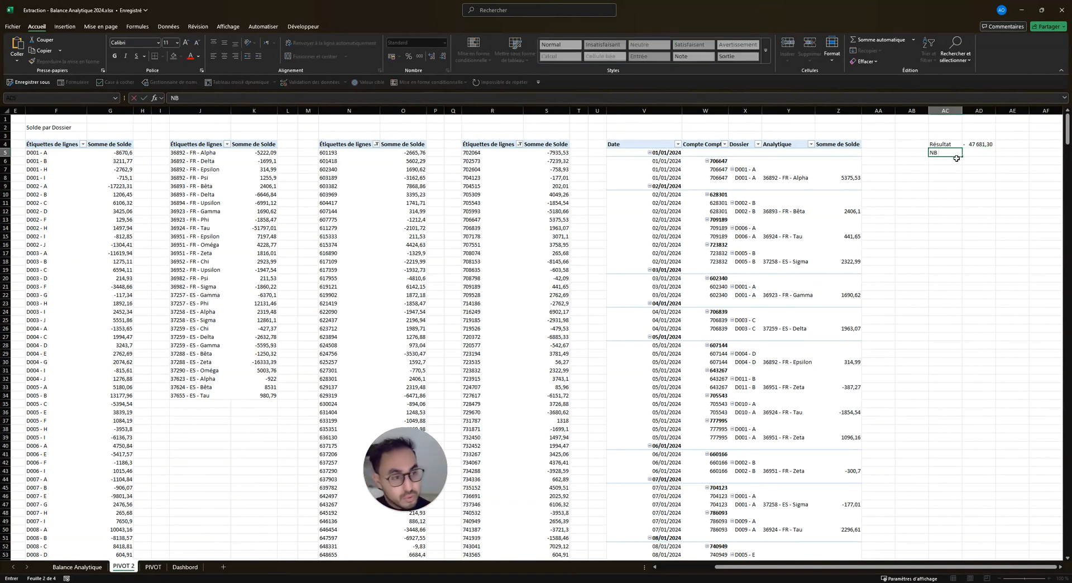
text( de D)
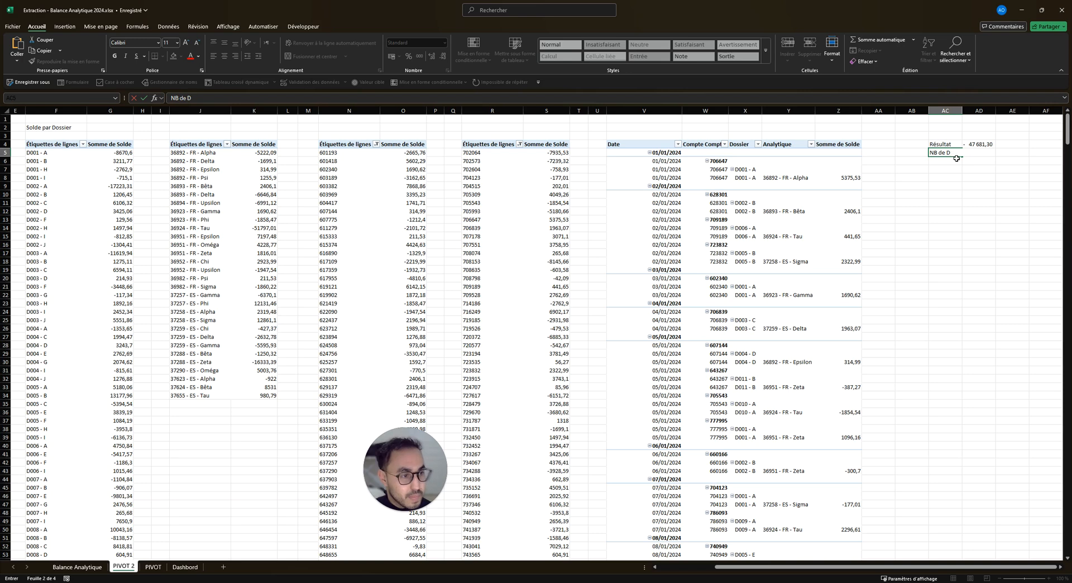
text(psossiers)
key(Tab)
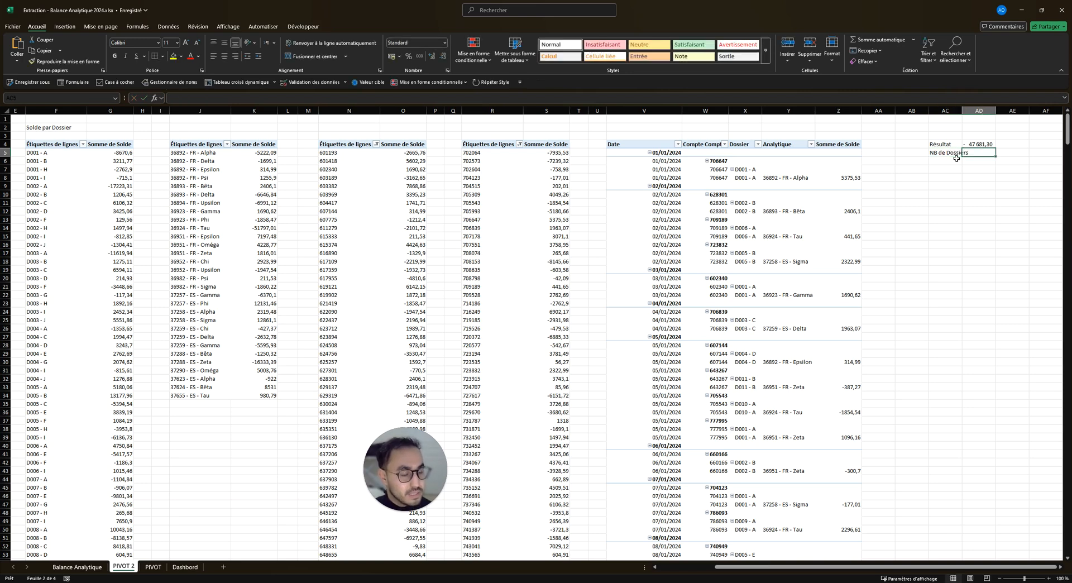
- Count the dossiers in AD5 with NBVAL over the Solde par Dossier row labels F5:F82
text(=nbvaa)
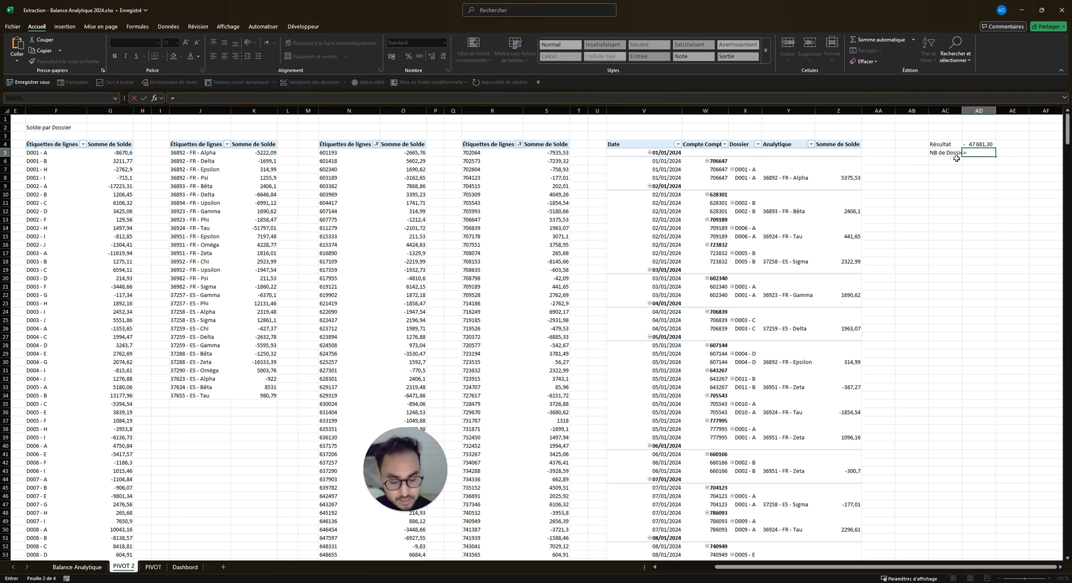
key(BackSpace)
key(Tab)
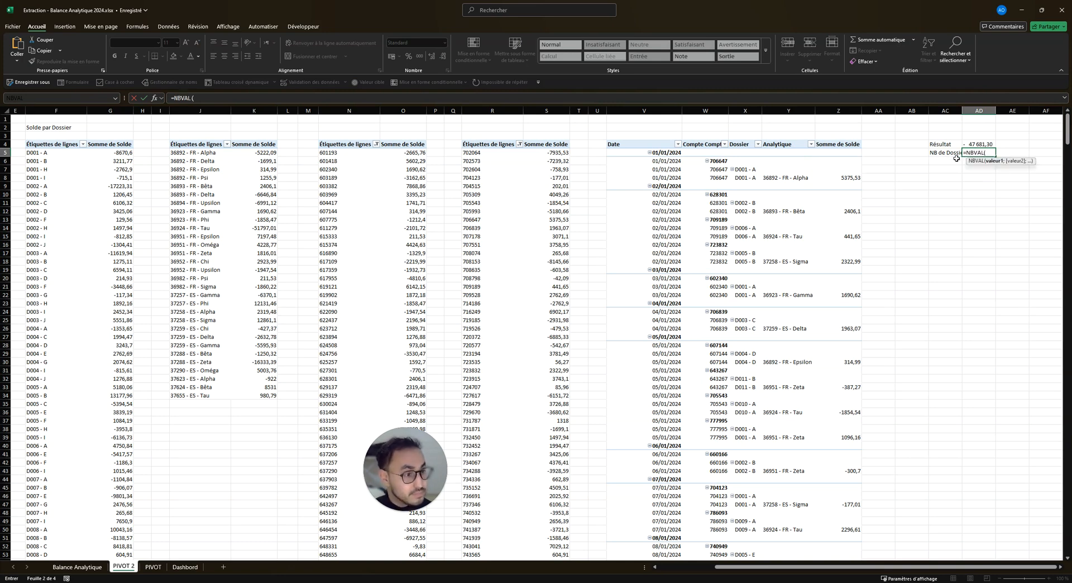
scroll(859, 559, left, 3)
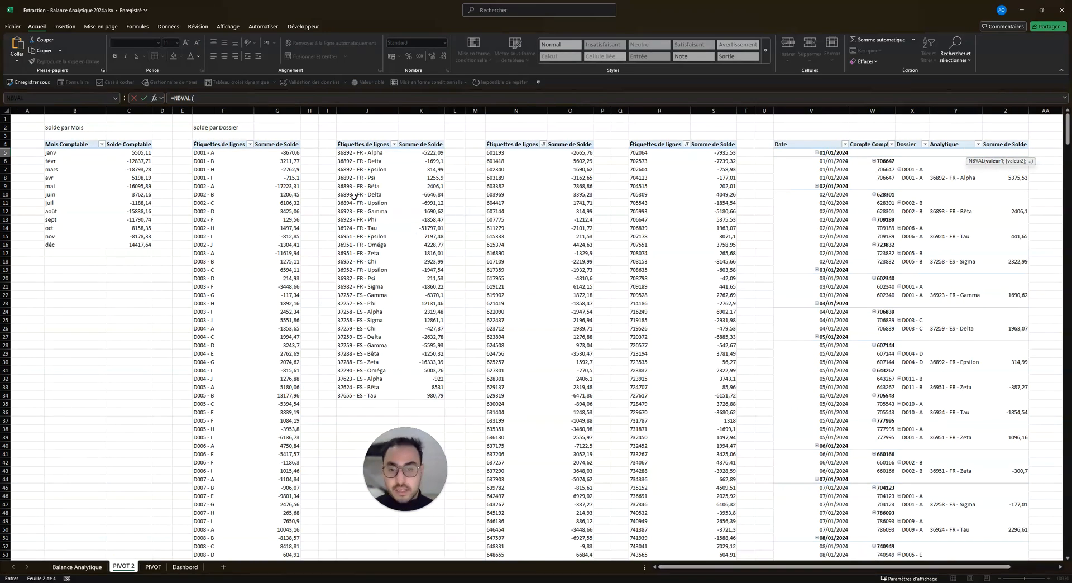
click(212, 152)
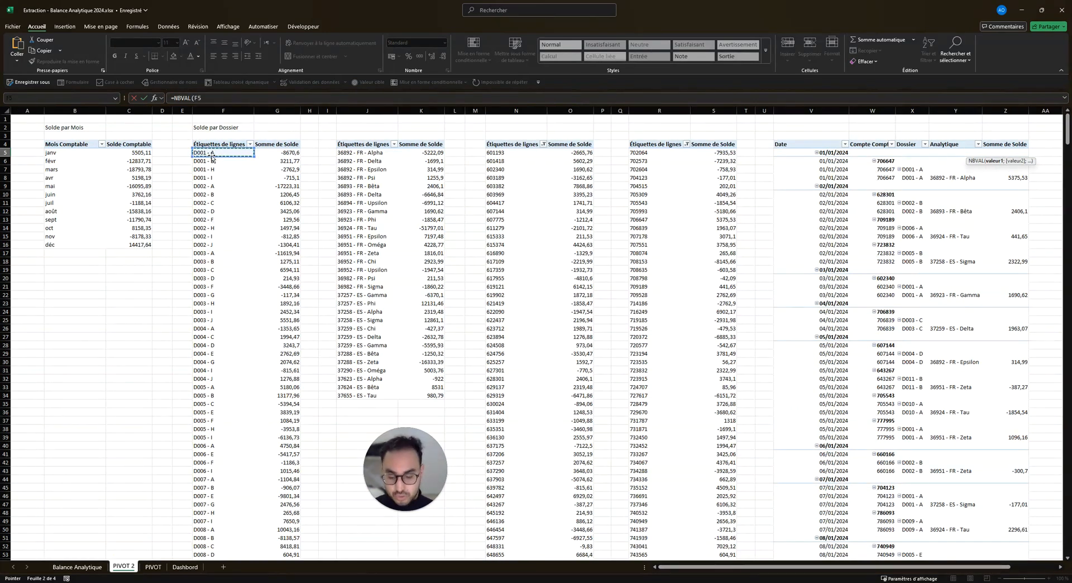
key(ctrl+shift+Down)
key(Return)
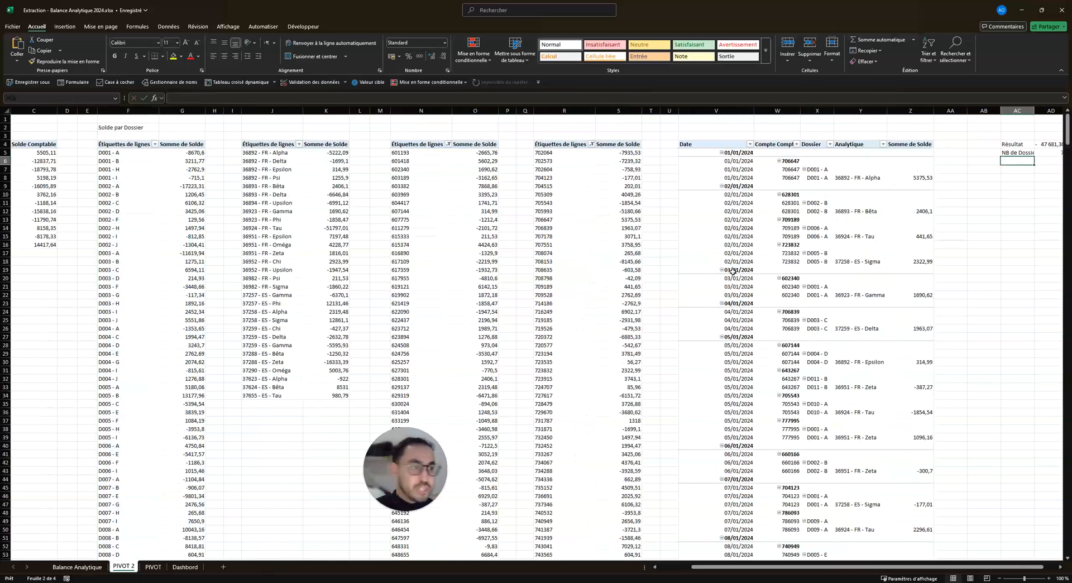
drag(950, 567, 965, 568)
click(1013, 153)
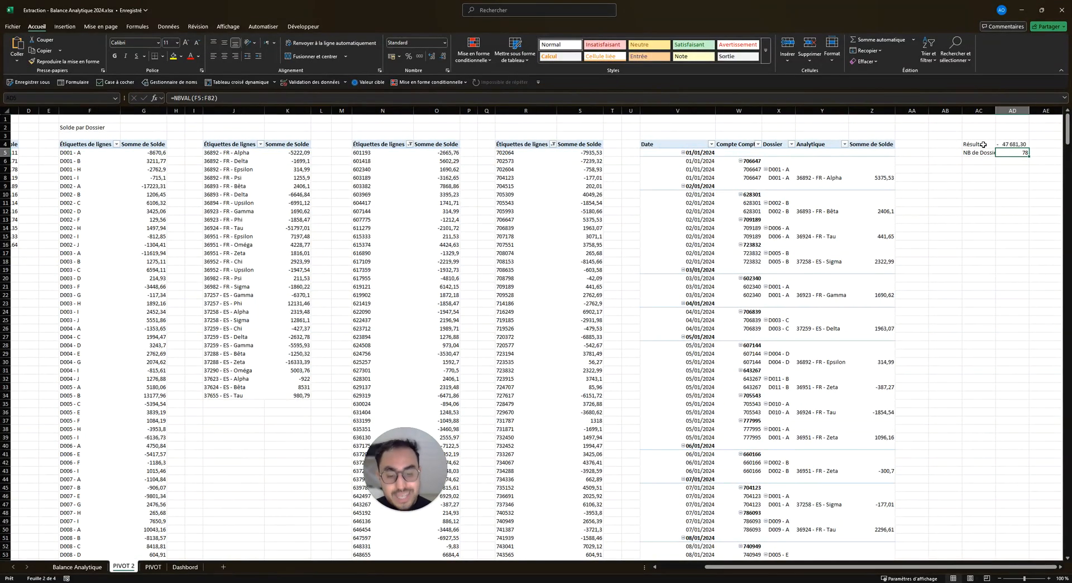
- Autofit column AC to the width of its indicator labels
double_click(996, 112)
click(1057, 570)
scroll(1058, 569, right, 5)
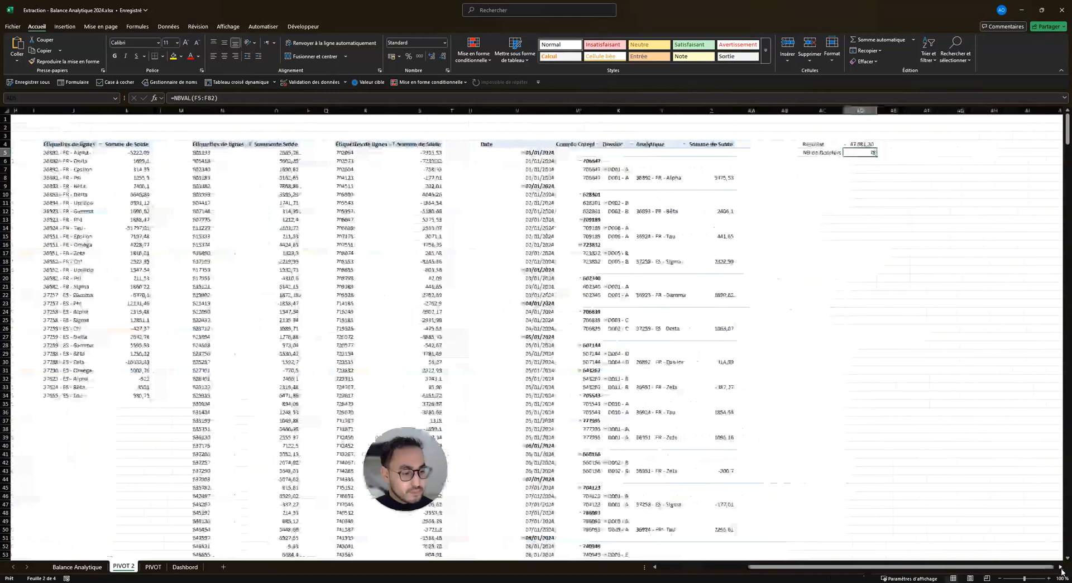
- Enter the label NB de Analytiques in AC6, below NB de Dossiers, and autofit column AC to it
click(807, 160)
text(NB A)
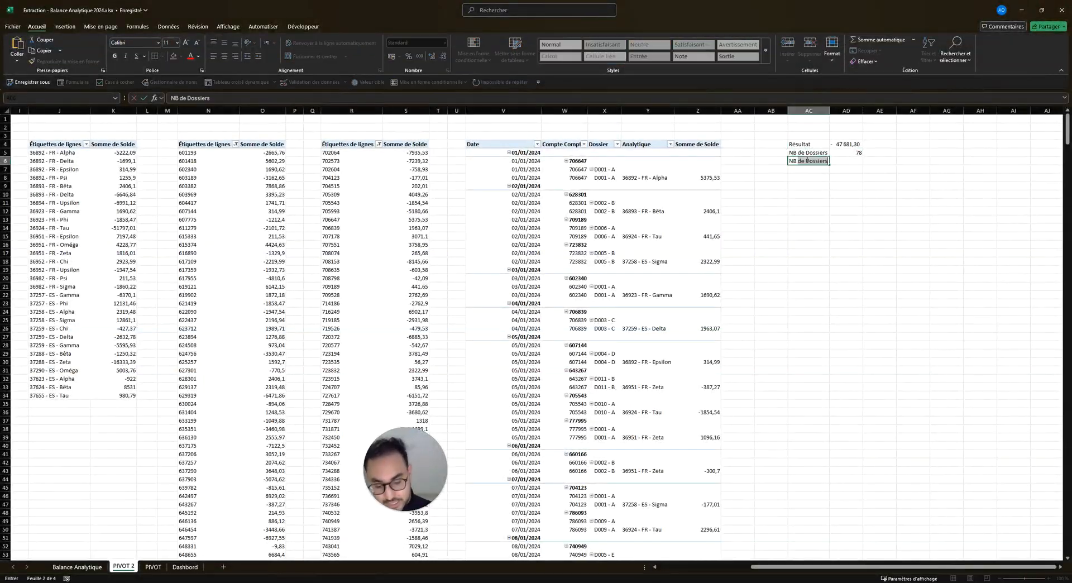
text(n)
key(BackSpace)
key(BackSpace)
text(de )
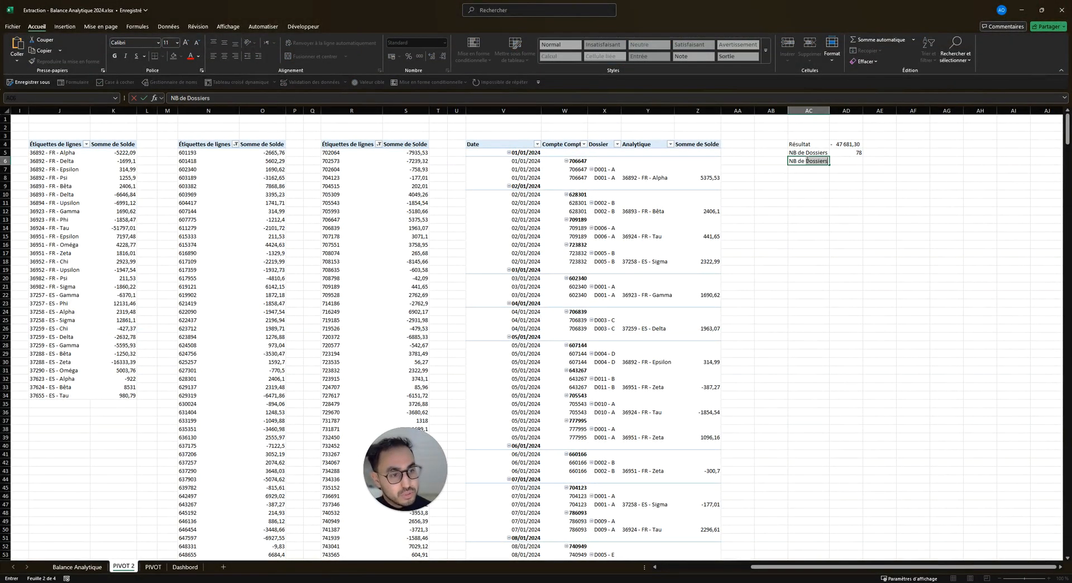
text(Analytiques)
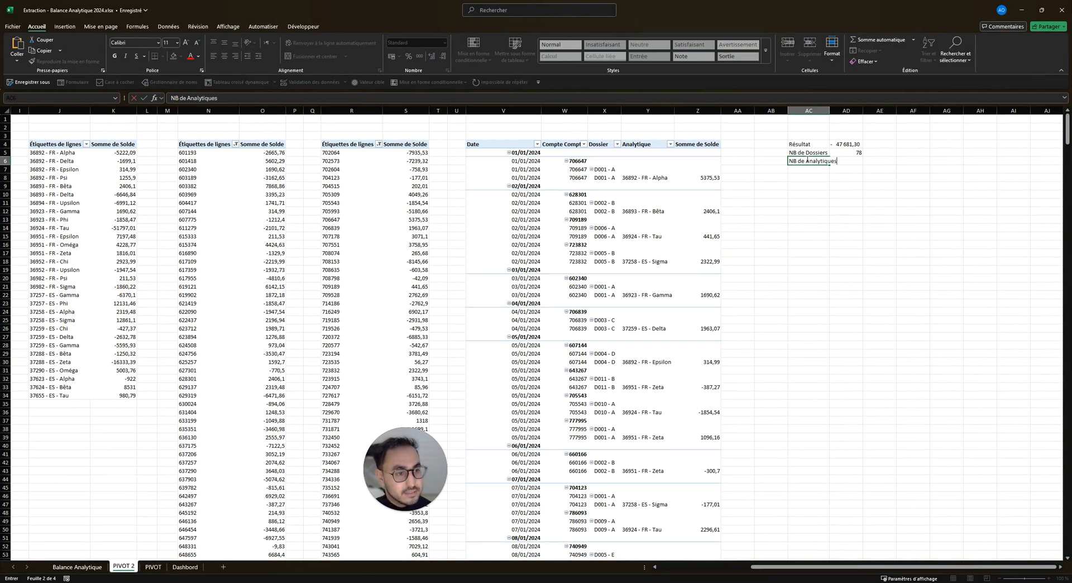
key(Return)
double_click(830, 110)
- Count the analytiques in AD6 by reusing the NBVAL formula on the Analytique pivot table's row labels J5:J34
click(879, 160)
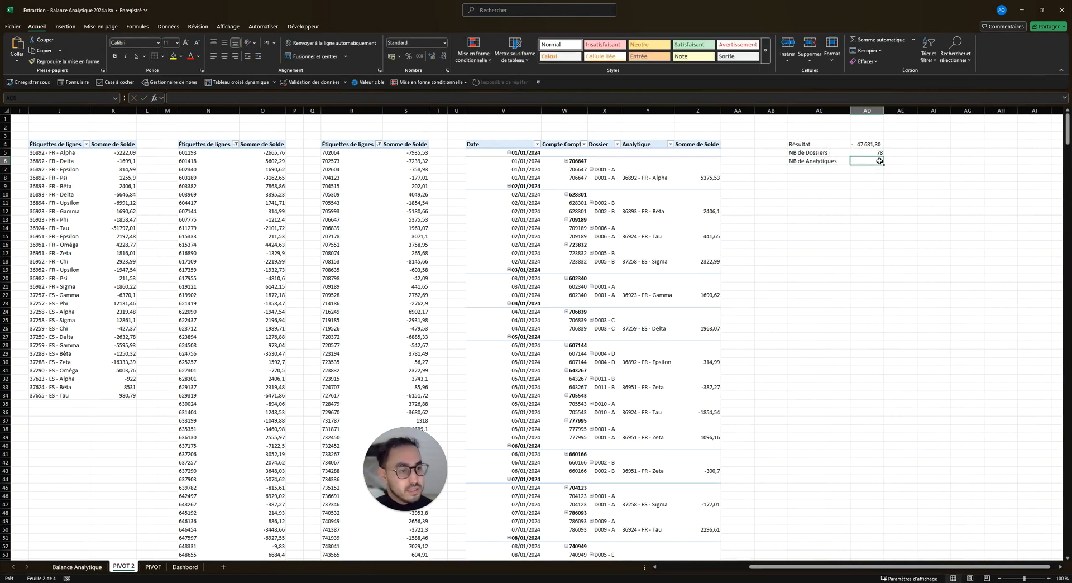
key(ctrl+v)
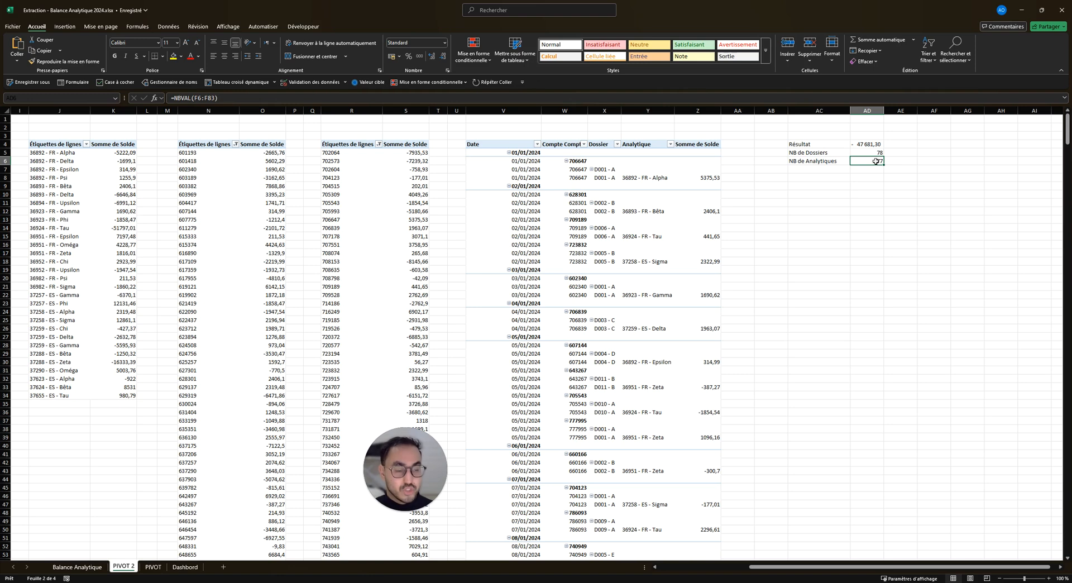
double_click(876, 161)
scroll(413, 431, left, 3)
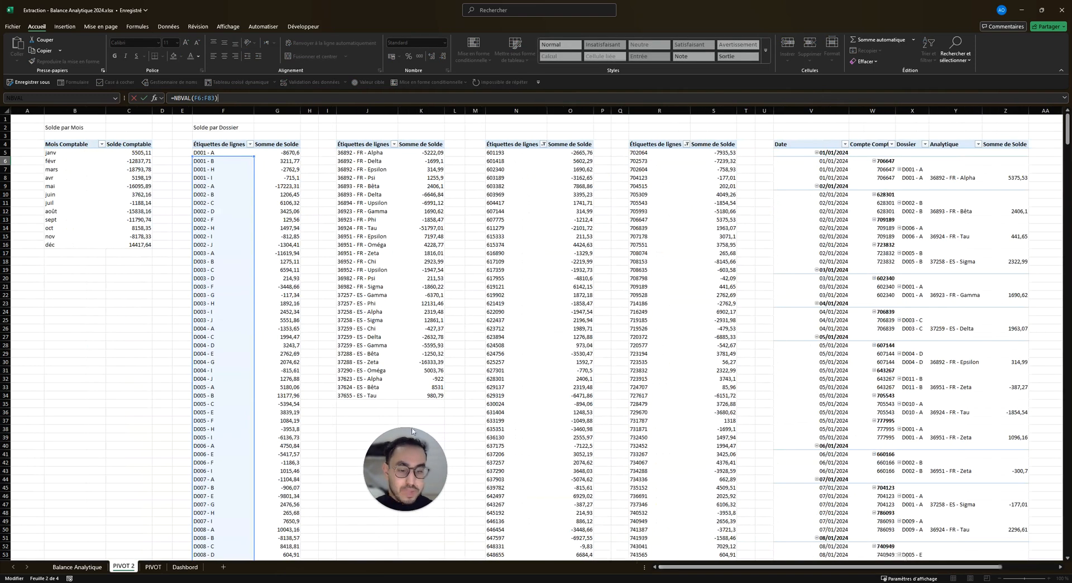
drag(252, 206, 375, 197)
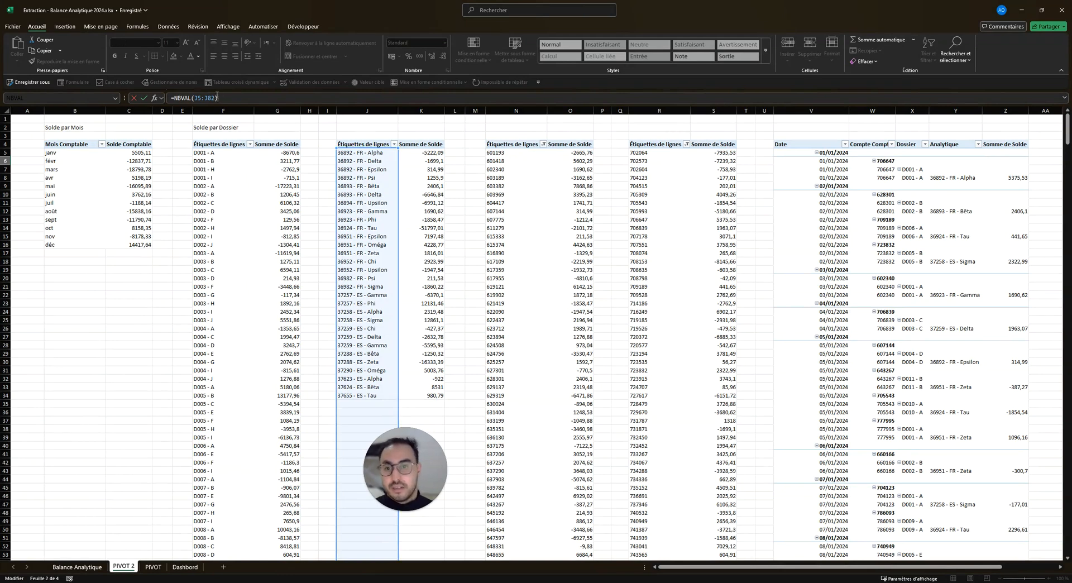
click(211, 98)
key(BackSpace)
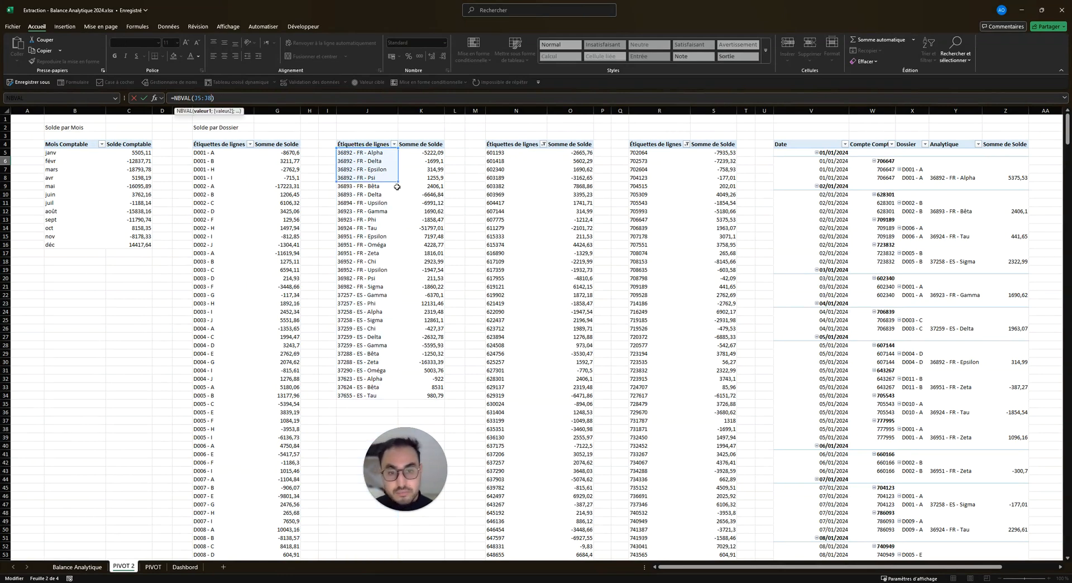
drag(396, 228, 392, 396)
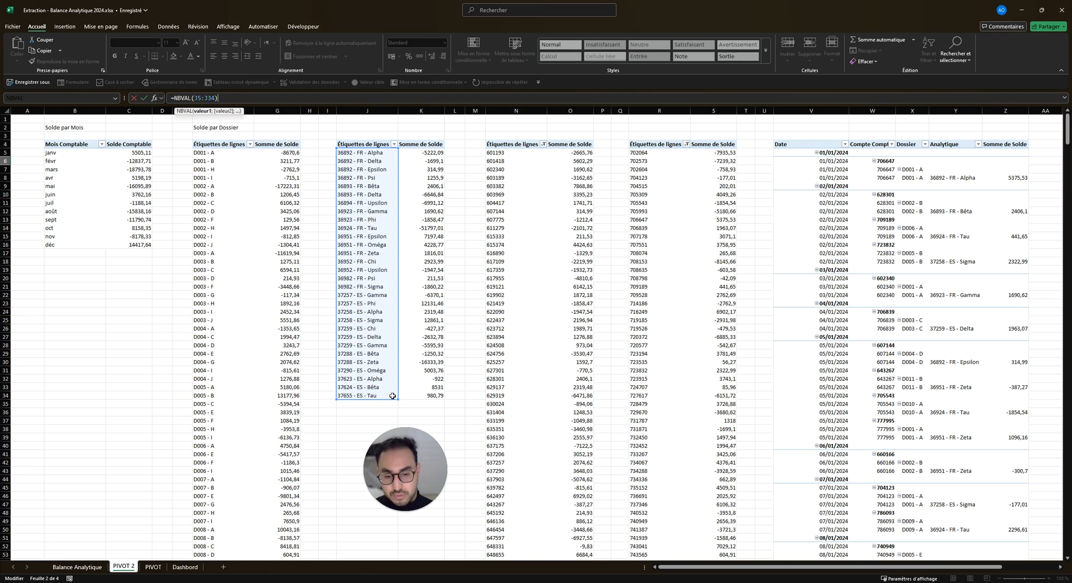
key(Return)
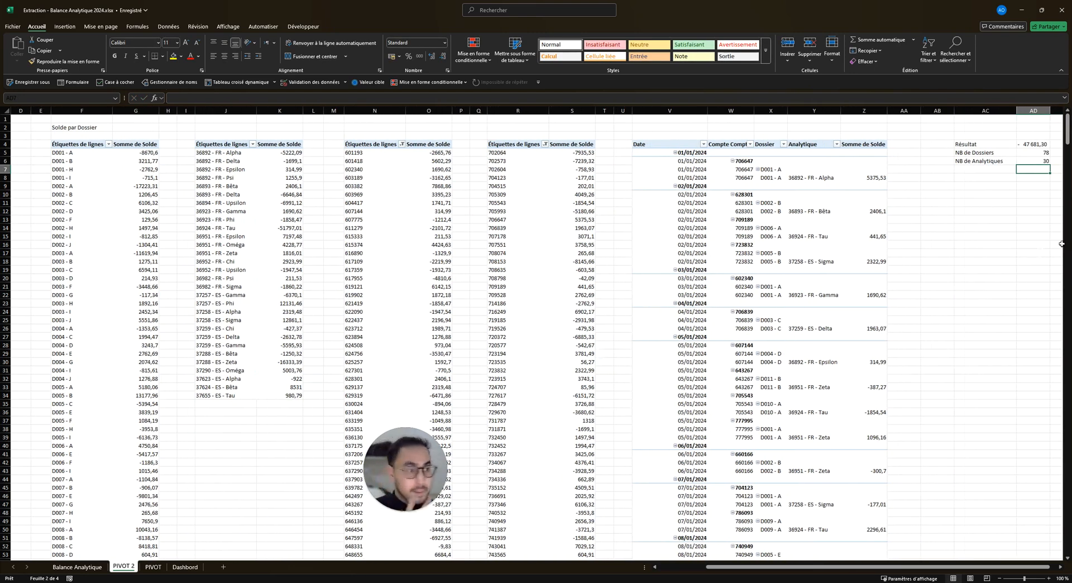
- Enter the labels Total des Produits in AC7 and Total des Charges in AC8
click(1034, 236)
click(992, 166)
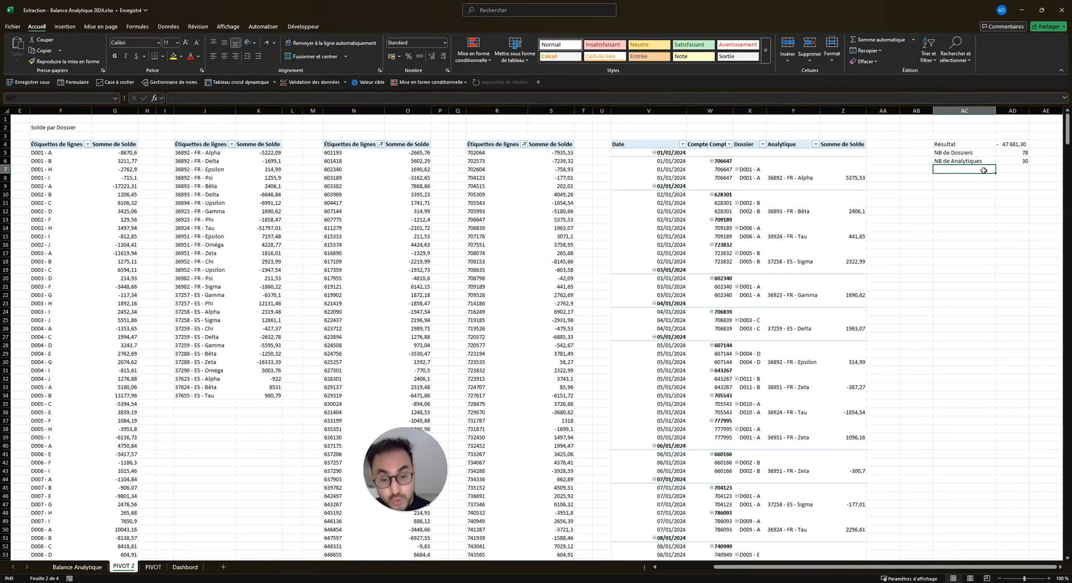
text(Total des)
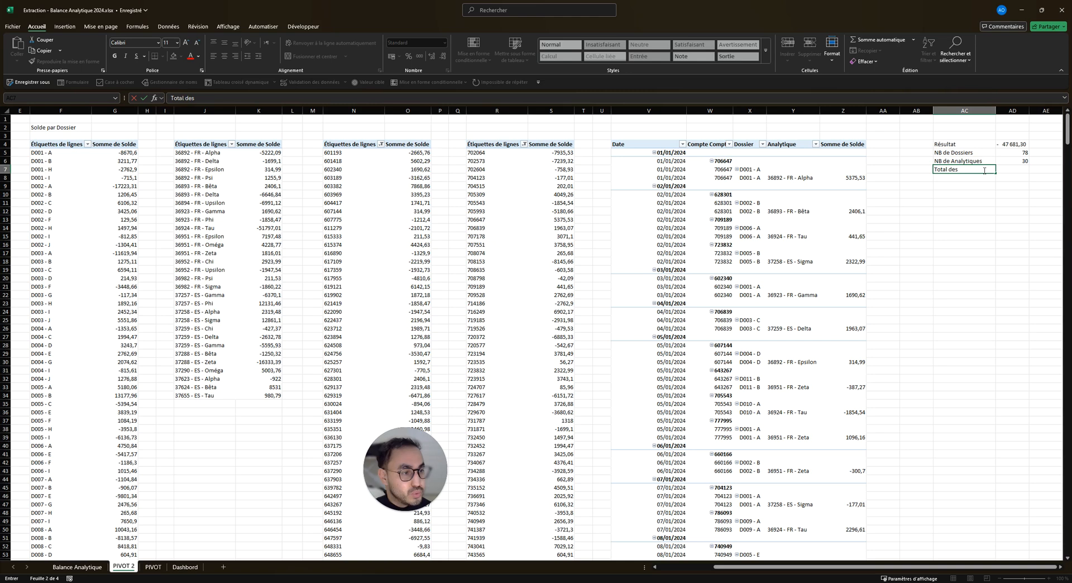
text( Produits)
key(Return)
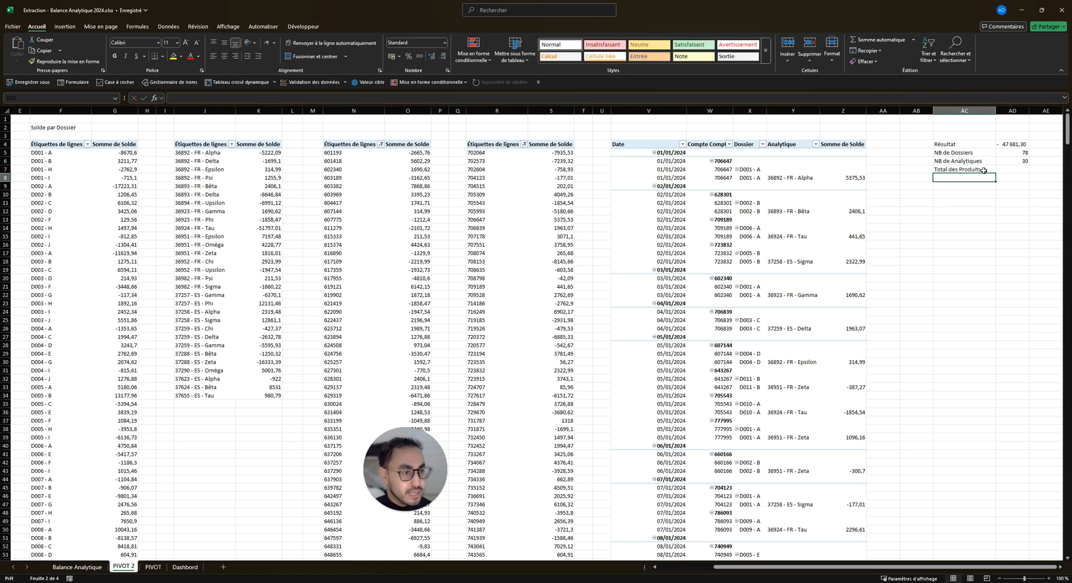
text(Too)
key(BackSpace)
text(tal des Charge)
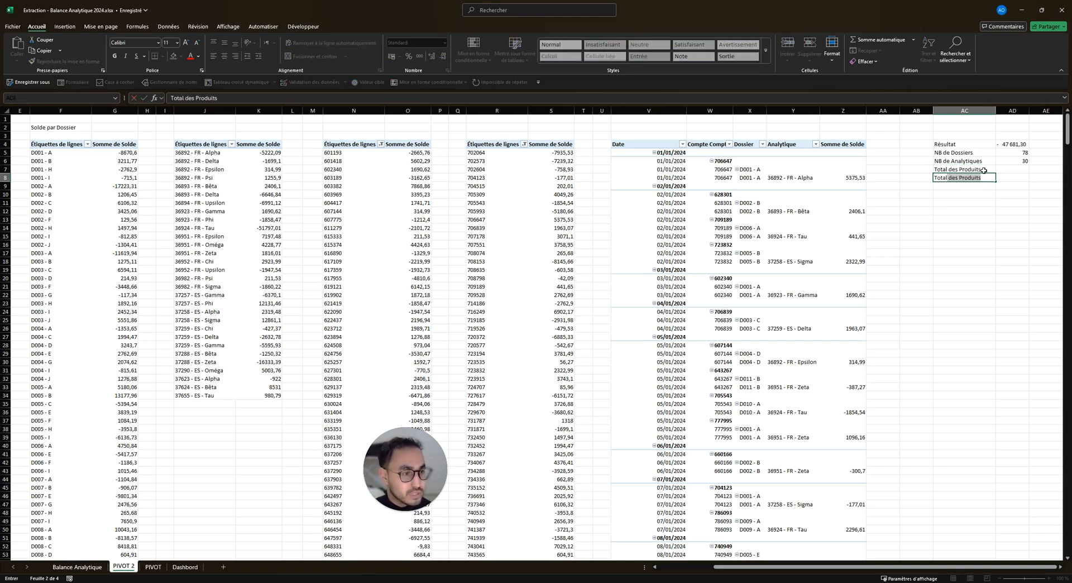
text(s)
key(Return)
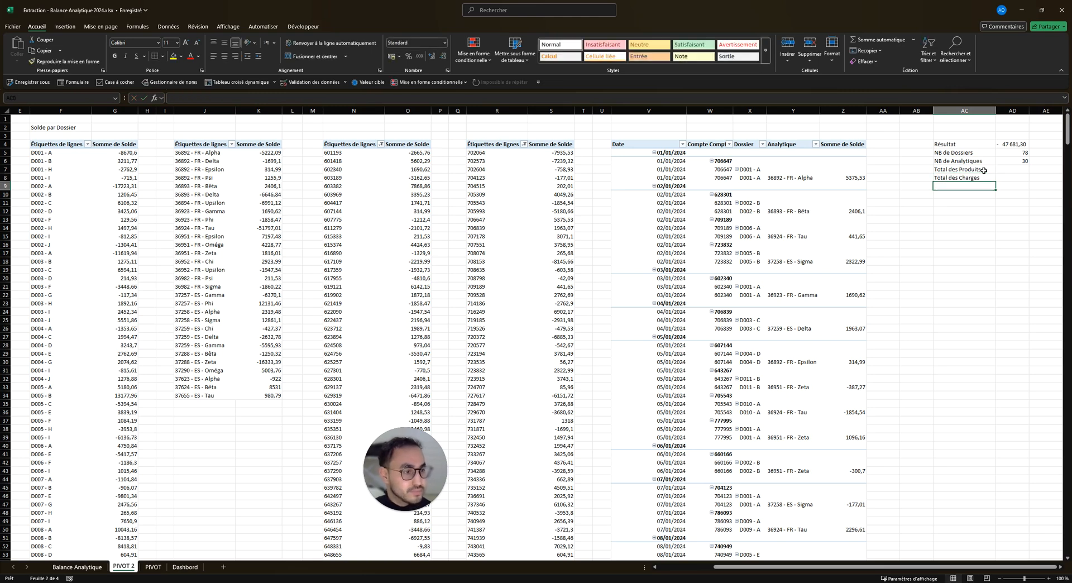
- Sum the product accounts' balances S5:S102 in AD7 beside Total des Produits with SOMME
click(984, 170)
click(1014, 173)
text(=som)
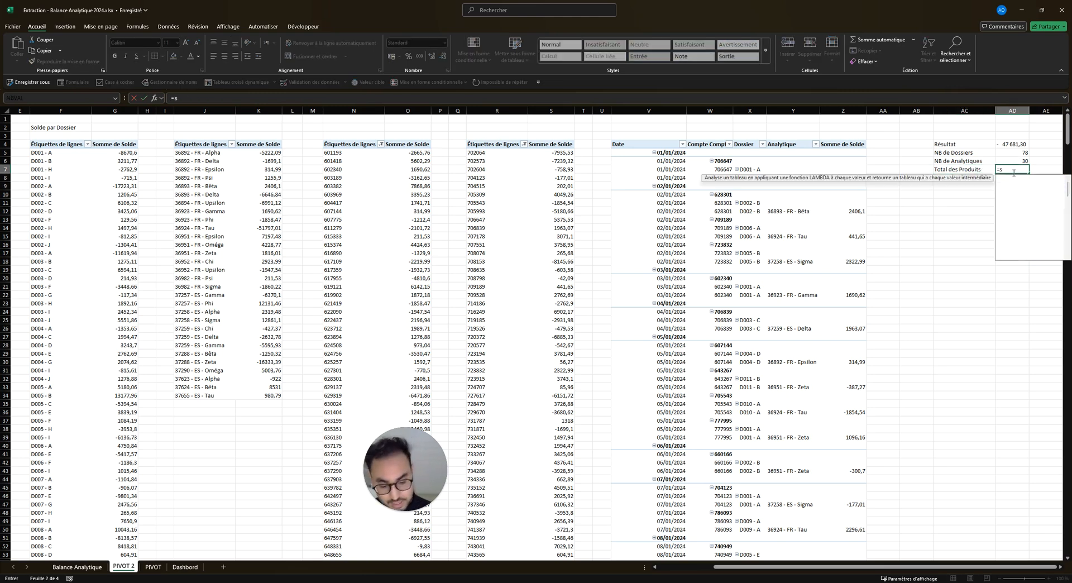
key(Tab)
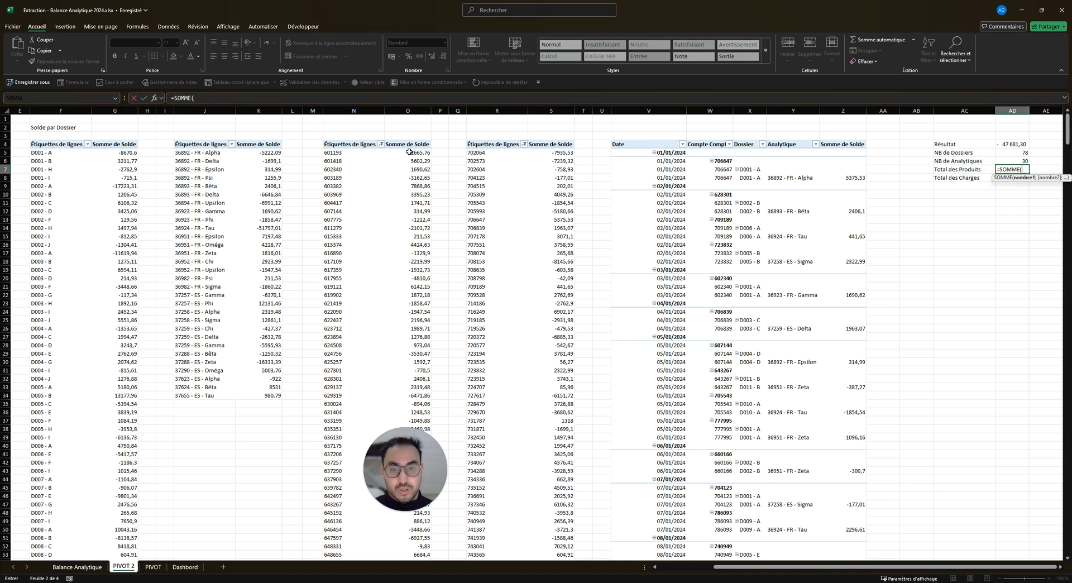
click(556, 153)
key(ctrl+shift+Down)
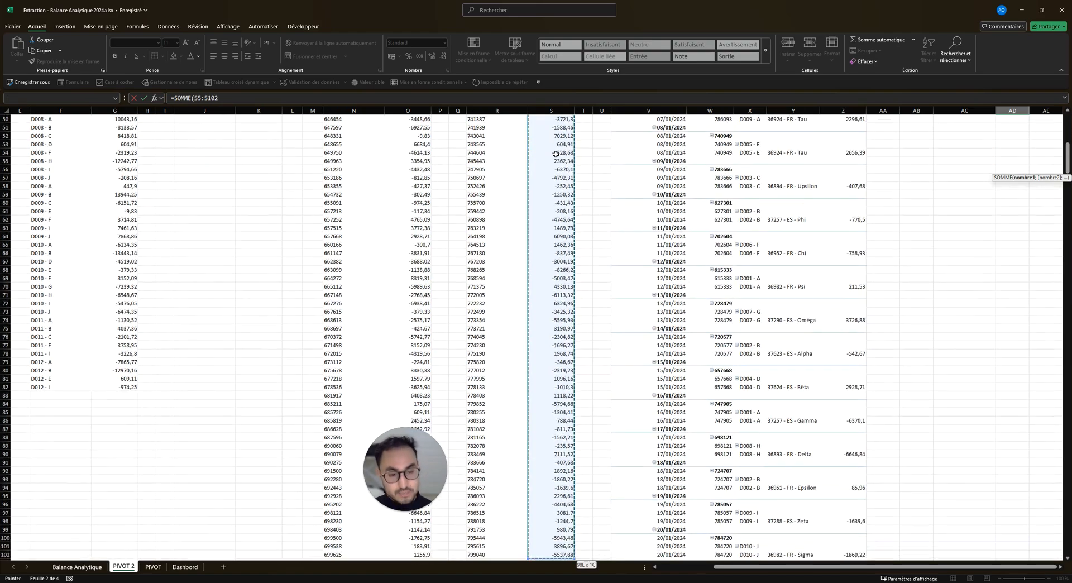
key(Return)
- Copy the Total des Produits formula to AD8 and shift its range to the charge accounts' balances in column O
click(1005, 166)
key(ctrl+c)
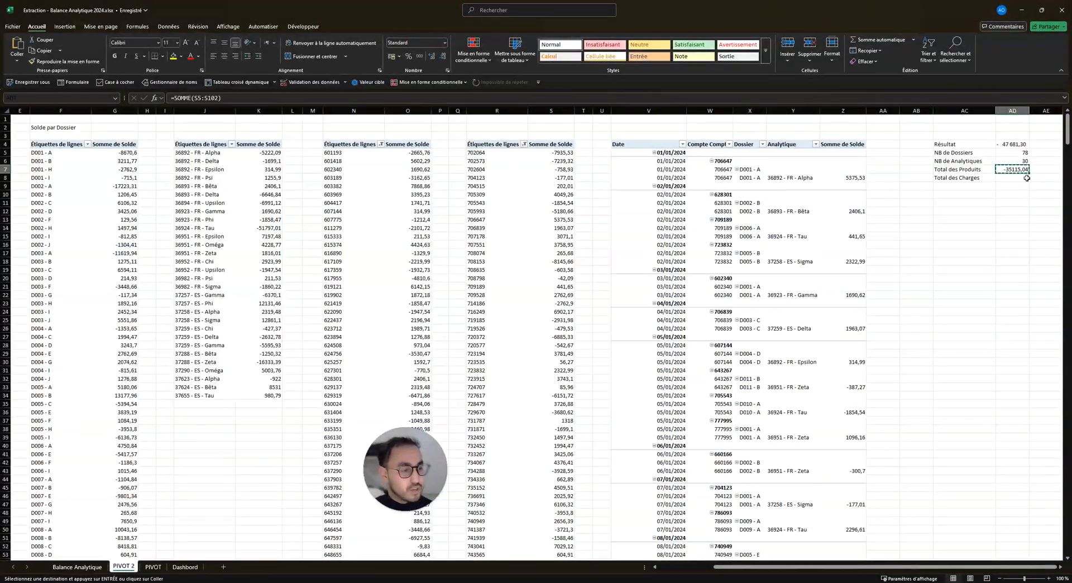
key(Down)
key(Return)
key(F2)
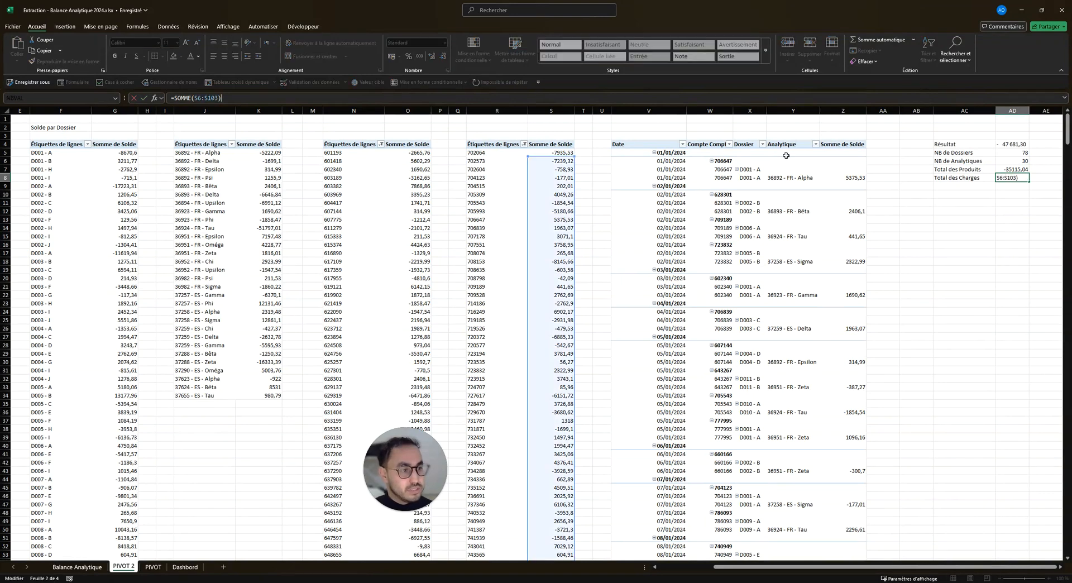
drag(529, 201, 420, 187)
key(Return)
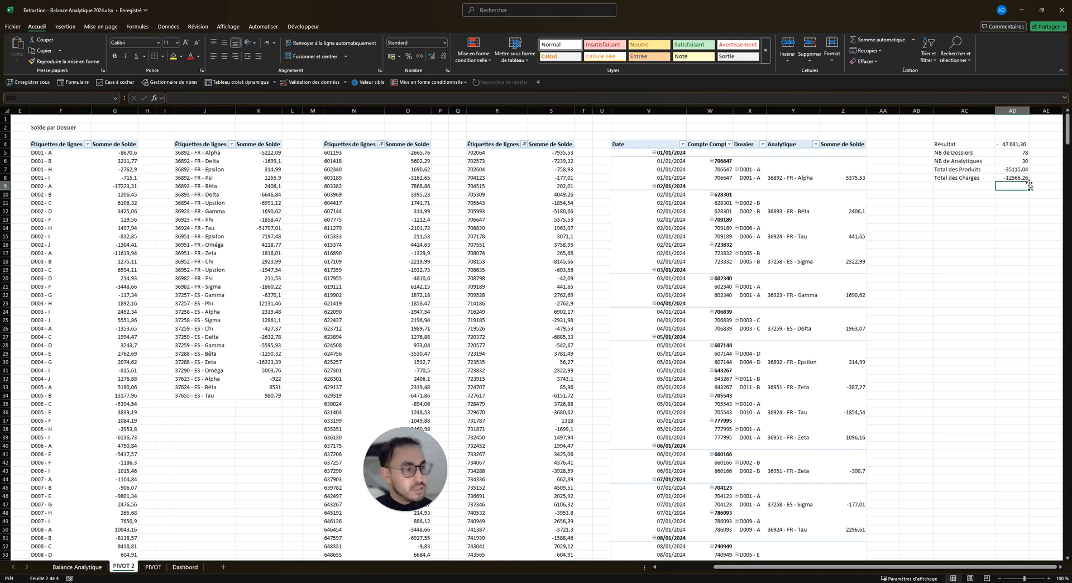
- Check the SOMME ranges behind Total des Produits and Total des Charges, and compare the PIVOT 2 indicators with the cards on the Dashbord sheet
click(1020, 169)
key(F2)
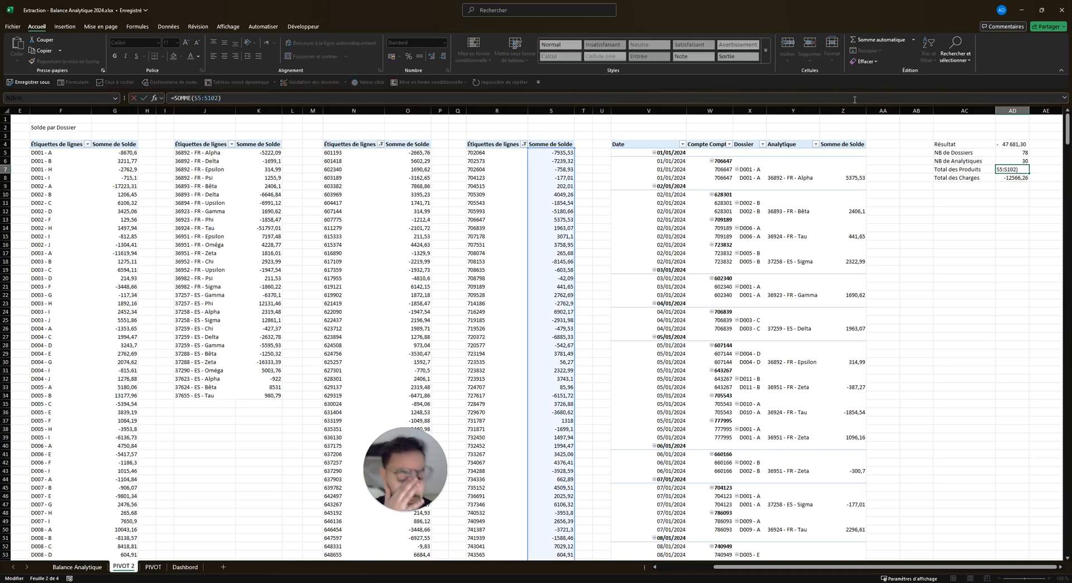
key(Return)
key(F2)
key(Return)
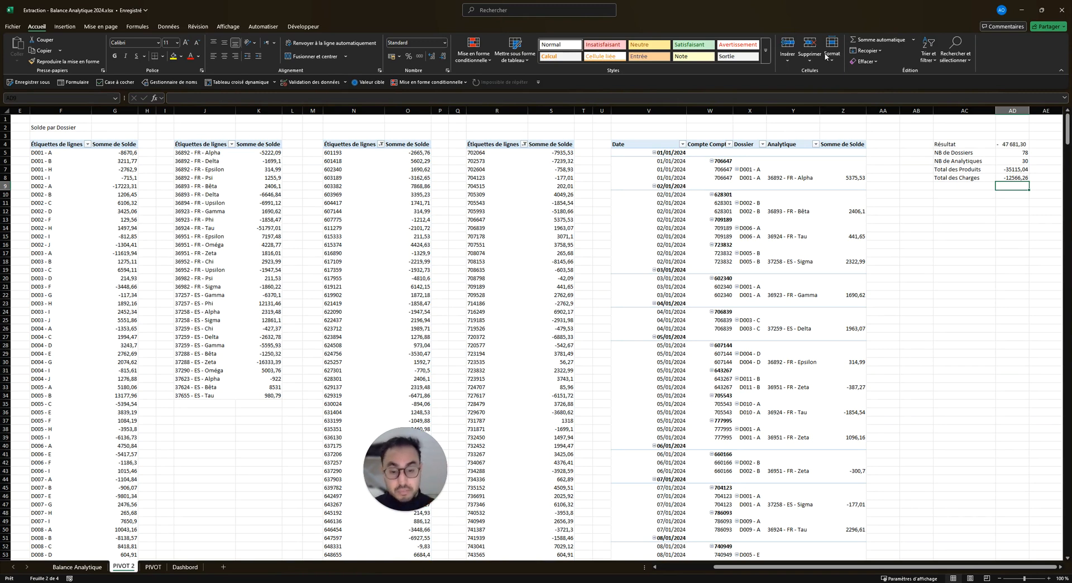
click(1060, 566)
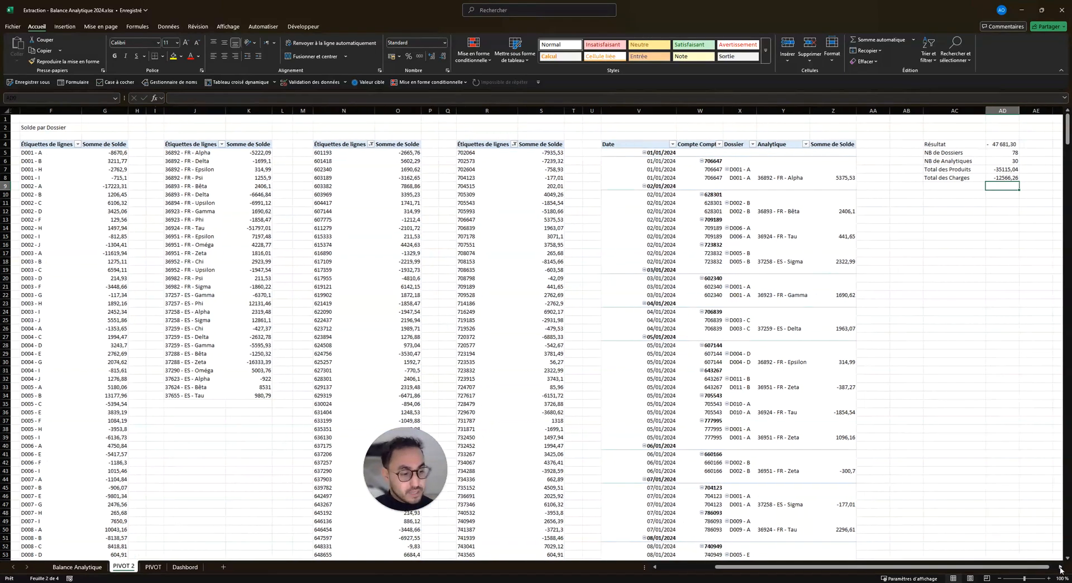
click(185, 566)
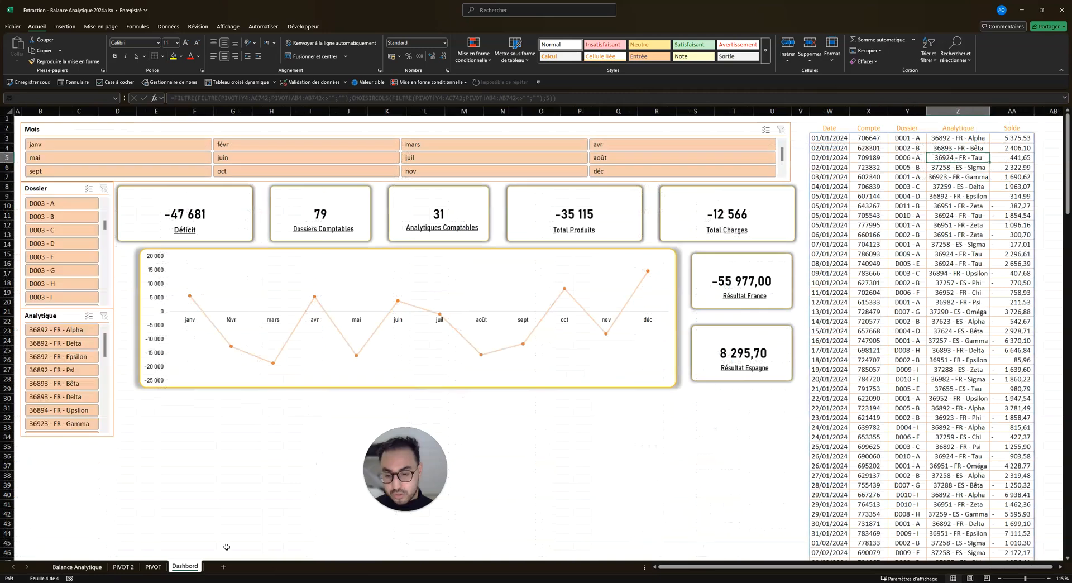
click(658, 474)
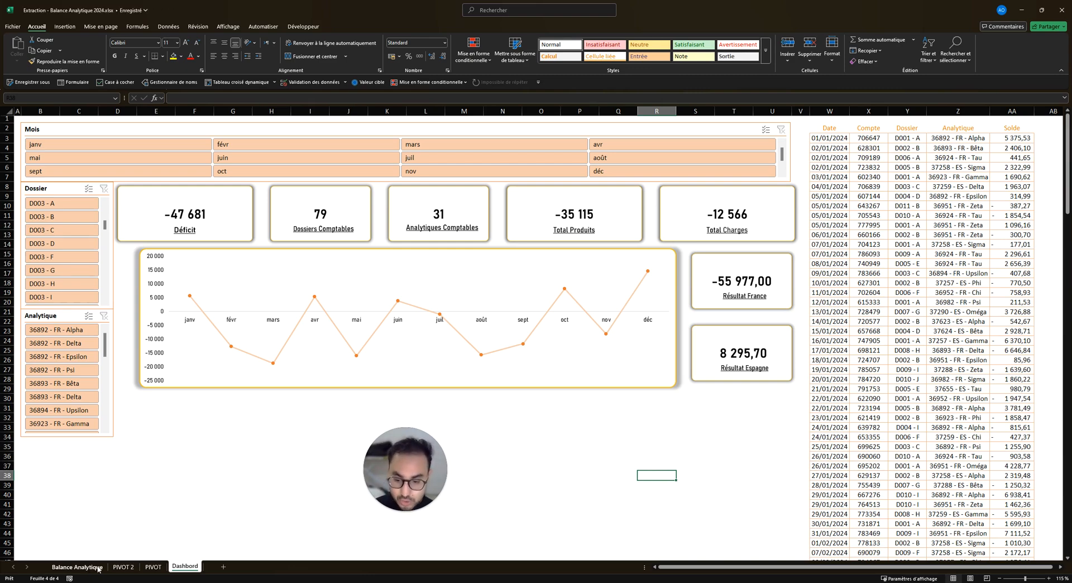
click(77, 567)
drag(690, 568, 690, 568)
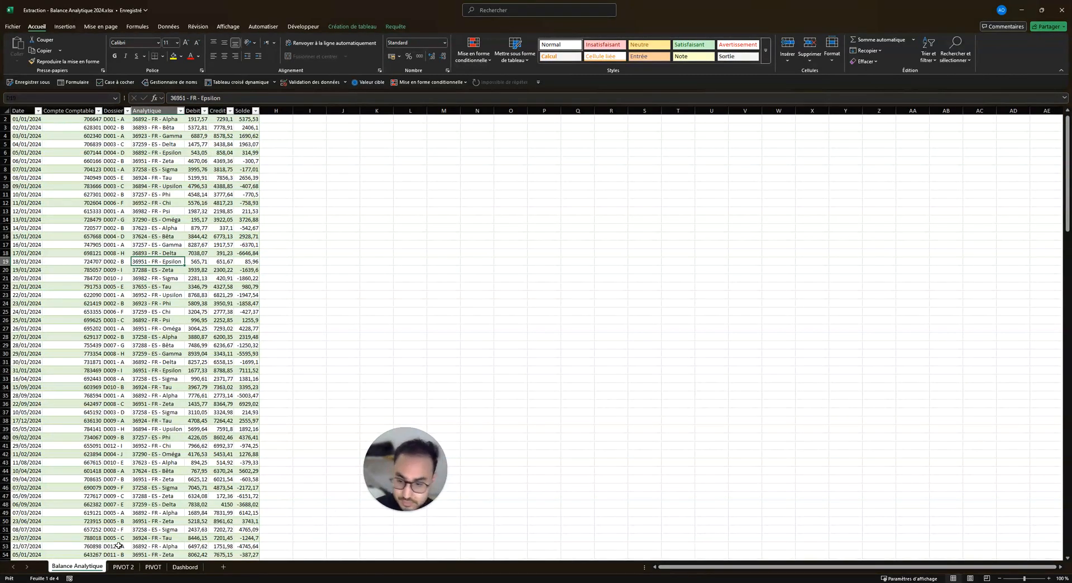
click(123, 567)
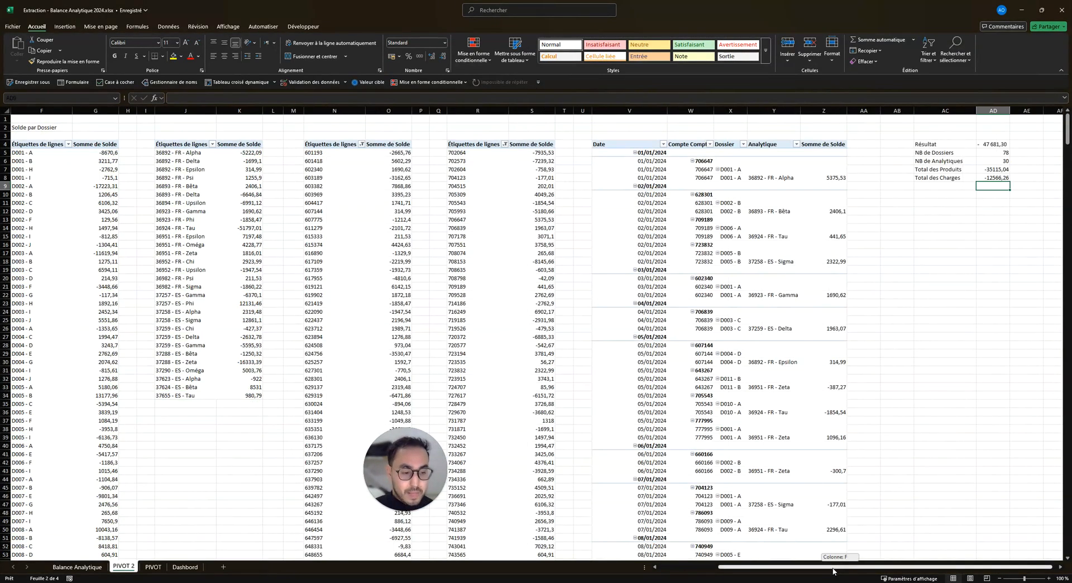
- Examine the FR and ES codes in the Analytique pivot table's row labels, and return to the indicator list
scroll(833, 566, left, 1)
drag(450, 492, 322, 493)
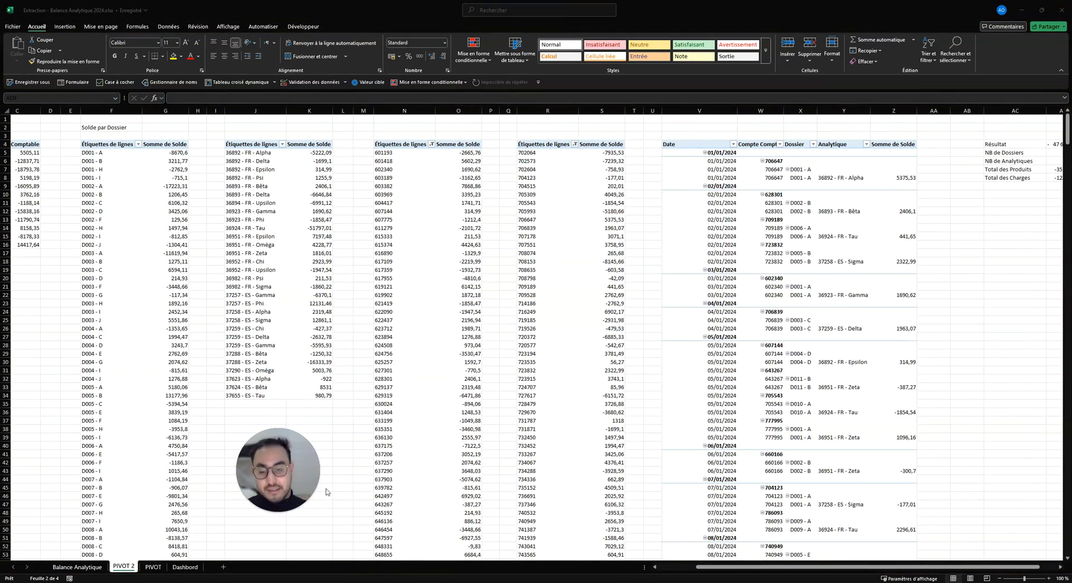
drag(704, 567, 612, 567)
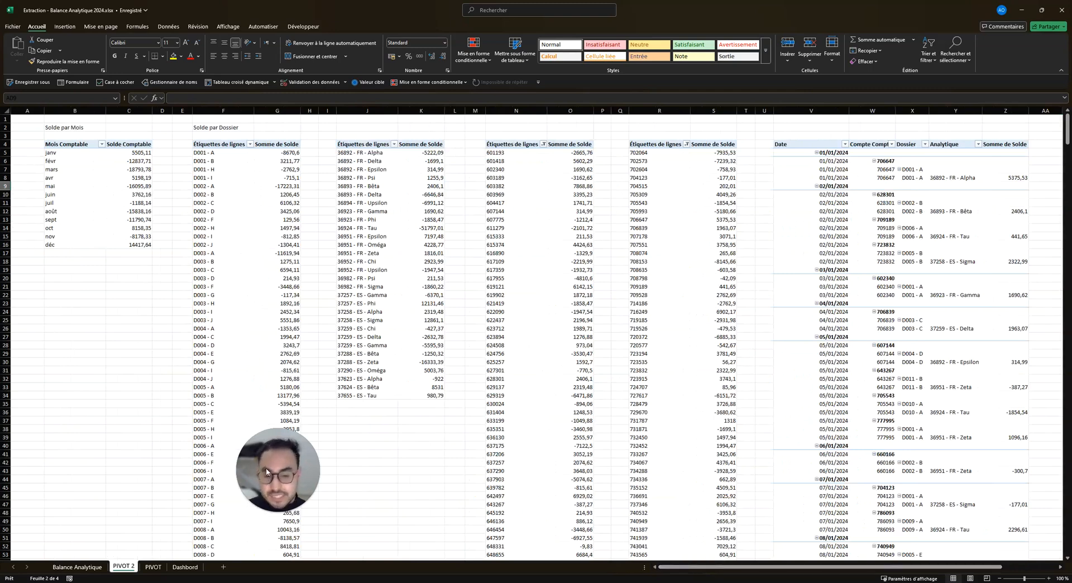
drag(264, 472, 106, 402)
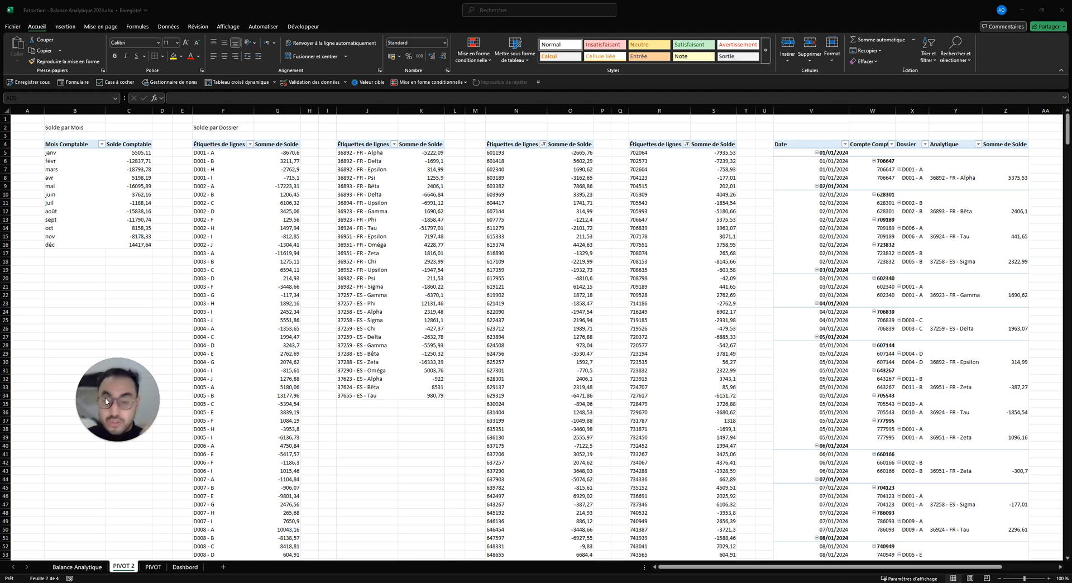
click(365, 157)
click(340, 155)
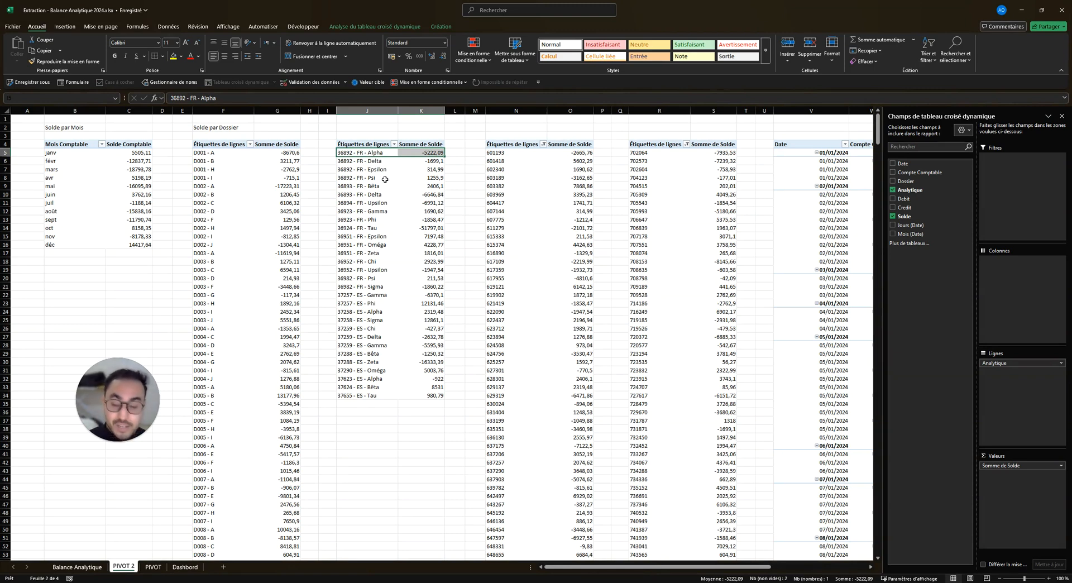
click(368, 286)
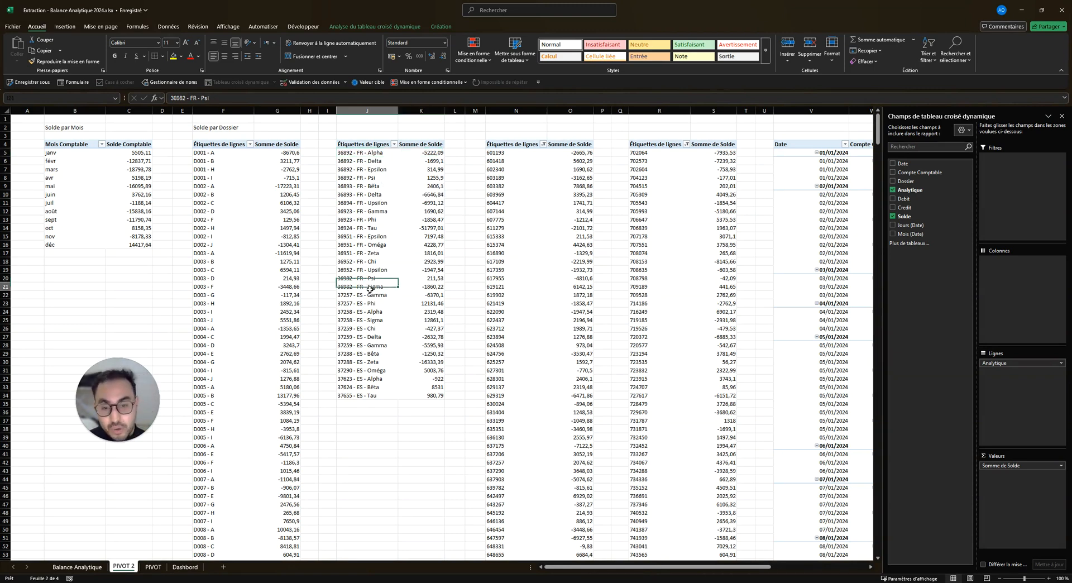
click(368, 297)
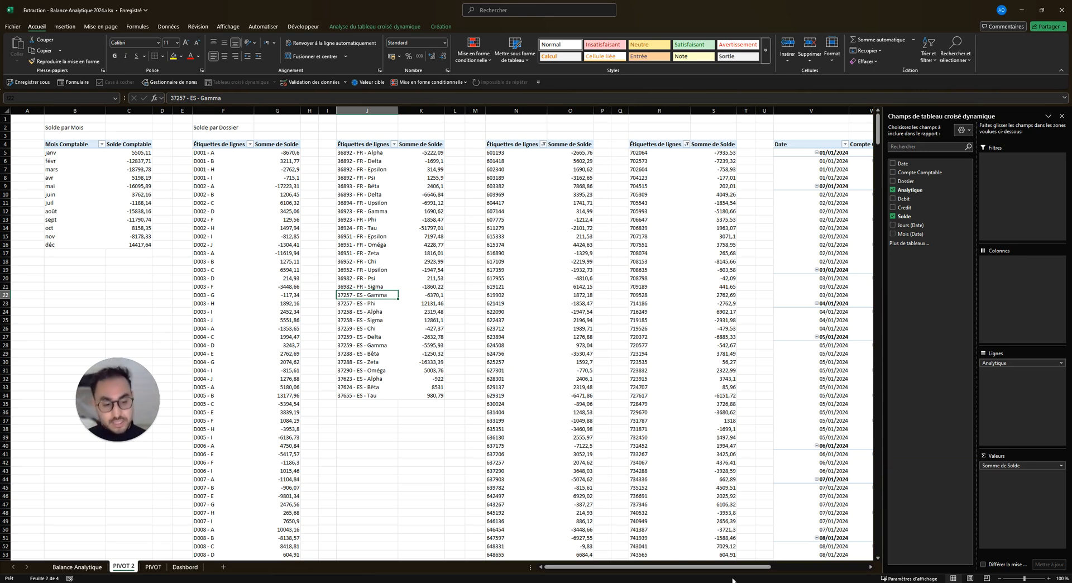
drag(659, 567, 756, 566)
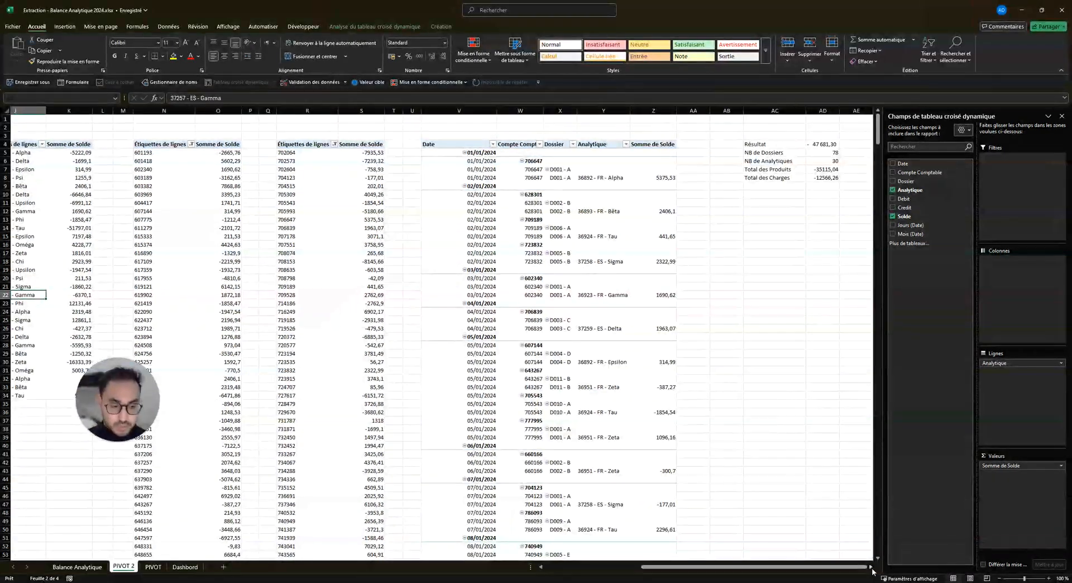
- Copy the text of the analytique label 36894 - FR - Upsilon from the pivot table into AF2, beside the indicators
scroll(871, 567, right, 3)
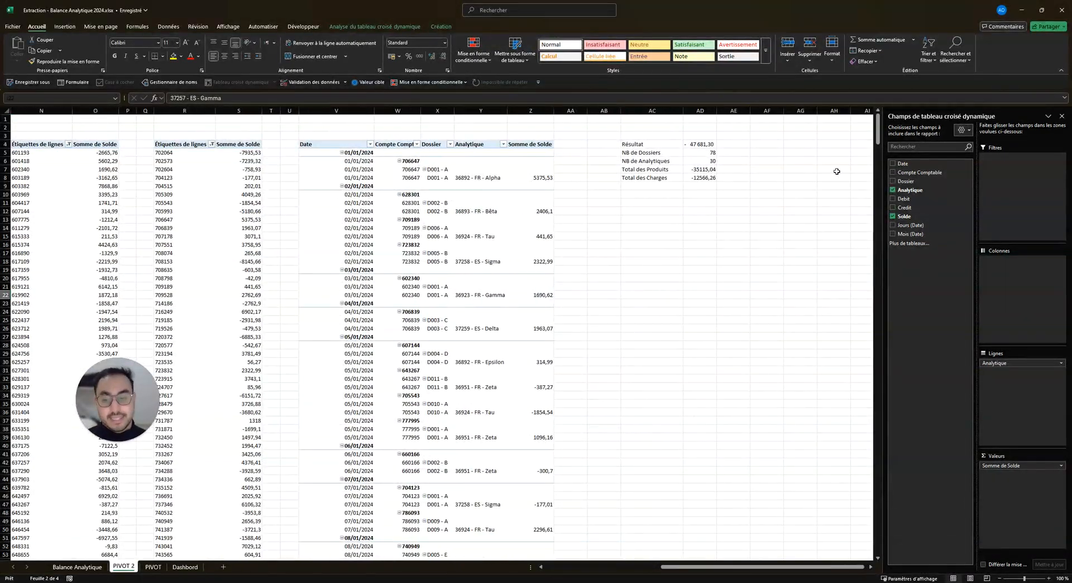
click(758, 146)
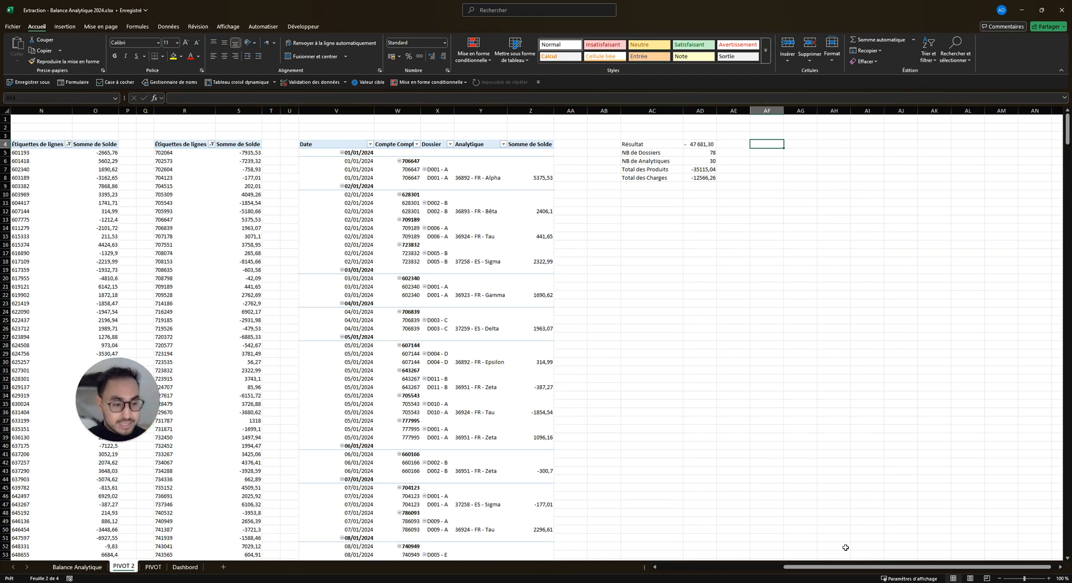
drag(806, 567, 679, 567)
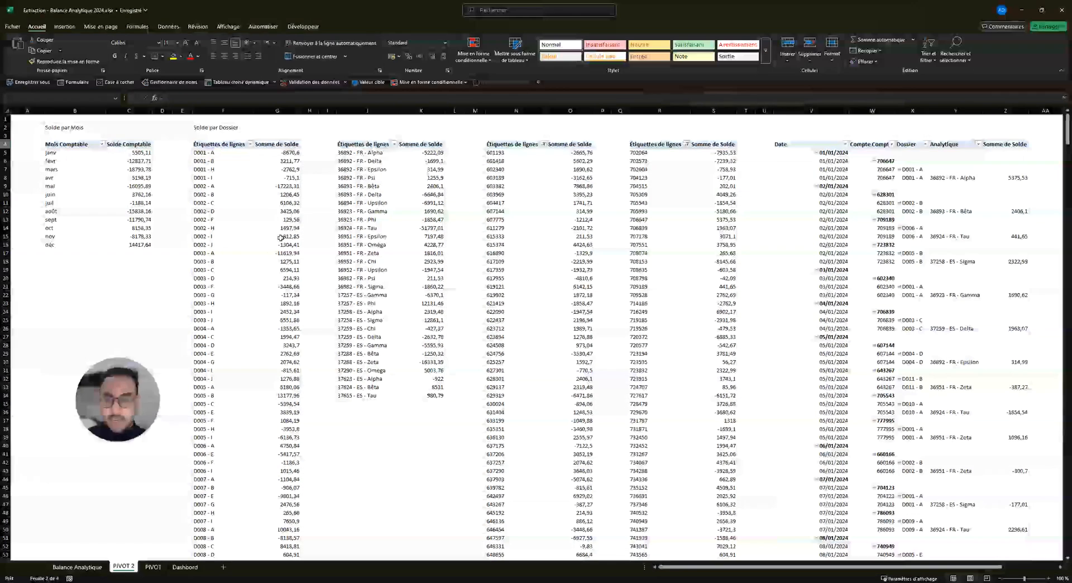
click(374, 204)
drag(237, 100, 134, 97)
key(ctrl+c)
key(Escape)
drag(752, 568, 856, 568)
click(850, 420)
click(892, 126)
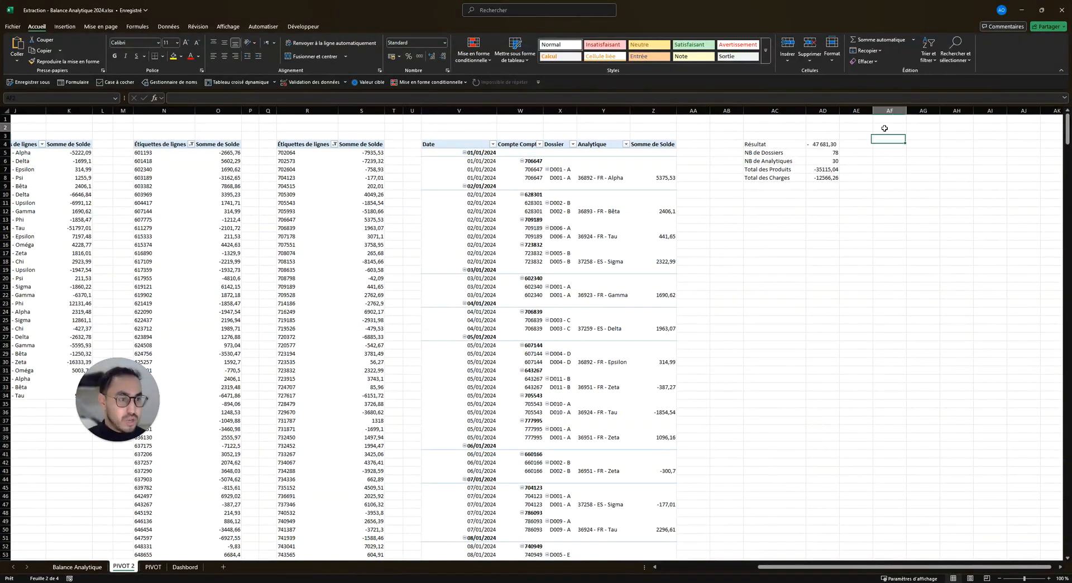
key(ctrl+v)
click(1060, 567)
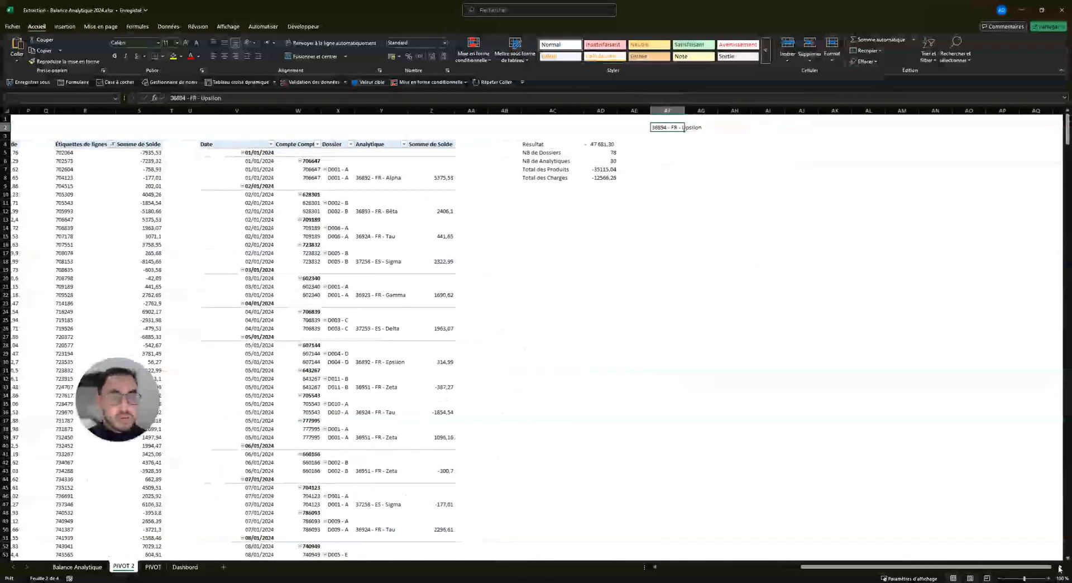
click(757, 361)
click(623, 145)
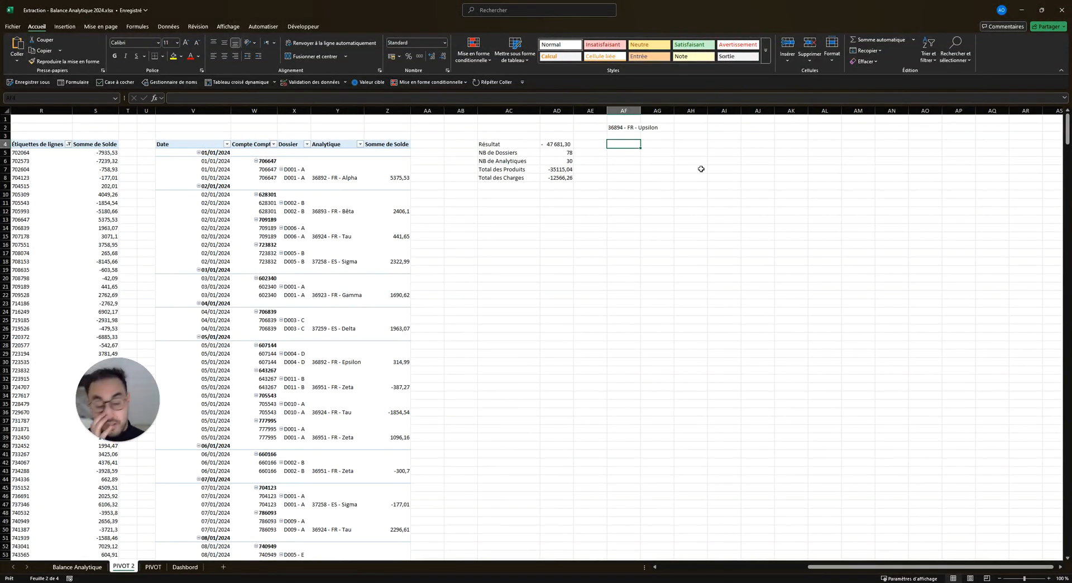
click(623, 130)
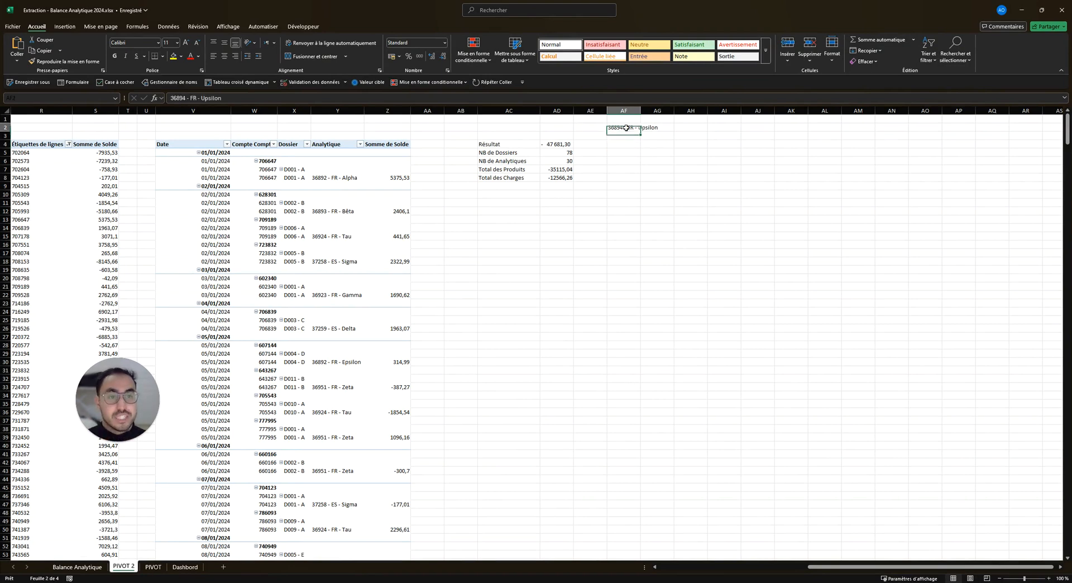
click(679, 196)
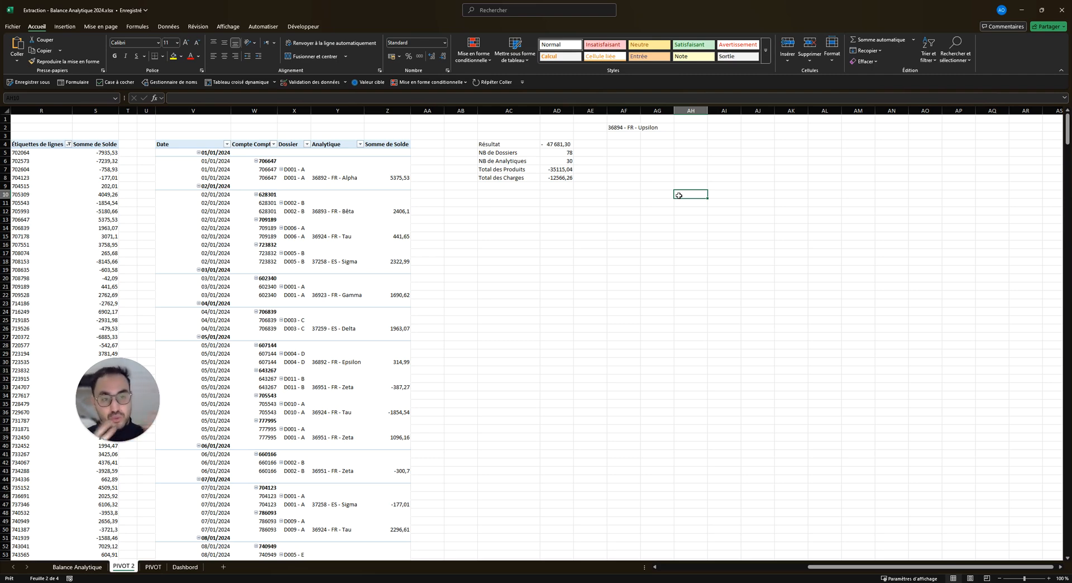
- Copy only the FR - Upsilon part of AF2's text into AG2, and widen column AF to fit its full label
click(619, 128)
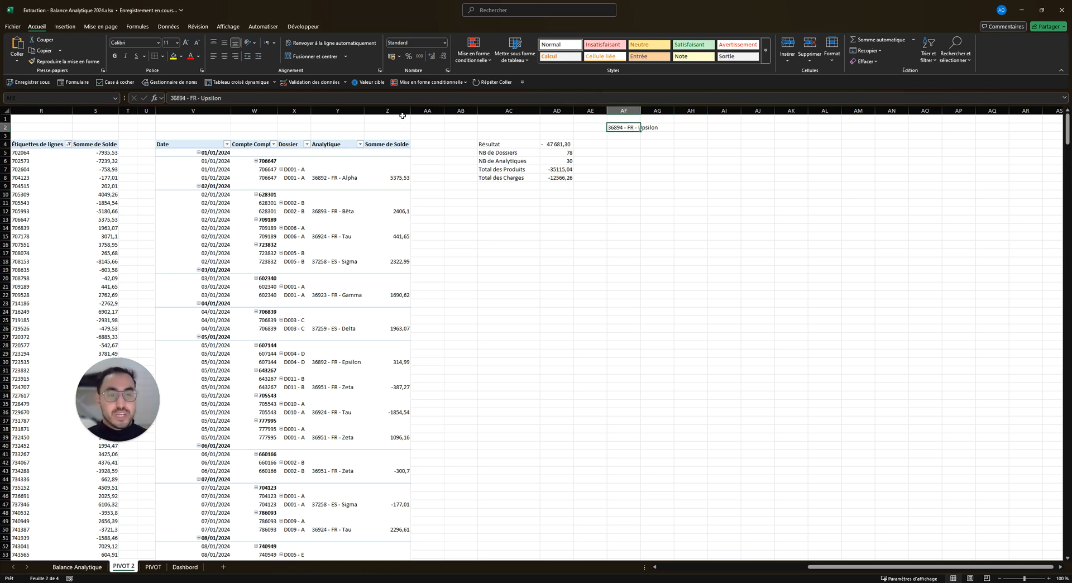
drag(190, 98, 222, 99)
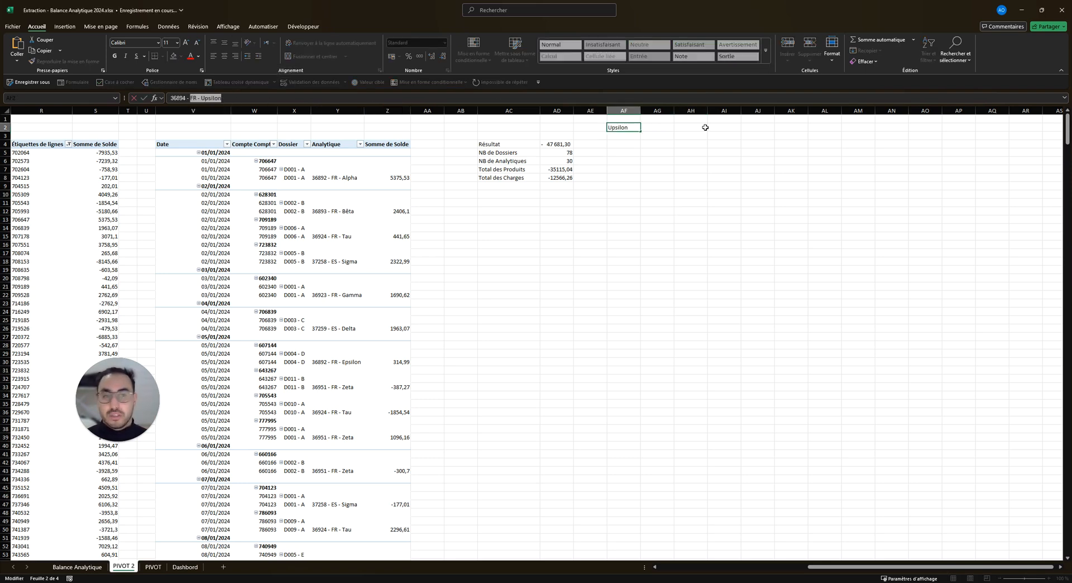
key(ctrl+c)
click(665, 128)
key(ctrl+v)
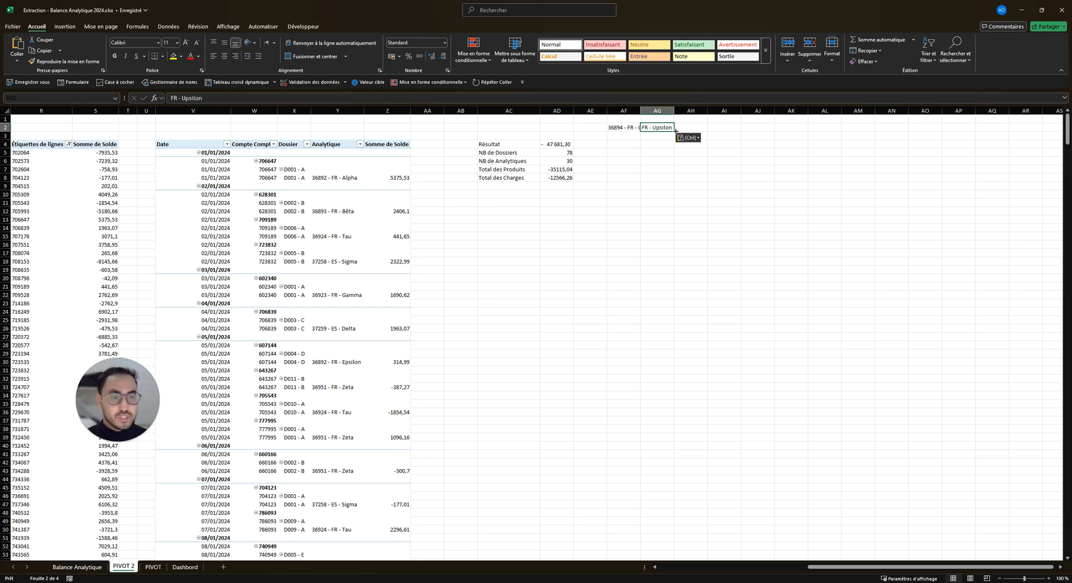
double_click(641, 111)
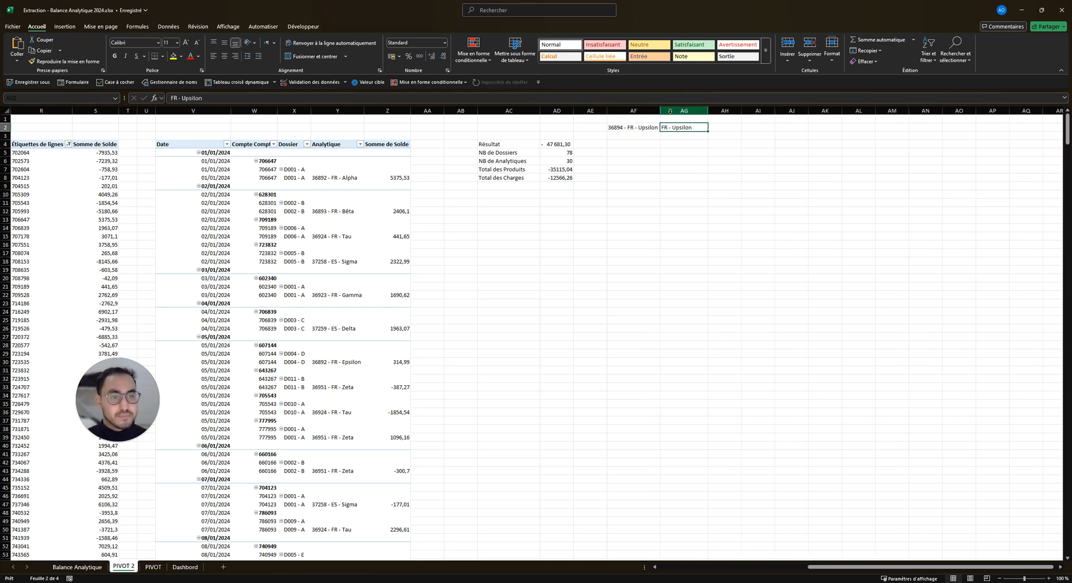
drag(660, 111, 669, 111)
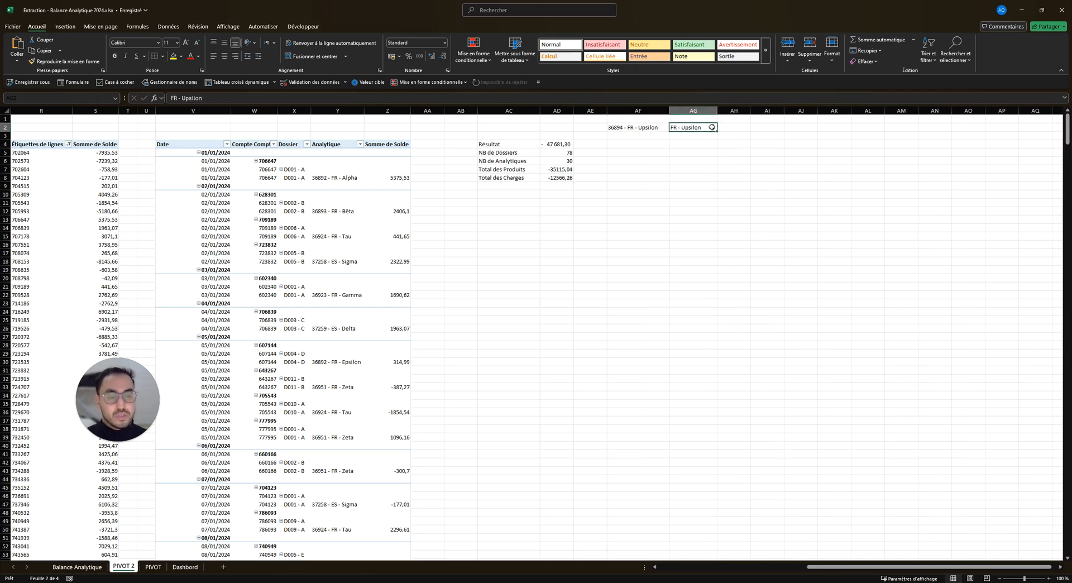
click(730, 128)
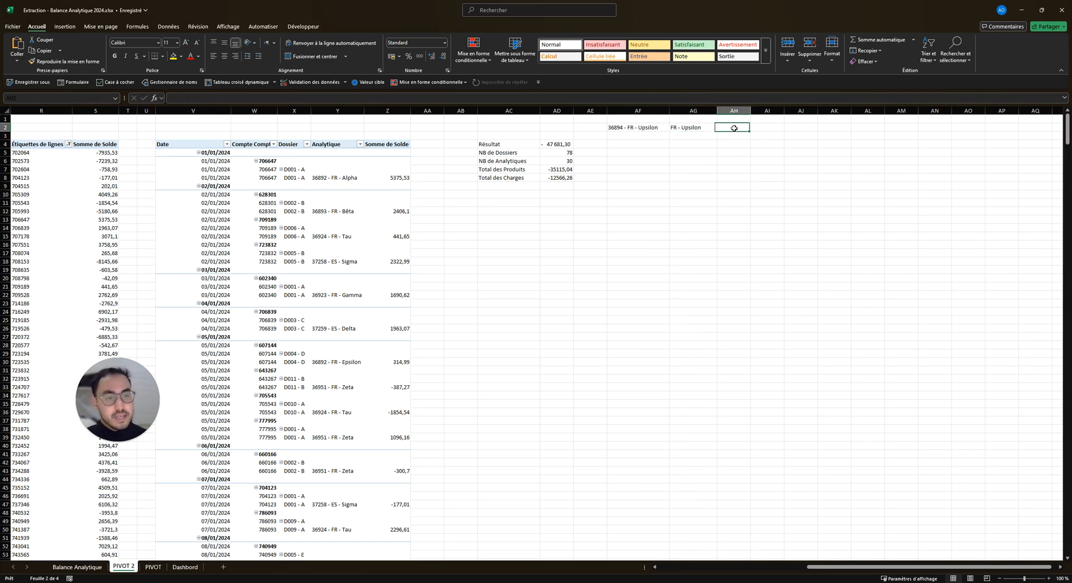
- Copy just the country code FR from AG2's text into AH2
click(660, 128)
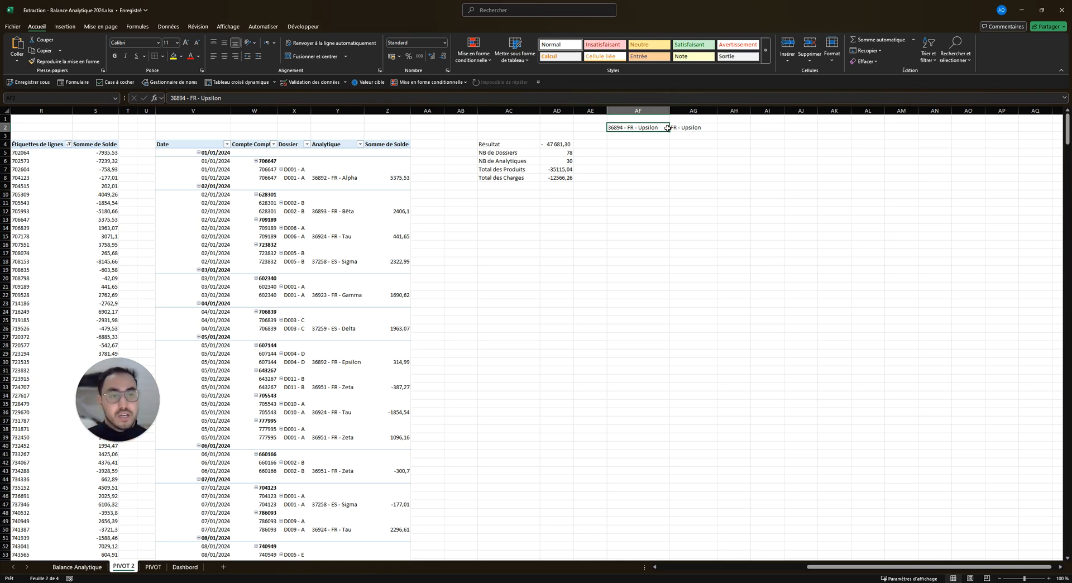
click(673, 128)
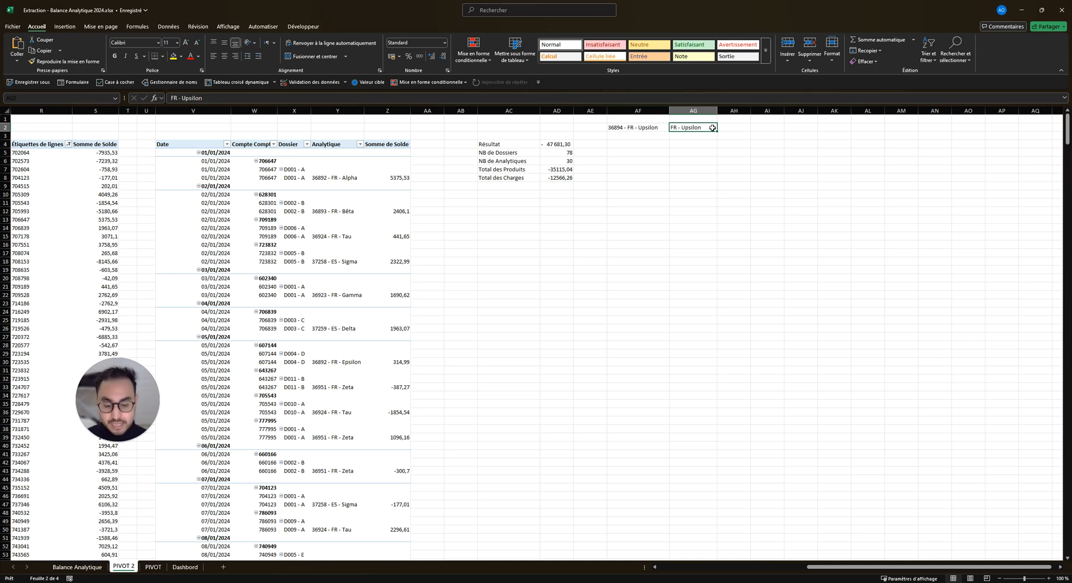
double_click(178, 98)
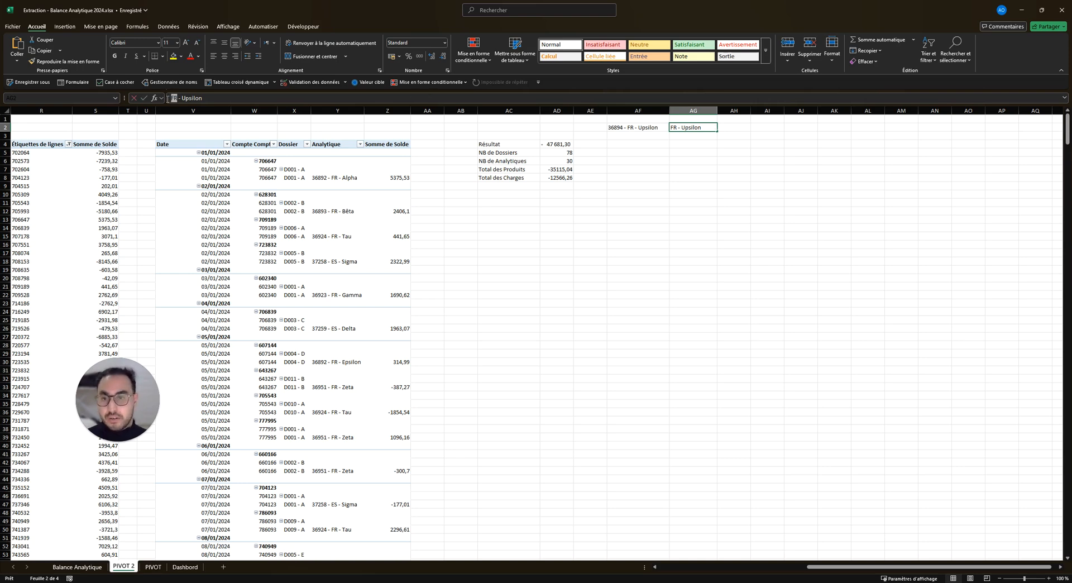
key(ctrl+c)
key(Tab)
key(ctrl+v)
key(Right)
key(Right)
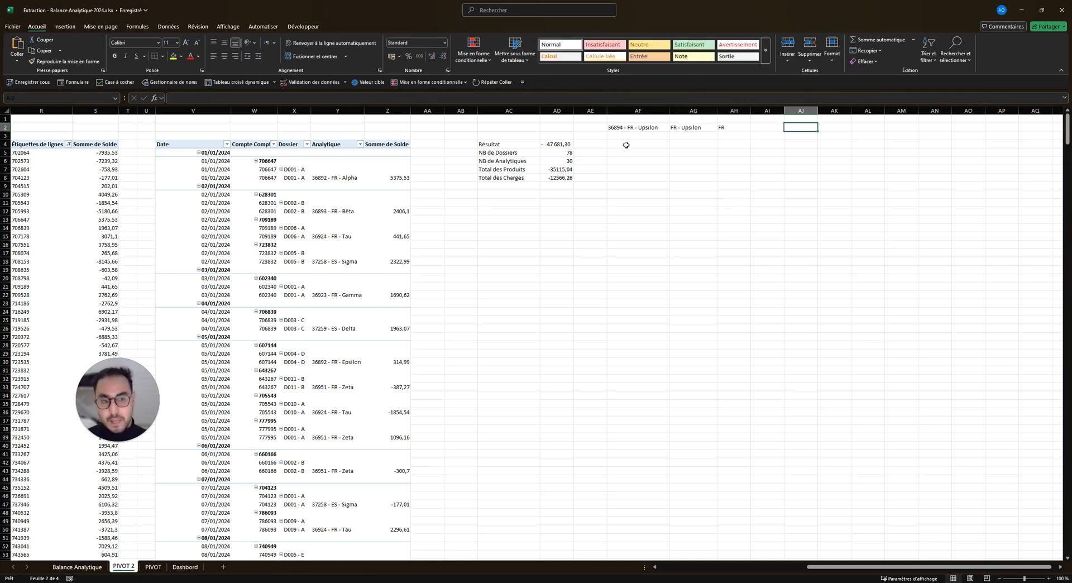
click(629, 145)
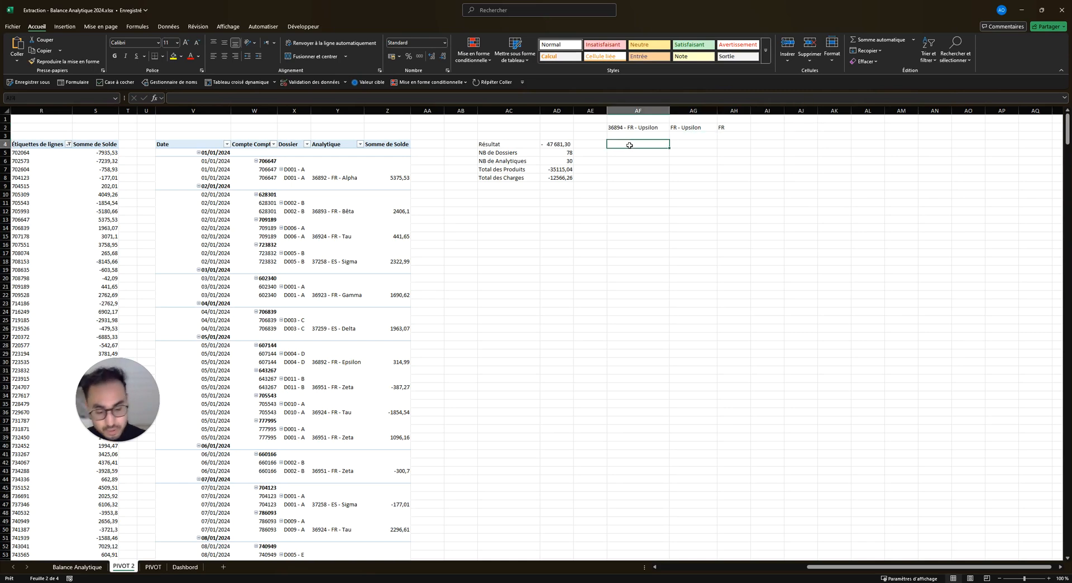
text(=)
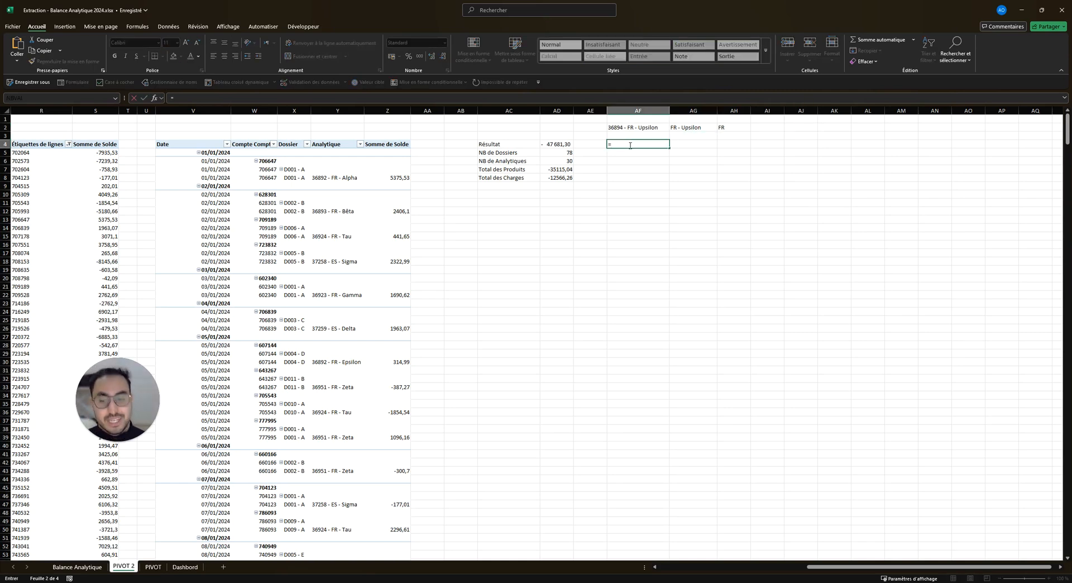
key(Escape)
click(635, 128)
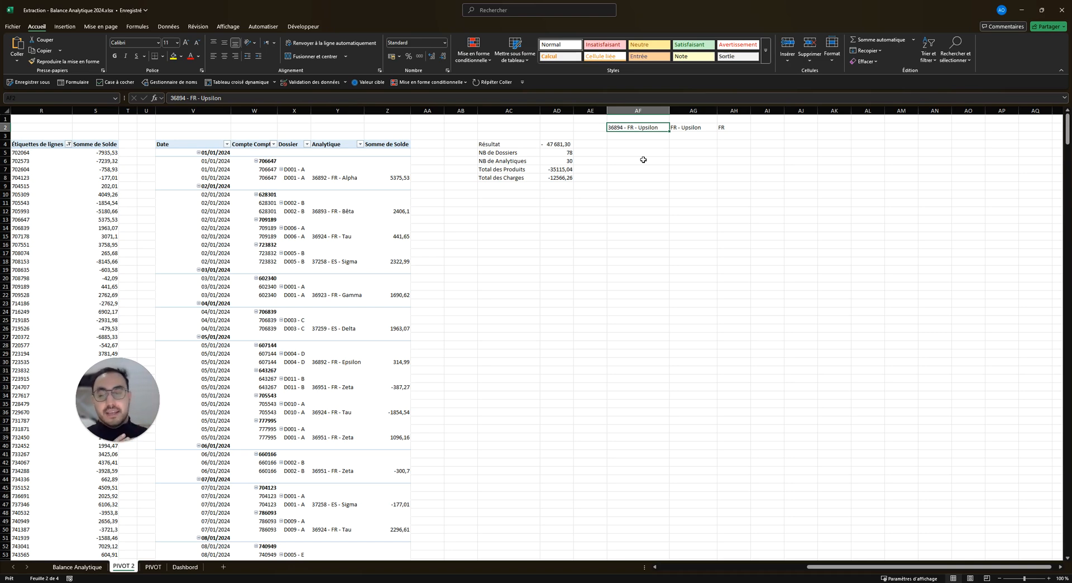
- Start a TEXTE.APRES formula in AF4 that takes the analytique pivot labels J5:J34 as its text
click(642, 145)
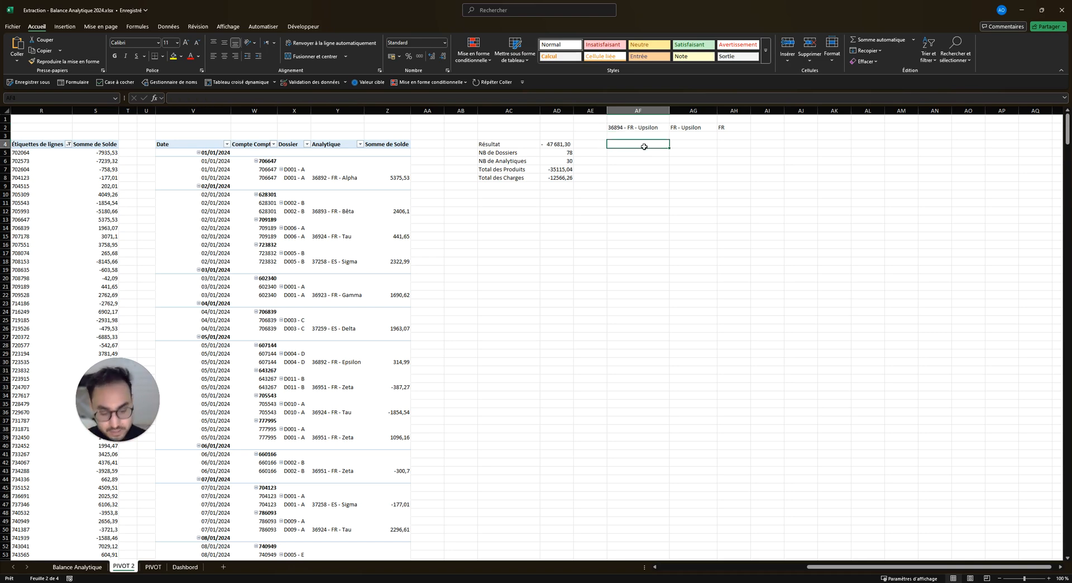
text(=te)
key(Down)
key(Down)
key(Down)
key(Down)
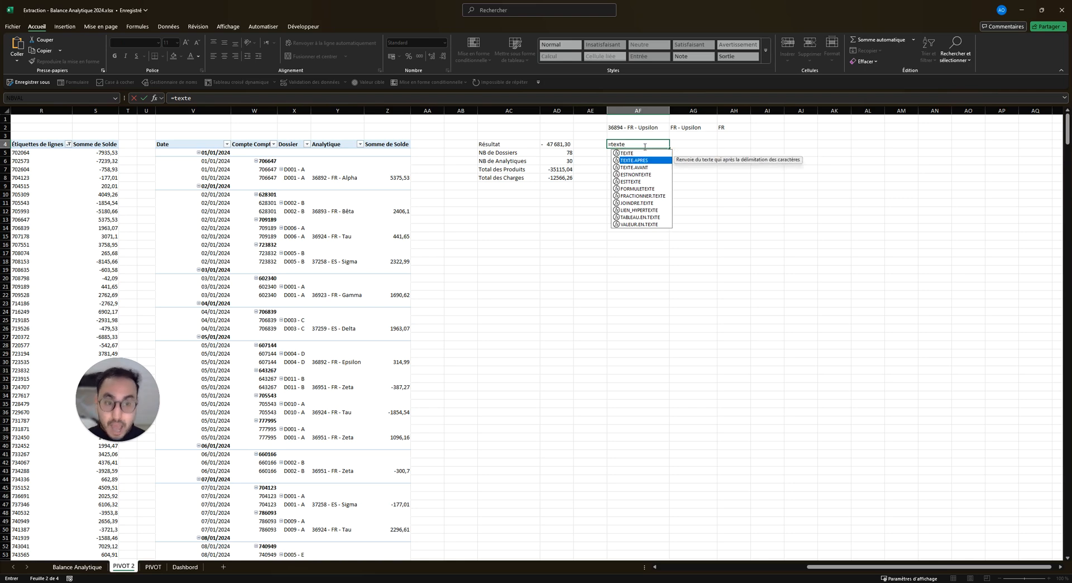
key(Tab)
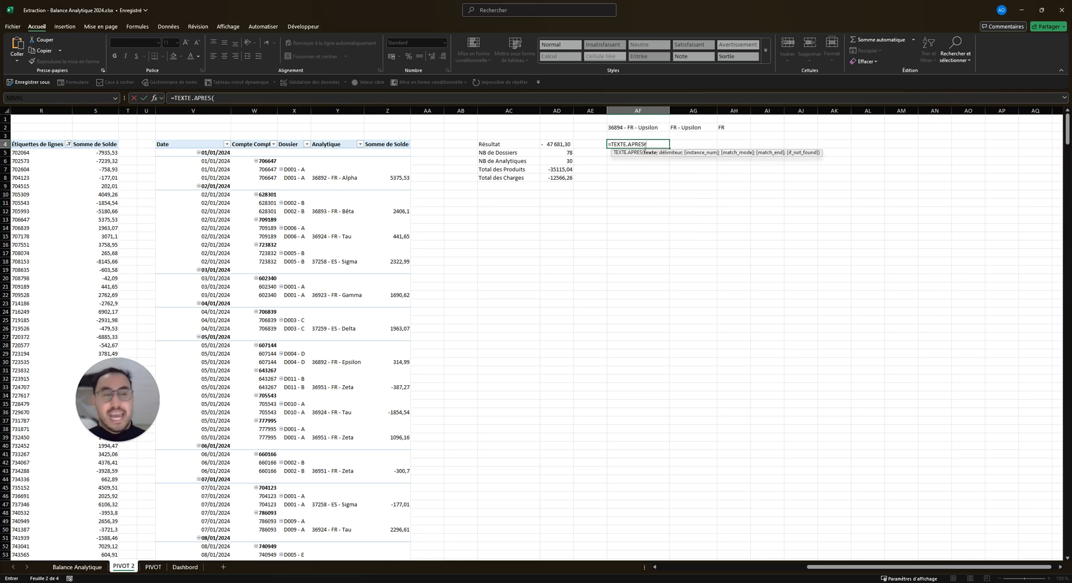
click(662, 127)
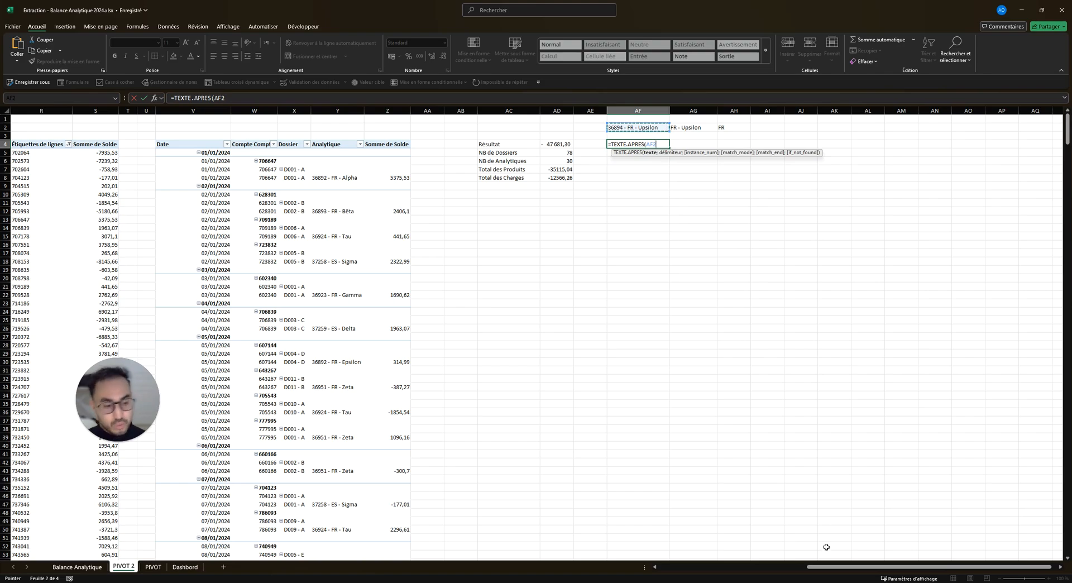
drag(825, 567, 694, 568)
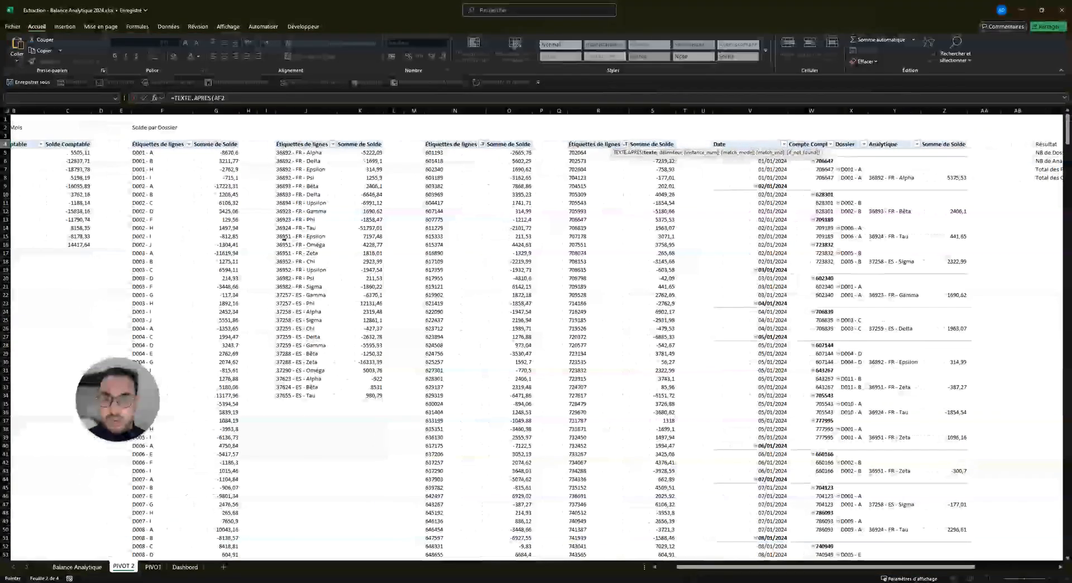
click(299, 152)
key(ctrl+shift+Down)
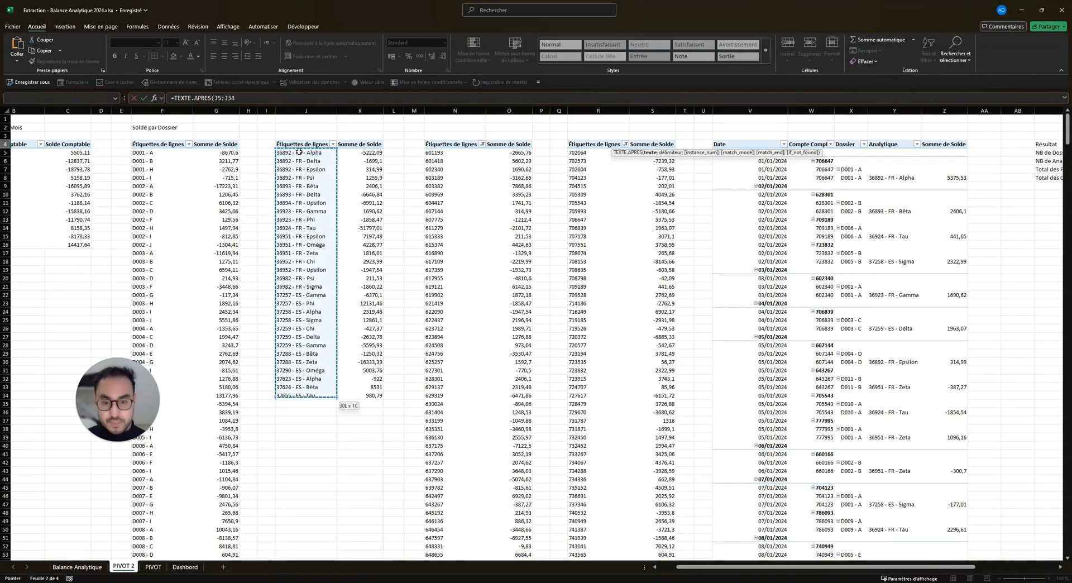
- Complete the TEXTE.APRES formula with the delimiter " - ", an empty instance number and match mode 0
click(266, 97)
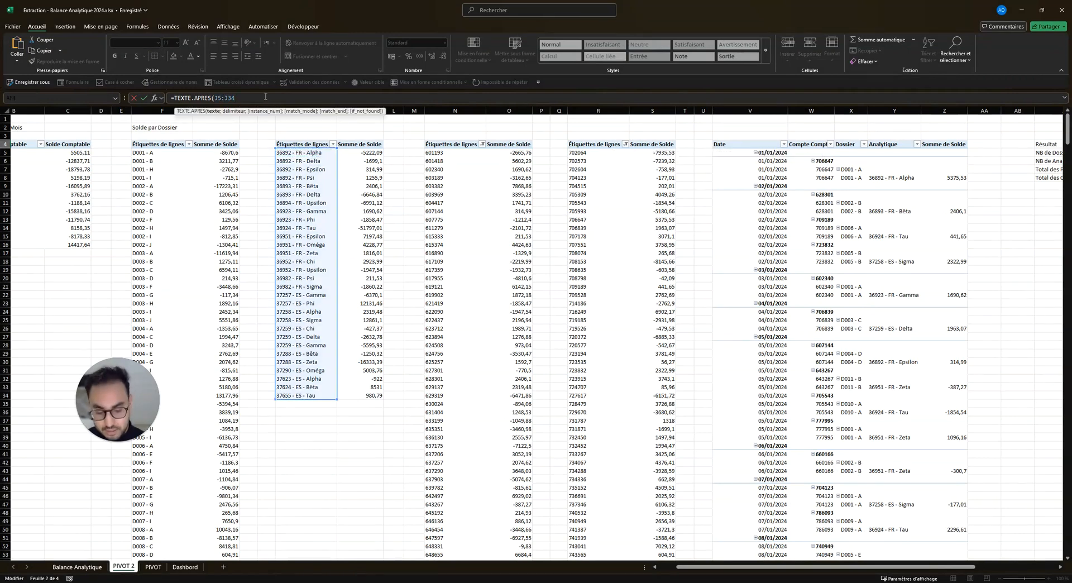
text(;)
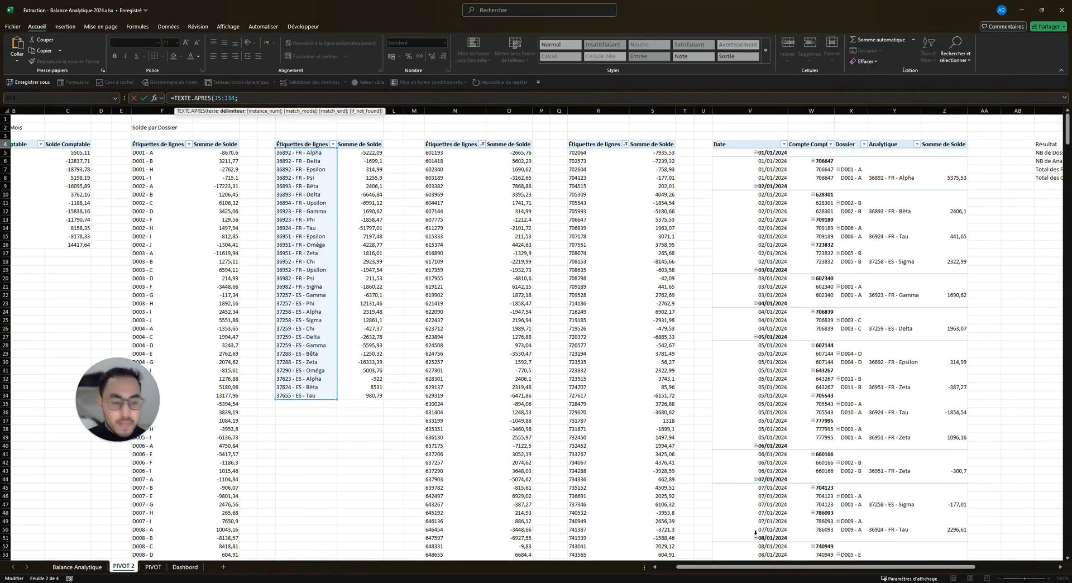
drag(729, 567, 810, 567)
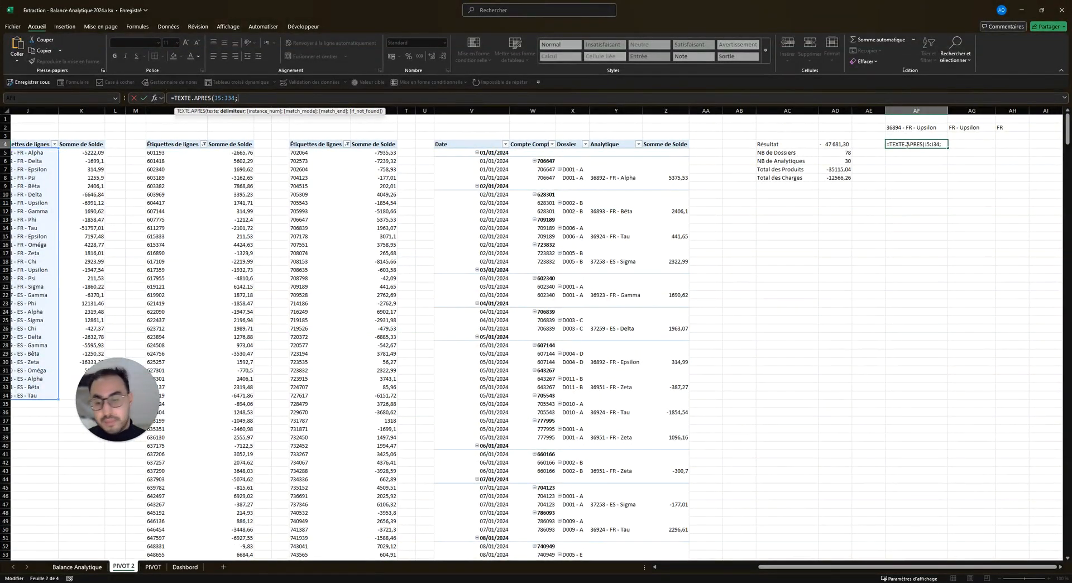
text(")
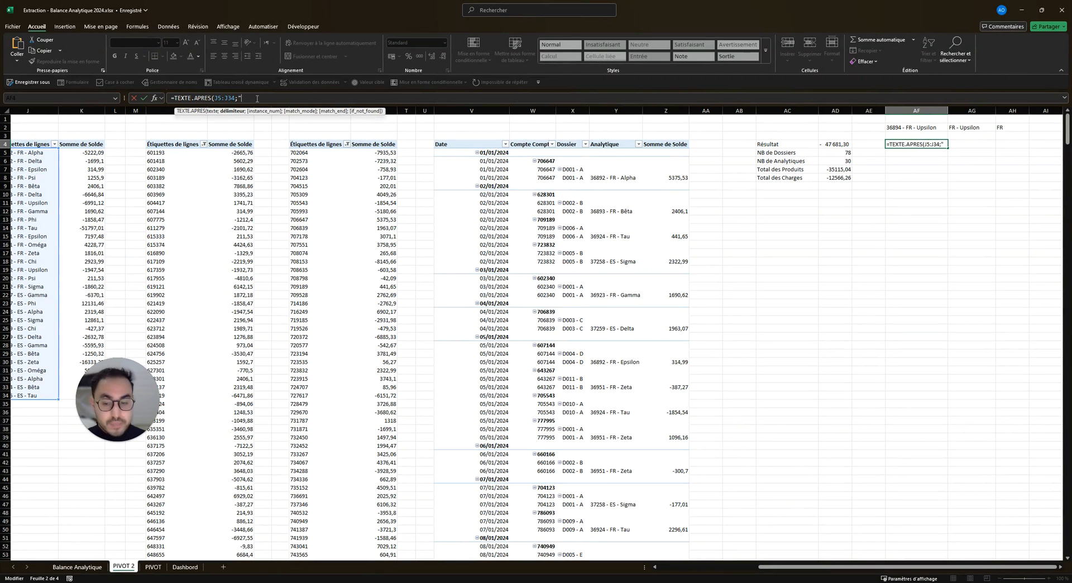
text( -)
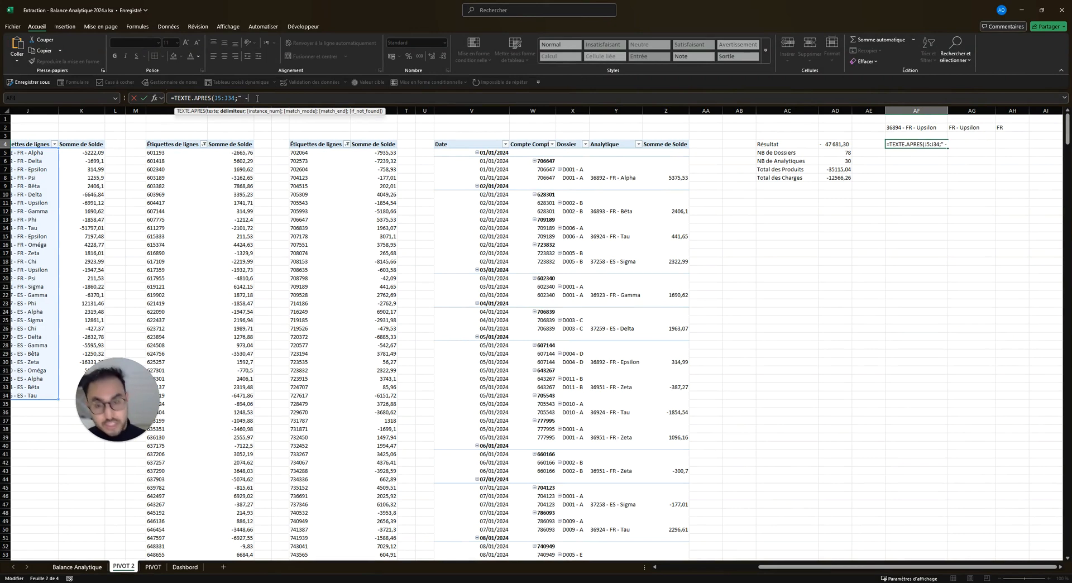
text( ";)
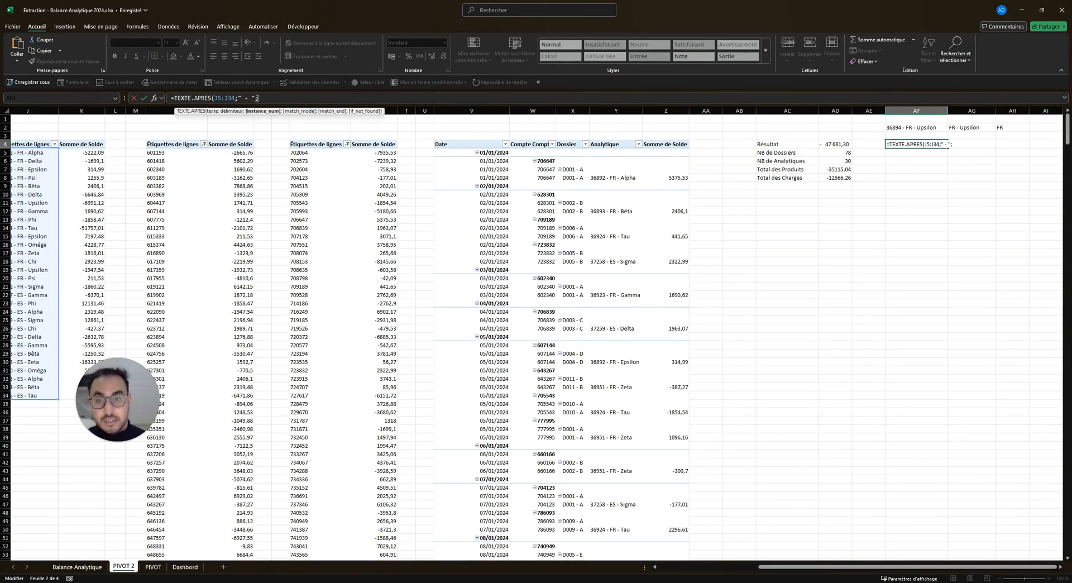
text(;0))
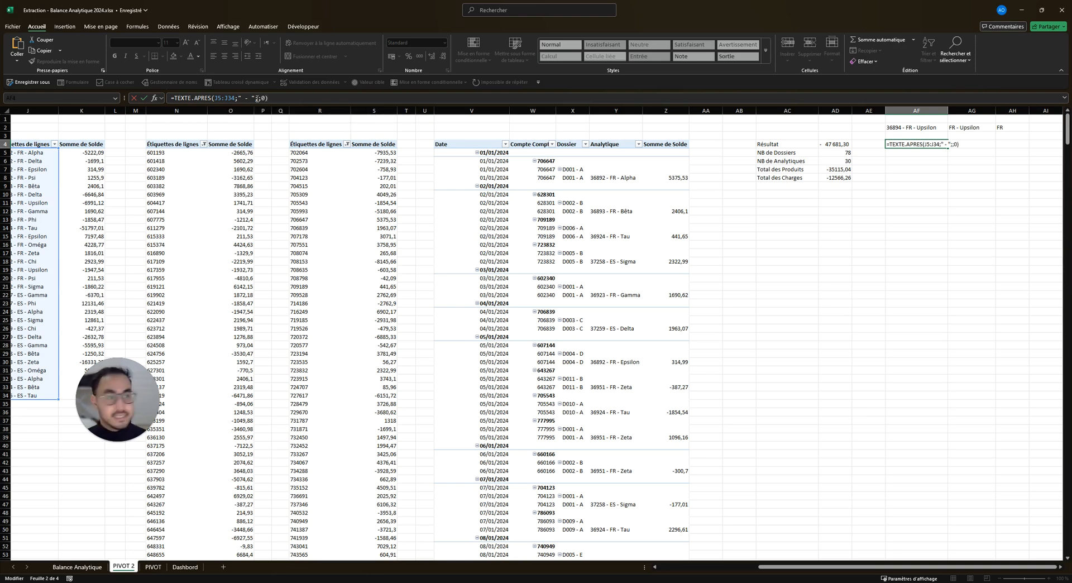
key(Return)
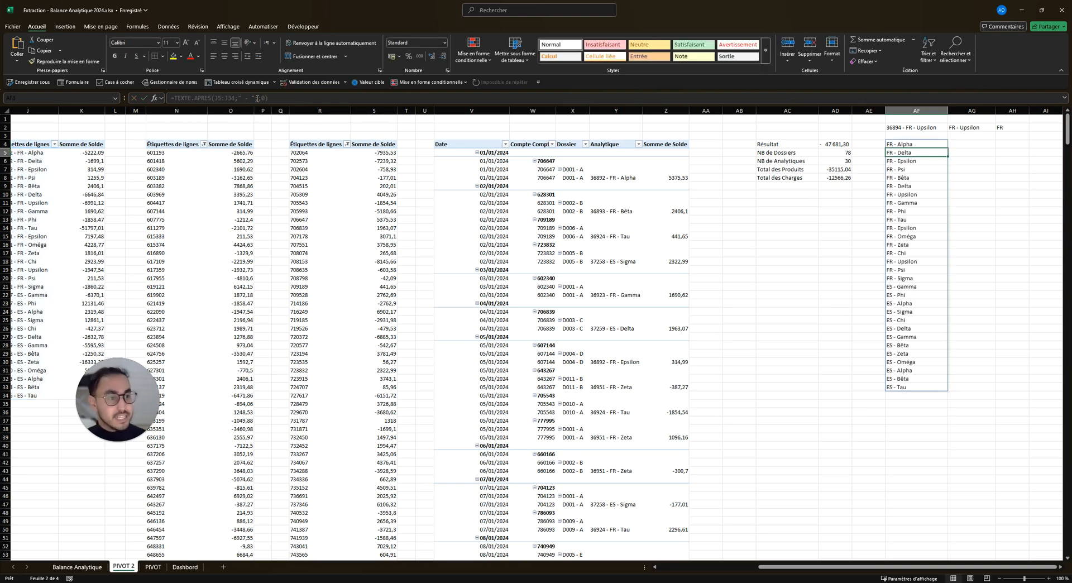
- Compare the sample texts in AG2 and AH2 with the extracted labels and the TEXTE.APRES formula in AF4
click(1061, 567)
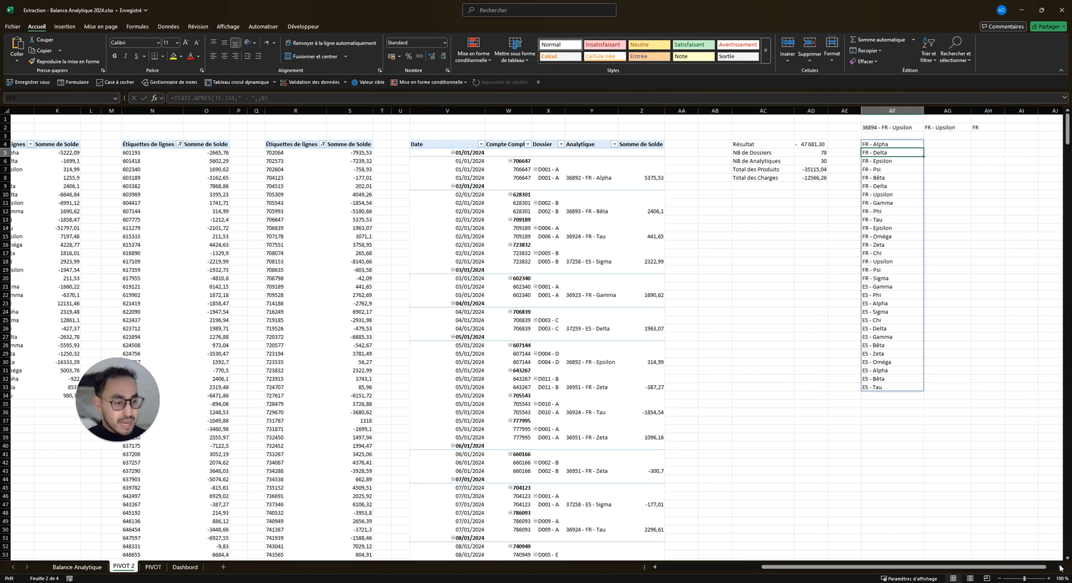
click(899, 344)
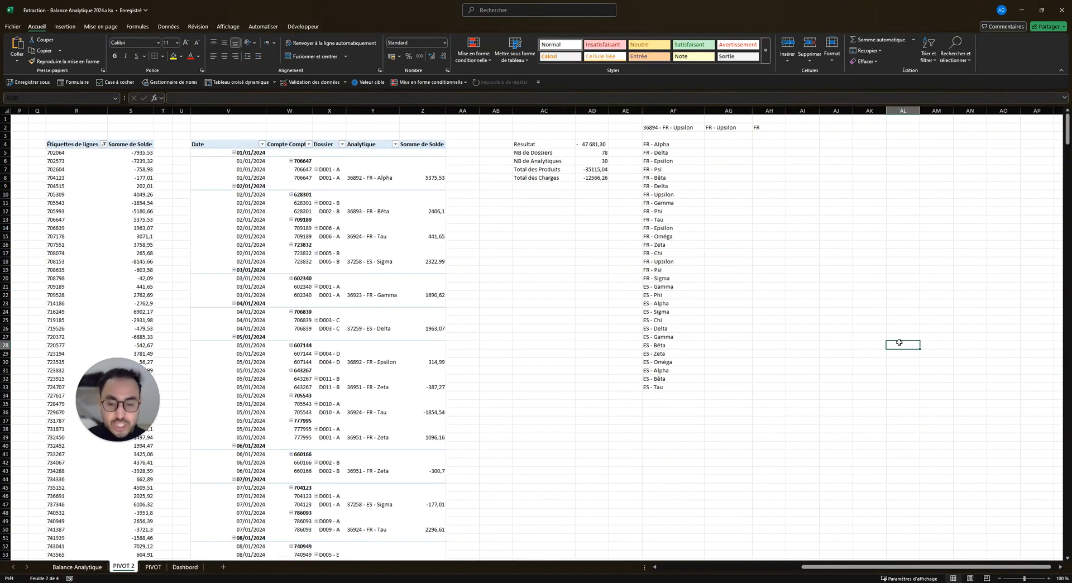
click(736, 127)
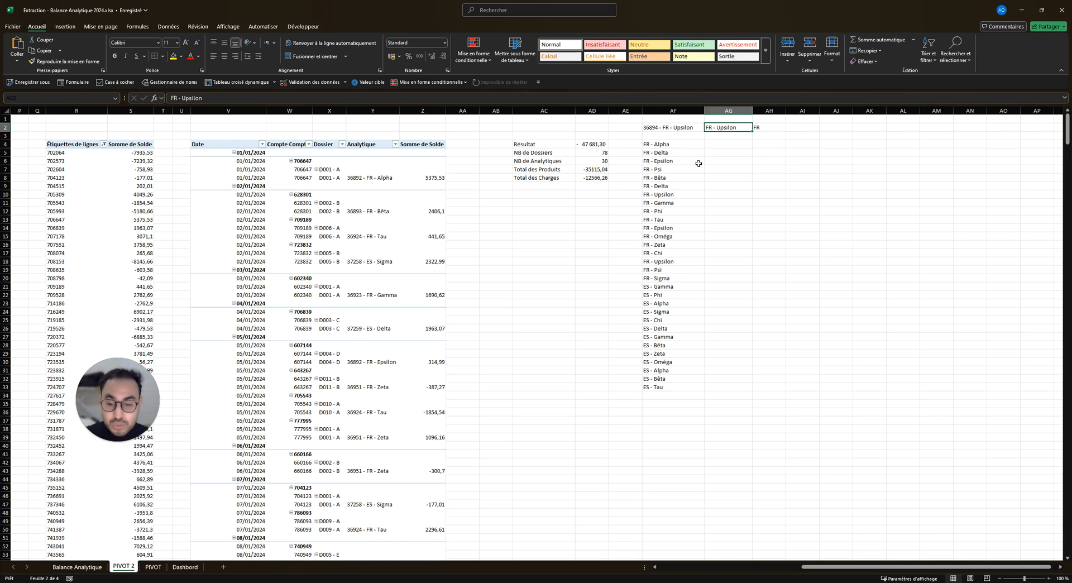
key(Right)
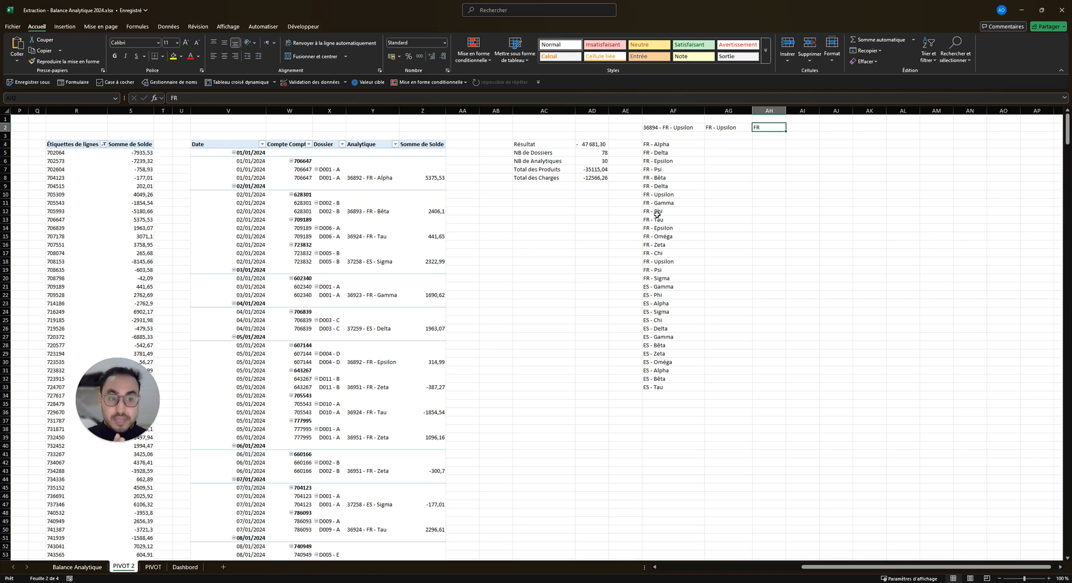
click(675, 145)
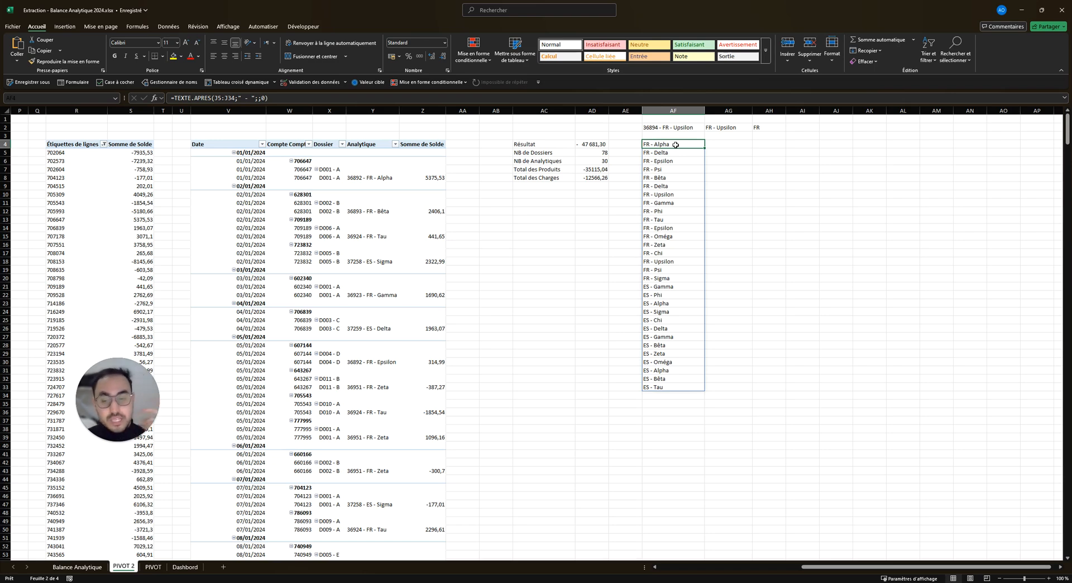
click(175, 99)
key(Escape)
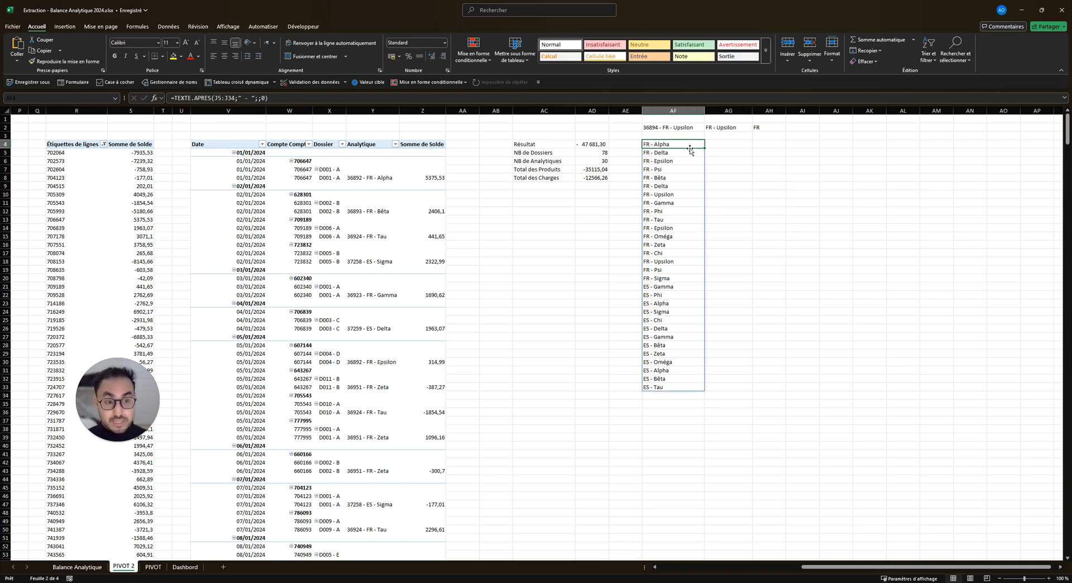
- Wrap AF4's TEXTE.APRES formula in TEXTE.AVANT with the delimiter " - ", an empty instance number and match mode 0
click(172, 97)
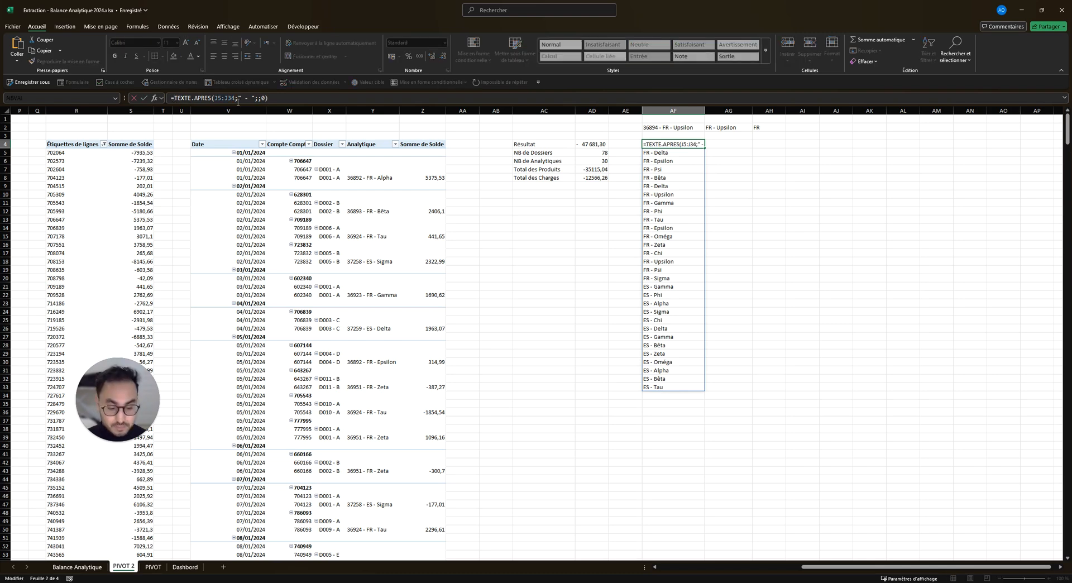
text(texte.)
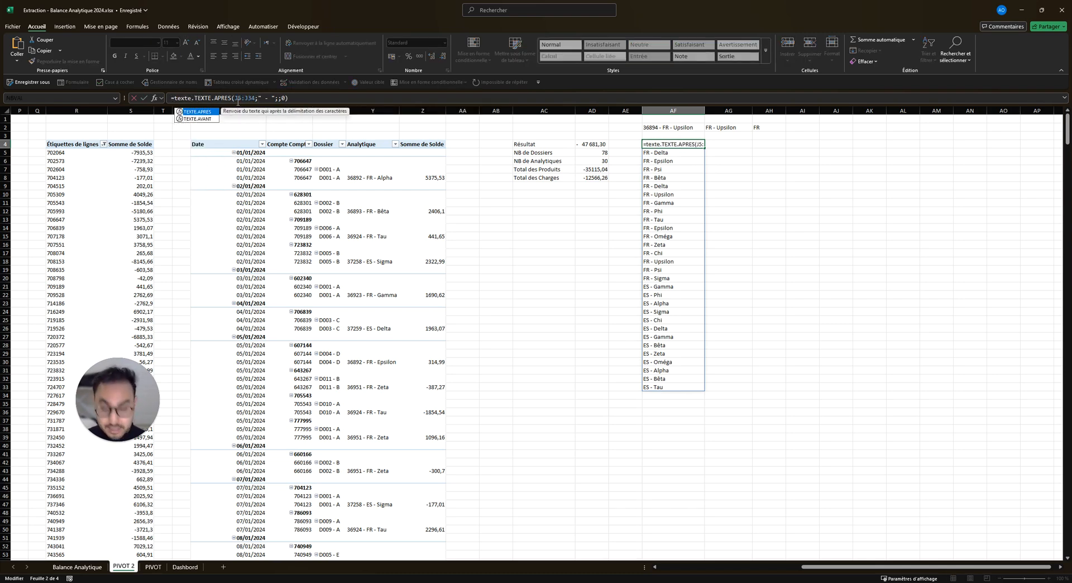
key(Down)
key(Tab)
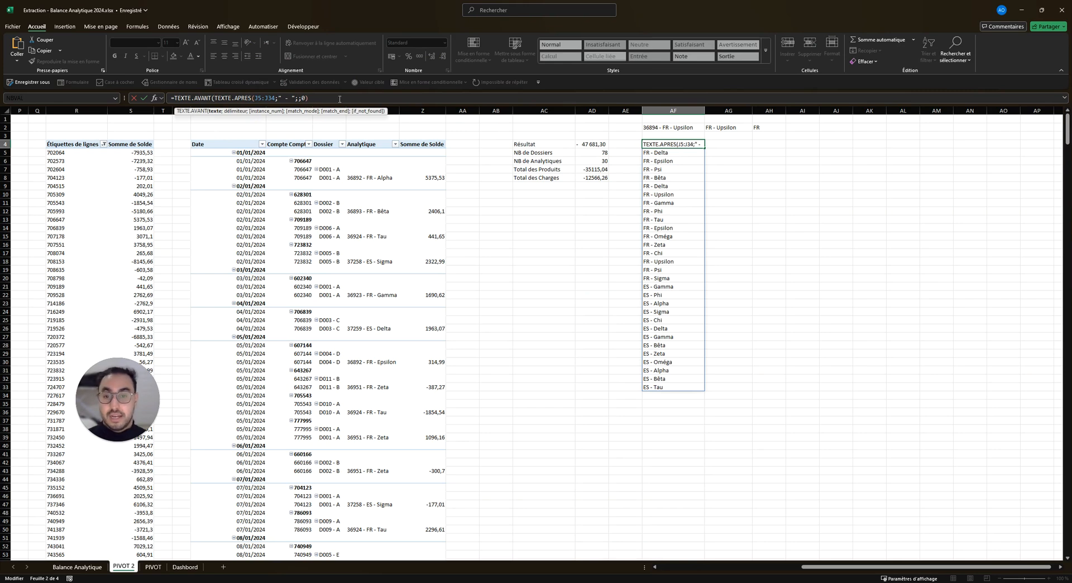
click(339, 99)
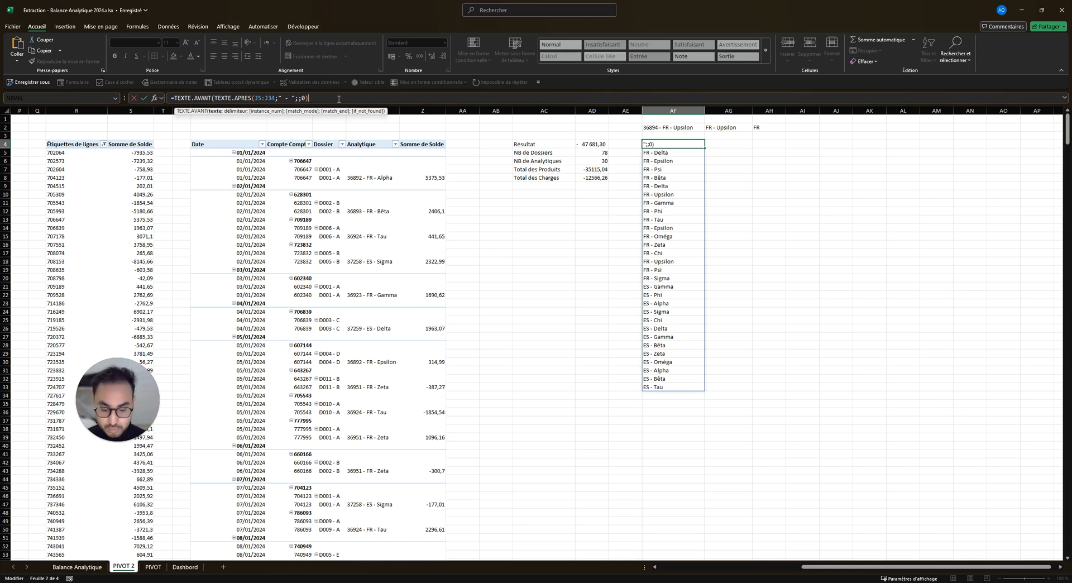
text(;" - ")
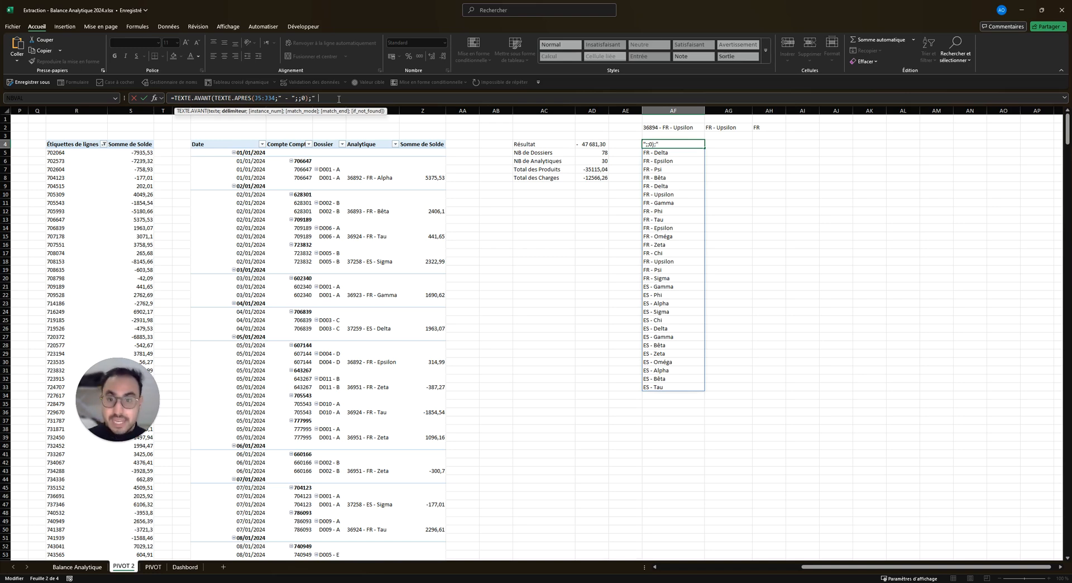
text(;;0))
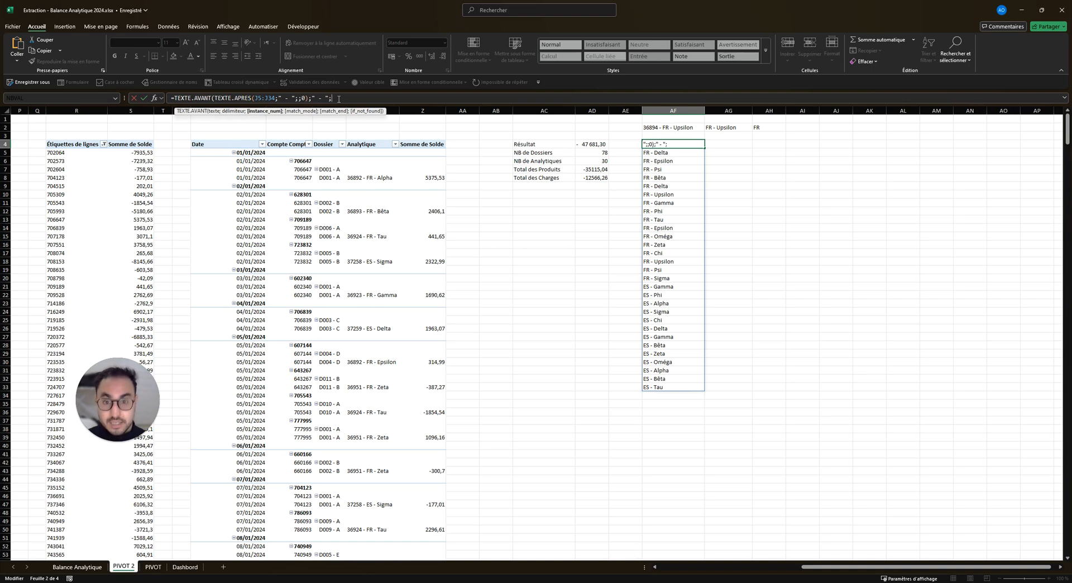
key(Return)
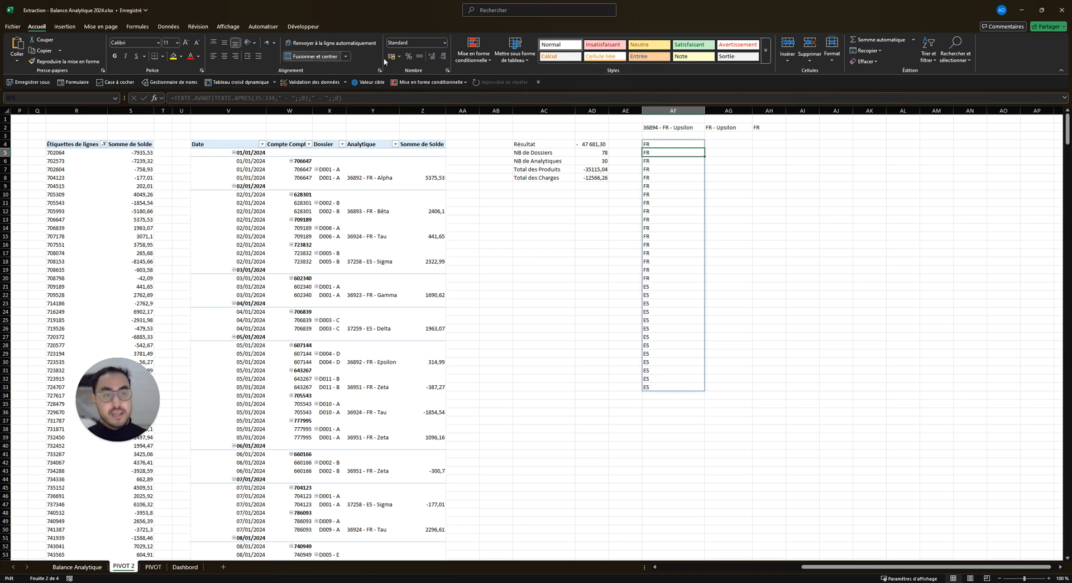
click(910, 233)
- Wrap the whole TEXTE.AVANT formula in AF4 in UNIQUE so each country code is listed only once
click(687, 142)
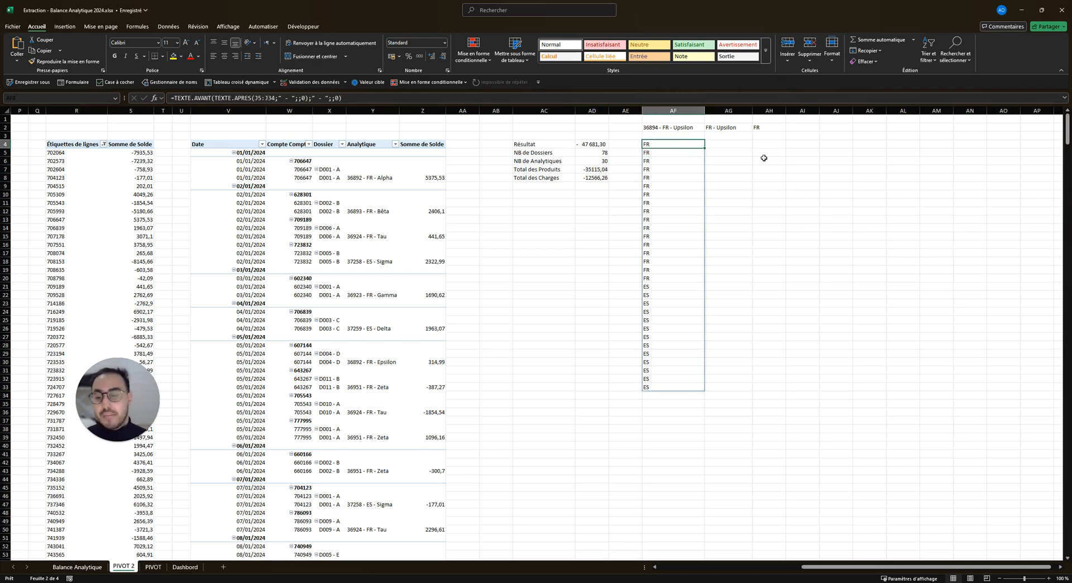
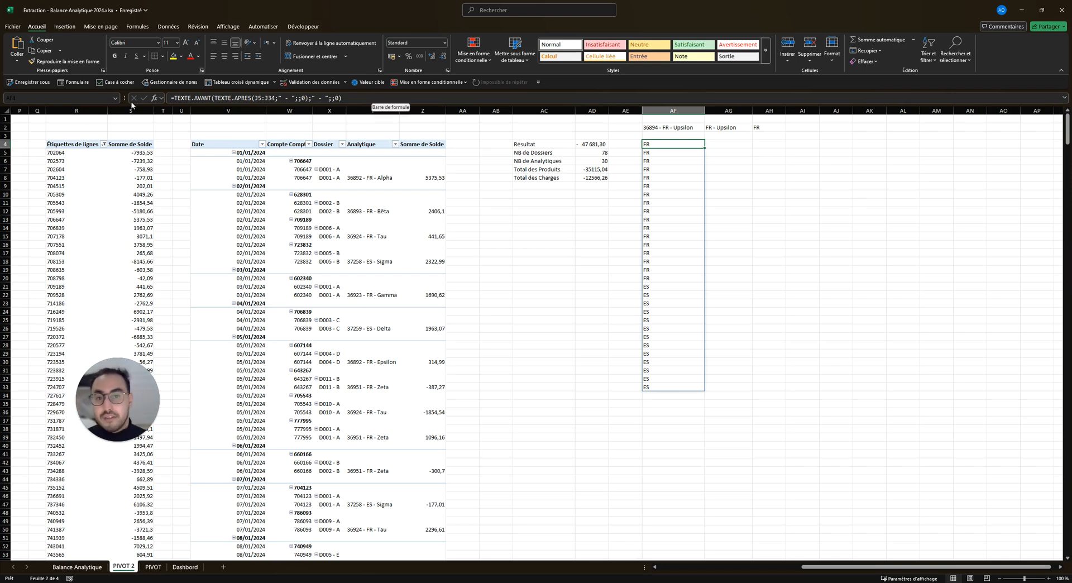
click(173, 98)
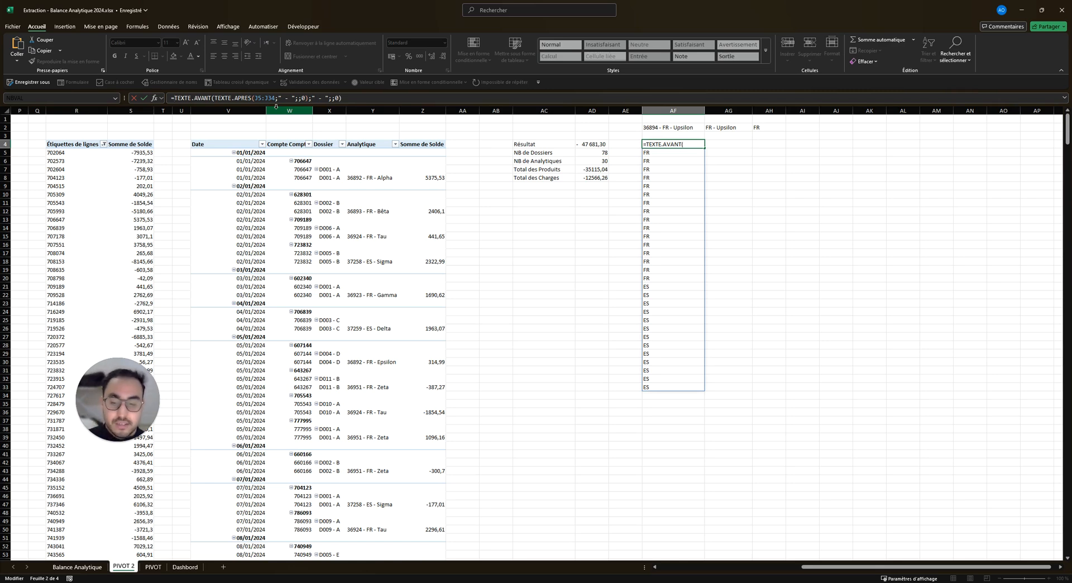
text(UNIQUE()
click(377, 98)
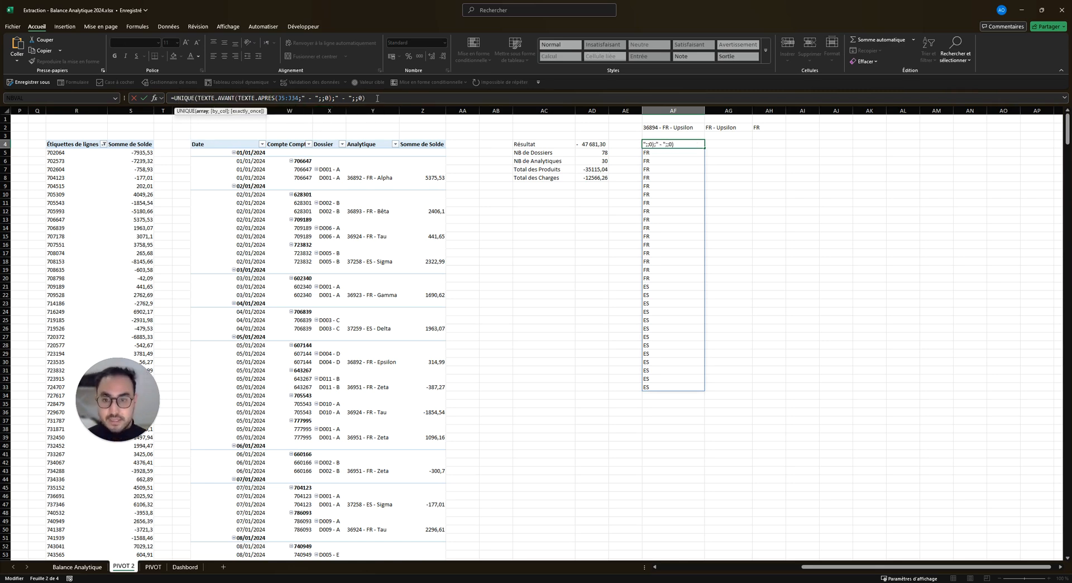
text())
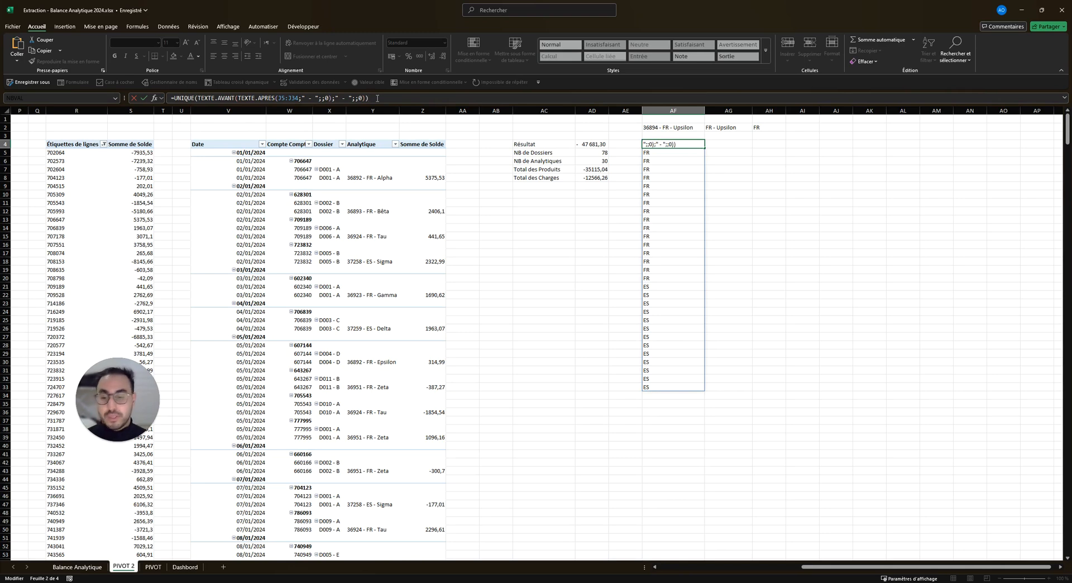
key(Return)
click(921, 234)
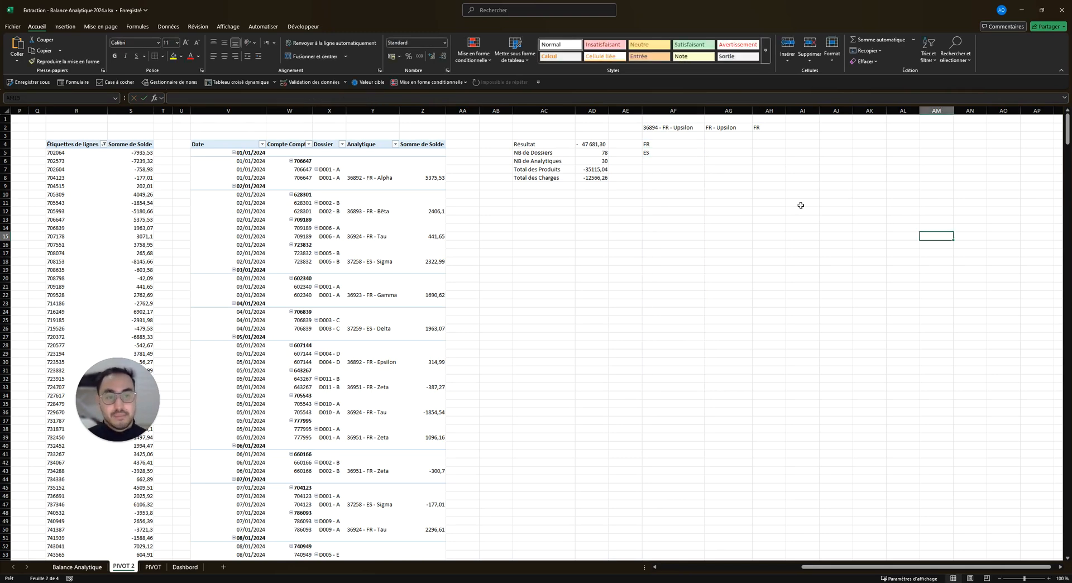
click(674, 149)
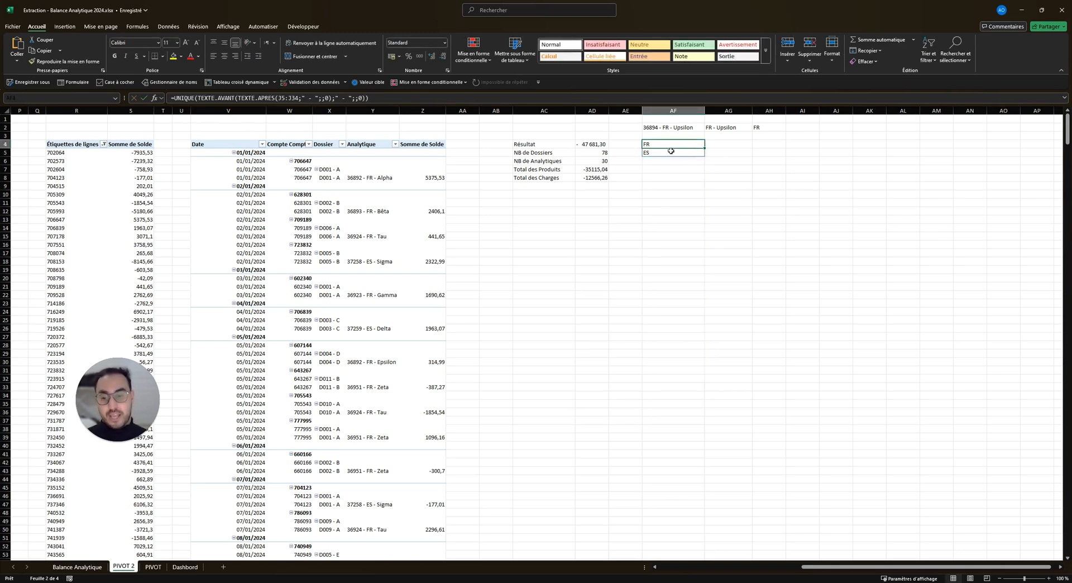
click(691, 169)
click(695, 154)
click(720, 146)
drag(673, 145, 676, 152)
click(762, 144)
click(714, 146)
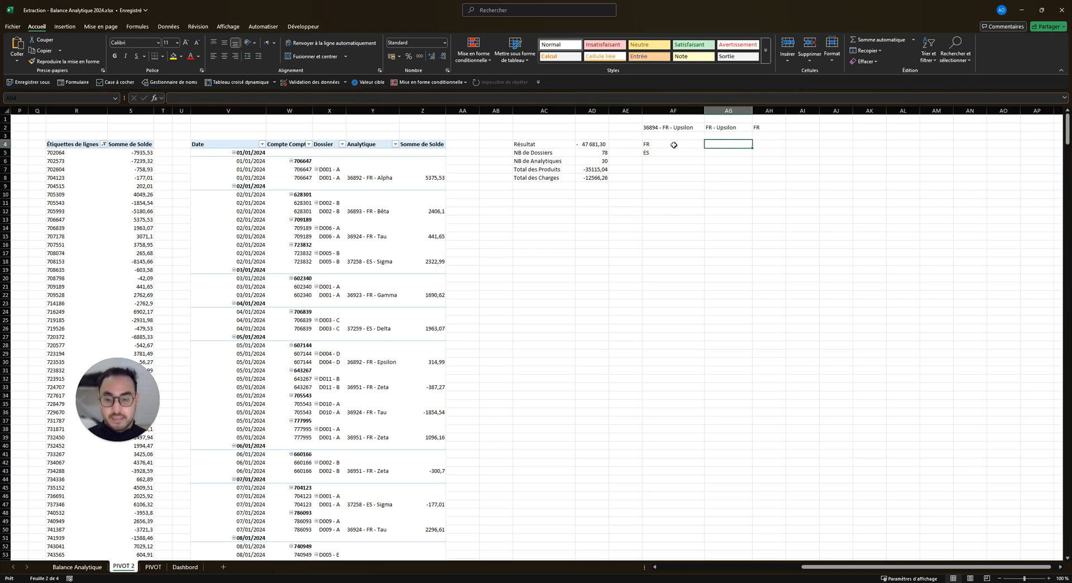
click(672, 147)
click(711, 154)
click(691, 145)
click(709, 146)
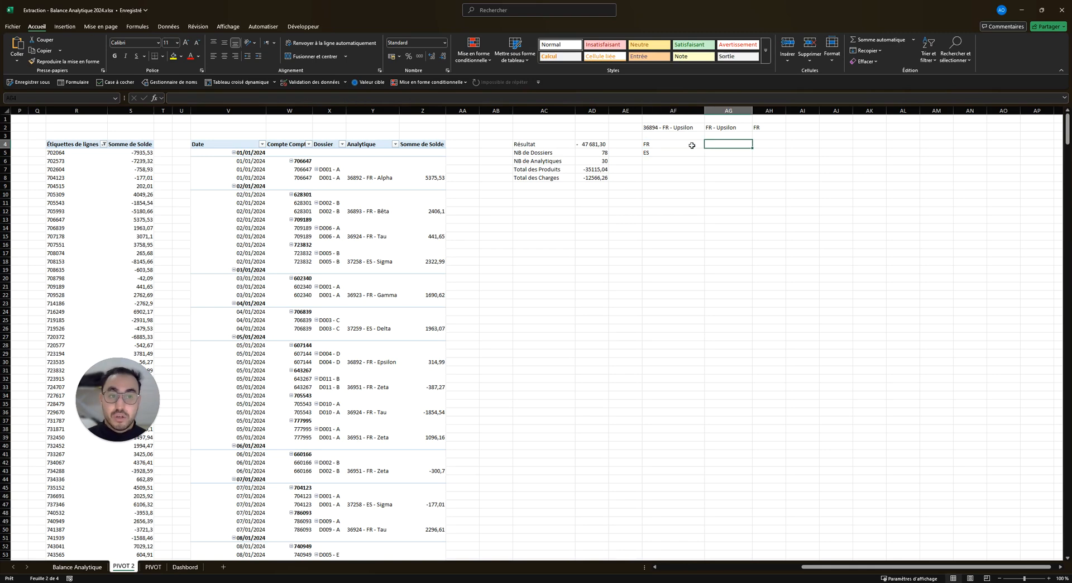
- Move the UNIQUE country-code formula from AF4 down to AF5 and open the emptied AF4 for entry
click(691, 146)
click(685, 137)
drag(682, 145, 683, 162)
click(684, 147)
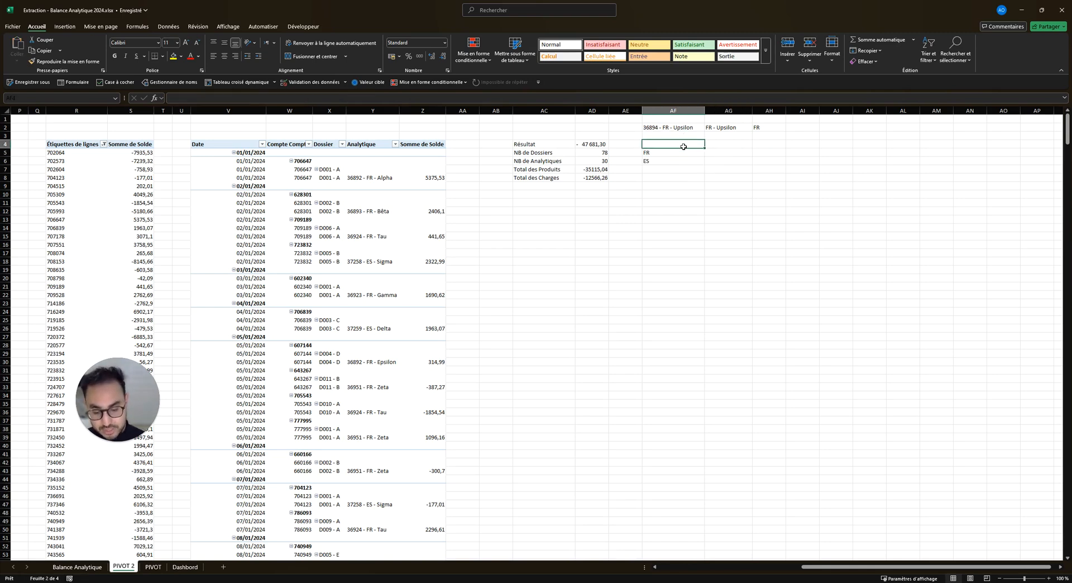
double_click(683, 147)
text(C)
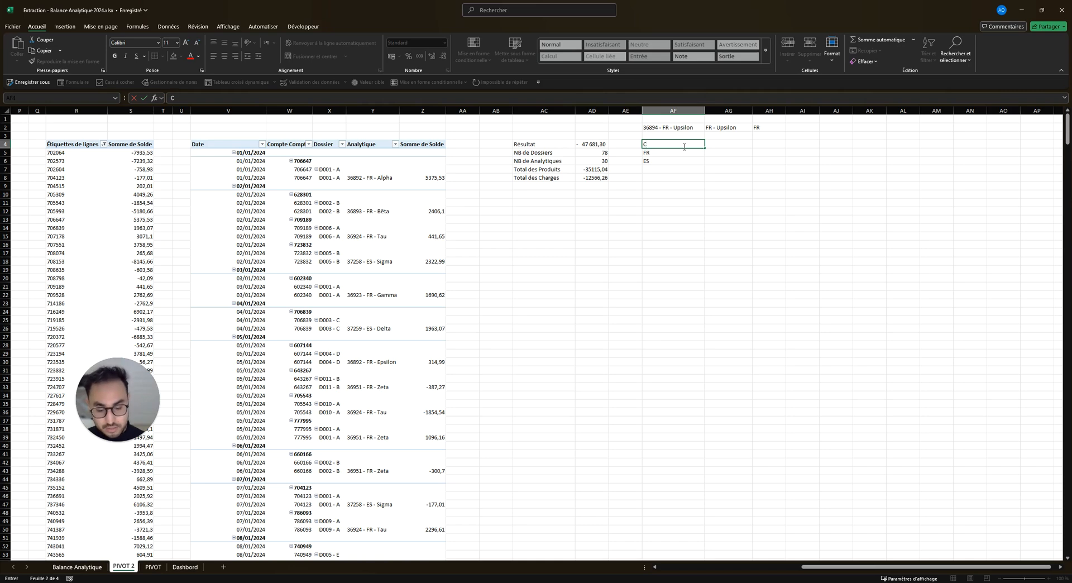
text(ountry)
key(BackSpace)
key(BackSpace)
key(BackSpace)
key(BackSpace)
key(BackSpace)
key(BackSpace)
key(BackSpace)
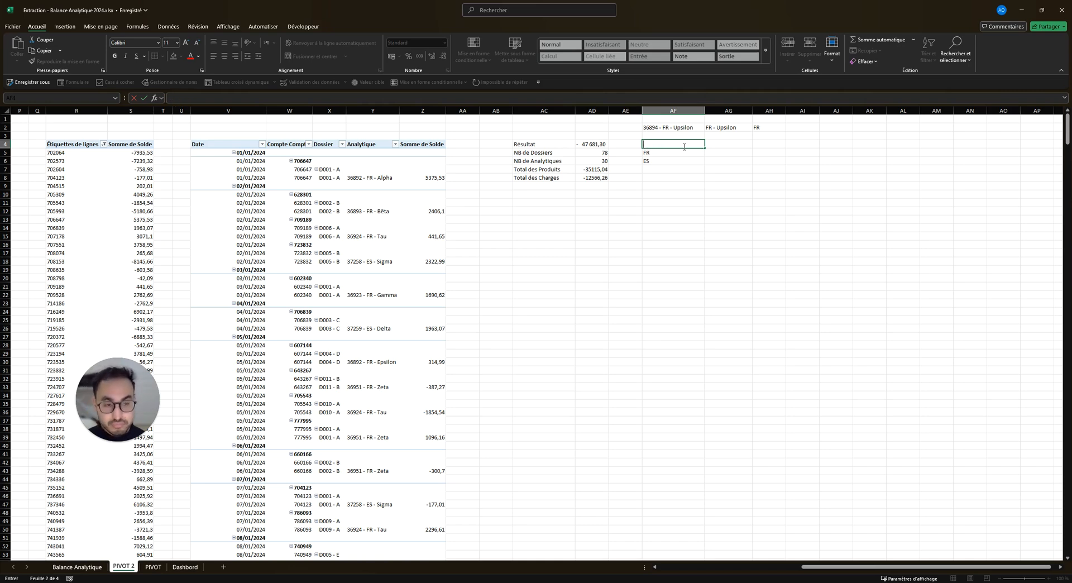
- Enter the headers Pays in AF4 and Resultat in AG4 above the country-code list
text(Pays)
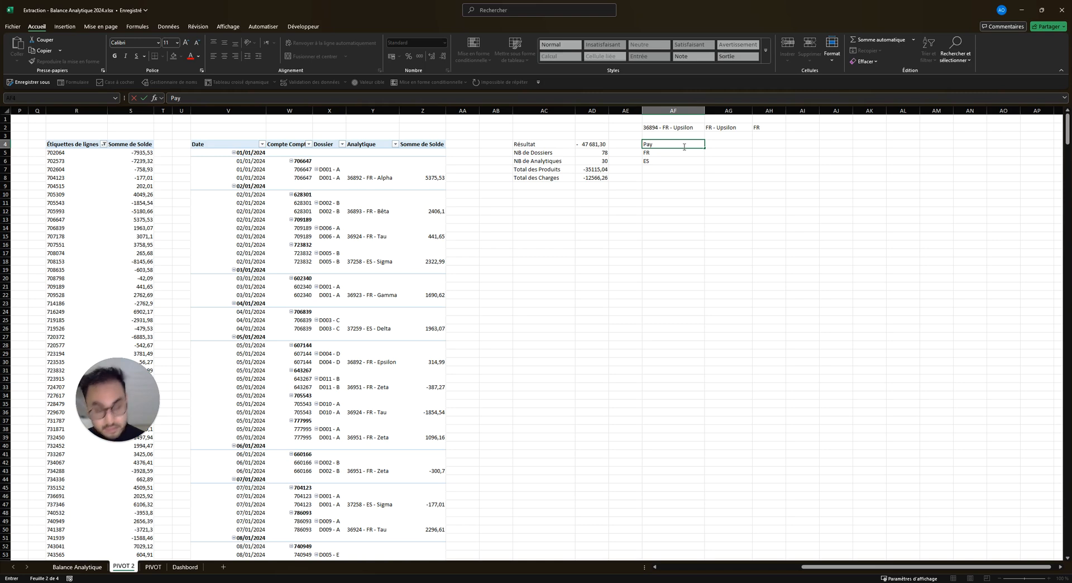
key(Tab)
text(Resultat)
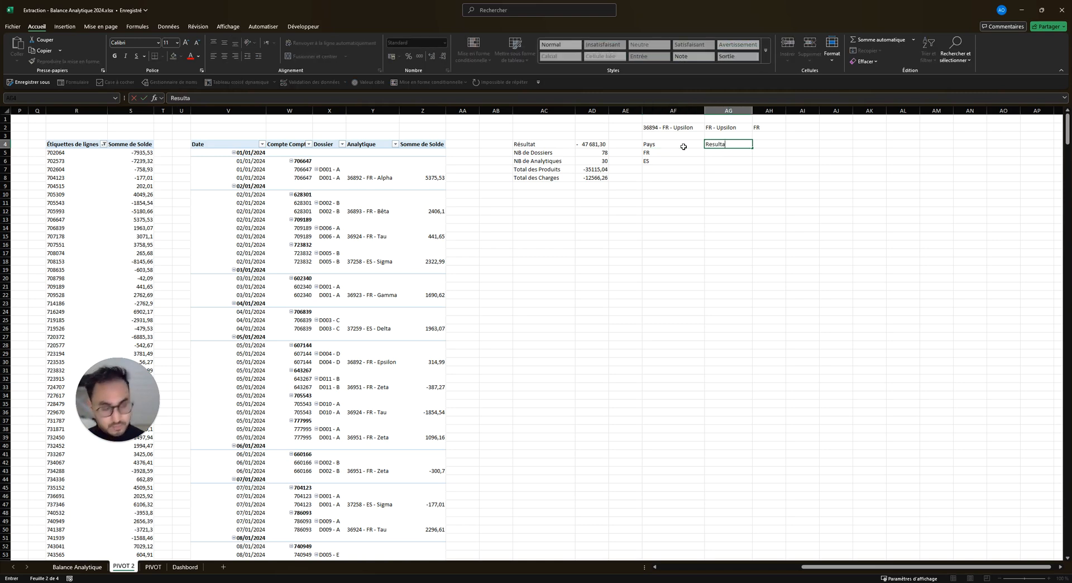
key(Return)
- Start a SOMME.SI formula in AG5 that takes the analytique pivot labels J5:J34 as its range
drag(684, 146, 720, 156)
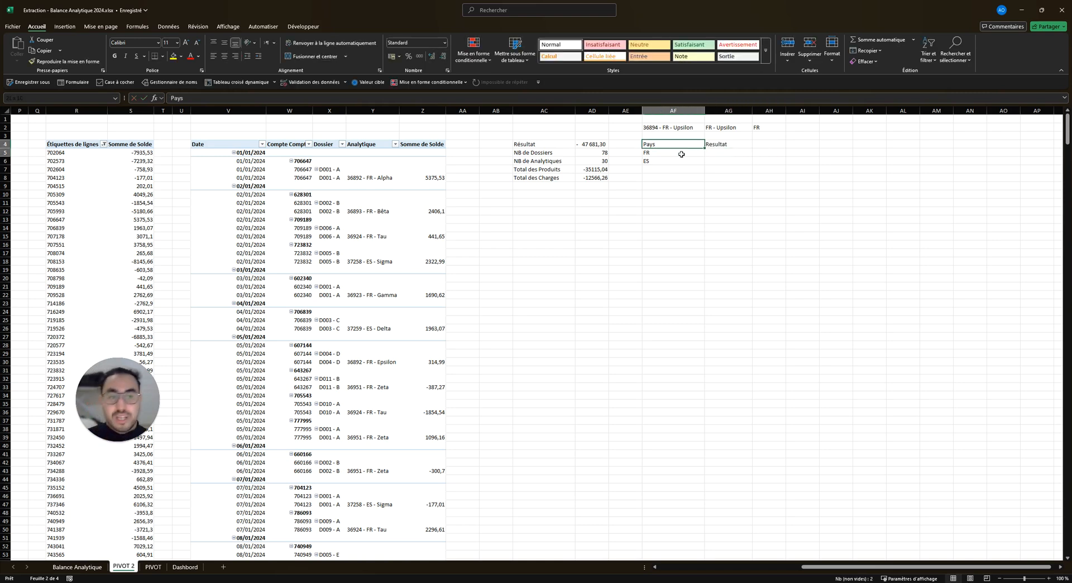
click(719, 158)
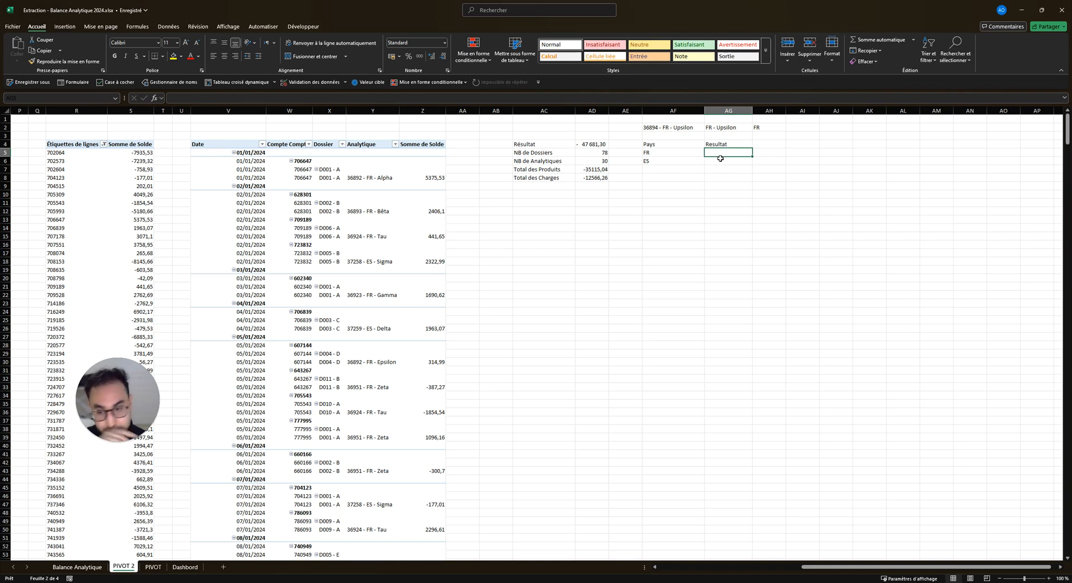
text(=SOMME.SI()
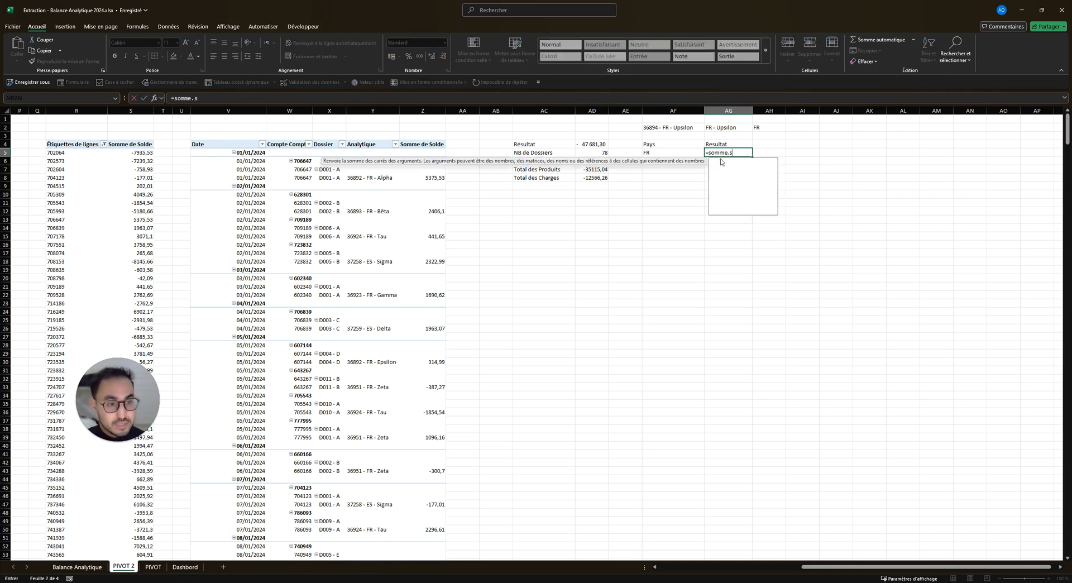
drag(826, 566, 681, 566)
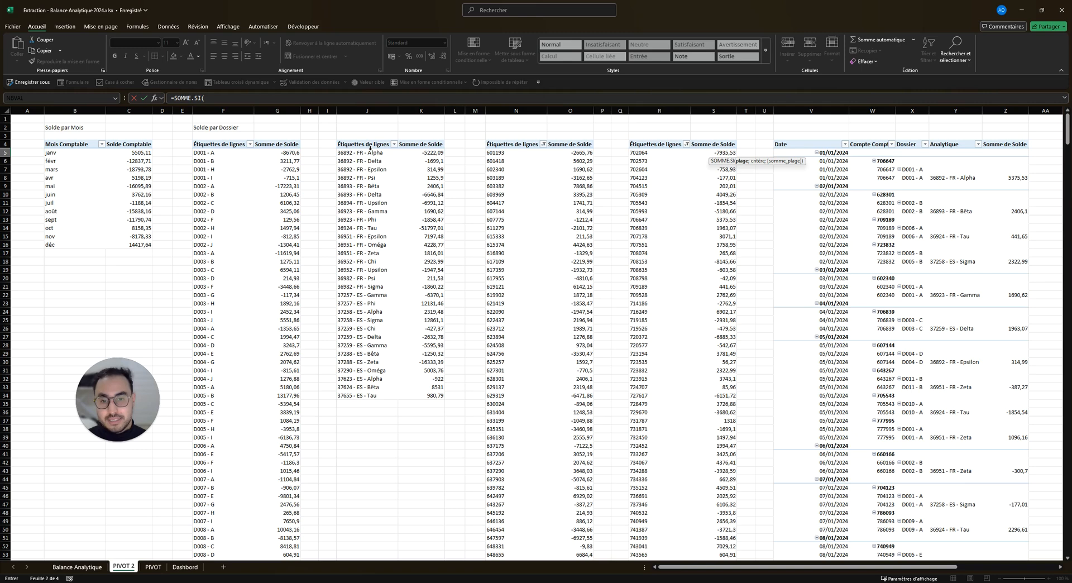
drag(369, 152, 369, 394)
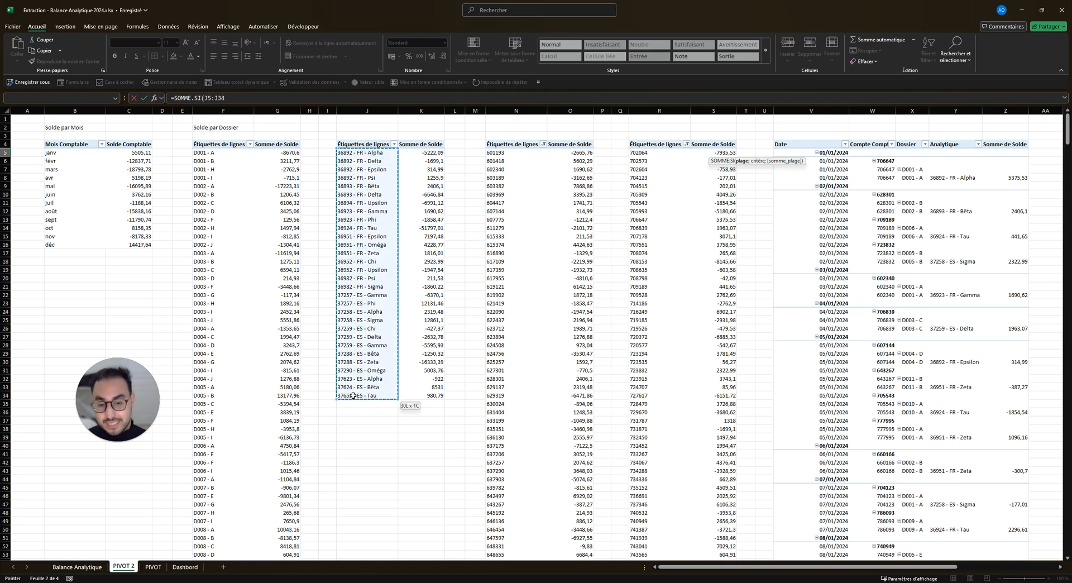
text(;)
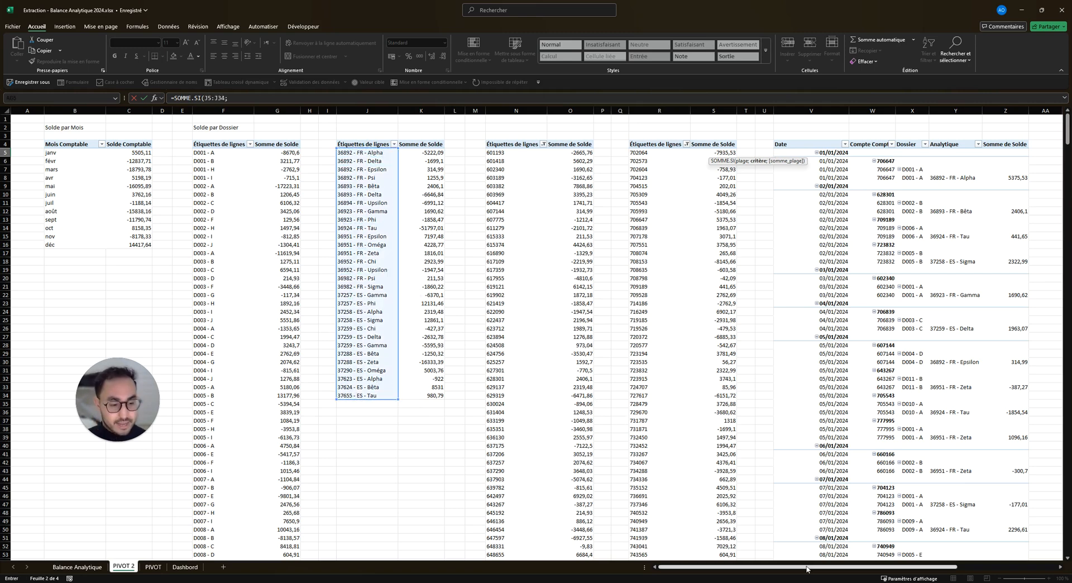
- Complete the SOMME.SI formula with the spilled country codes AF5# as criteria and the balances K5:K34 as sum range
drag(804, 567, 904, 567)
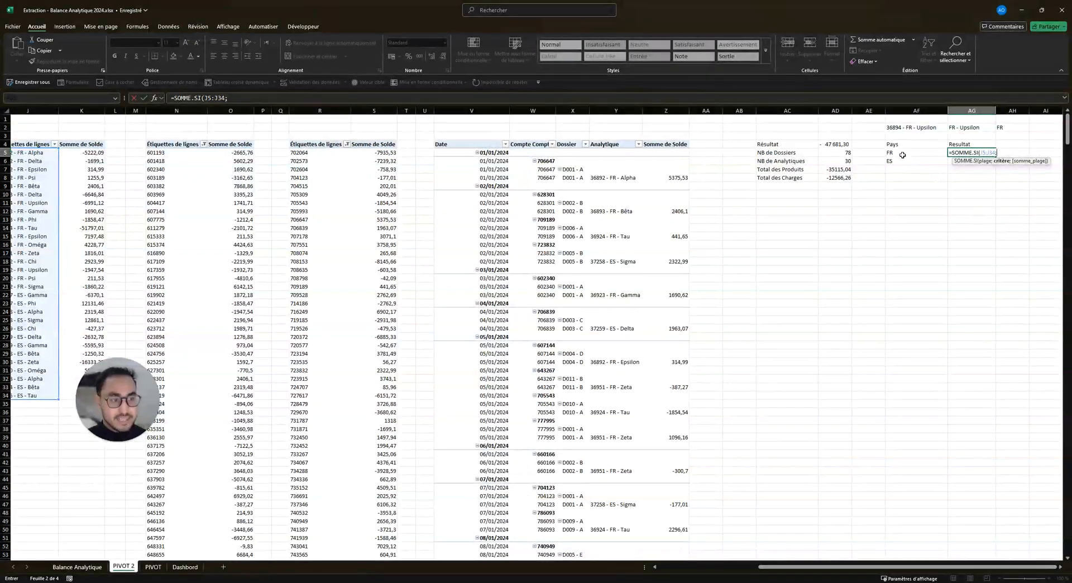
drag(896, 153, 900, 159)
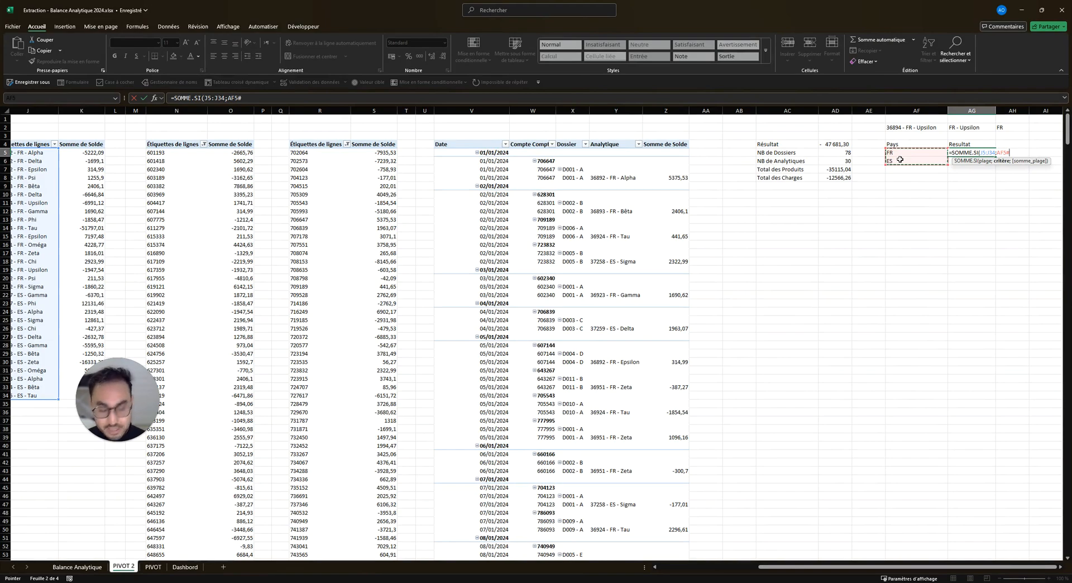
text(;)
drag(841, 567, 739, 566)
drag(413, 152, 404, 396)
key(Return)
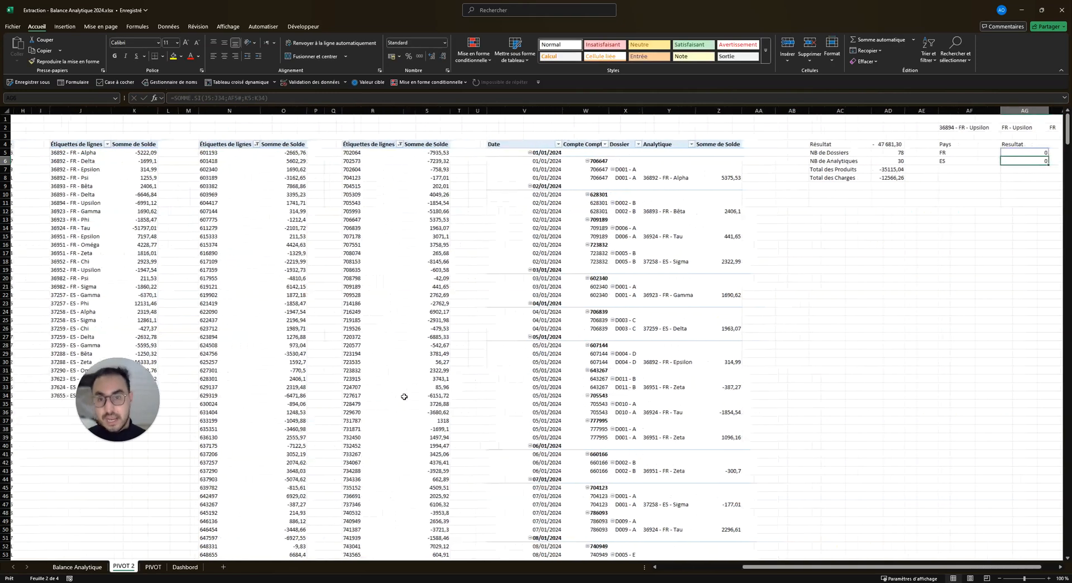
drag(824, 567, 836, 568)
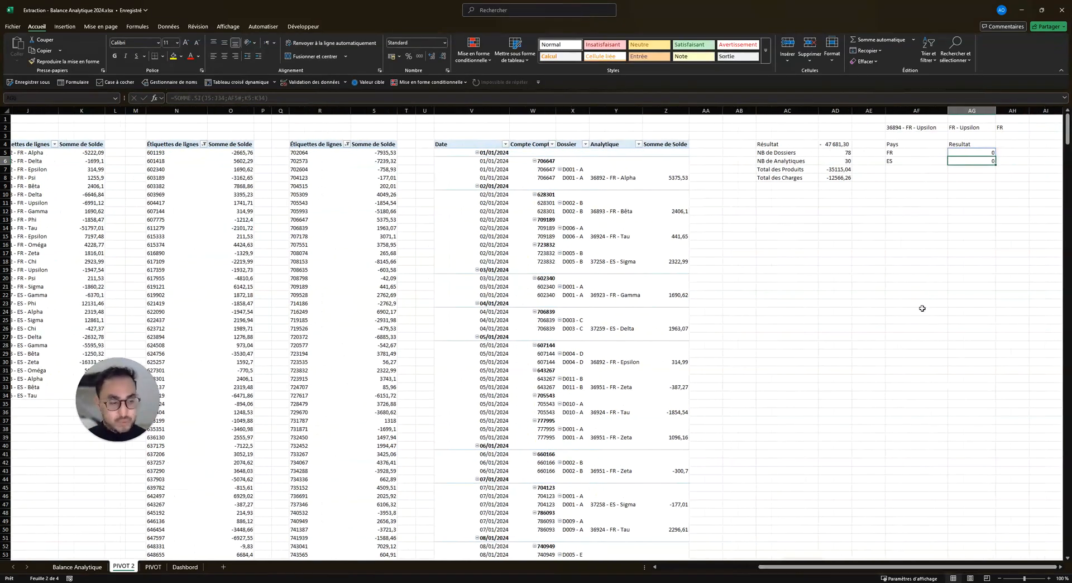
- Review the range, criterion and sum range of the SOMME.SI formula in cell AG5 against the Analytique pivot table
click(989, 151)
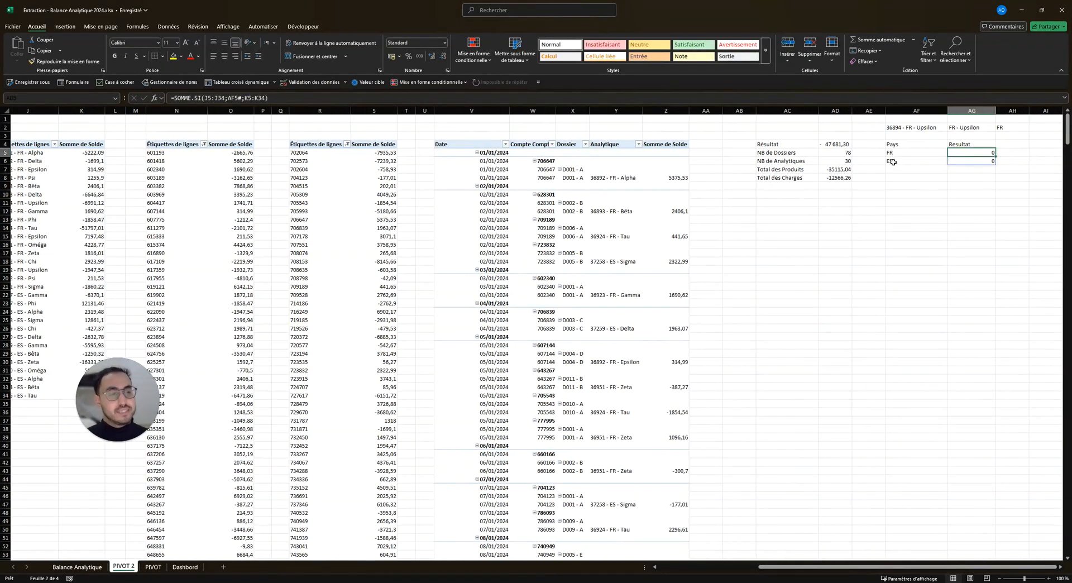
click(219, 98)
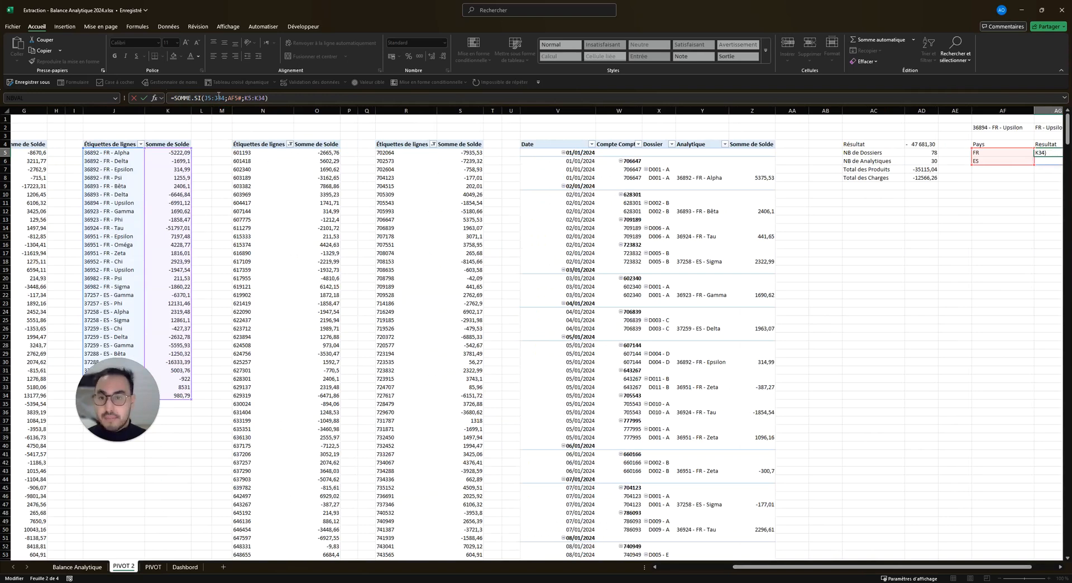
click(217, 99)
drag(754, 567, 733, 569)
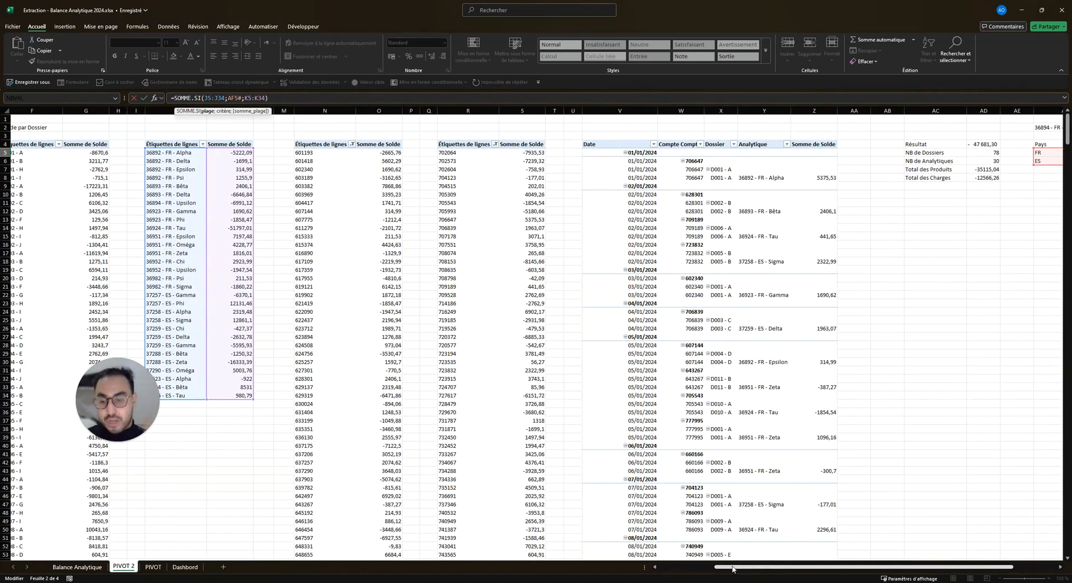
drag(733, 569, 794, 568)
click(235, 98)
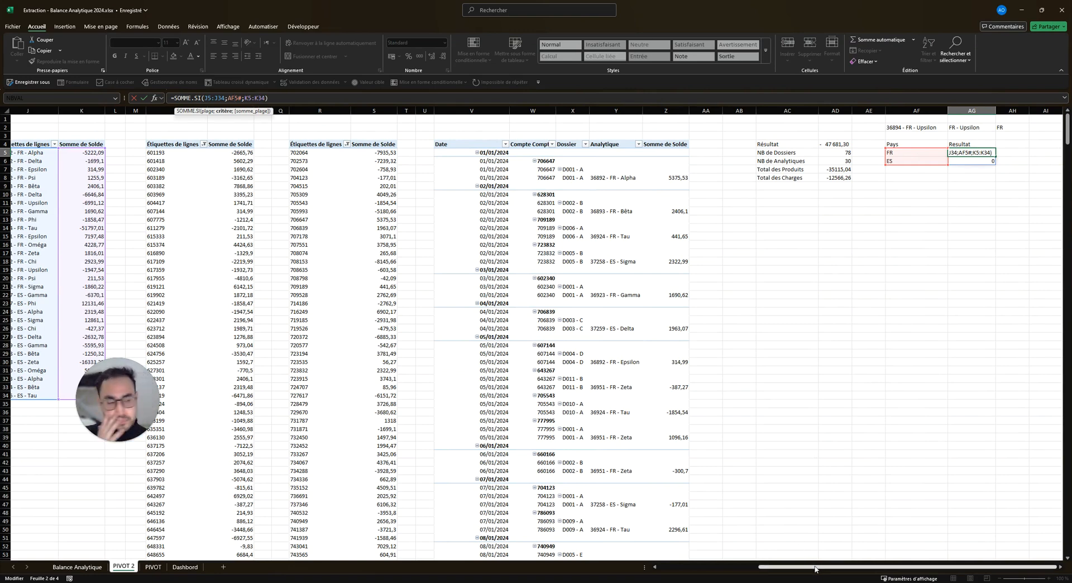
drag(815, 568, 740, 568)
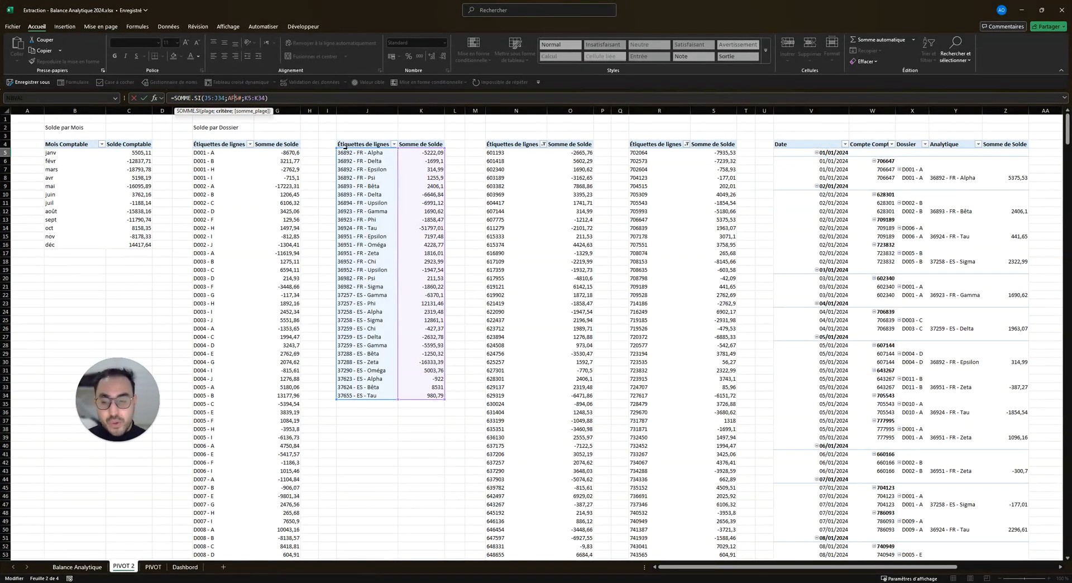
key(Return)
- Test in cell J37 whether the first Analytique label equals FR with the formula =J5="FR"
drag(716, 567, 659, 567)
click(367, 420)
text(=)
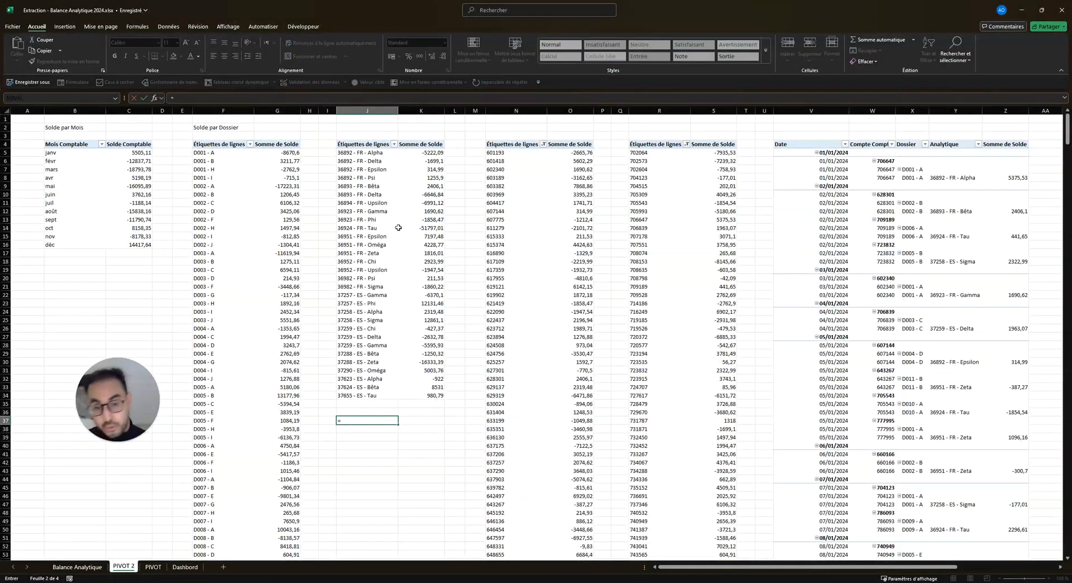
click(369, 153)
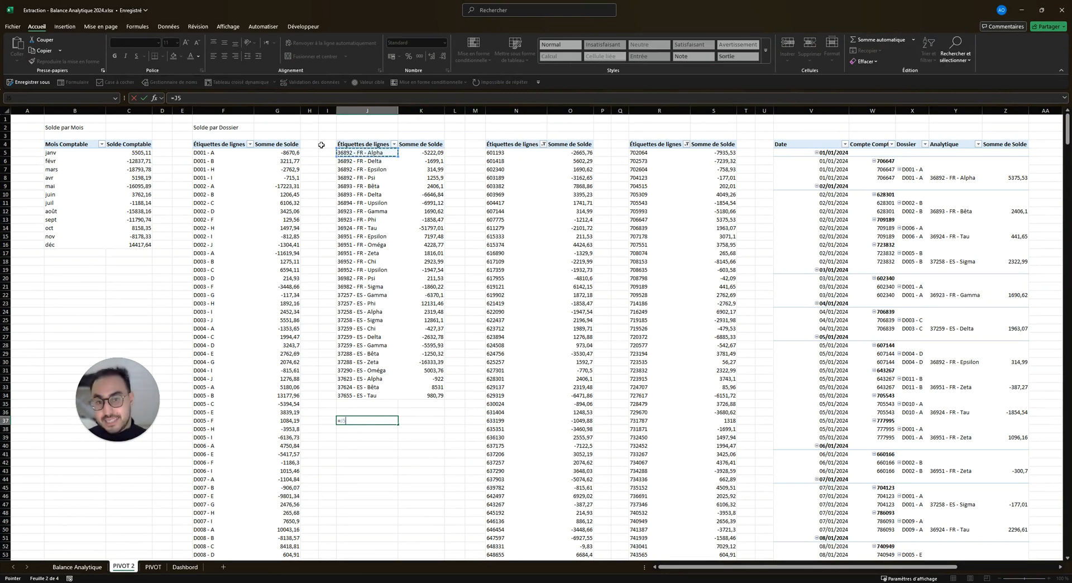
text(="FR)
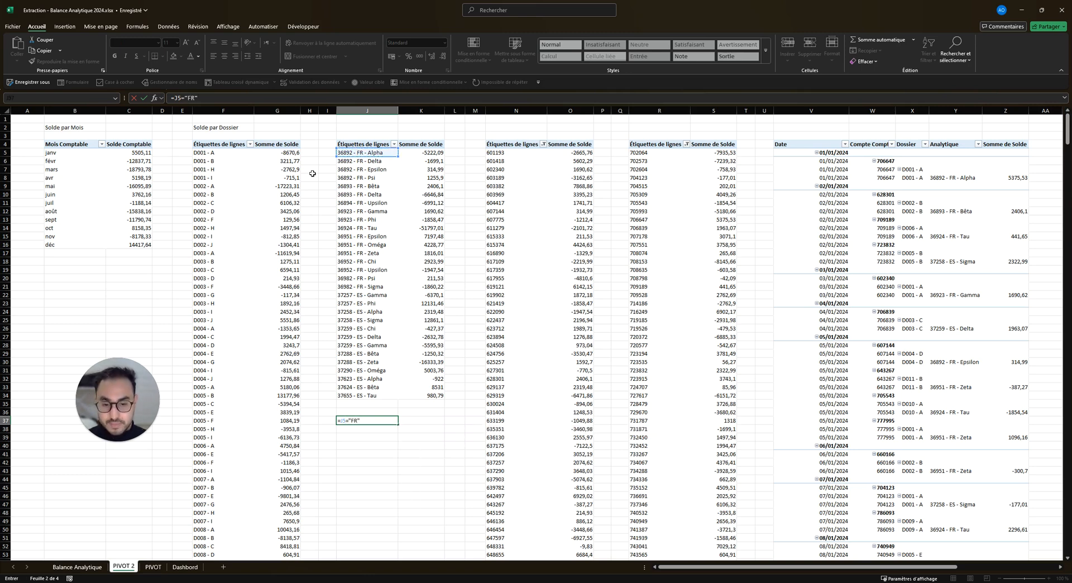
key(Return)
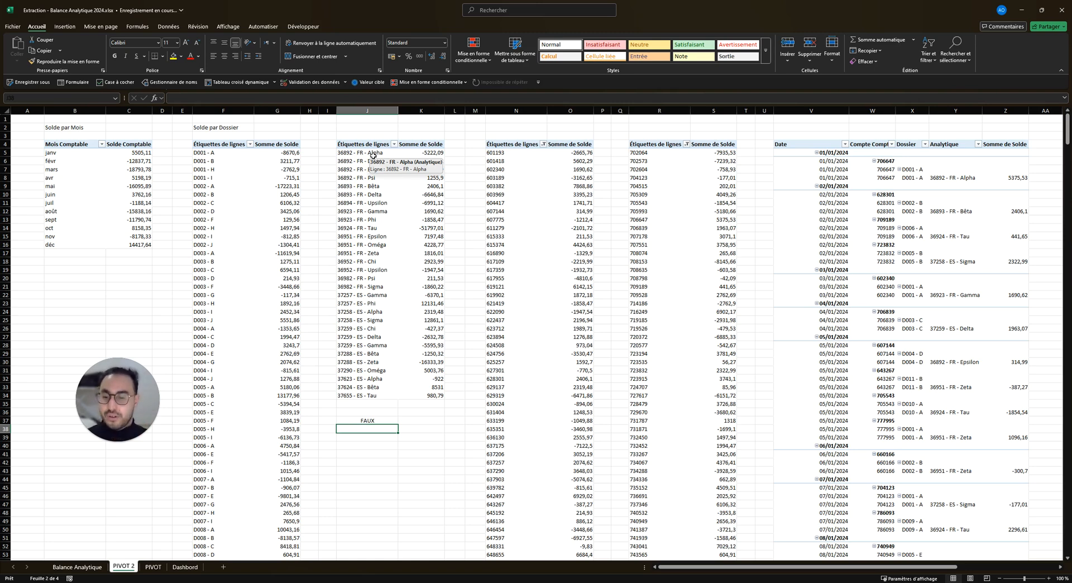
- Compare with the label in J5 and clear the test formula from cell J37
click(376, 146)
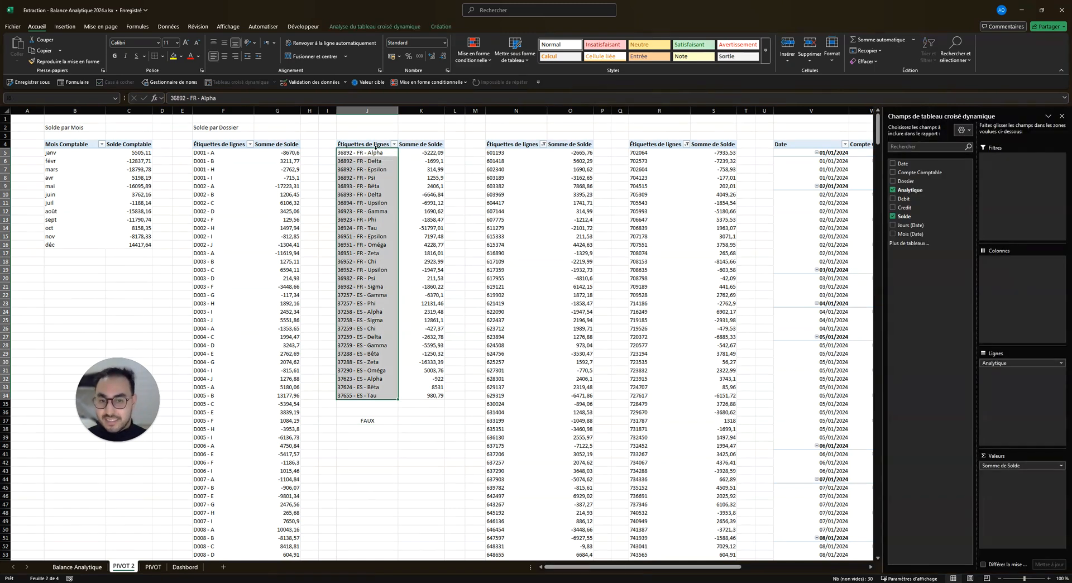
click(379, 154)
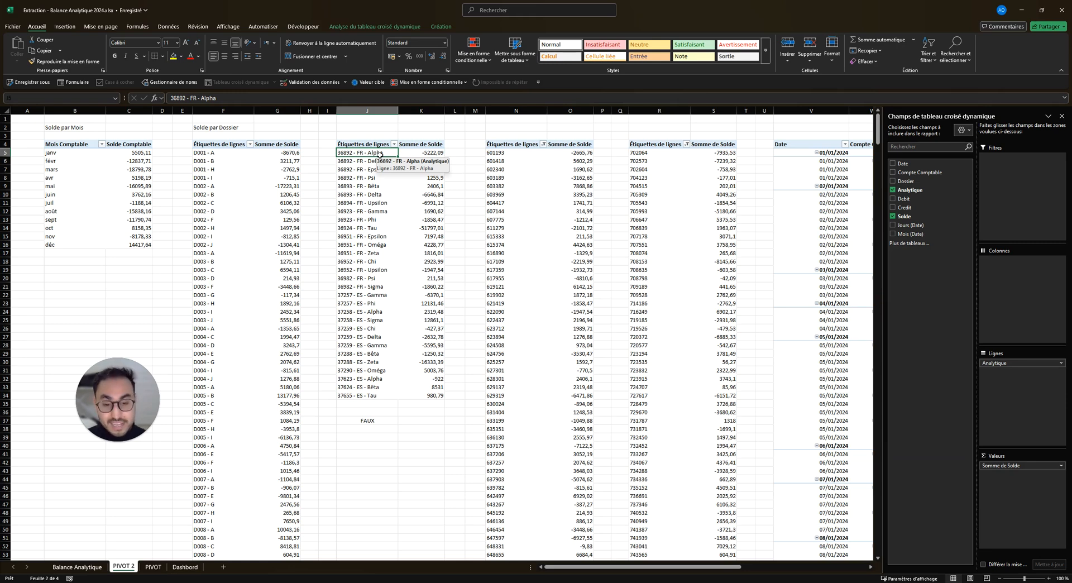
click(367, 420)
key(Delete)
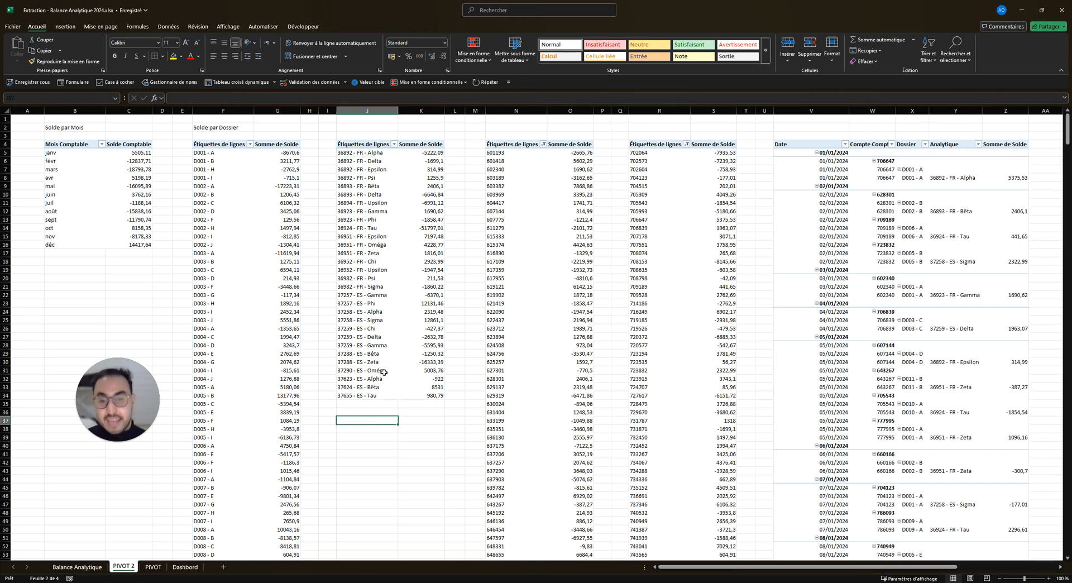
- Examine the value filter options for the row labels of the Compte Comptable pivot table in column R without applying any
click(369, 154)
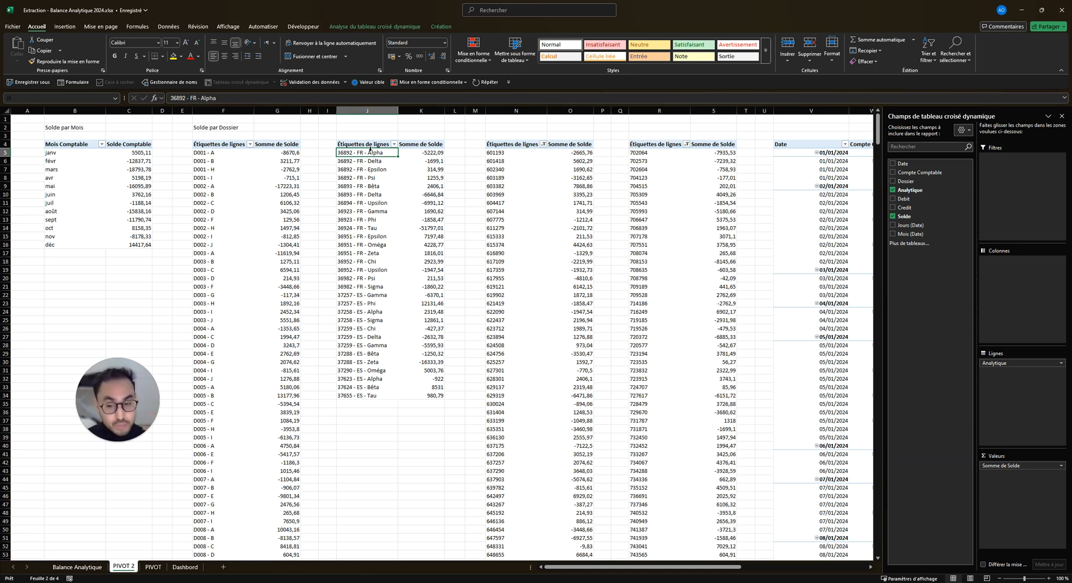
scroll(726, 567, right, 10)
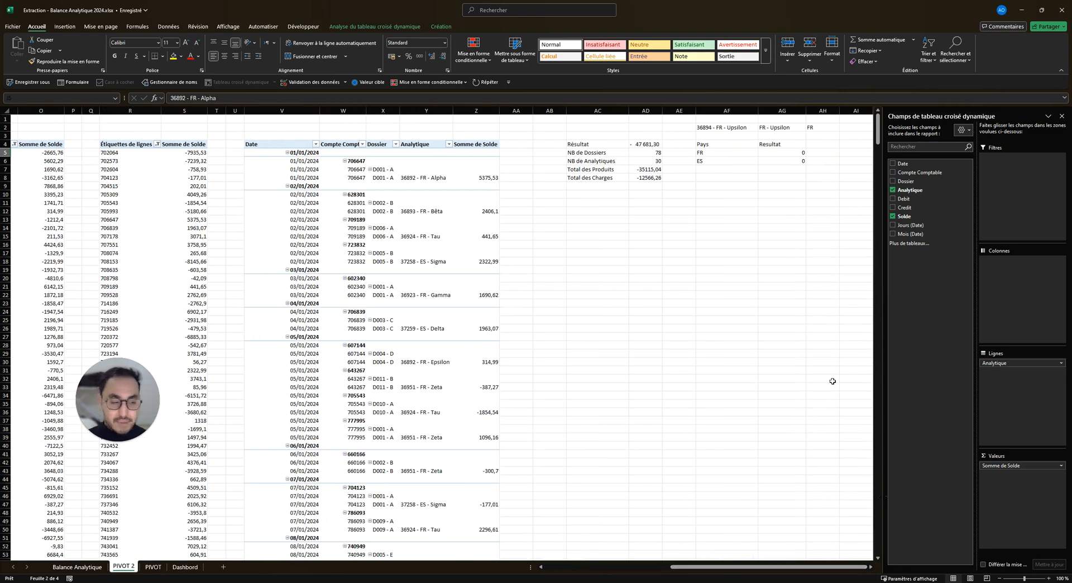
click(823, 303)
scroll(492, 224, left, 5)
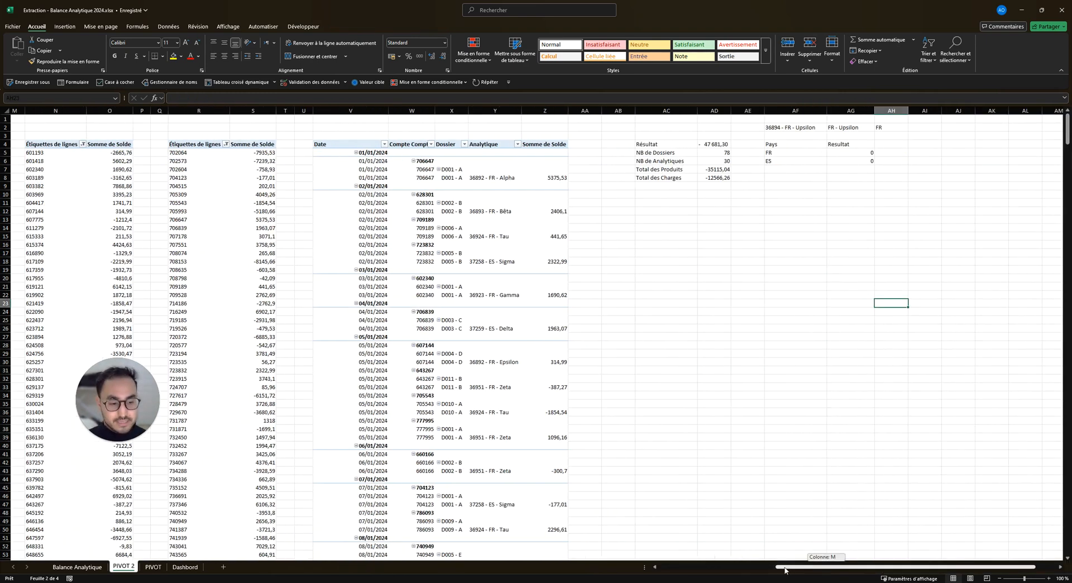
click(489, 219)
click(497, 145)
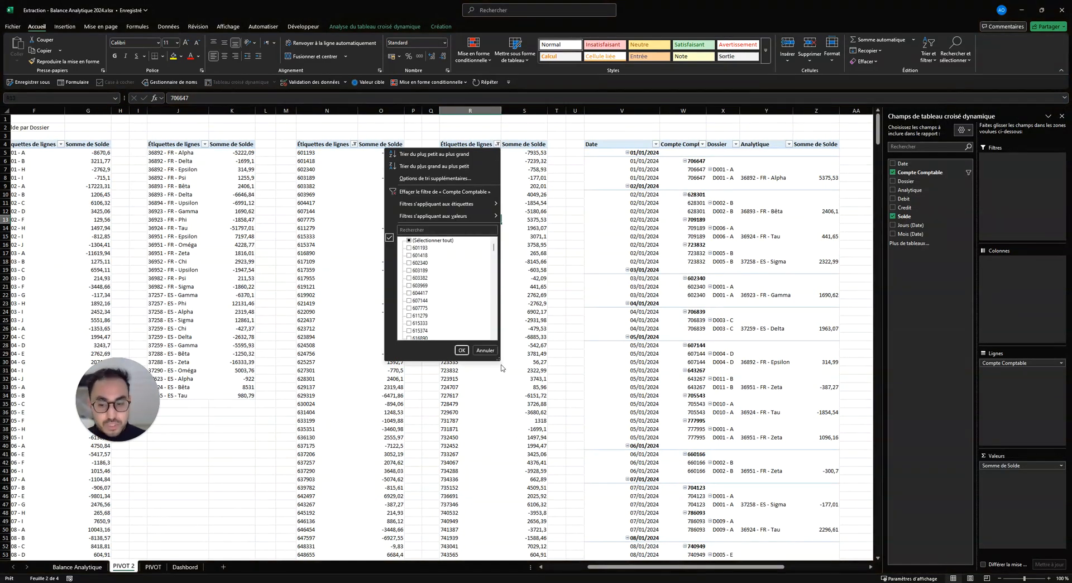
mouse_move(487, 220)
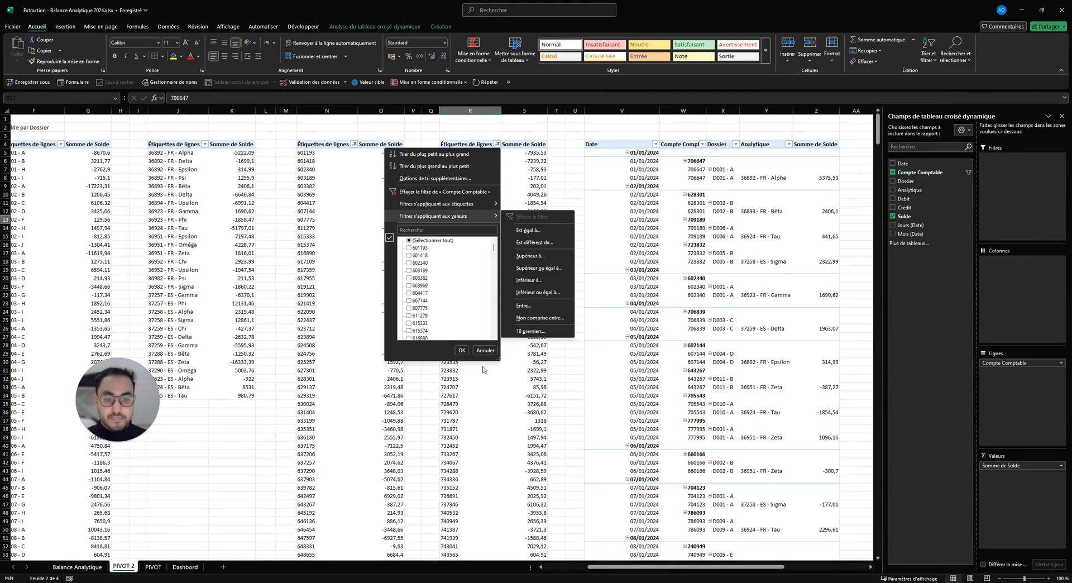
key(Escape)
key(Escape)
drag(625, 567, 710, 565)
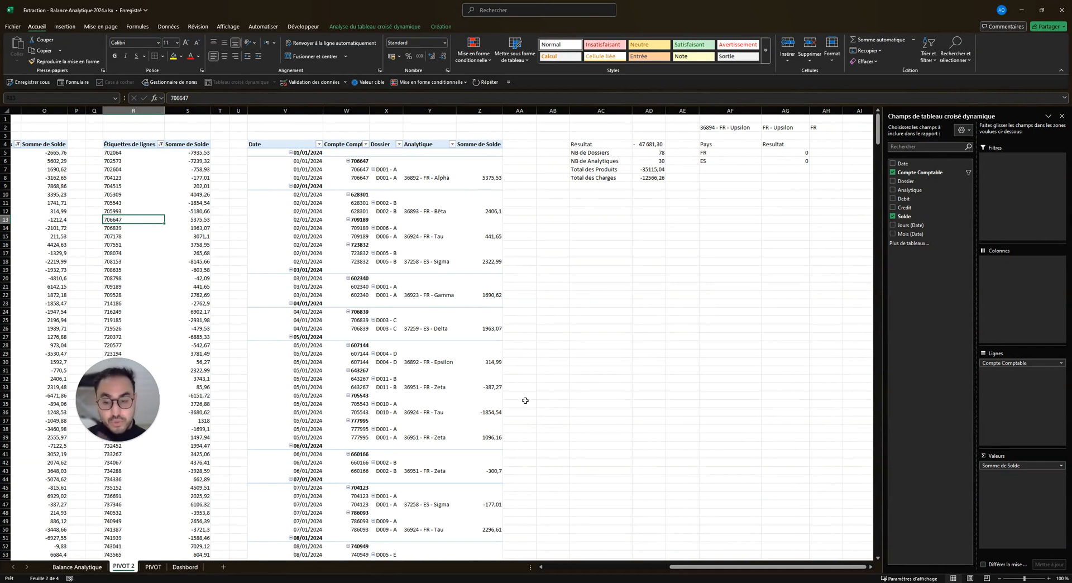
click(693, 346)
click(722, 251)
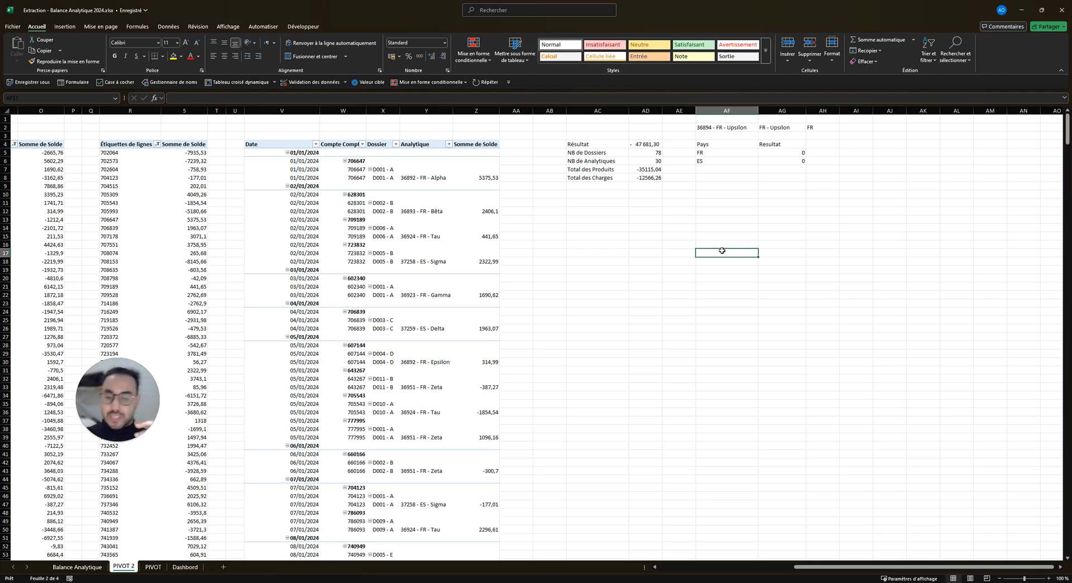
- Add wildcards around the criterion in AG5 so the formula reads =SOMME.SI(J5:J34;"*"&AF5#&"*";K5:K34)
drag(786, 153, 787, 162)
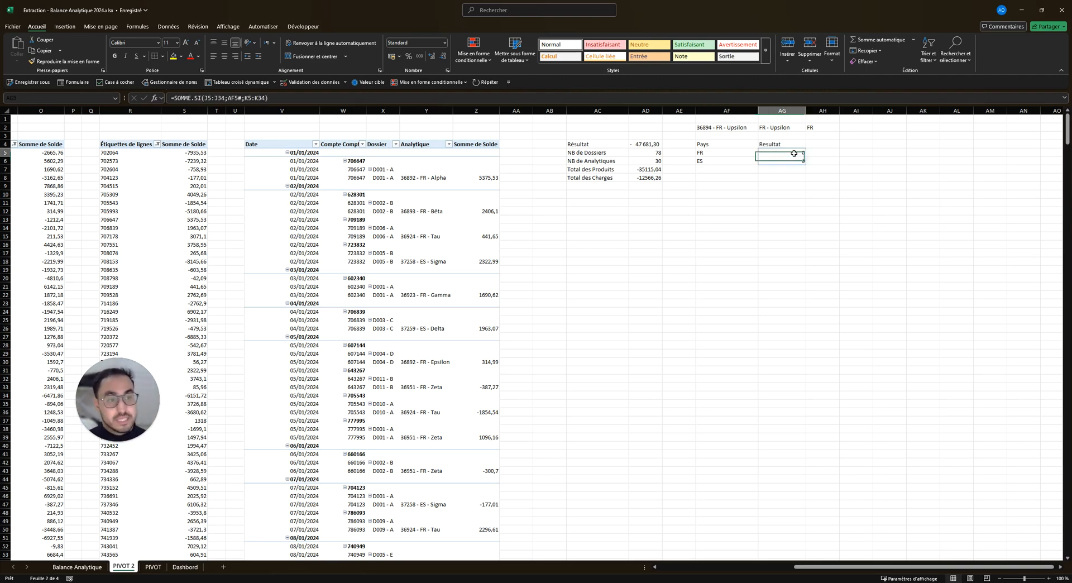
click(286, 102)
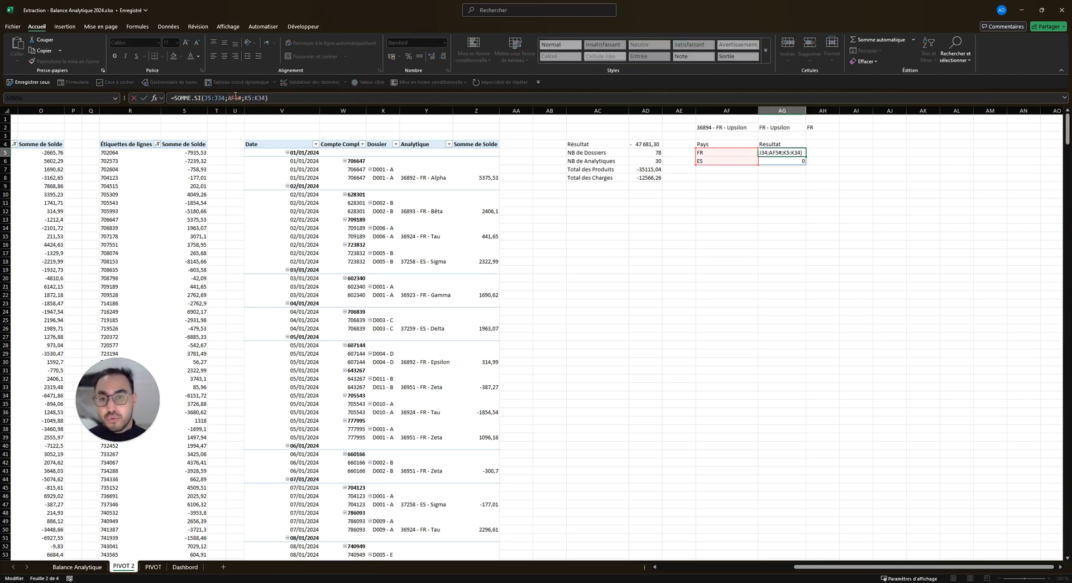
drag(228, 98, 242, 98)
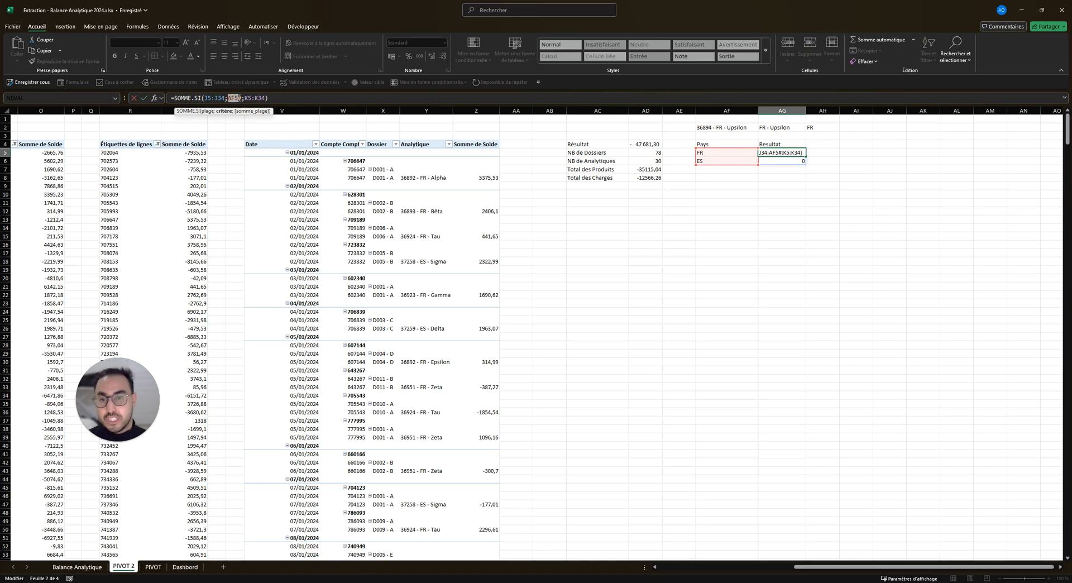
click(284, 97)
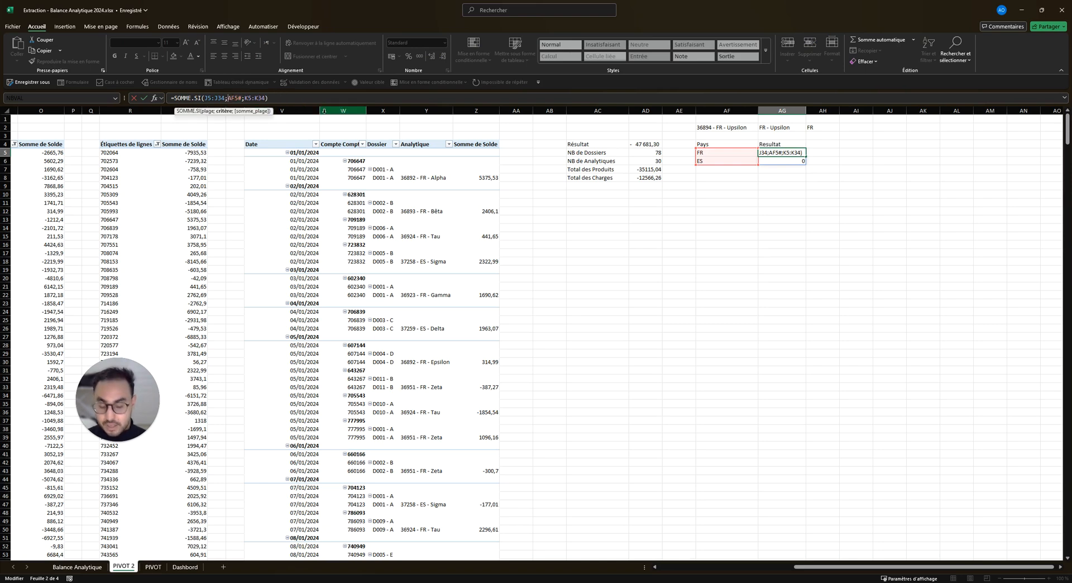
text("*"&)
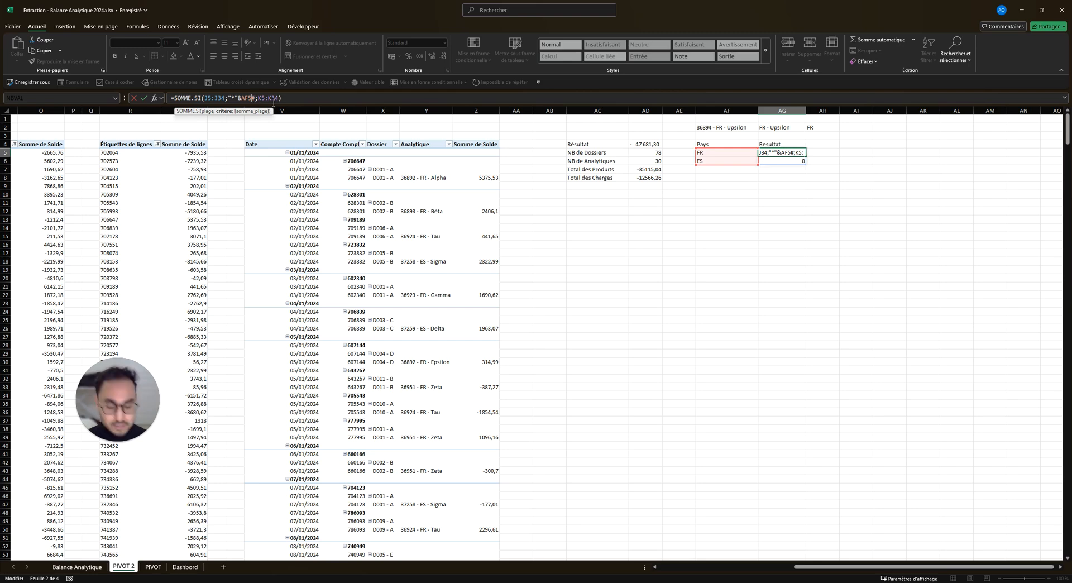
text(&")
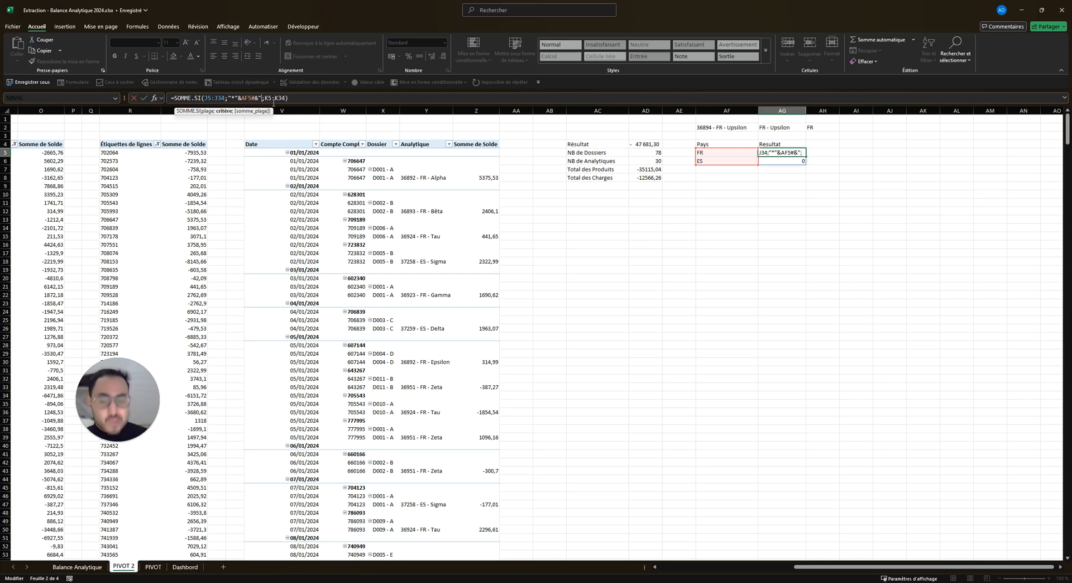
text(*")
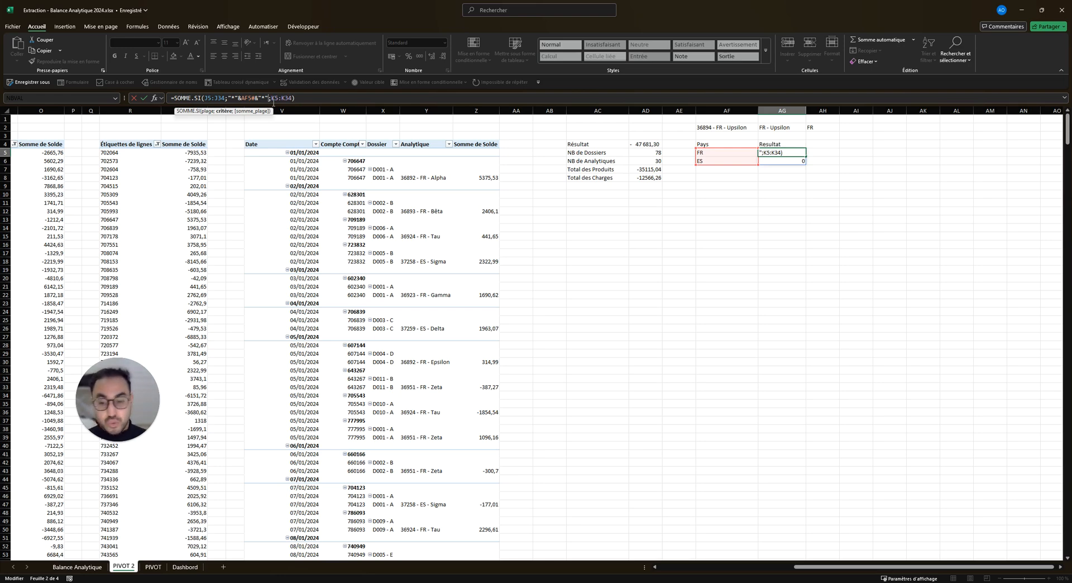
key(Return)
click(890, 144)
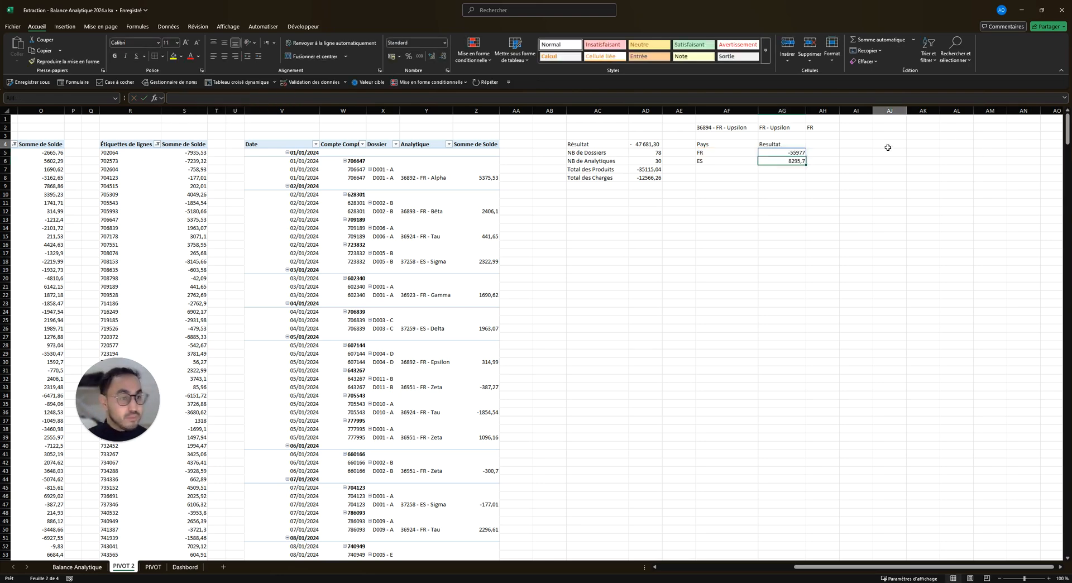
- Apply the thousands separator format to the country results in AG5:AG6 and the Produits and Charges totals in AD7:AD8
click(805, 153)
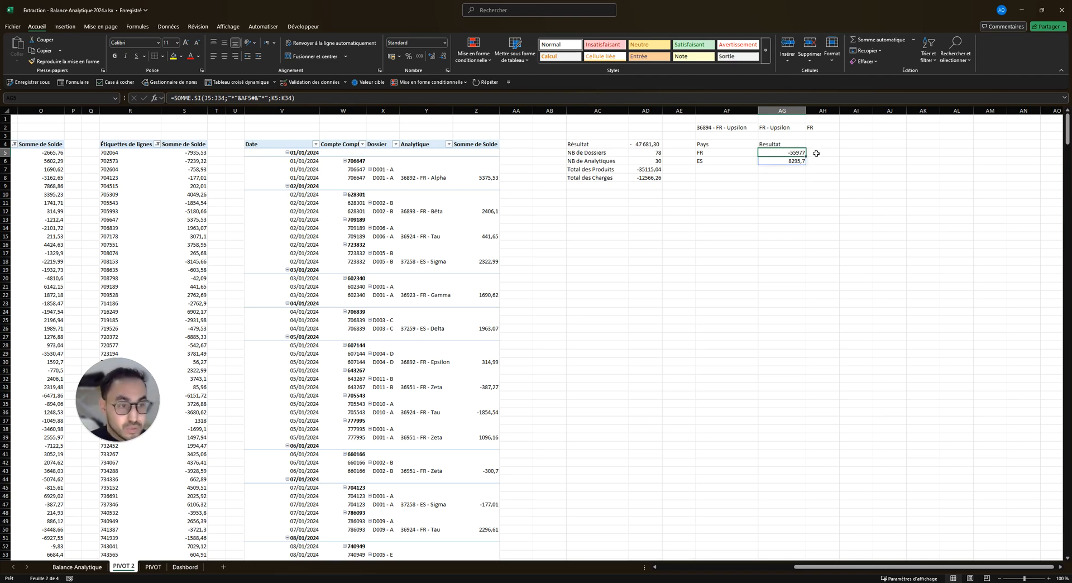
drag(794, 153, 794, 161)
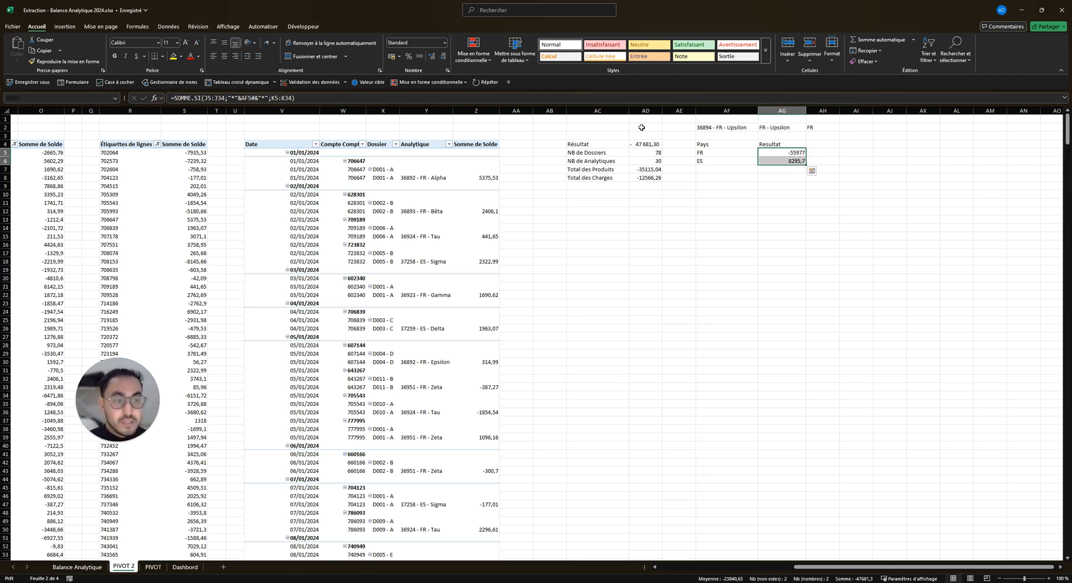
click(418, 56)
drag(653, 168, 648, 177)
click(419, 56)
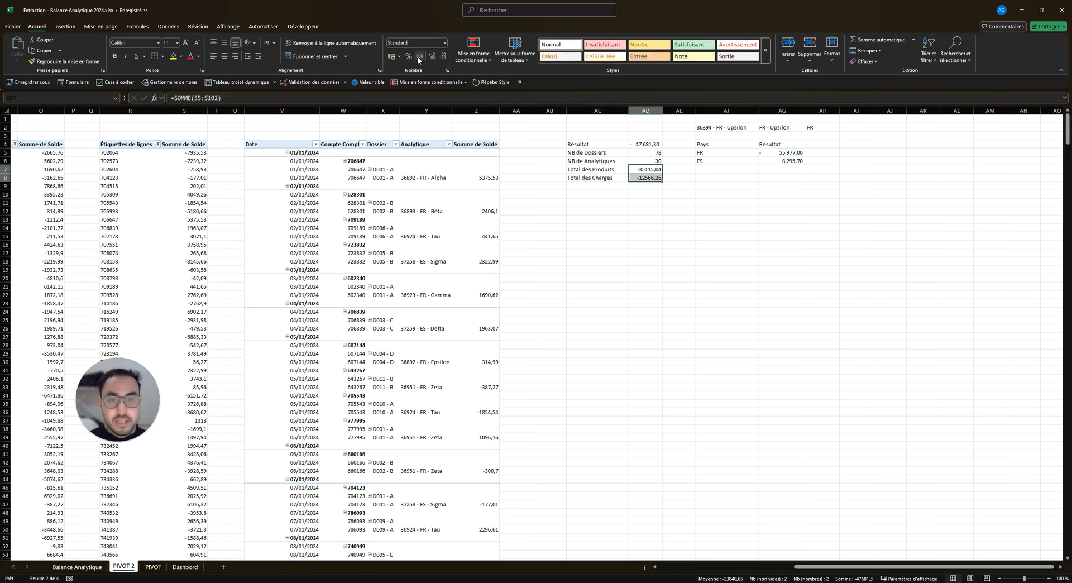
- Delete the helper text extractions in cells AF2:AH2 above the Pays and Resultat table
click(782, 260)
drag(779, 151, 782, 161)
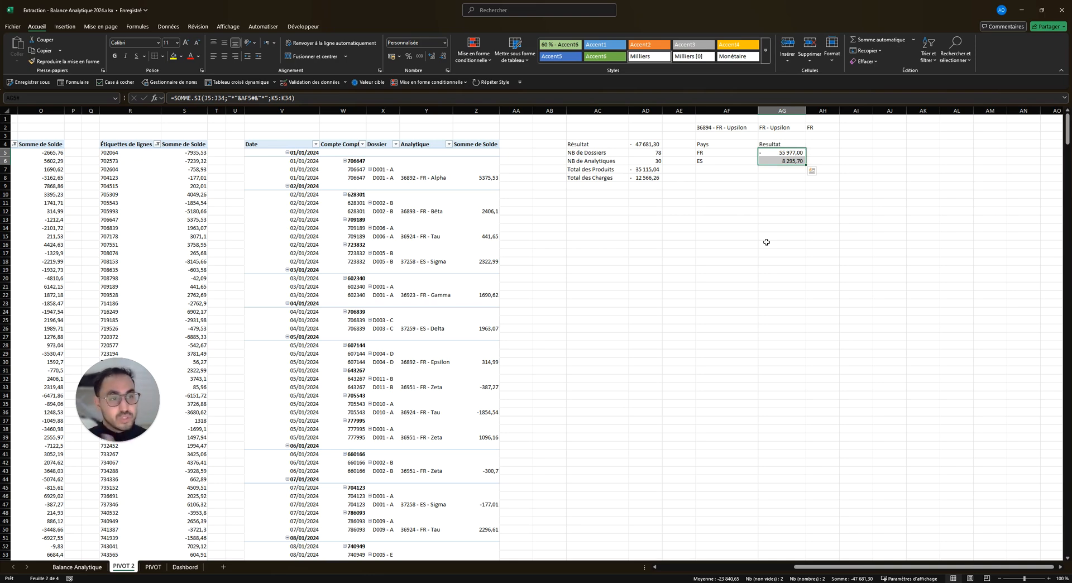
drag(726, 127, 817, 126)
key(Delete)
click(729, 358)
click(740, 387)
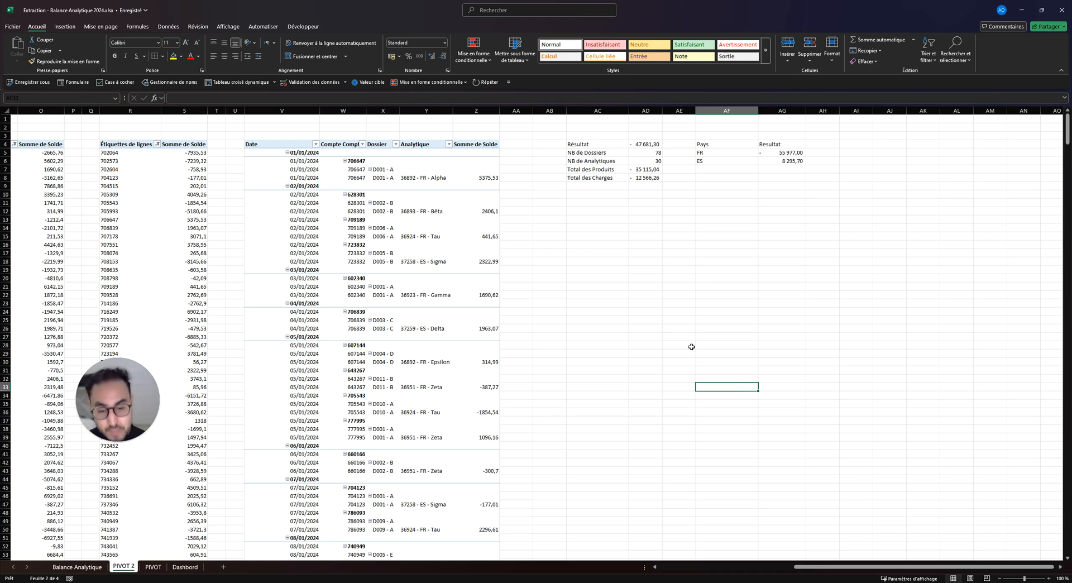
- Add a new worksheet after PIVOT 2 and name it Dashbord 2
click(253, 569)
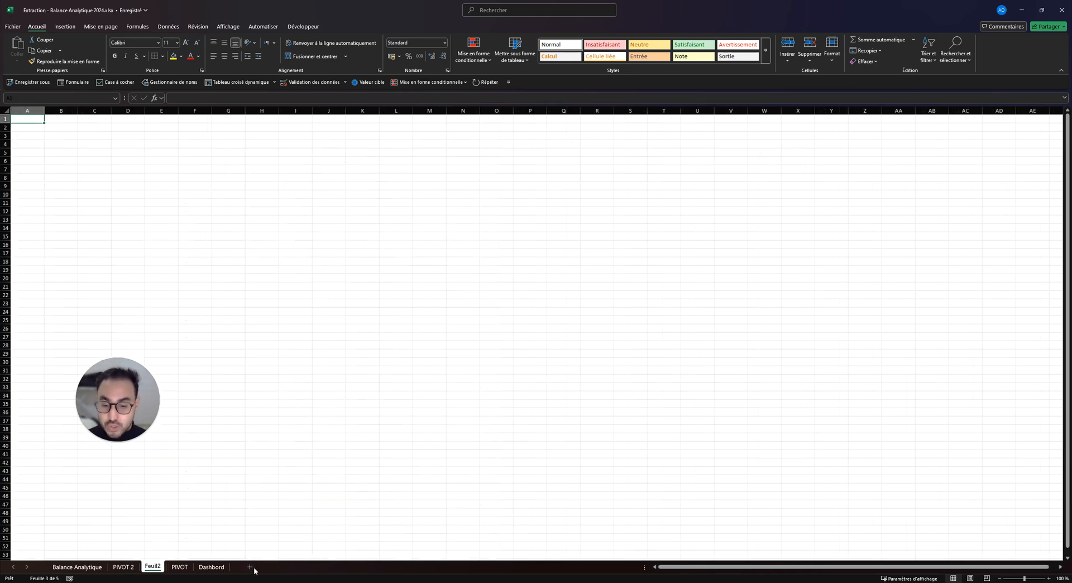
double_click(152, 566)
text(Da)
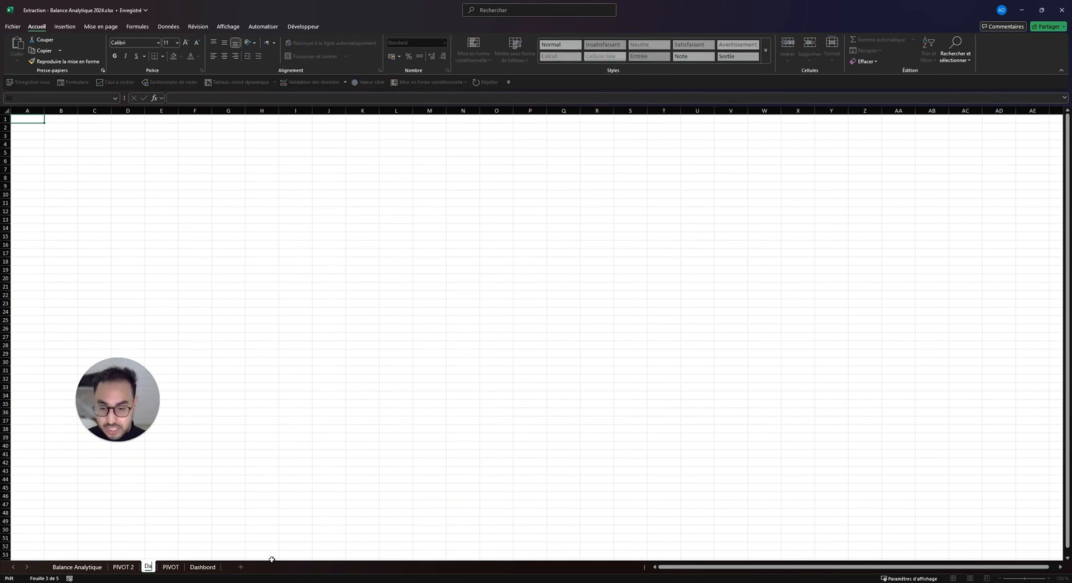
text(shbo)
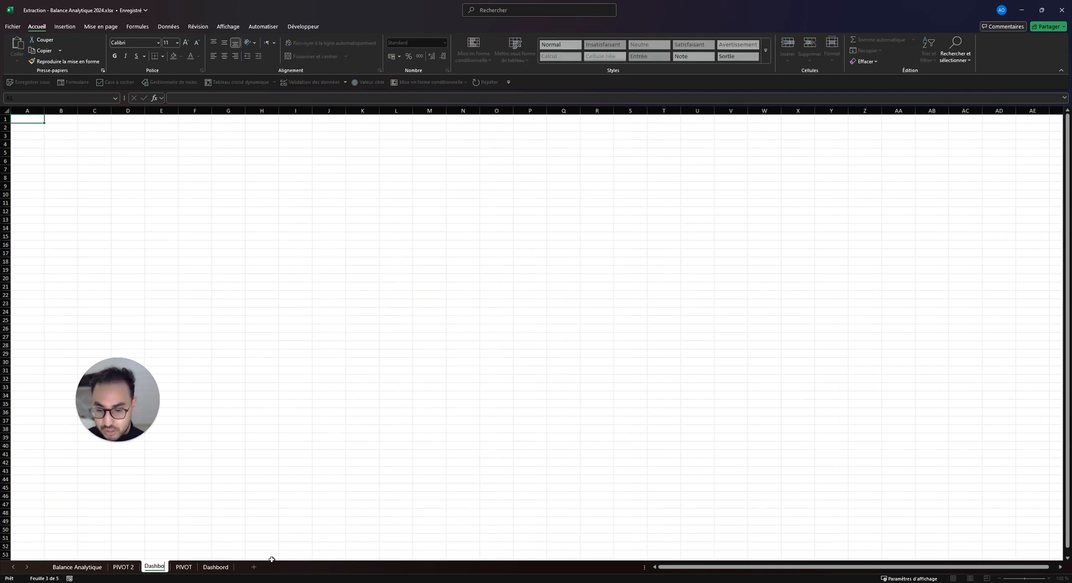
text(ard)
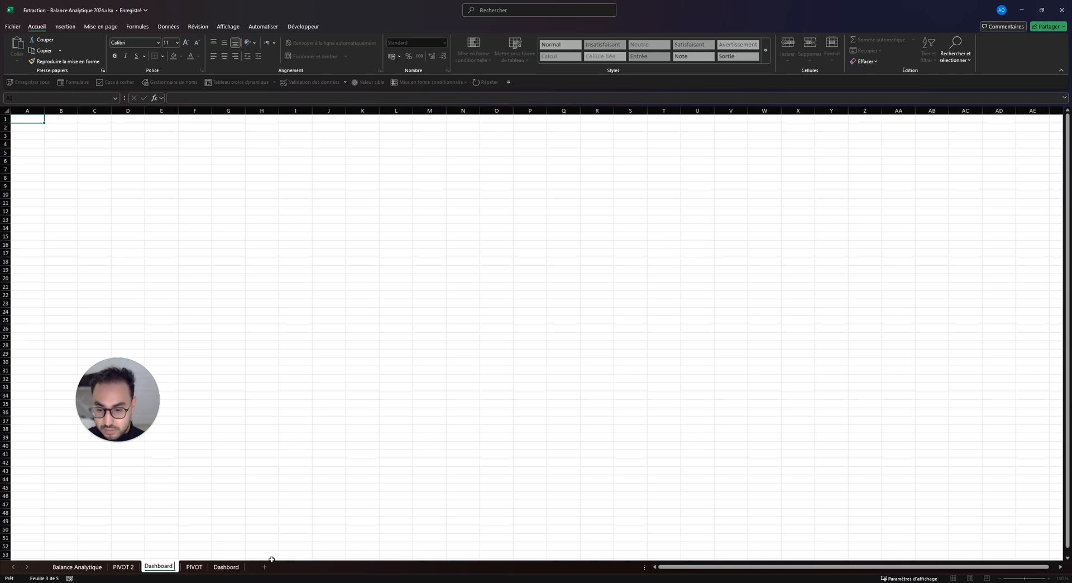
key(BackSpace)
key(BackSpace)
text(rd 2)
key(BackSpace)
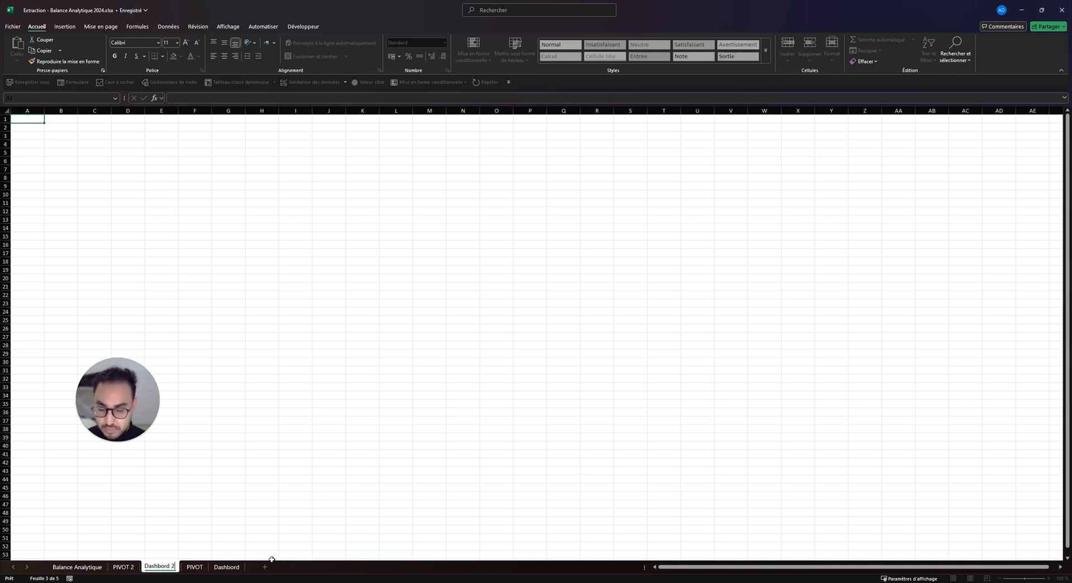
key(Return)
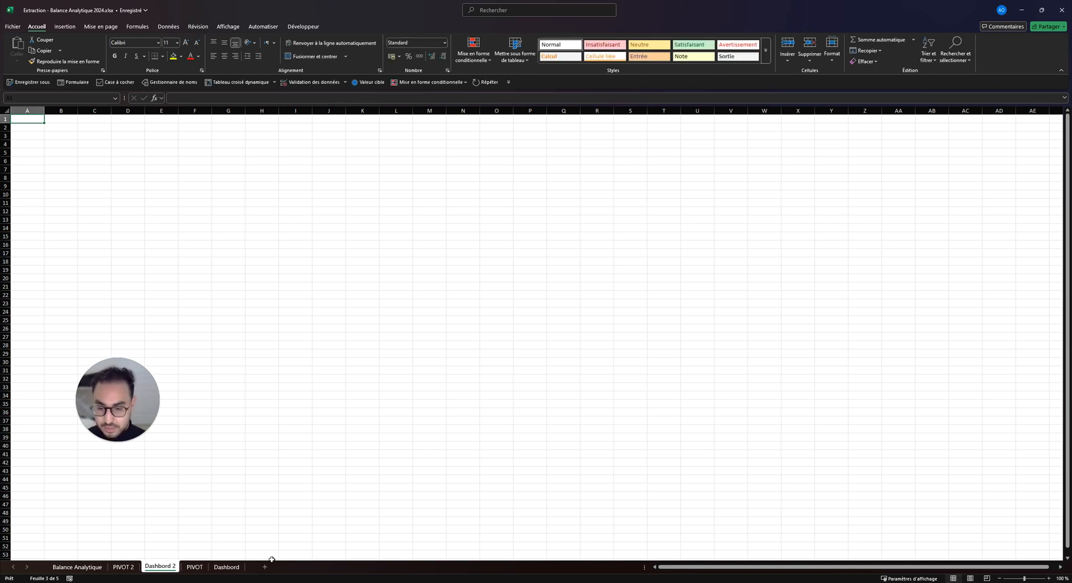
- Review the existing PIVOT sheet and the finished Dashbord sheet's slicers, key figure cards, chart and detail table as a model
click(192, 567)
key(ctrl+Page_Up)
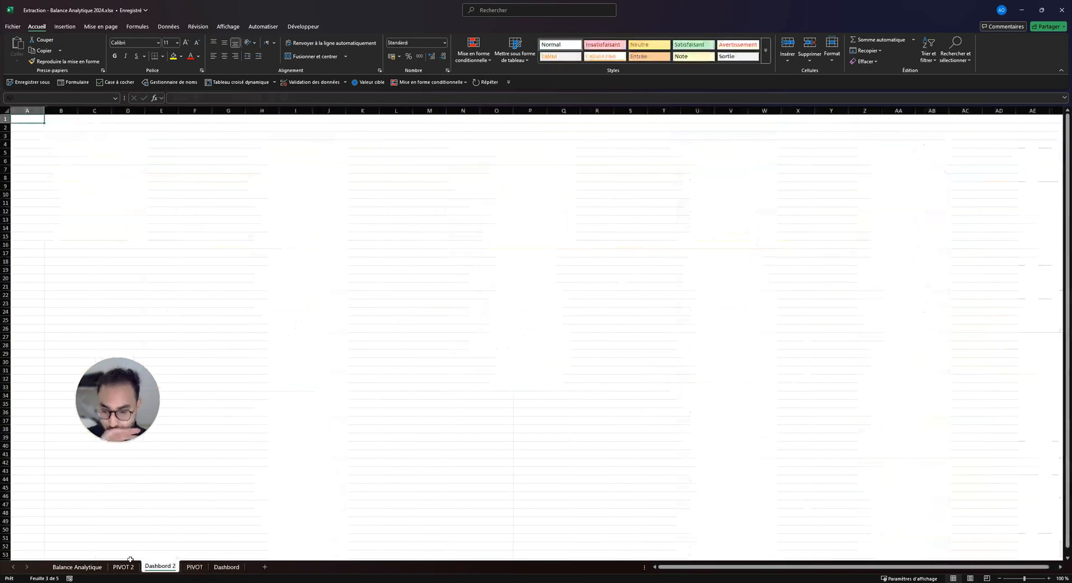
key(ctrl+Page_Up)
key(ctrl+Page_Down)
click(192, 567)
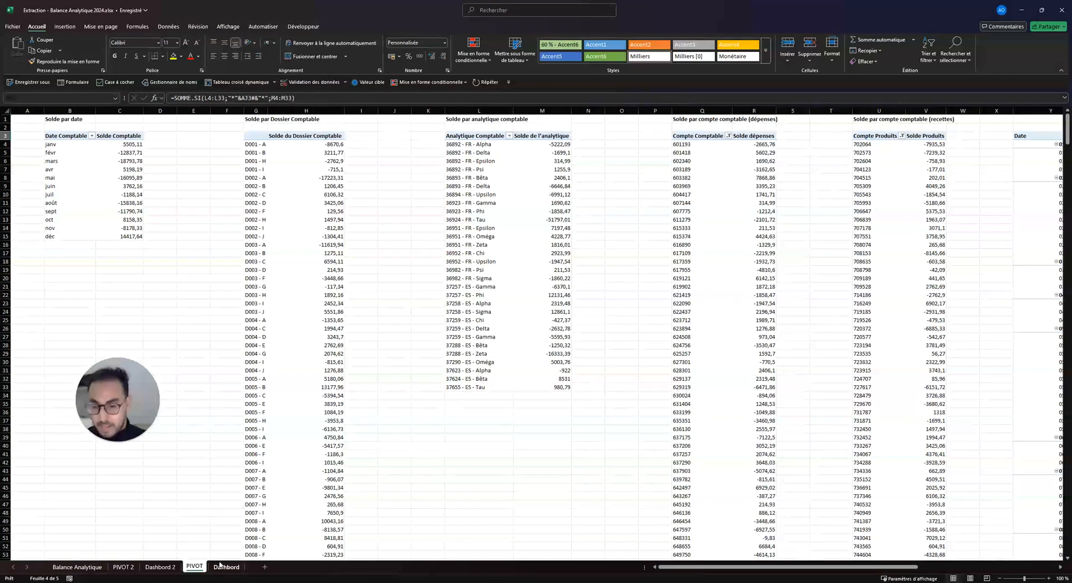
click(226, 566)
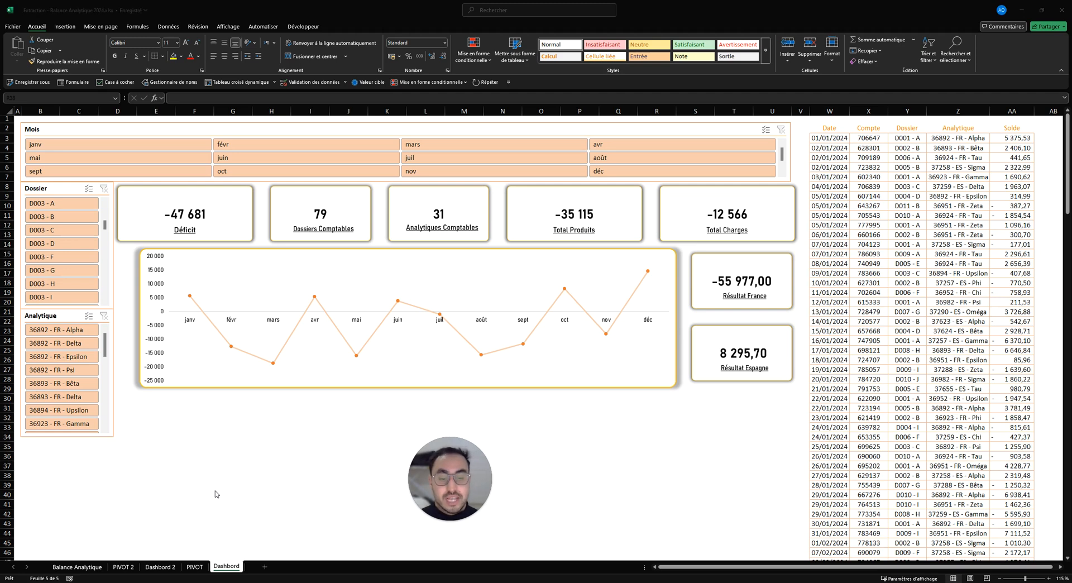
click(120, 568)
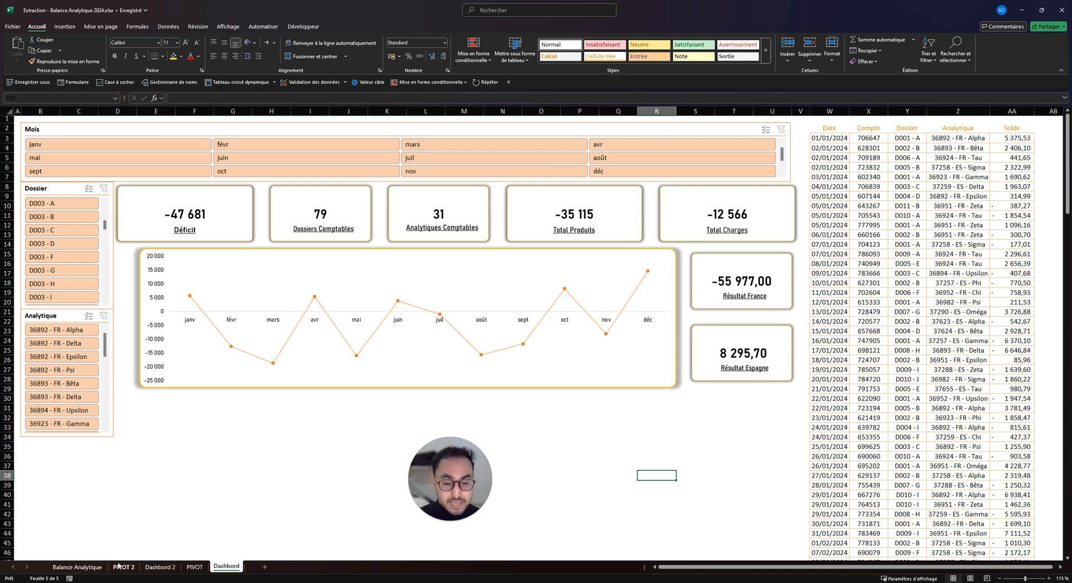
- Examine the pivot tables on PIVOT 2 and the design options of the Balance_comptable source table on Balance Analytique
click(123, 567)
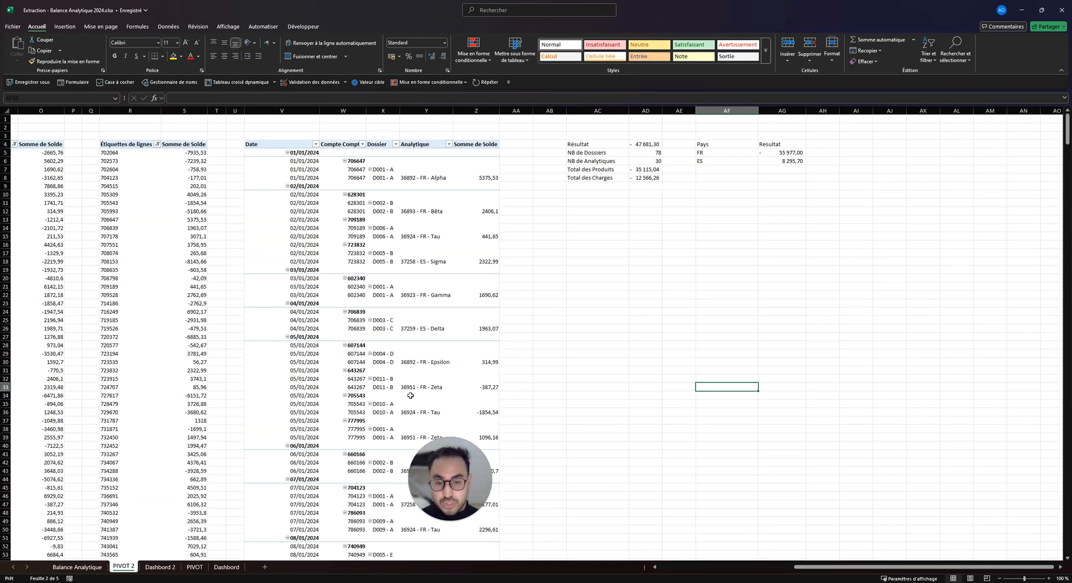
drag(585, 463, 905, 411)
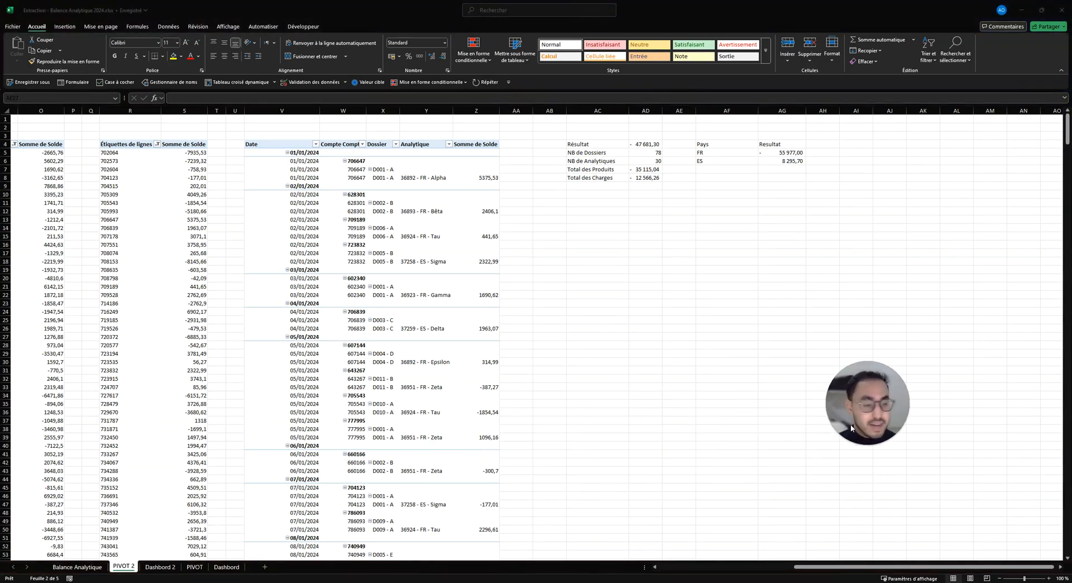
click(877, 567)
drag(822, 570, 690, 568)
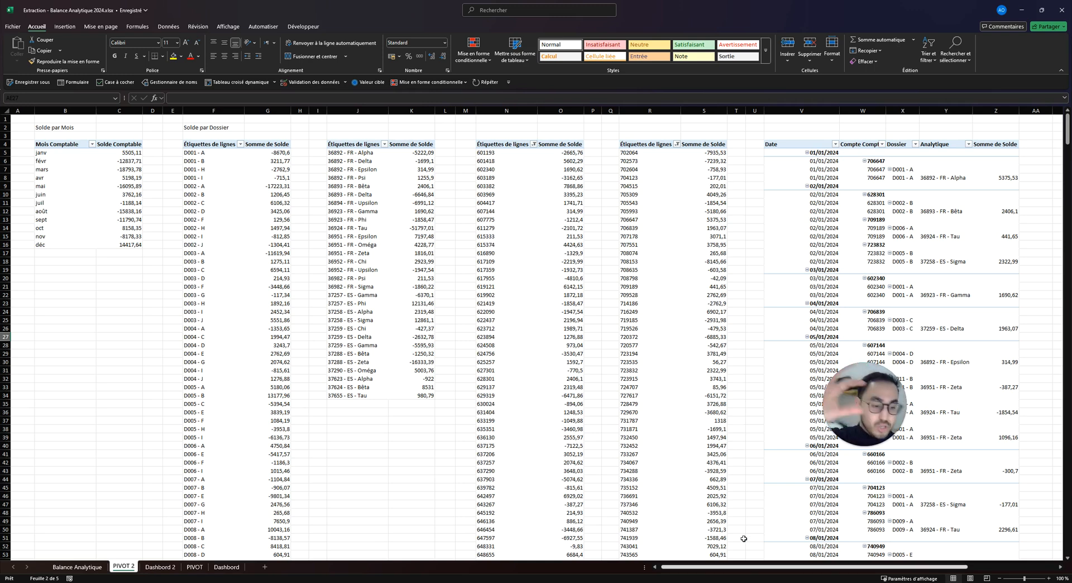
scroll(751, 558, left, 1)
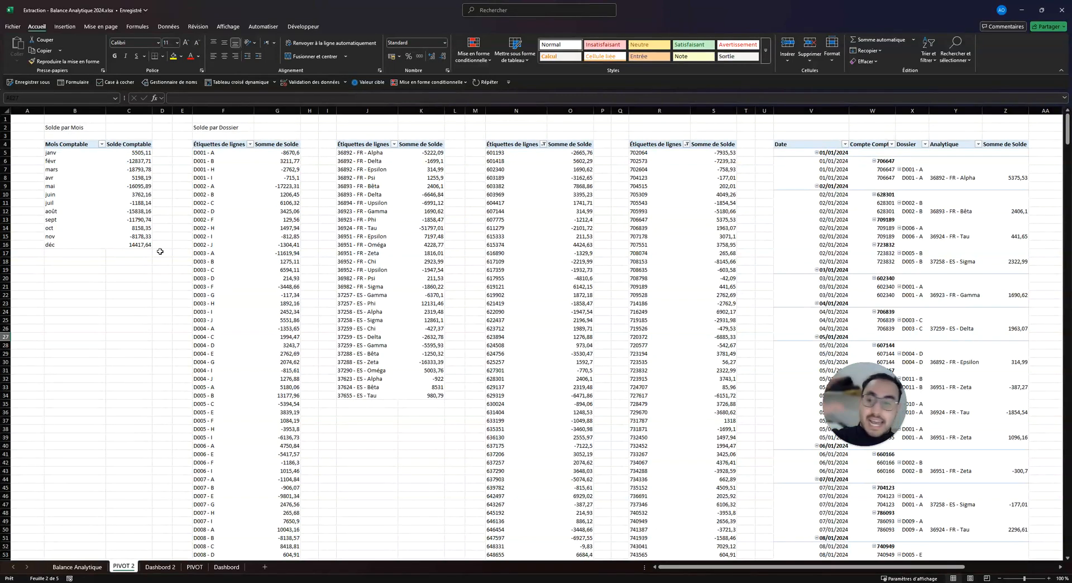
mouse_move(75, 152)
mouse_down()
mouse_move(75, 244)
mouse_move(75, 161)
mouse_up()
click(129, 353)
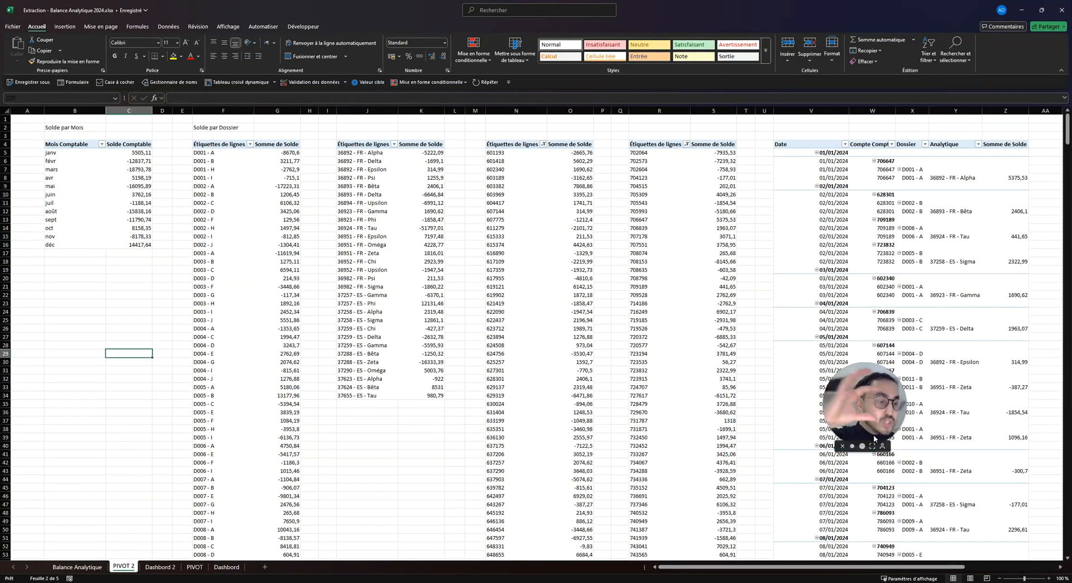
drag(874, 438, 393, 468)
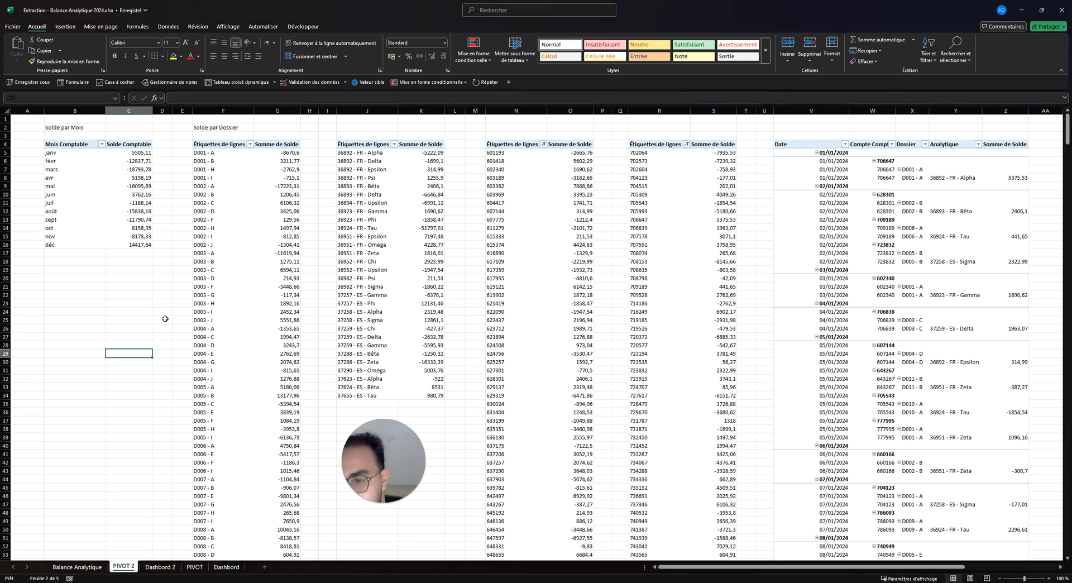
click(103, 194)
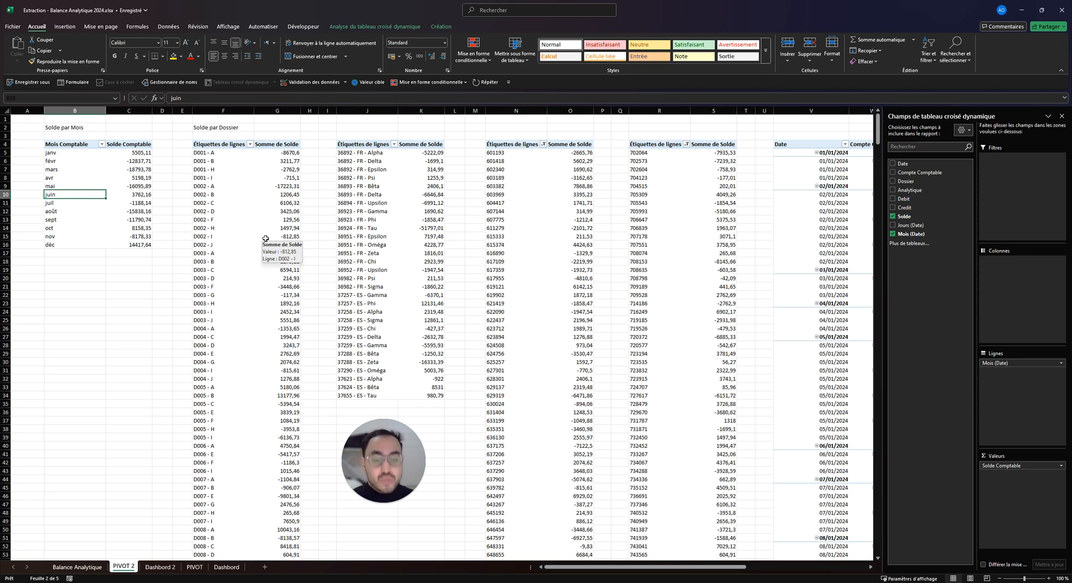
click(77, 566)
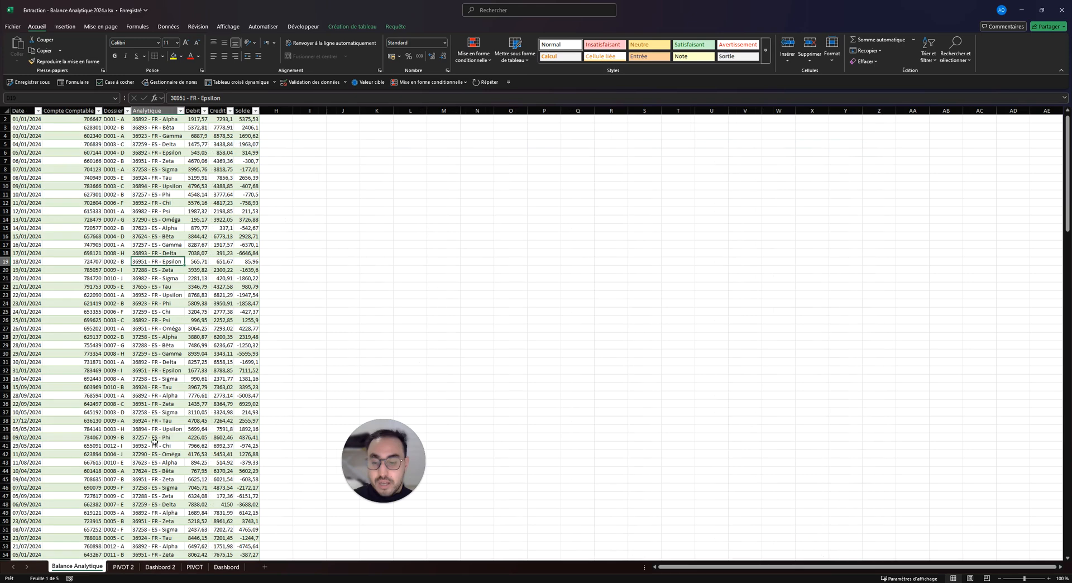
click(173, 329)
click(361, 26)
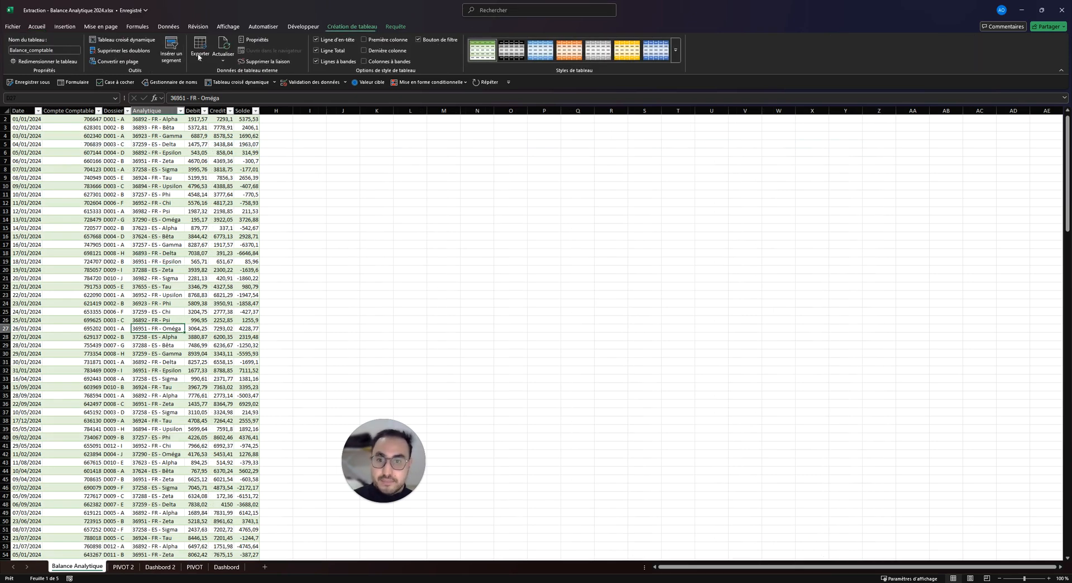
- Insert slicers for Dossier, Analytique and Mois (Date) from the Solde par Dossier pivot table on PIVOT 2
click(124, 566)
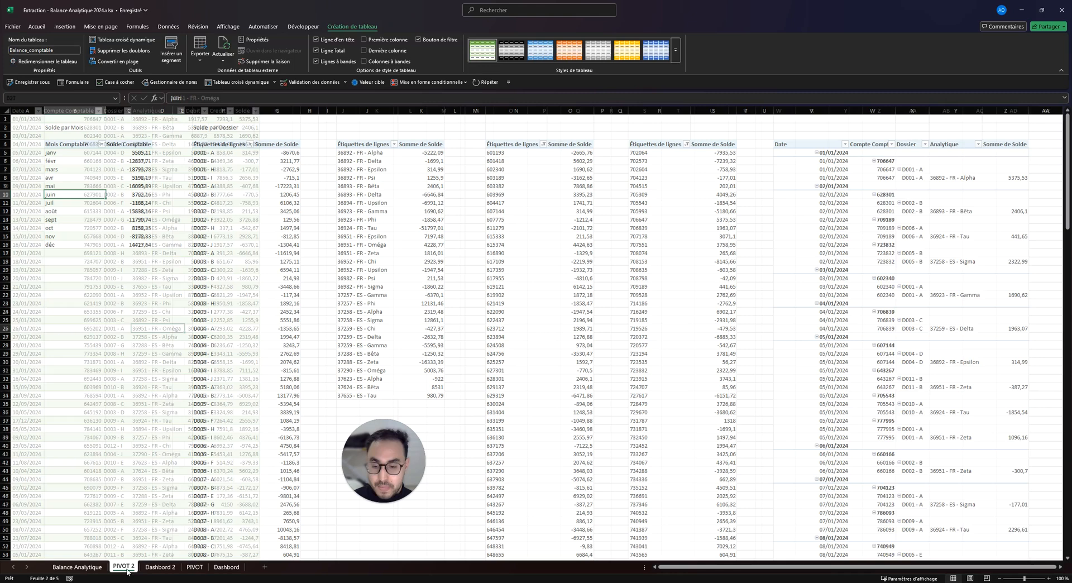
click(236, 317)
click(282, 279)
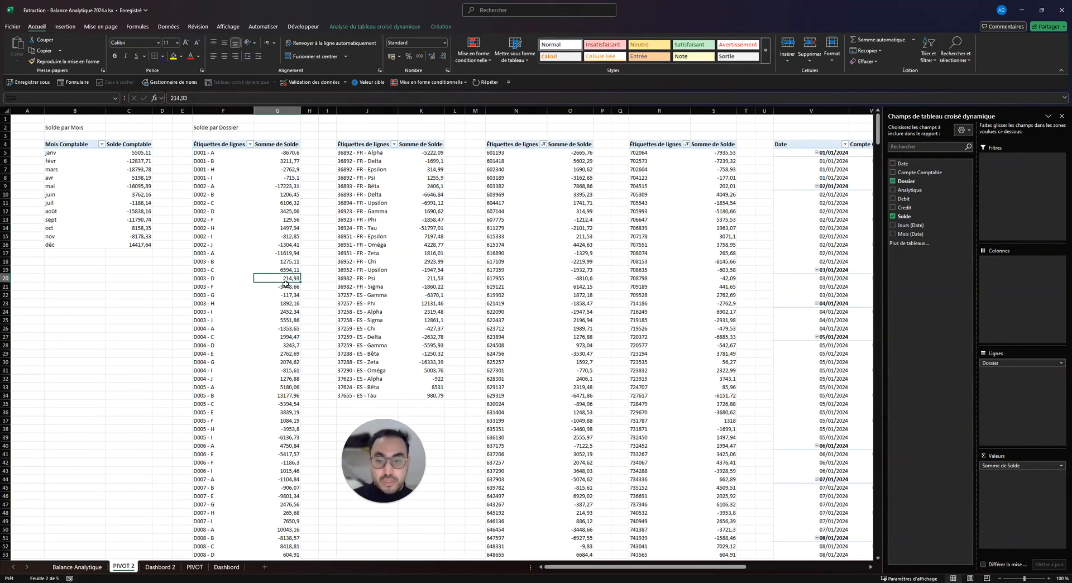
click(65, 27)
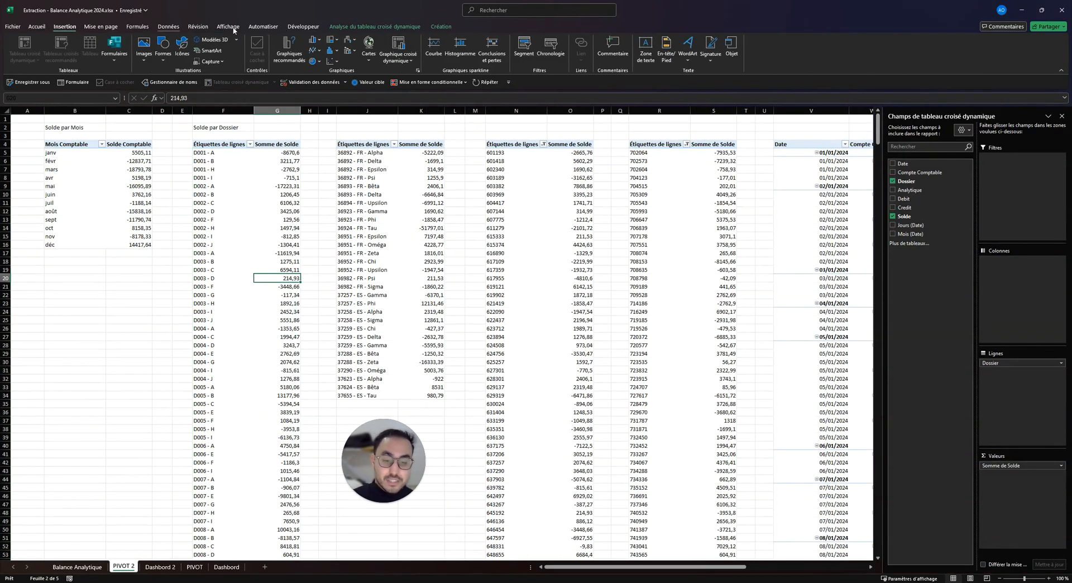
click(524, 48)
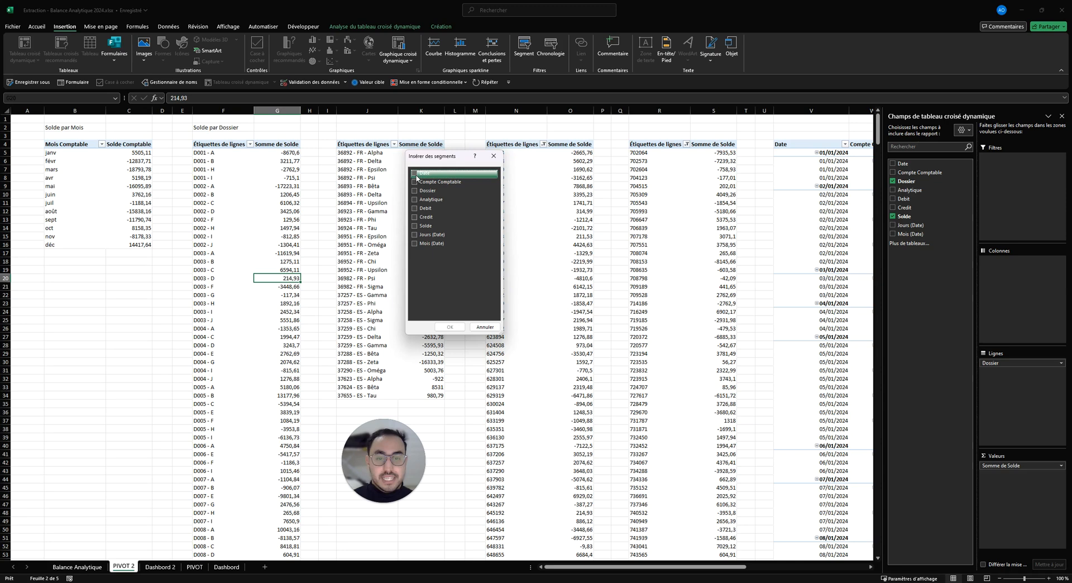
click(429, 174)
click(431, 191)
click(432, 201)
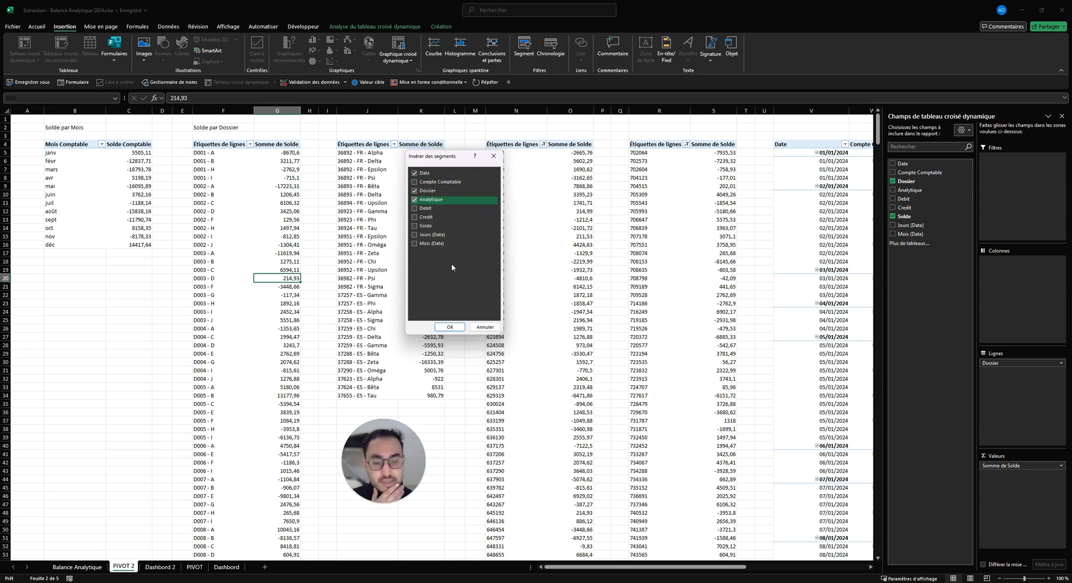
click(415, 173)
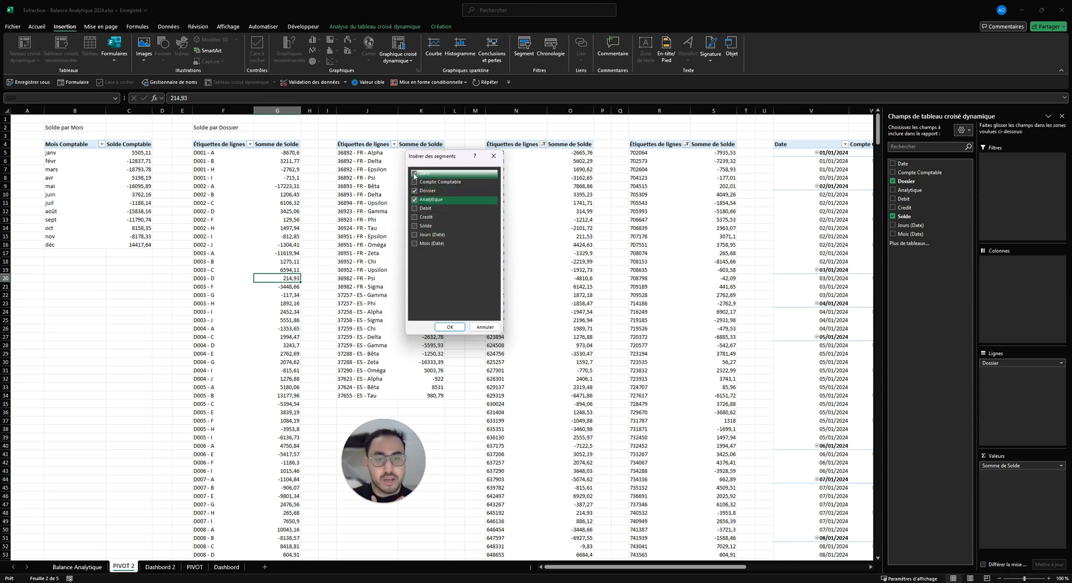
click(416, 243)
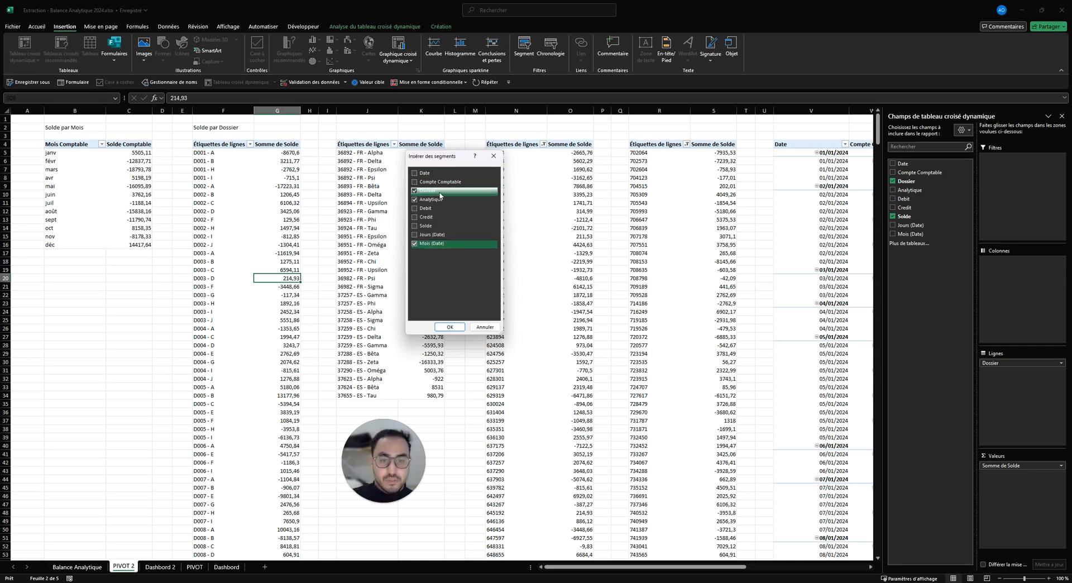
click(452, 327)
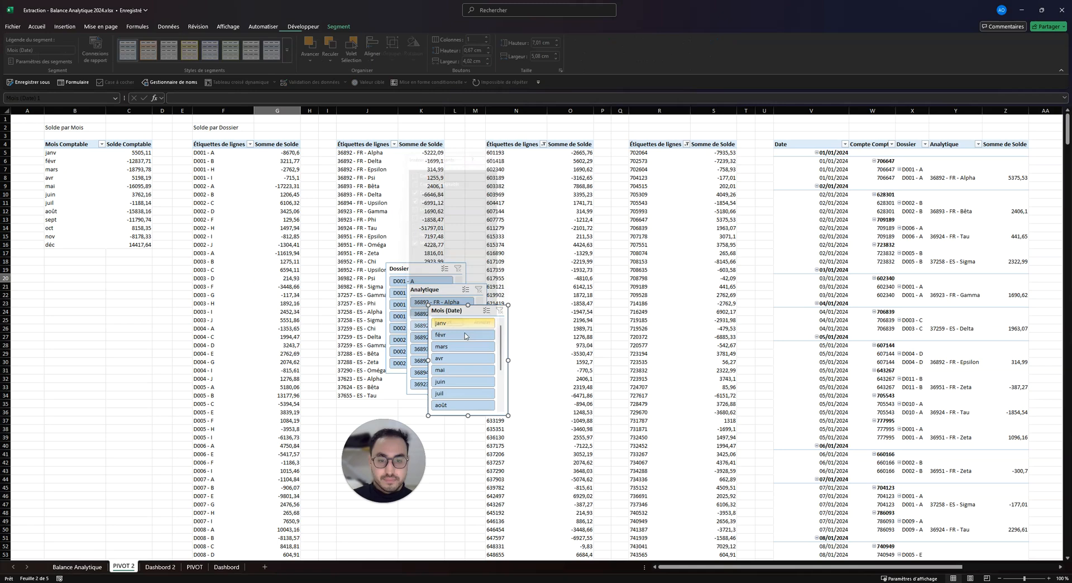
- Move the Dossier, Analytique and Mois (Date) slicers together from PIVOT 2 to the Dashbord 2 sheet
click(431, 281)
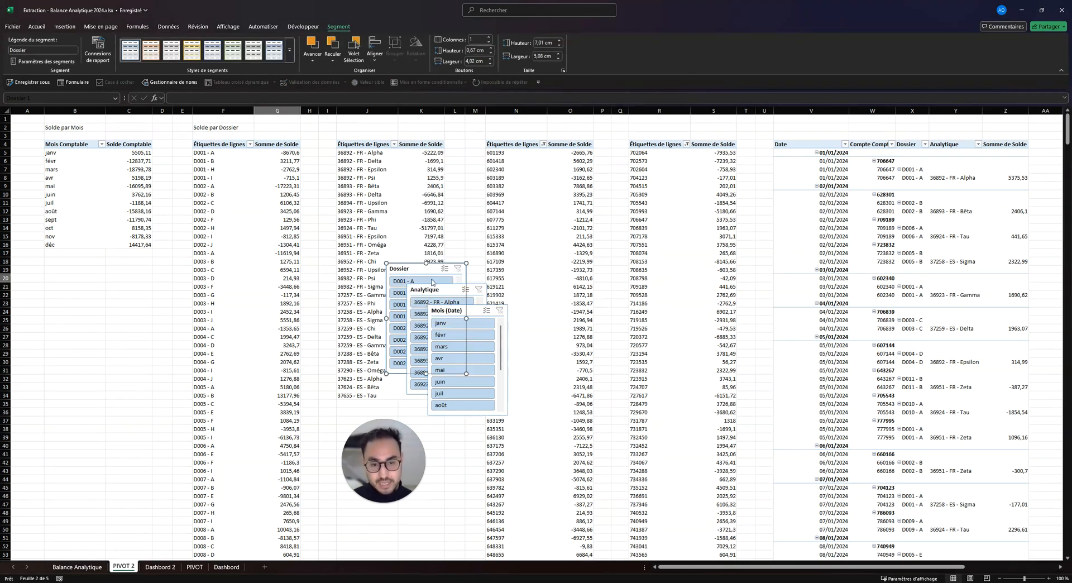
ctrl+click(430, 292)
ctrl+click(469, 313)
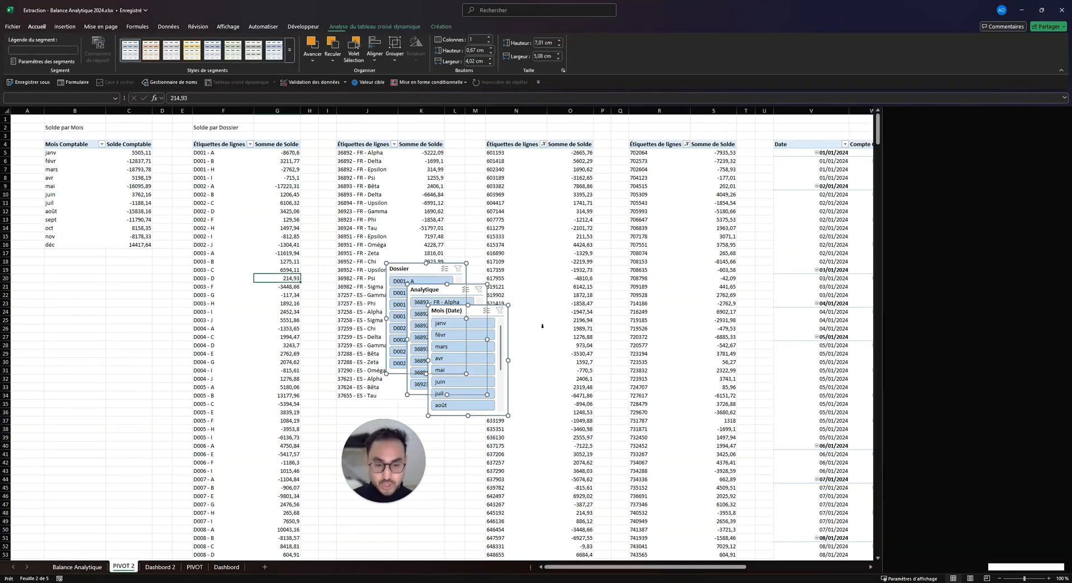
key(ctrl+x)
click(171, 568)
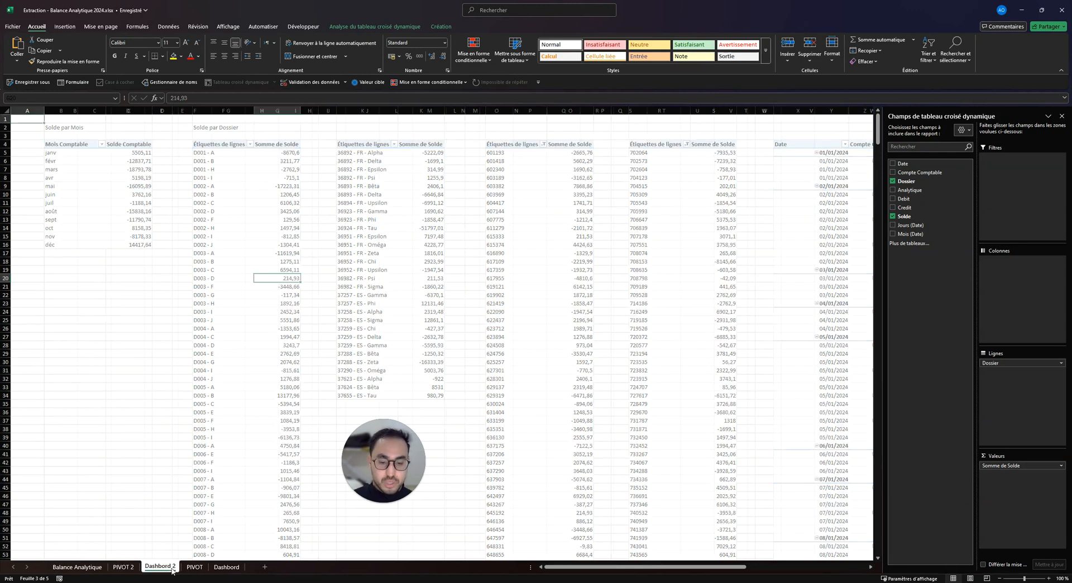
key(ctrl+v)
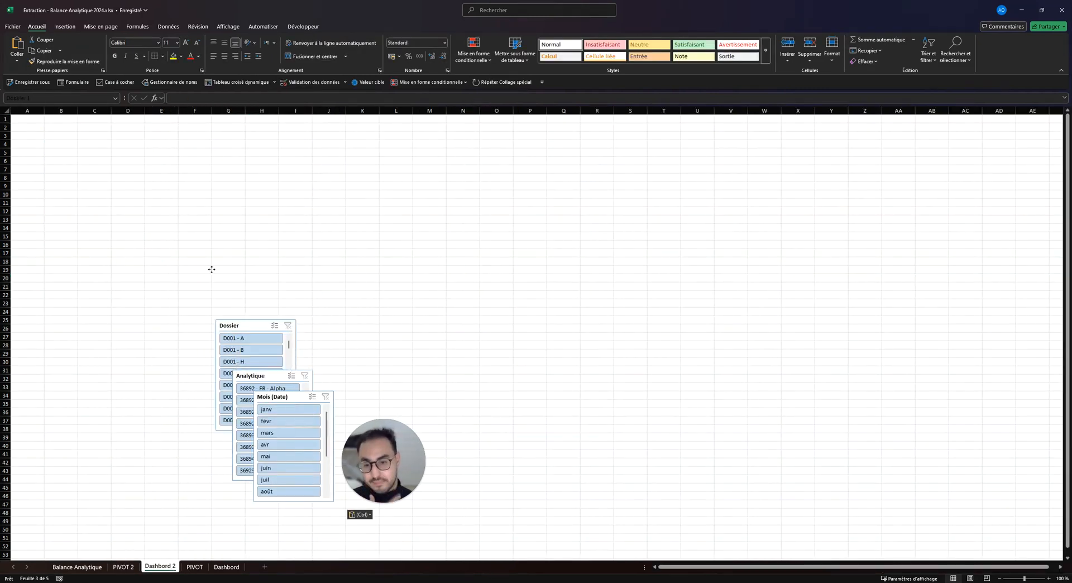
- Spread the three overlapping slicers apart on Dashbord 2, in the order Dossier, Analytique, Mois (Date)
drag(240, 325, 88, 233)
drag(257, 375, 214, 291)
drag(279, 396, 314, 298)
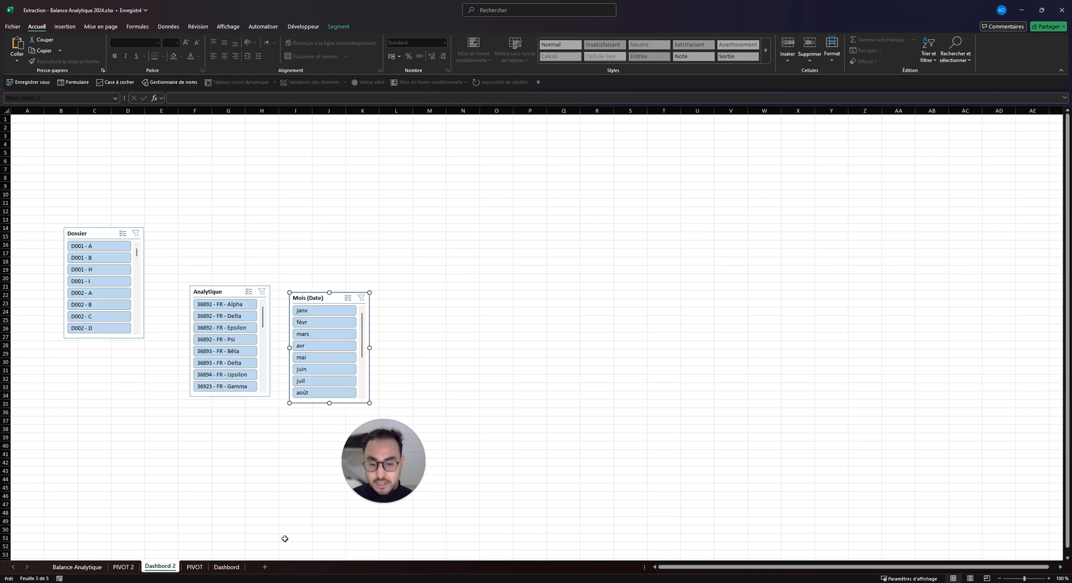
- Following the Dashbord sheet's layout, place the Mois (Date) slicer near cell B2 on Dashbord 2, with the Dossier slicer below it
click(227, 567)
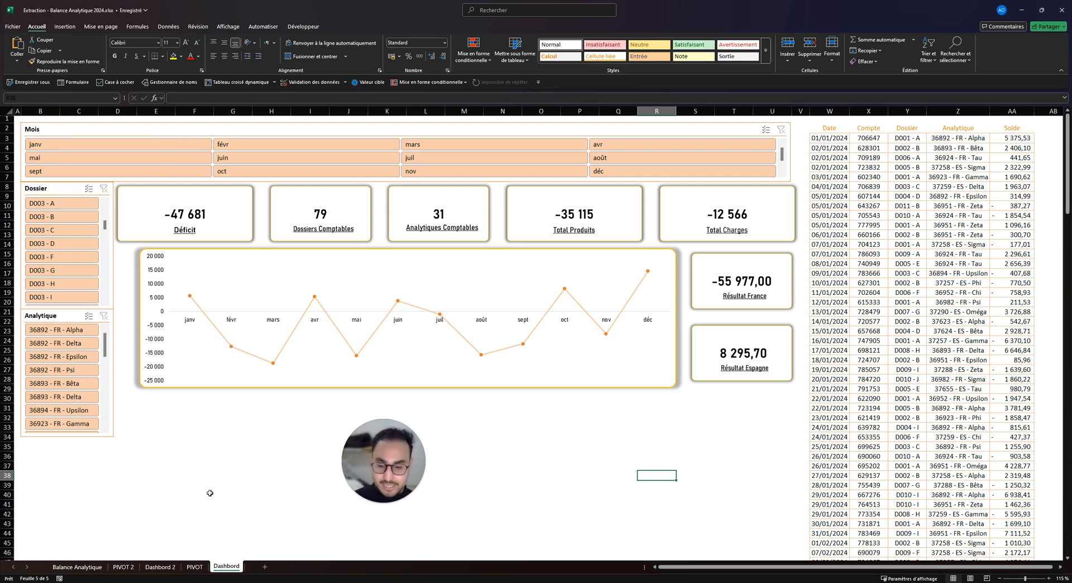
click(161, 567)
click(133, 240)
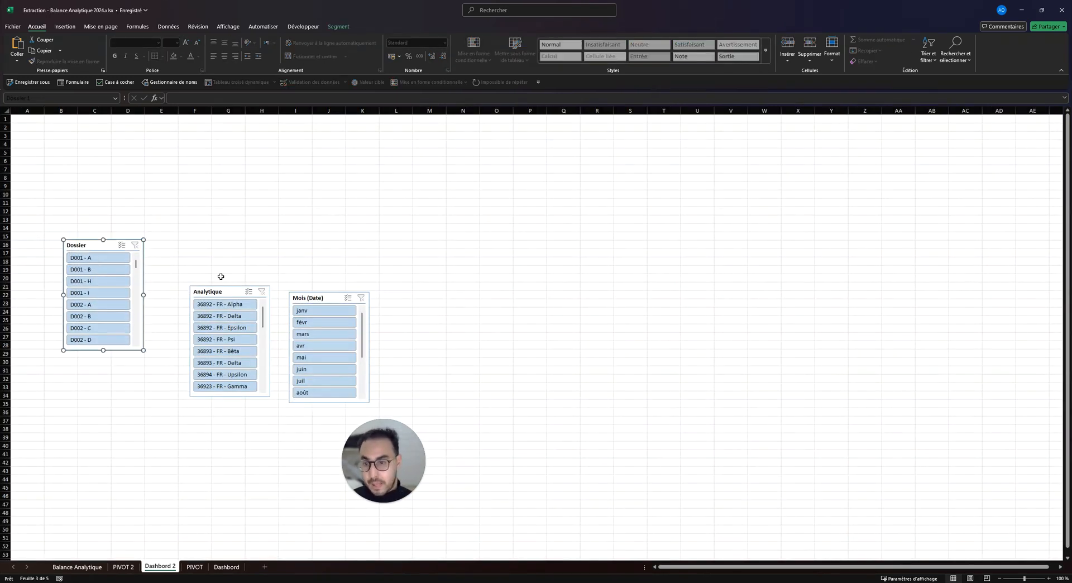
drag(297, 294, 53, 126)
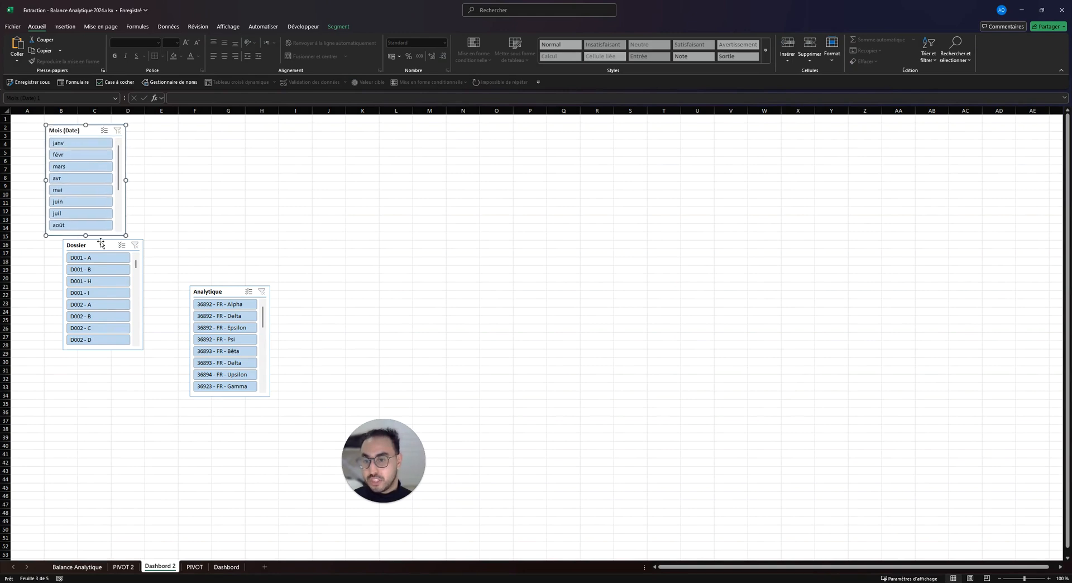
- Apply the light orange slicer style to the Mois (Date), Dossier and Analytique slicers together
ctrl+click(101, 243)
ctrl+click(227, 290)
click(339, 27)
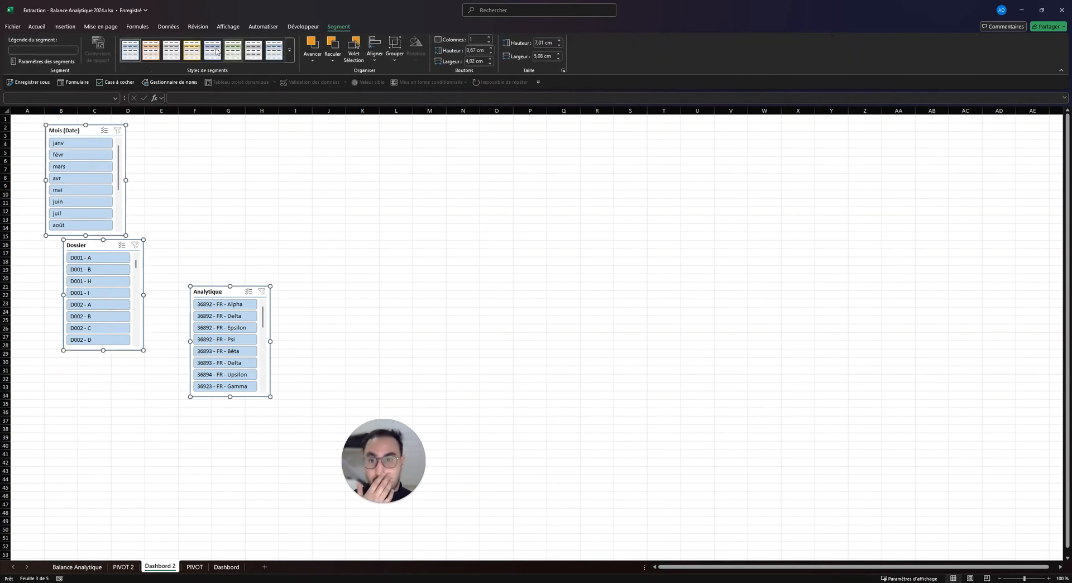
click(151, 54)
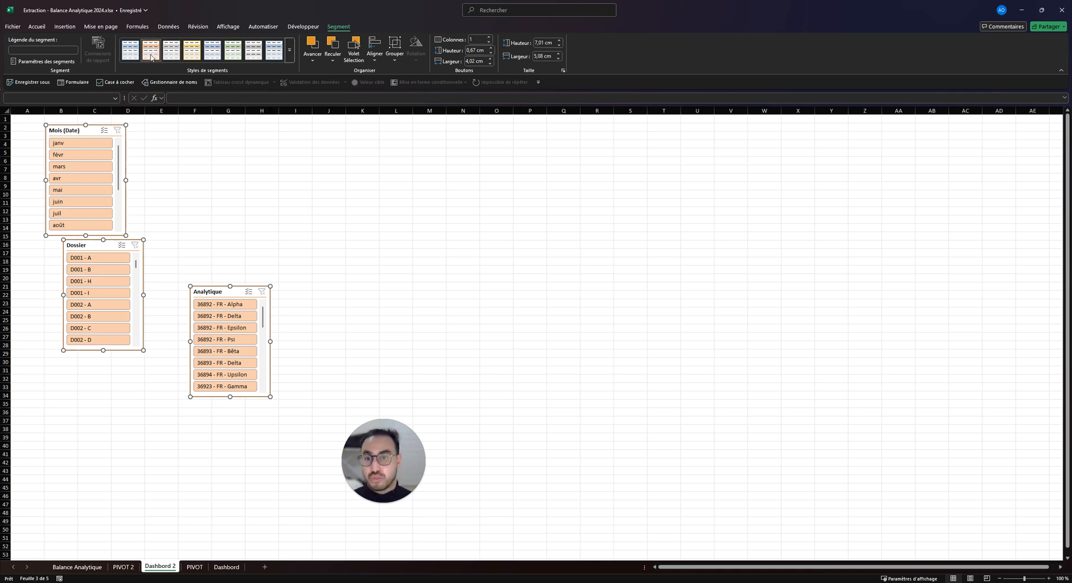
click(291, 60)
click(333, 144)
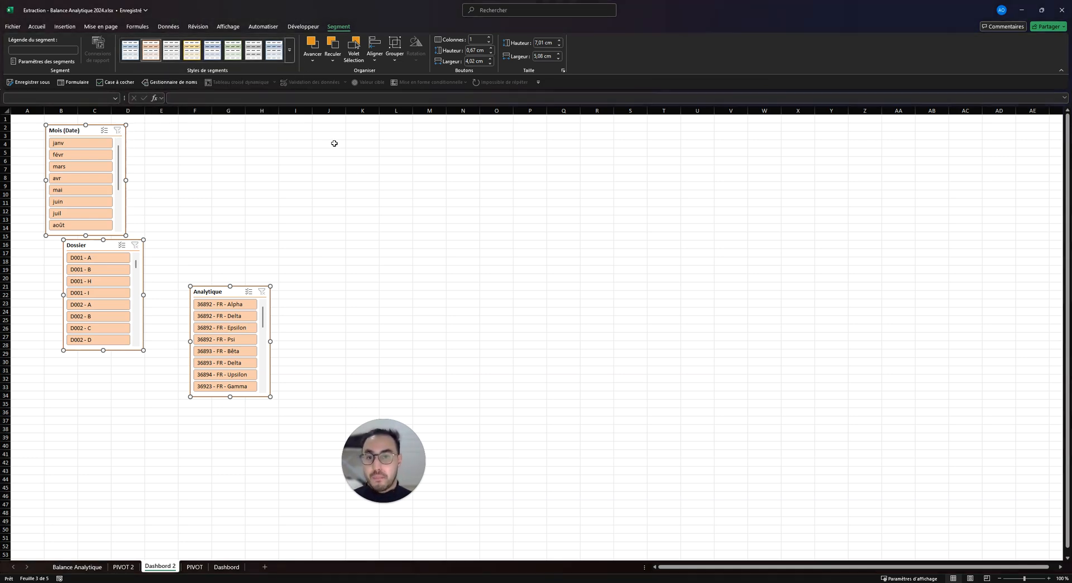
click(355, 287)
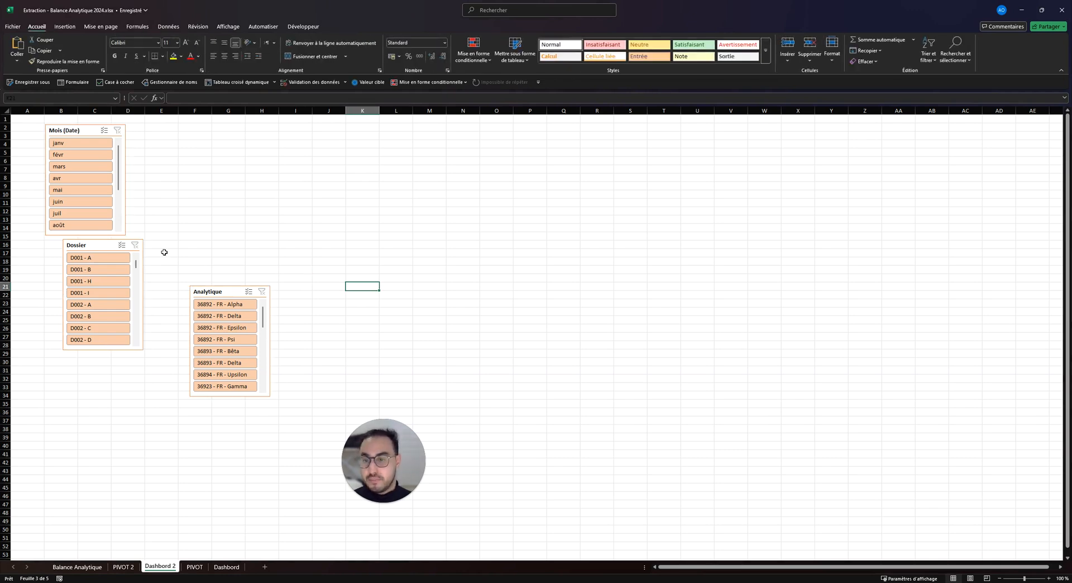
- Move the Dossier and Analytique slicers side by side around row 23, leaving free space beneath the Mois (Date) slicer
drag(97, 245, 89, 307)
drag(204, 291, 185, 303)
click(215, 254)
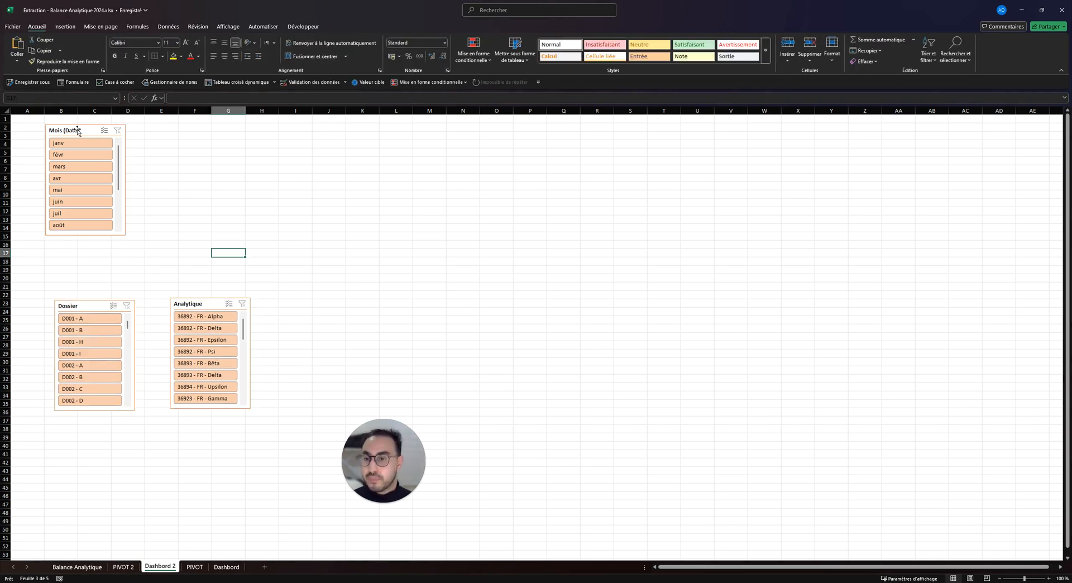
- Configure the Mois (Date) slicer's settings to hide items without data
click(78, 130)
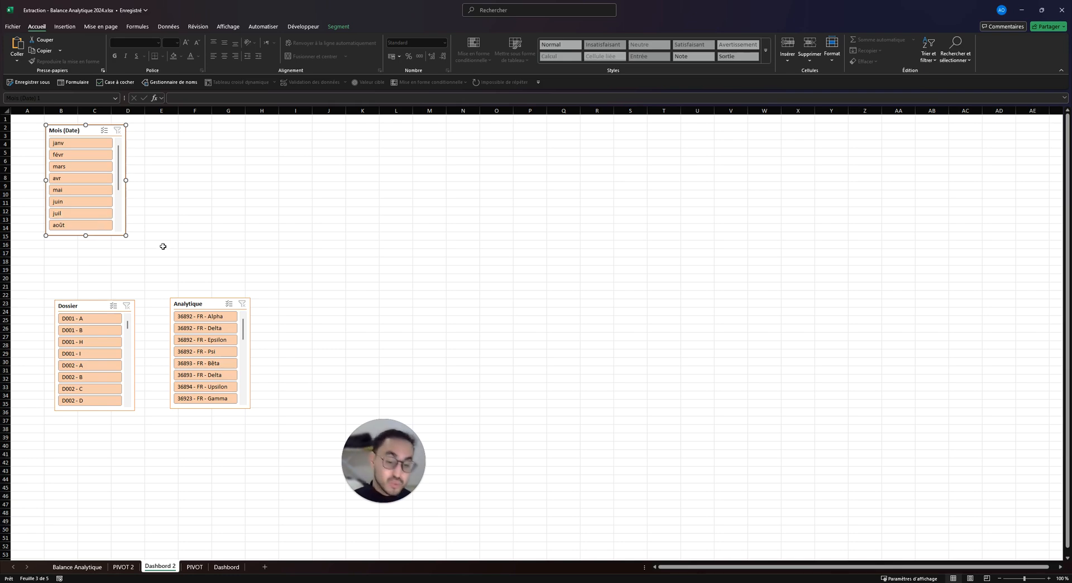
click(224, 235)
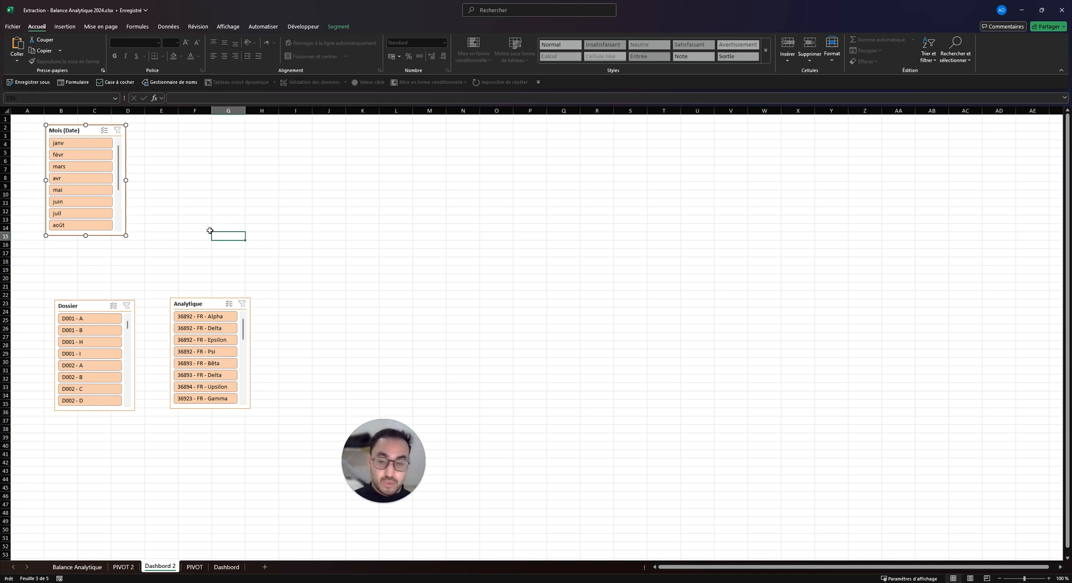
click(84, 132)
right_click(82, 134)
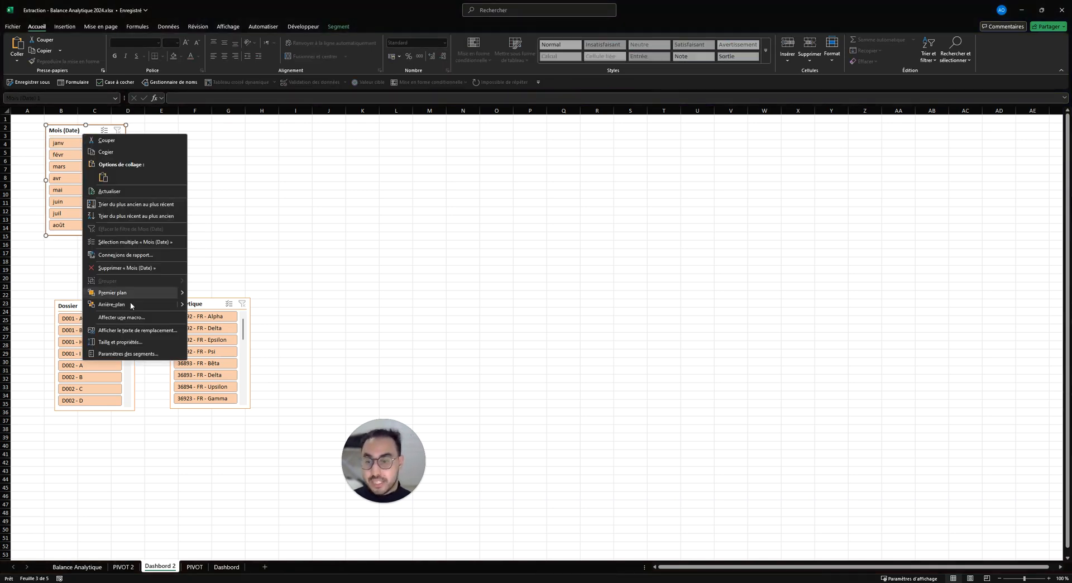
click(149, 356)
drag(193, 308, 482, 205)
click(472, 278)
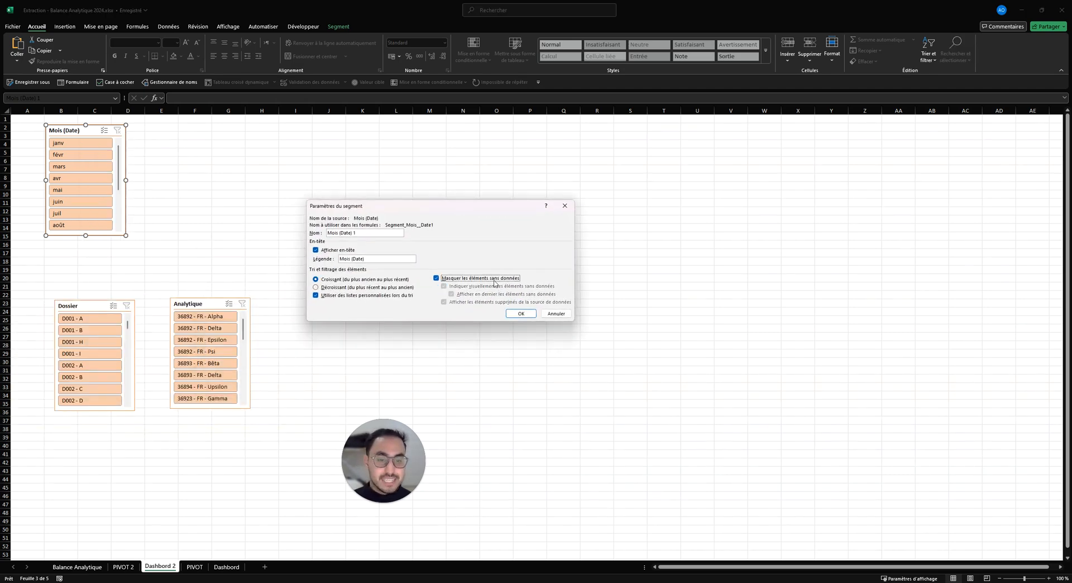
click(521, 314)
- Configure the Dossier and Analytique slicers together to hide items without data
click(79, 311)
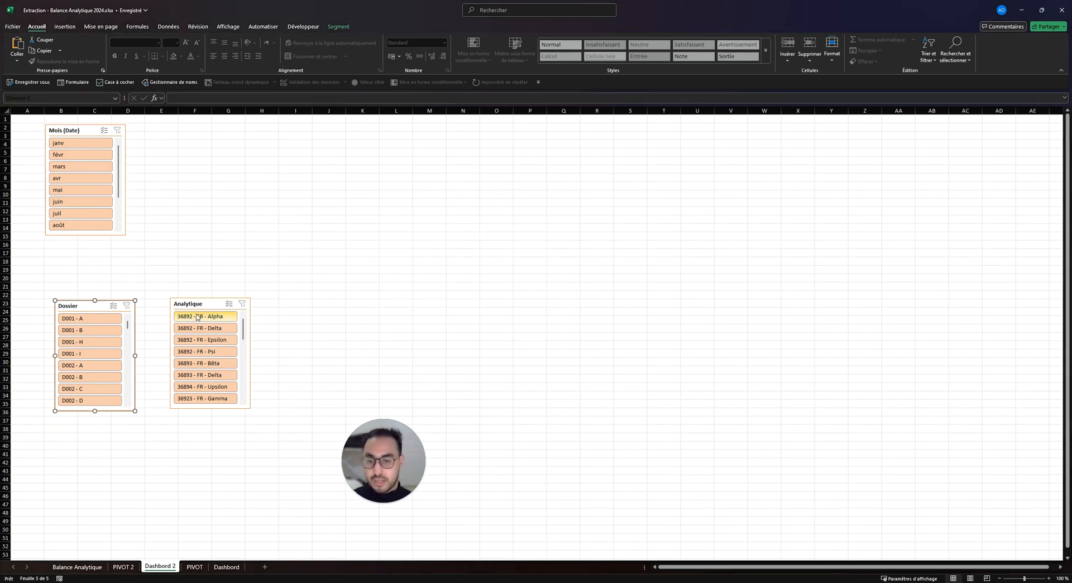
ctrl+click(199, 307)
right_click(200, 305)
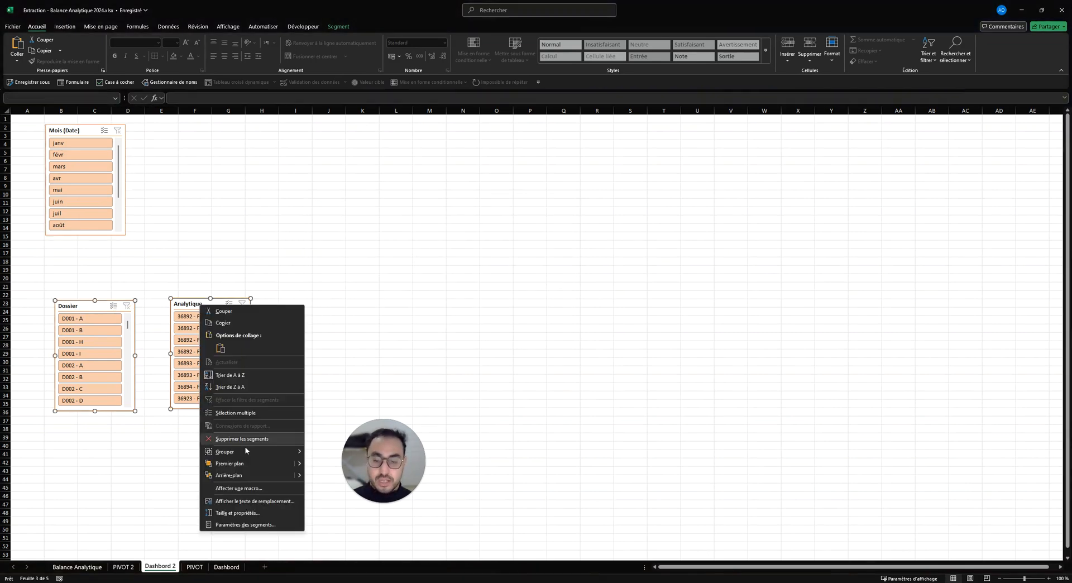
click(243, 525)
drag(288, 450, 508, 267)
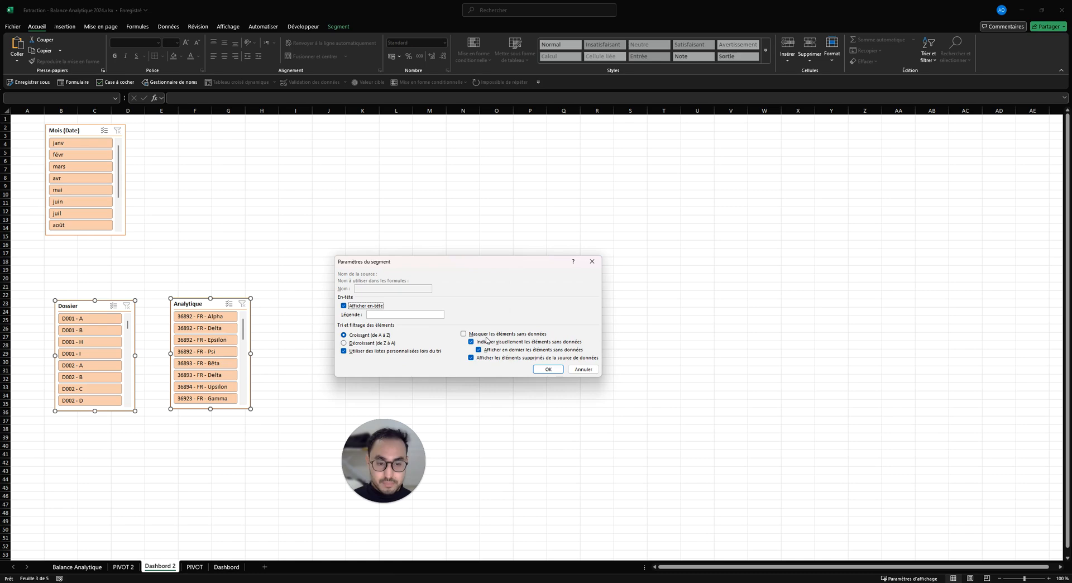
click(485, 334)
click(546, 367)
click(430, 219)
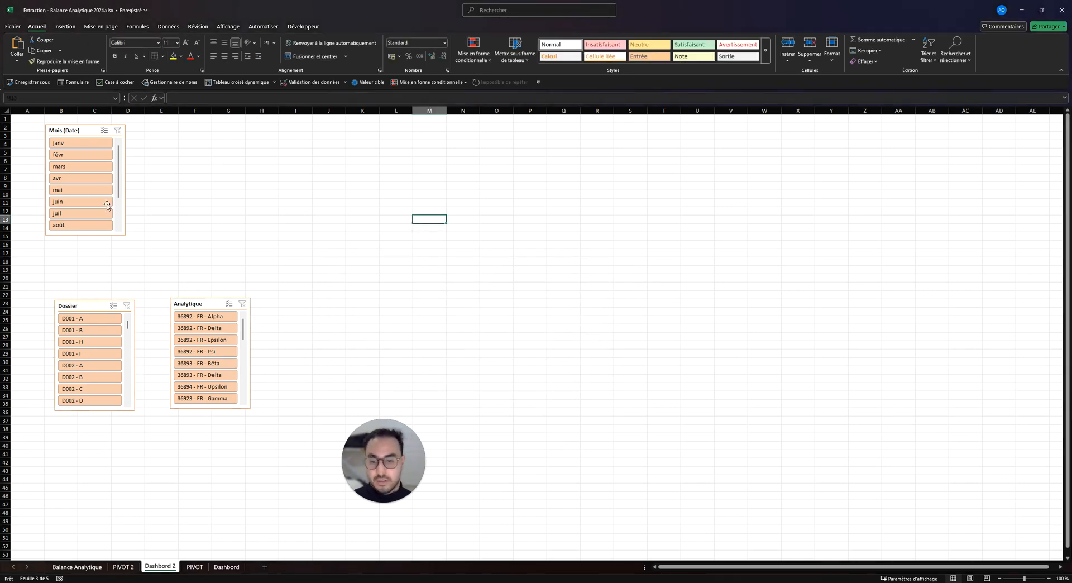
- Connect the Mois (Date) slicer to all PIVOT 2 pivot tables by adding Tableau croisé dynamique1, 3, 4, 5 and 7 to its report connections
right_click(78, 132)
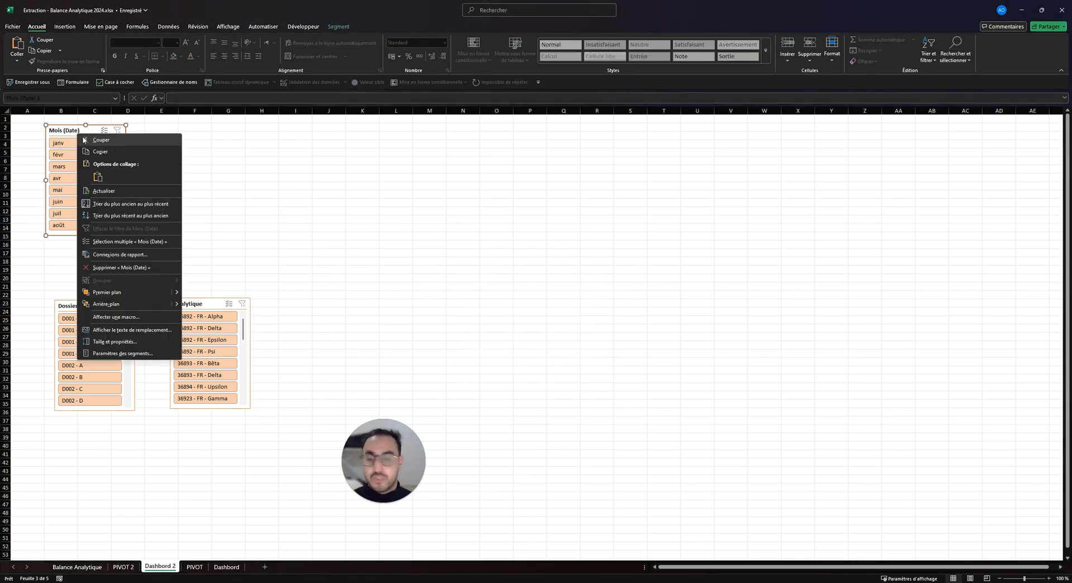
click(137, 258)
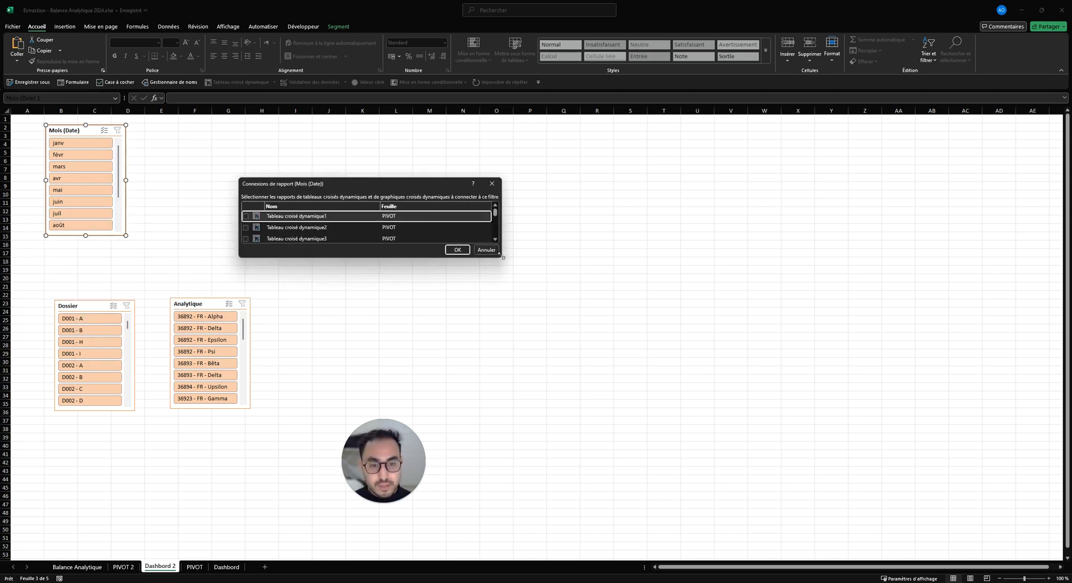
drag(502, 256, 674, 382)
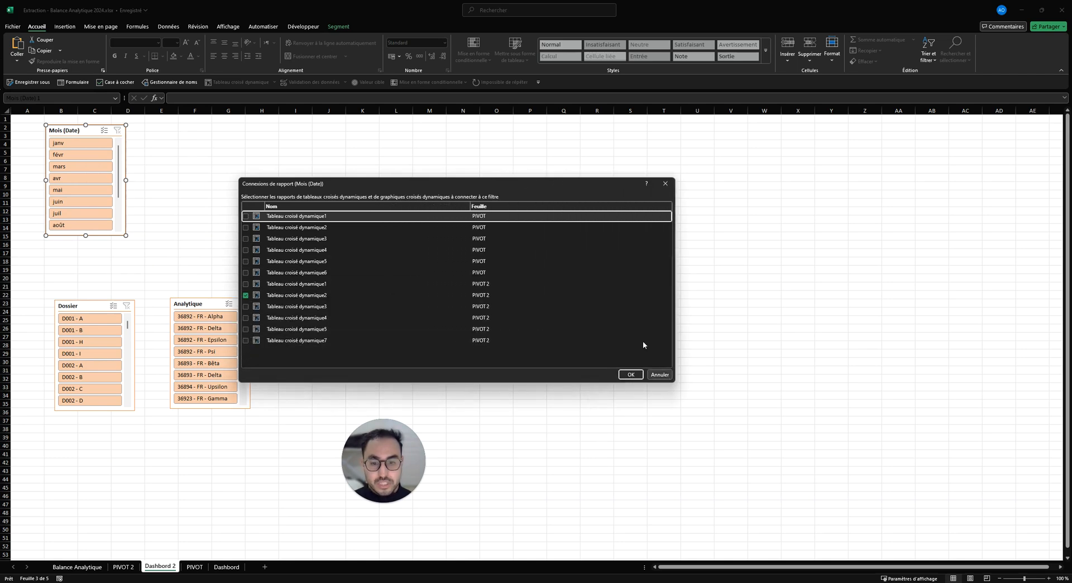
drag(491, 189, 497, 180)
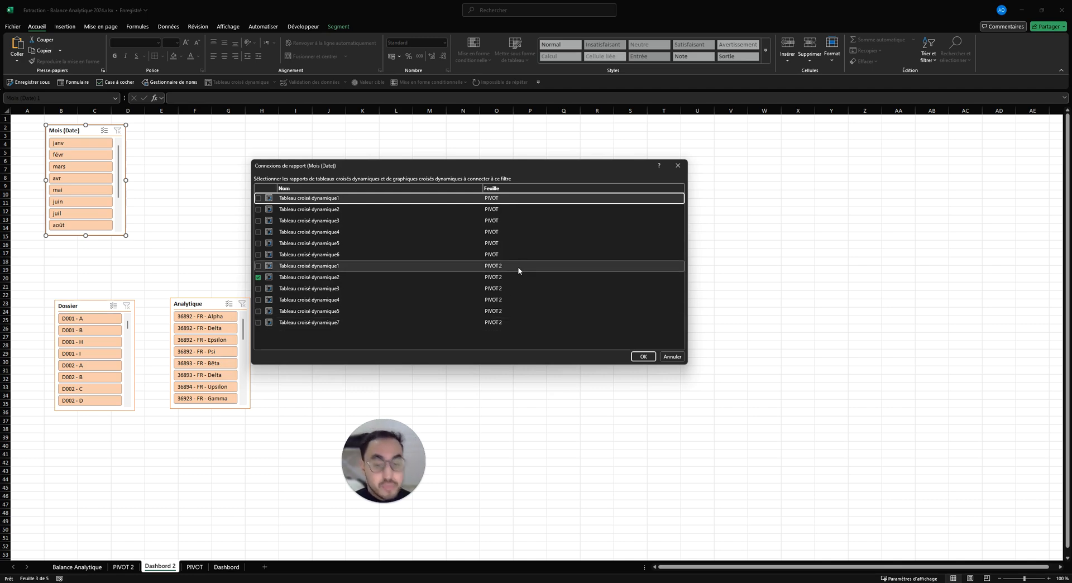
click(258, 266)
click(258, 288)
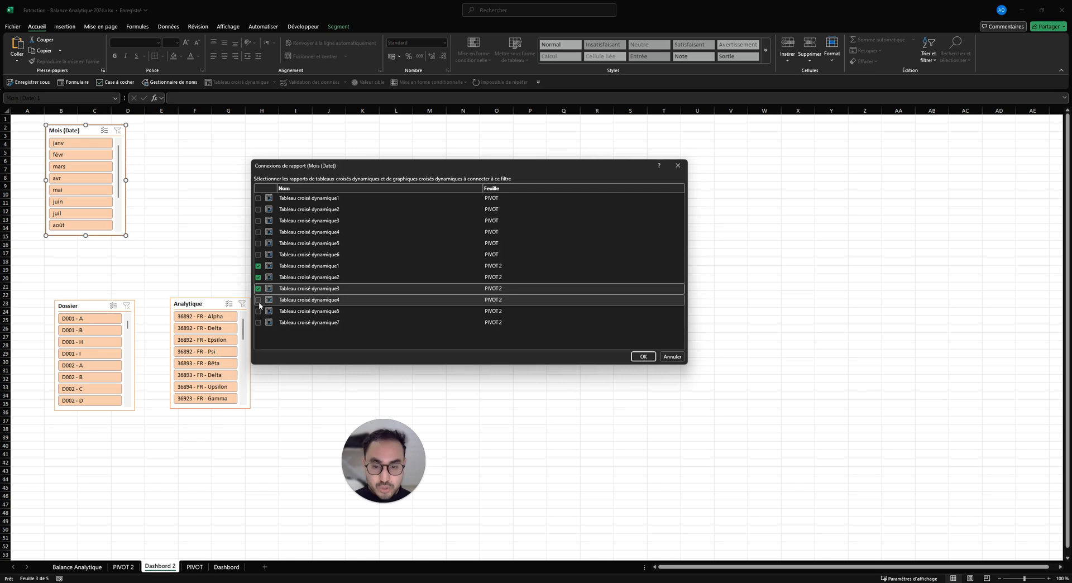
click(258, 300)
click(258, 311)
click(258, 322)
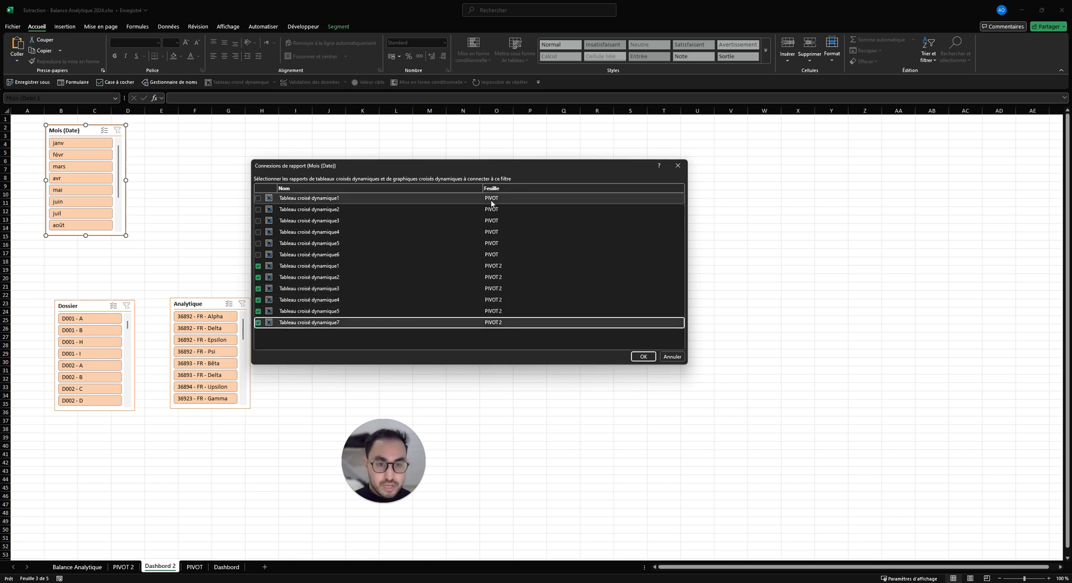
click(642, 356)
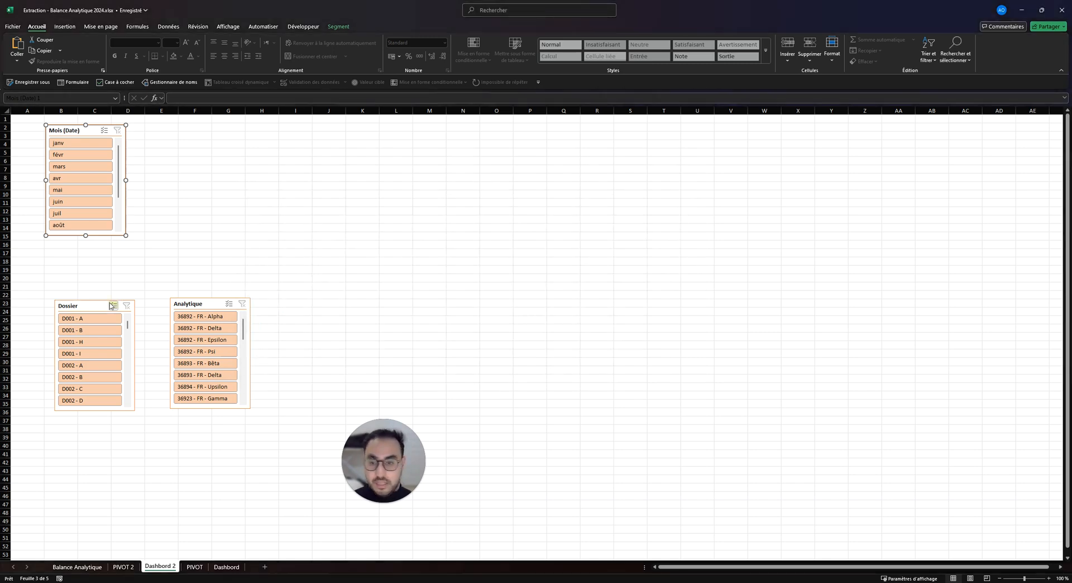
- Connect the Dossier slicer to all PIVOT 2 pivot tables, Tableau croisé dynamique1 to 5 and 7, leaving the PIVOT ones unconnected
right_click(95, 305)
click(129, 429)
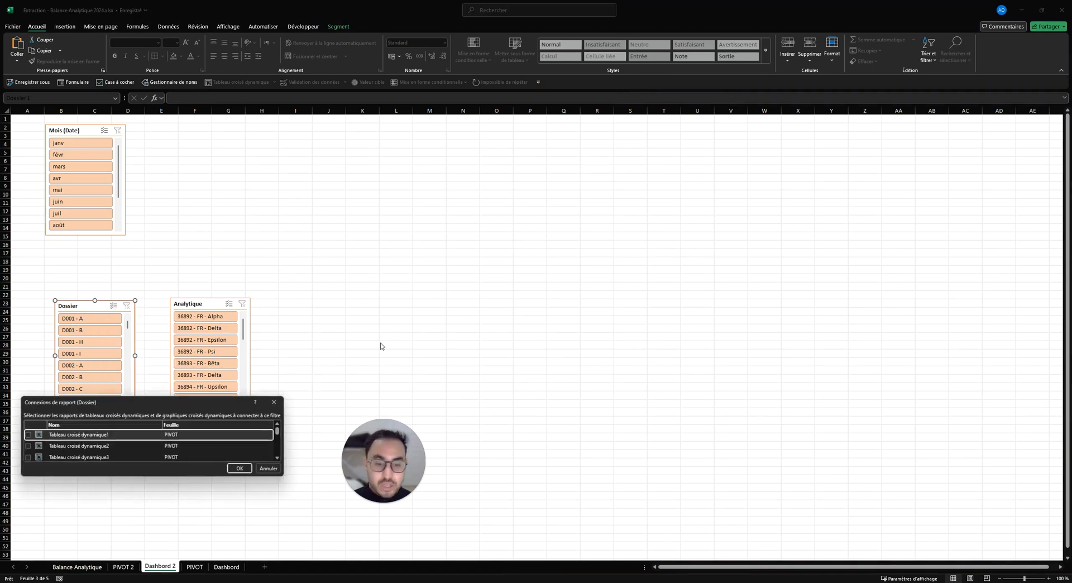
drag(224, 402, 607, 161)
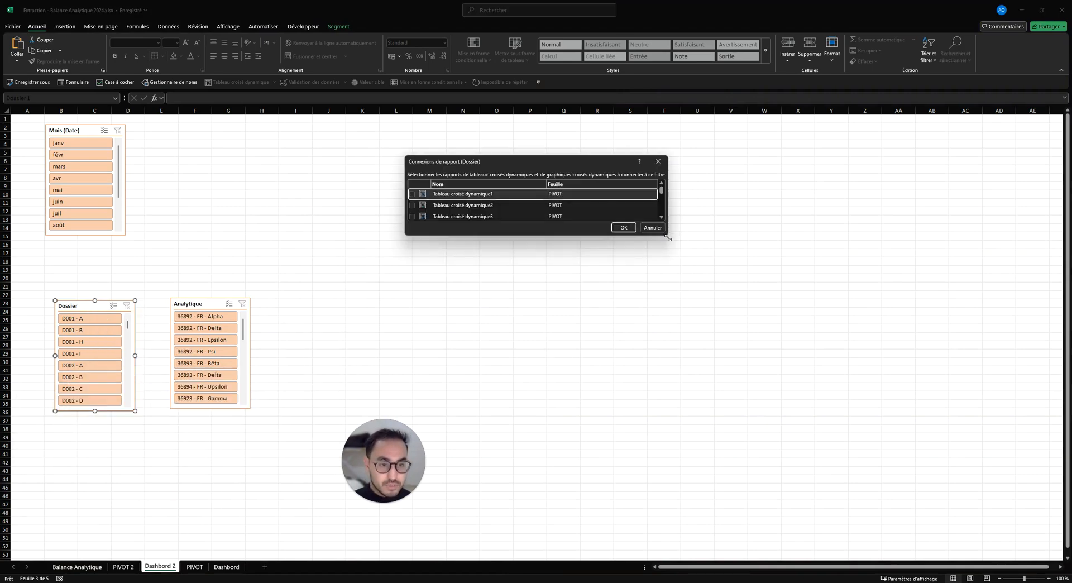
drag(668, 238, 714, 401)
click(431, 263)
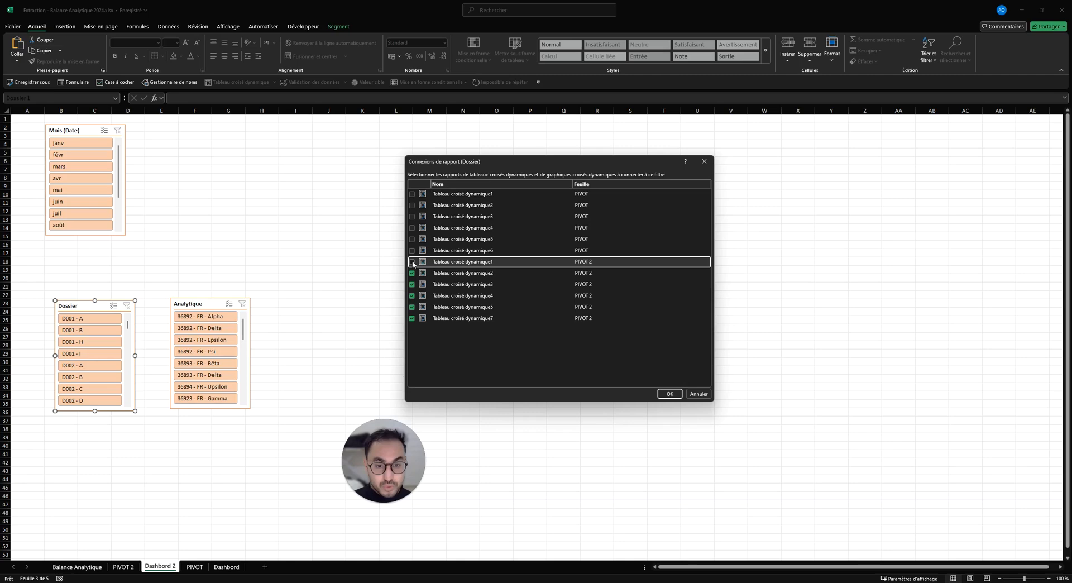
click(670, 394)
- Connect the Analytique slicer to all PIVOT 2 pivot tables by adding Tableau croisé dynamique1, 3, 4, 5 and 7
right_click(178, 305)
click(212, 428)
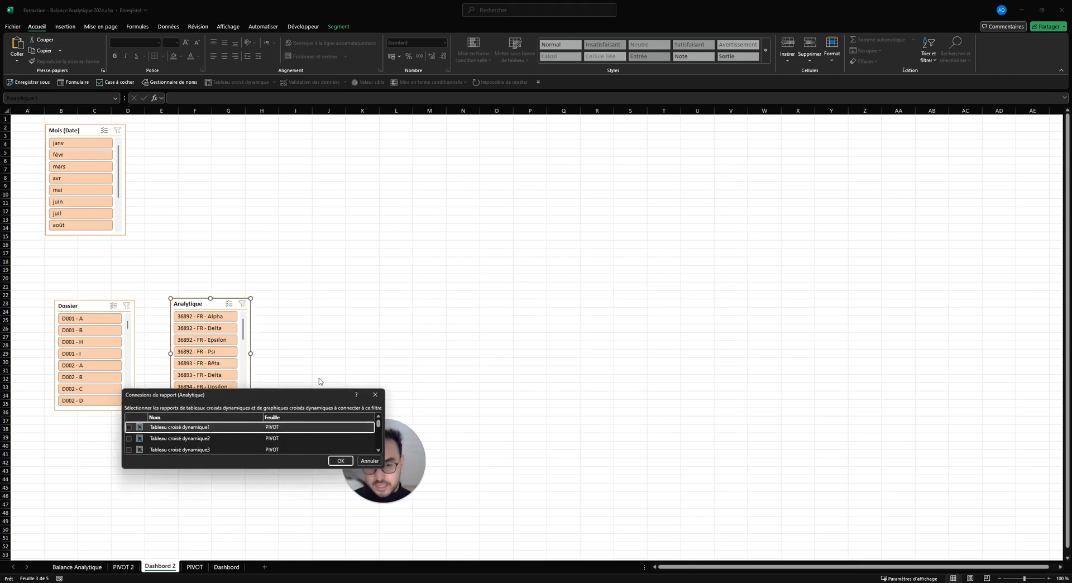
drag(322, 391, 555, 192)
drag(620, 272, 681, 434)
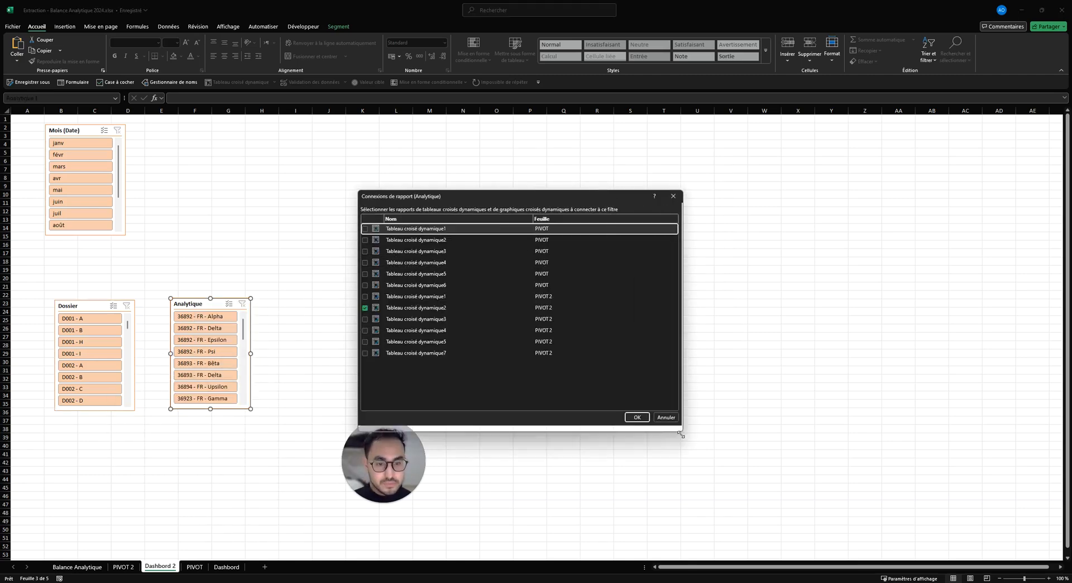
click(366, 353)
click(366, 341)
click(365, 330)
click(365, 319)
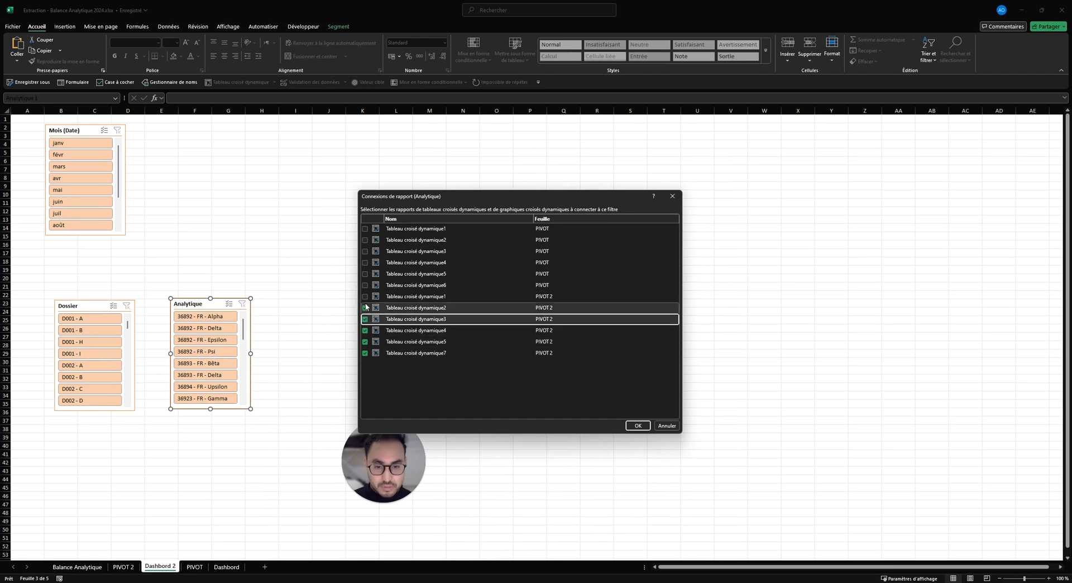
click(365, 296)
click(638, 425)
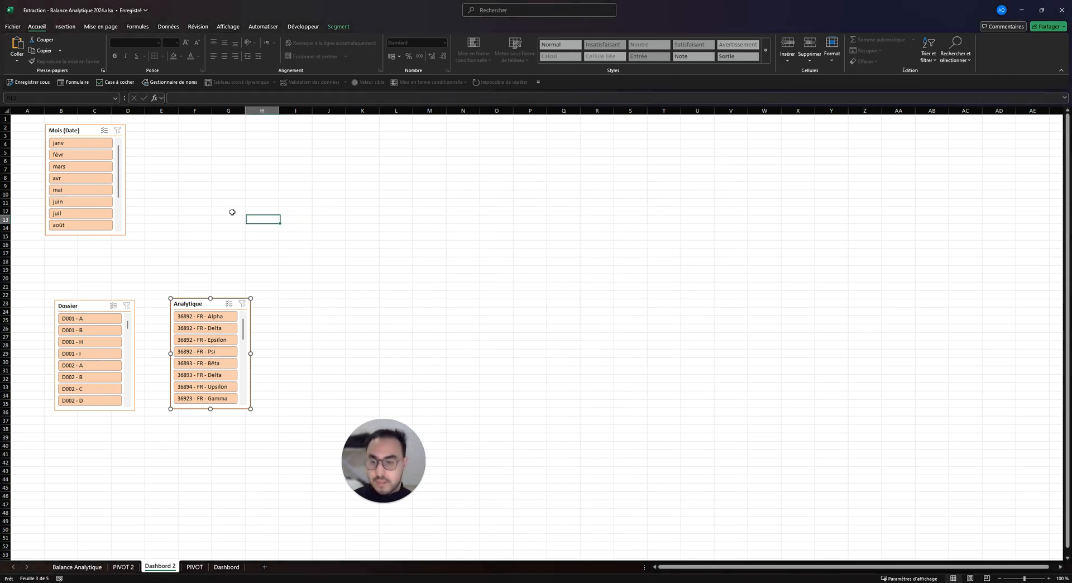
- Check the Mois (Date) slicer's report connections to the PIVOT 2 pivot tables
right_click(84, 129)
click(134, 249)
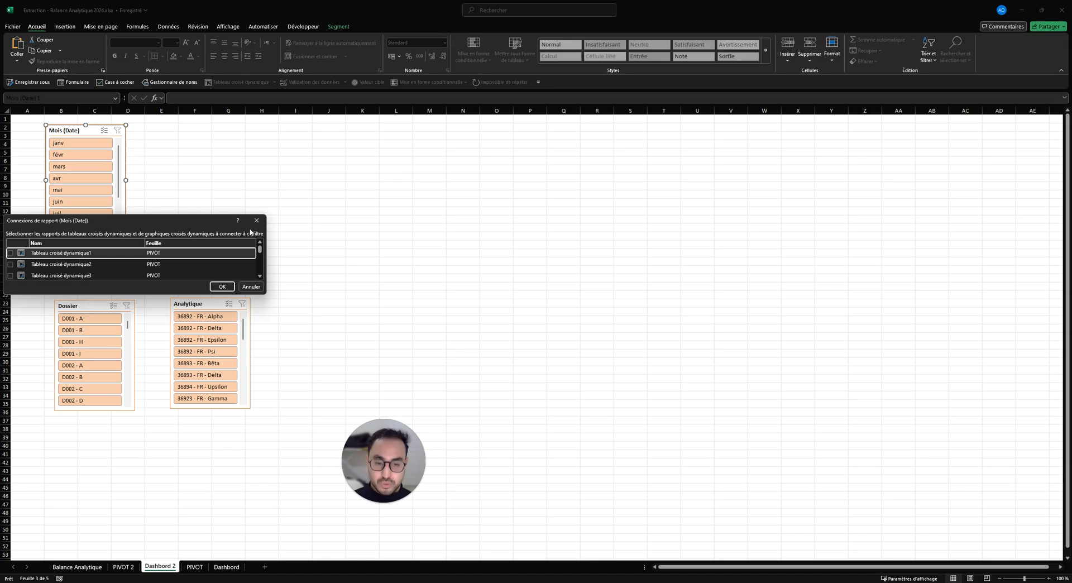
drag(263, 295, 311, 423)
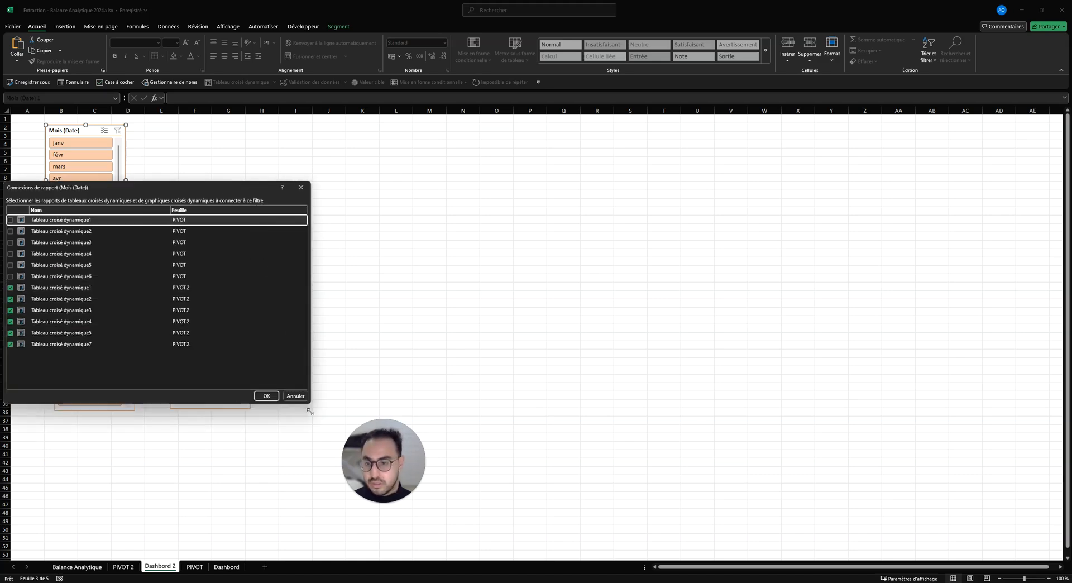
click(223, 288)
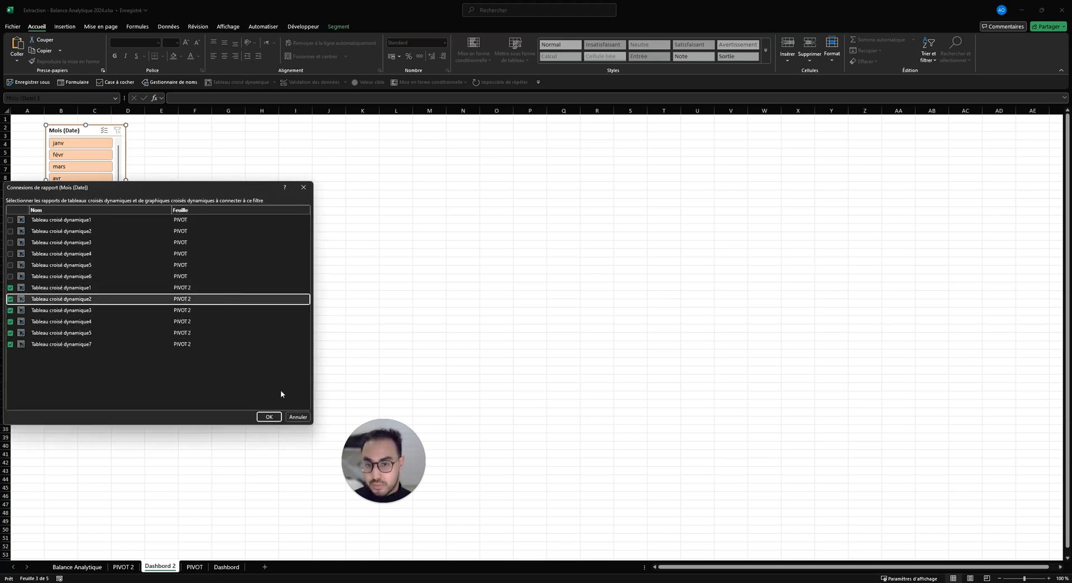
click(268, 417)
- Set the Mois (Date) slicer to 5 columns, stretch it to about 33.58 cm wide by 5.69 cm high, and compare it with the Dashbord sheet
click(78, 130)
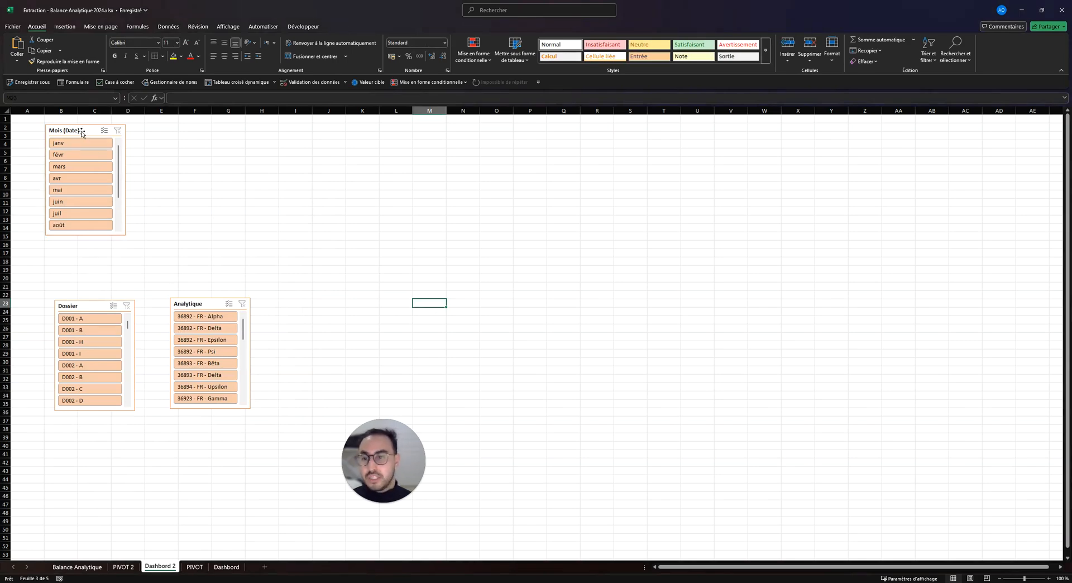
click(339, 27)
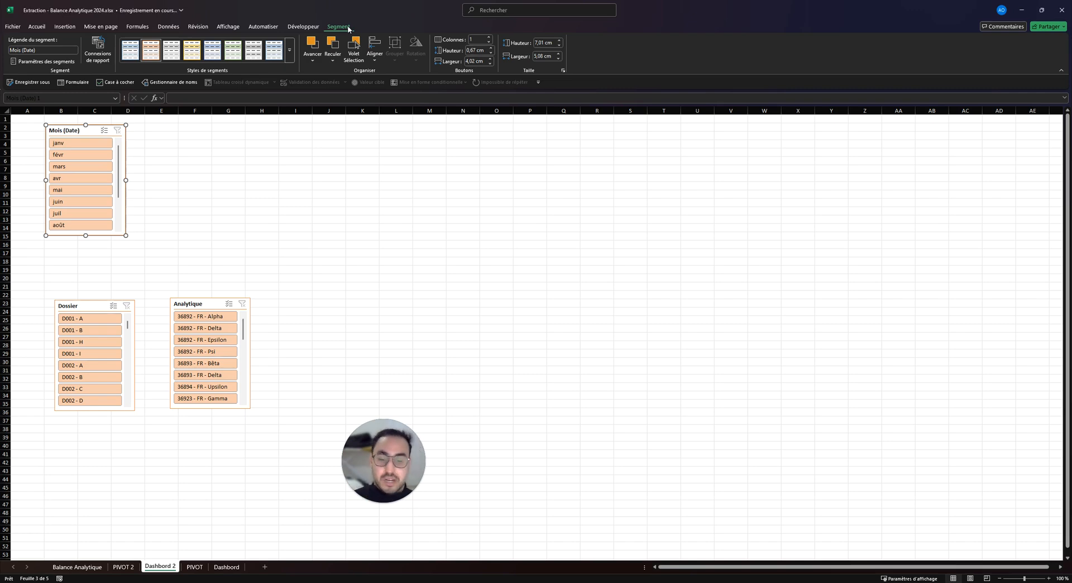
click(489, 37)
click(490, 37)
click(489, 36)
click(489, 37)
drag(126, 235, 576, 214)
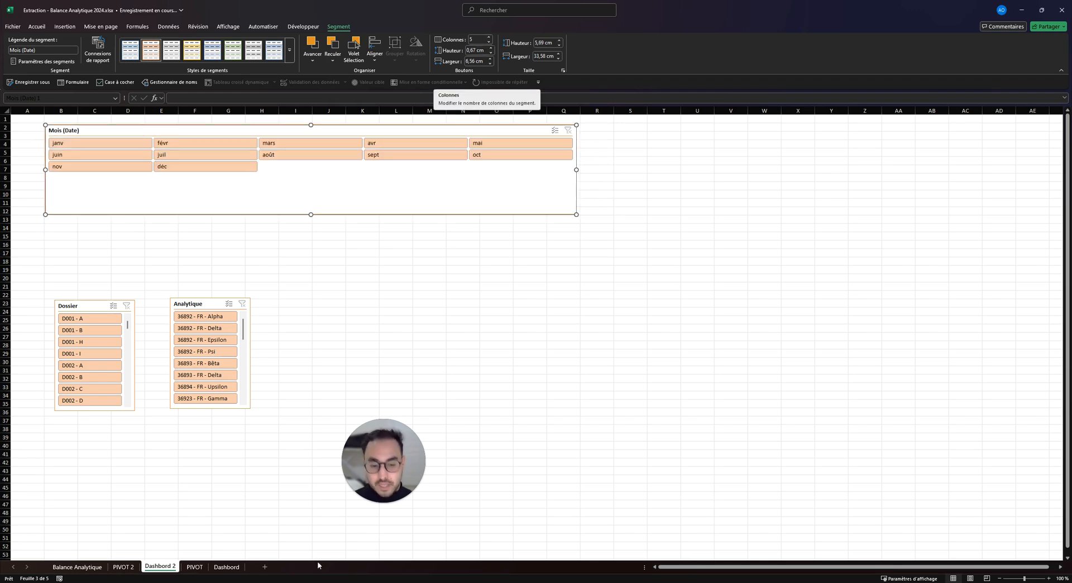
click(226, 566)
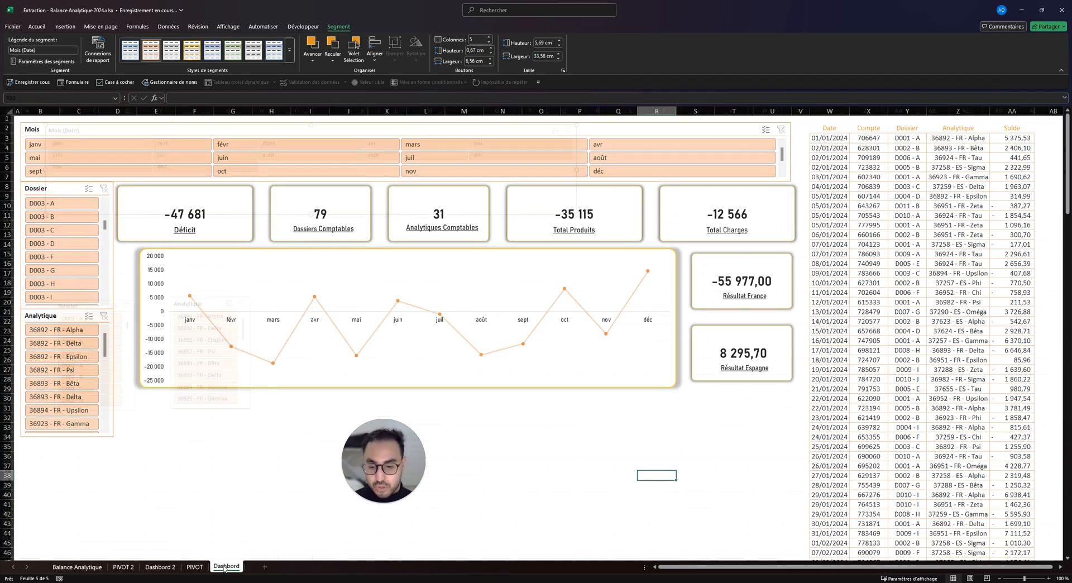
click(158, 567)
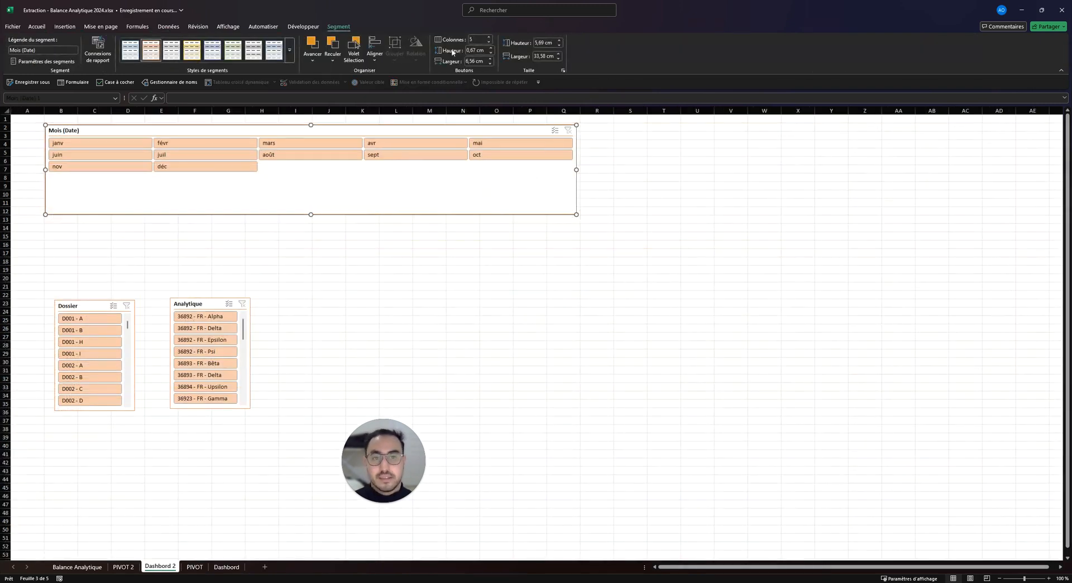
- Set the Mois (Date) slicer to 4 columns, shorten it to about 3.44 cm high, and caption it Mois
click(489, 42)
drag(576, 214, 575, 177)
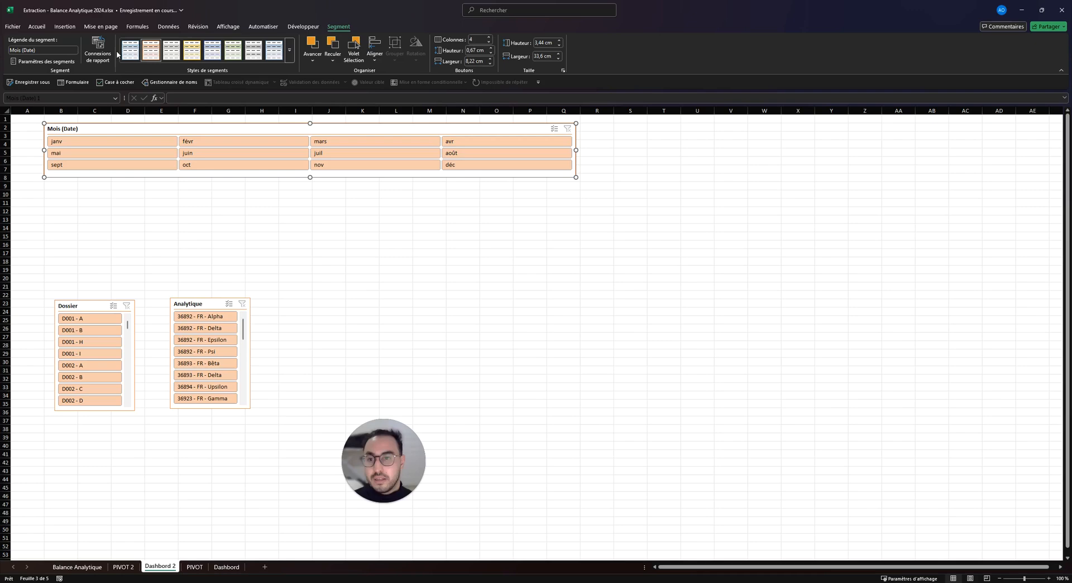
click(46, 50)
text(Mois)
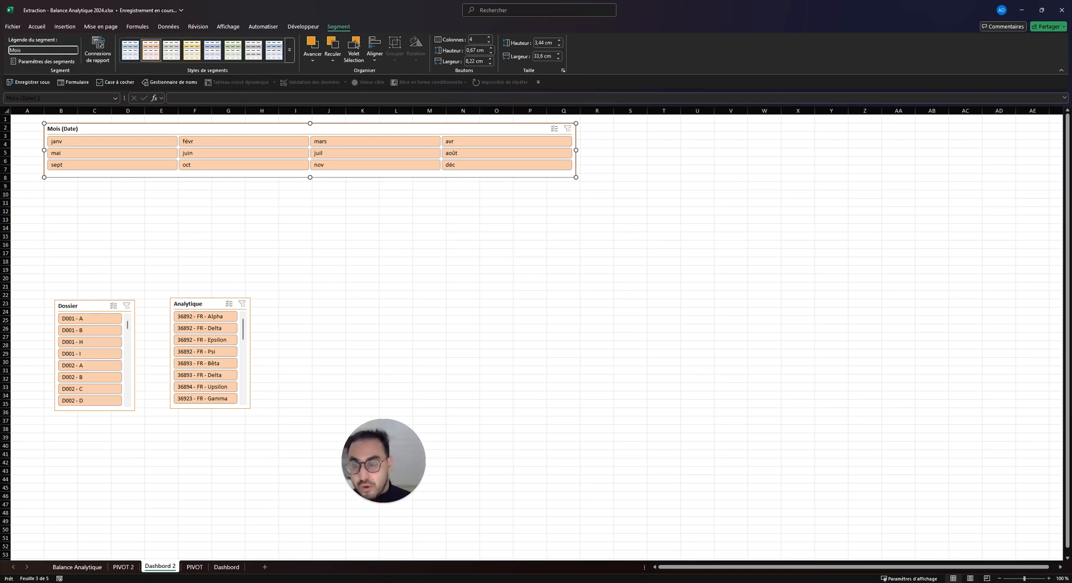
key(Return)
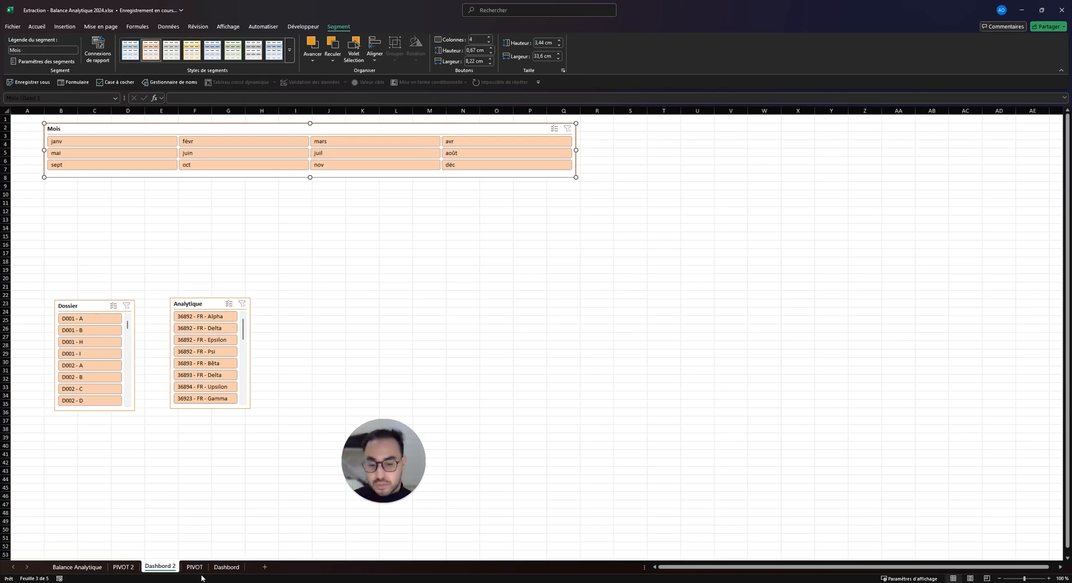
- Narrow column A and stack the Dossier and Analytique slicers beneath the left end of the Mois slicer
click(226, 567)
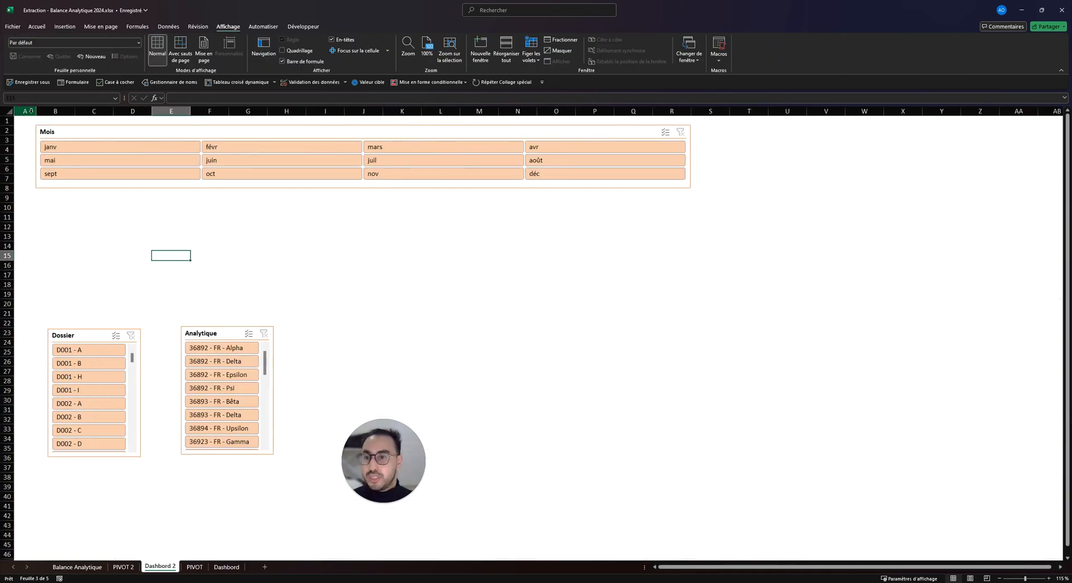
drag(35, 111, 19, 112)
click(69, 336)
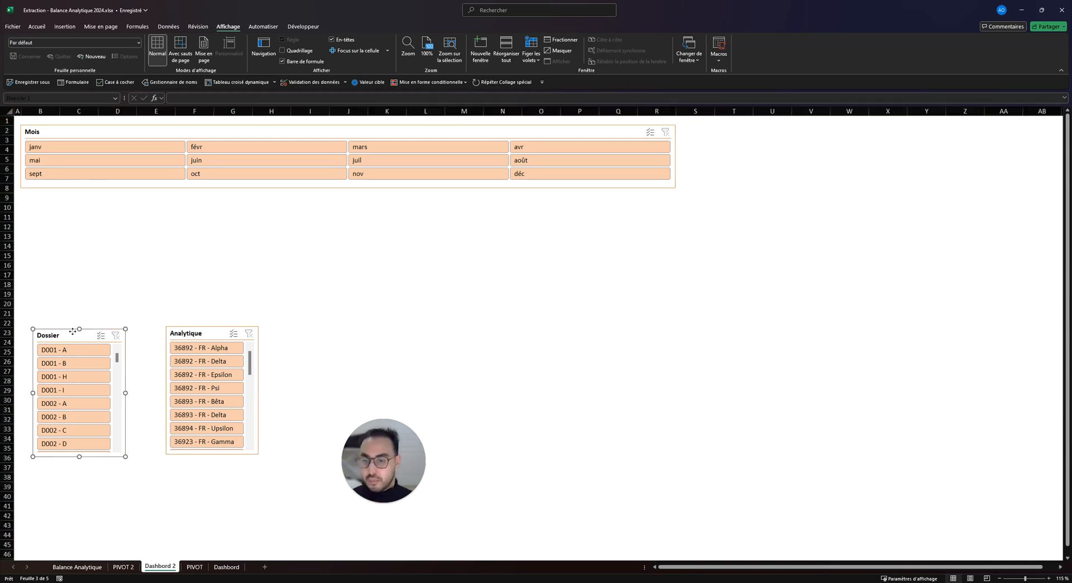
drag(68, 336, 56, 194)
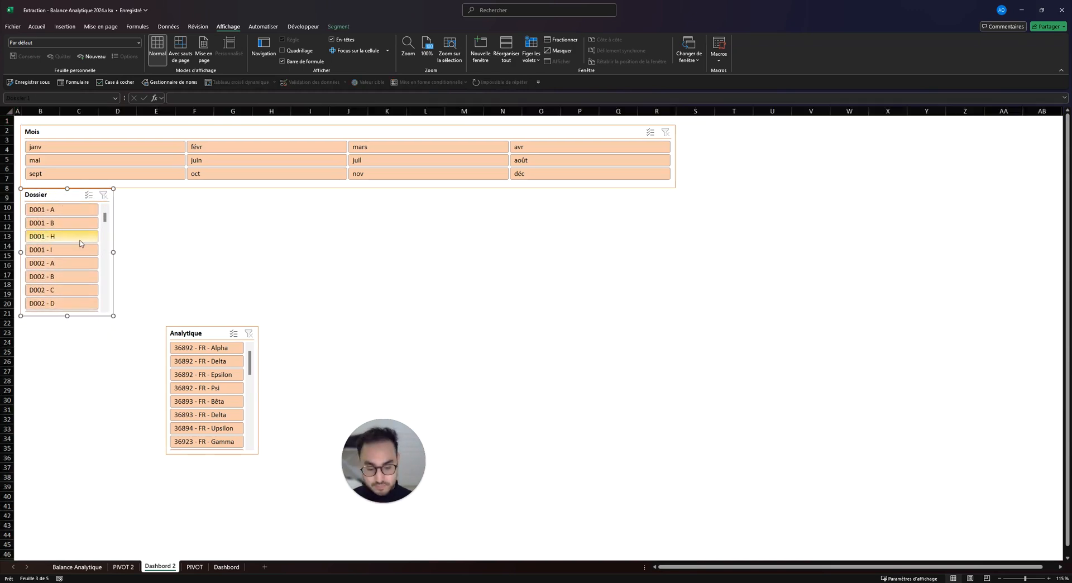
click(214, 231)
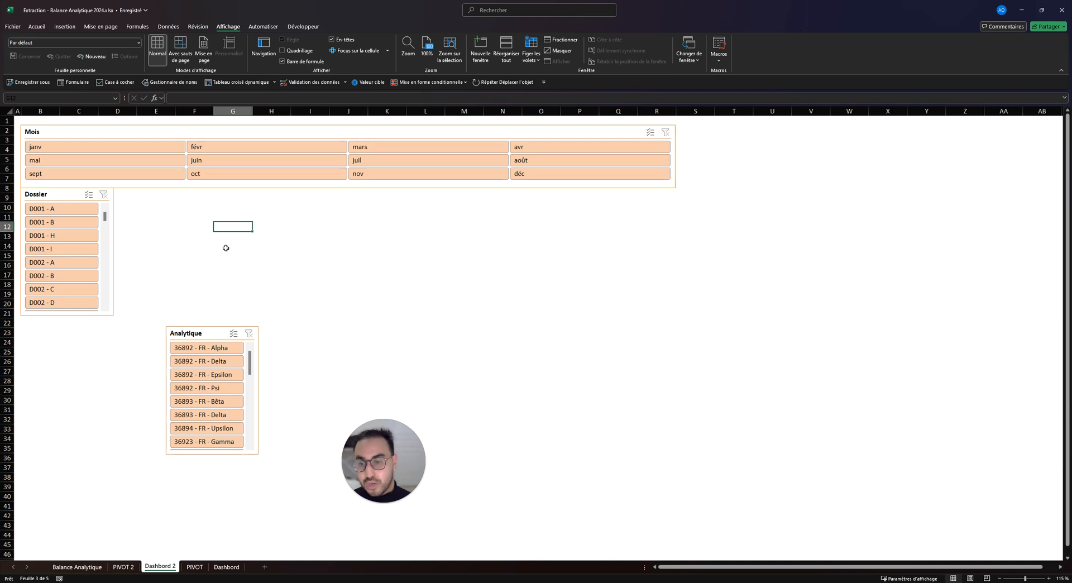
drag(203, 333, 63, 324)
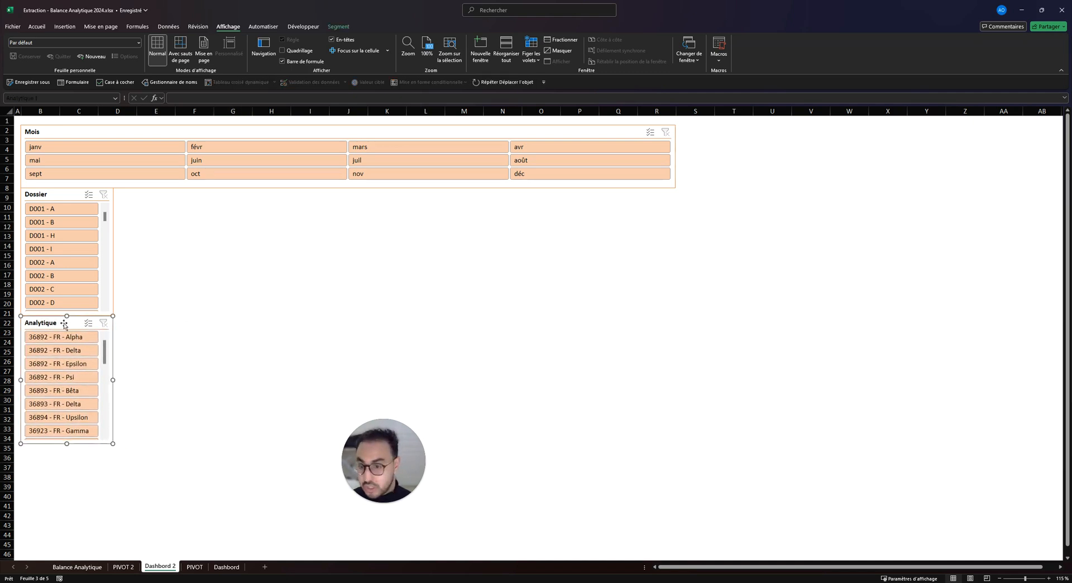
click(348, 274)
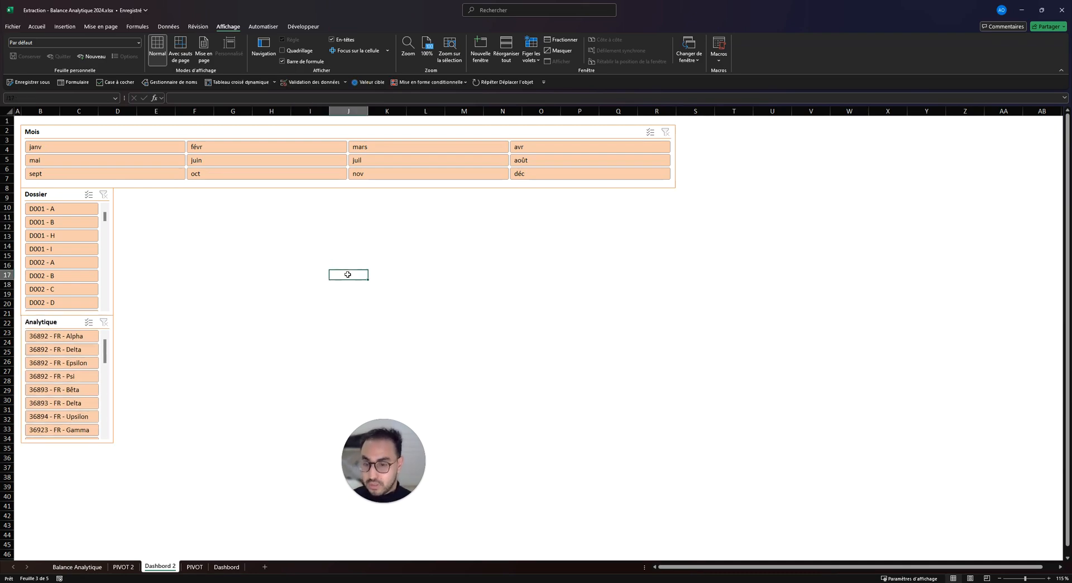
- Reduce the Dossier and Analytique slicers to 4 cm high and center-align them with each other
click(30, 322)
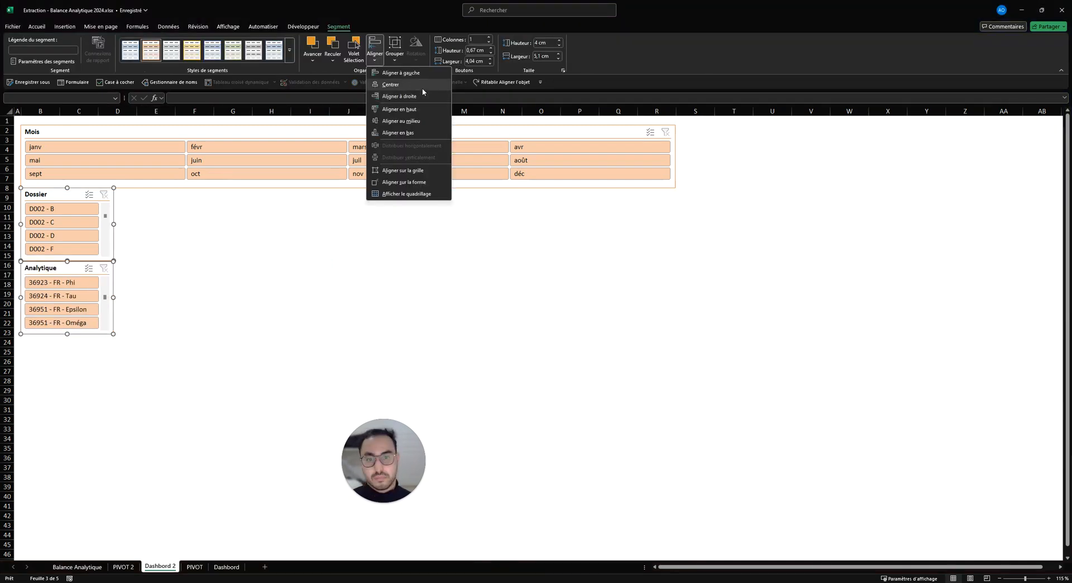
click(420, 89)
click(228, 323)
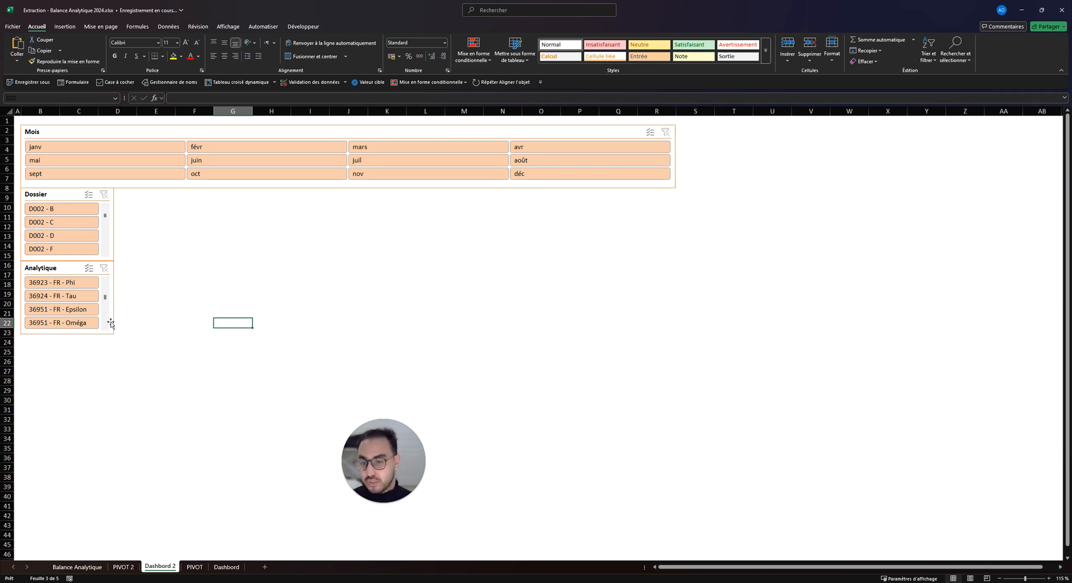
- Move the Analytique slicer down, away from Dossier, and set both slicers' height to 5.5 cm
drag(112, 324, 114, 367)
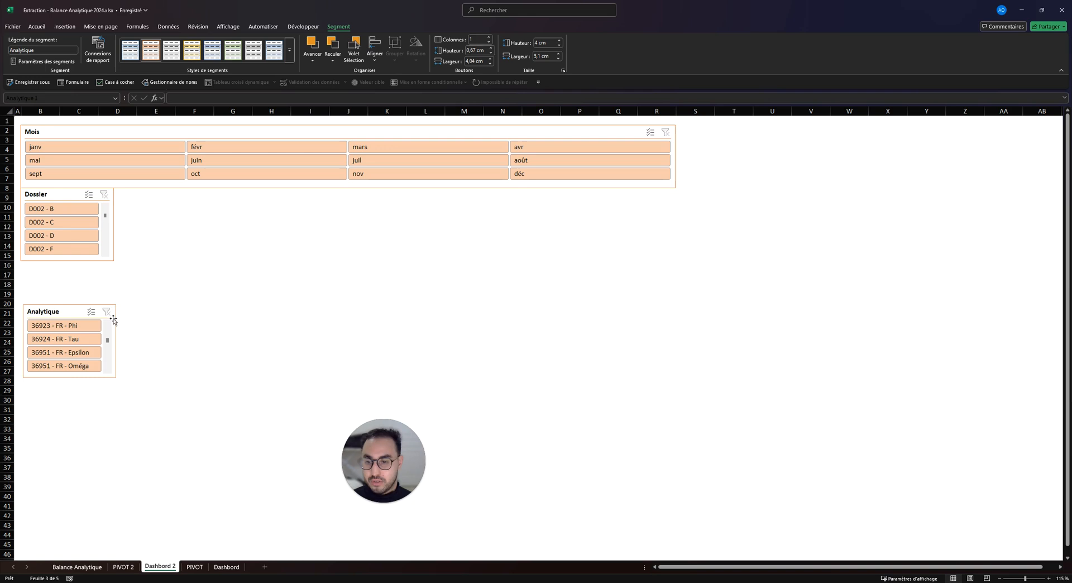
ctrl+click(112, 259)
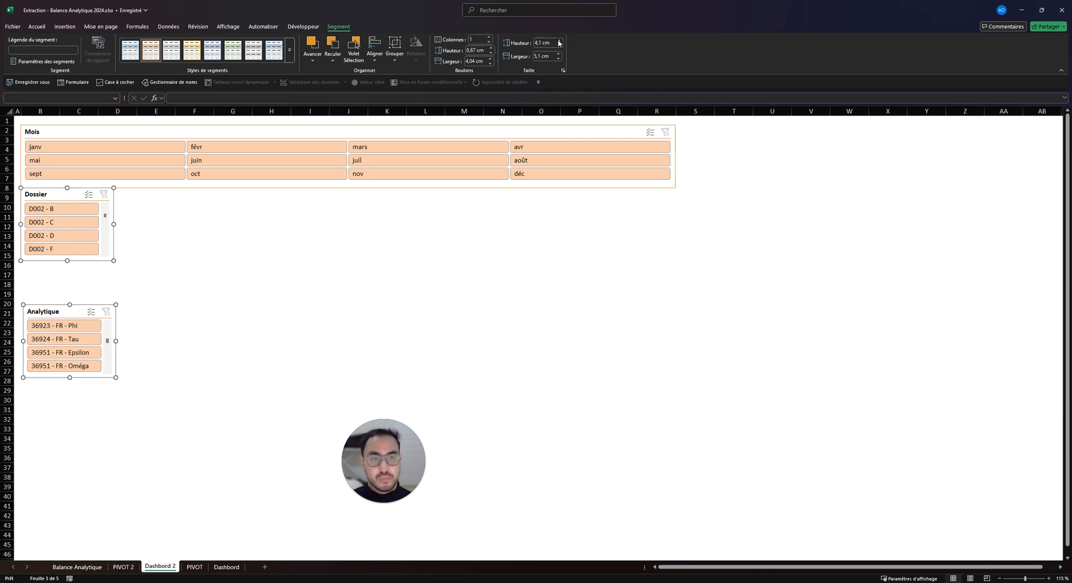
drag(559, 43, 559, 43)
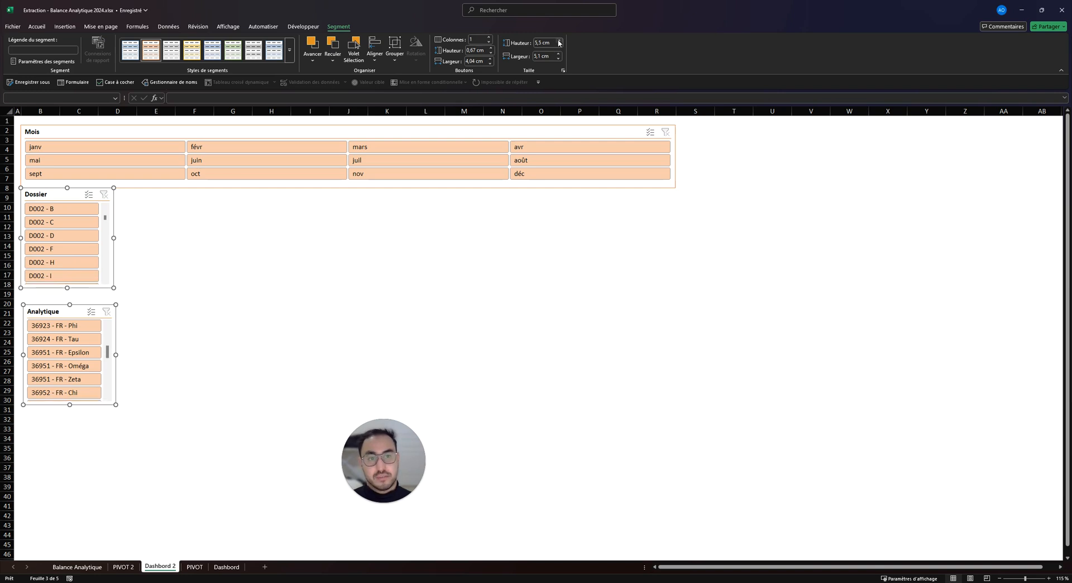
click(264, 313)
- Center-align the Dossier and Analytique slicers horizontally
click(34, 312)
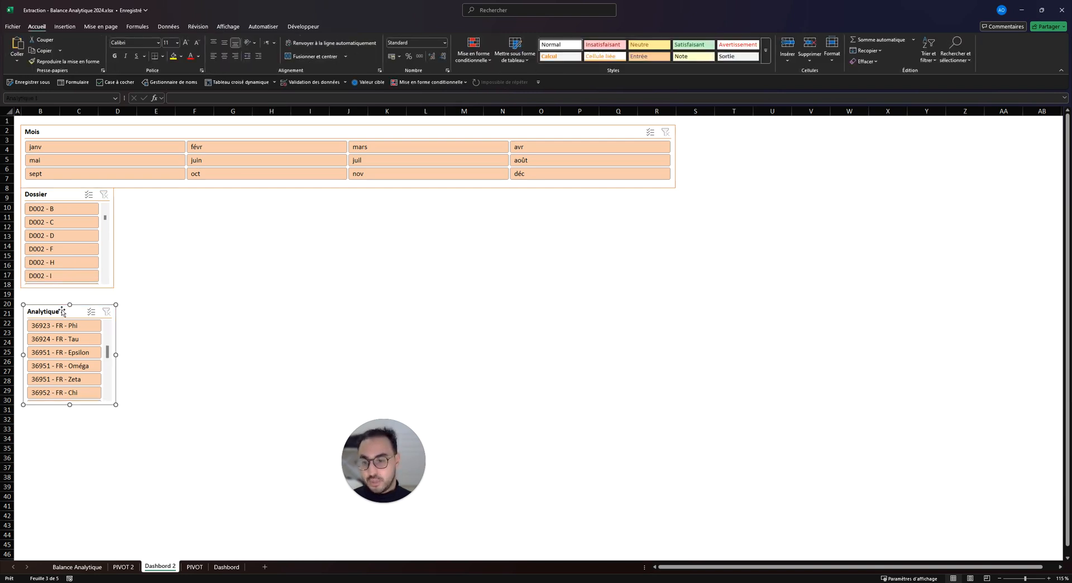
ctrl+click(112, 254)
click(370, 59)
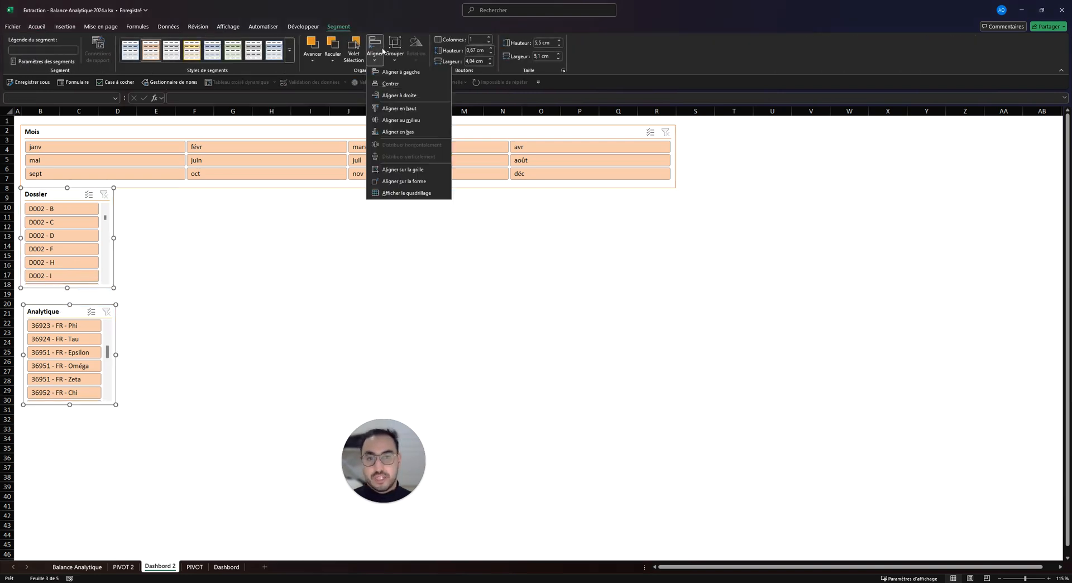
click(421, 85)
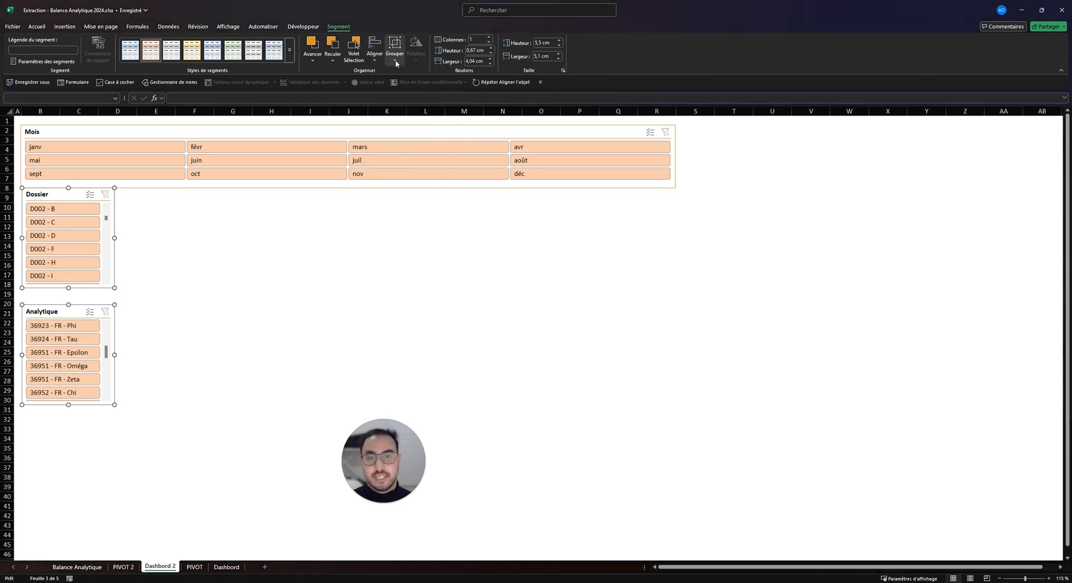
- Try moving the Analytique slicer up against Dossier with snapping to shape, and toggle that snapping back
click(374, 56)
click(427, 184)
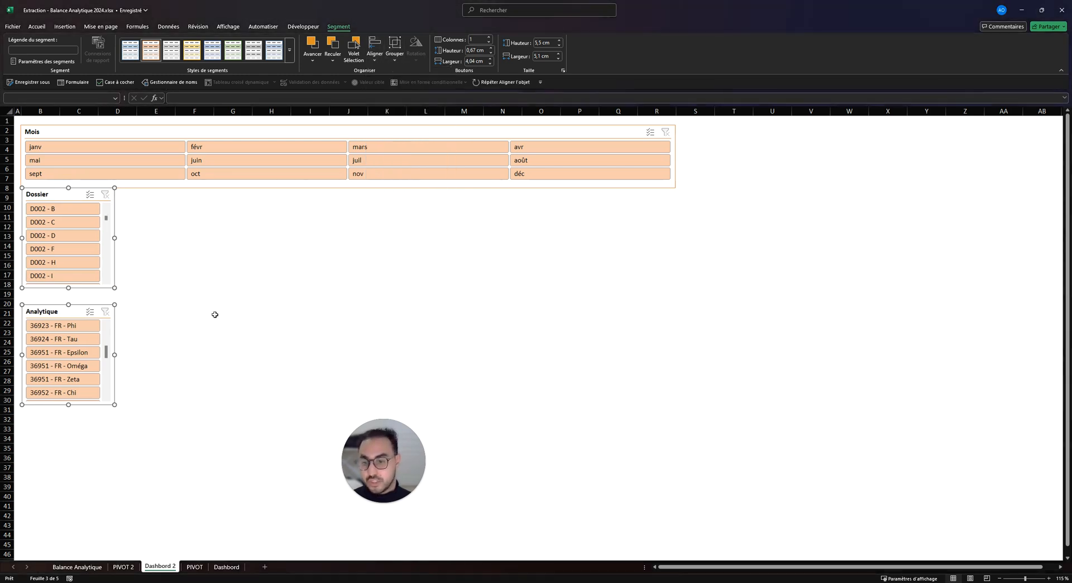
click(232, 313)
click(77, 311)
mouse_move(78, 310)
mouse_down()
mouse_move(77, 256)
mouse_move(78, 309)
mouse_up()
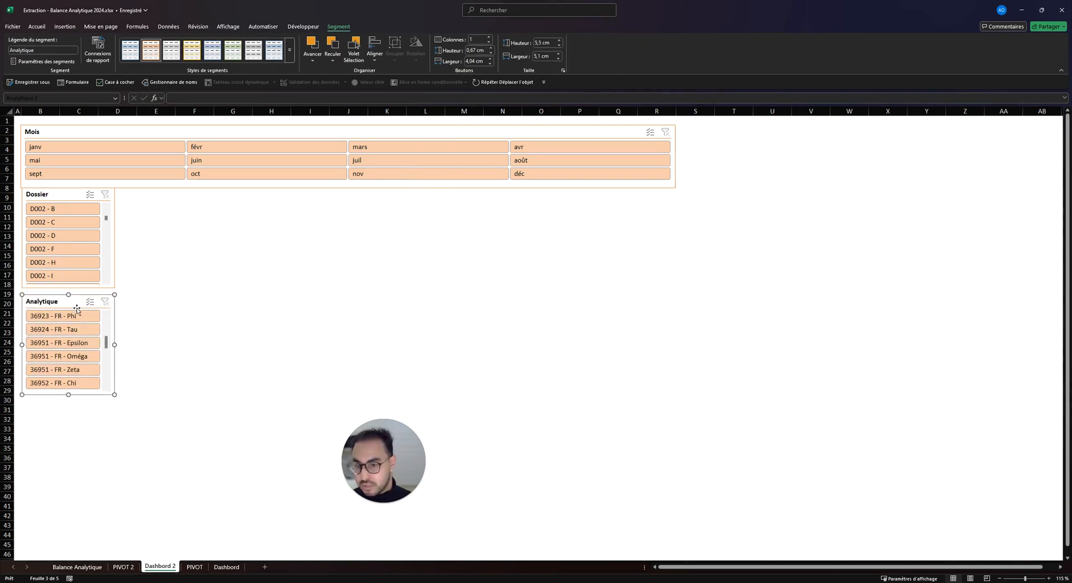
click(375, 51)
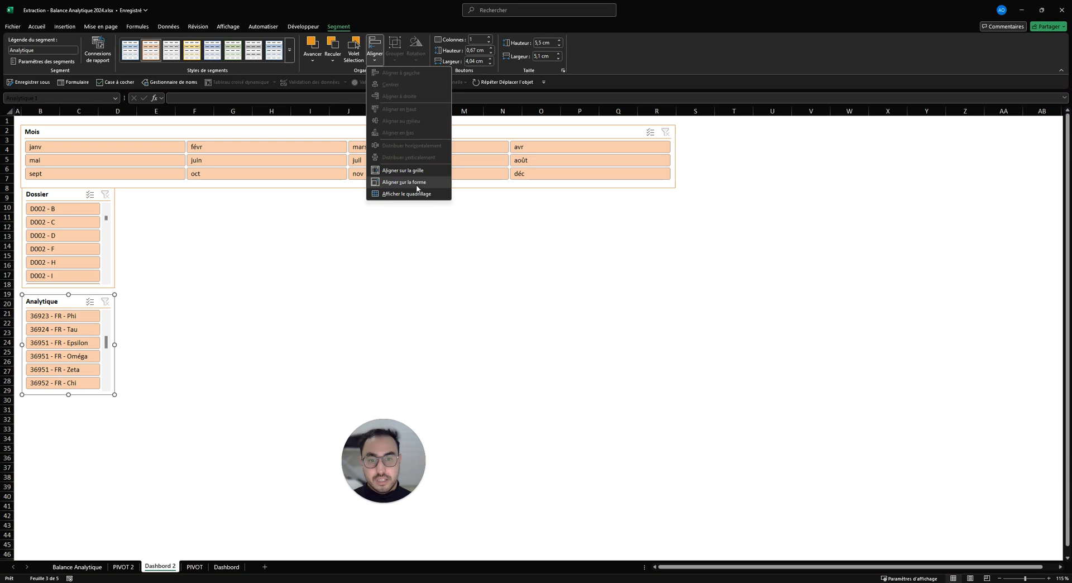
click(416, 183)
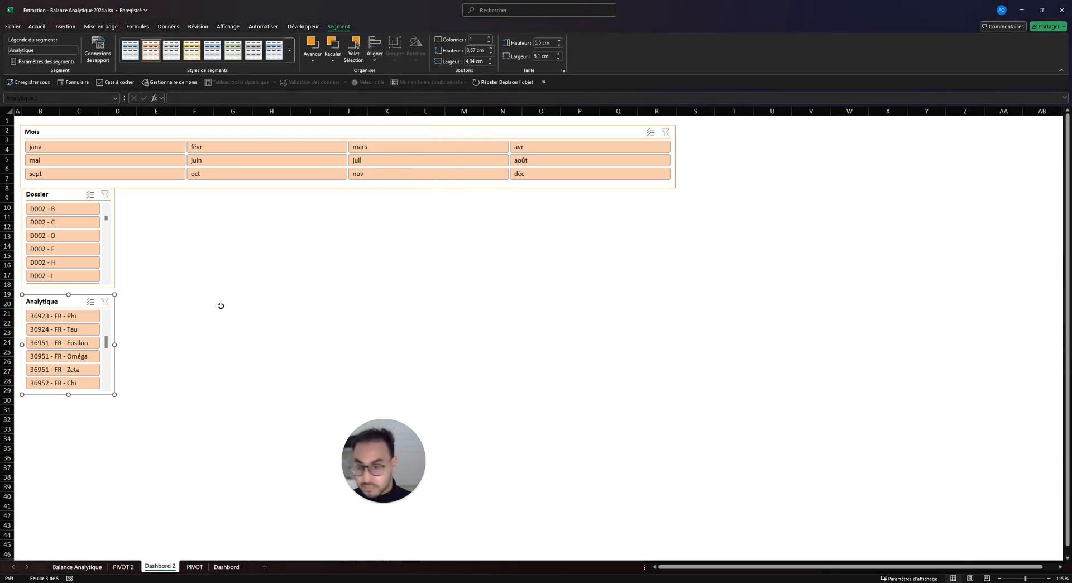
click(322, 259)
- Turn off snapping to the grid and move the Analytique slicer flush against the Dossier slicer's lower edge
drag(70, 308, 71, 302)
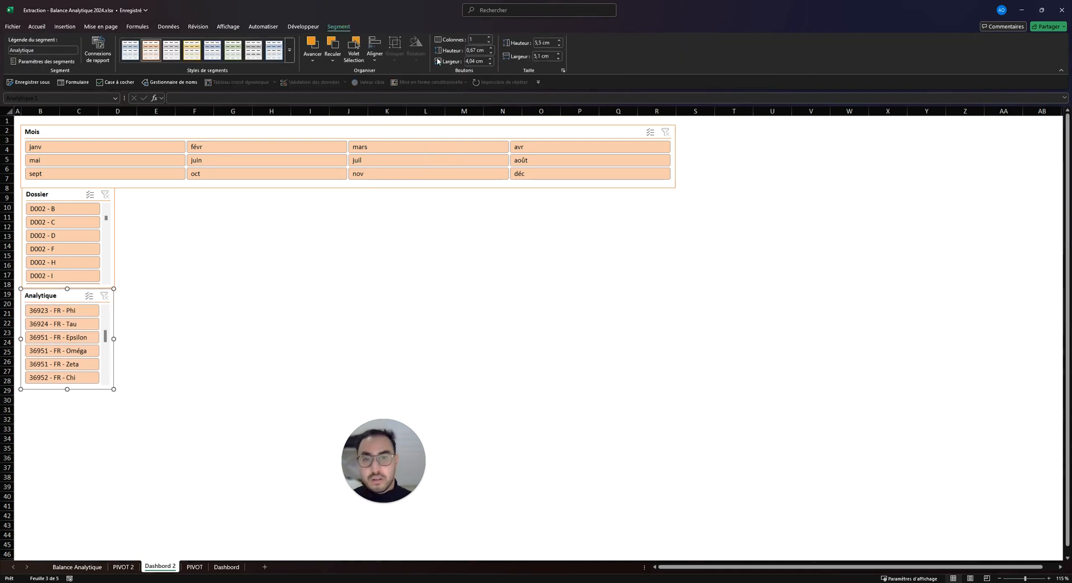
click(379, 57)
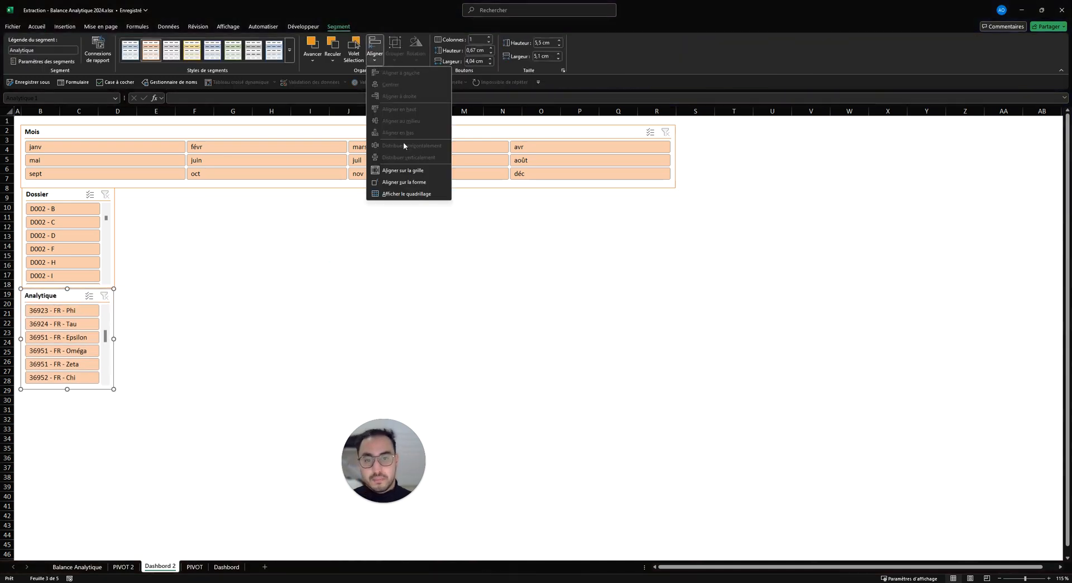
click(418, 171)
click(193, 305)
drag(70, 295, 69, 295)
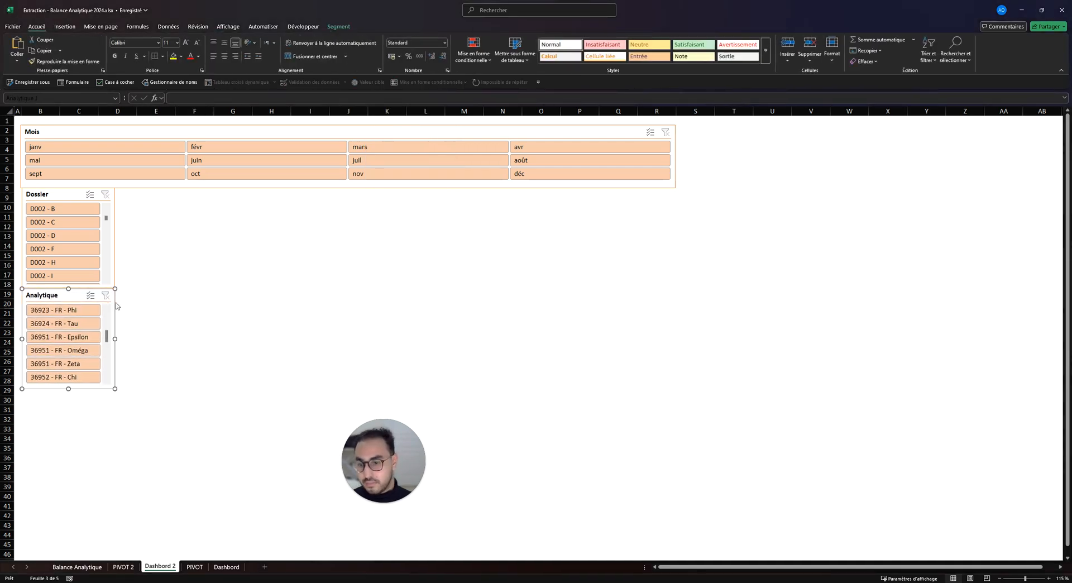
click(234, 294)
- Nudge the Analytique and Dossier slicers so that their side edges line up and they touch without a gap
click(58, 294)
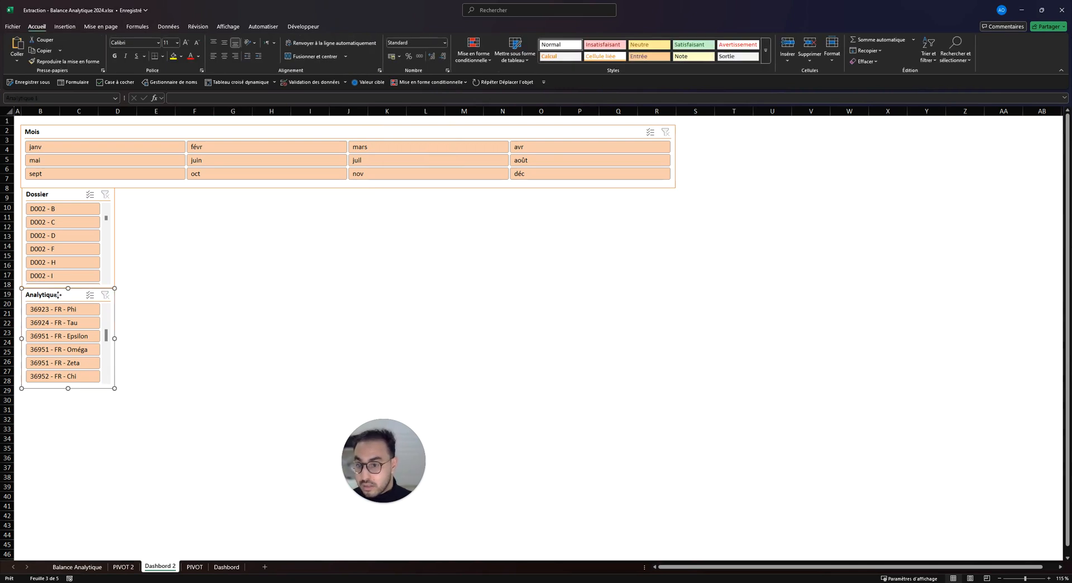
drag(59, 295, 59, 295)
click(271, 275)
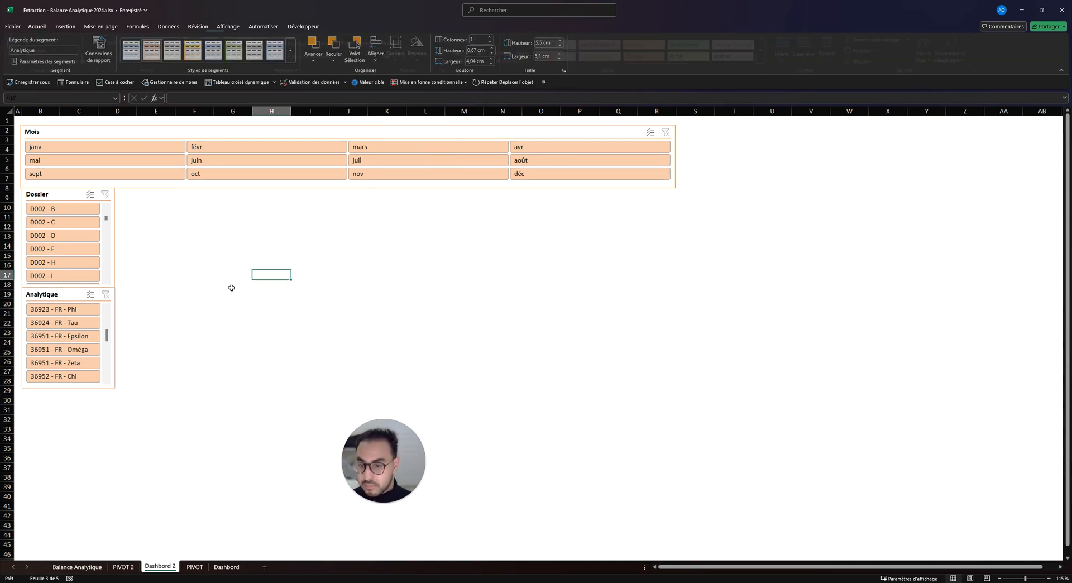
click(68, 297)
click(258, 286)
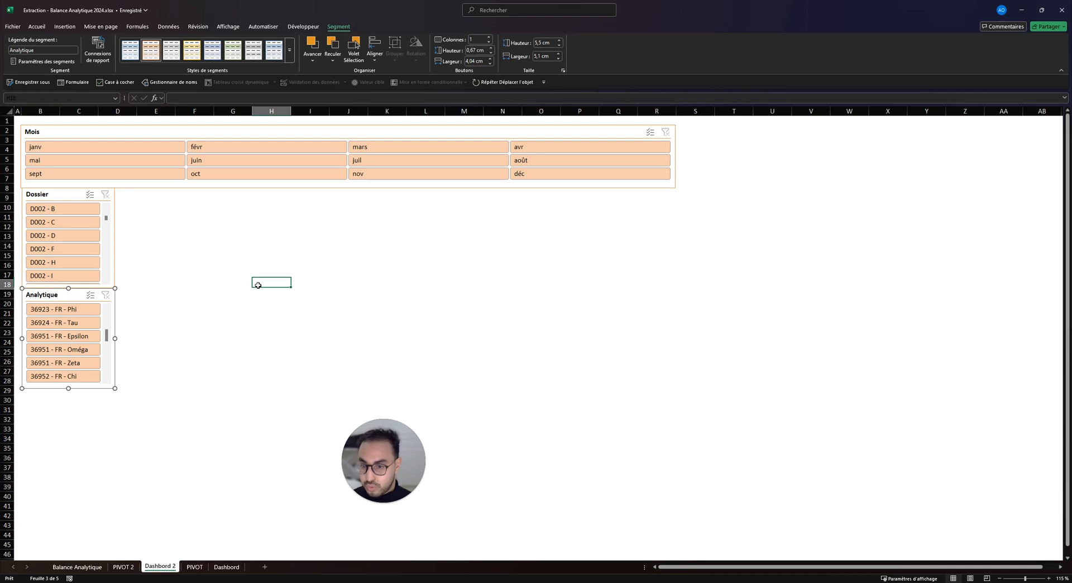
drag(72, 298, 72, 298)
click(345, 257)
click(47, 296)
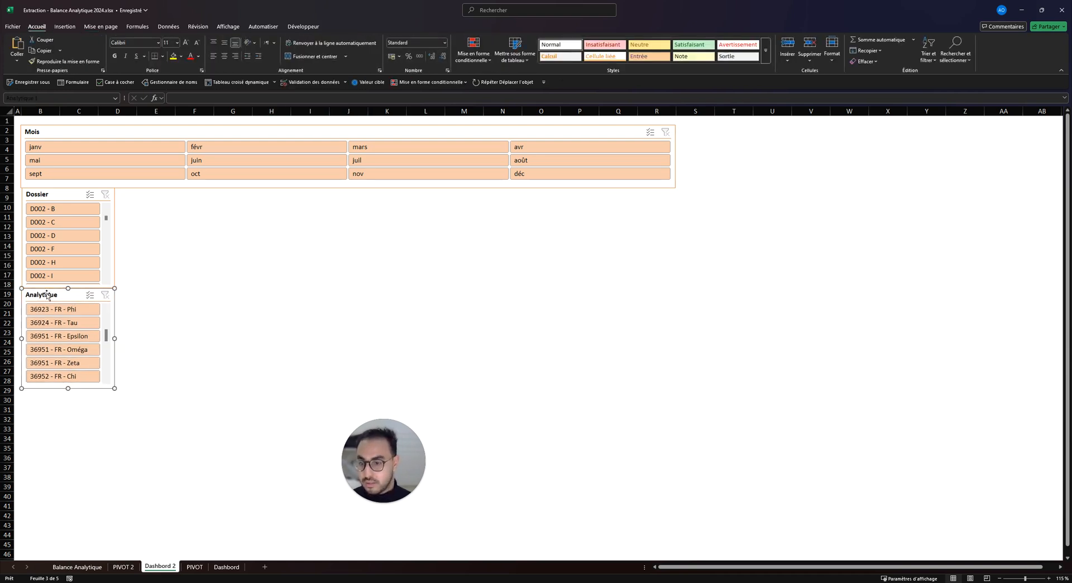
key(Escape)
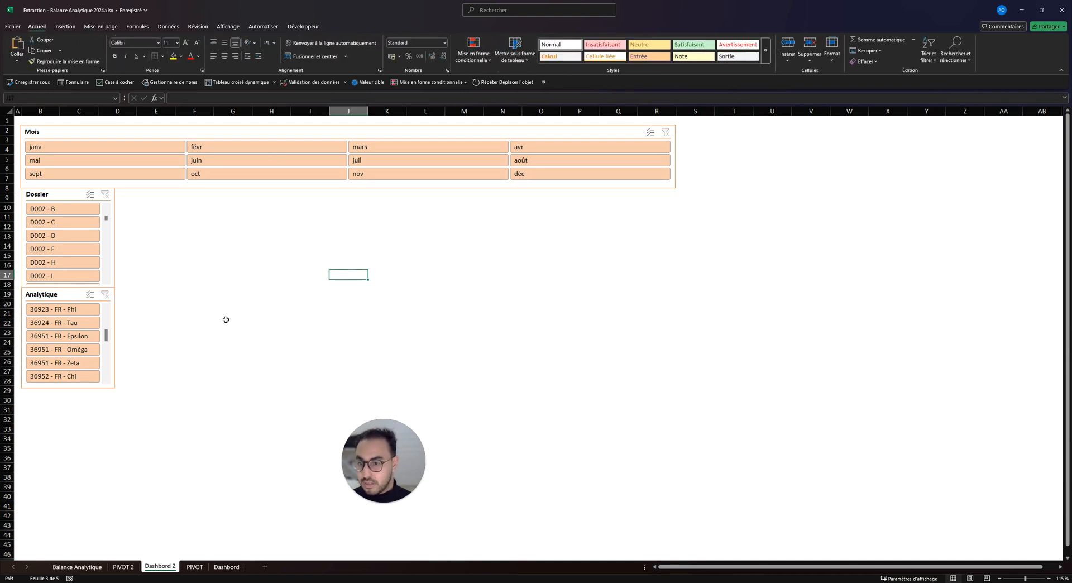
click(33, 194)
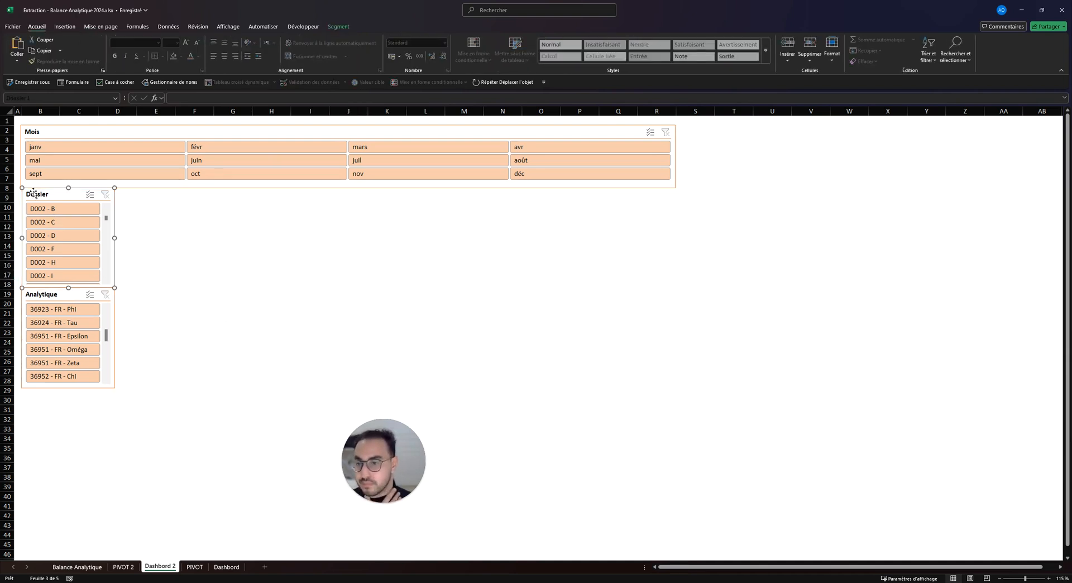
click(248, 283)
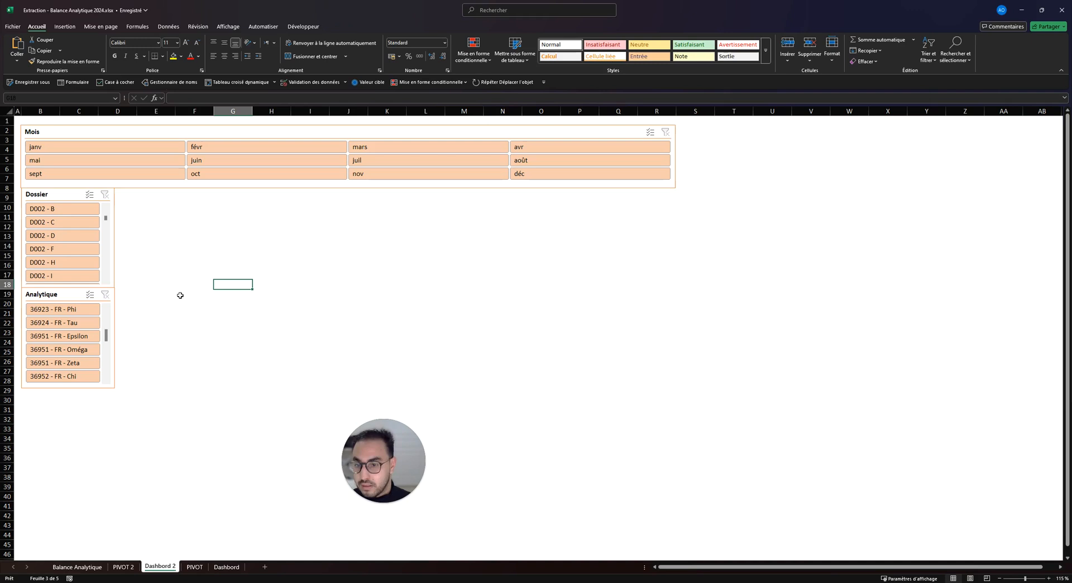
- Apply a width of 5.1 cm to both the Analytique slicer and the Dossier slicer
click(67, 294)
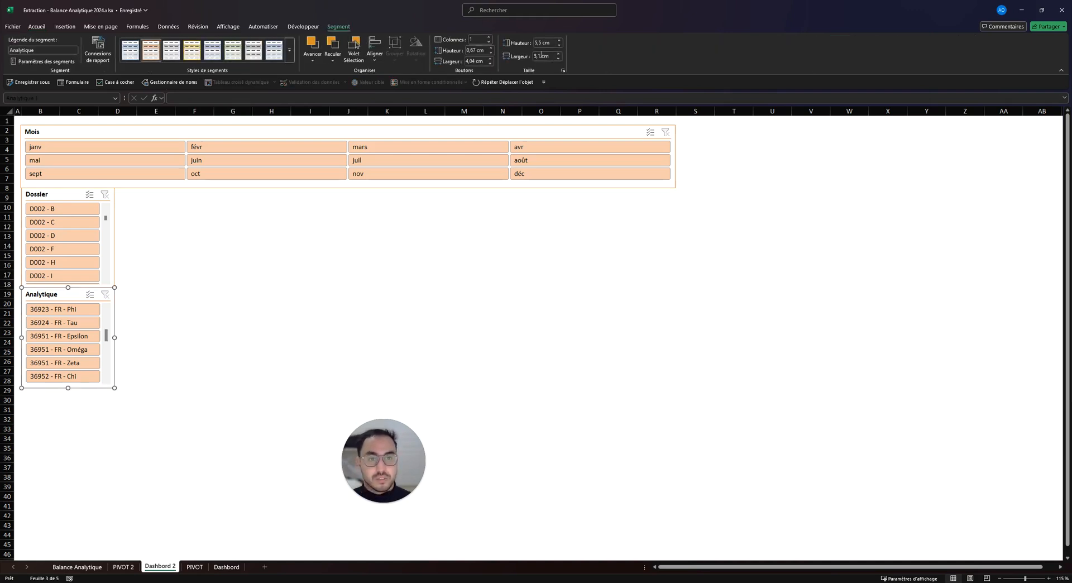
click(541, 56)
key(Return)
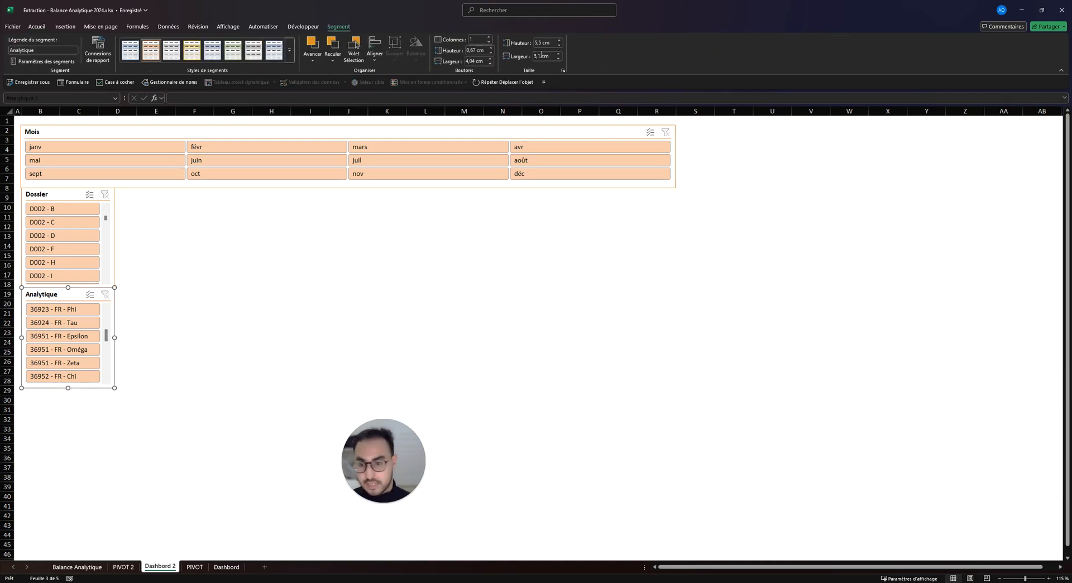
click(112, 246)
click(553, 56)
key(Return)
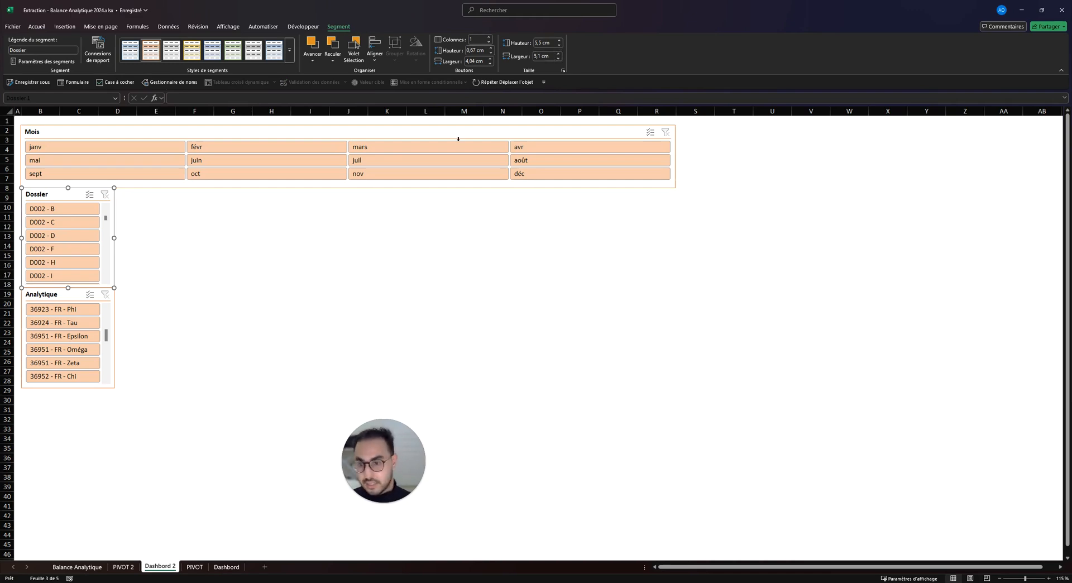
click(245, 302)
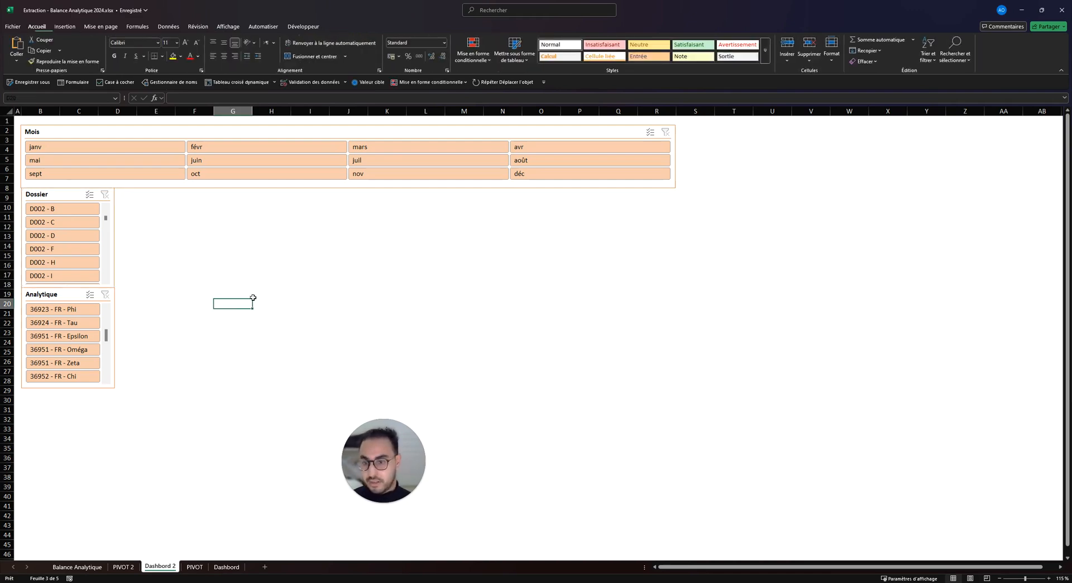
- Select the Dossier and Analytique slicers together and align them with each other
click(113, 240)
ctrl+click(114, 329)
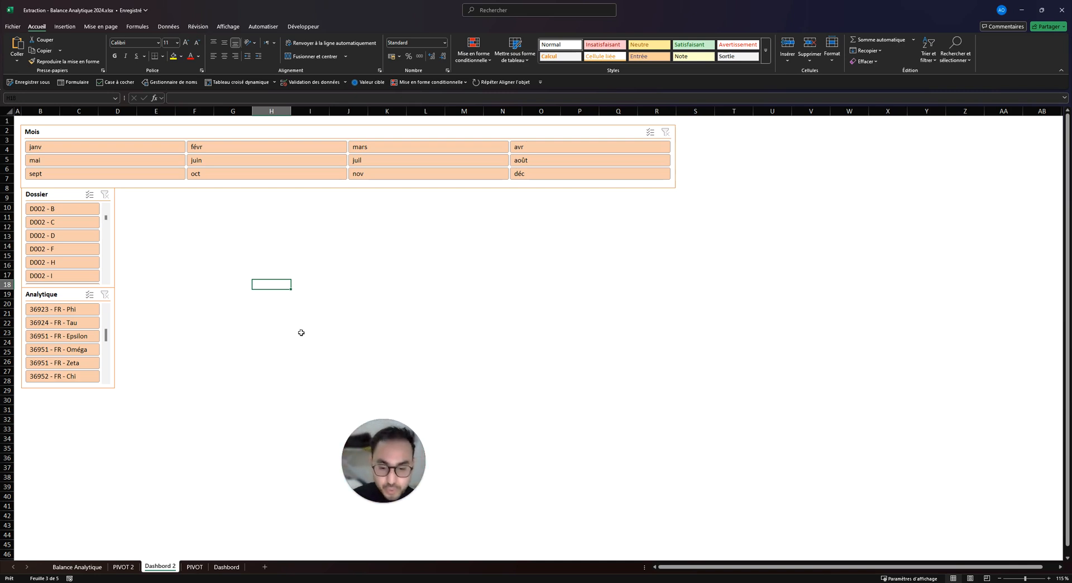
- Examine the card layout on the Dashbord sheet and the PIVOT sheet's tables, then return to Dashbord 2
click(230, 569)
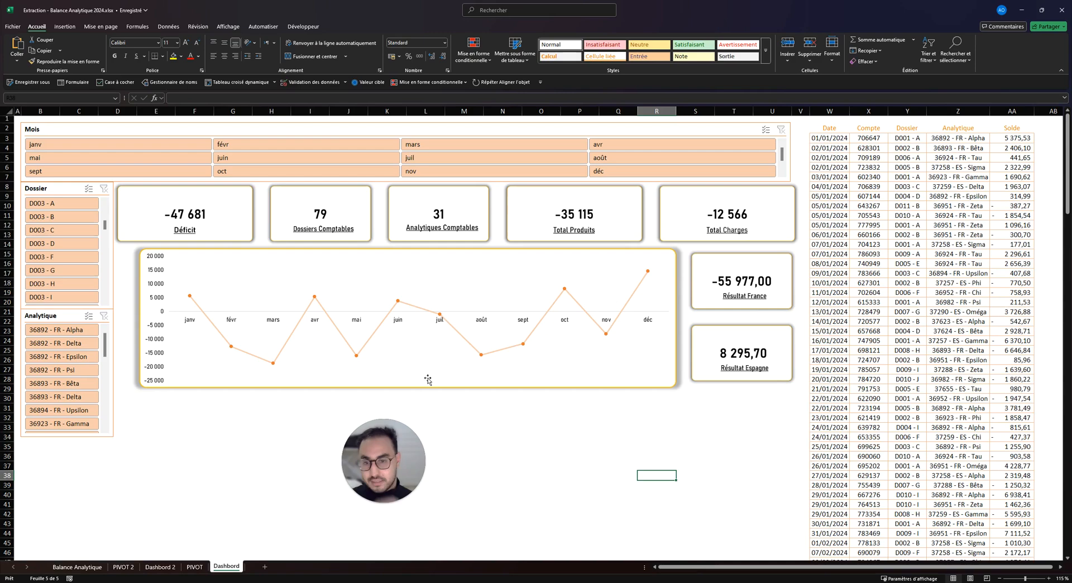
click(202, 569)
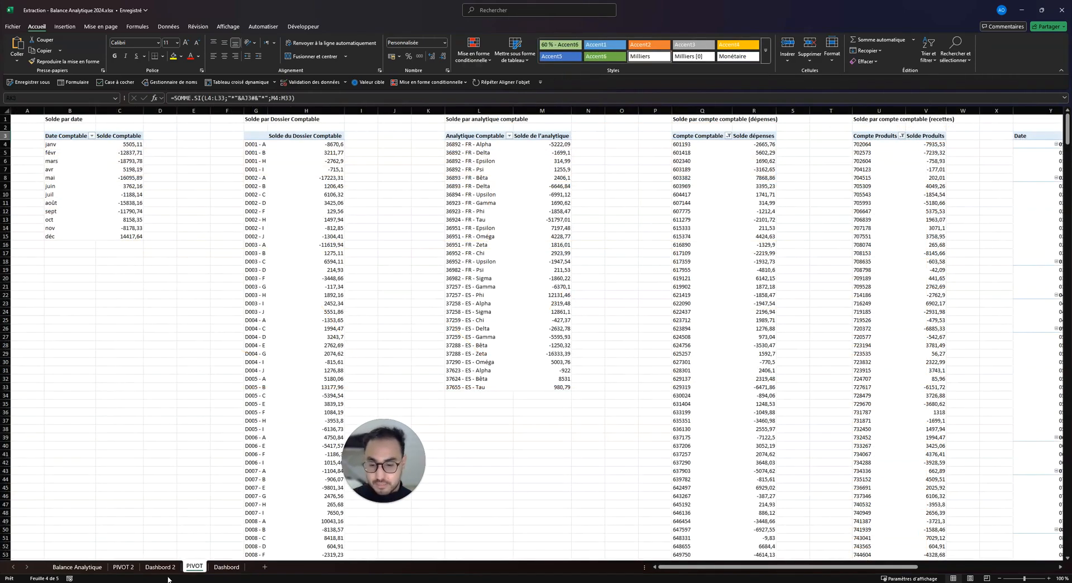
click(169, 569)
- Draw a rounded rectangle about 3.6 cm high and 6.3 cm wide beside the Dossier slicer and reduce its corner rounding
click(155, 216)
click(65, 27)
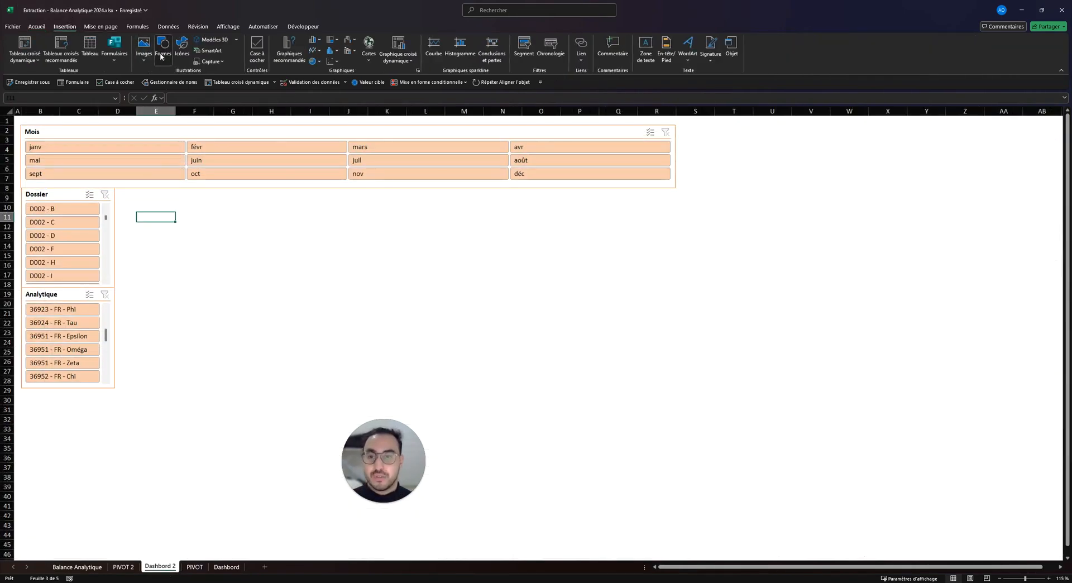
click(163, 47)
click(211, 87)
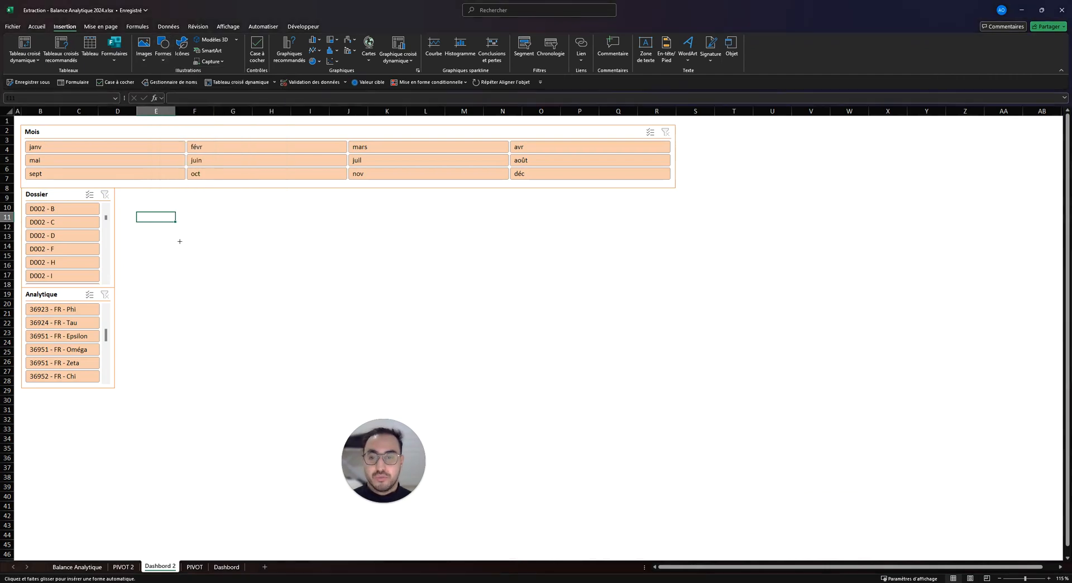
drag(157, 215, 272, 281)
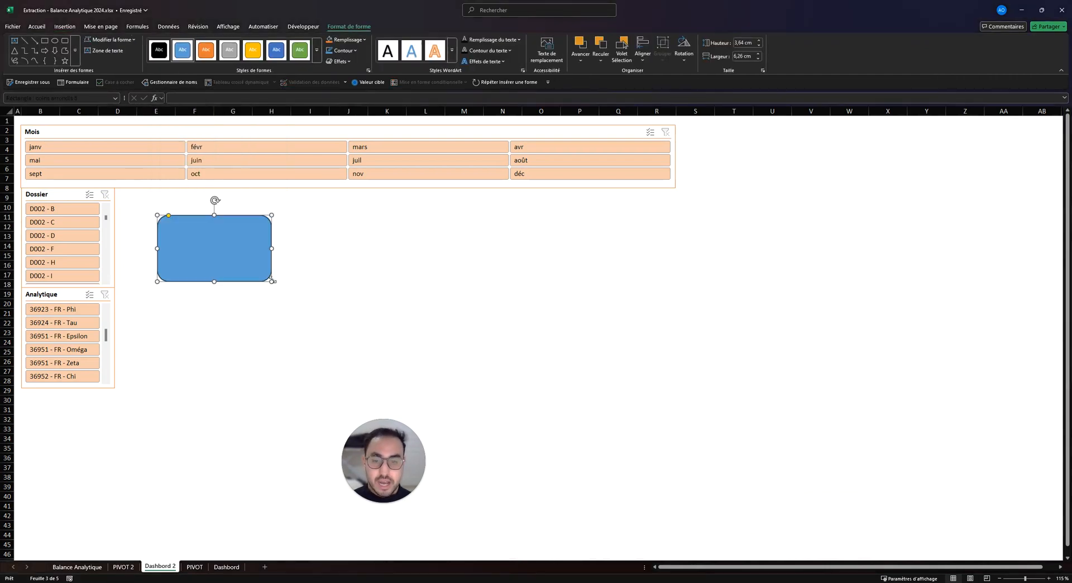
mouse_move(170, 216)
mouse_down()
mouse_move(157, 209)
mouse_move(193, 216)
mouse_move(155, 222)
mouse_move(163, 217)
mouse_up()
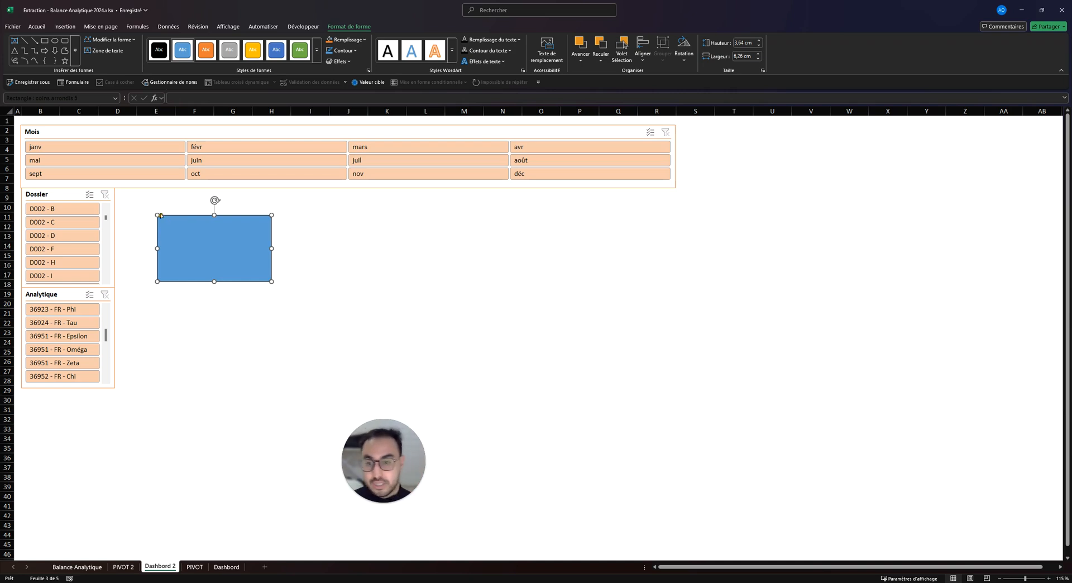
- Resize the rectangle to about 2.85 cm by 5.13 cm and duplicate it into a row of five cards below the Mois slicer
drag(162, 216, 153, 211)
drag(255, 270, 411, 221)
key(F4)
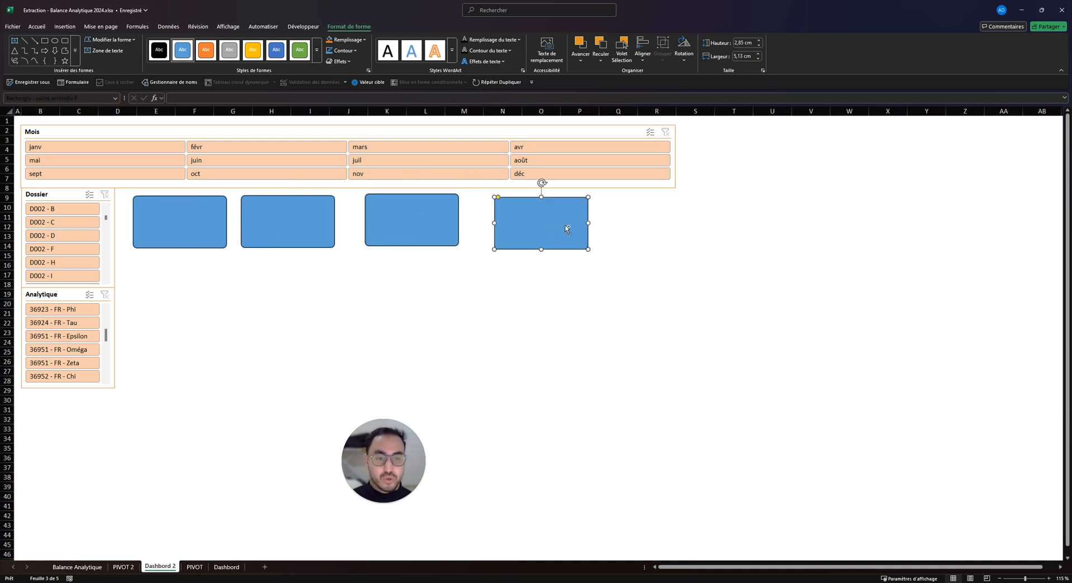
key(F4)
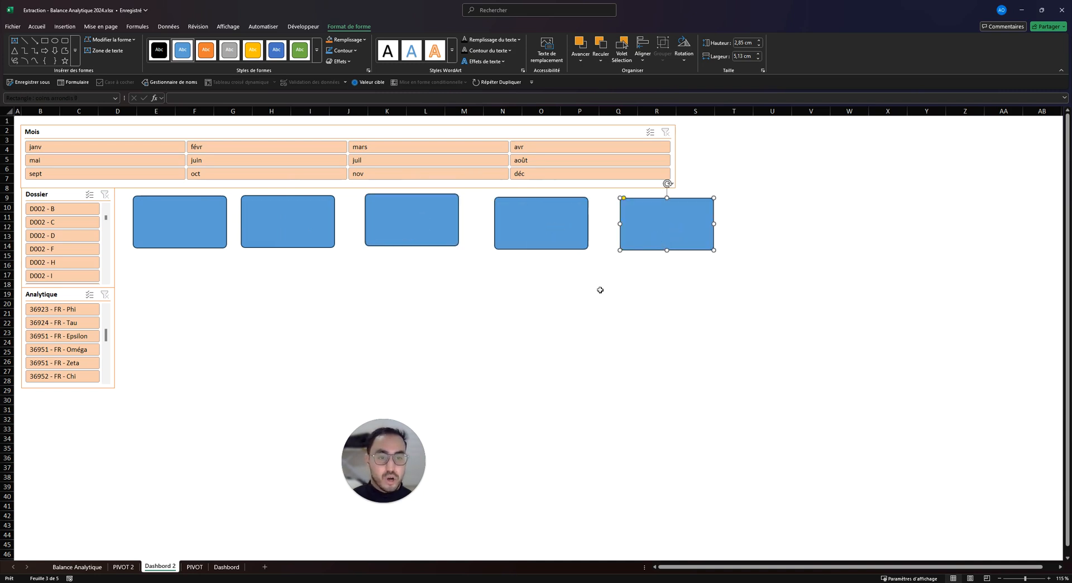
click(553, 312)
click(184, 229)
shift+click(265, 228)
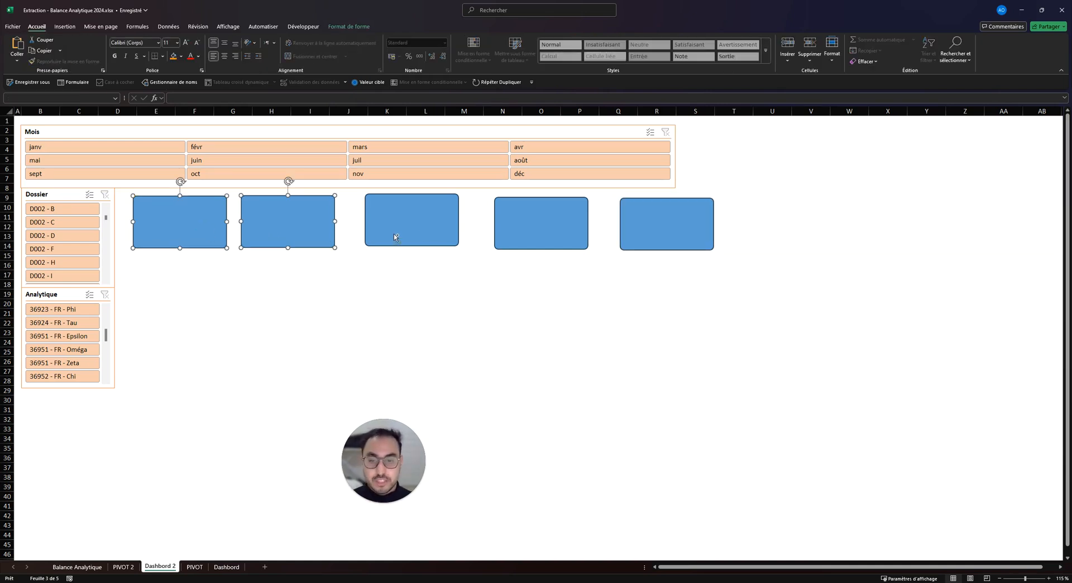
shift+click(413, 220)
shift+click(541, 223)
shift+click(663, 222)
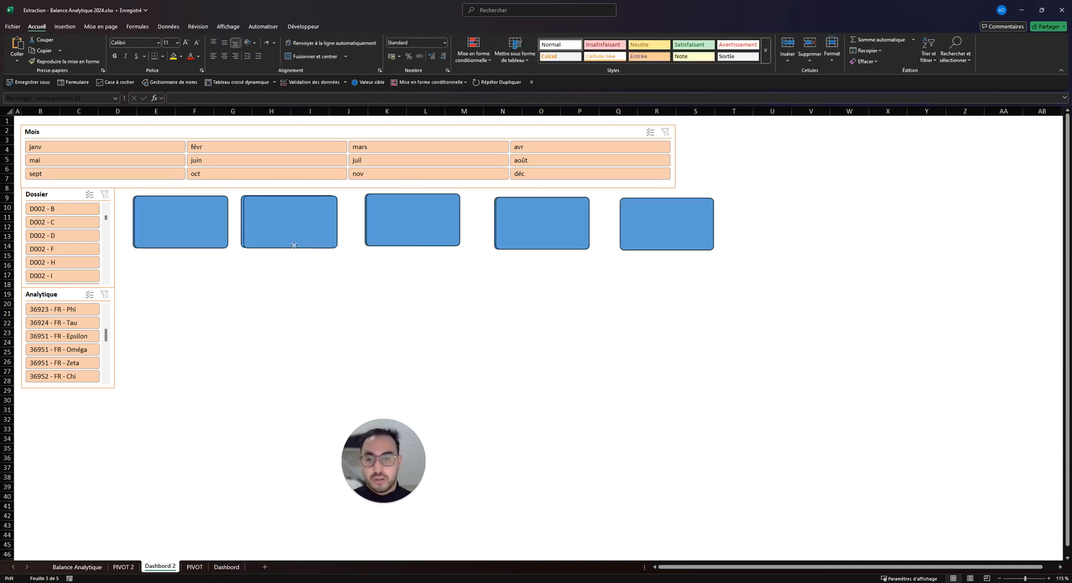
ctrl+drag(294, 241, 311, 313)
key(ctrl+z)
- Apply the theme style "Contour couleur - Or, 4 accentué" to all five rectangles in the row
click(180, 220)
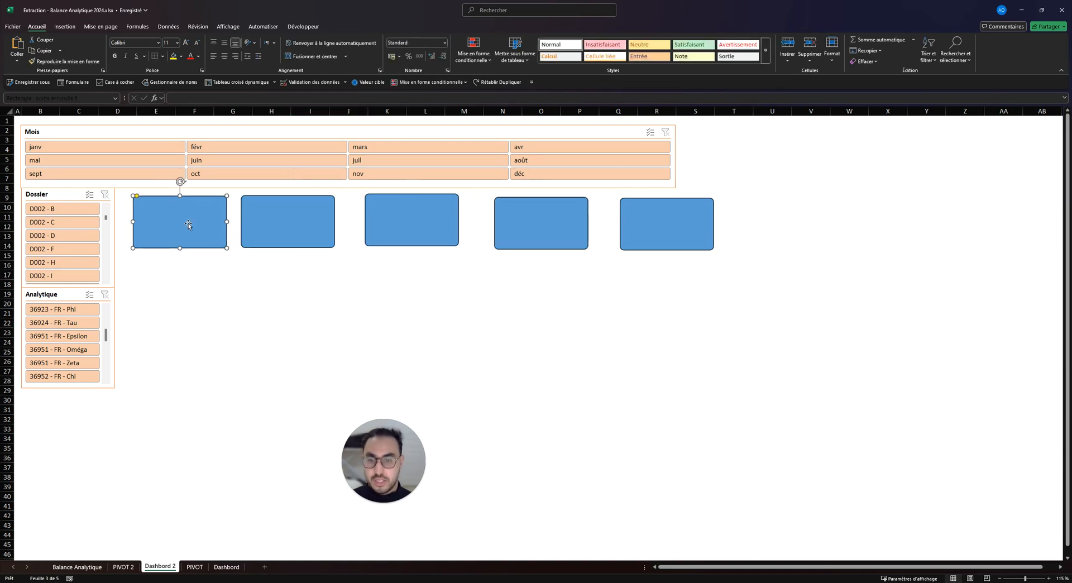
click(179, 220)
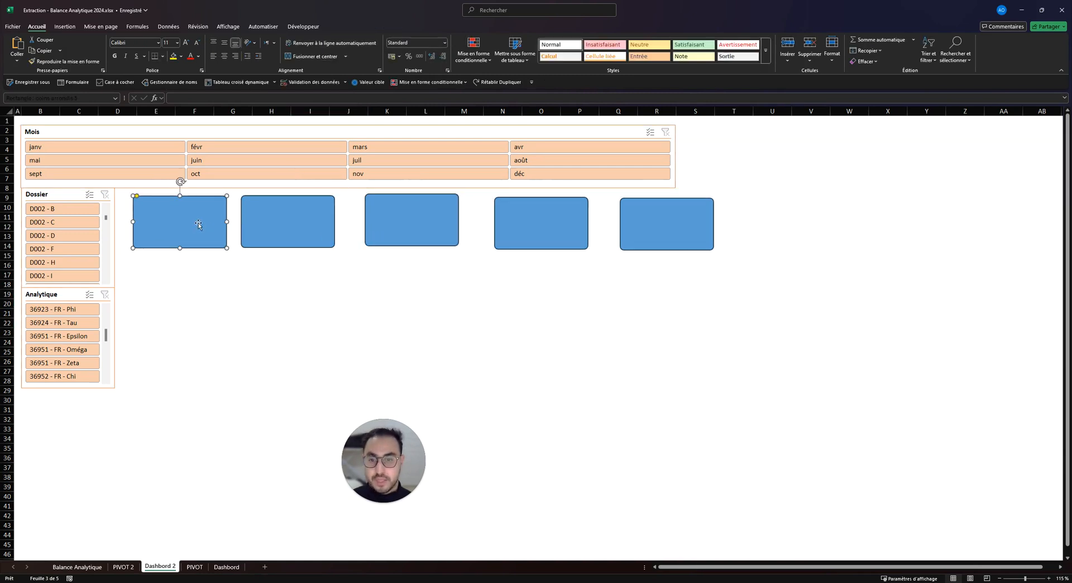
ctrl+click(288, 221)
ctrl+click(402, 232)
ctrl+click(548, 232)
ctrl+click(681, 232)
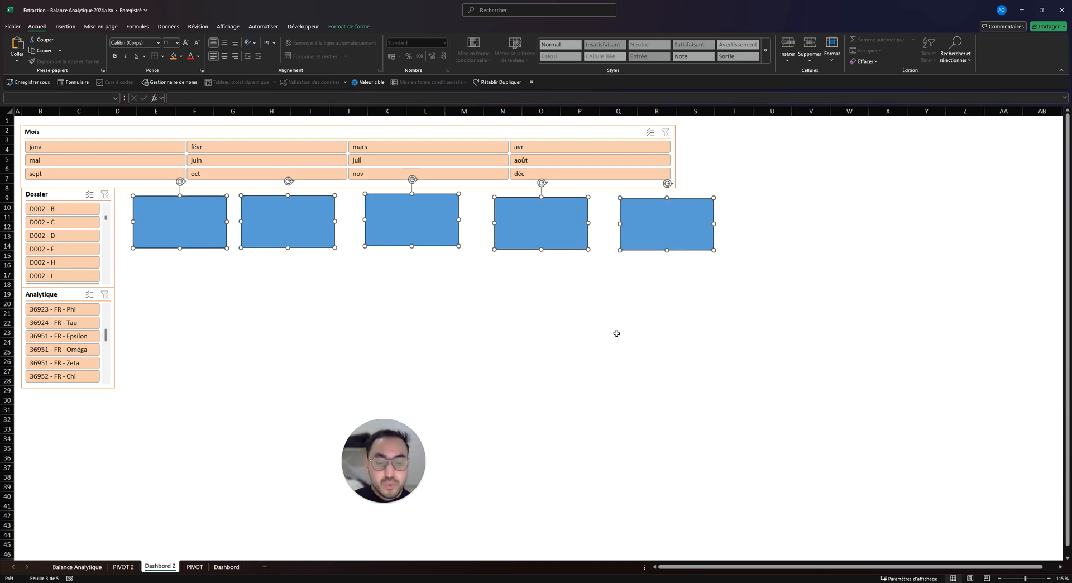
click(348, 26)
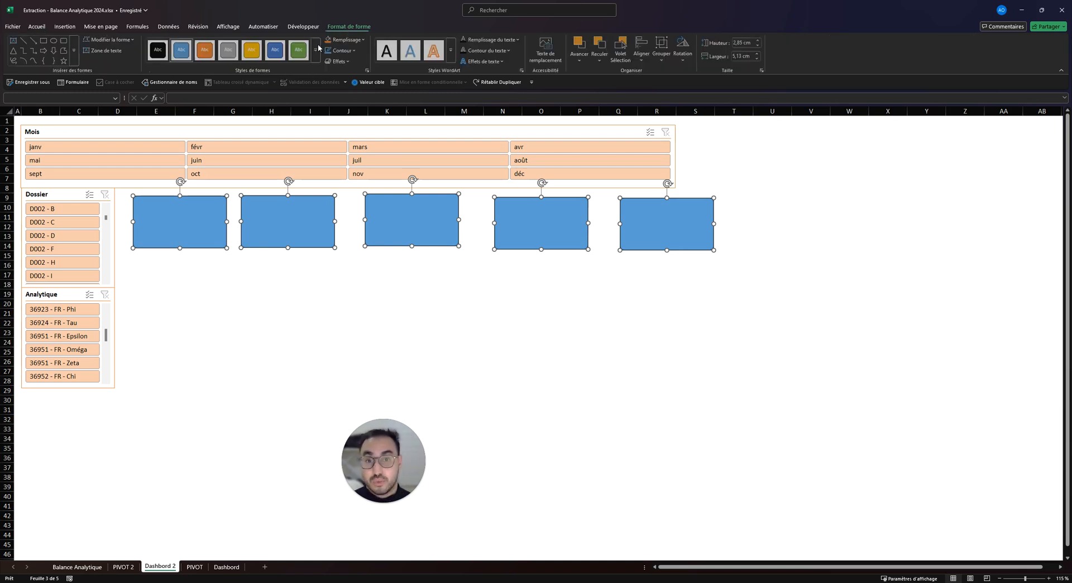
click(322, 60)
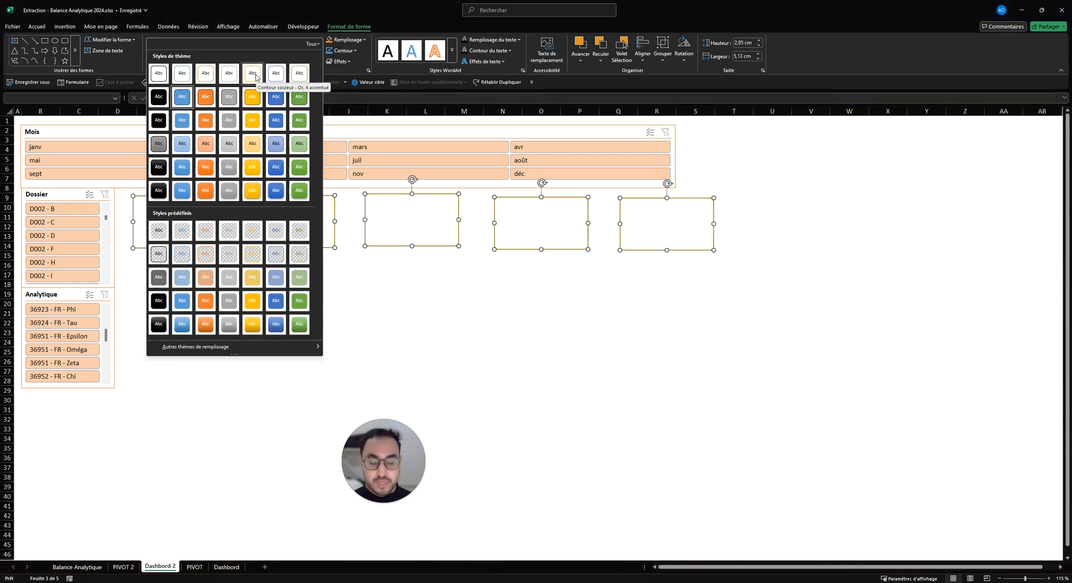
click(251, 78)
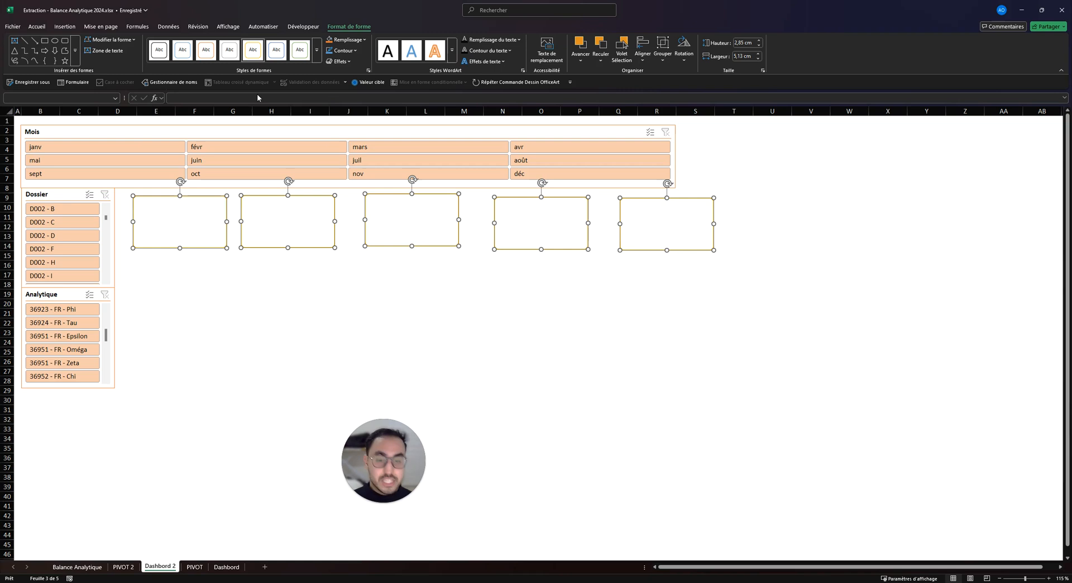
click(537, 371)
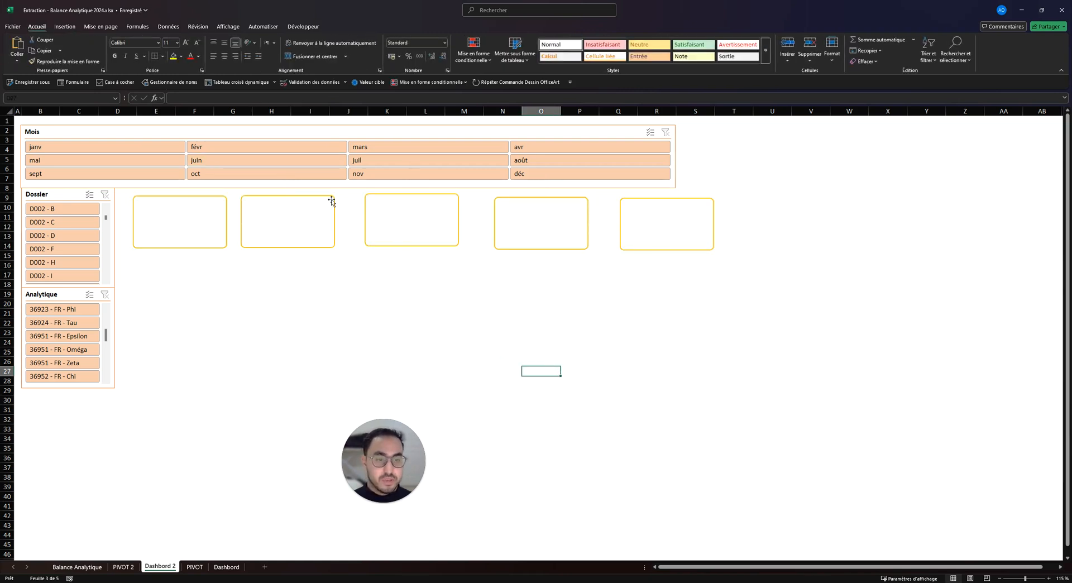
- Give all five gold-outlined rectangles the centred outer (Externe) shadow
click(207, 215)
shift+click(283, 224)
shift+click(439, 224)
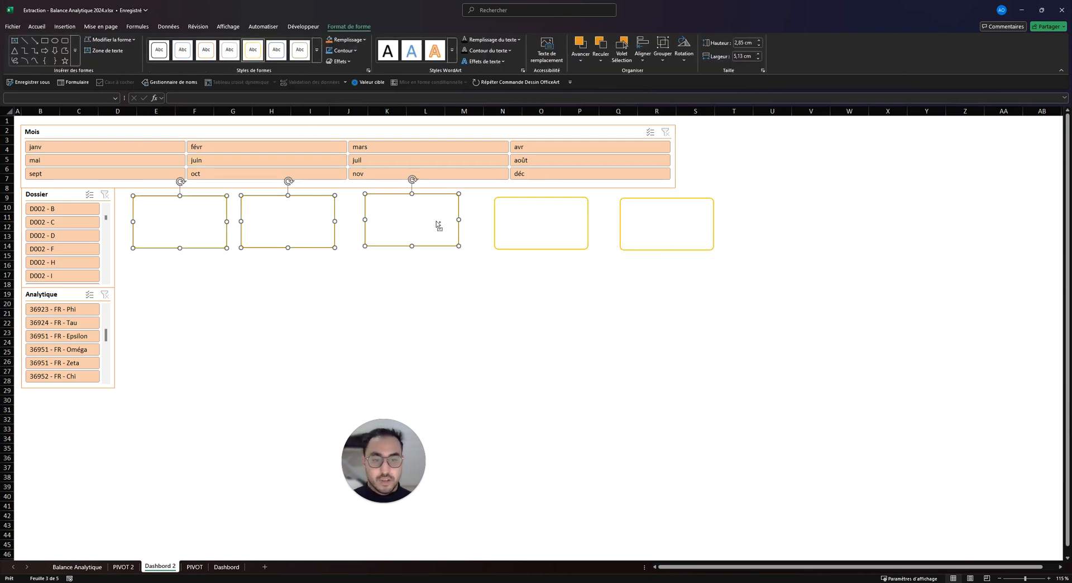
shift+click(555, 226)
shift+click(651, 224)
click(316, 50)
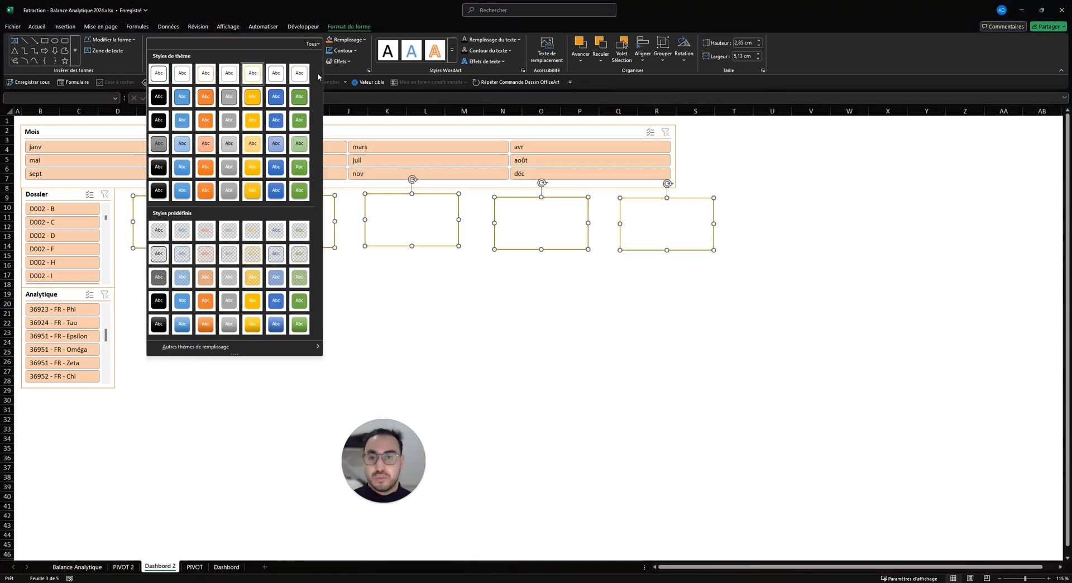
click(245, 77)
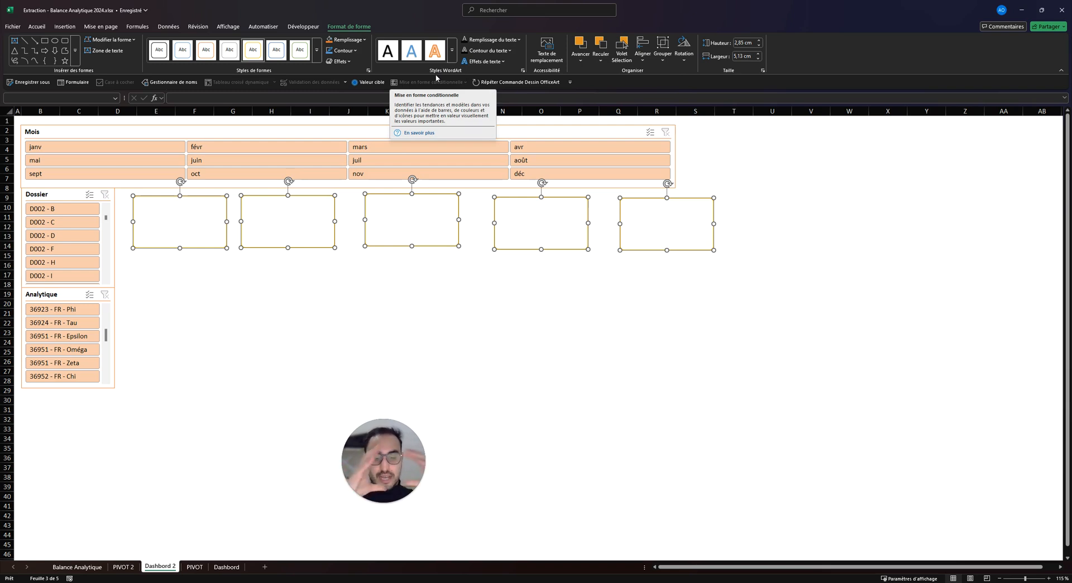
click(339, 61)
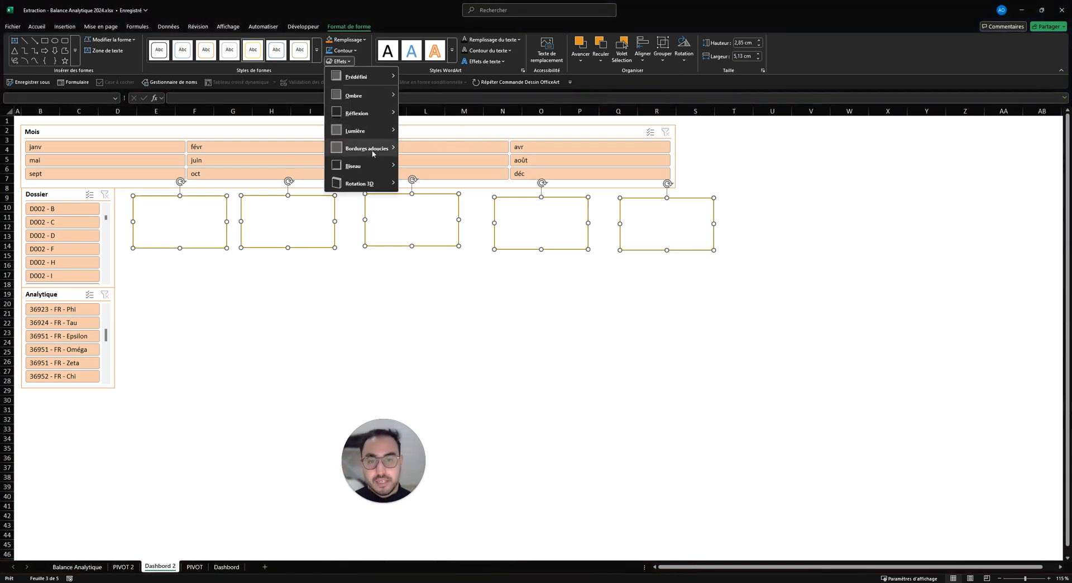
mouse_move(388, 100)
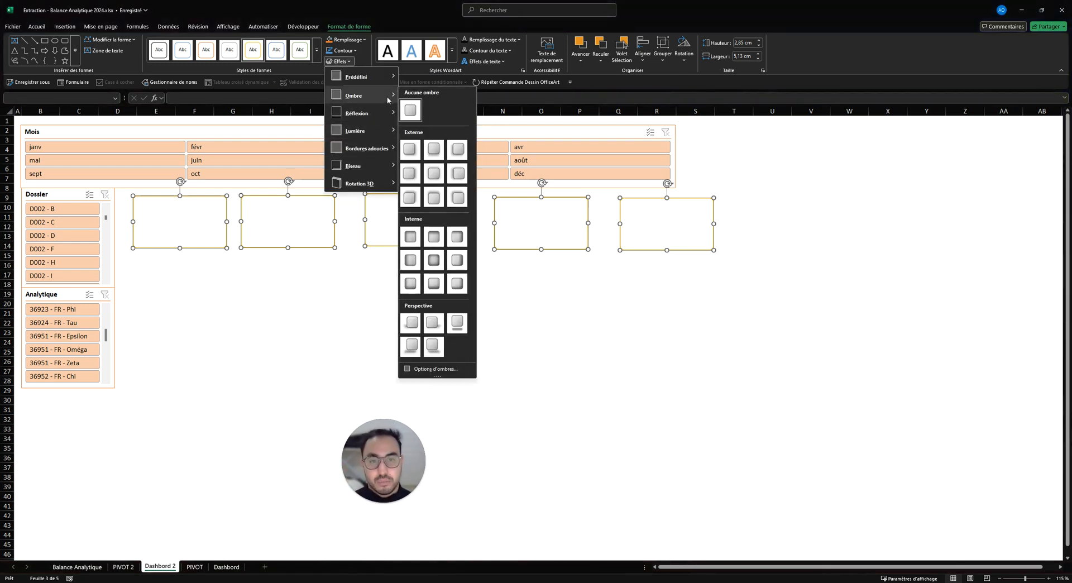
click(433, 173)
click(519, 229)
click(567, 296)
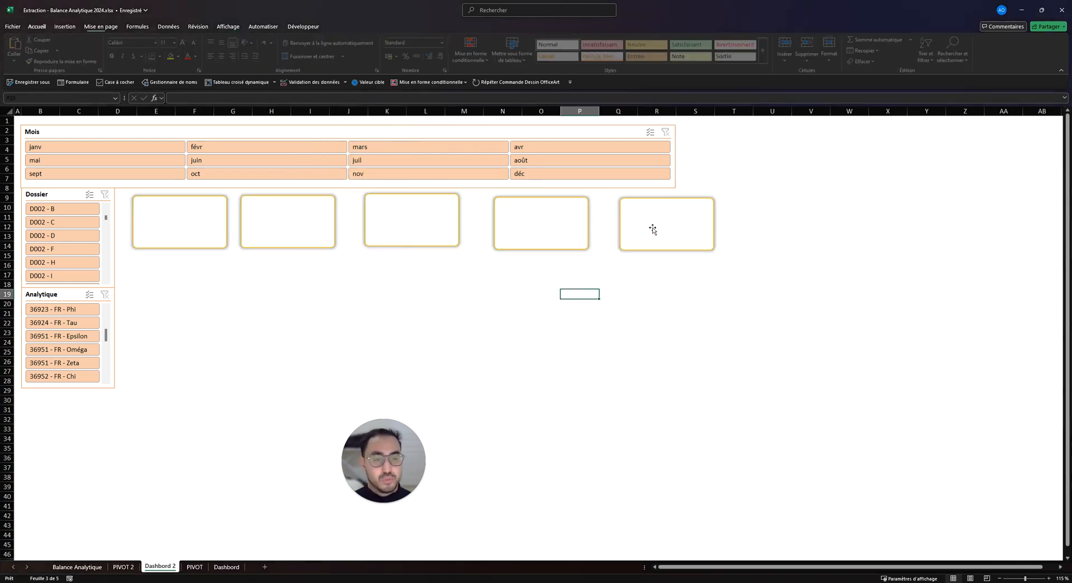
click(655, 244)
click(668, 278)
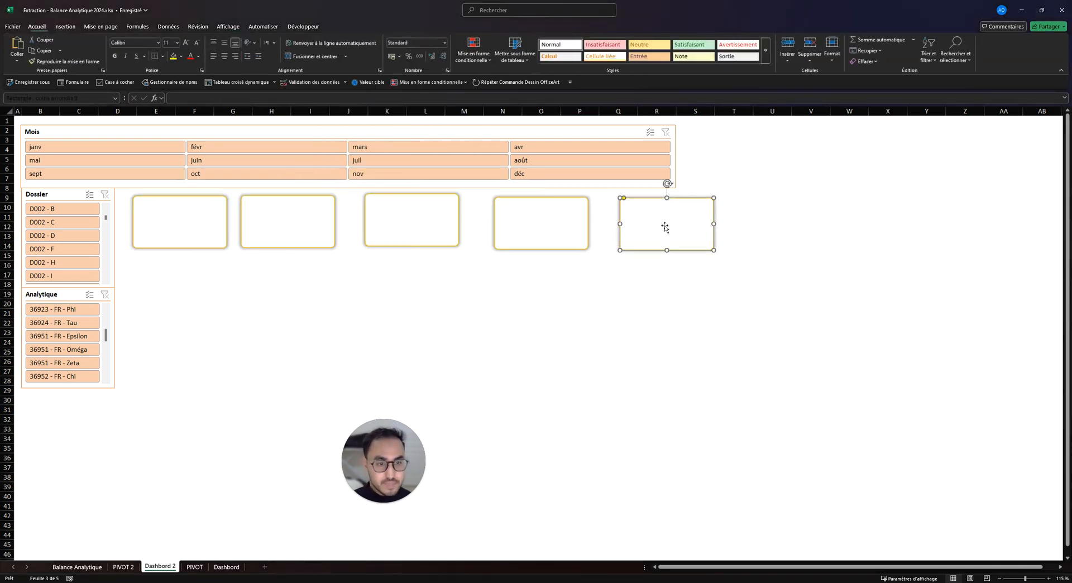
click(665, 228)
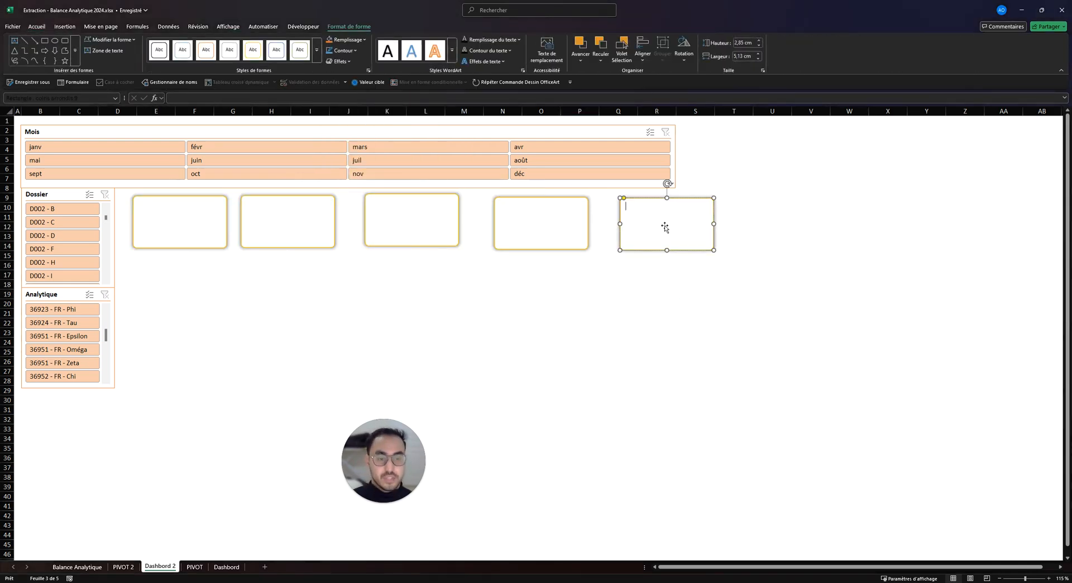
click(189, 210)
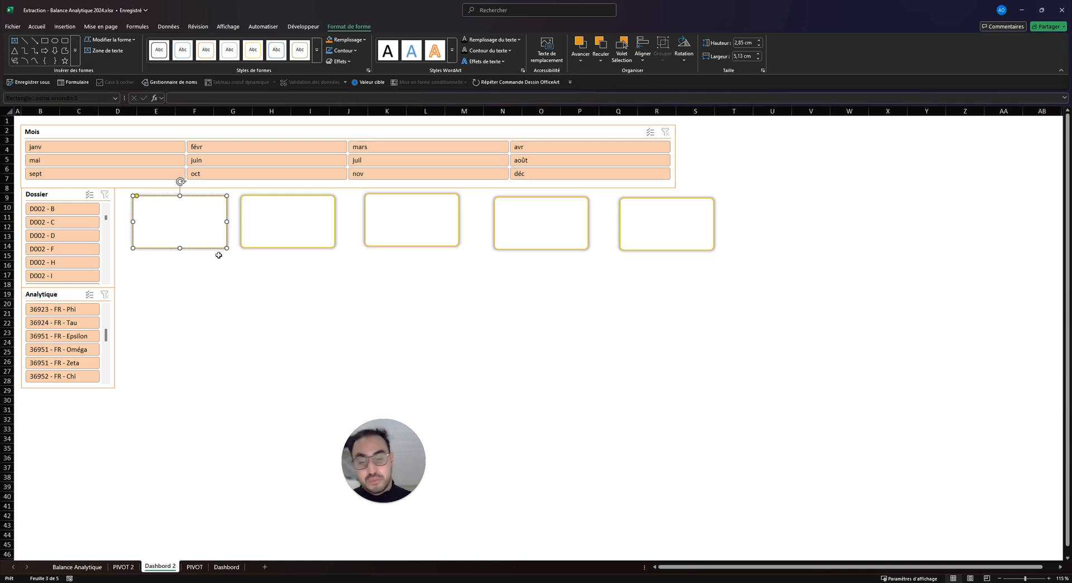
click(234, 301)
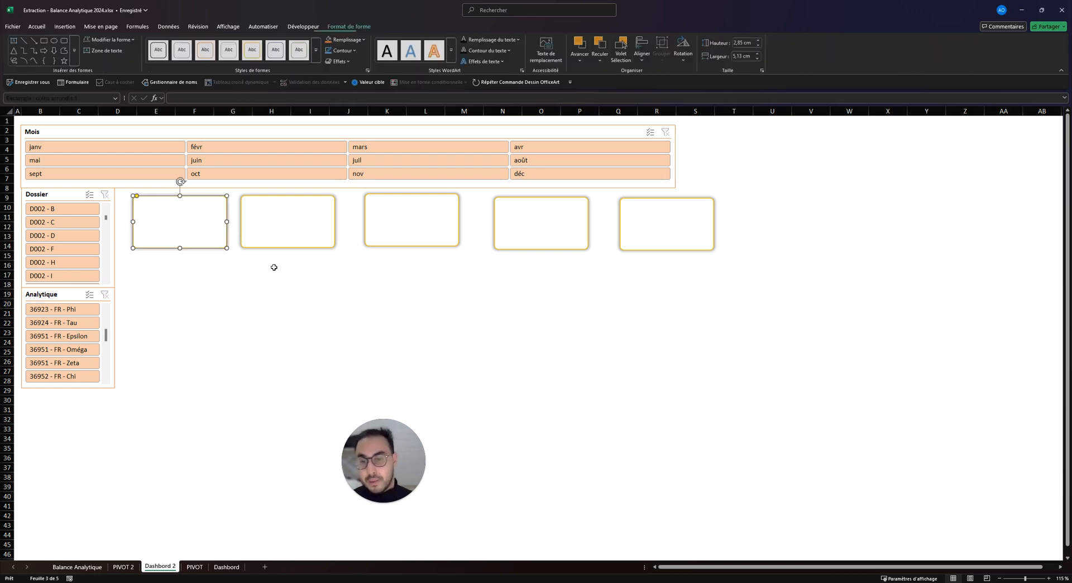
- Move the other four cards away from the first one to clear space beside it
click(282, 240)
drag(307, 207, 414, 293)
drag(422, 212, 435, 237)
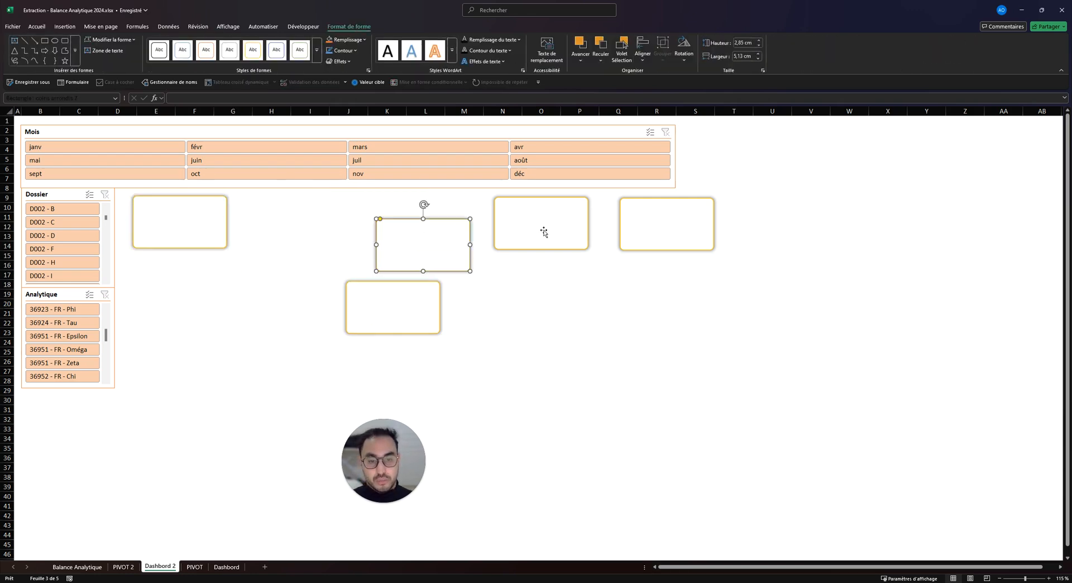
drag(545, 232, 542, 249)
drag(666, 224, 616, 258)
click(538, 344)
- Widen the first card, next to the Dossier slicer, to about 6.21 cm
click(186, 232)
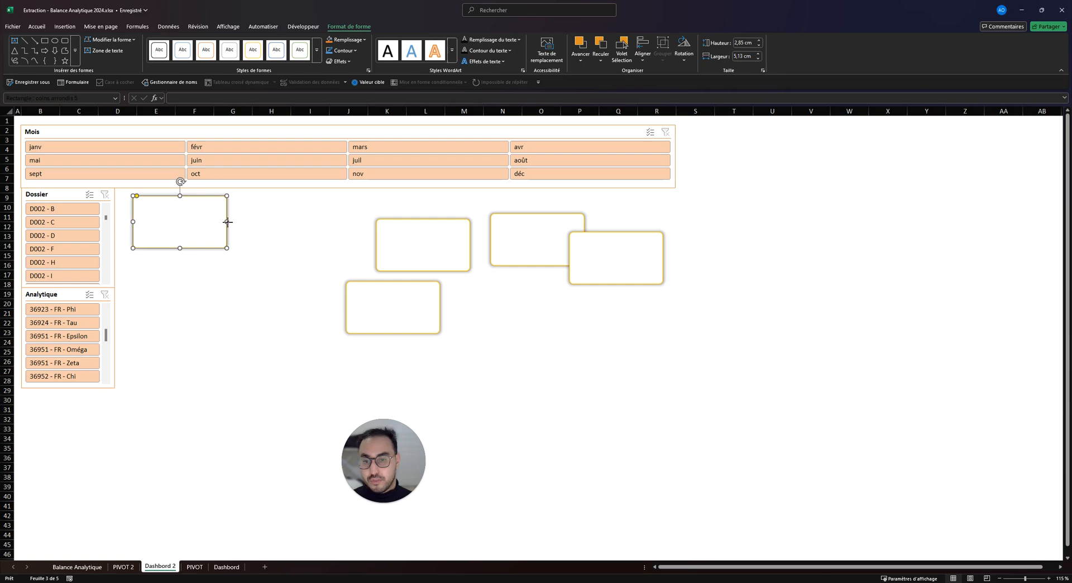
drag(226, 222, 247, 223)
click(289, 228)
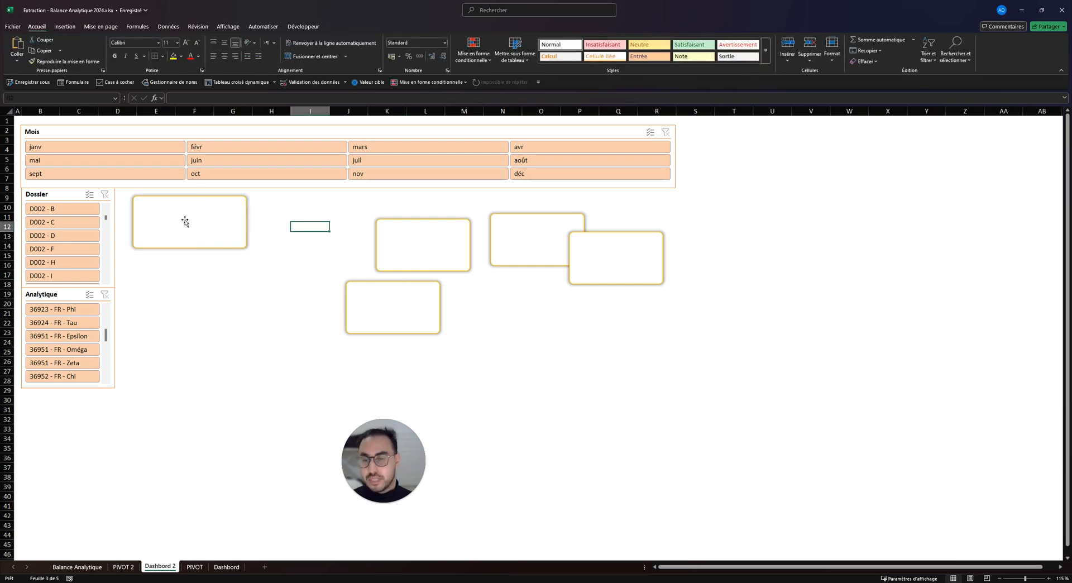
click(186, 221)
click(301, 232)
click(216, 223)
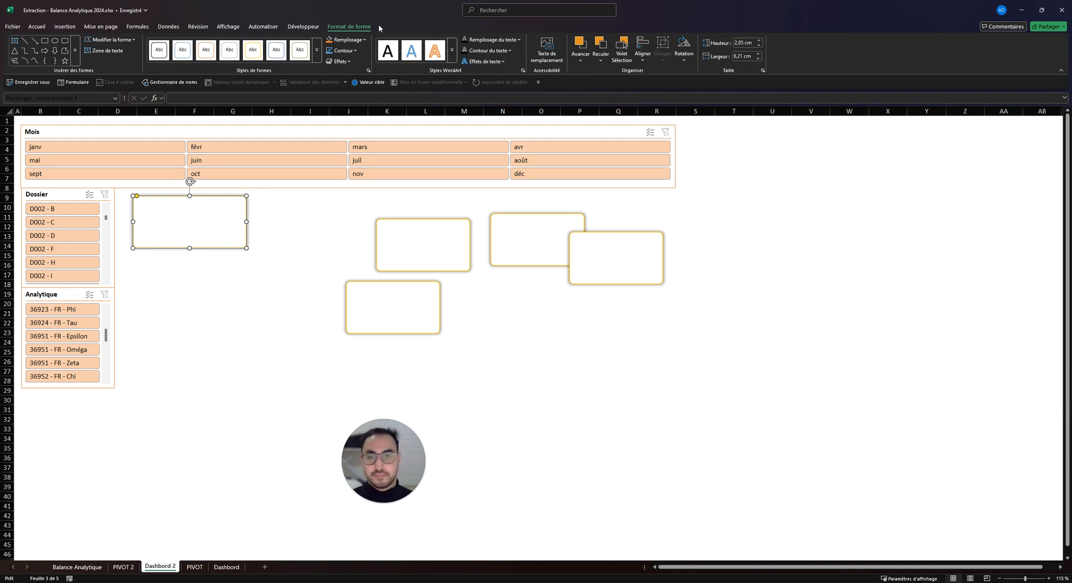
click(306, 236)
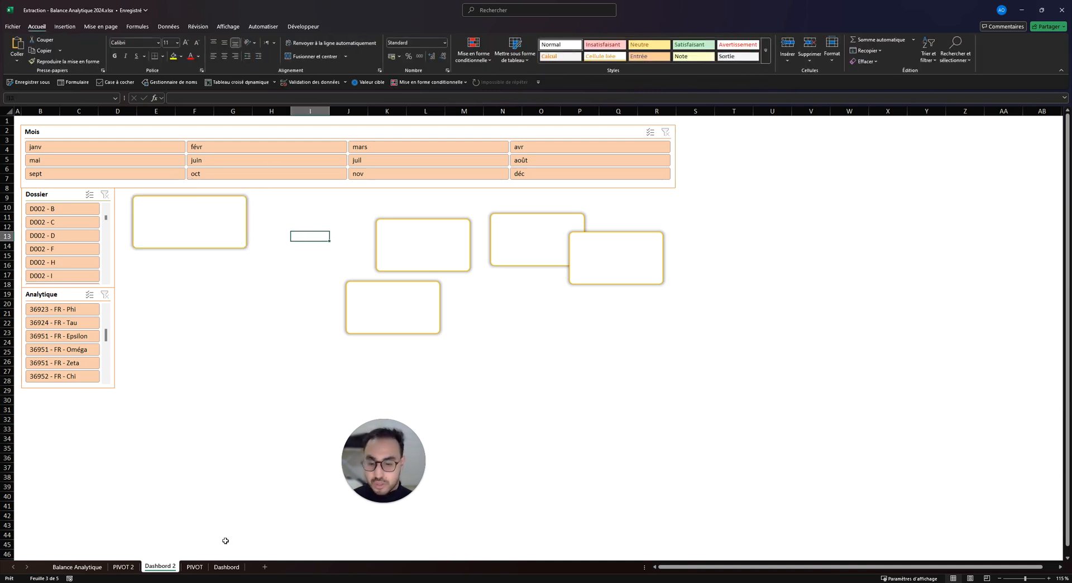
- Check the card shadows on the Dashbord sheet, and open the detailed shadow options for the first card on Dashbord 2
click(226, 566)
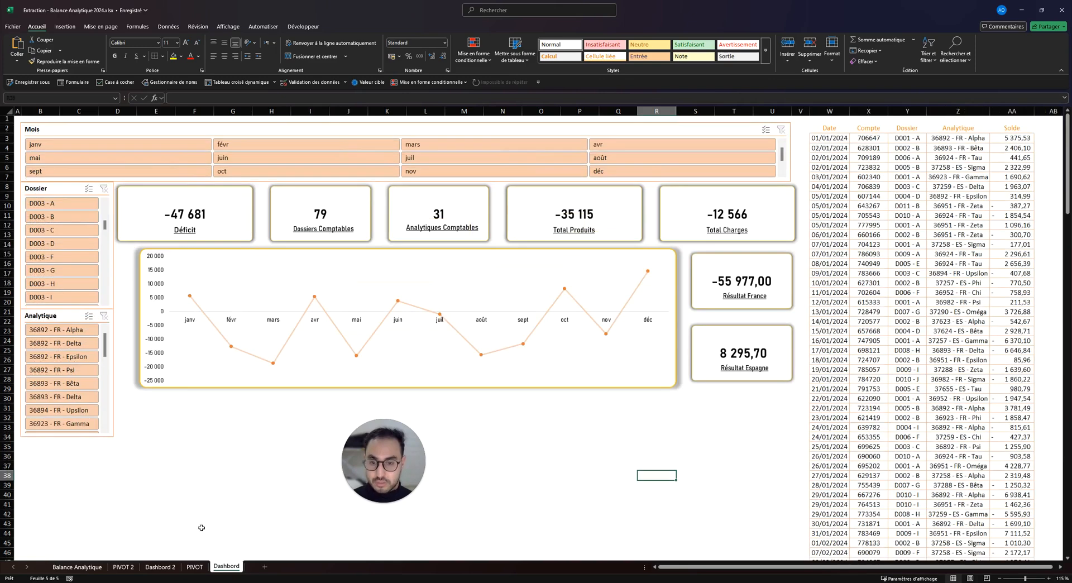
click(160, 566)
click(243, 247)
click(340, 60)
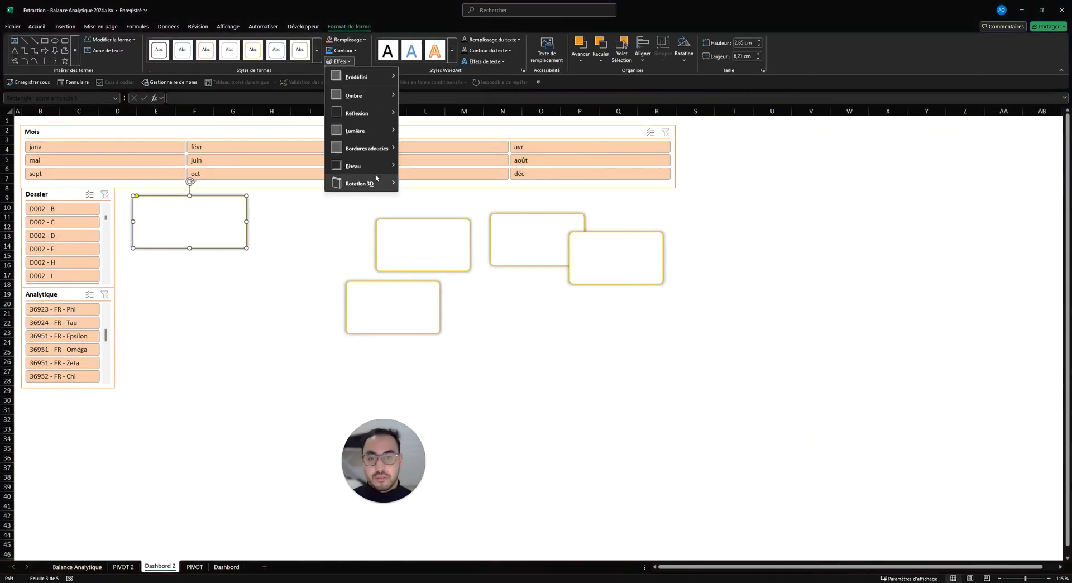
mouse_move(380, 98)
click(437, 372)
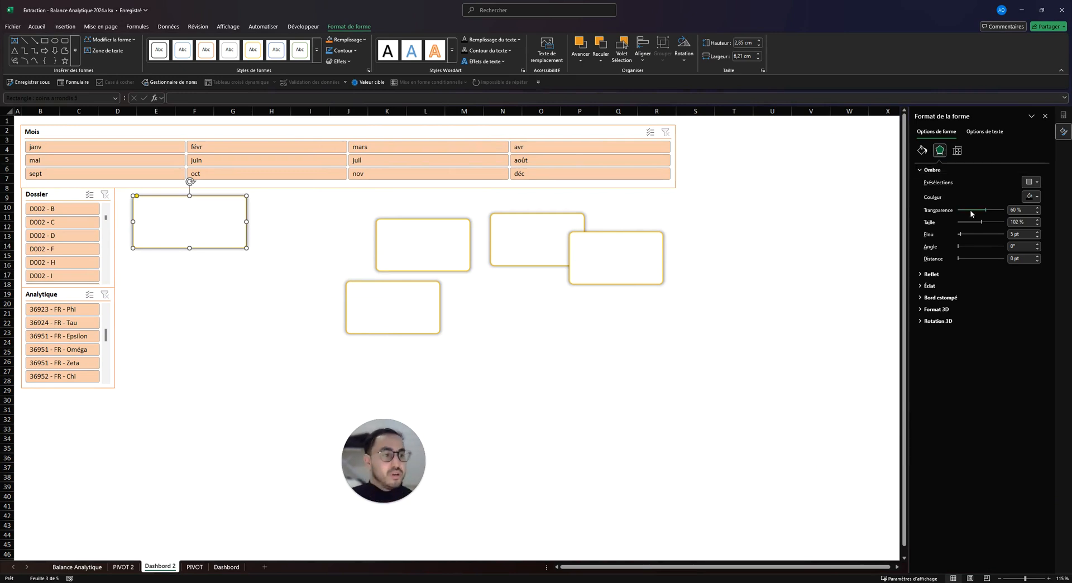
- Try a shadow transparency of 52 % on the first card alone
click(1037, 207)
click(1037, 208)
click(1037, 208)
click(1037, 208)
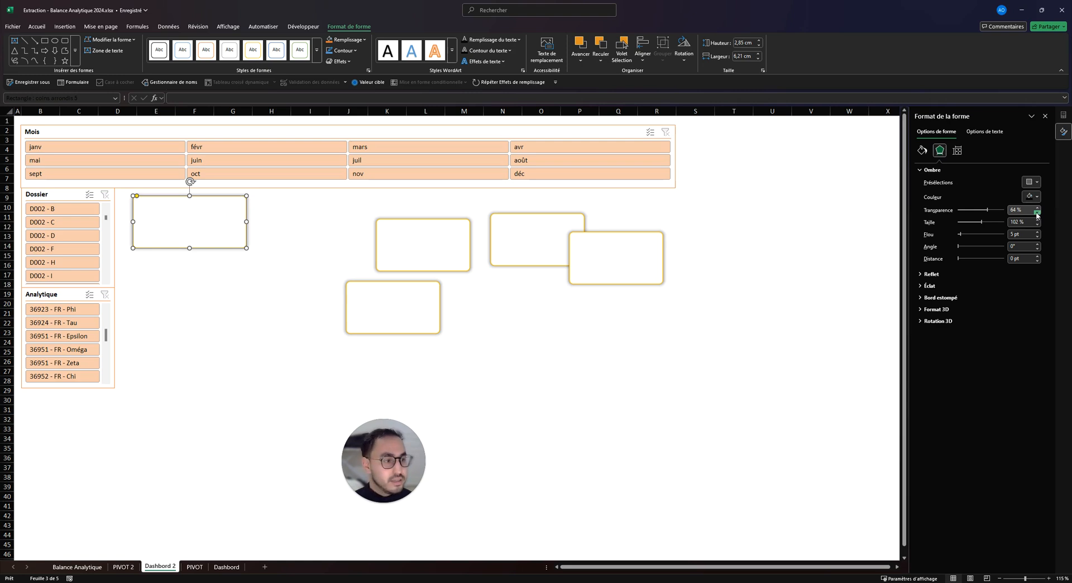
click(1037, 213)
click(1037, 213)
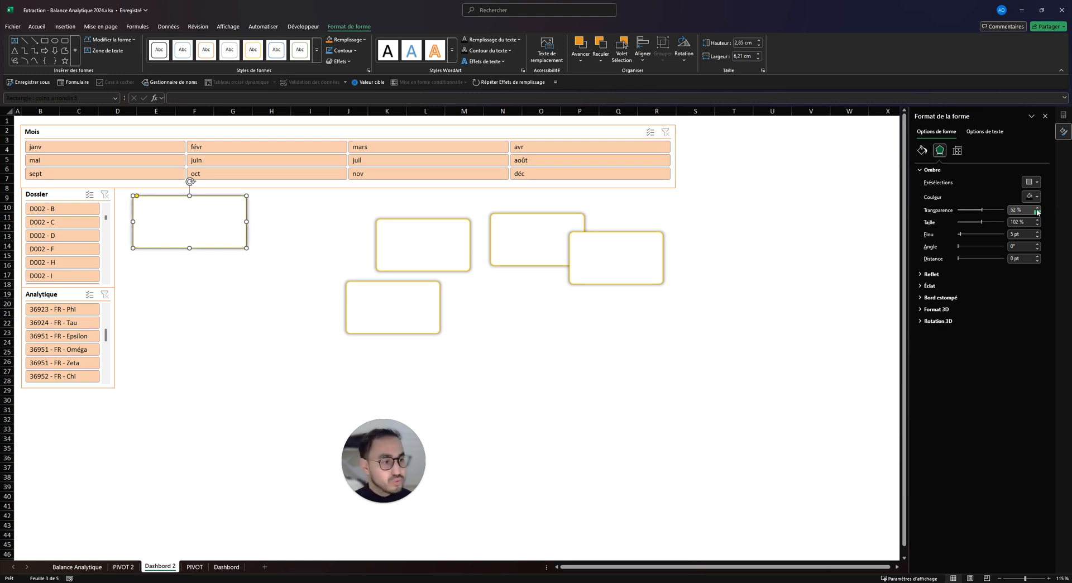
click(732, 302)
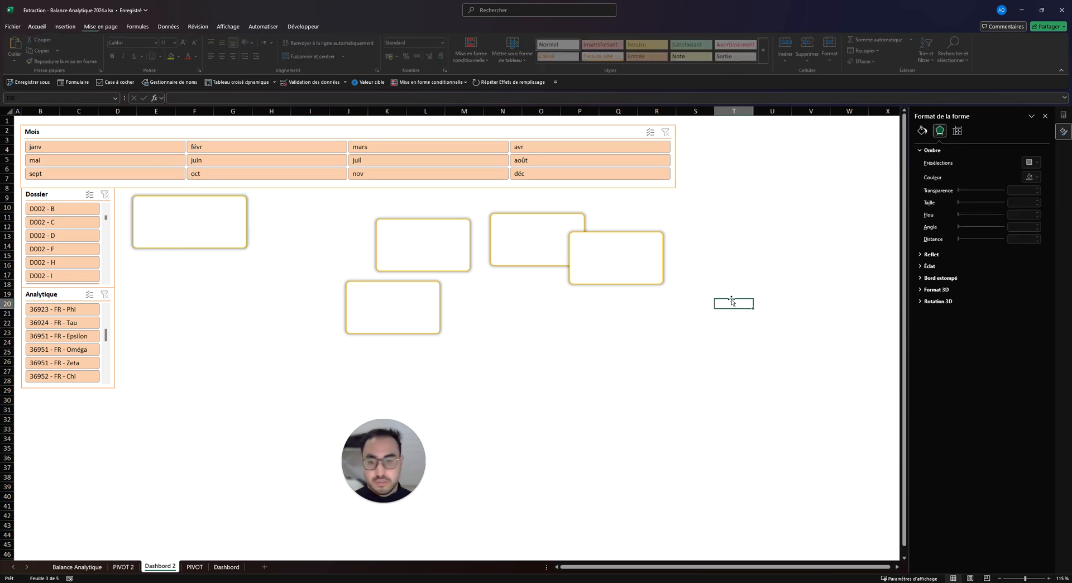
- Select all five cards and reapply the centred outer shadow preset to them together
click(292, 267)
click(229, 217)
shift+click(426, 261)
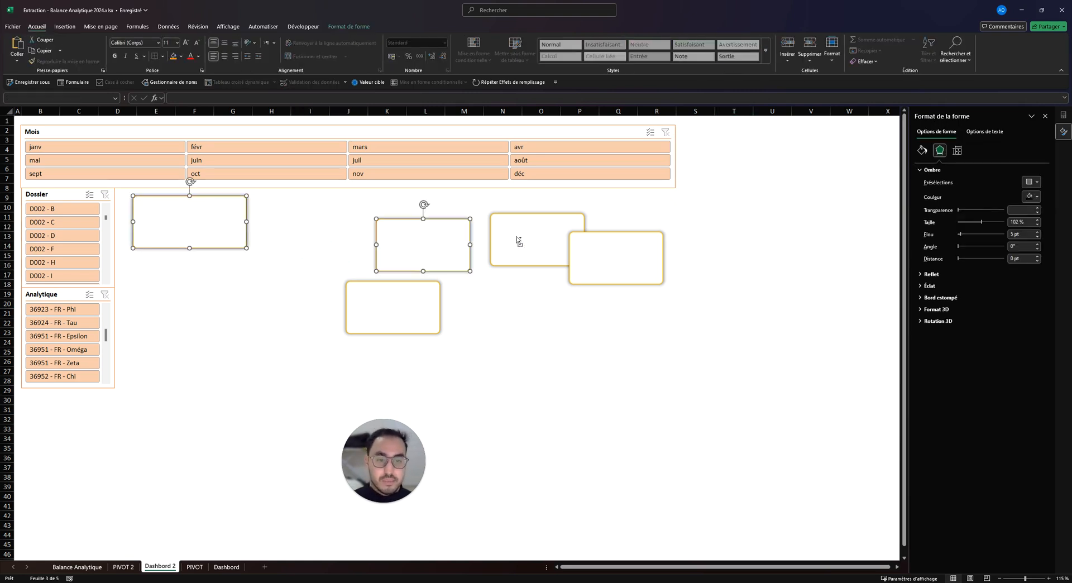
shift+click(520, 242)
shift+click(616, 253)
shift+click(414, 320)
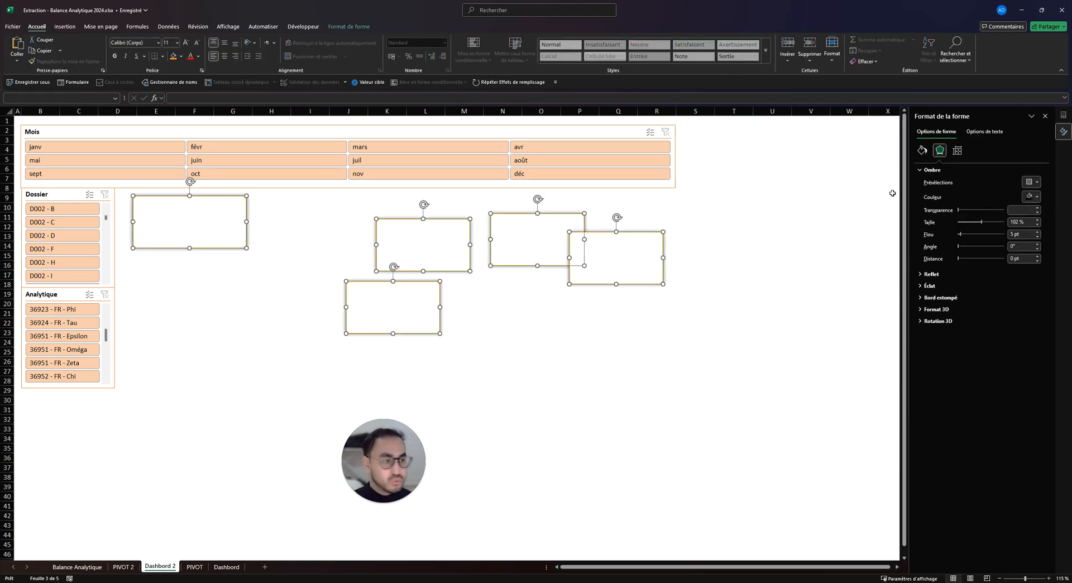
click(1031, 182)
click(1037, 273)
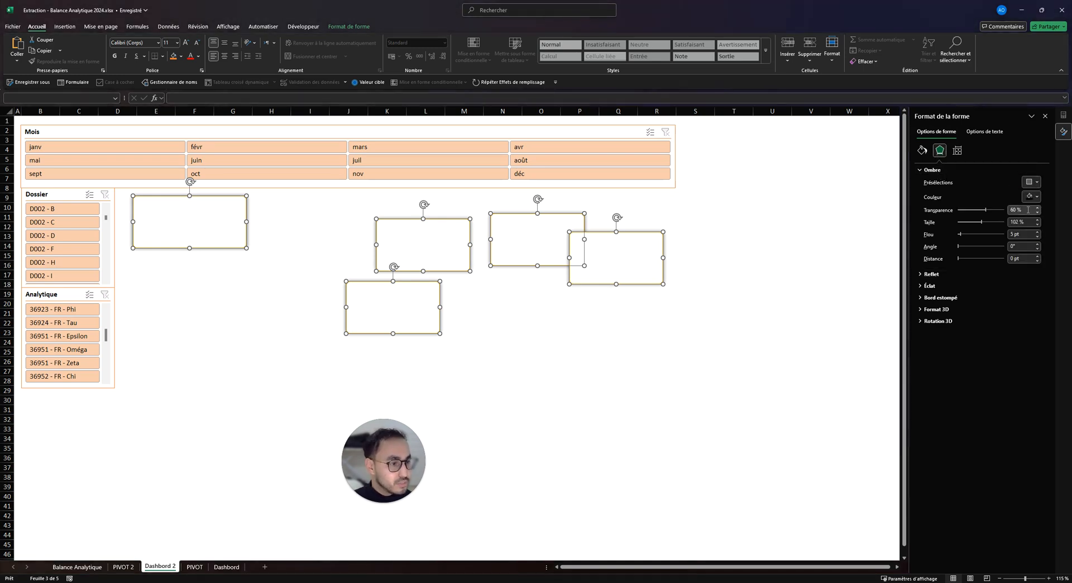
- Try shadow transparencies of 50 % and 70 % on the five selected cards
click(1016, 211)
key(BackSpace)
key(BackSpace)
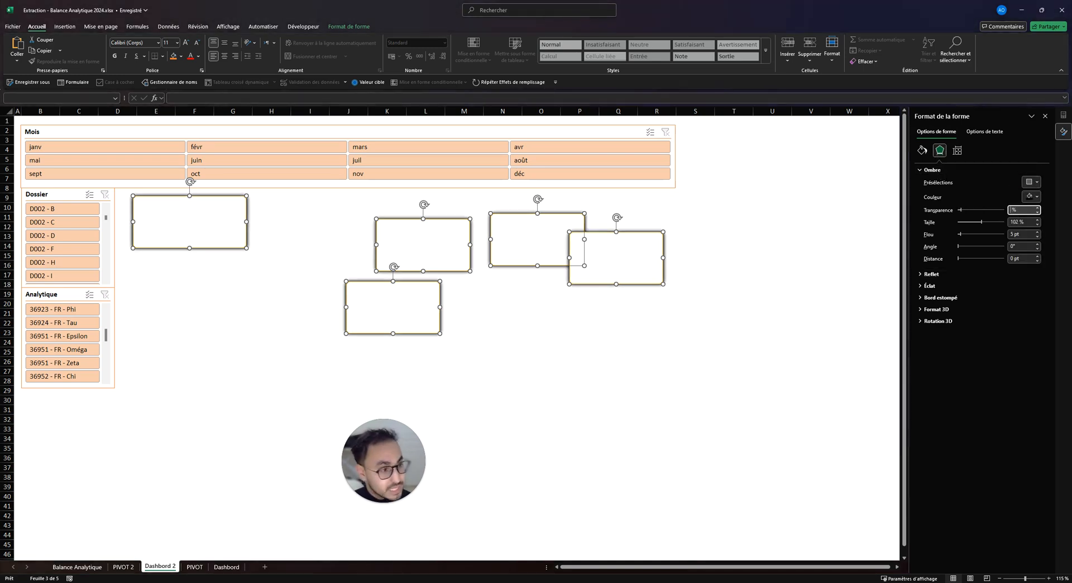
text(50)
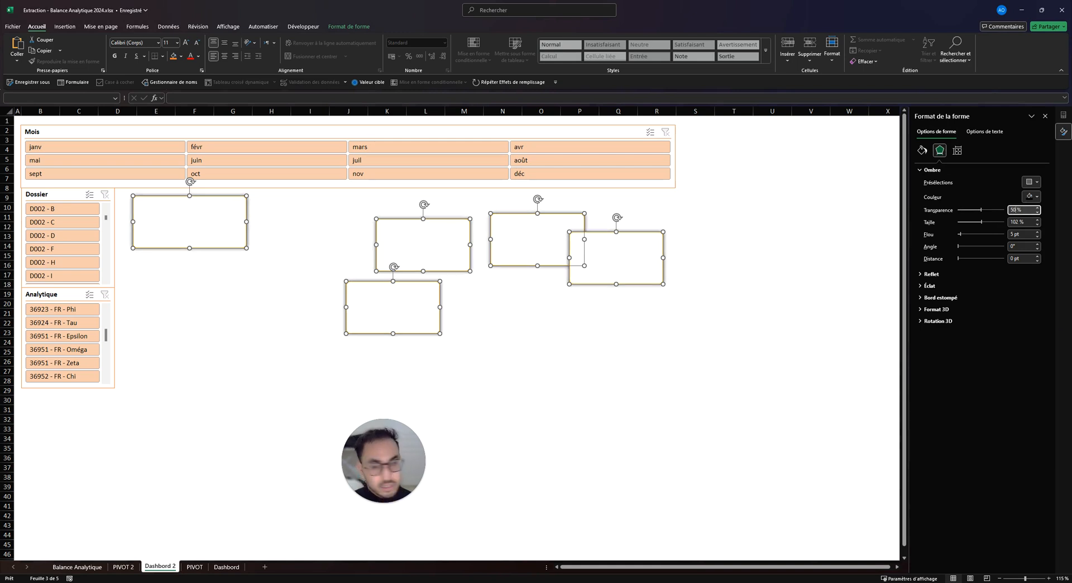
key(BackSpace)
key(BackSpace)
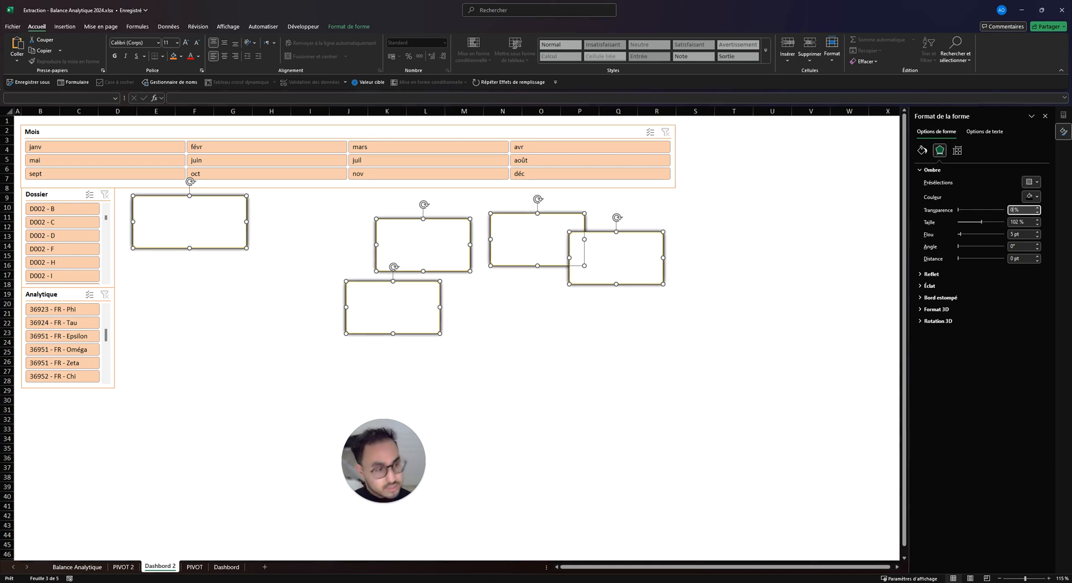
text(7)
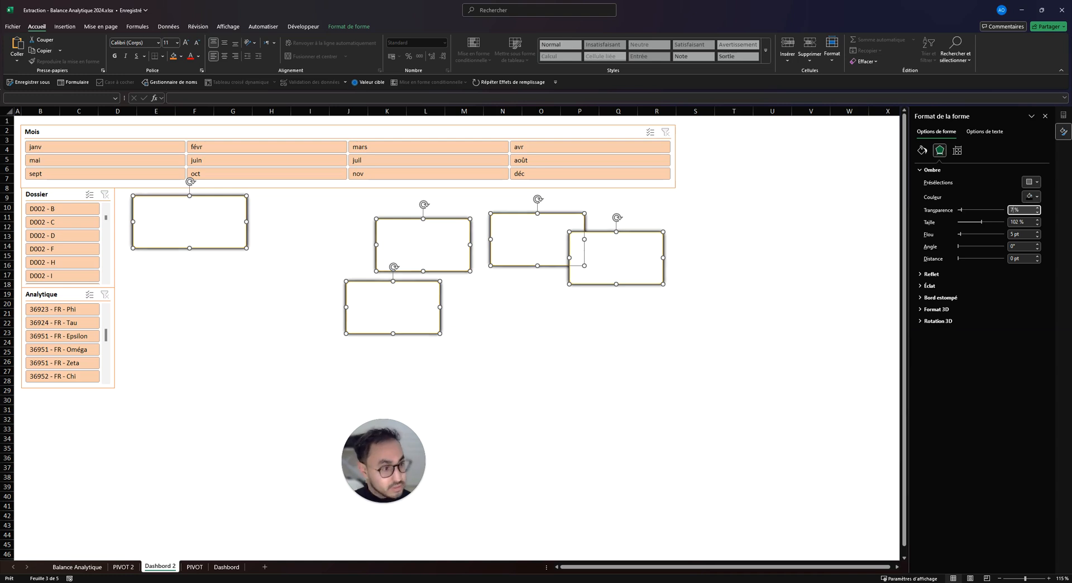
text(0)
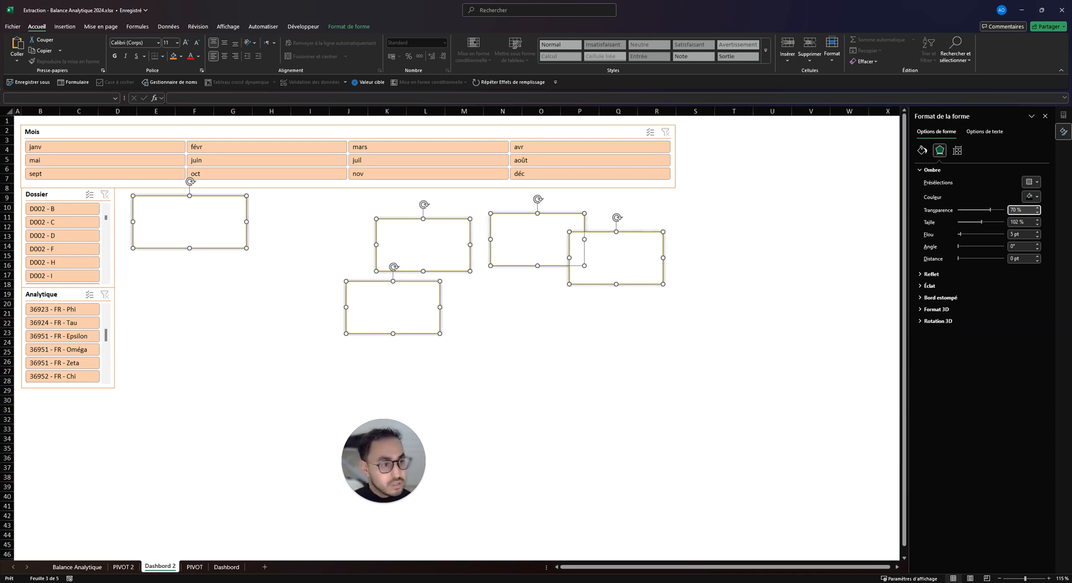
- Set the shadow transparency of all five cards to 55 % and close the shape formatting options
key(BackSpace)
key(BackSpace)
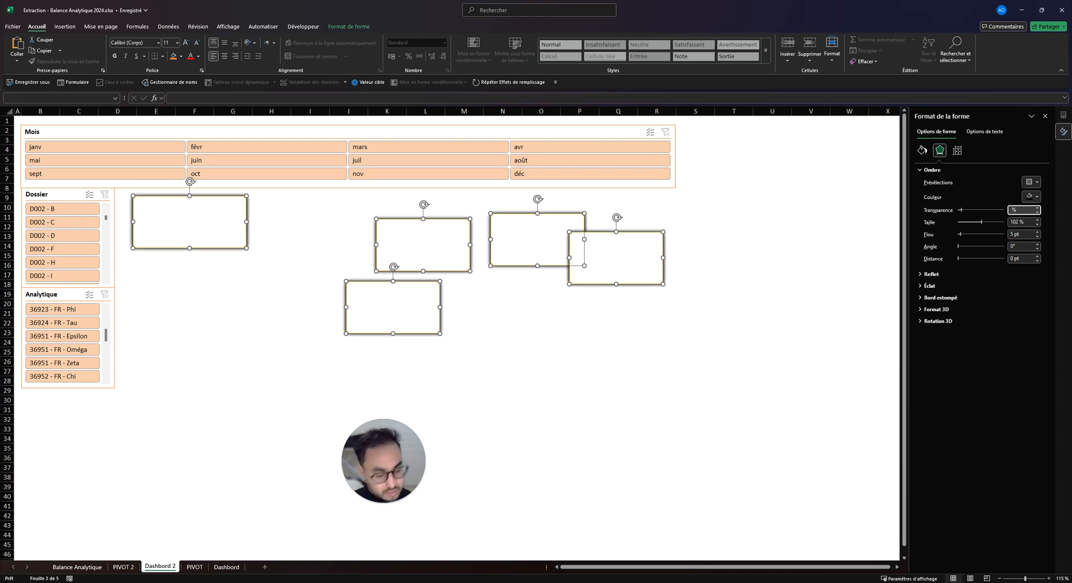
text(55)
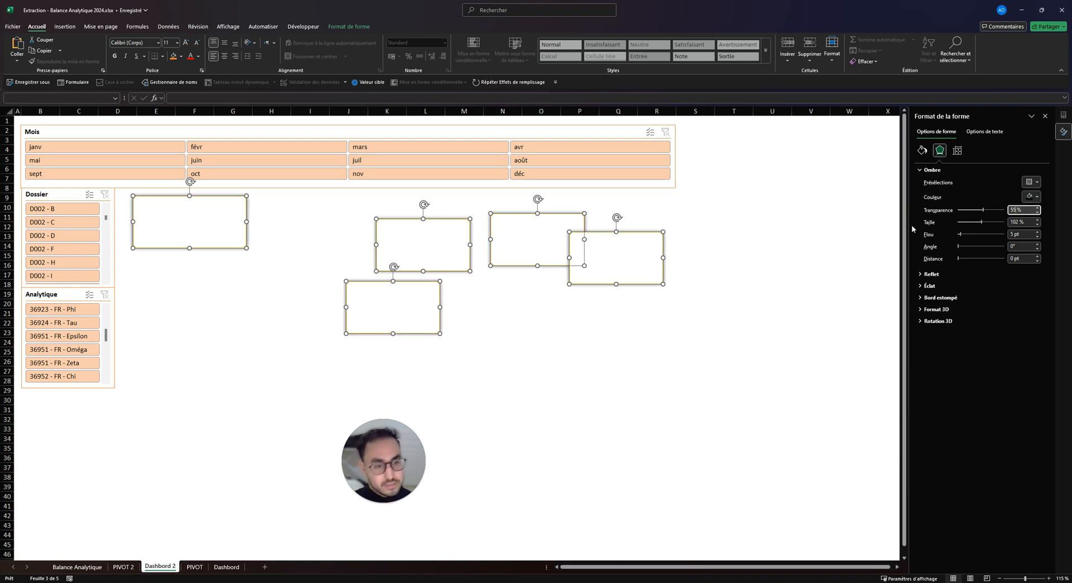
click(695, 448)
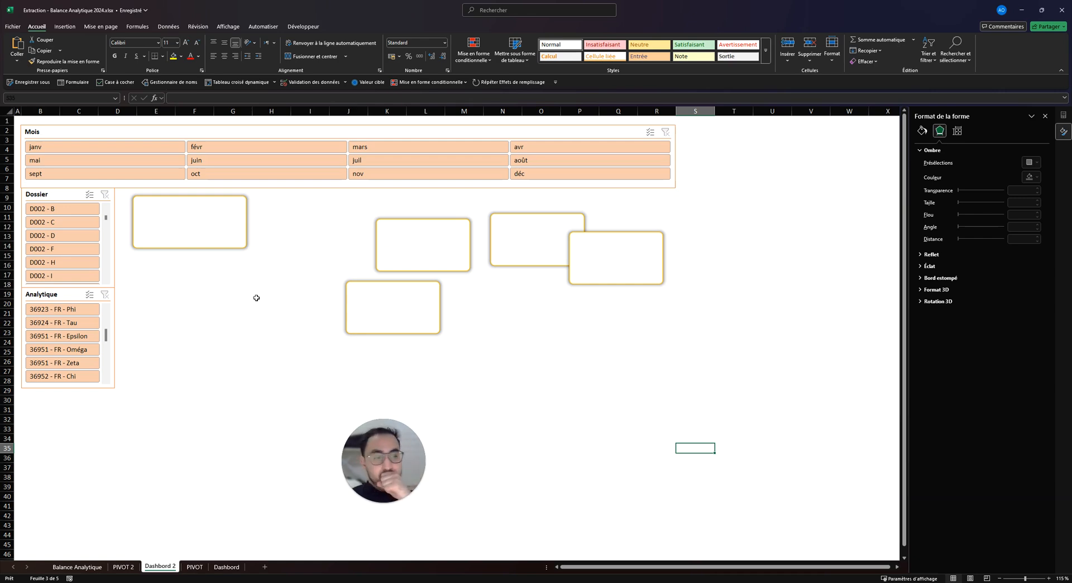
click(1045, 117)
click(223, 227)
click(272, 332)
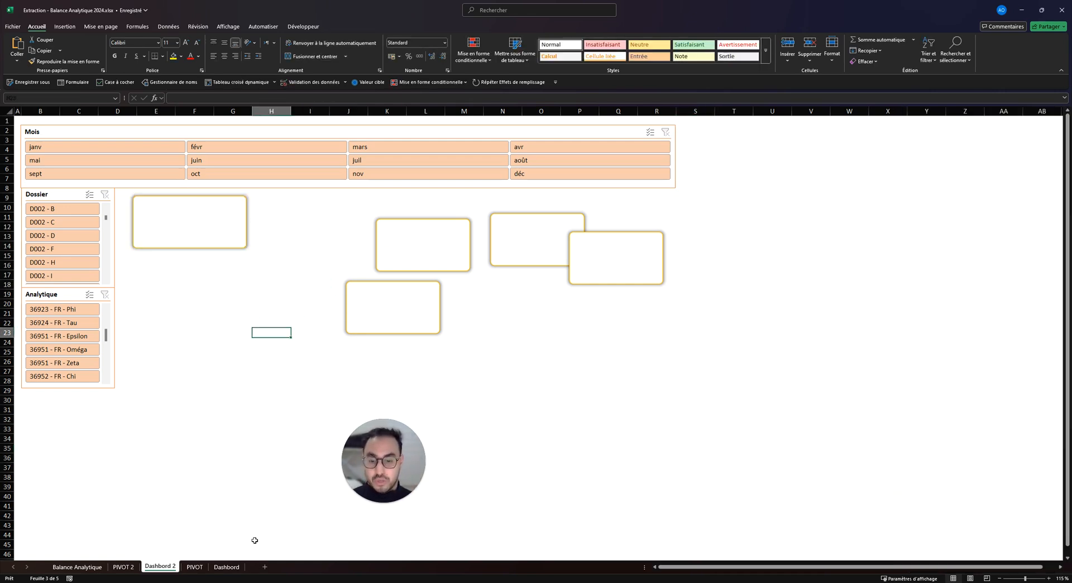
- Try to link the first card to the Résultat value on PIVOT 2 by entering = directly as the card's text
click(226, 566)
click(158, 567)
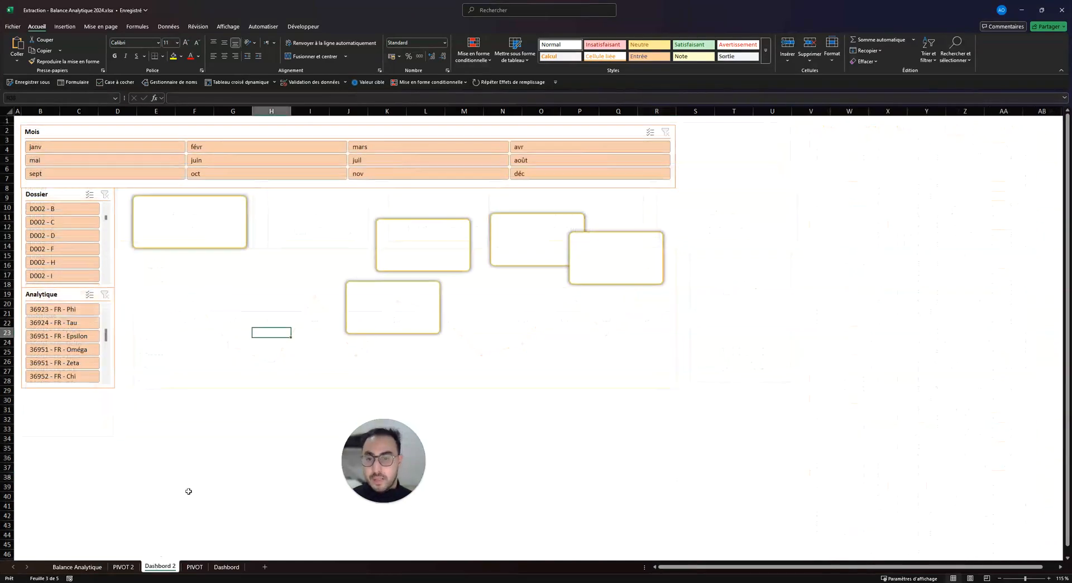
click(190, 220)
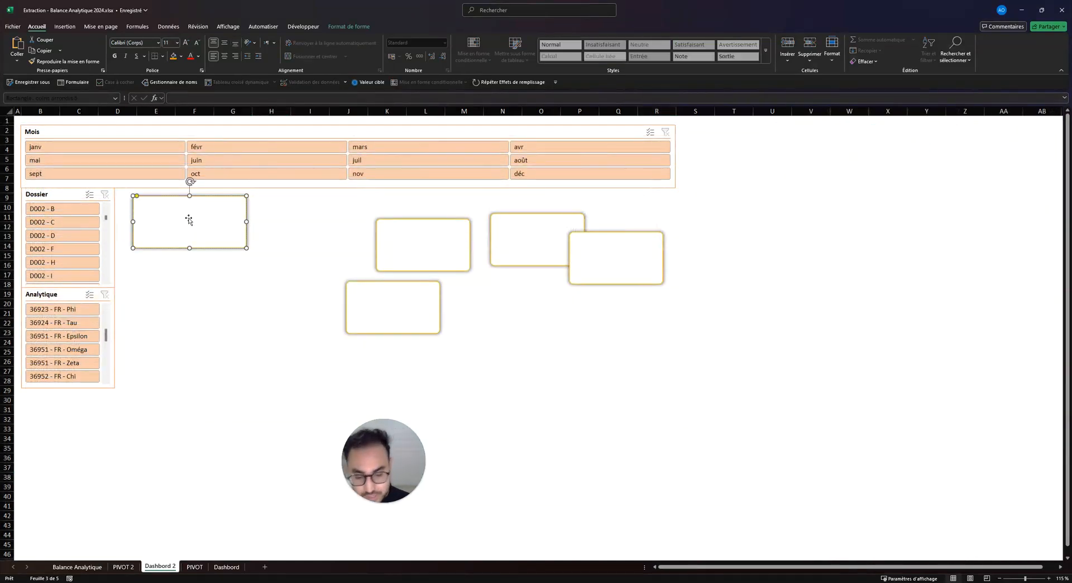
text(=)
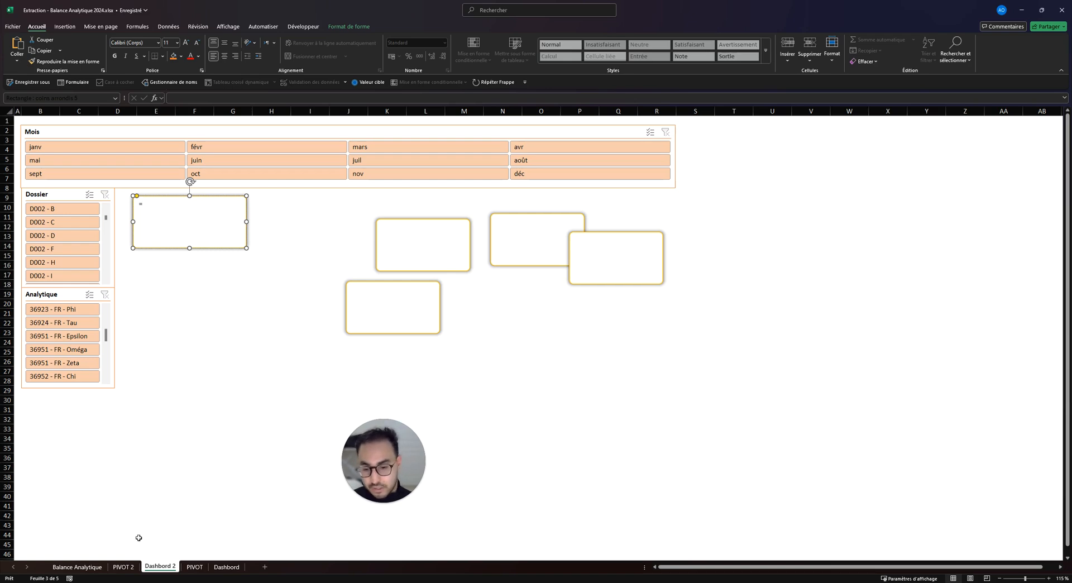
click(123, 567)
scroll(852, 374, right, 3)
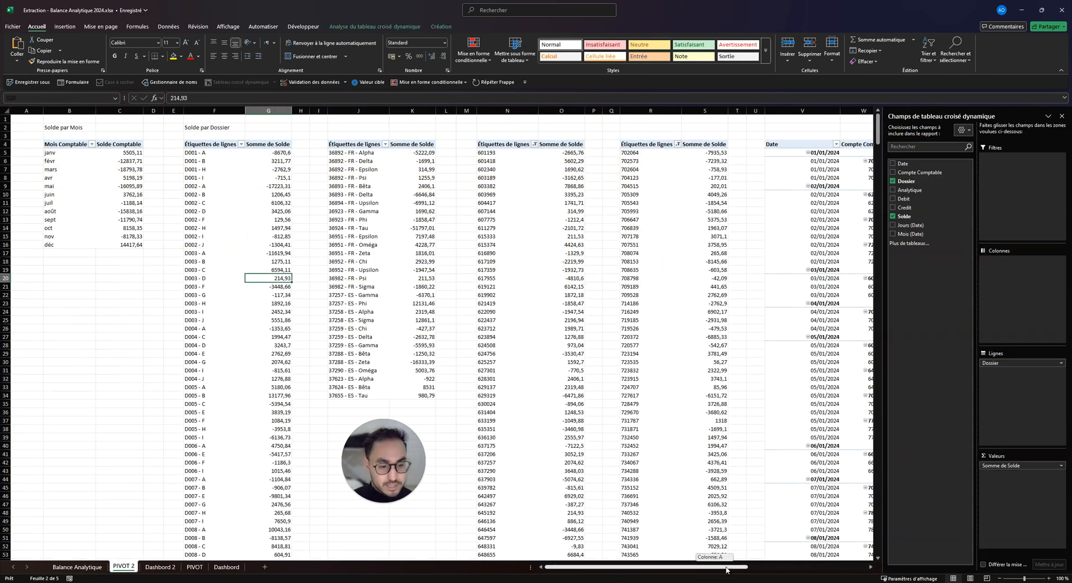
click(688, 151)
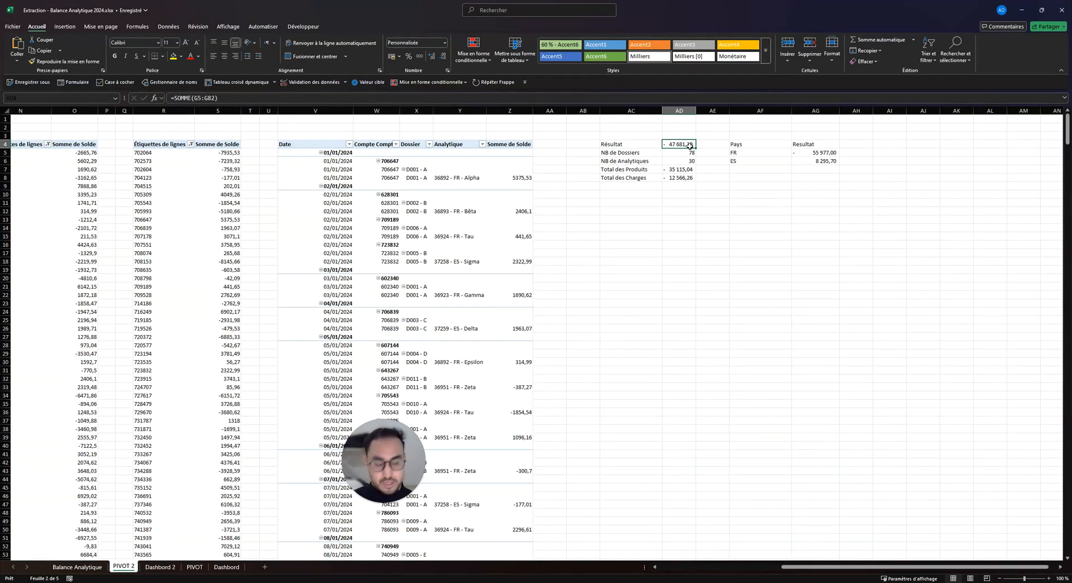
click(226, 567)
click(161, 566)
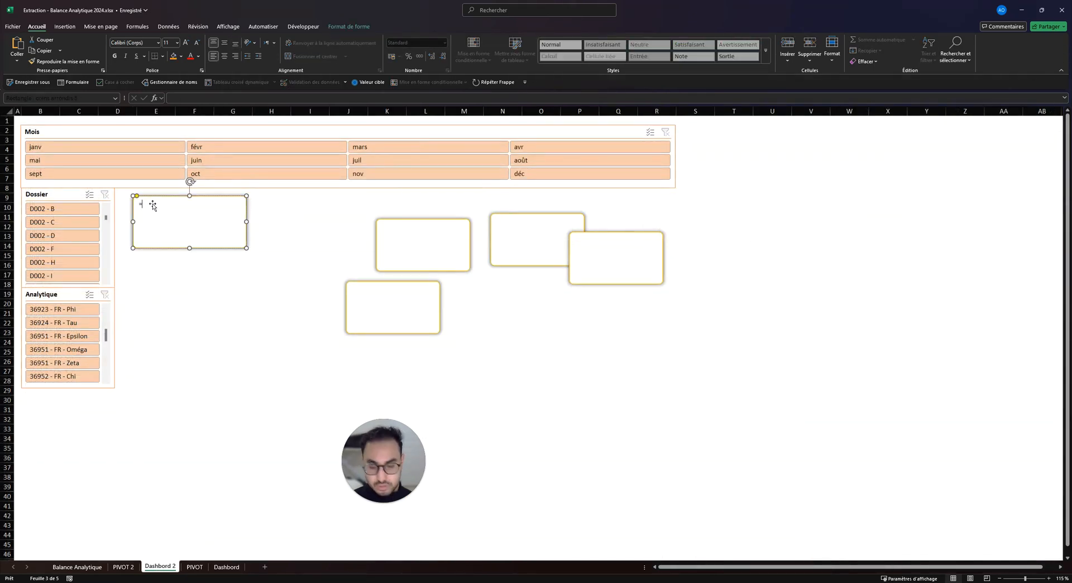
- Link the first card to the Résultat value with the formula ='PIVOT 2'!AD4
click(225, 100)
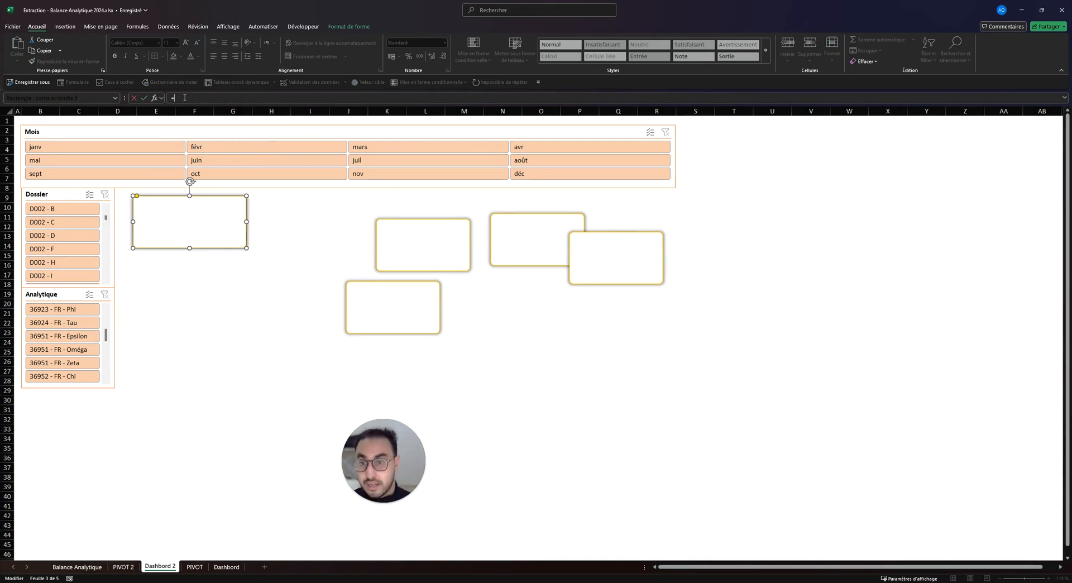
click(124, 566)
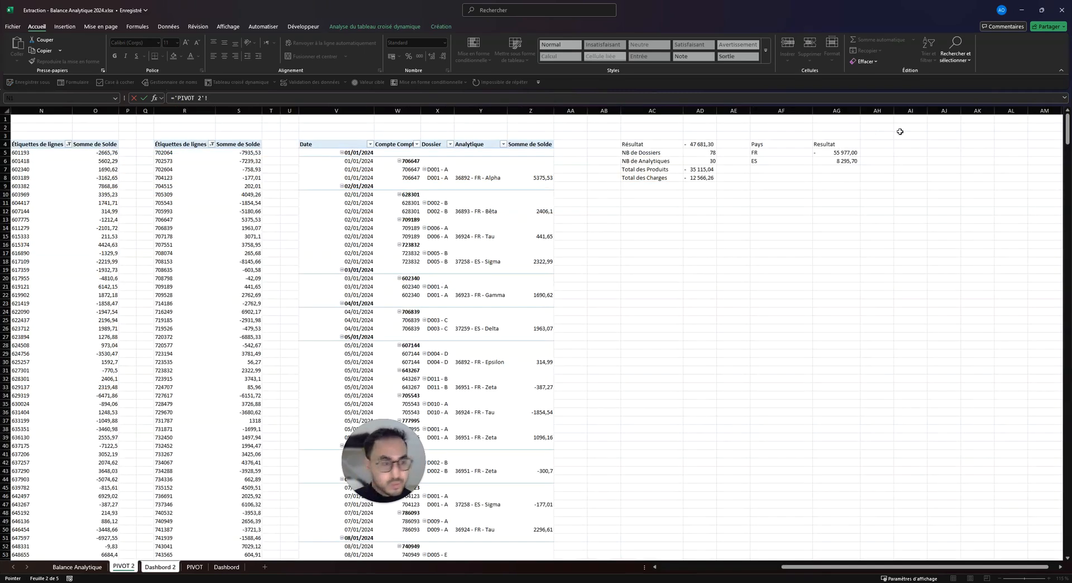
click(703, 149)
key(Return)
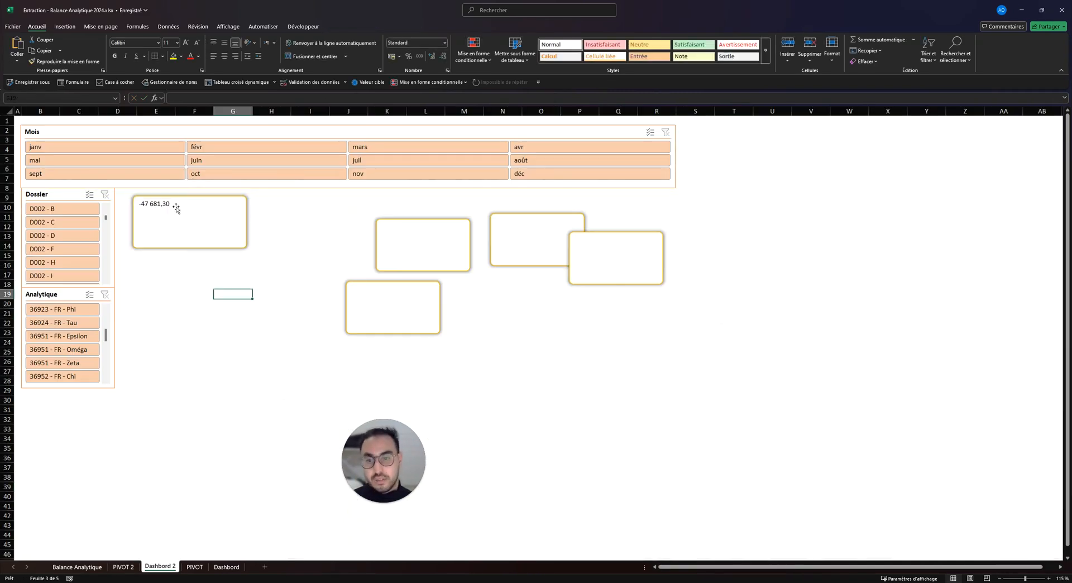
- Centre the first card's value horizontally and vertically, and set its font size to 20
click(176, 207)
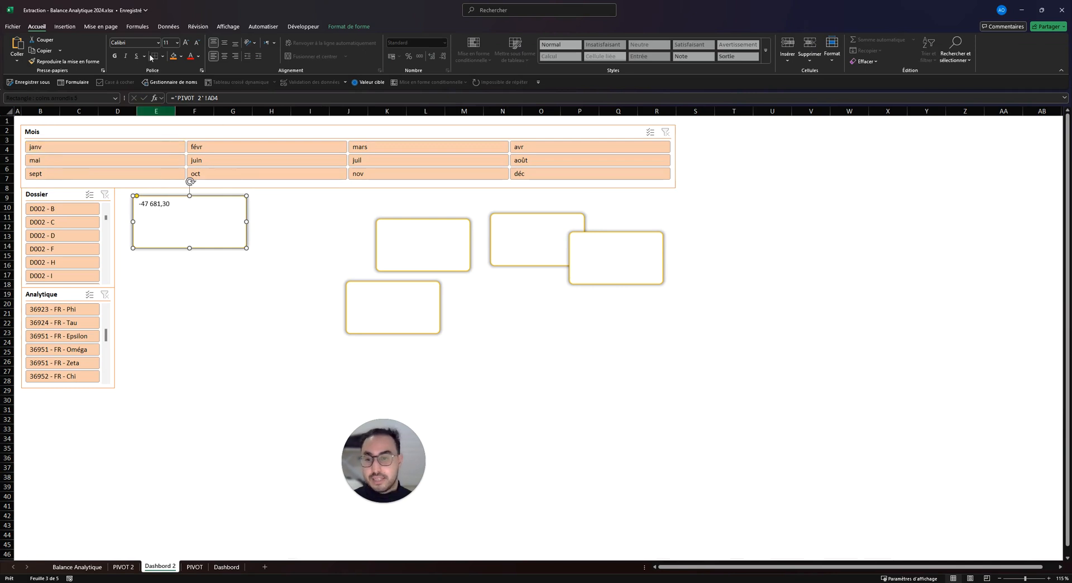
click(223, 56)
click(224, 42)
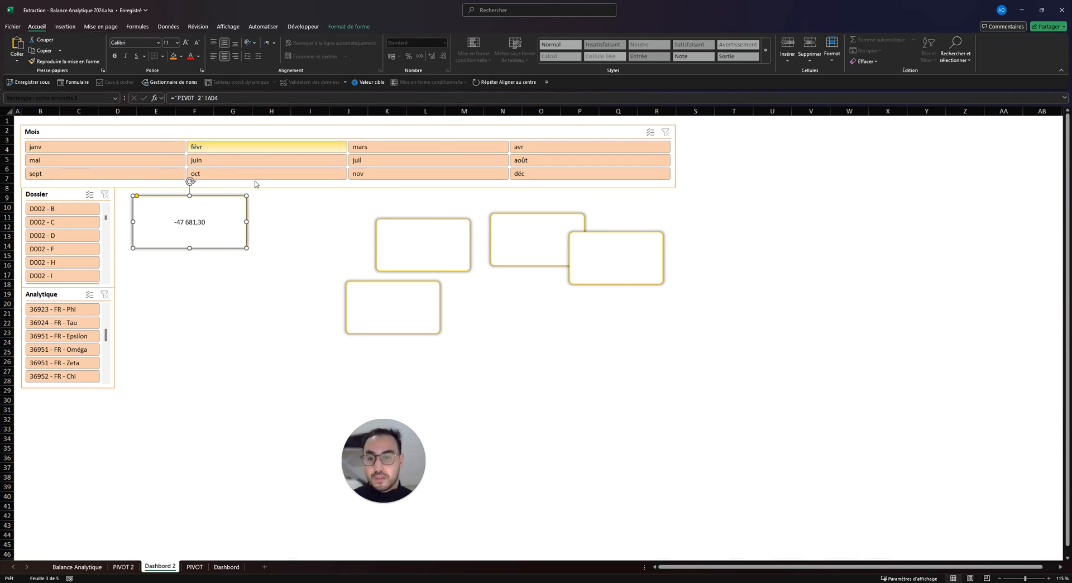
click(169, 42)
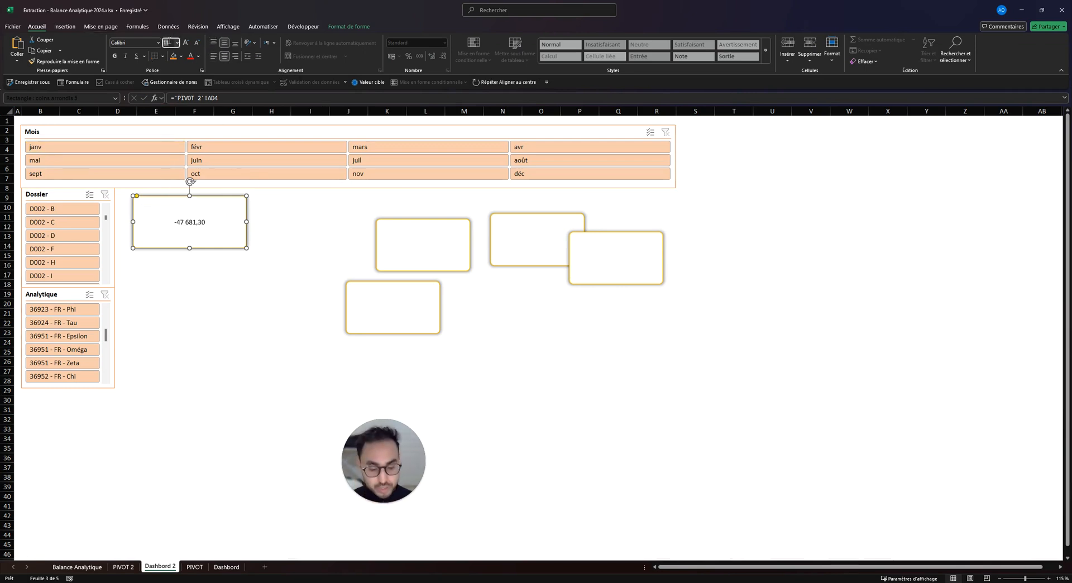
text(20)
key(Return)
- Change the first card's font to Bahnschrift SemiBold SemiConden and compare it with the Déficit card on the Dashbord sheet
click(157, 42)
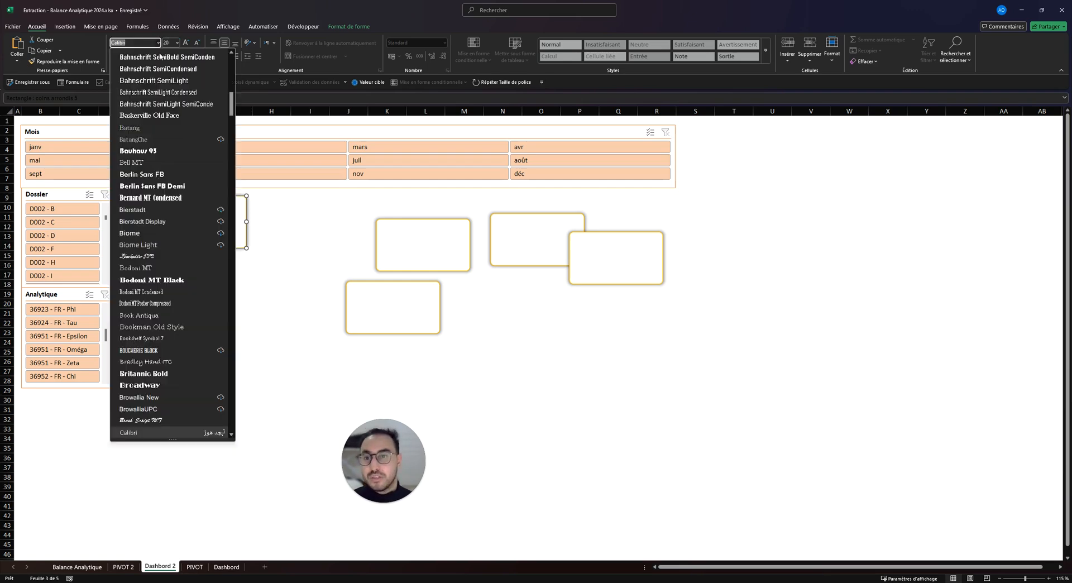
scroll(184, 279, down, 5)
scroll(185, 292, up, 5)
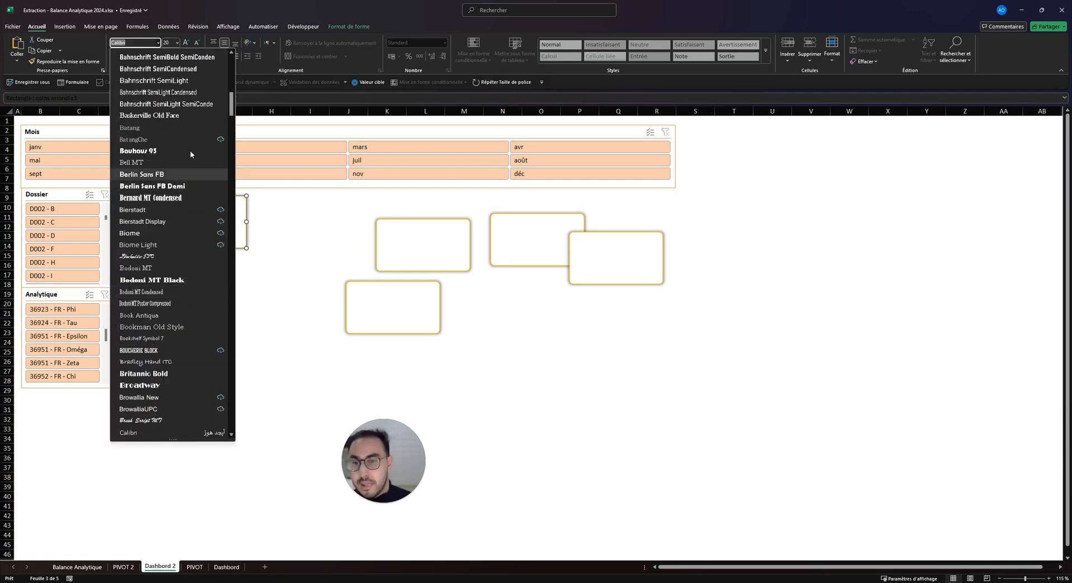
scroll(190, 150, up, 4)
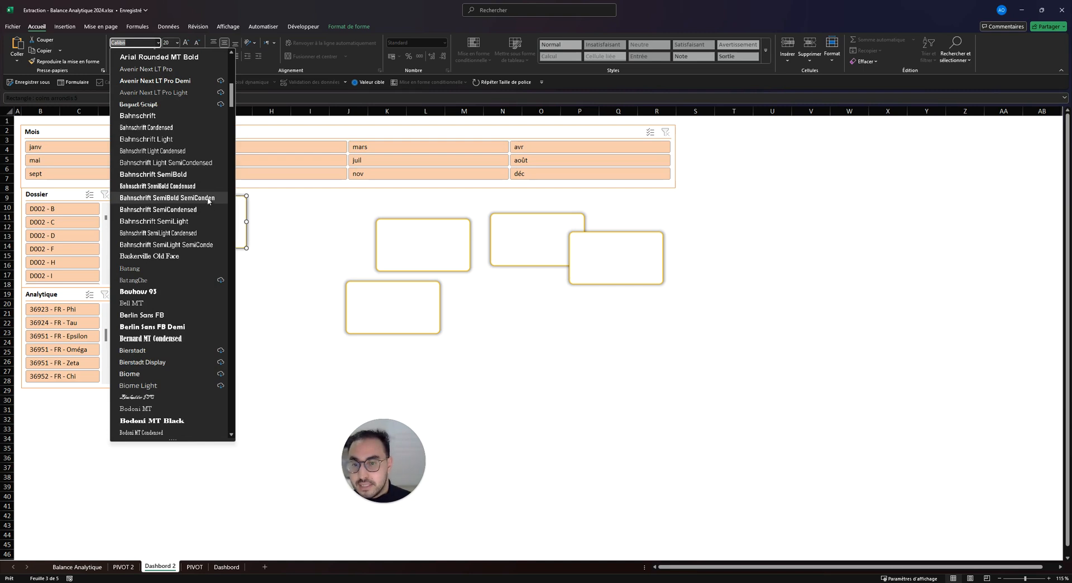
click(208, 199)
click(285, 230)
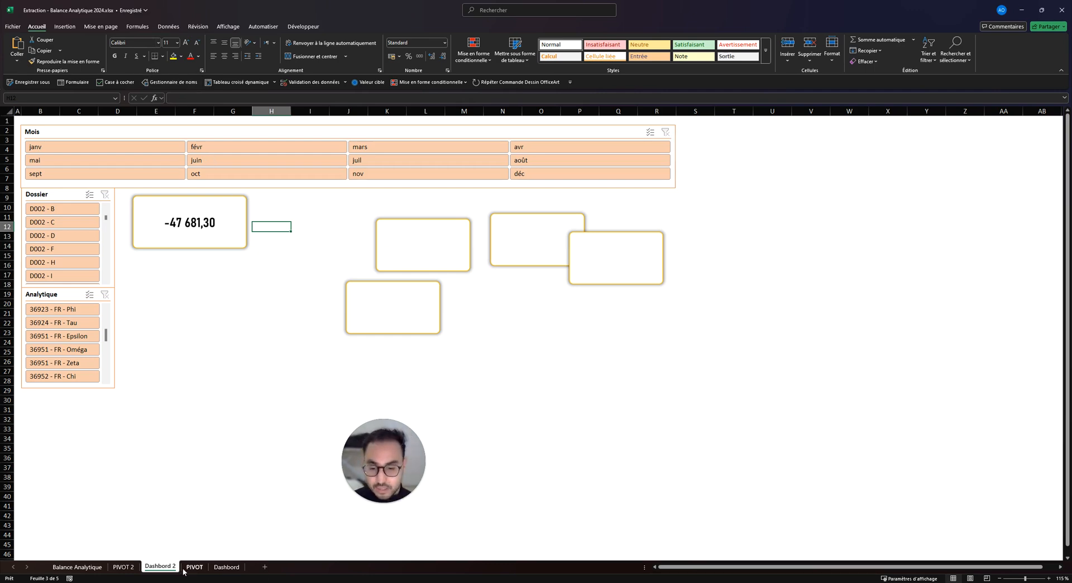
click(226, 567)
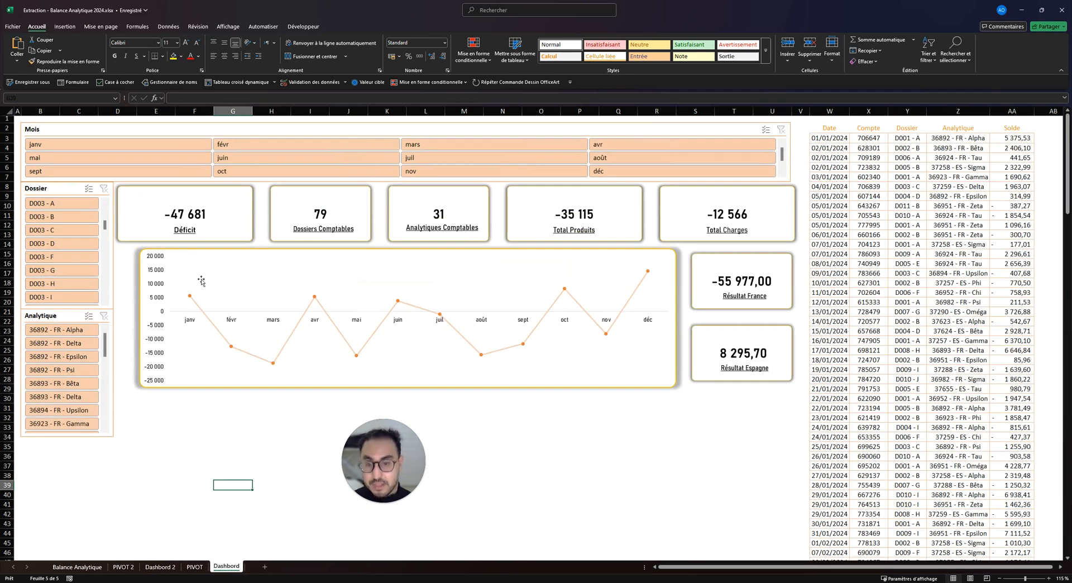
- Widen the empty column AE between the summary values and the Pays column on the PIVOT 2 sheet
click(161, 567)
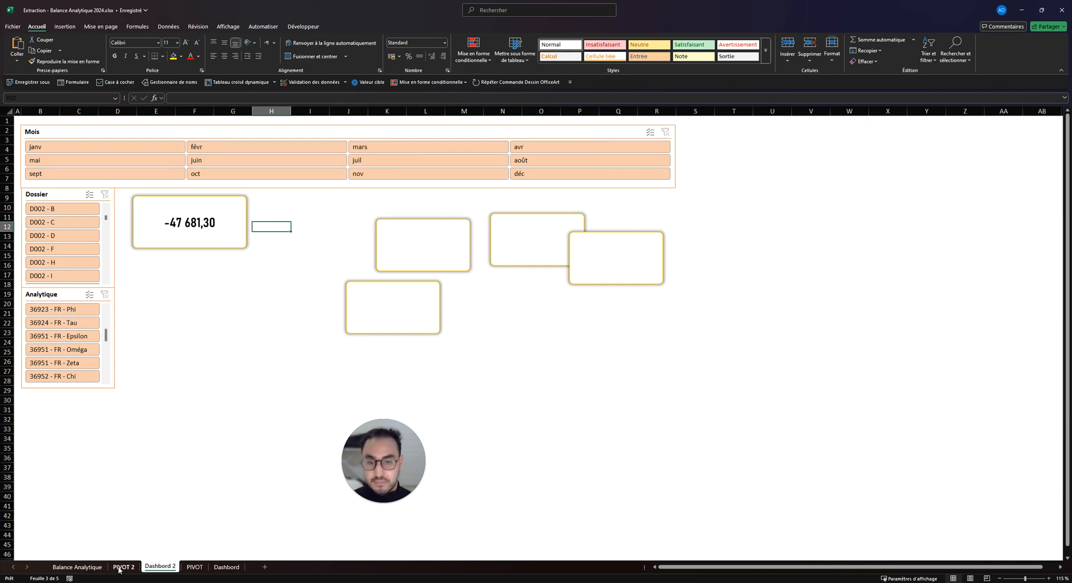
click(123, 567)
click(734, 152)
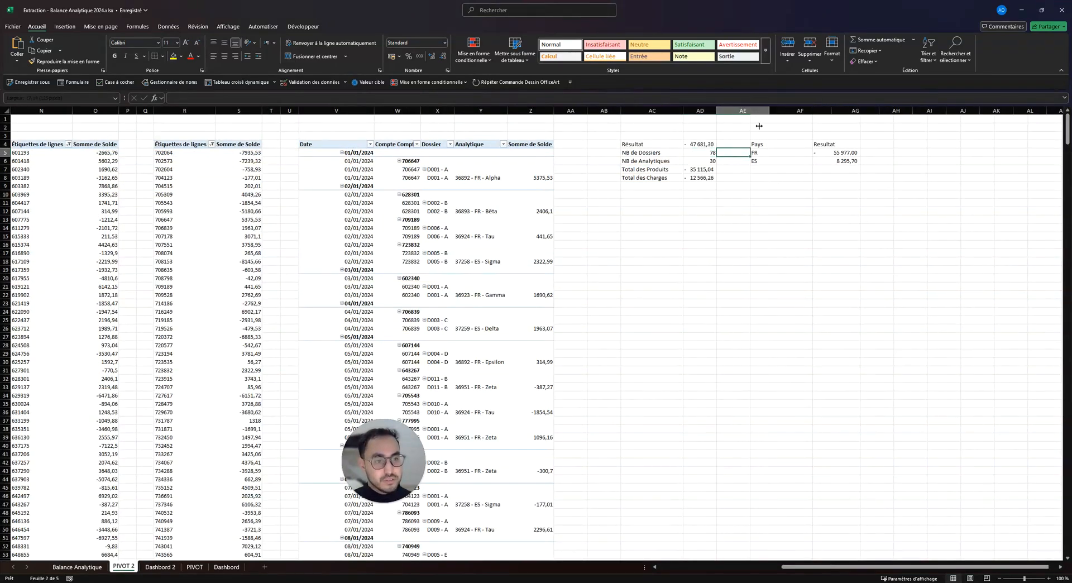
drag(759, 126, 770, 126)
- Enter the formula =SI(AD4<0;"Déficit";"Excedent") in cell AE4, beside the Résultat value
click(737, 144)
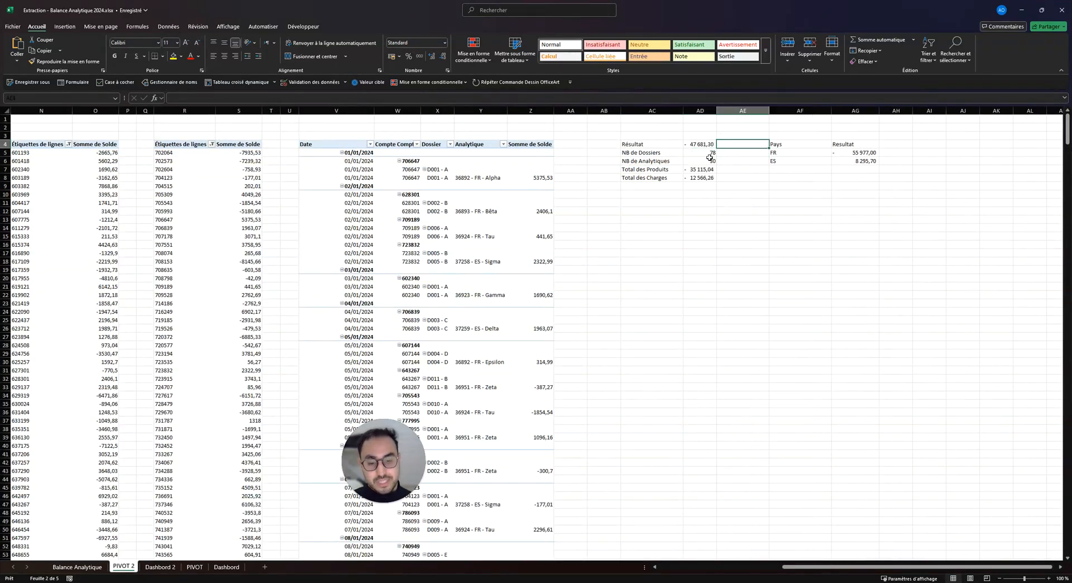
text(=)
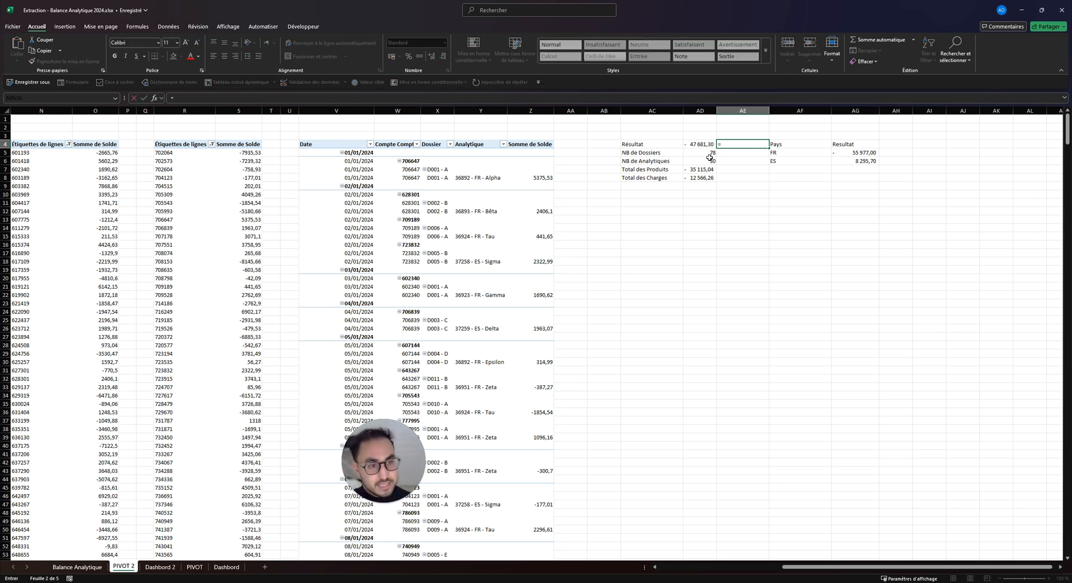
text(si()
click(700, 145)
text(<)
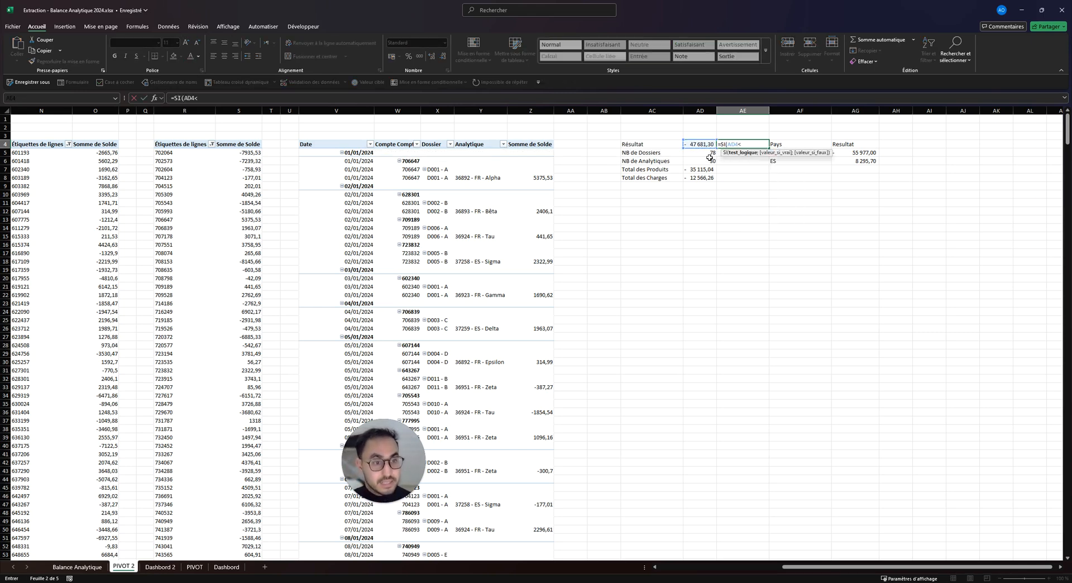
text(0;)
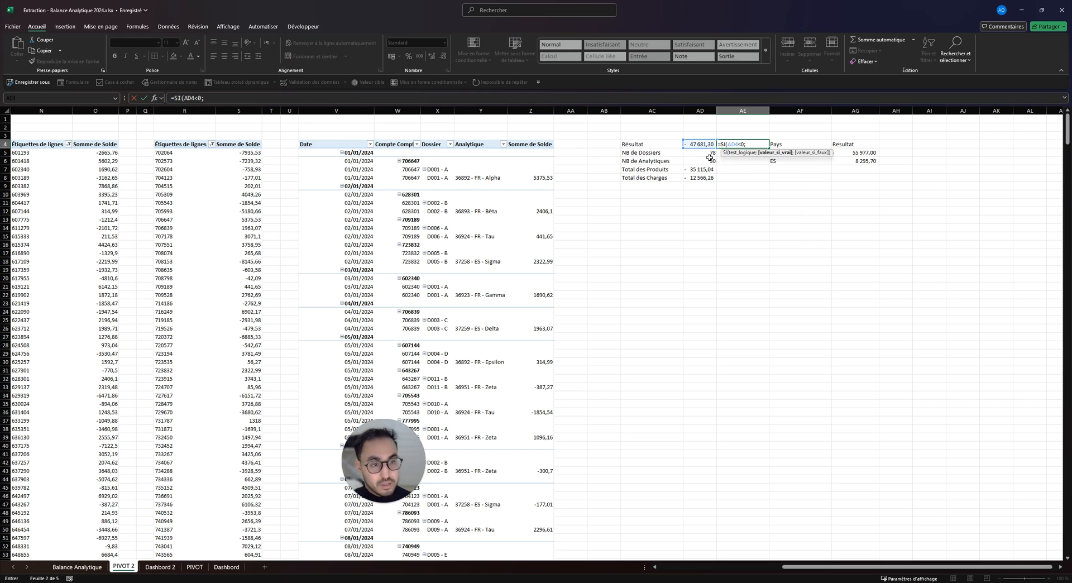
text("Dé)
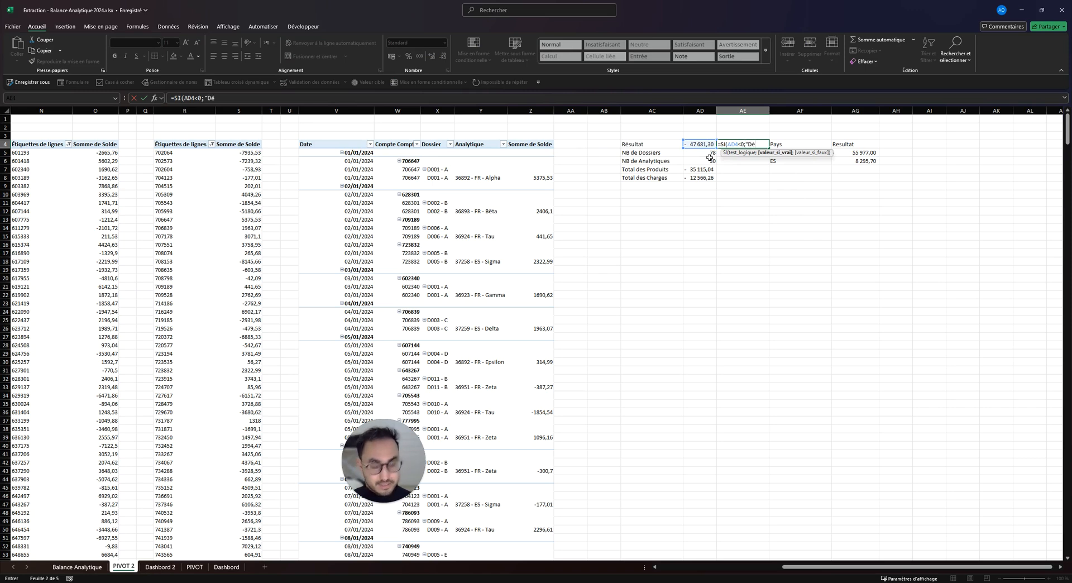
text(ficit";")
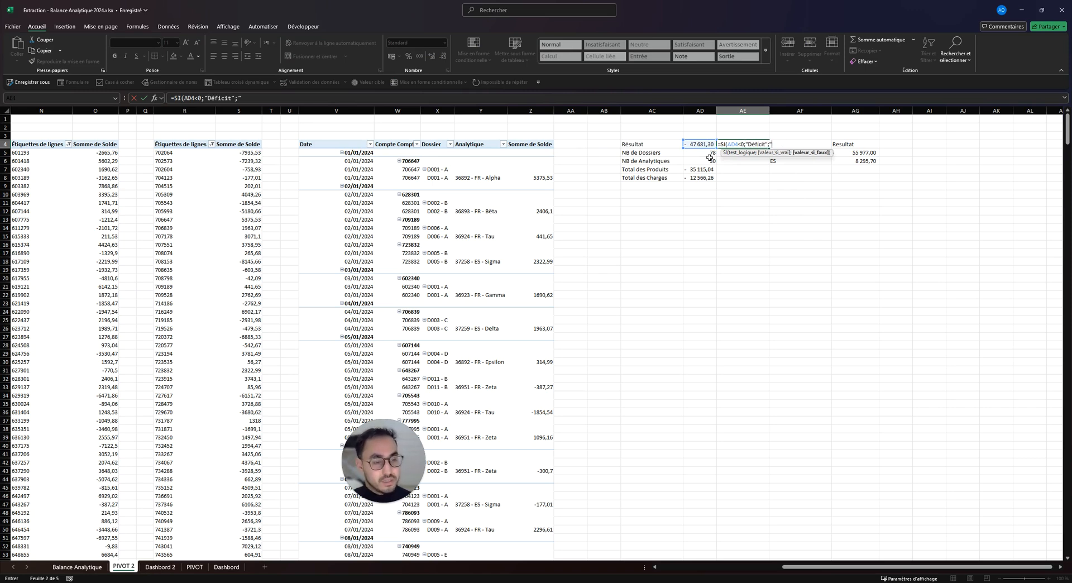
text(Excédent"))
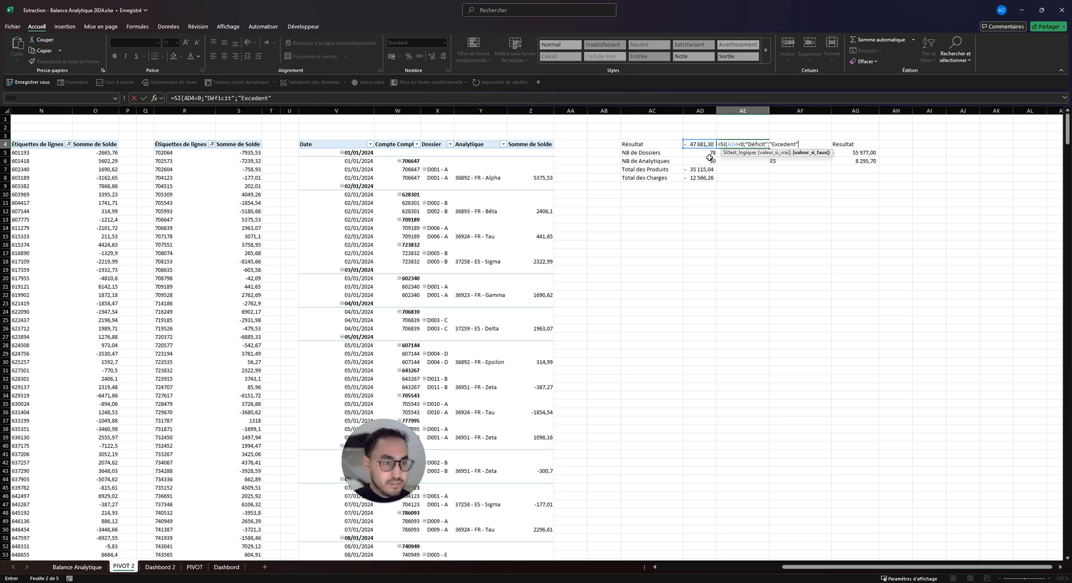
key(Return)
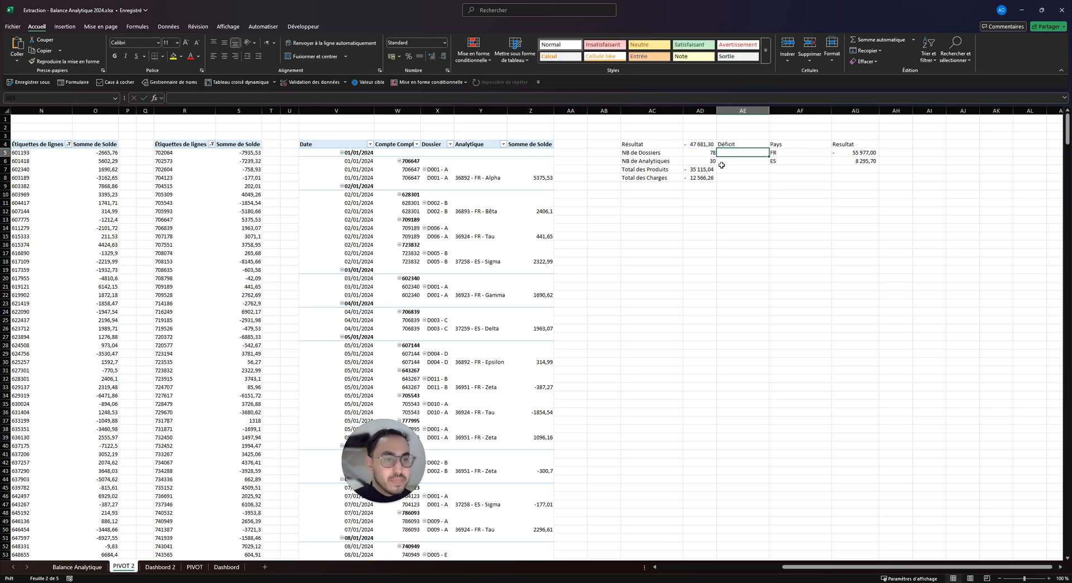
click(752, 146)
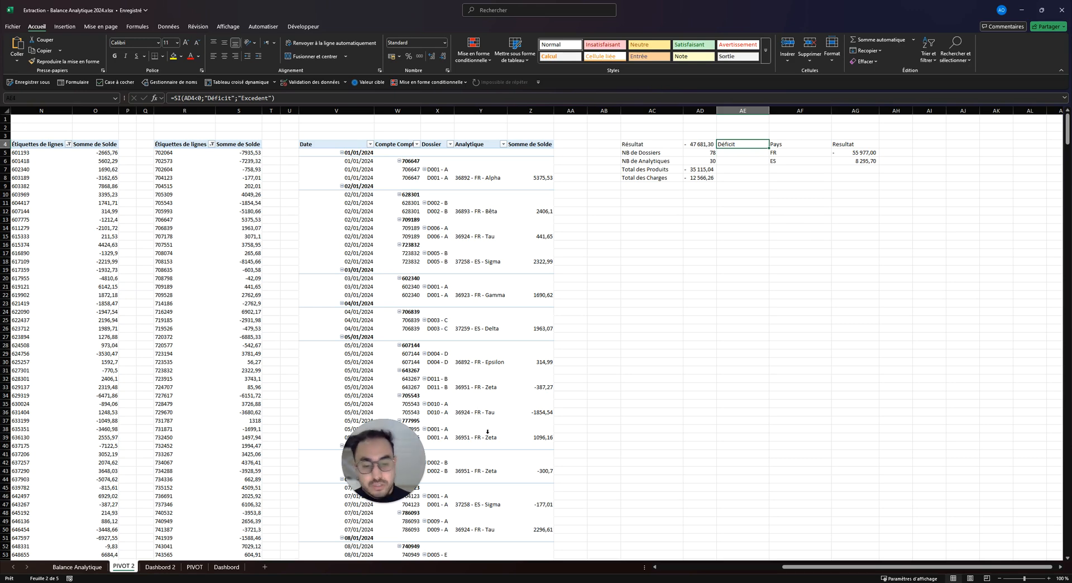
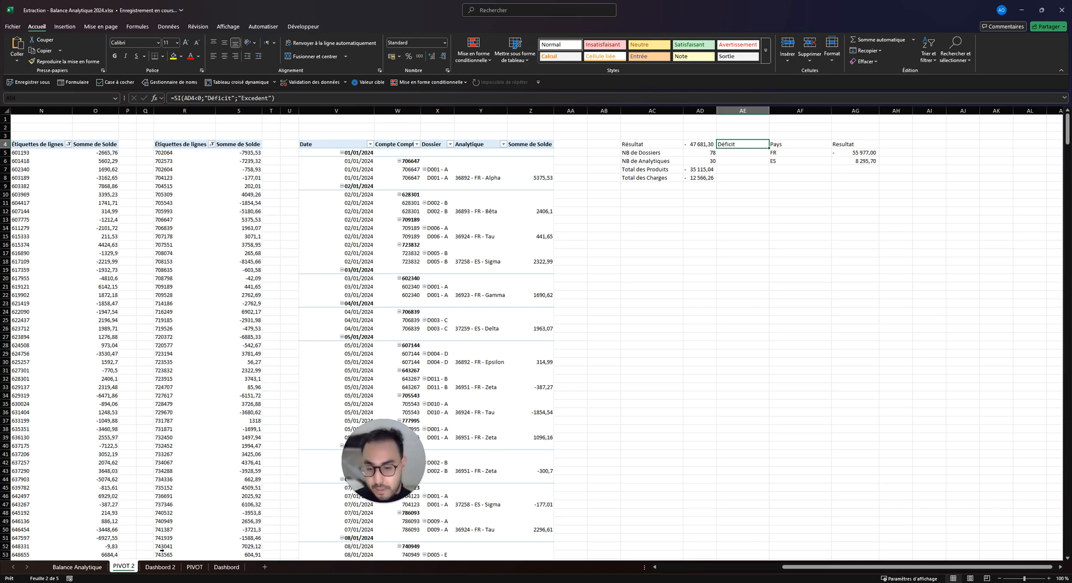
- Check the Déficit card's label on the Dashbord sheet and return to the Dashbord 2 sheet
click(195, 567)
click(227, 567)
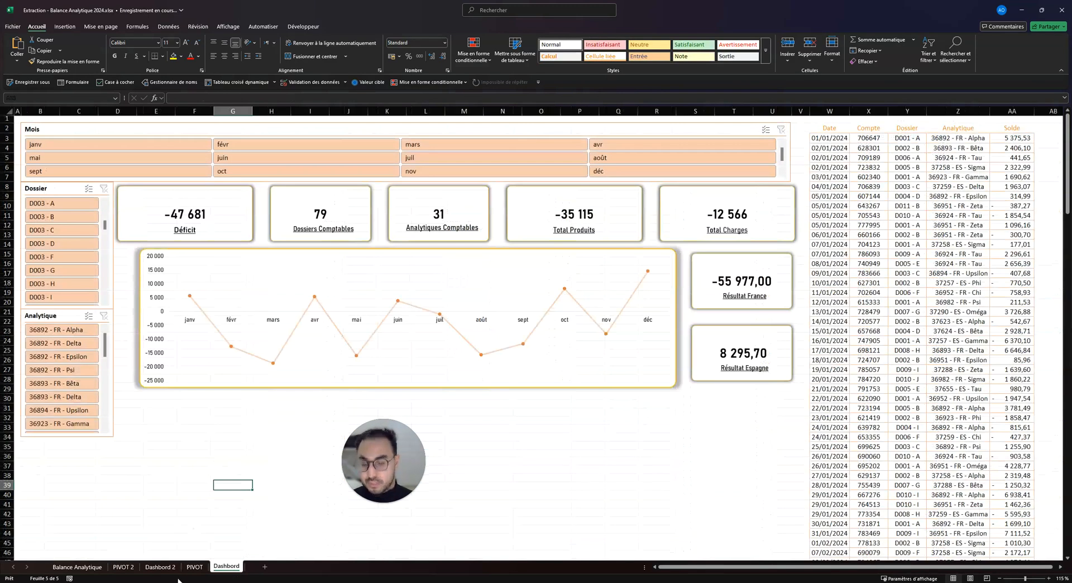
click(160, 567)
click(271, 323)
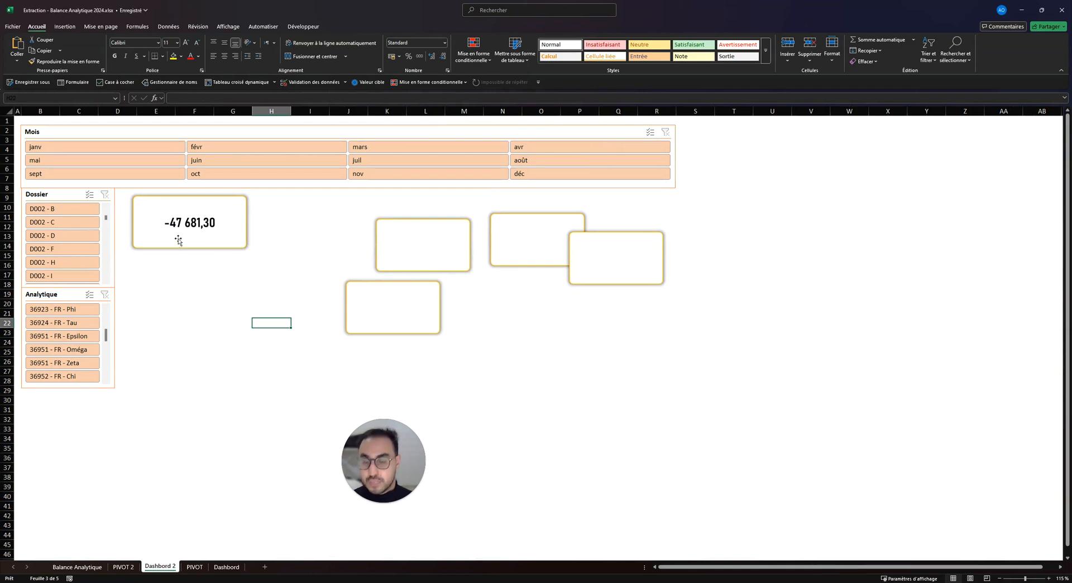
click(192, 303)
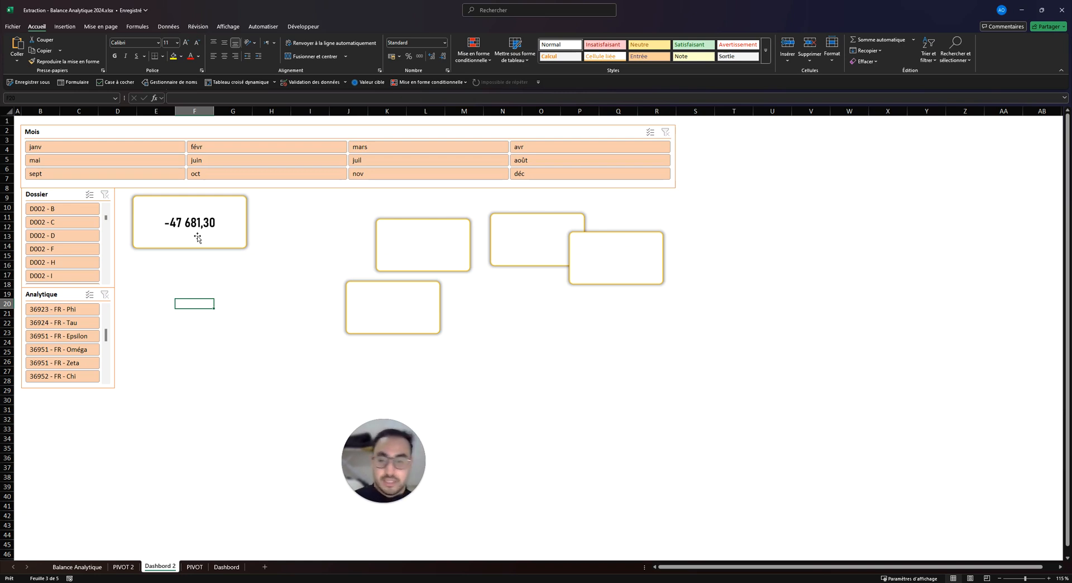
- Draw a text box about 2.32 cm high and 5.87 cm wide below the value of the first card
click(198, 237)
click(240, 284)
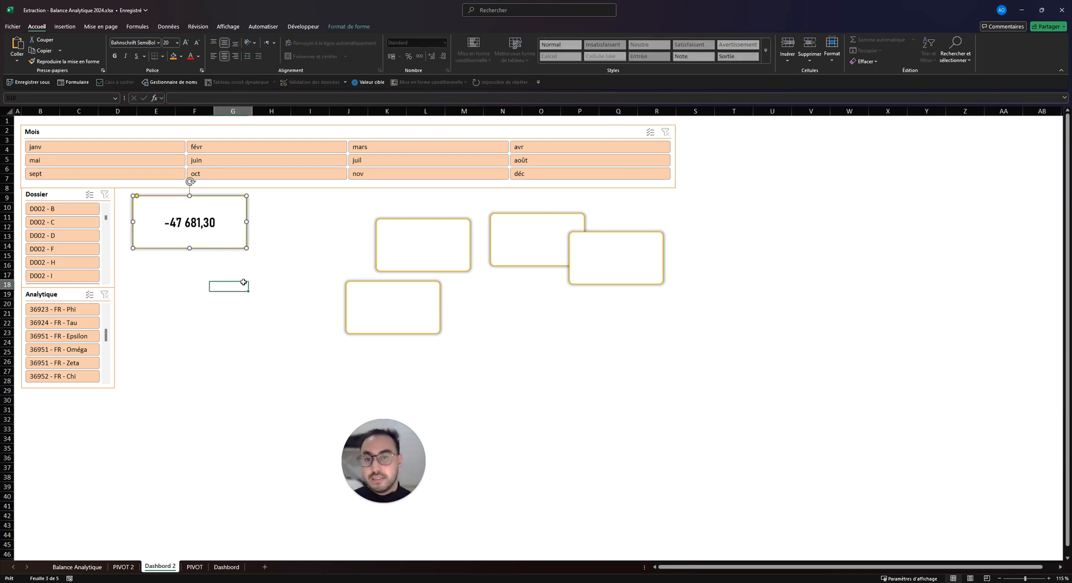
click(62, 27)
click(193, 234)
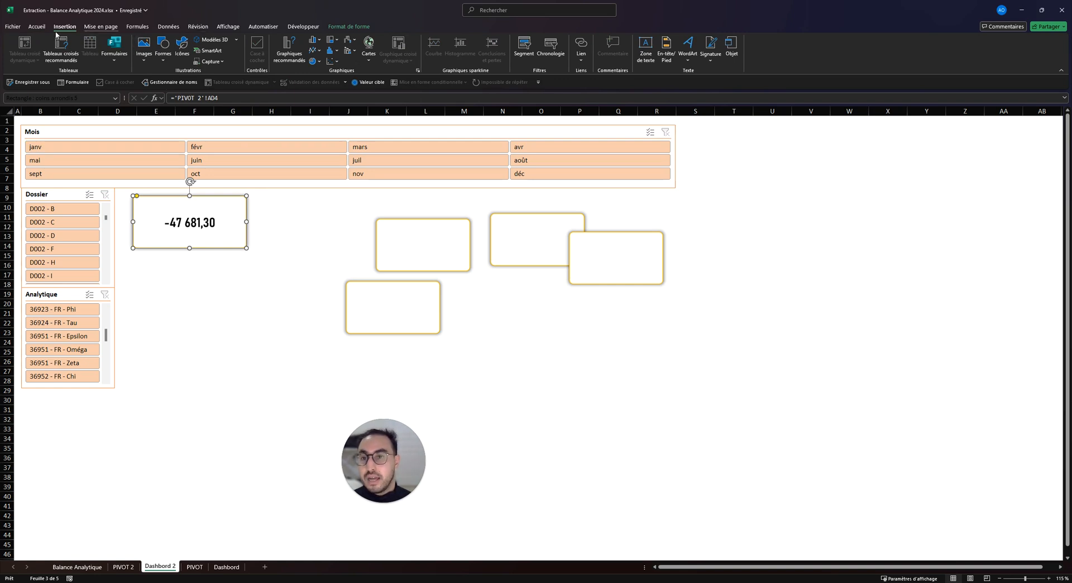
click(349, 26)
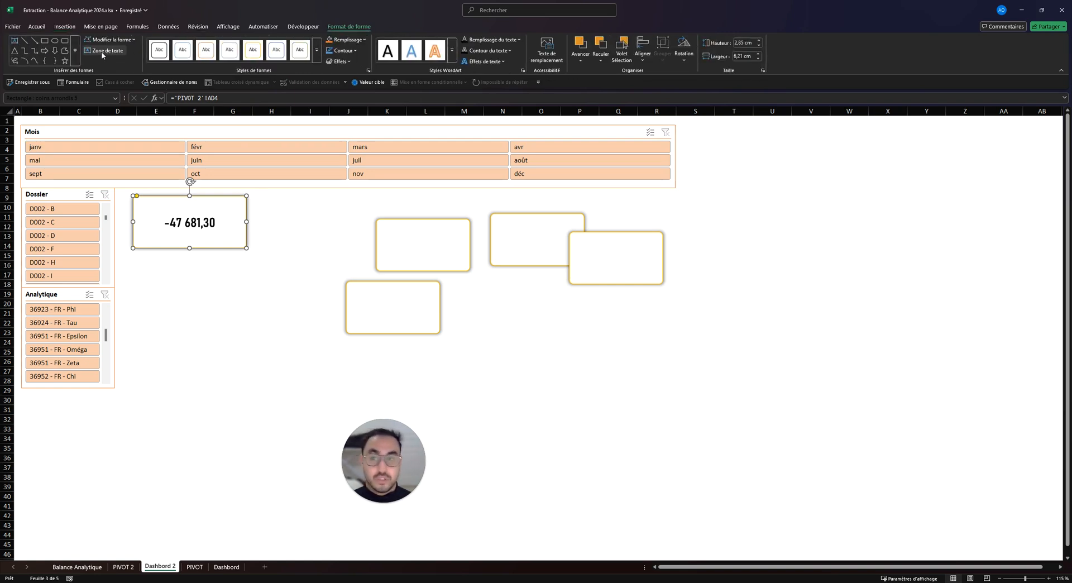
click(103, 52)
drag(147, 234, 240, 243)
drag(253, 277, 253, 277)
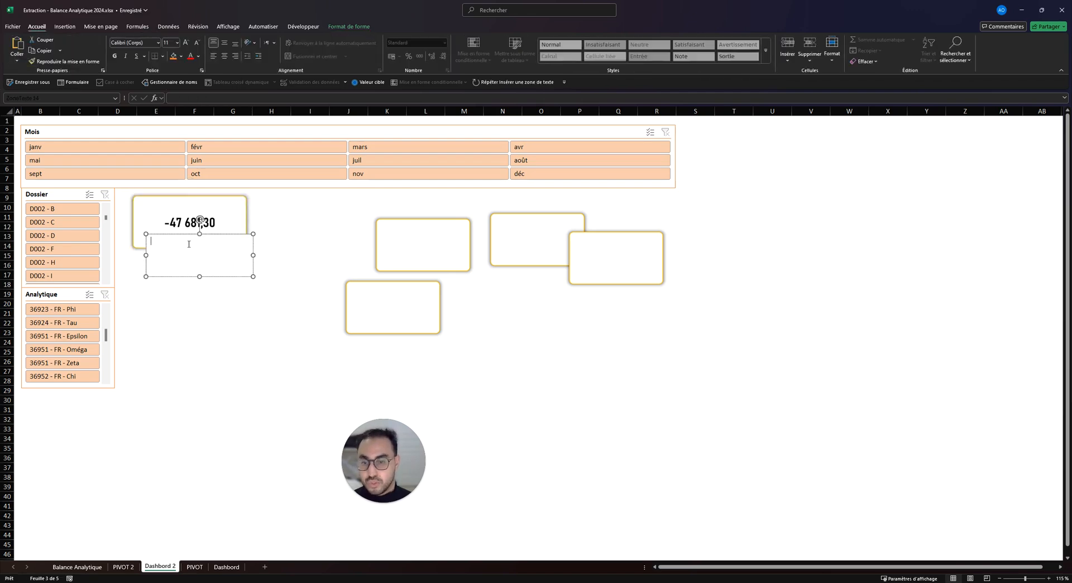
- Link the new text box to the Déficit/Excedent label with the formula ='PIVOT 2'!AE4
key(Escape)
text(=)
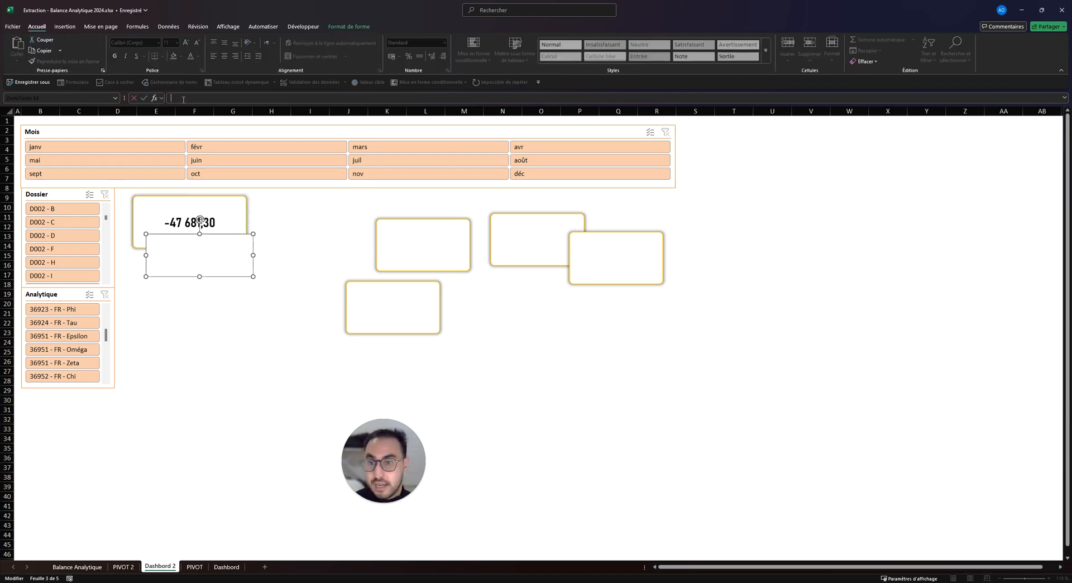
click(124, 567)
click(745, 148)
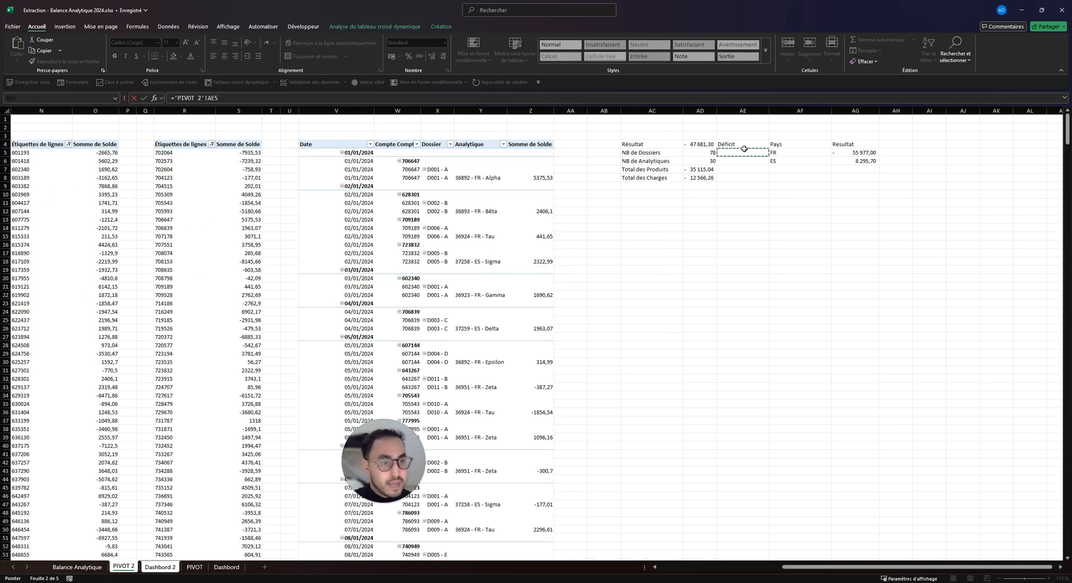
click(738, 142)
key(Return)
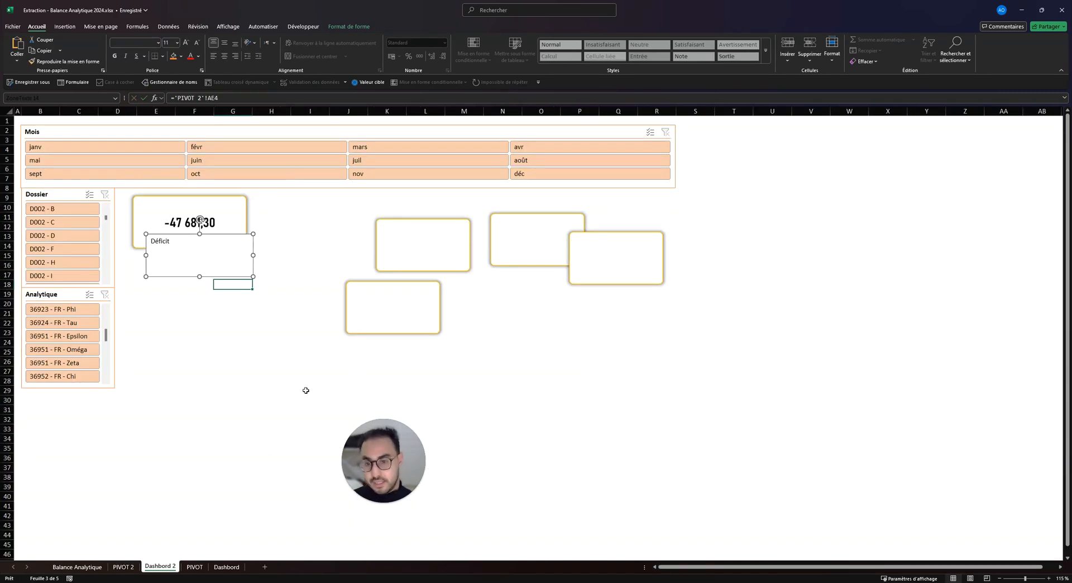
- Remove the fill and the outline of the Déficit text box
click(349, 27)
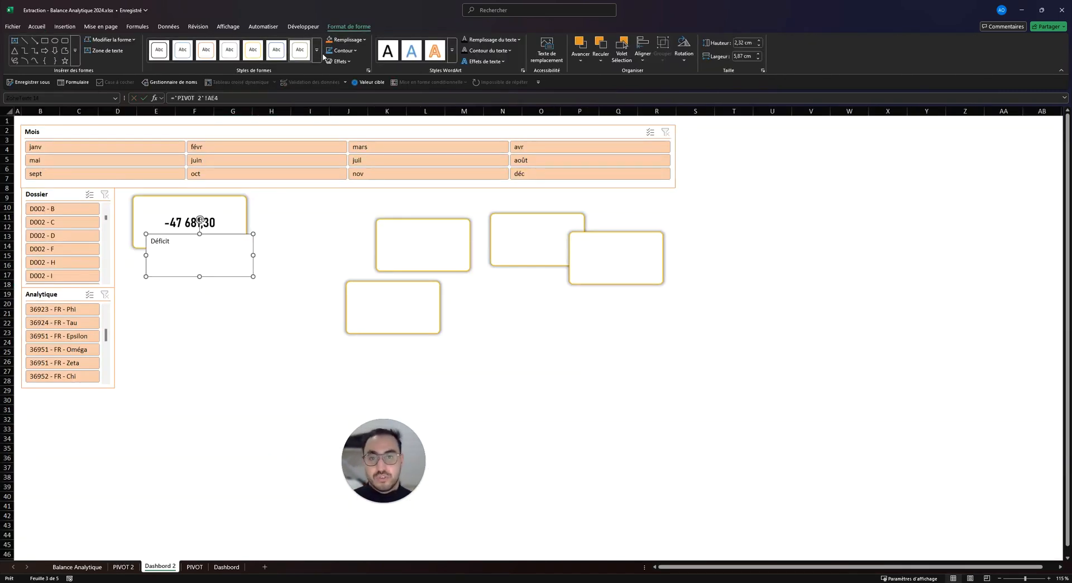
click(361, 41)
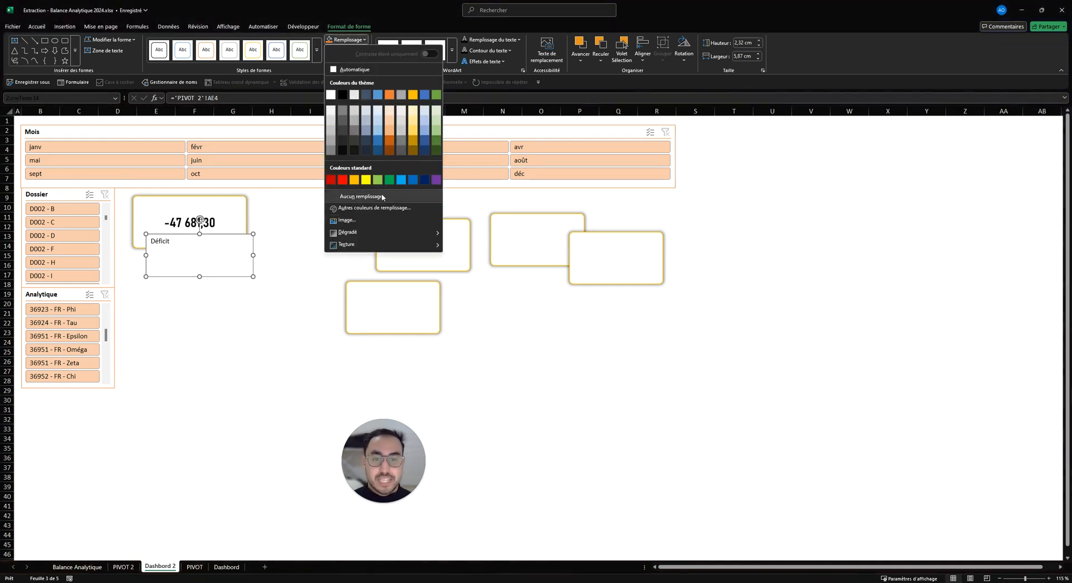
click(349, 196)
click(355, 51)
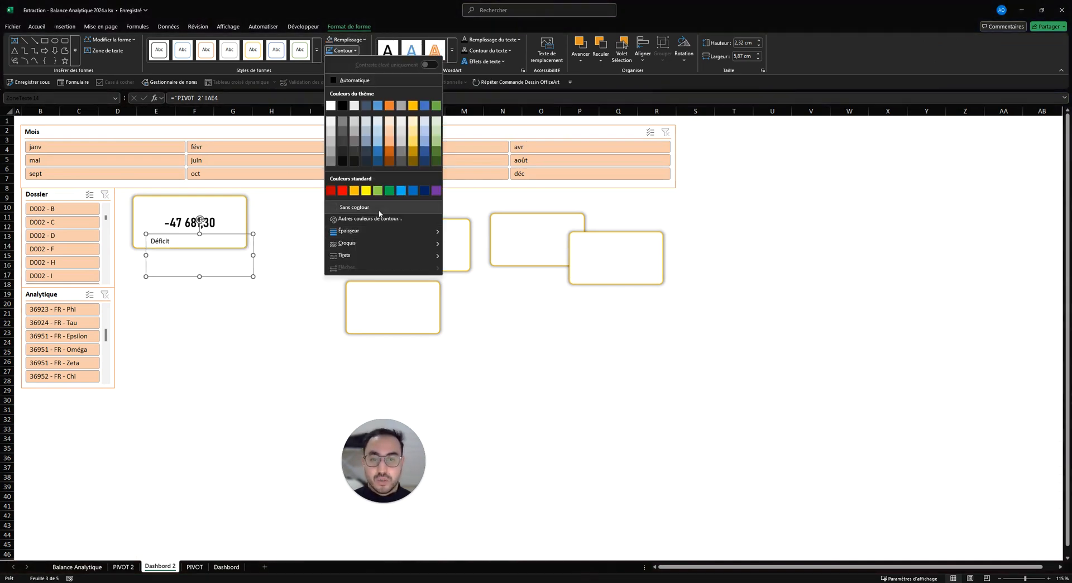
click(359, 207)
- Shrink the Déficit text box to about 0.83 cm by 4.67 cm and centre its text horizontally
drag(249, 273, 231, 250)
click(37, 26)
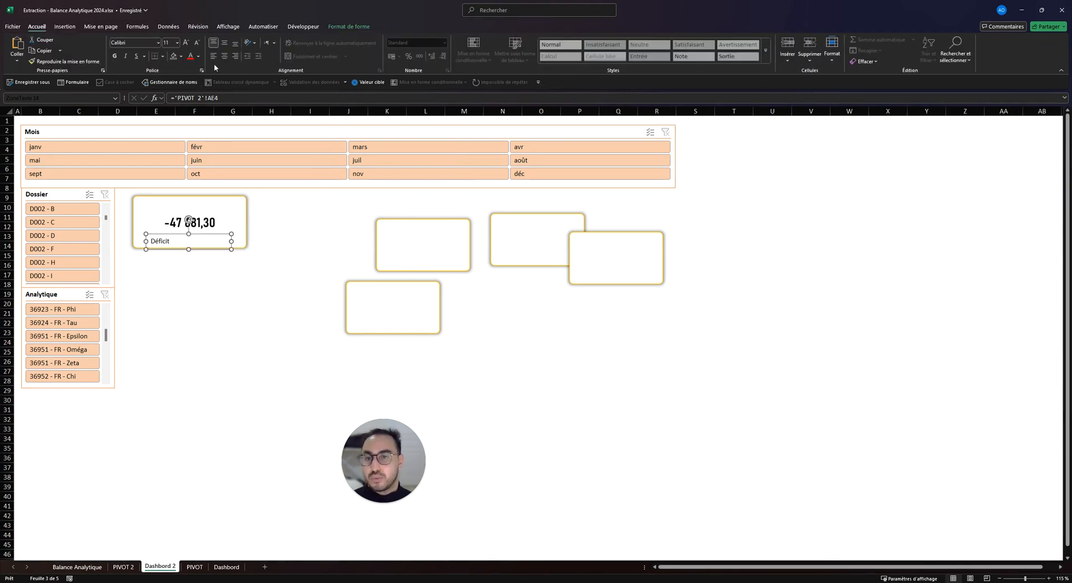
click(223, 57)
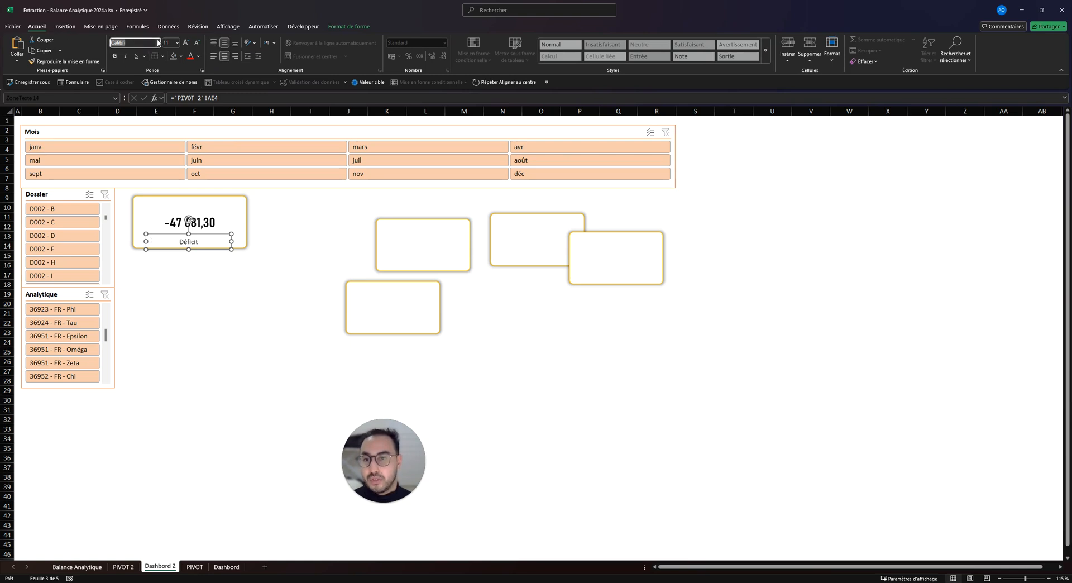
- Set the Déficit label's font to Bahnschrift SemiLight SemiConde and move the label slightly up, closer to the card's value
click(158, 43)
scroll(165, 90, up, 3)
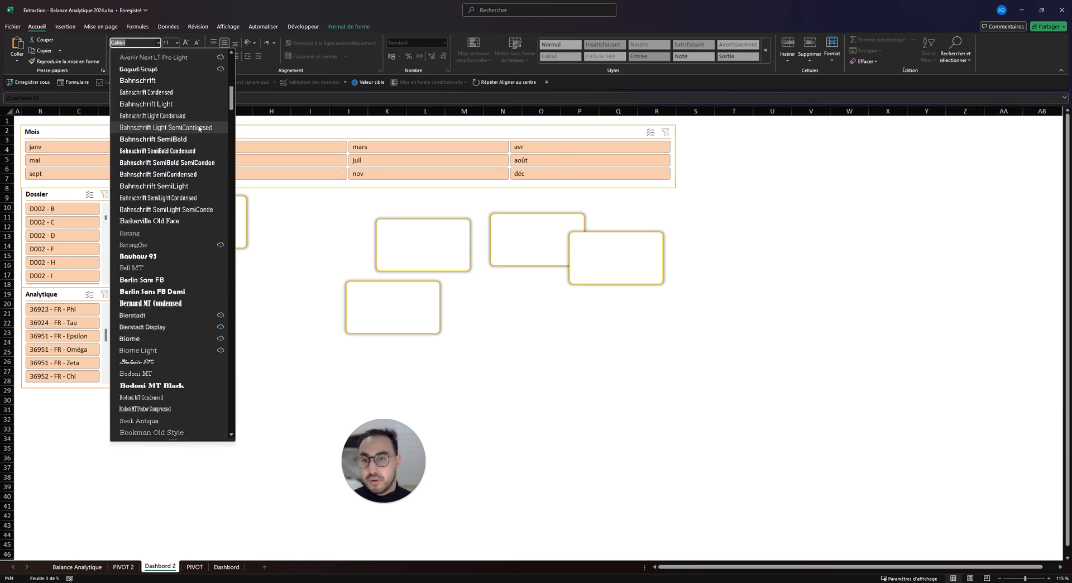
click(215, 212)
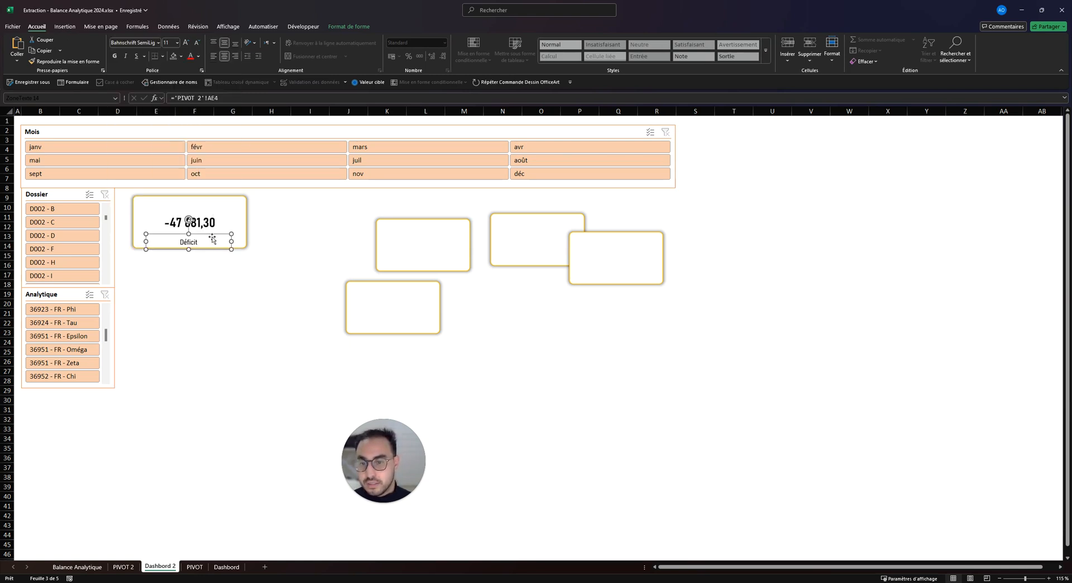
drag(213, 239, 209, 230)
click(347, 26)
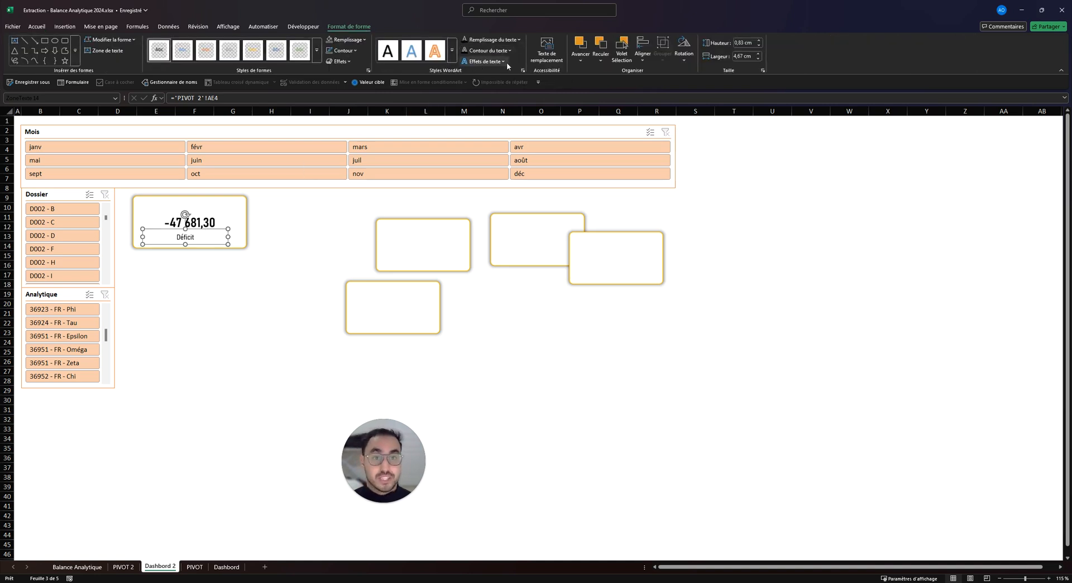
click(643, 50)
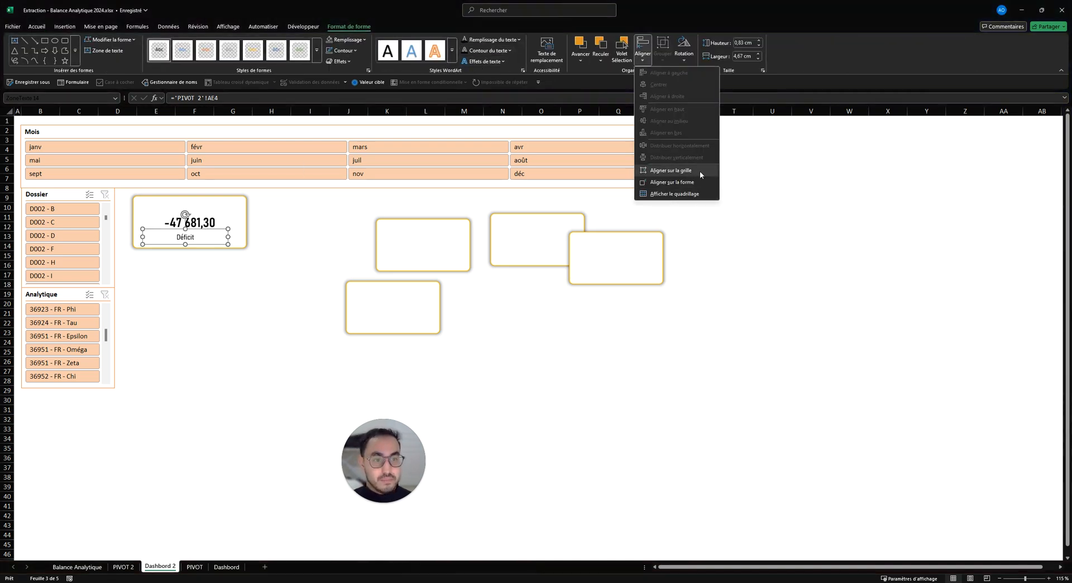
click(700, 170)
click(642, 50)
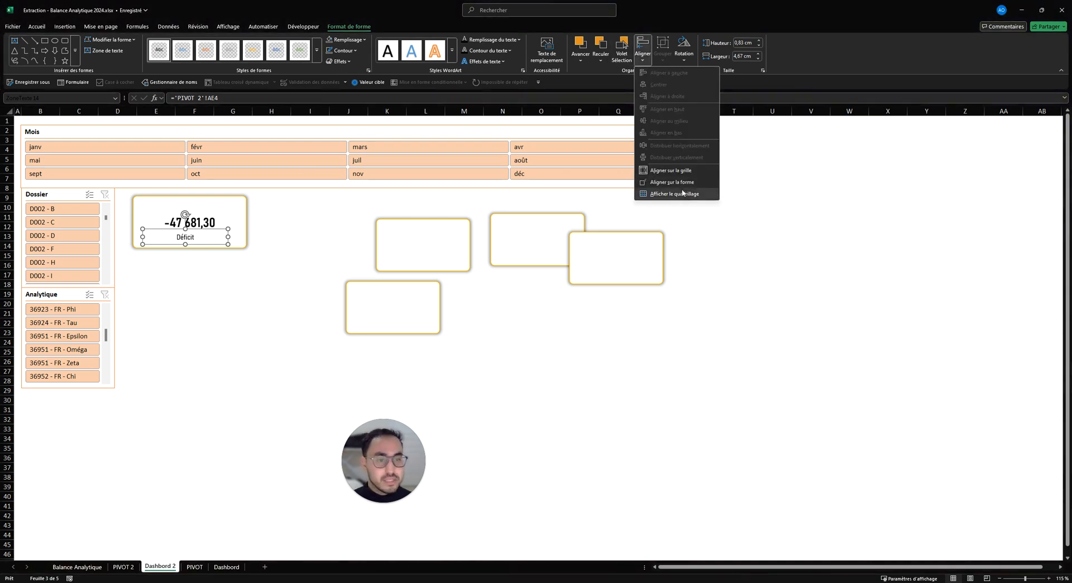
click(677, 168)
- Try to reposition the Déficit label on the first card and undo its accidental duplication
drag(233, 313, 233, 304)
click(199, 241)
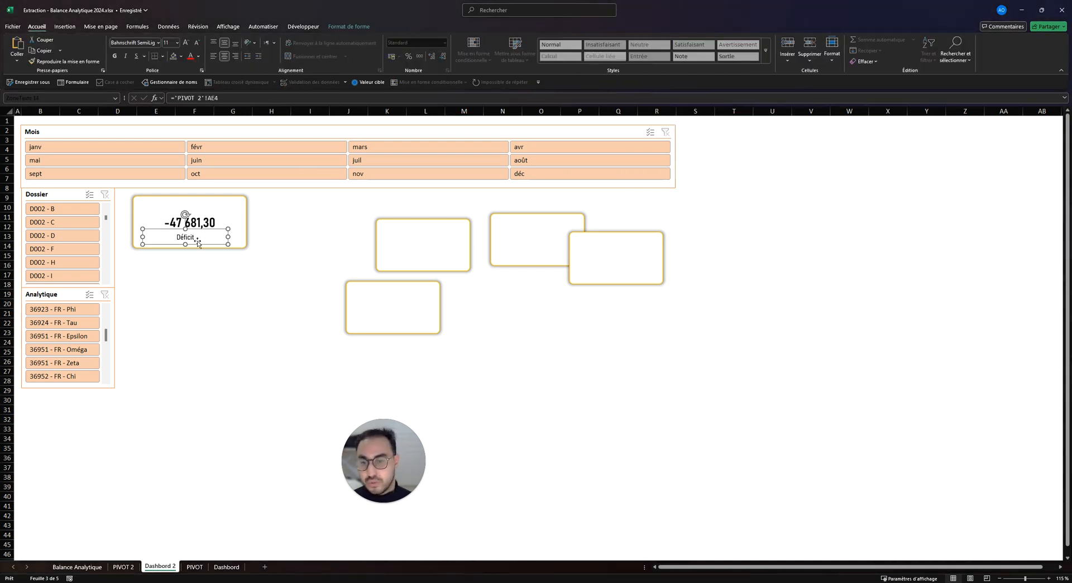
drag(204, 244, 204, 244)
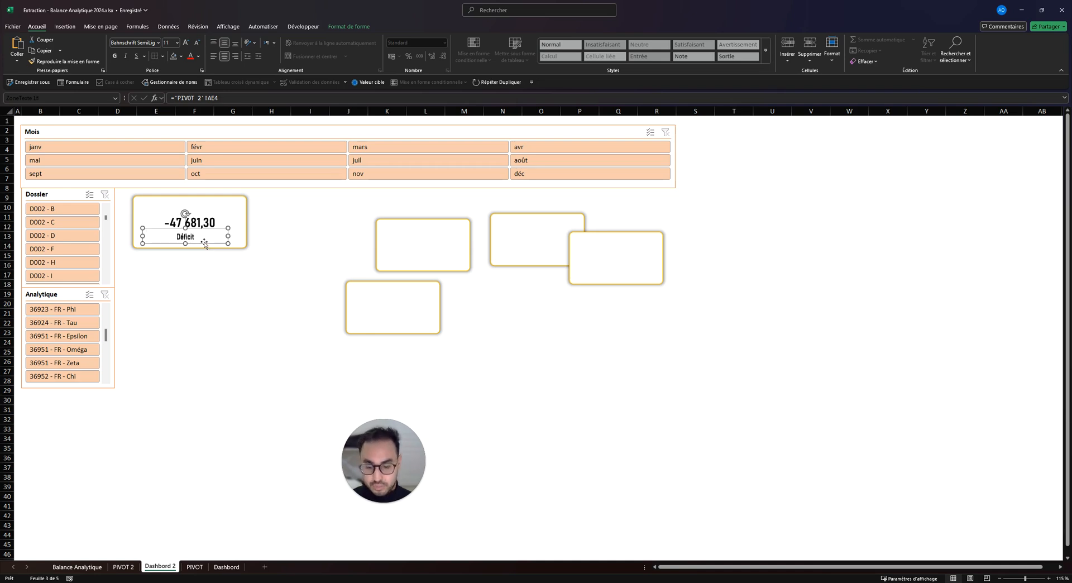
key(ctrl+z)
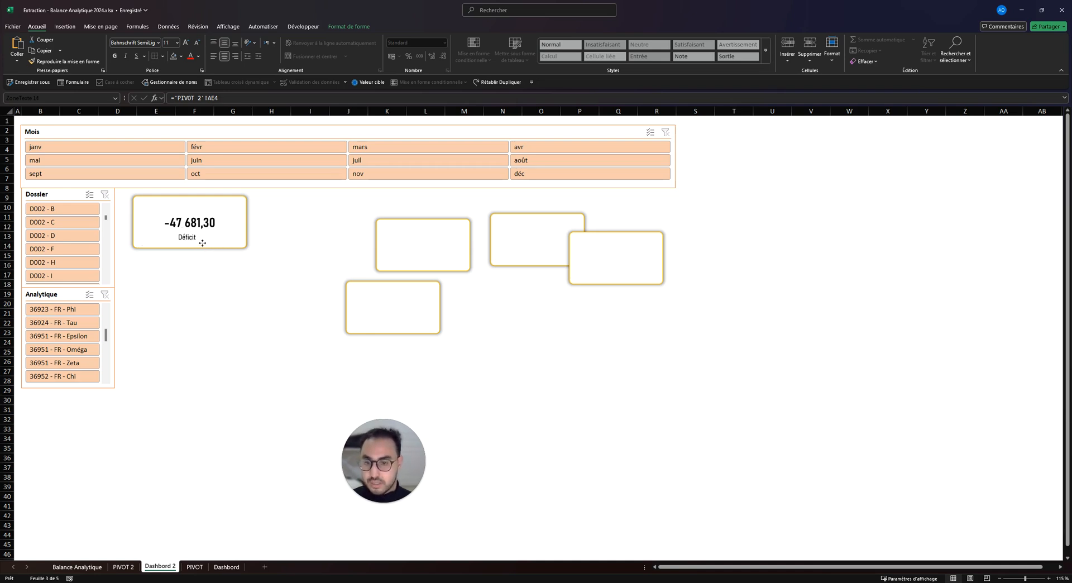
- Move the Dashbord sheet so that it sits between Dashbord 2 and PIVOT
click(218, 282)
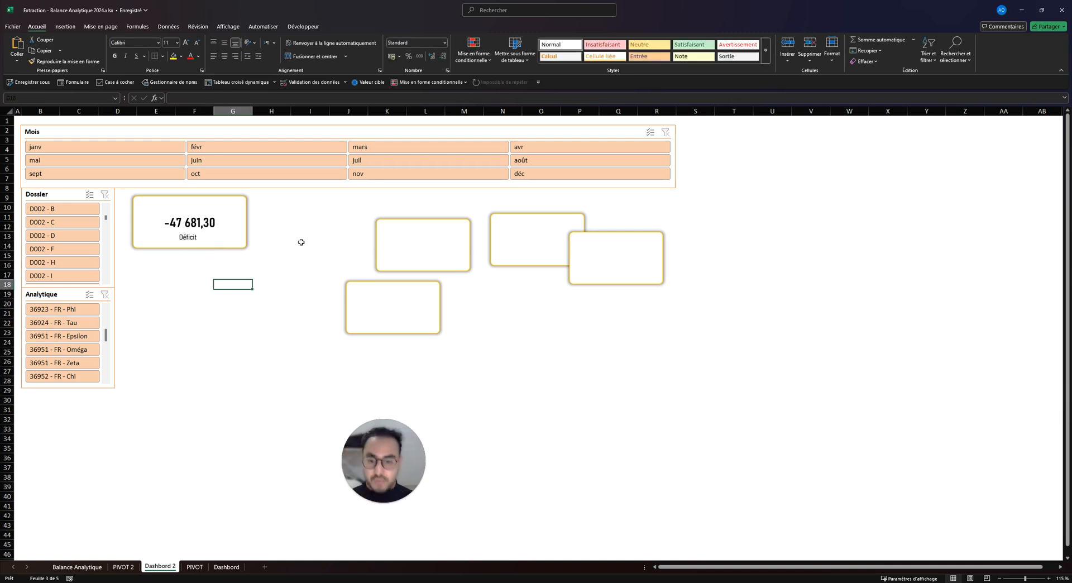
click(379, 295)
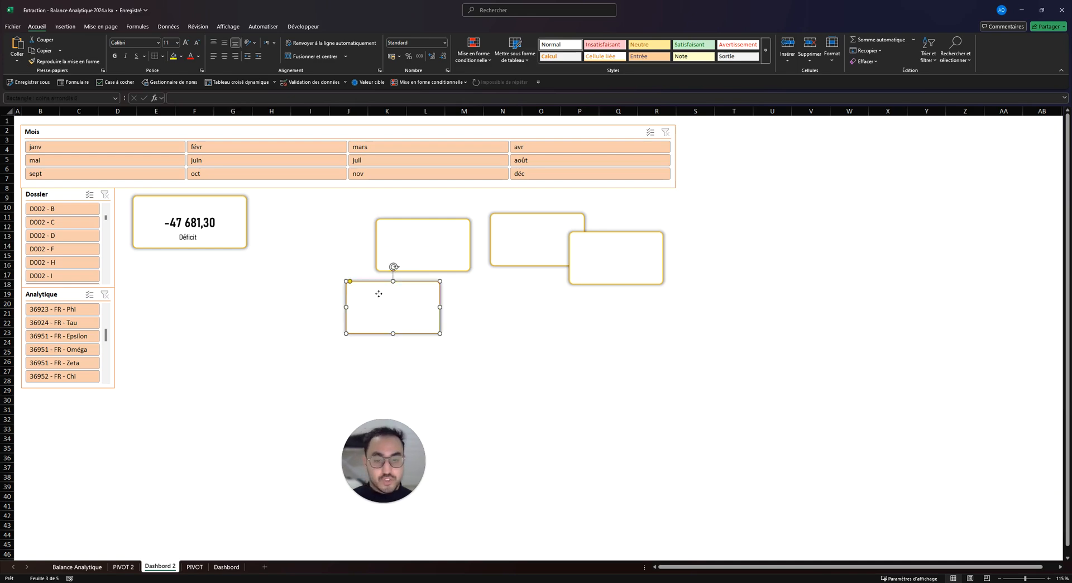
click(310, 245)
click(195, 567)
click(228, 566)
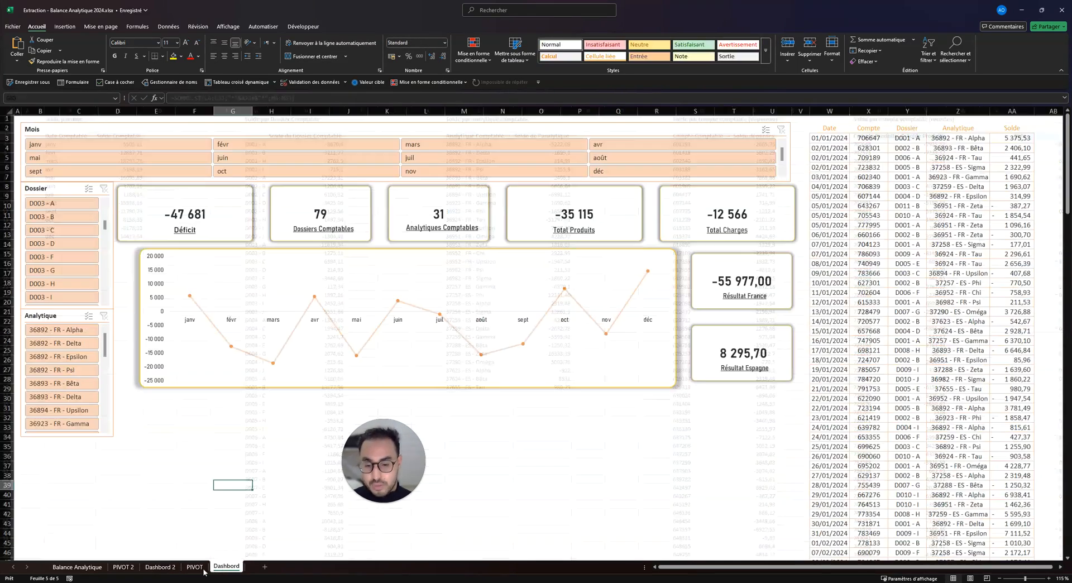
drag(180, 565, 210, 565)
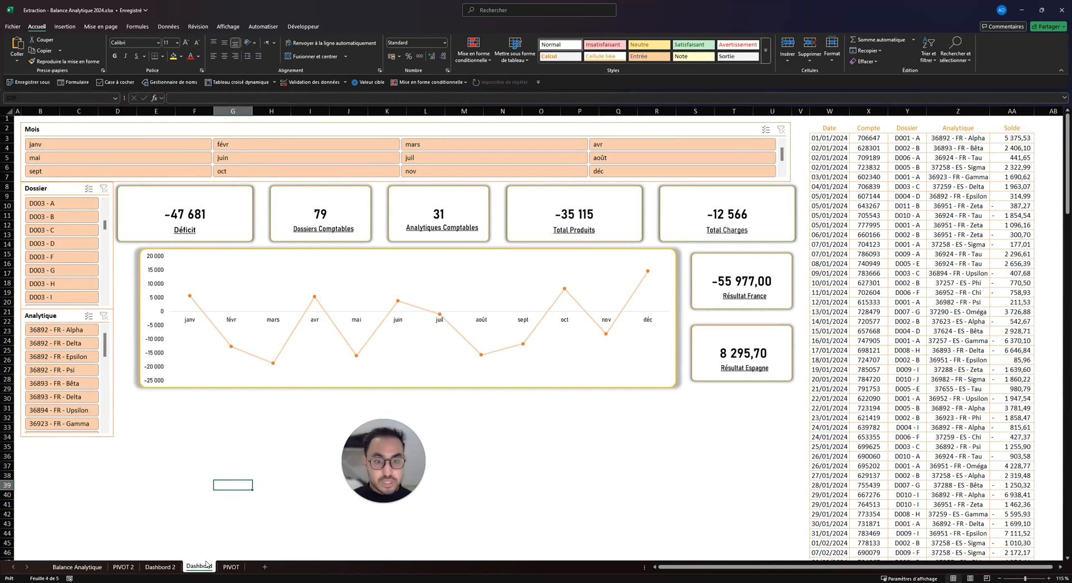
- On Dashbord 2, place one empty card beside the Déficit card and move another empty card out of the way
click(160, 567)
click(397, 303)
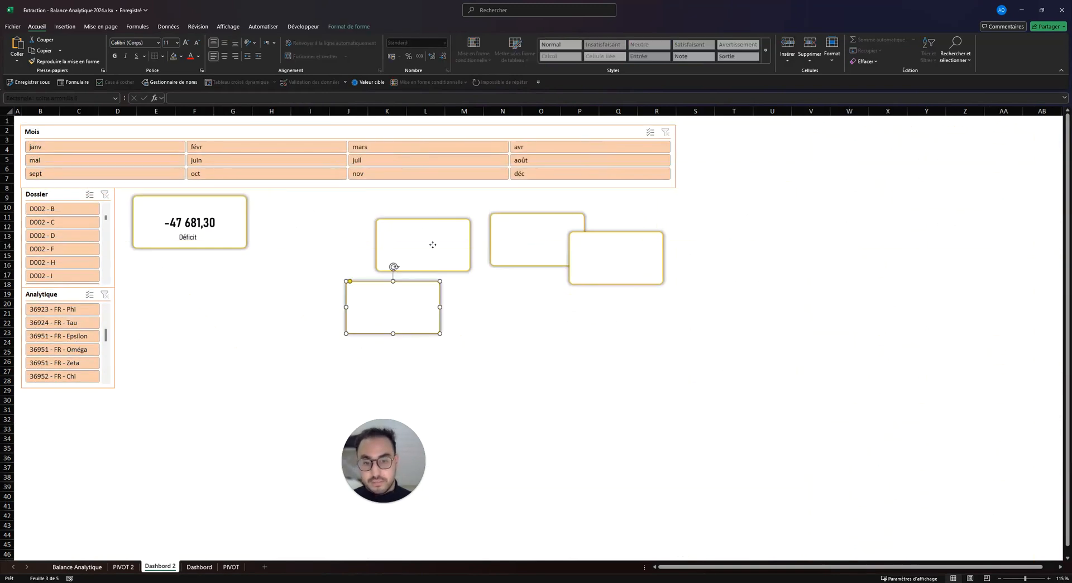
drag(431, 241, 575, 339)
drag(389, 307, 305, 227)
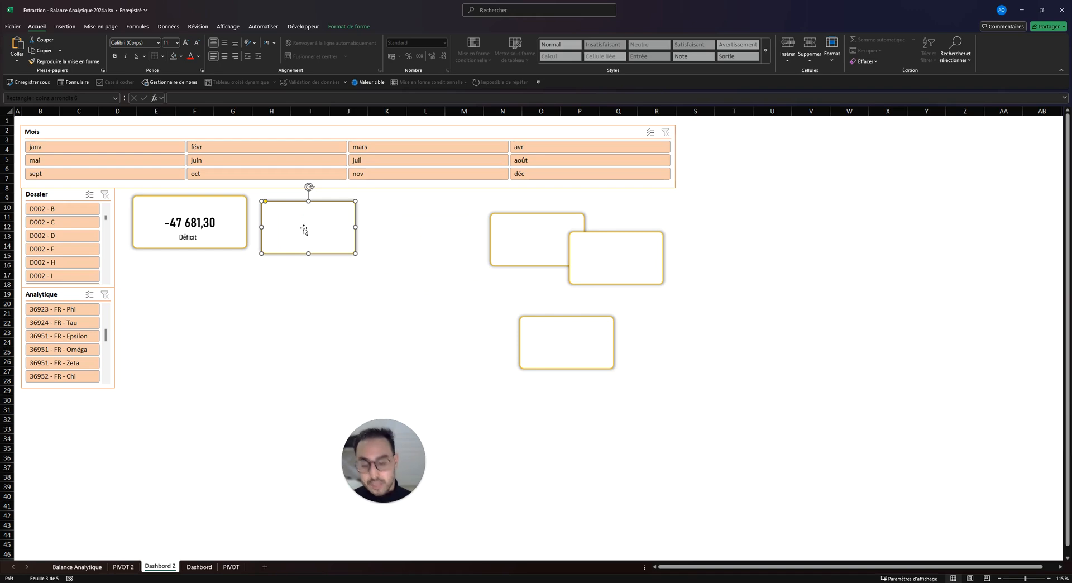
- Link the card beside the Déficit card to the NB de Dossiers value in PIVOT 2 cell AD5
click(240, 99)
text(=)
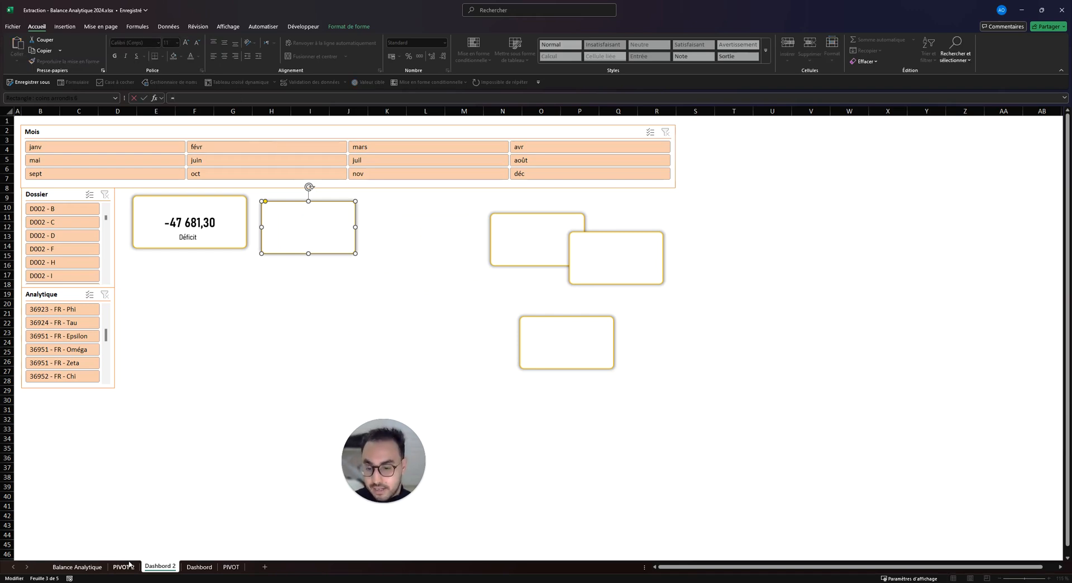
click(124, 567)
click(703, 153)
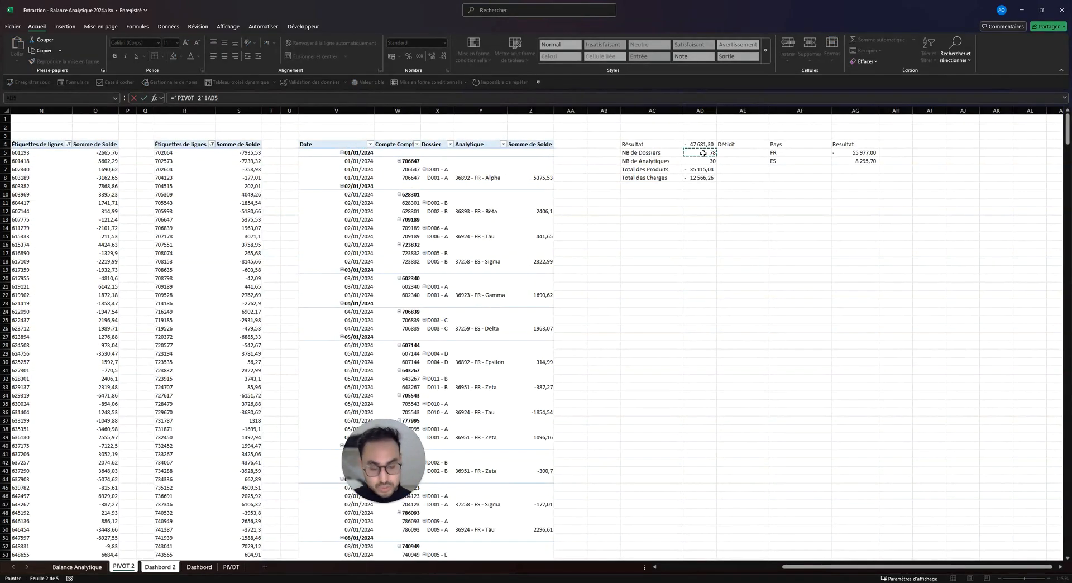
key(Return)
- Link the next empty card to the NB de Analytiques value in PIVOT 2 cell AD6
click(524, 237)
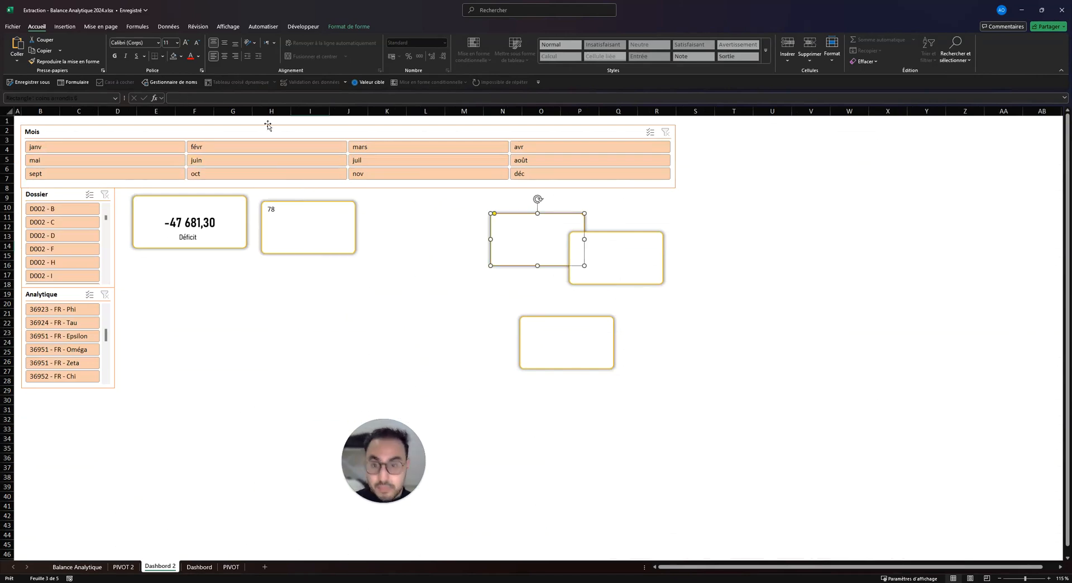
click(261, 98)
text(=)
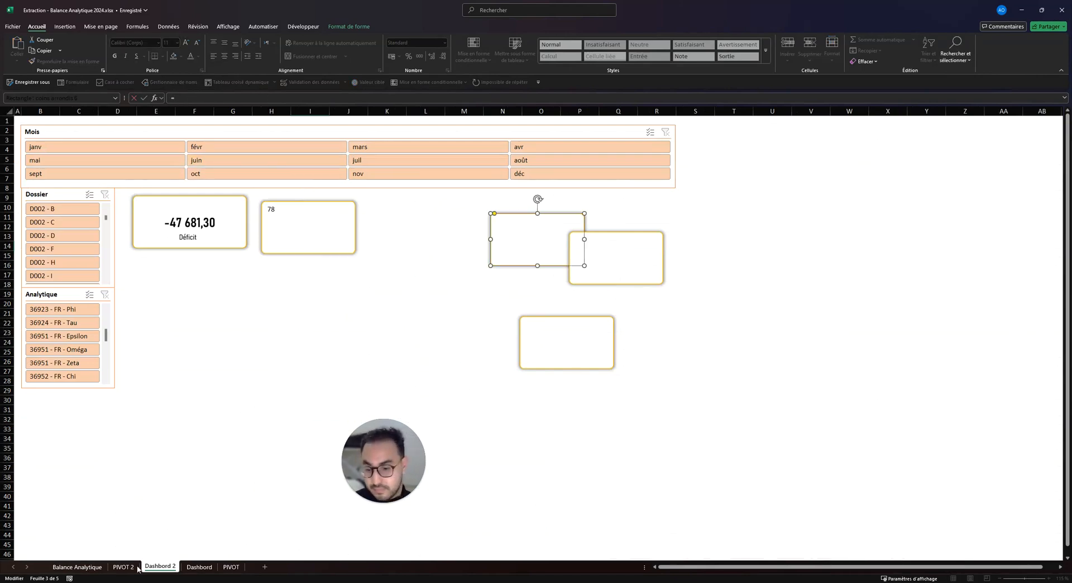
click(123, 567)
click(704, 160)
key(Return)
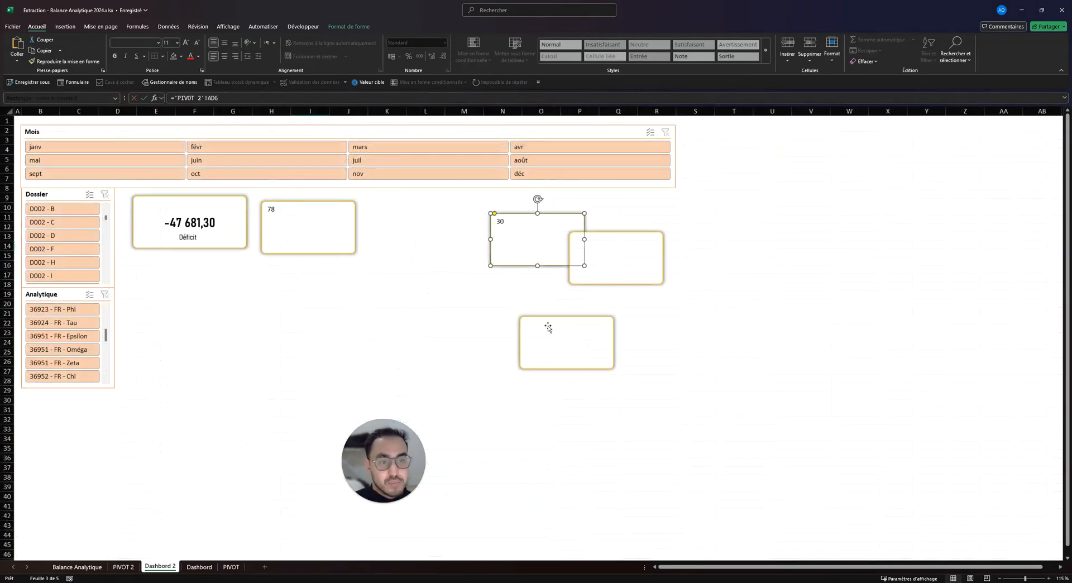
- Link the card overlapping the analytiques card to the Total des Produits value in PIVOT 2 cell AD7
click(624, 256)
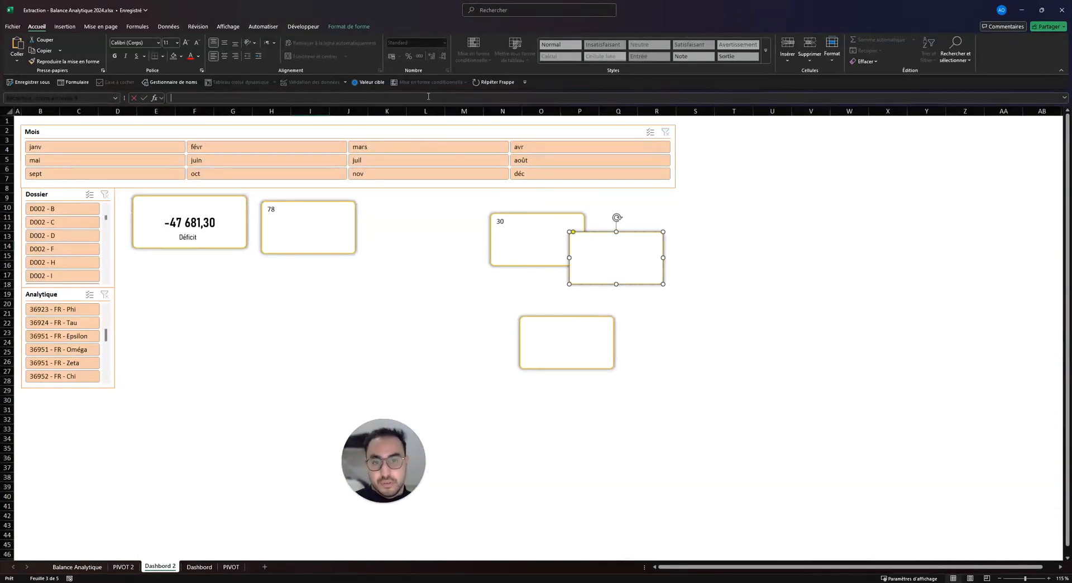
text(=)
click(124, 567)
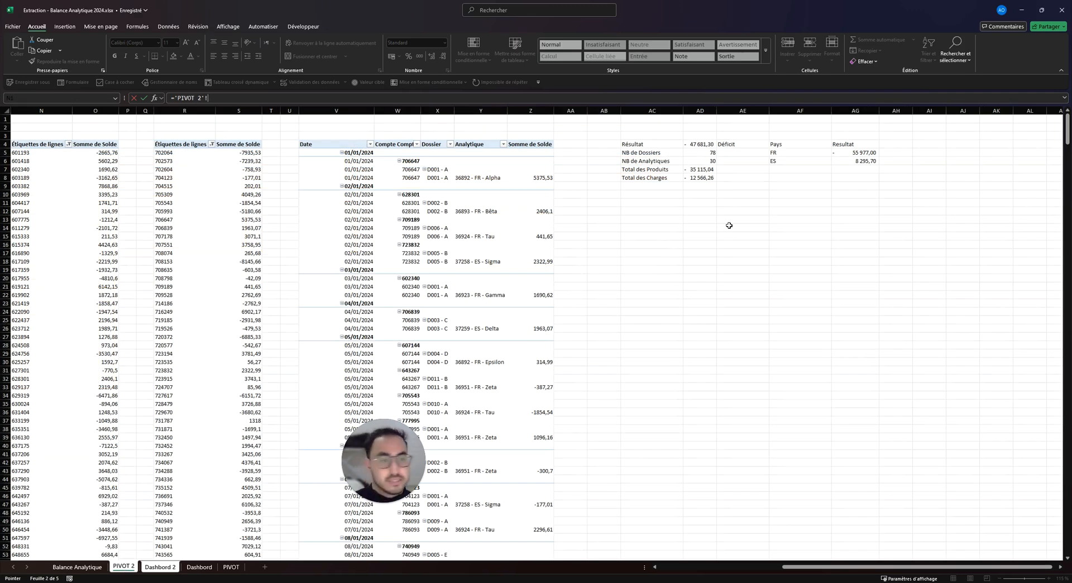
click(709, 168)
key(Return)
- Link the last empty card to the Total des Charges value in PIVOT 2 cell AD8
click(589, 342)
text(=)
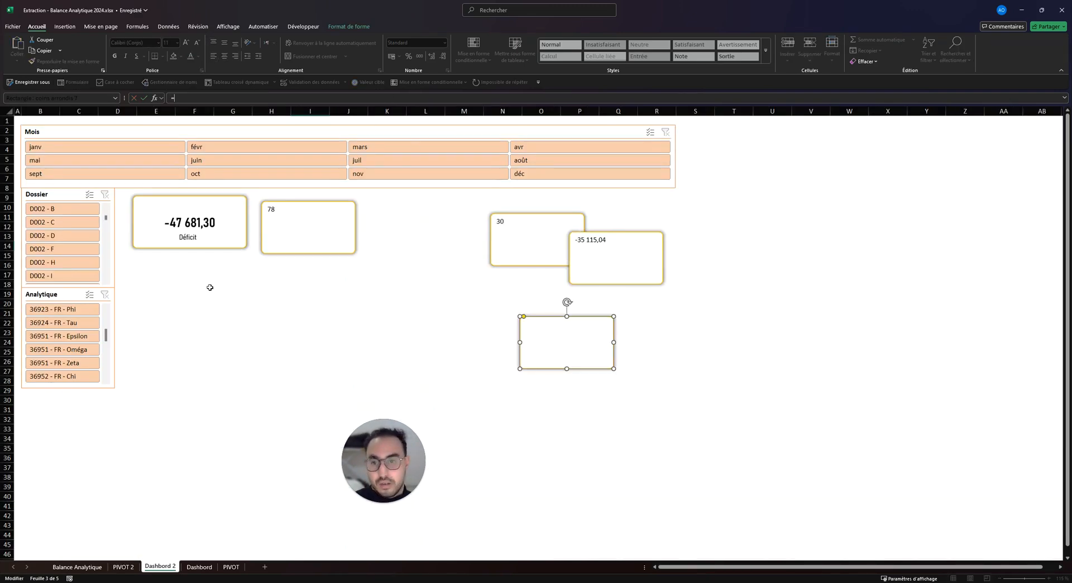
click(124, 567)
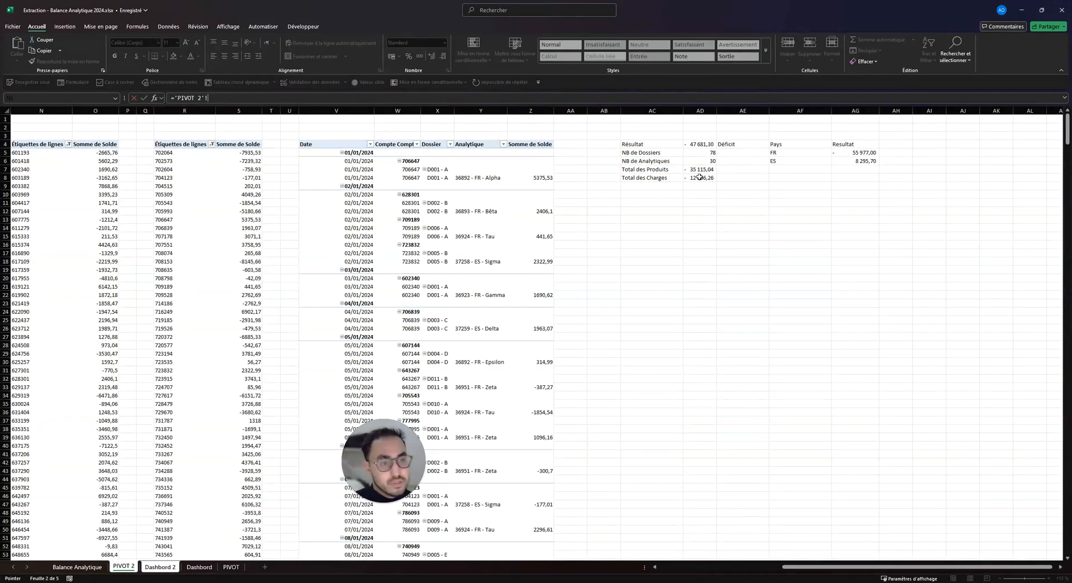
click(700, 177)
key(Return)
- Spread the analytiques, produits and charges cards apart so that none overlap
drag(596, 354, 631, 364)
click(656, 263)
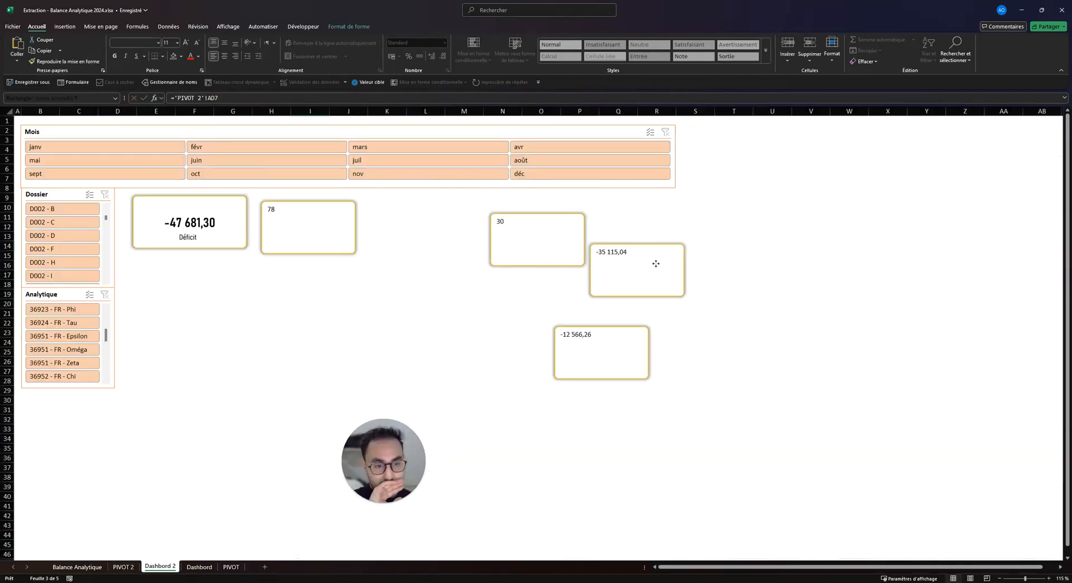
drag(656, 263, 666, 265)
drag(536, 235, 474, 236)
- Copy the Déficit card's formatting onto the dossiers card beside it
click(274, 215)
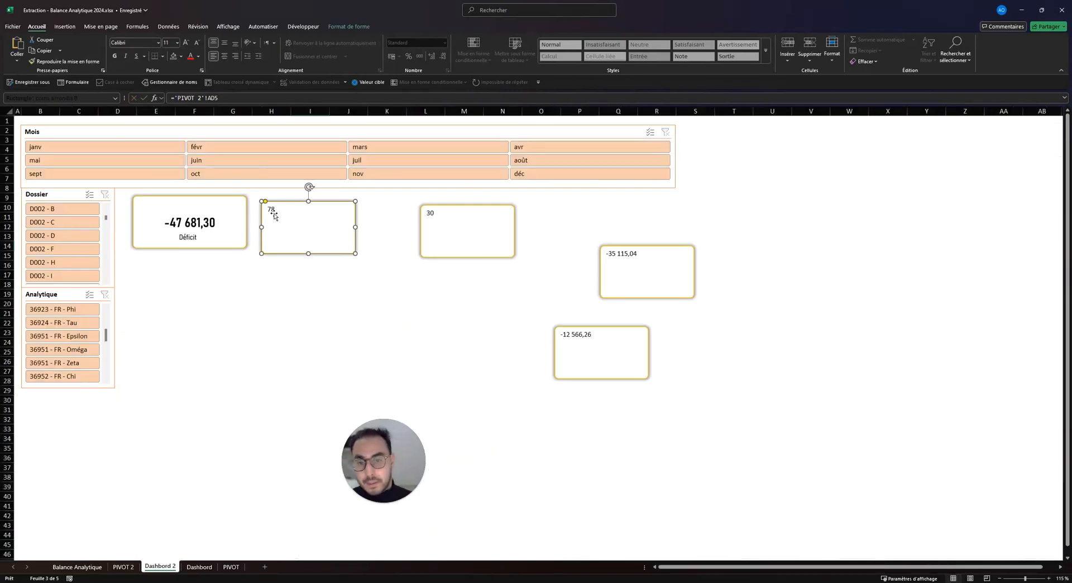
click(210, 212)
key(Escape)
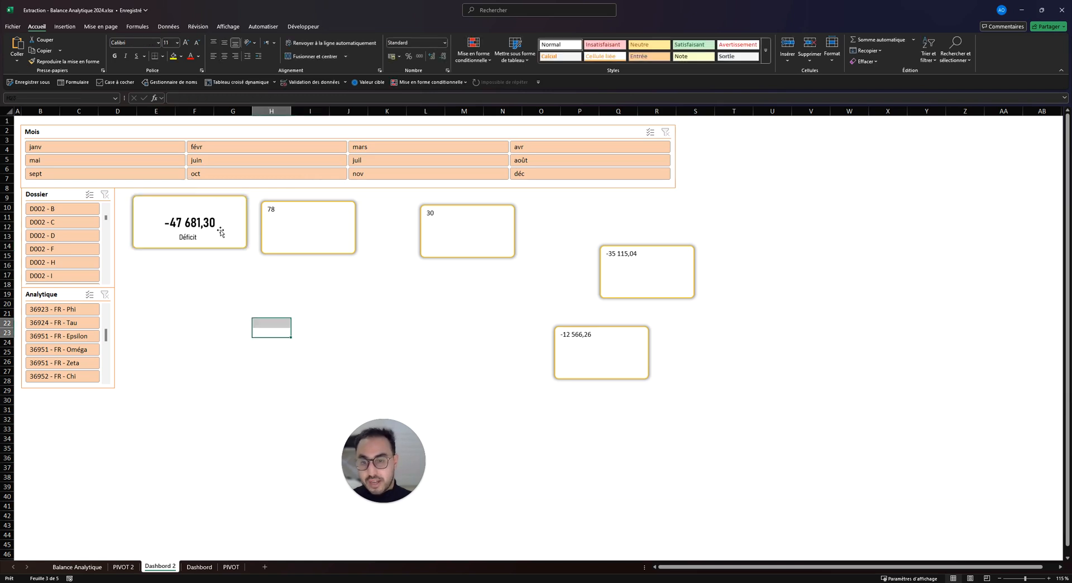
click(223, 218)
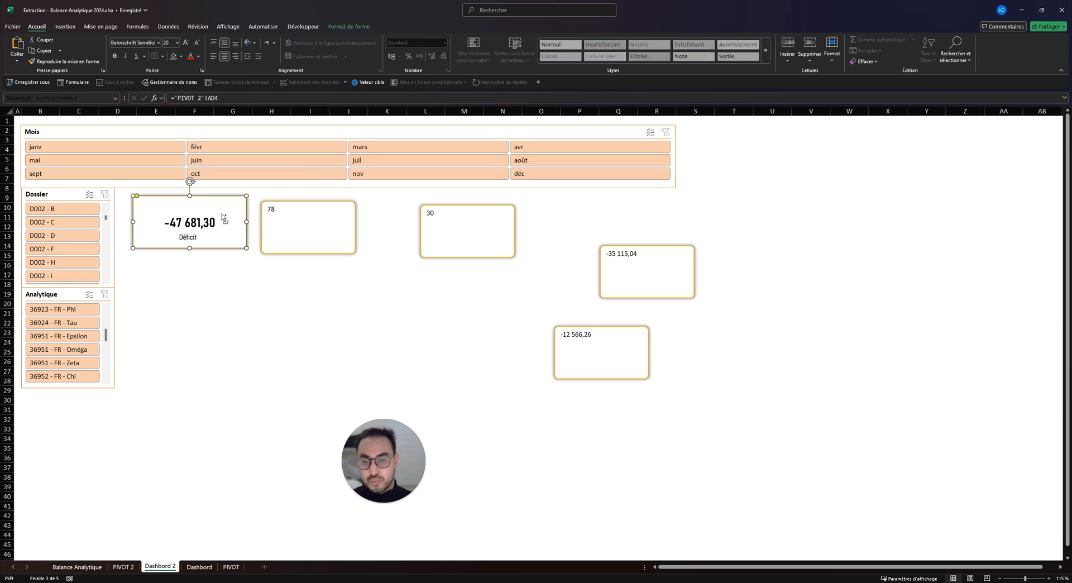
click(65, 61)
click(316, 224)
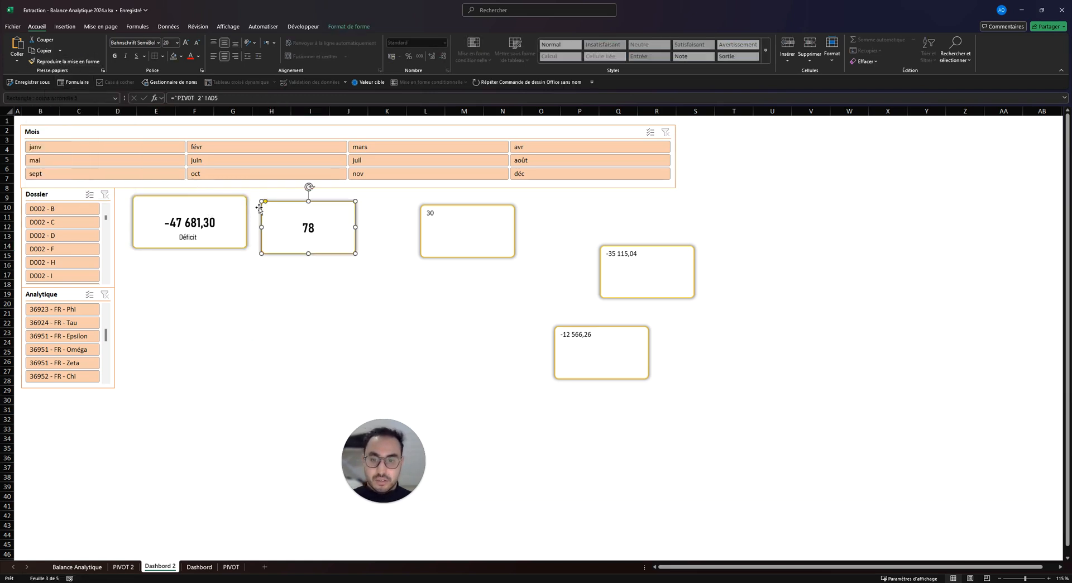
- Copy the Déficit card's formatting onto the analytiques, produits and charges cards, then end format copying
key(Escape)
click(243, 236)
click(47, 62)
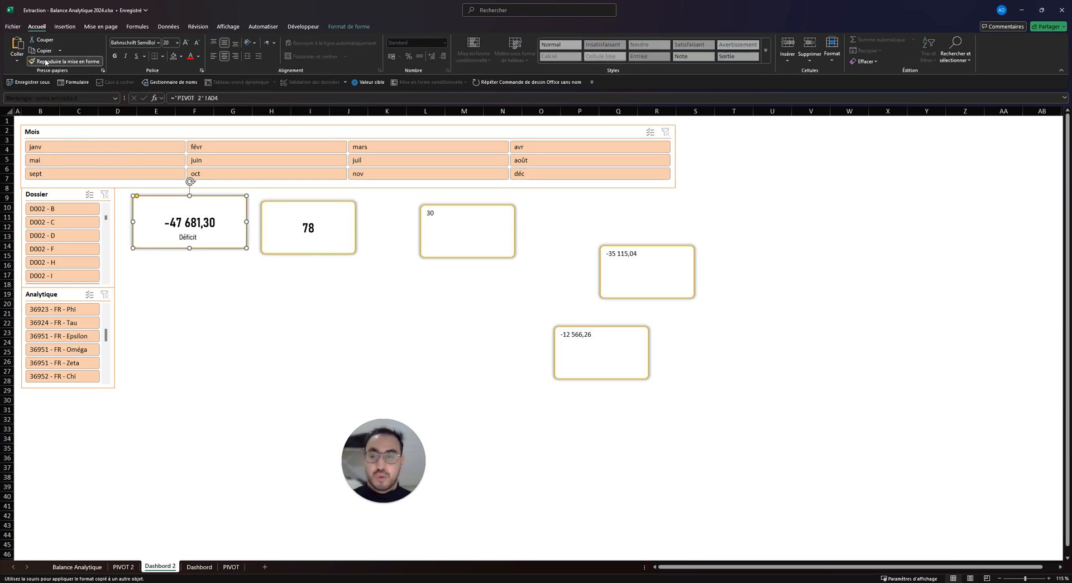
click(472, 231)
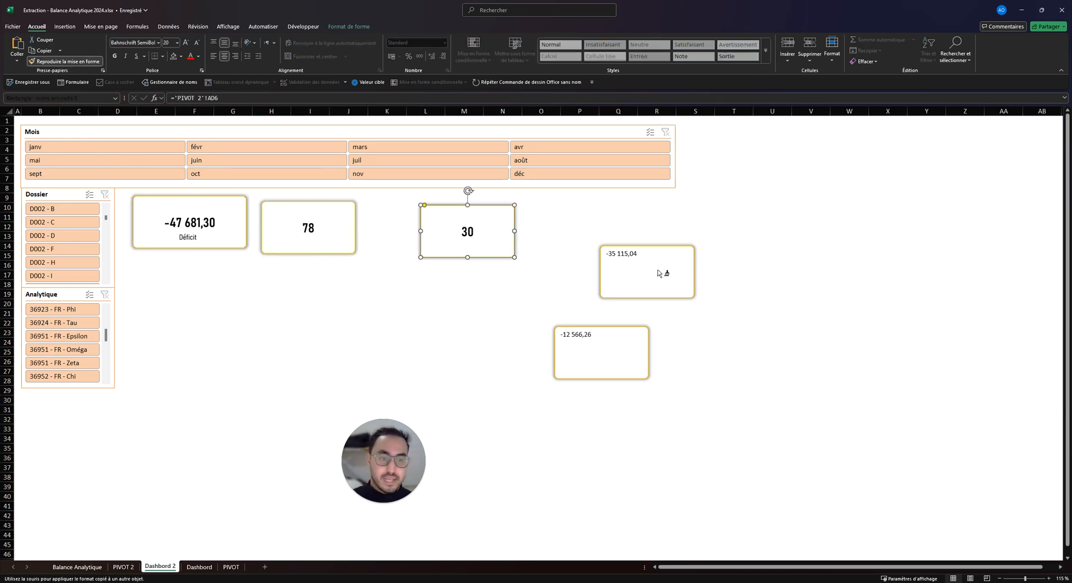
click(656, 275)
click(621, 356)
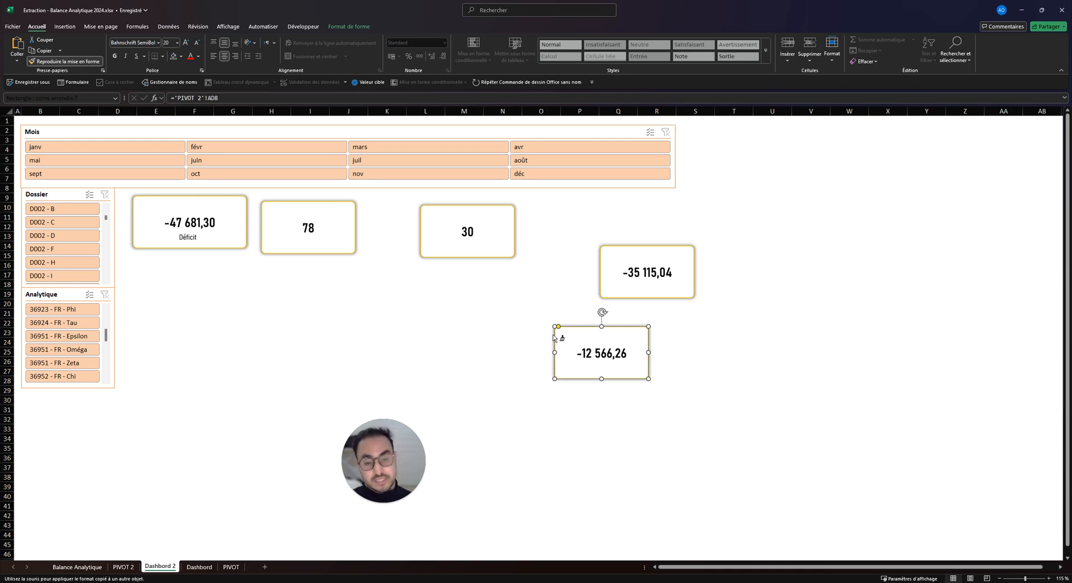
key(Escape)
click(387, 296)
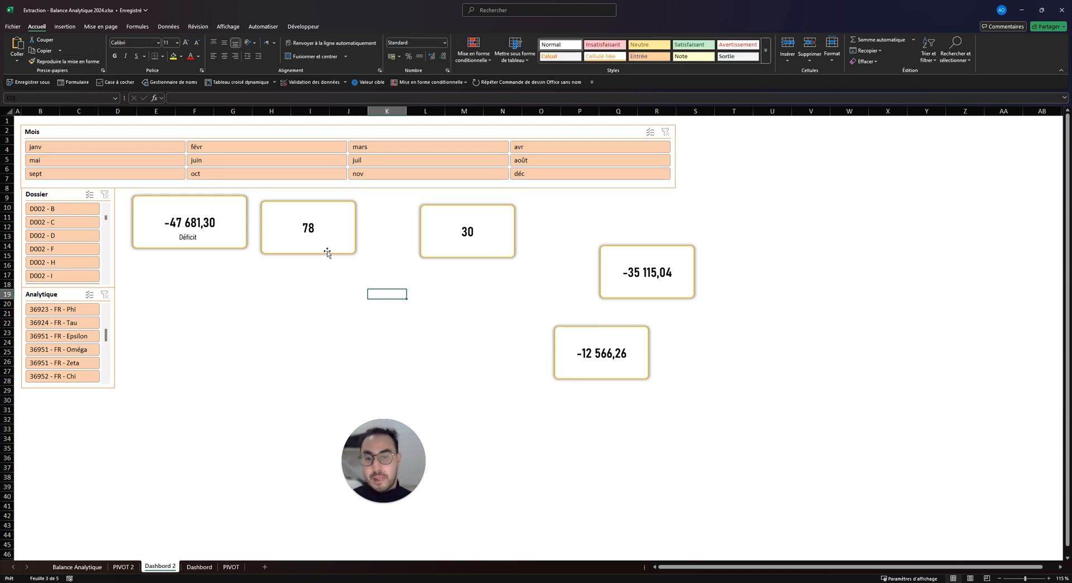
- Level the dossiers card with the Déficit card and draw a text box about 1.93 cm by 2.70 cm over its lower part
drag(324, 241, 325, 235)
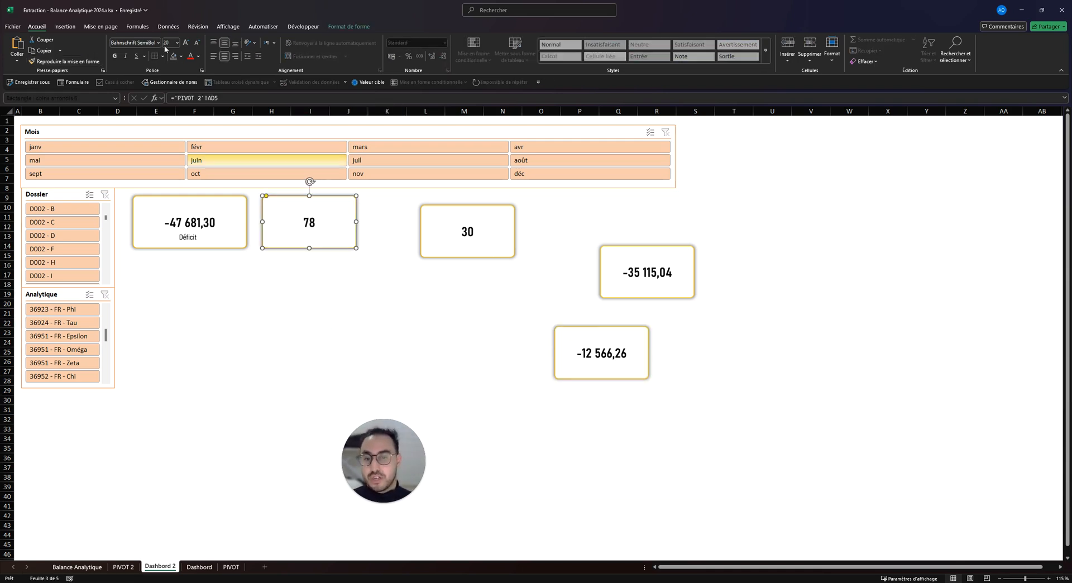
click(344, 26)
click(104, 50)
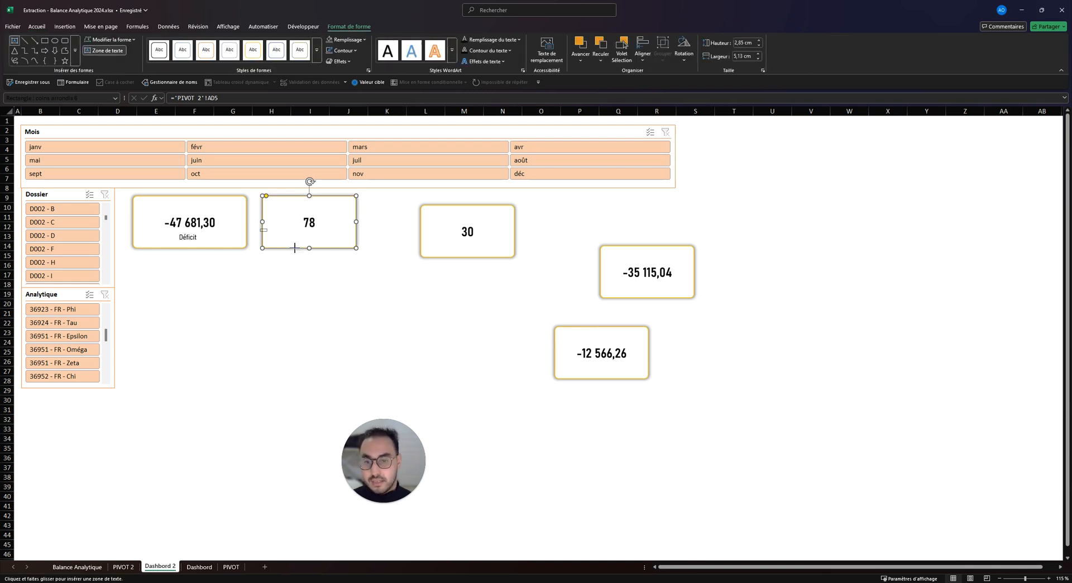
drag(311, 264, 260, 229)
- Remove the outline and the fill of the new text box on the dossiers card
click(339, 27)
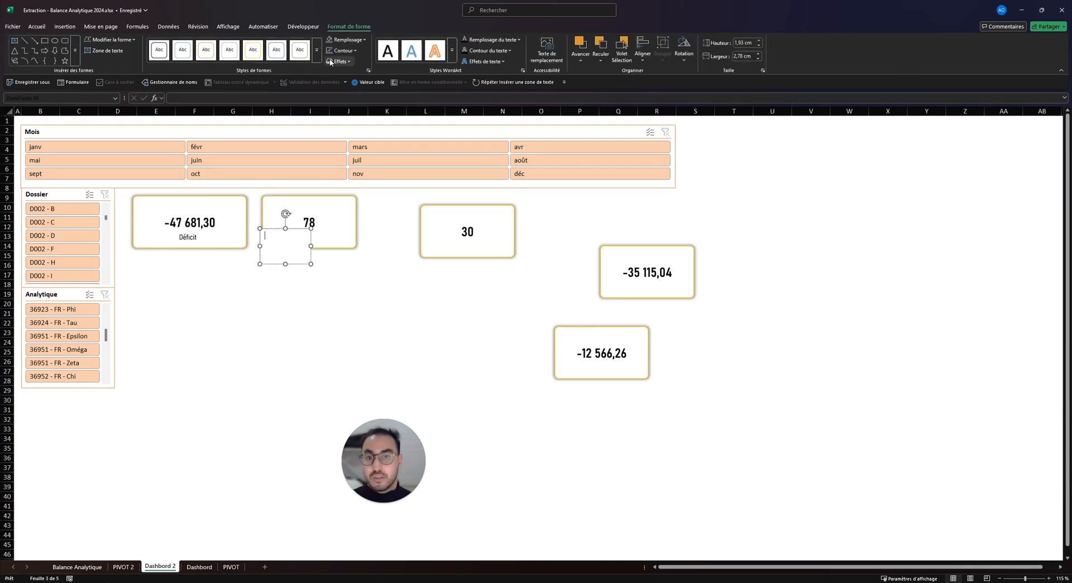
click(343, 50)
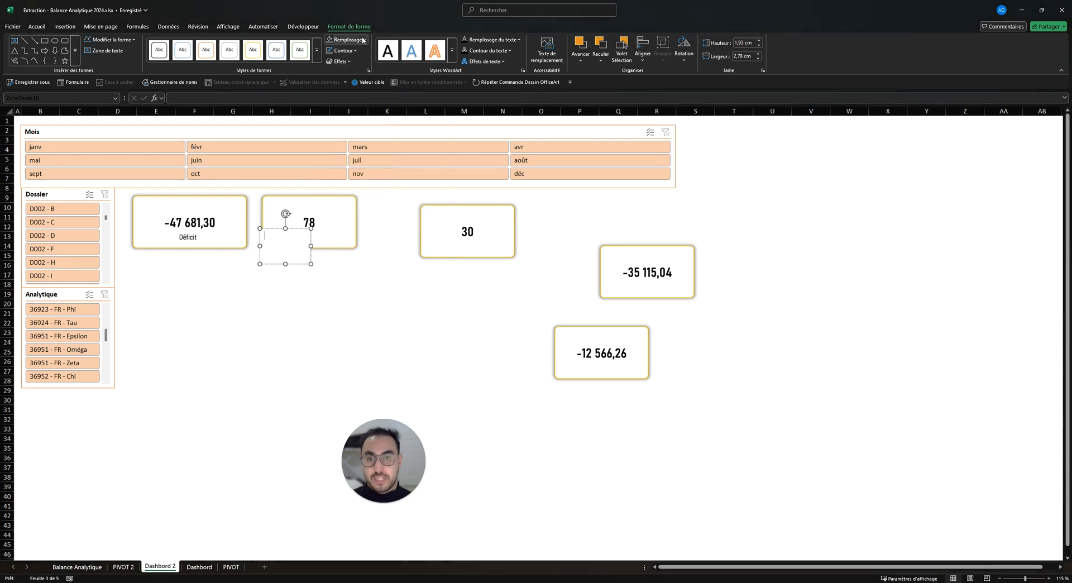
click(366, 206)
- Enter "Nombre de Dossiers" in the text box and resize it to about 0.81 cm by 5.45 cm
click(281, 246)
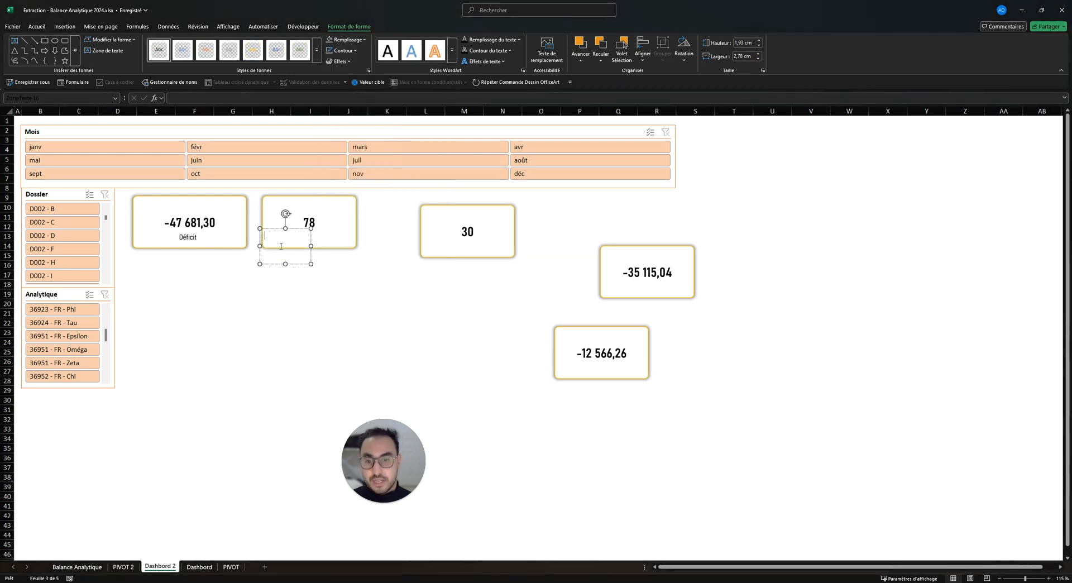
text(Dossiers)
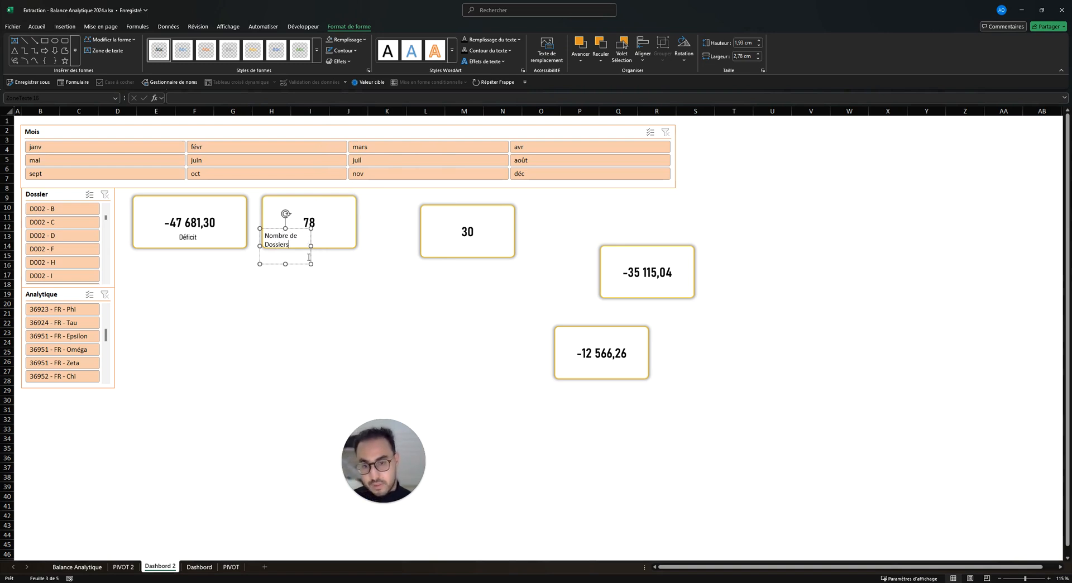
drag(312, 264, 358, 243)
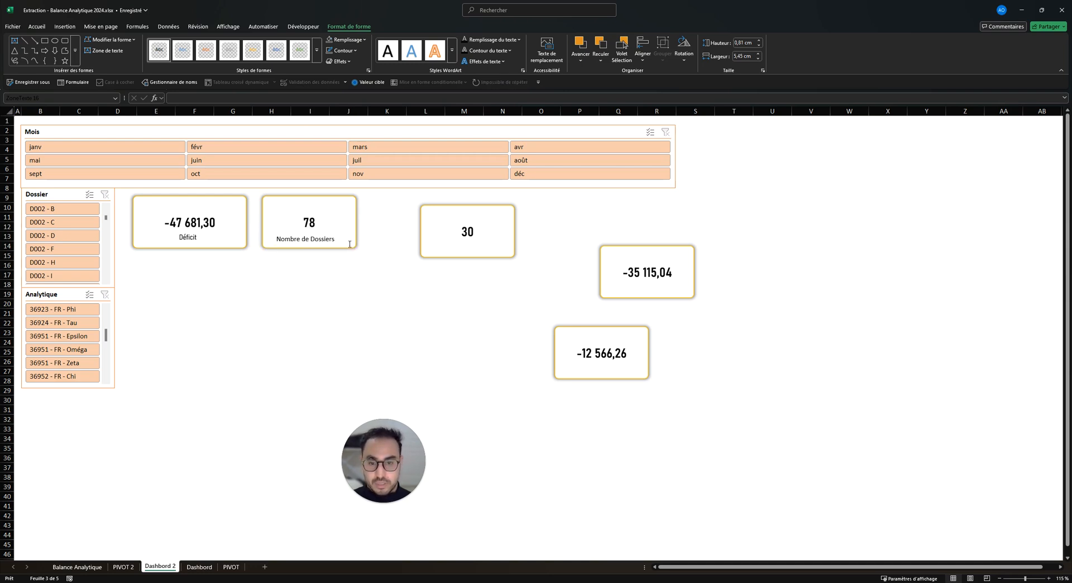
- Centre the Nombre de Dossiers label's text and set its font to Bahnschrift SemiLight SemiConde
click(38, 28)
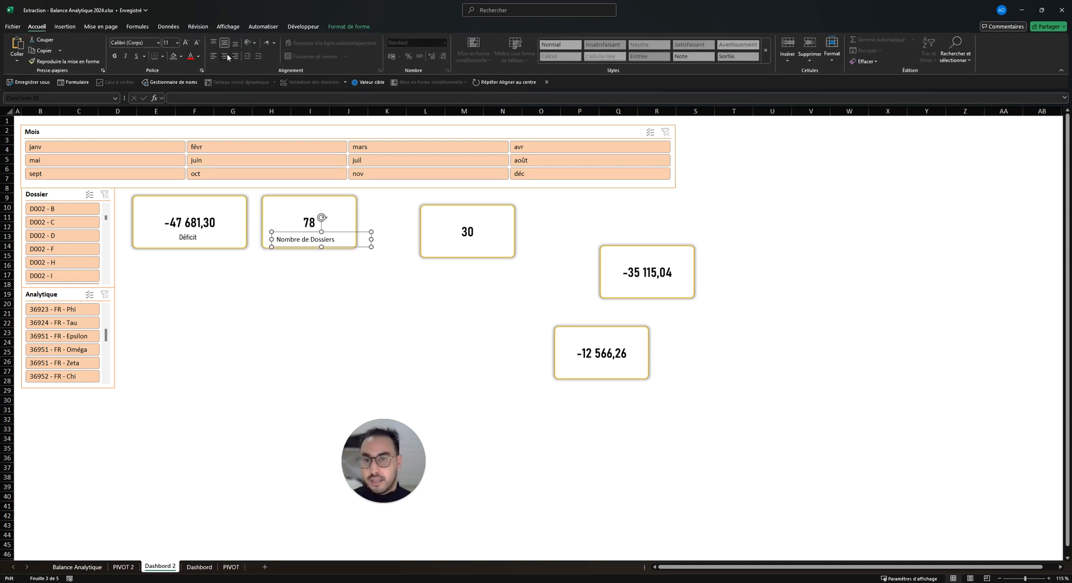
click(224, 56)
click(159, 42)
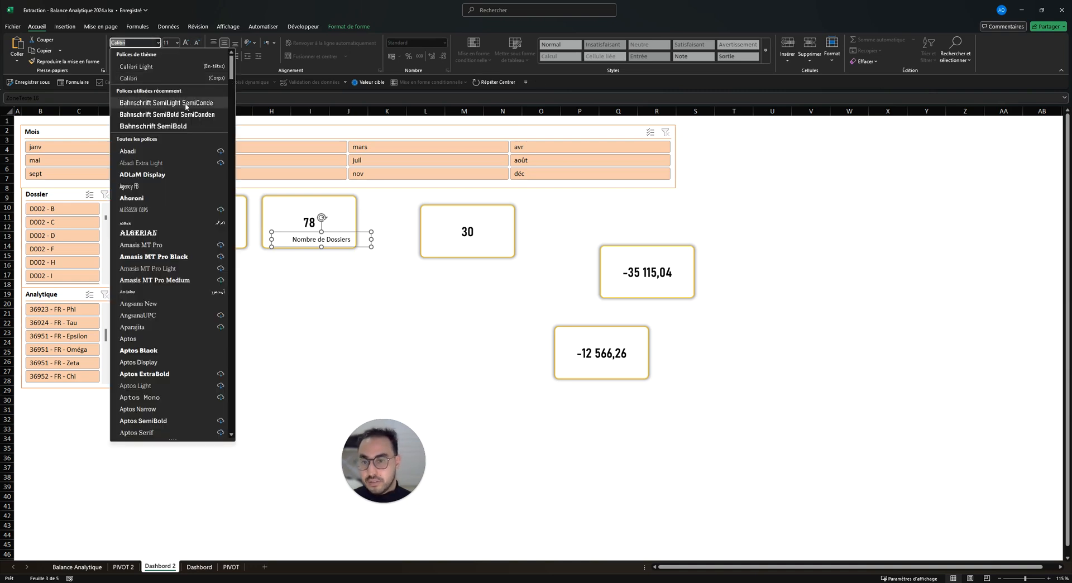
click(216, 104)
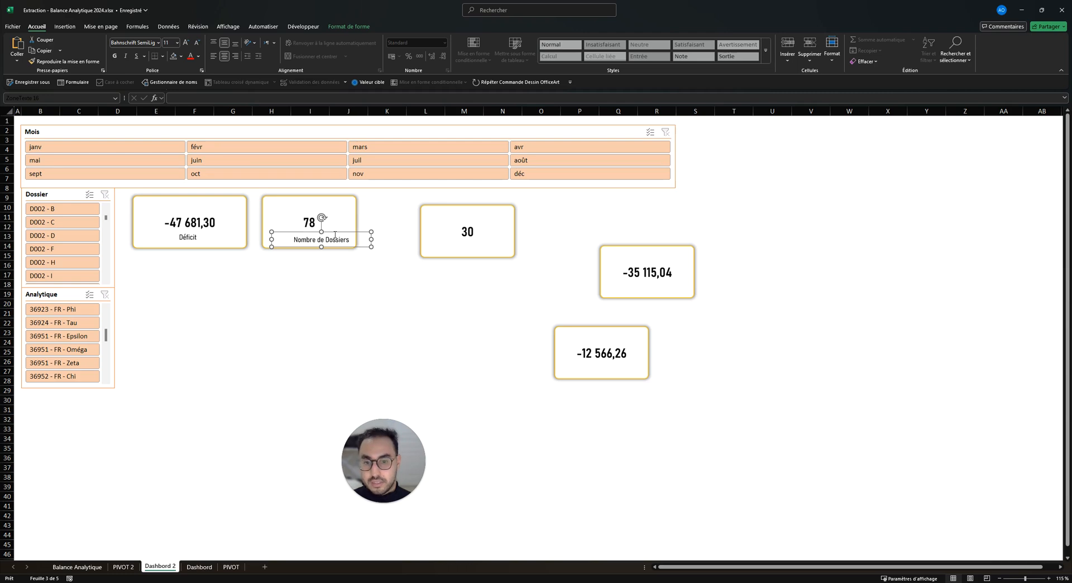
- Move the Nombre de Dossiers label so that it is centred beneath the dossiers card's value
click(387, 218)
click(346, 233)
key(Escape)
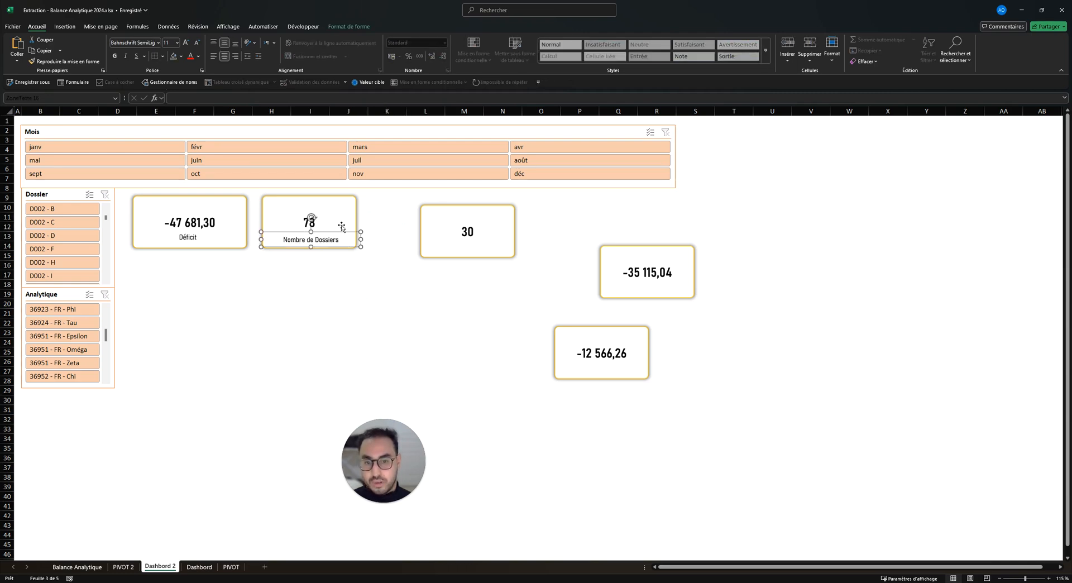
- Copy the Nombre de Dossiers label onto the card showing 30 and place the copy beneath its value
click(401, 208)
click(424, 219)
click(328, 233)
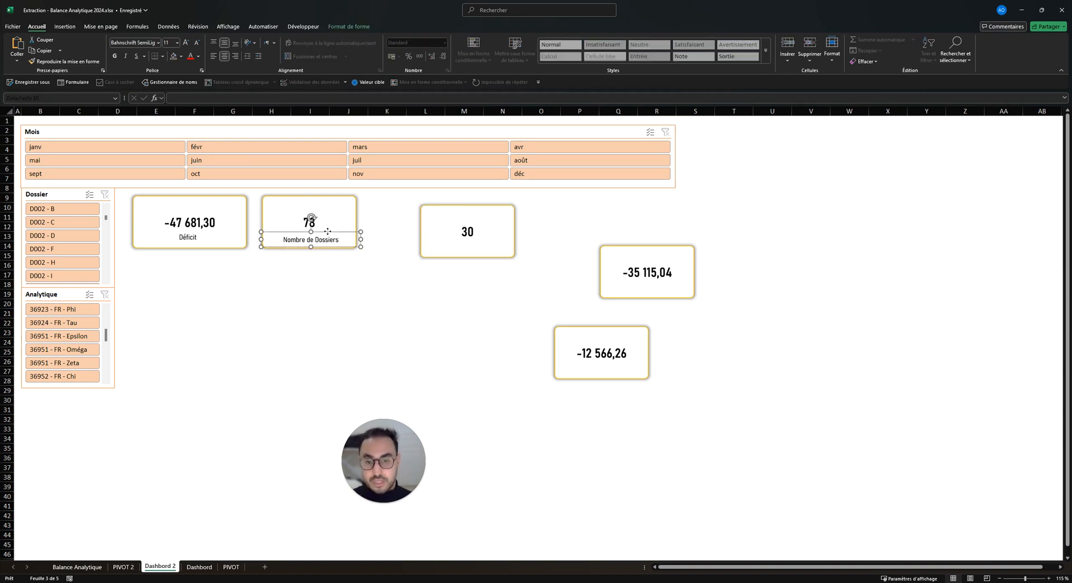
key(ctrl+c)
key(ctrl+v)
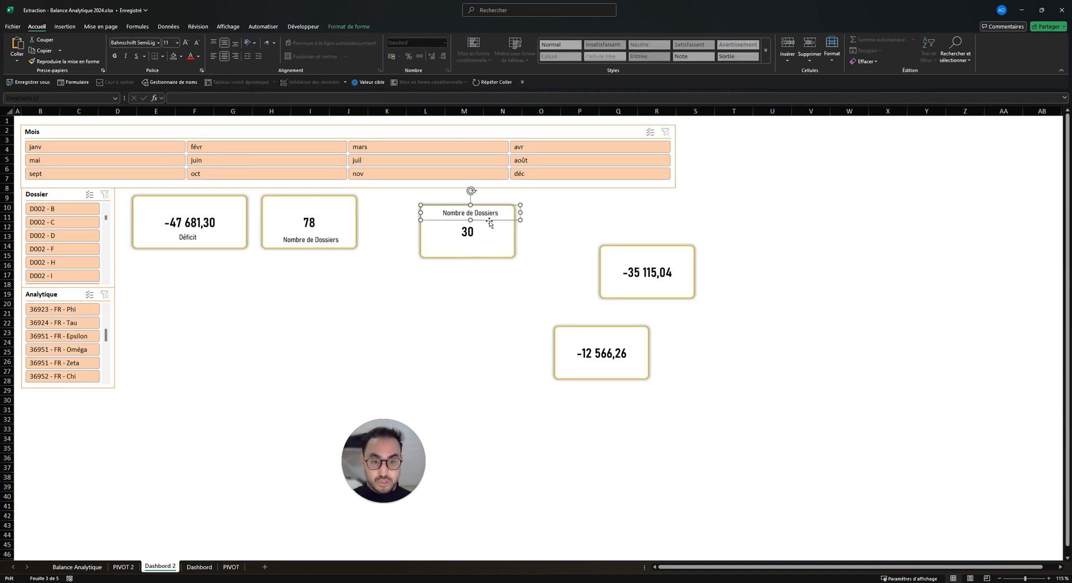
drag(489, 223, 489, 257)
- Change the copied label's text to "Nombre d' Analytiques" and nudge it so it is centred on the card
double_click(488, 248)
key(BackSpace)
key(BackSpace)
key(BackSpace)
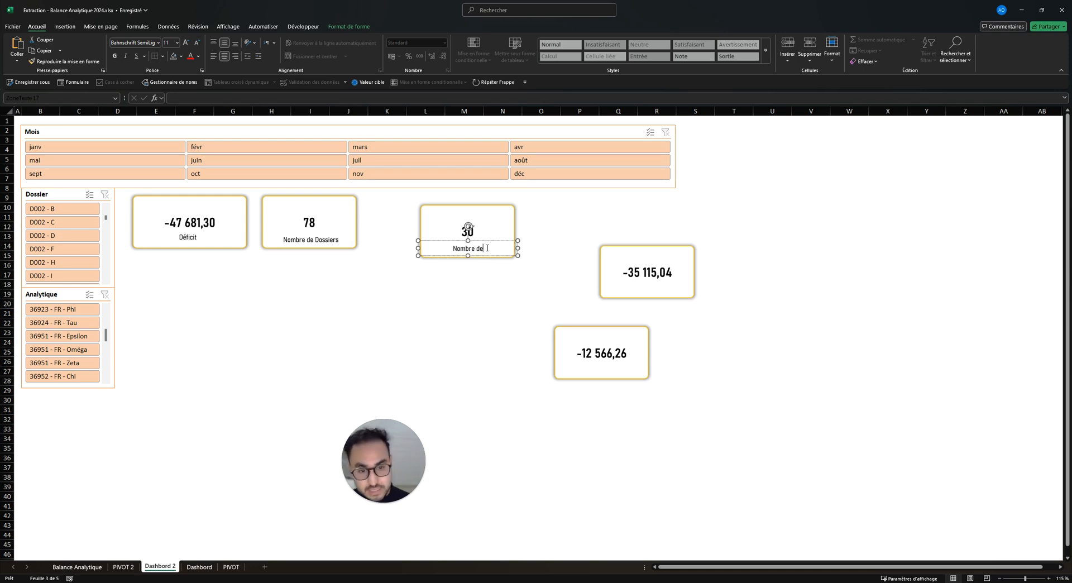
text(' Analyti)
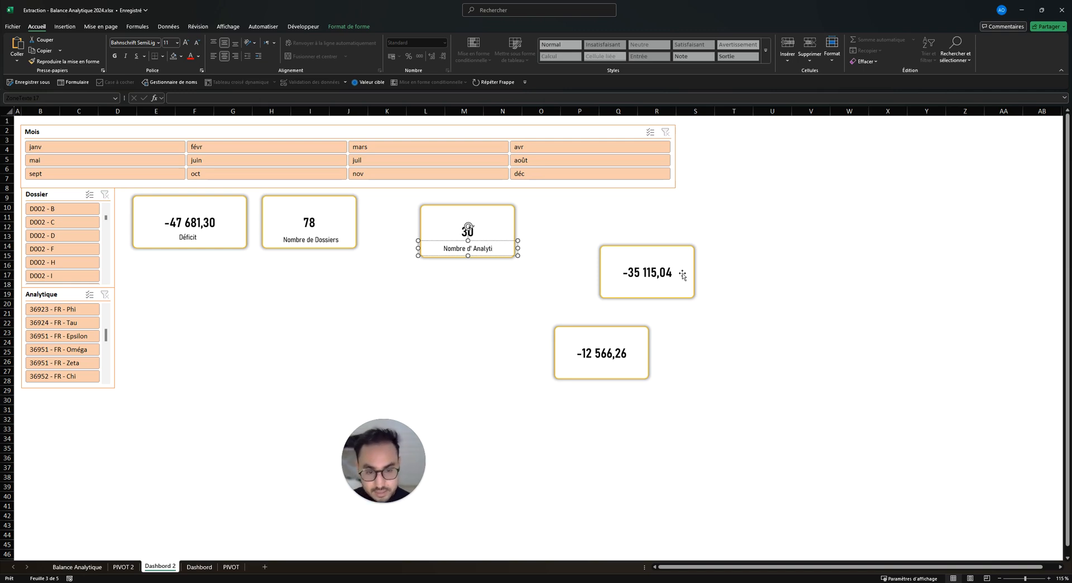
text(ques)
click(579, 216)
click(494, 240)
drag(499, 241, 498, 241)
click(588, 222)
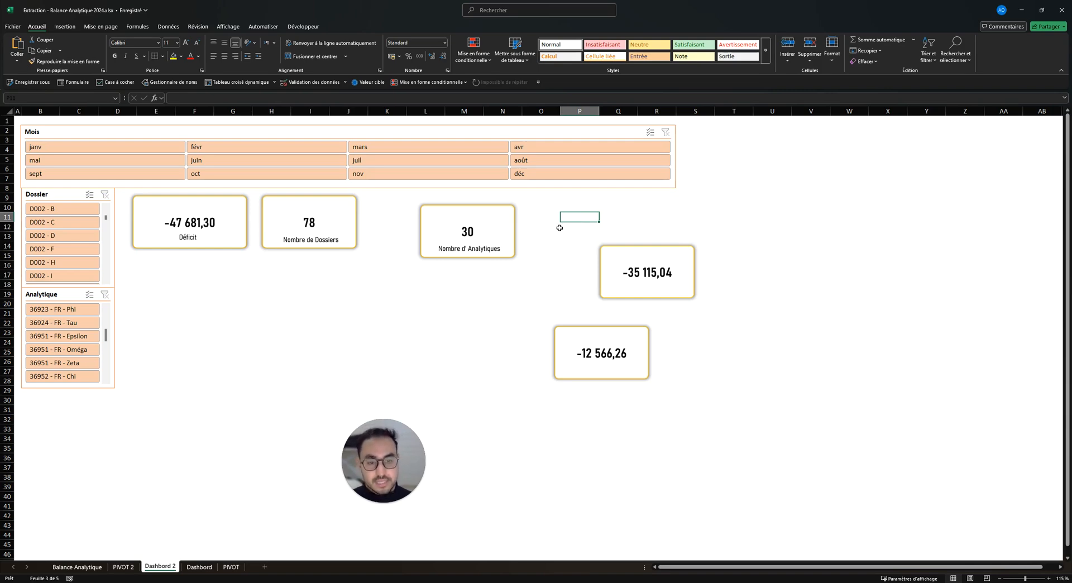
- Compare with the Dashbord sheet, then paste a copy of the label onto the -35 115,04 card in Dashbord 2, beneath the value
click(199, 567)
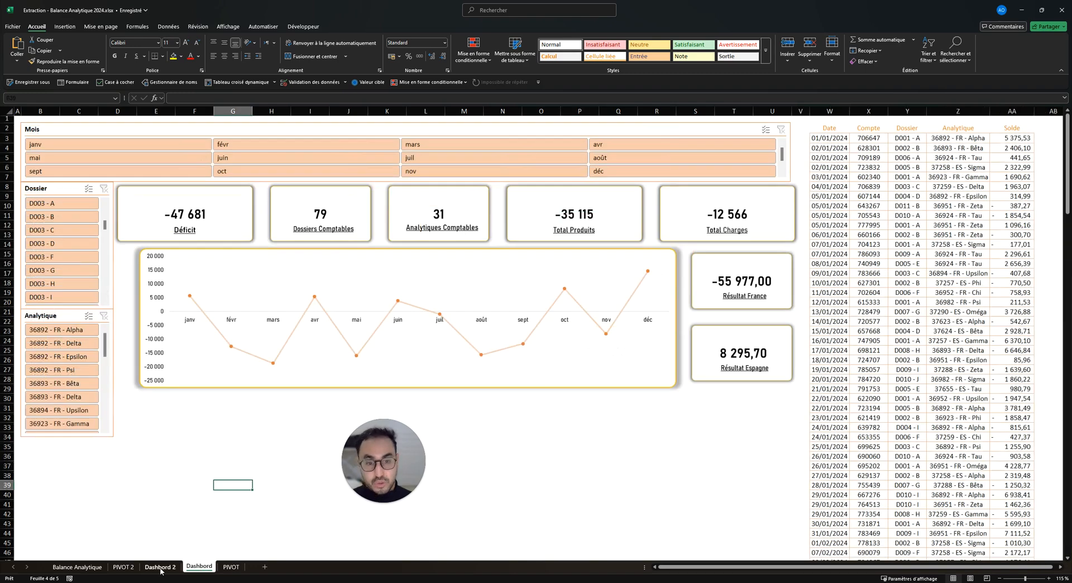
click(160, 566)
click(631, 279)
click(502, 271)
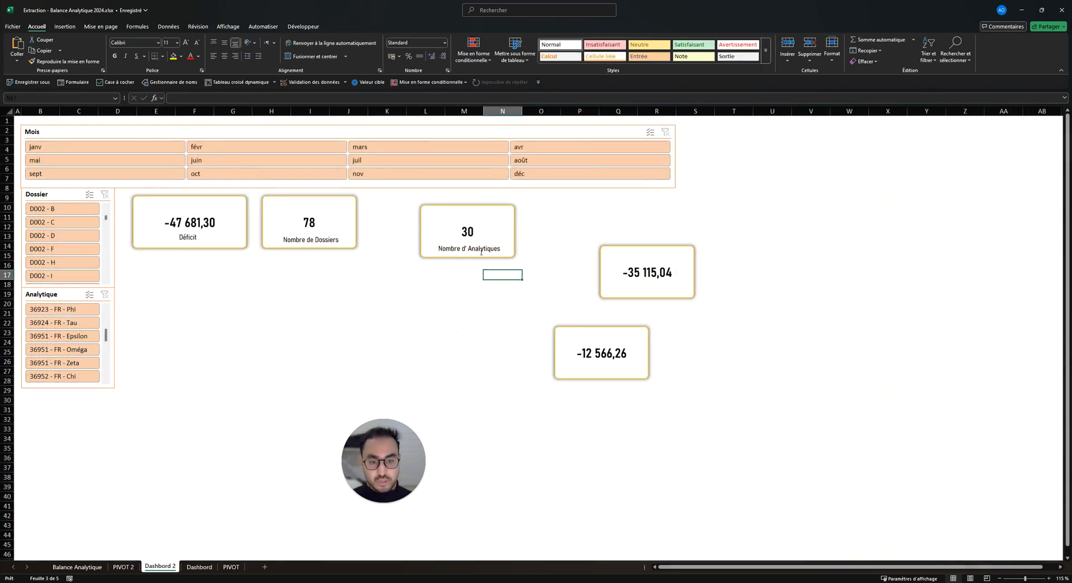
click(489, 243)
click(642, 289)
key(ctrl+v)
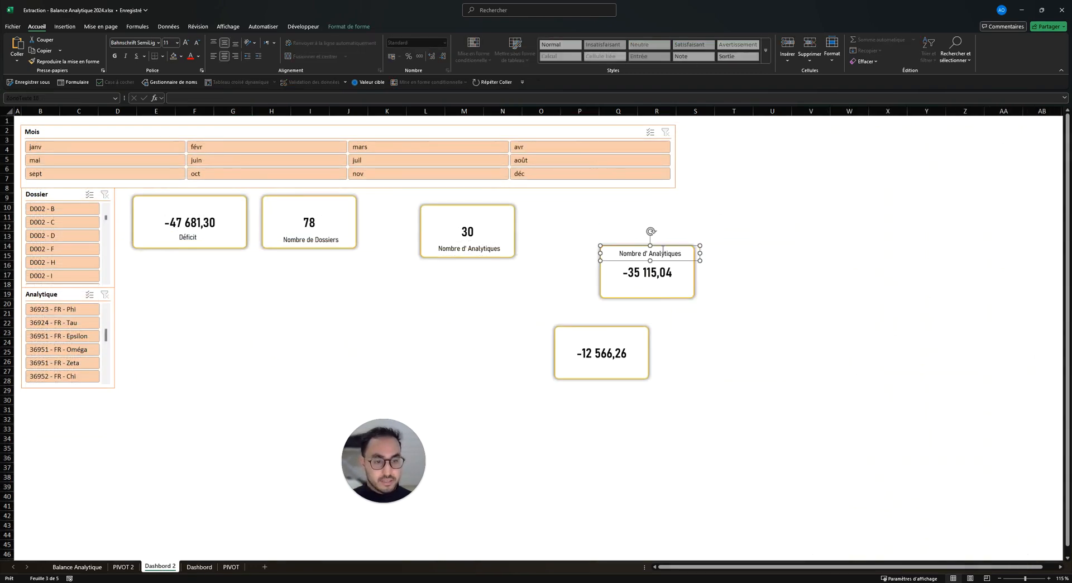
drag(670, 263, 665, 299)
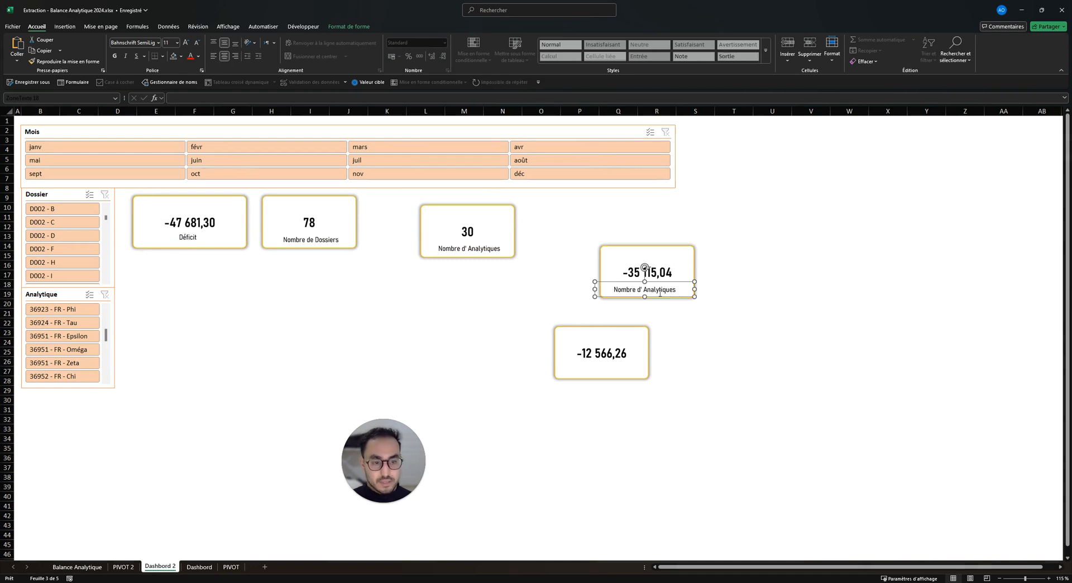
- Replace the text of the label on the -35 115,04 card with "Total des Produits"
double_click(661, 291)
key(BackSpace)
key(BackSpace)
key(BackSpace)
key(BackSpace)
key(BackSpace)
key(BackSpace)
key(BackSpace)
key(BackSpace)
key(BackSpace)
key(BackSpace)
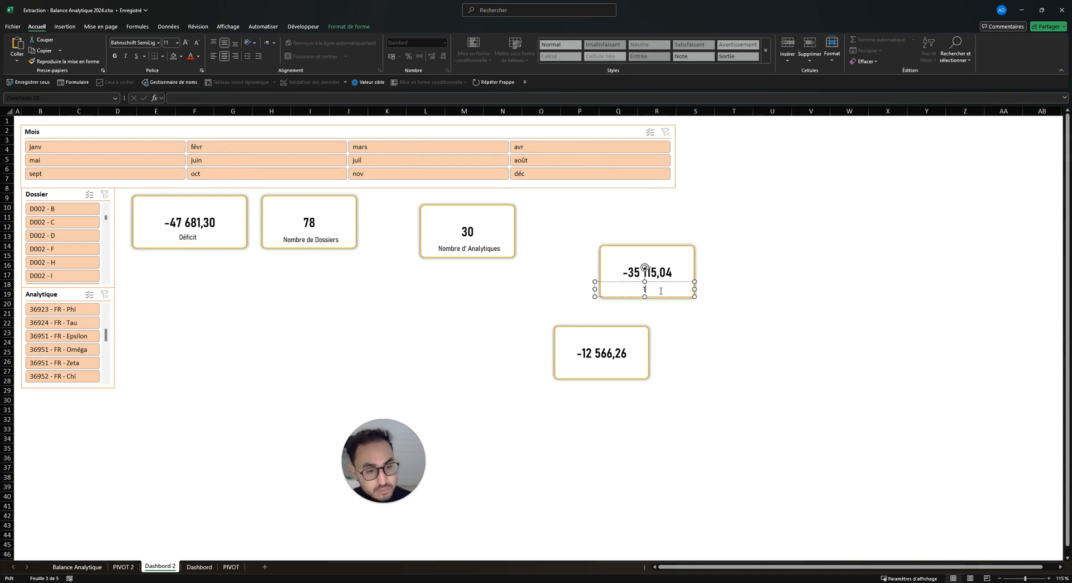
text(Total ded)
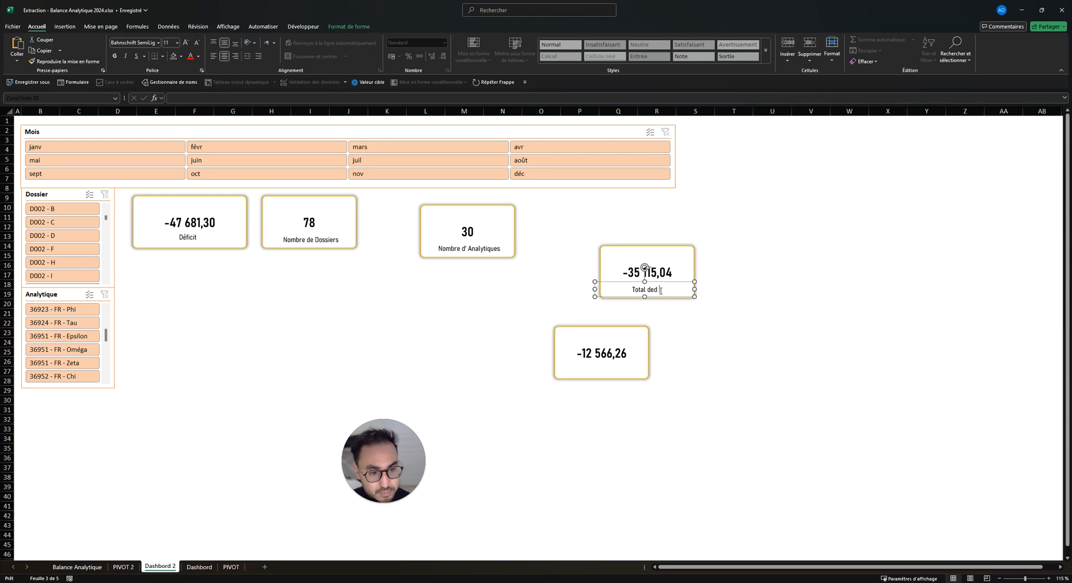
key(BackSpace)
key(BackSpace)
text(es Produ)
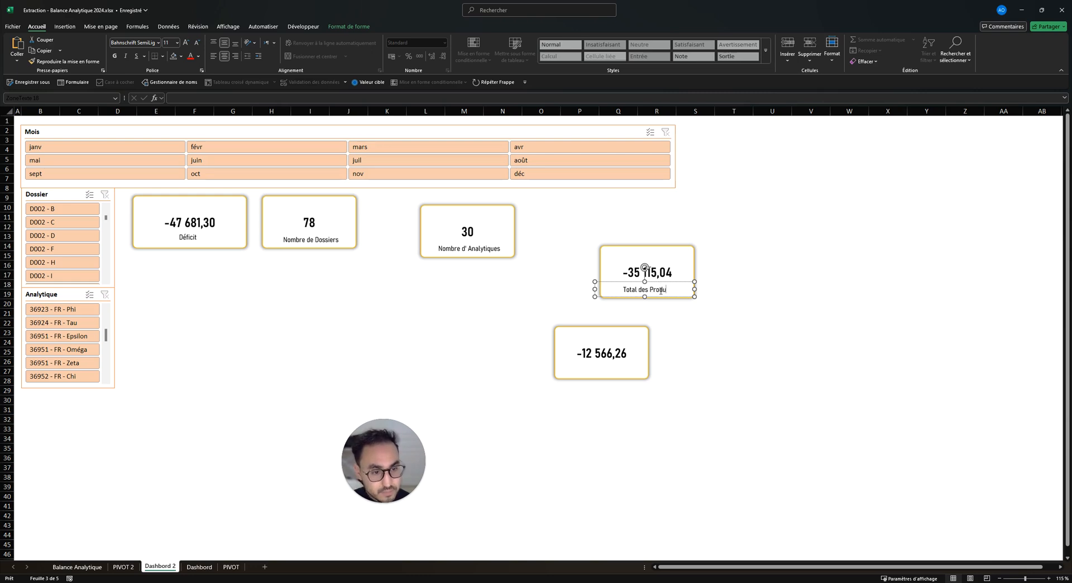
text(its)
click(696, 309)
- Duplicate the Total des Produits label onto the -12 566,26 card
click(674, 287)
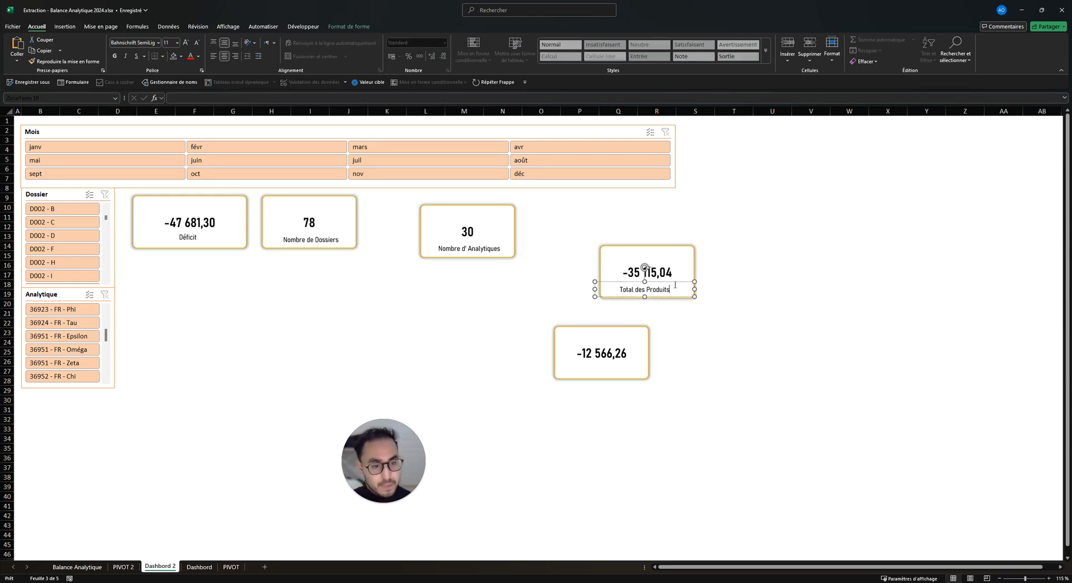
click(672, 282)
key(ctrl+c)
click(627, 362)
key(ctrl+v)
- Change the duplicate label's text to "Total des Charges" and move it beneath the -12 566,26 value
double_click(622, 335)
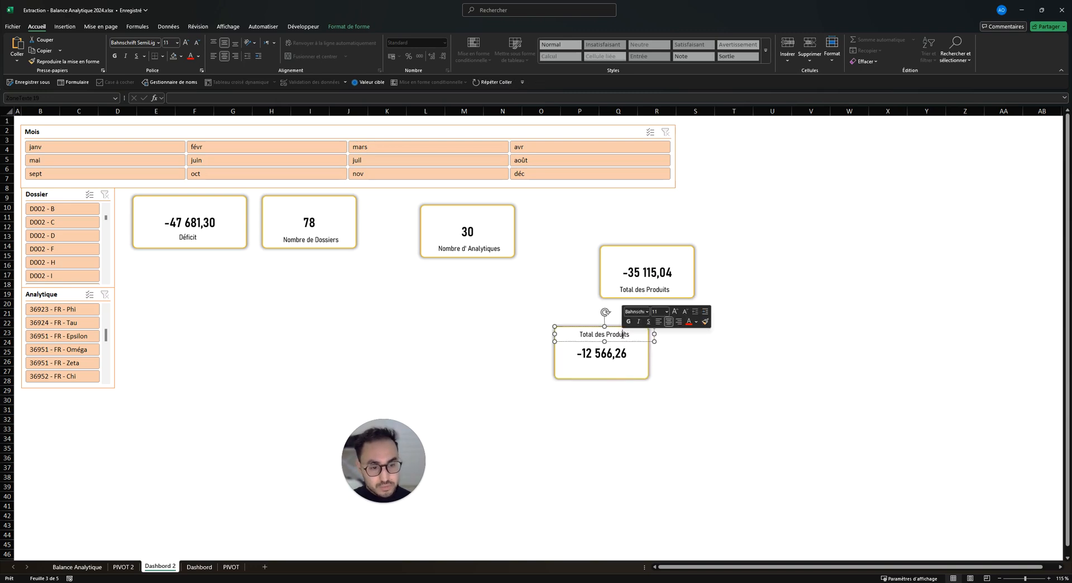
key(BackSpace)
text(C)
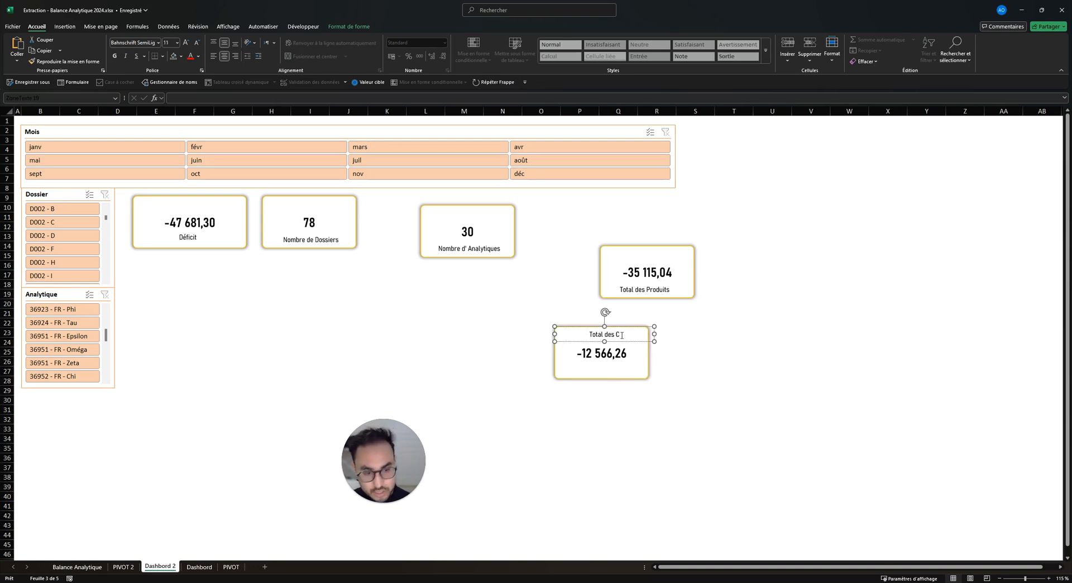
text(harges)
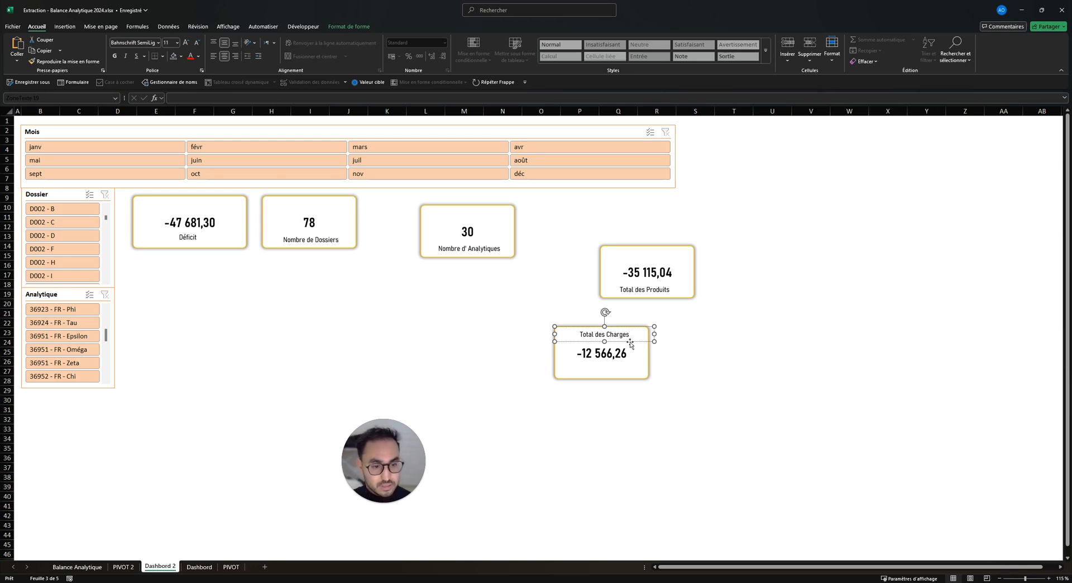
drag(630, 344, 628, 364)
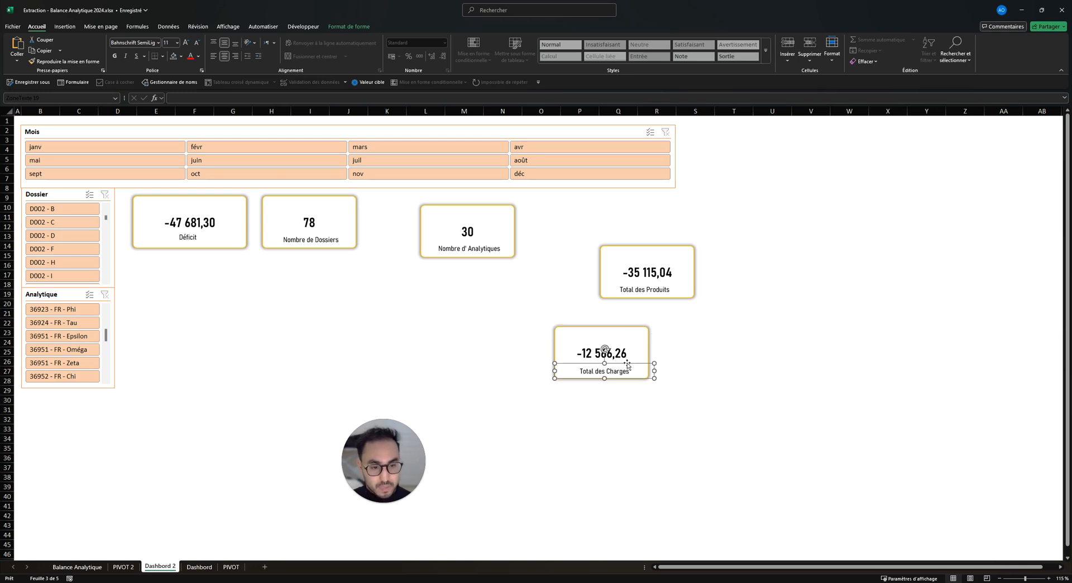
- Shift the Total des Produits label slightly so that it is centred beneath its card's value
click(669, 291)
drag(677, 282, 680, 281)
click(811, 274)
- Group the Total des Produits label with its card
click(647, 248)
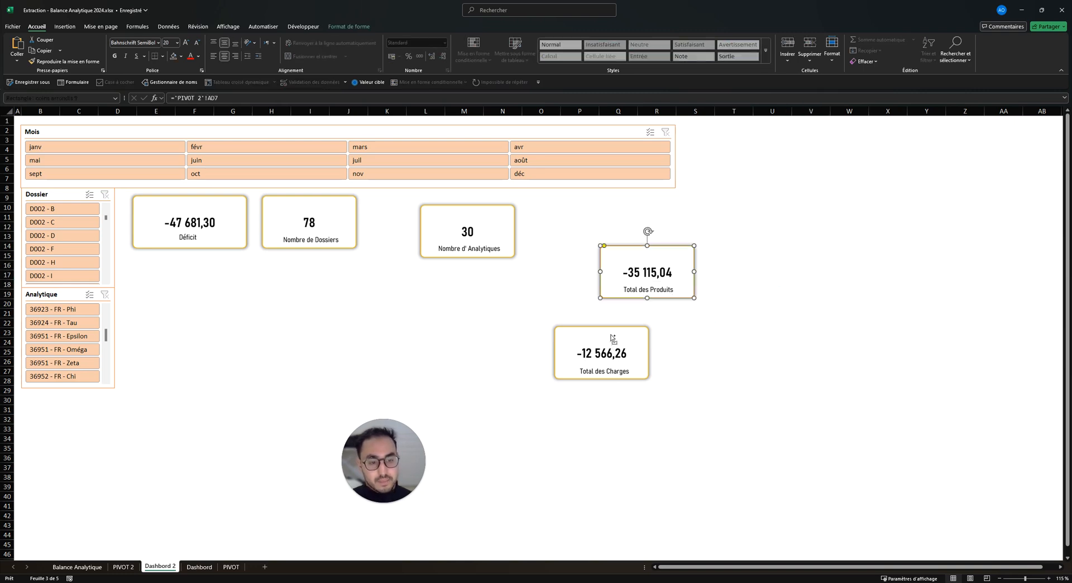
click(761, 351)
click(658, 253)
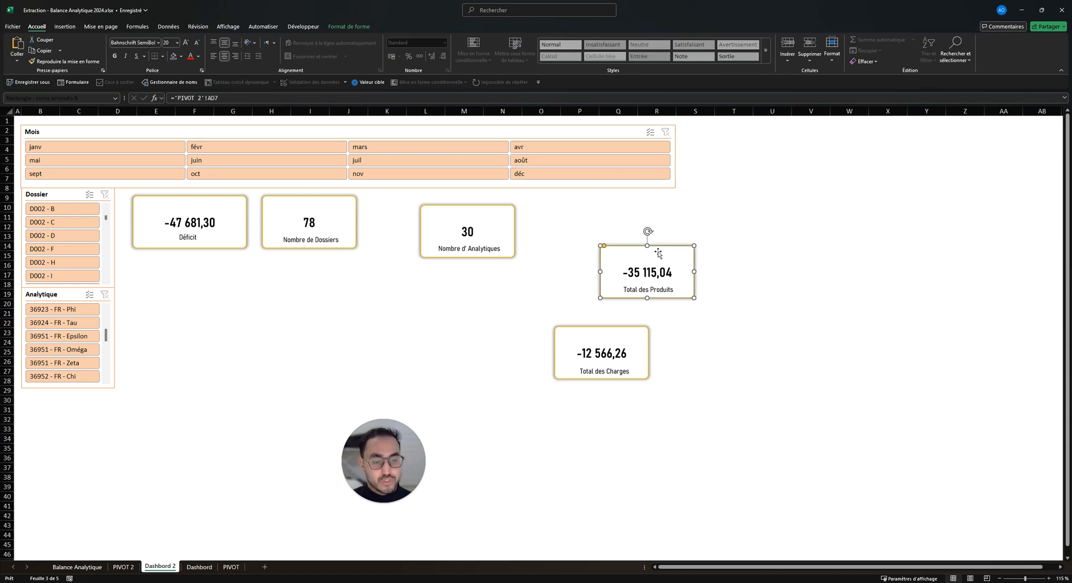
key(ctrl+a)
click(676, 289)
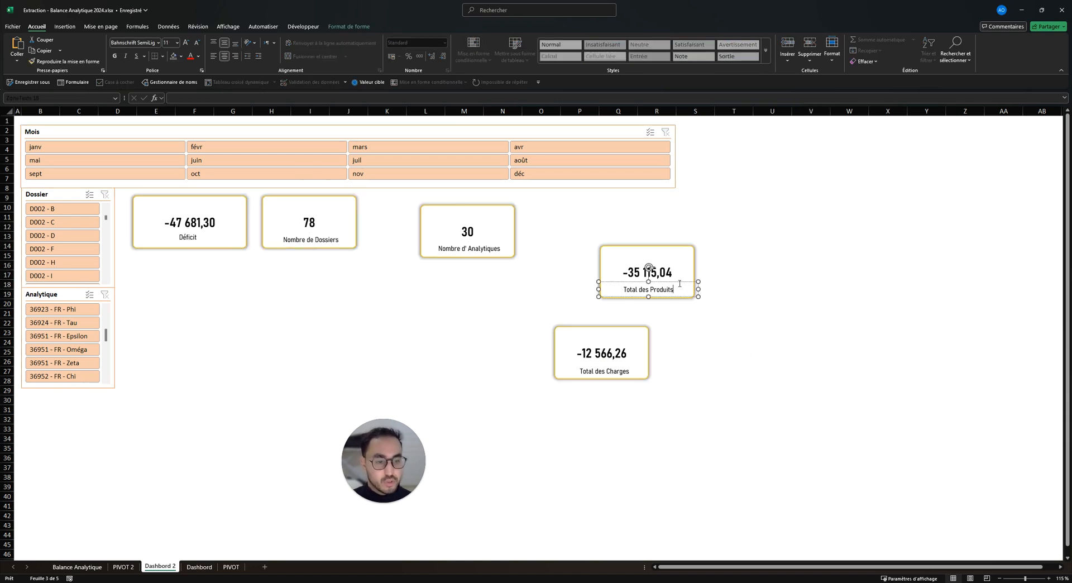
shift+click(672, 251)
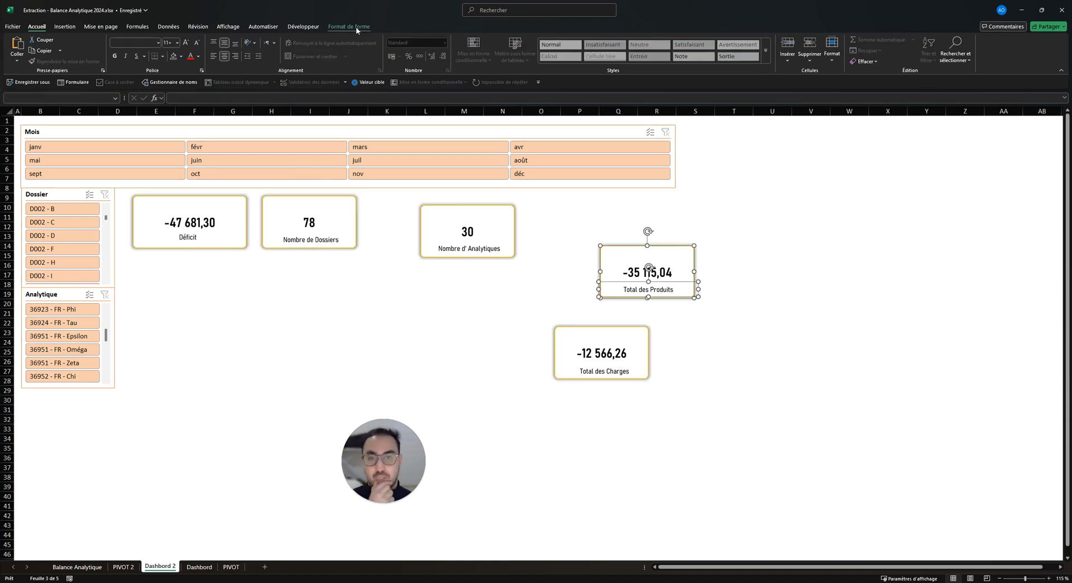
click(348, 26)
click(663, 50)
click(671, 76)
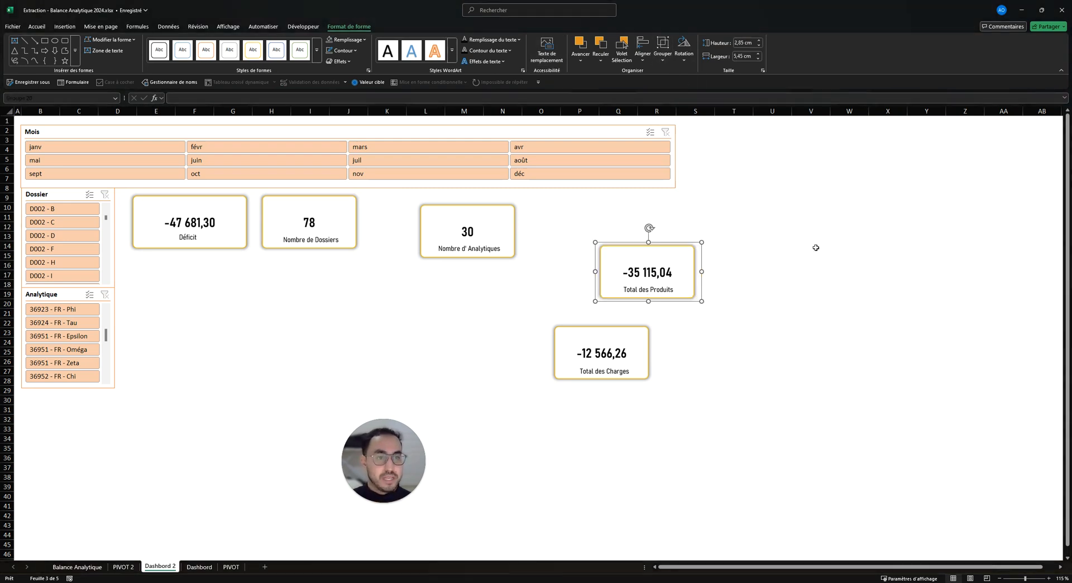
- Group the Total des Charges label with its card
click(847, 274)
click(642, 357)
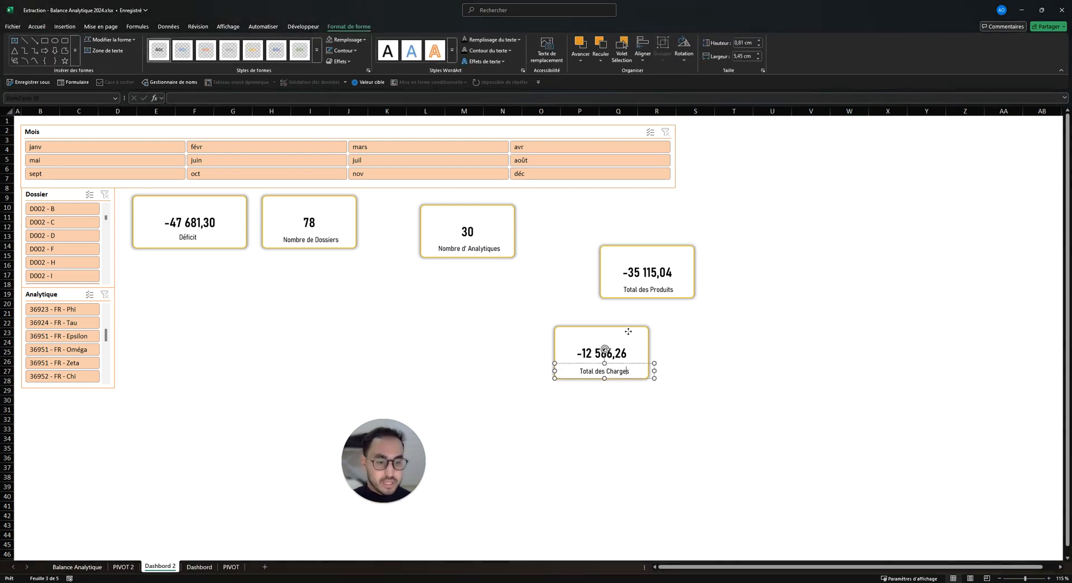
shift+click(624, 373)
click(662, 50)
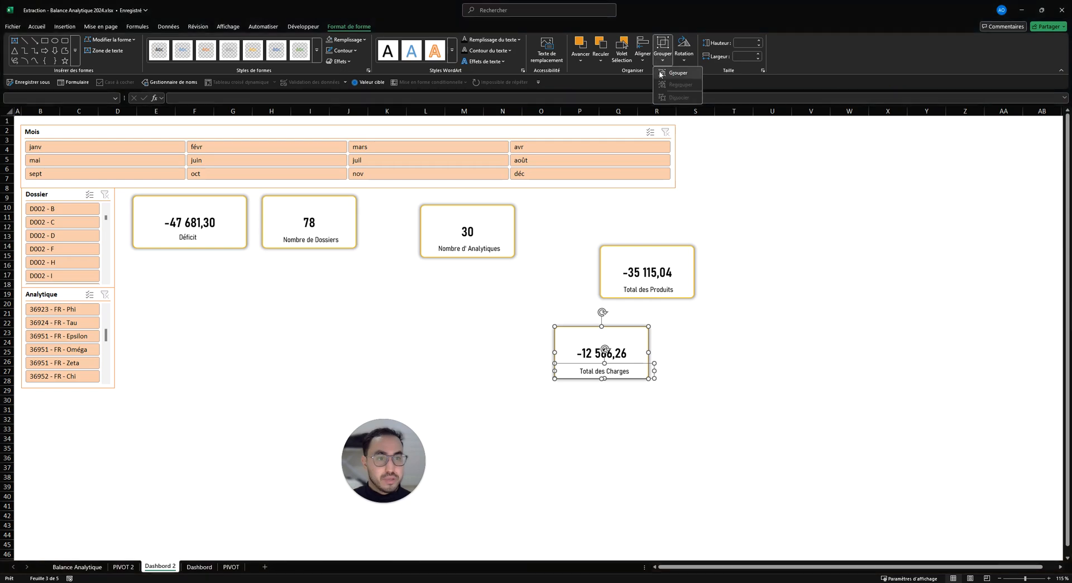
click(660, 73)
- Group the Nombre d' Analytiques label with its card
click(503, 215)
shift+click(469, 248)
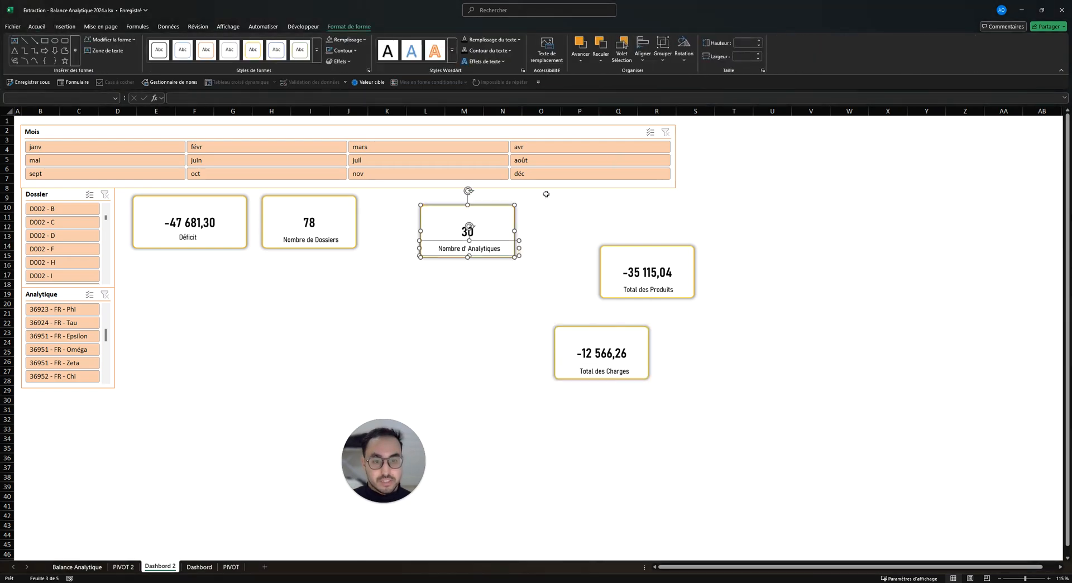
click(673, 52)
click(660, 73)
click(574, 199)
- Group the Nombre de Dossiers label with its card
click(333, 226)
shift+click(310, 240)
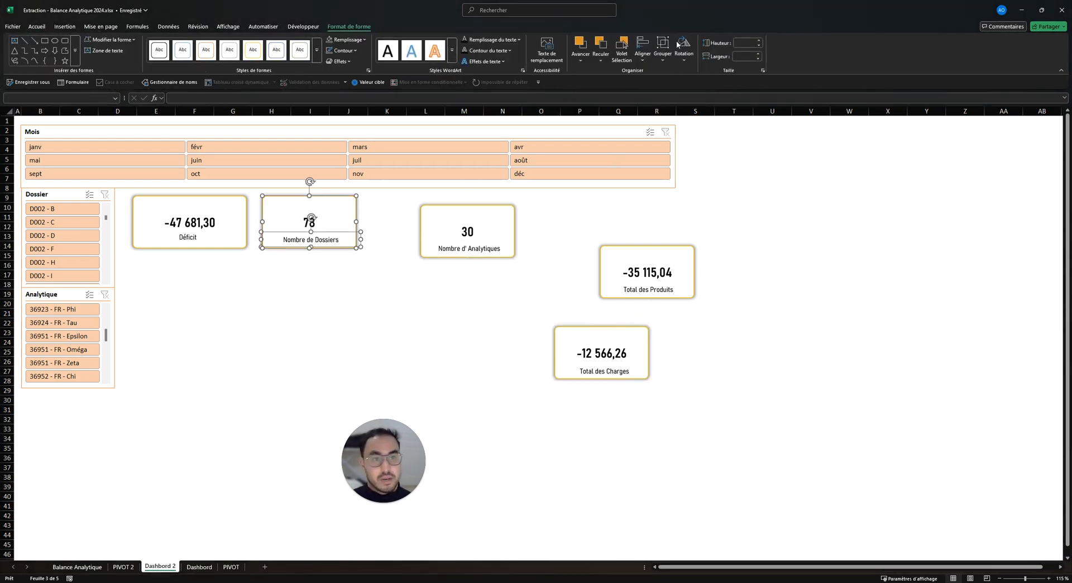
click(673, 52)
click(664, 73)
click(347, 318)
- Group the Déficit label with its card
click(225, 244)
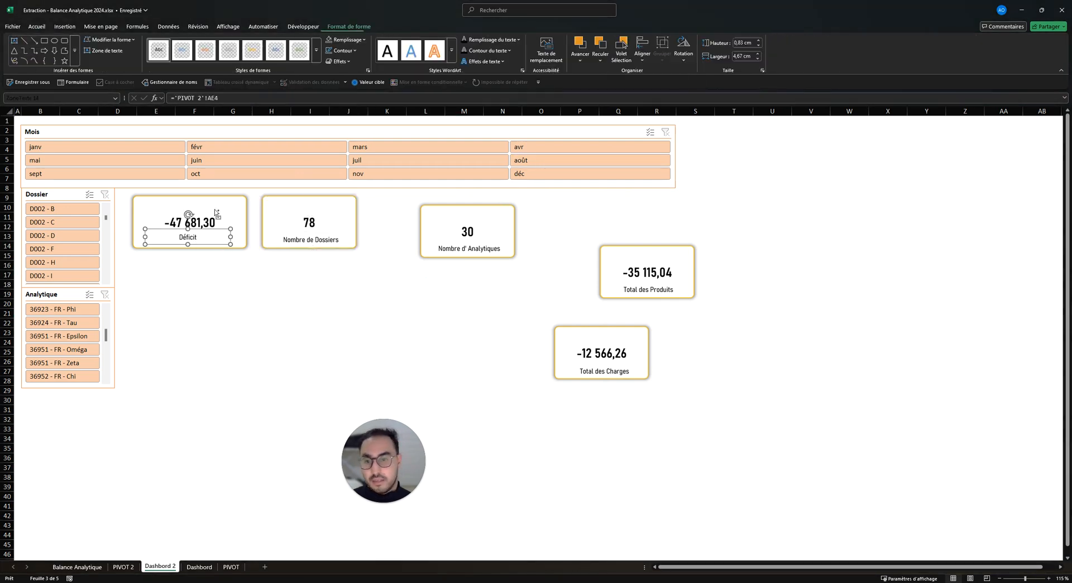
shift+click(216, 213)
click(673, 52)
click(661, 73)
click(811, 149)
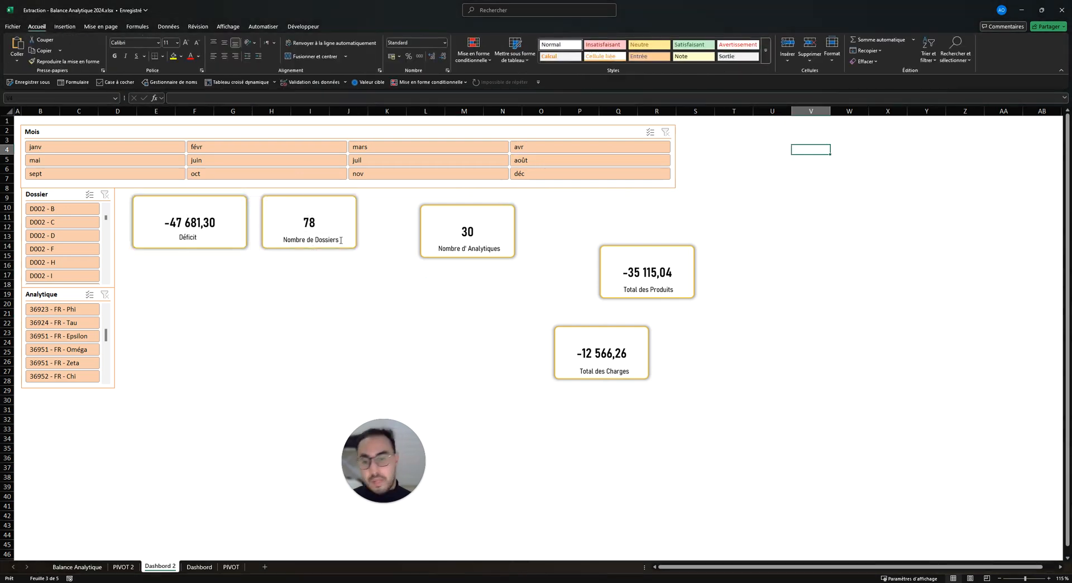
- Widen the Total des Produits and Total des Charges cards to about 7 cm, placing the produits card directly above the charges card
click(632, 263)
drag(695, 272, 722, 273)
drag(692, 257, 665, 267)
click(631, 342)
mouse_move(648, 352)
mouse_down()
mouse_move(694, 353)
mouse_move(657, 342)
mouse_up()
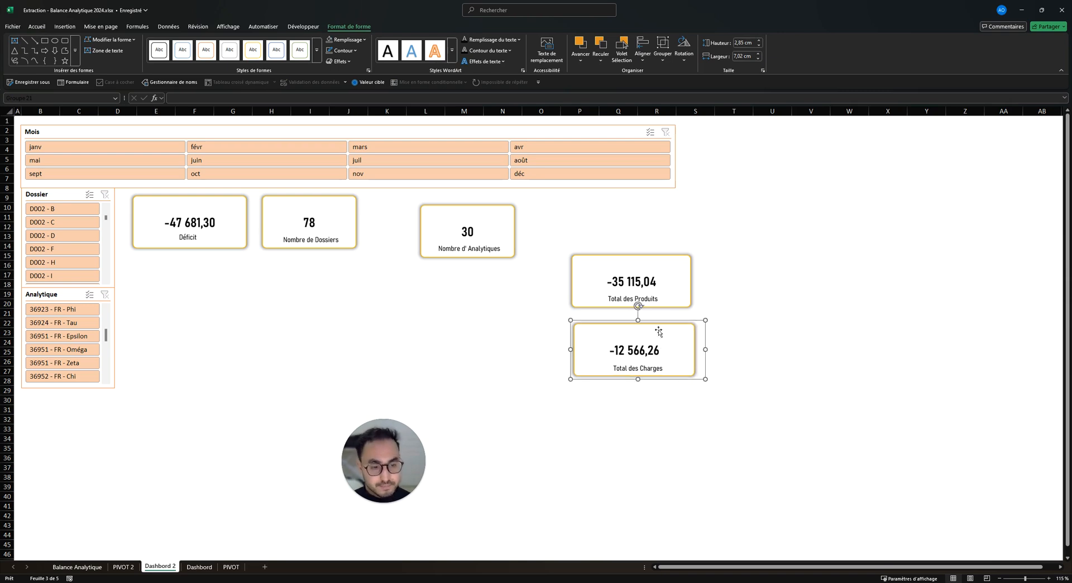
- Set the height of both the Total des Produits and Total des Charges cards to 2,8 cm
shift+click(659, 285)
click(745, 43)
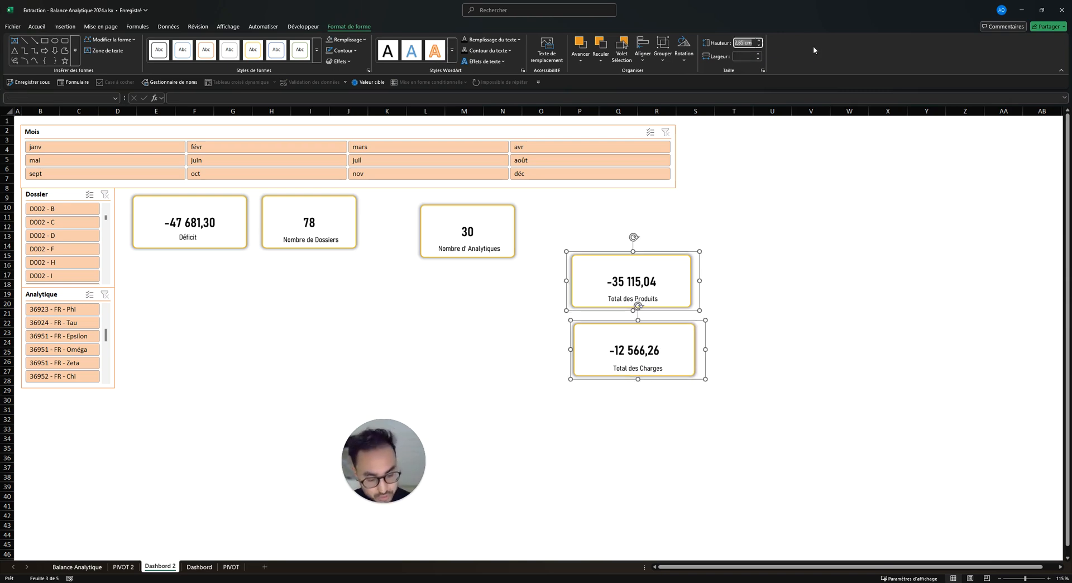
text(2,80)
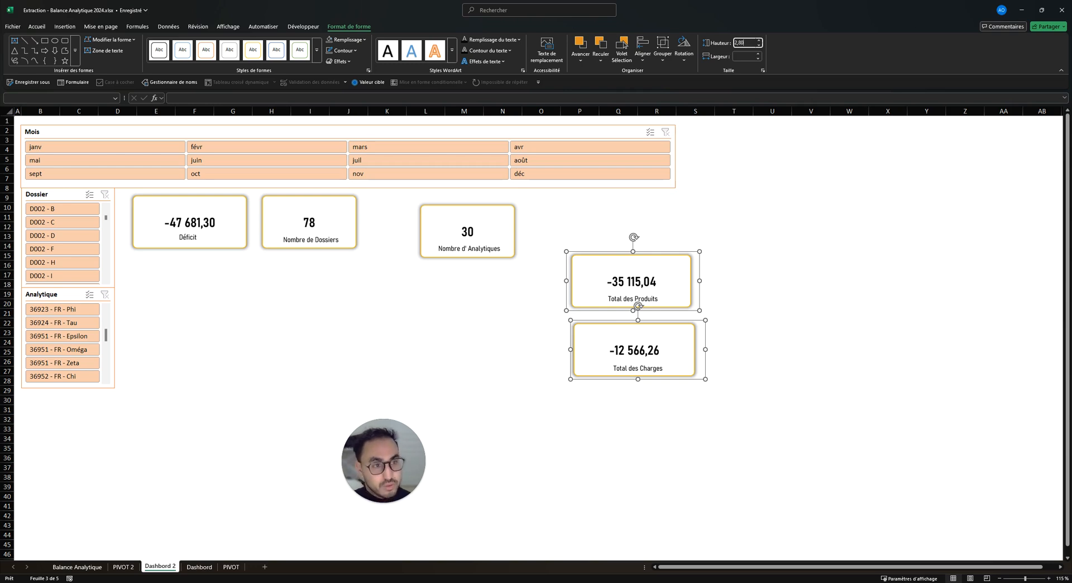
key(Return)
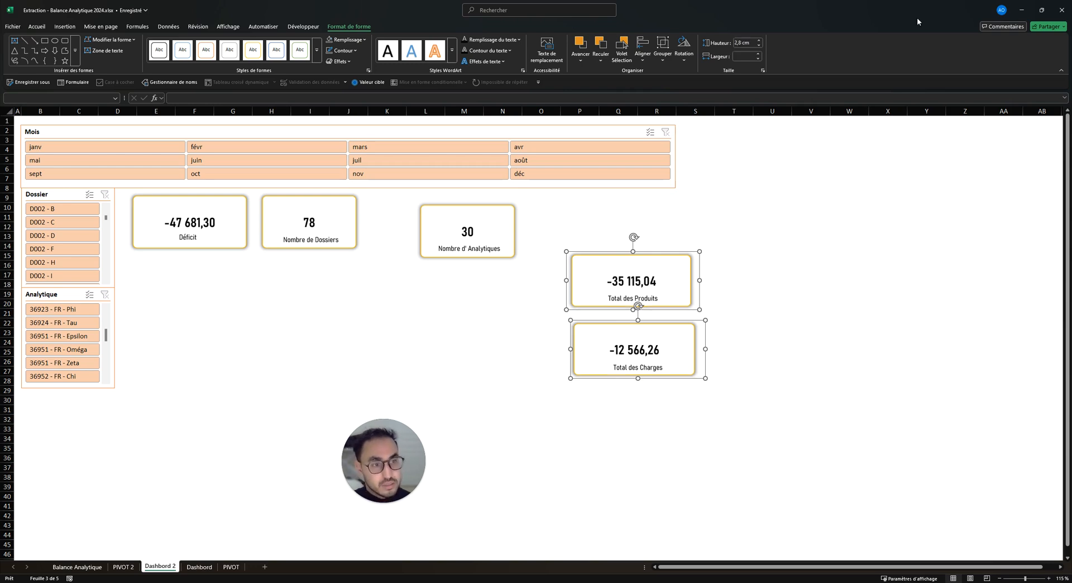
- Set the width of the Total des Produits and Total des Charges cards to 5 cm
click(735, 56)
text(5)
key(Return)
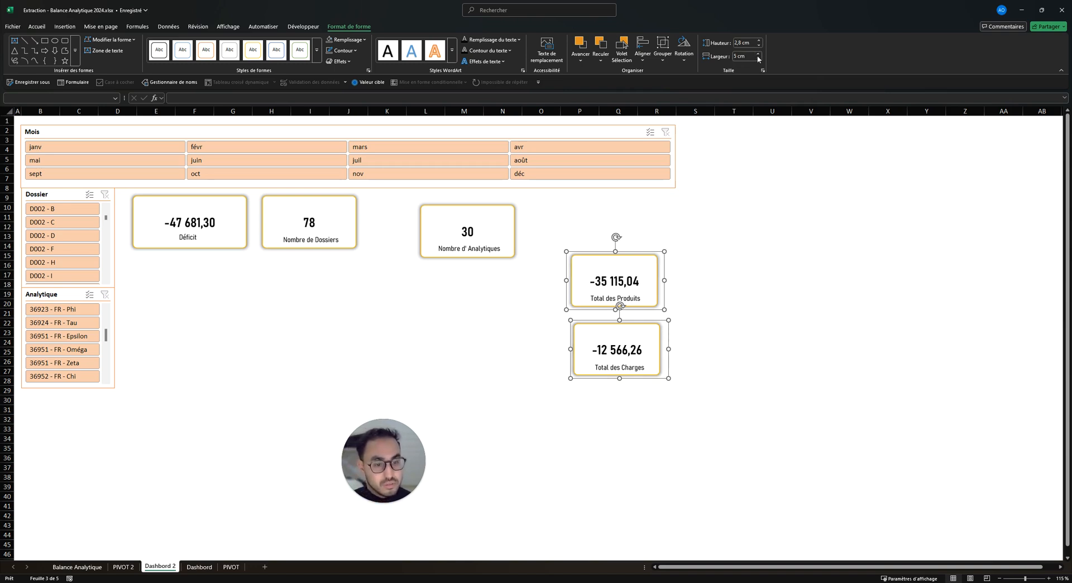
- Set the width of the Total des Produits and Total des Charges cards to 10 cm
click(747, 56)
text(10)
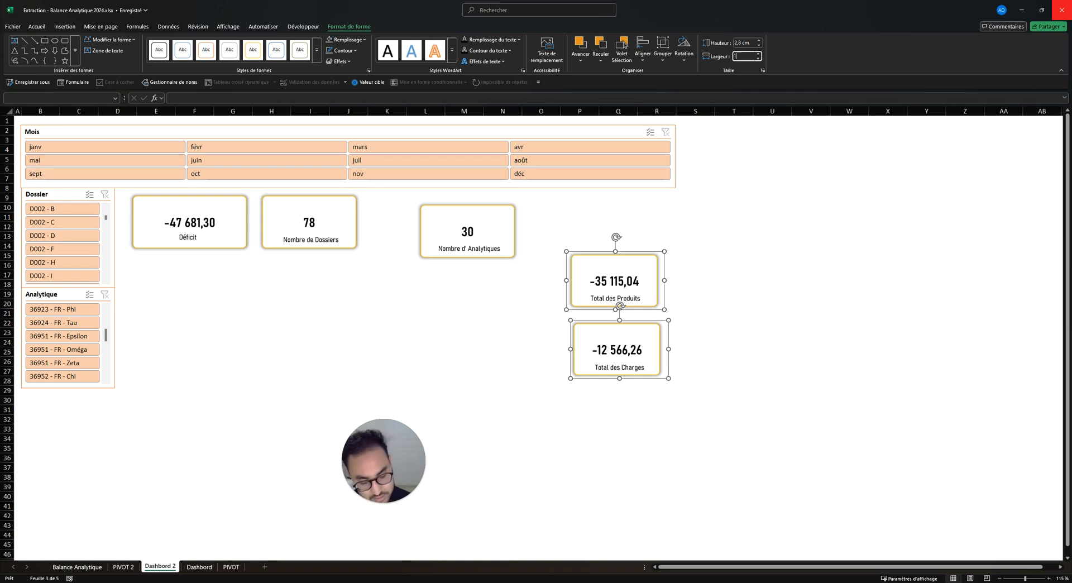
key(Return)
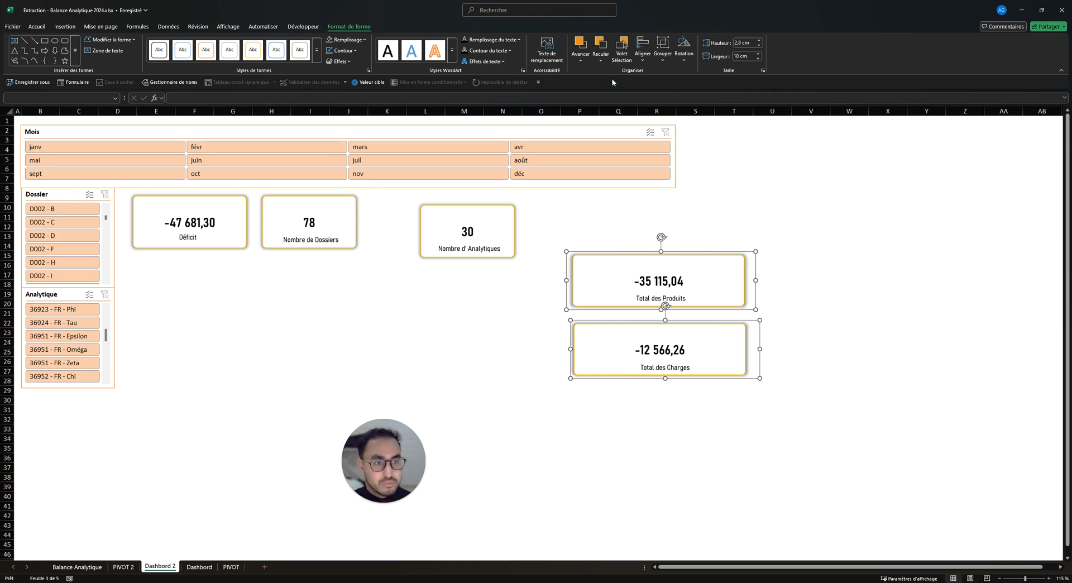
- Set the width of the "Total des Produits" and "Total des Charges" cards to 7,5 cm
click(745, 56)
text(7,5)
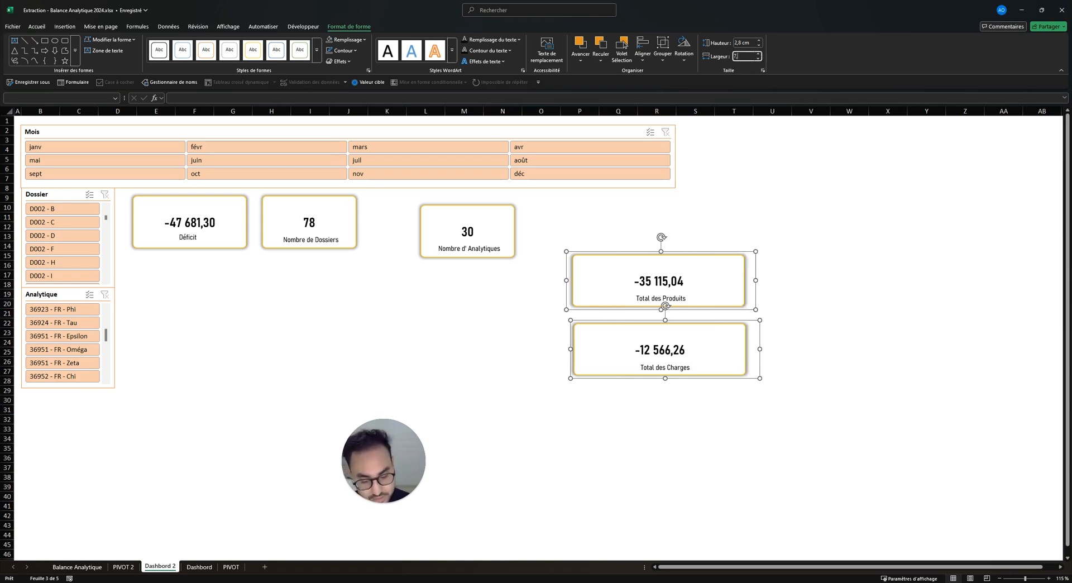
key(Return)
click(735, 279)
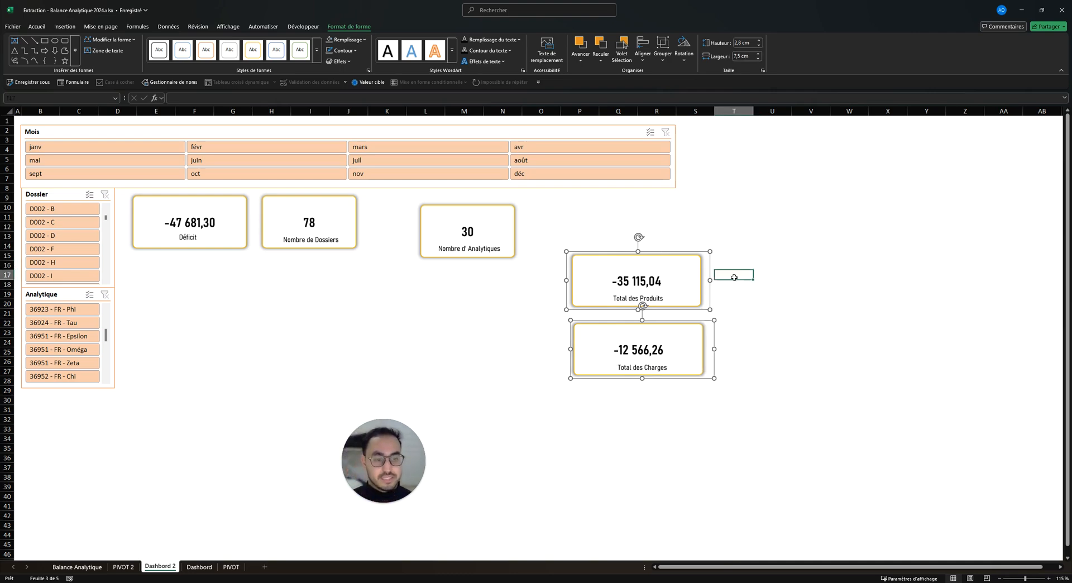
- Move the "Total des Produits" and "Total des Charges" cards farther right, and bring "Nombre d' Analytiques" up beside "Nombre de Dossiers"
click(701, 282)
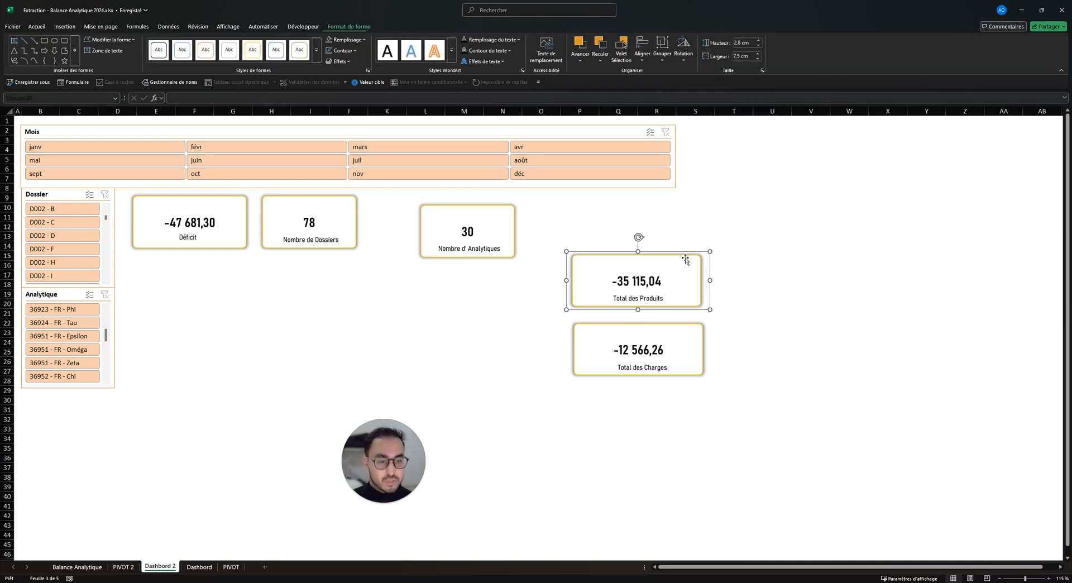
mouse_move(687, 259)
mouse_down()
mouse_move(681, 246)
mouse_move(697, 242)
mouse_up()
drag(683, 329, 706, 327)
click(675, 246)
drag(674, 246, 715, 236)
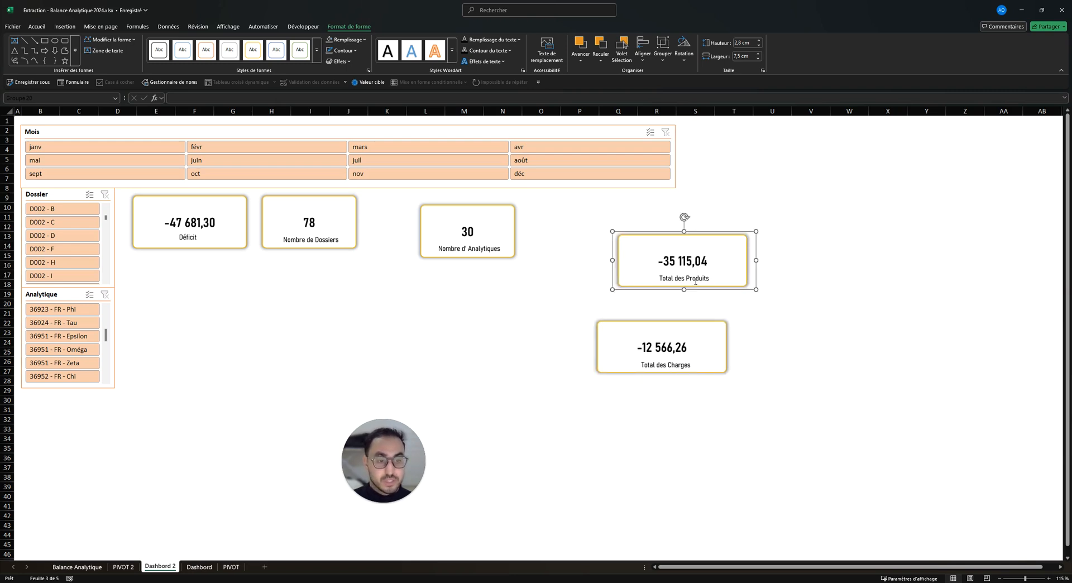
click(684, 336)
drag(684, 336, 756, 322)
click(736, 232)
drag(737, 233, 773, 222)
click(440, 207)
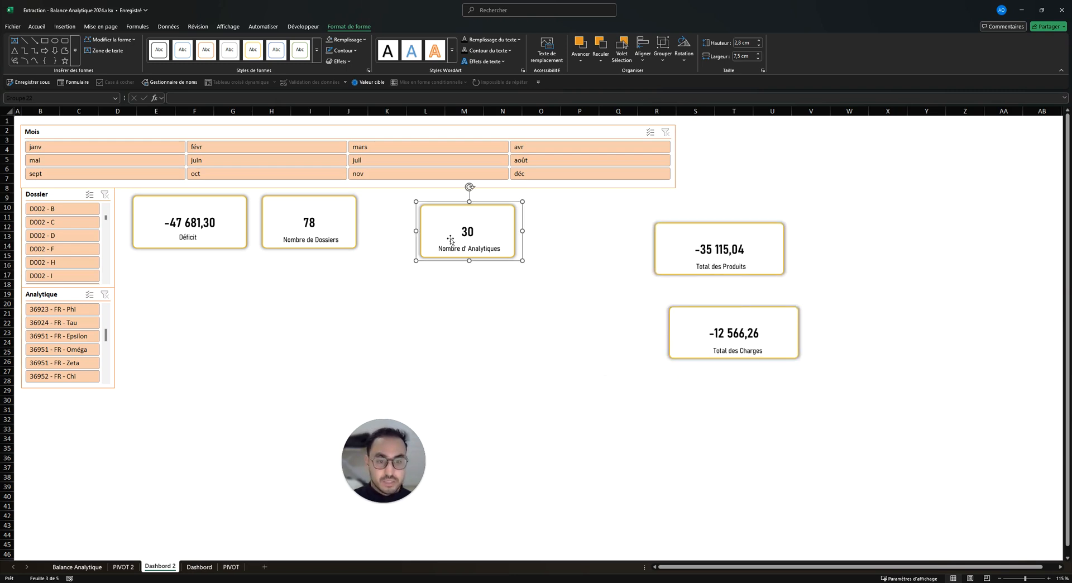
drag(441, 207, 403, 194)
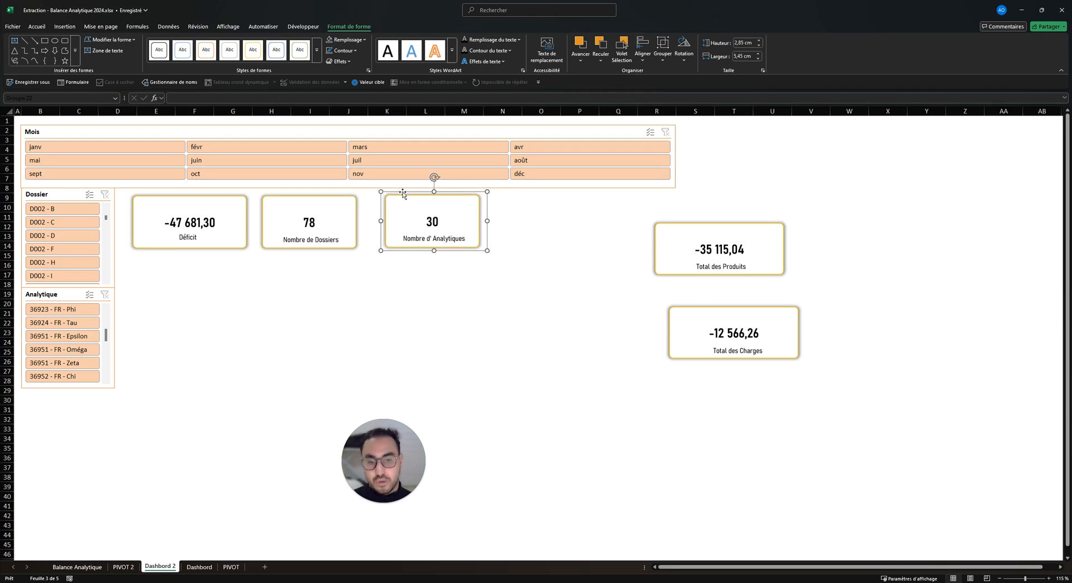
- Resize the "Nombre de Dossiers" and "Nombre d' Analytiques" cards to 2,5 cm high and 5,5 cm wide
ctrl+click(338, 202)
click(744, 42)
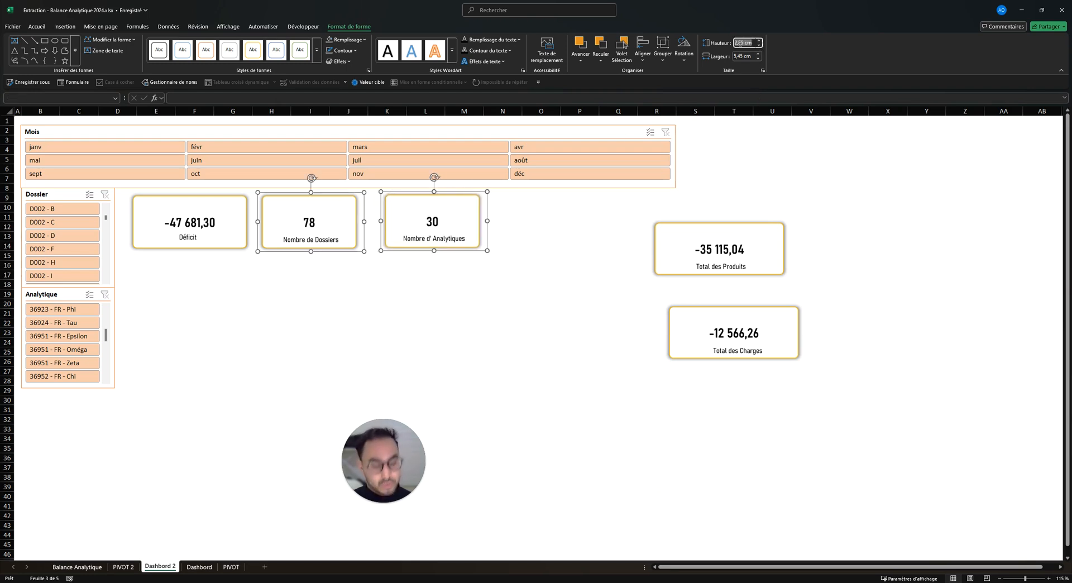
text(3)
key(Return)
click(740, 54)
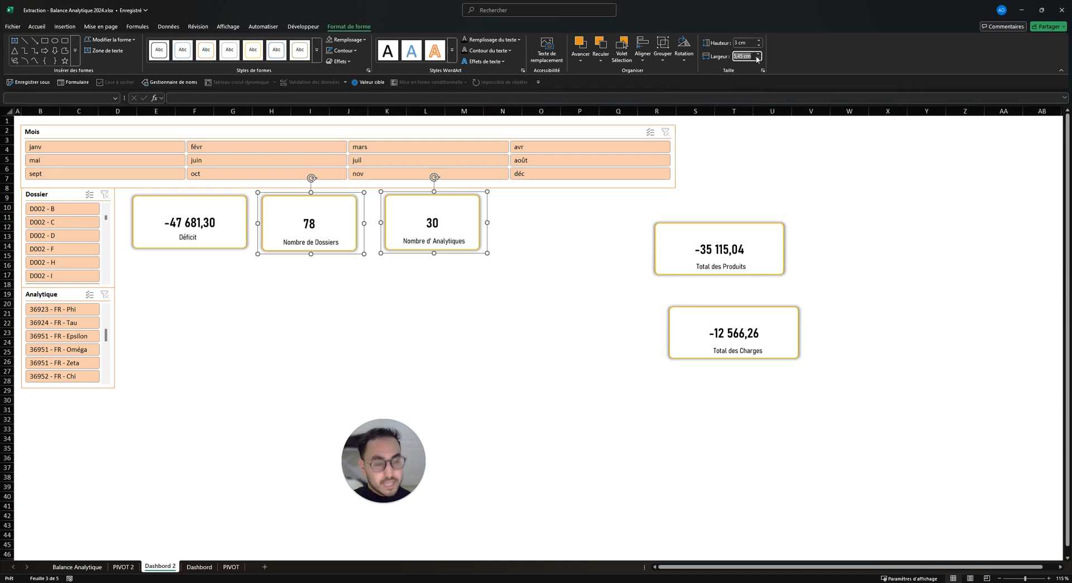
text(5,5)
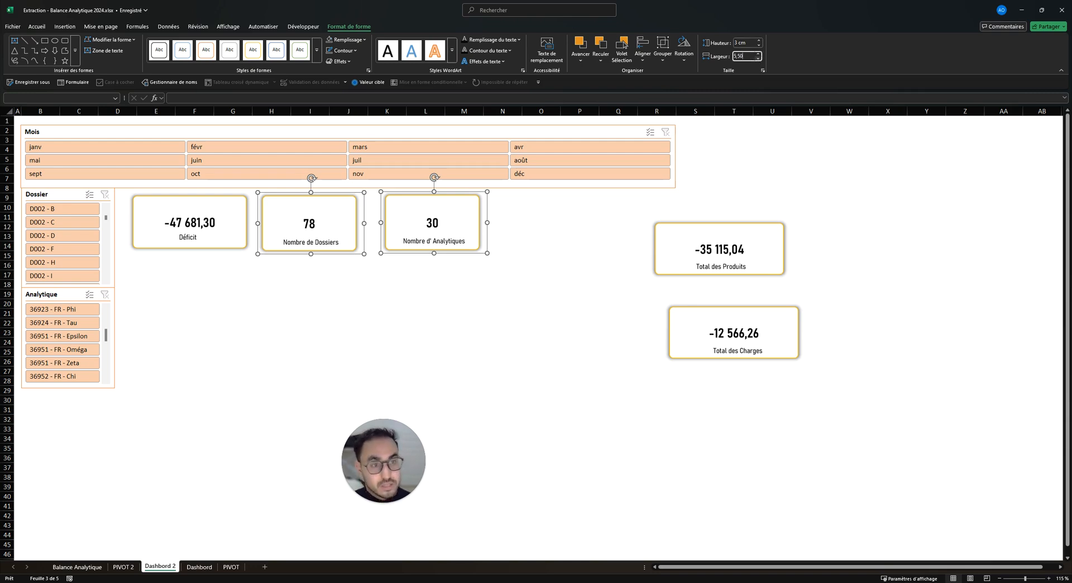
key(Return)
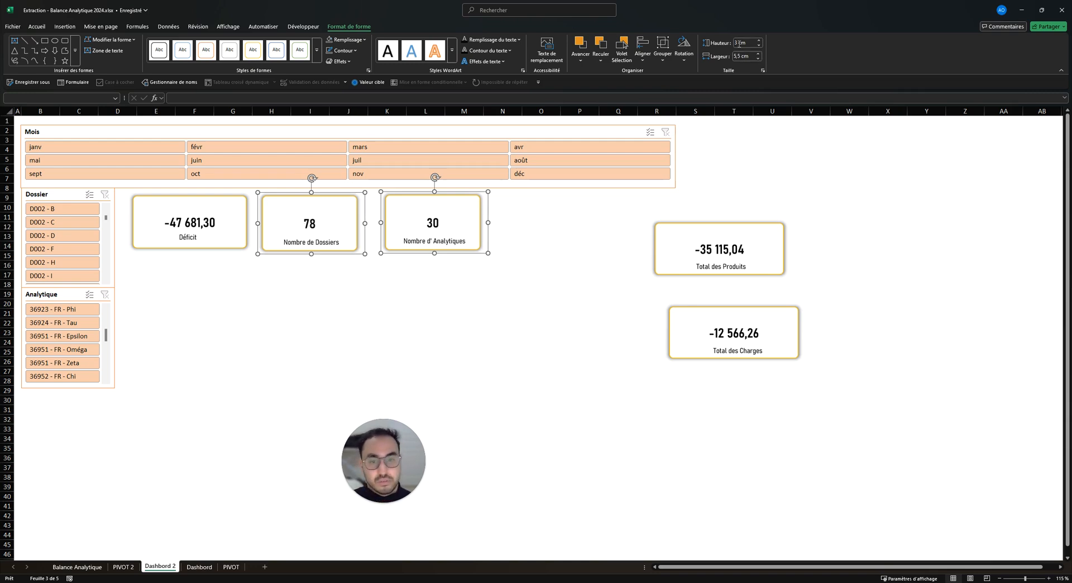
click(740, 43)
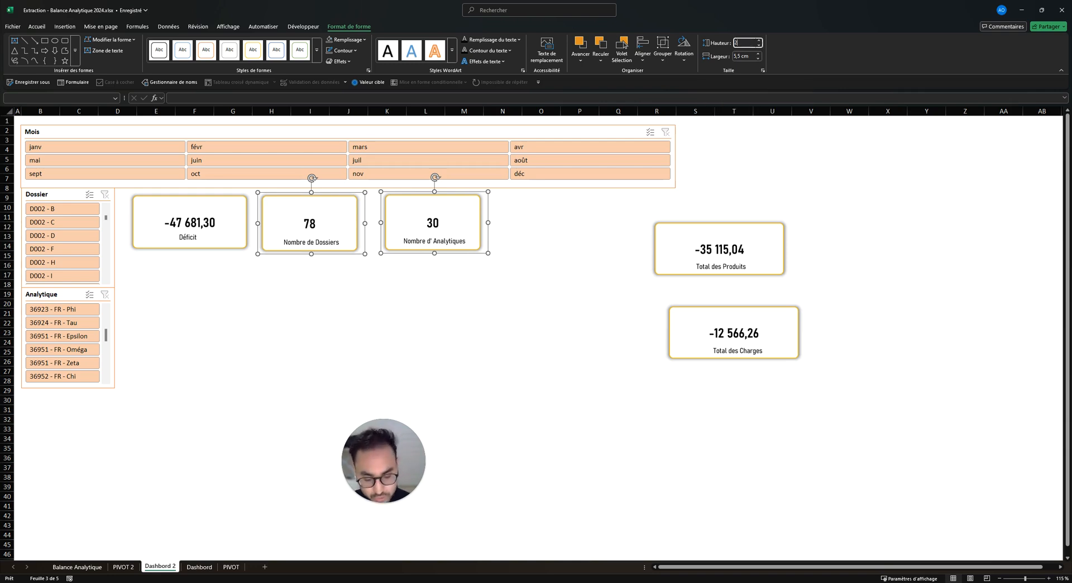
key(Return)
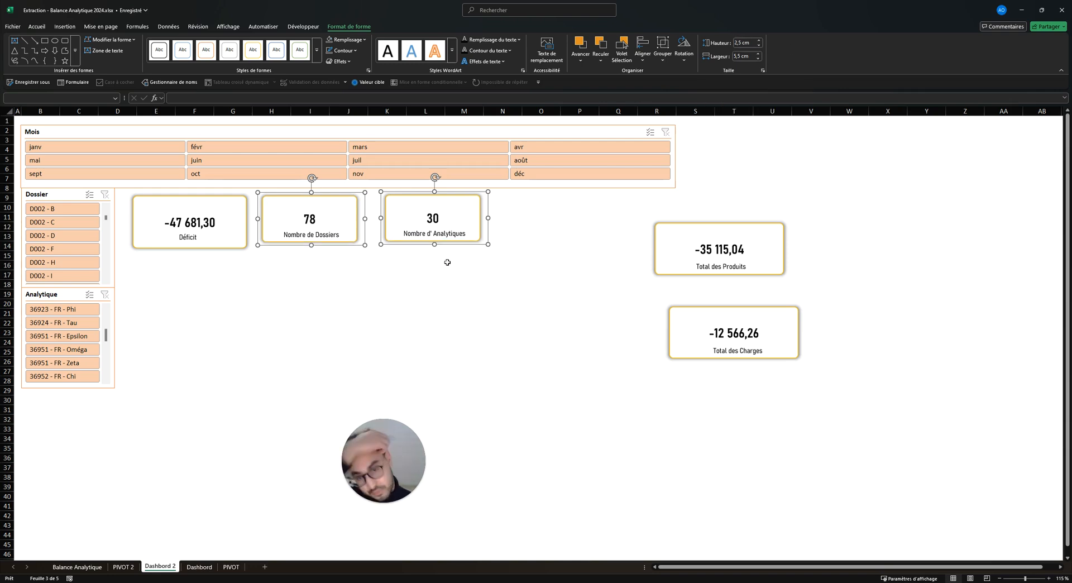
- Resize the "Déficit" card to 2,5 cm high and 7,5 cm wide
click(242, 246)
click(743, 42)
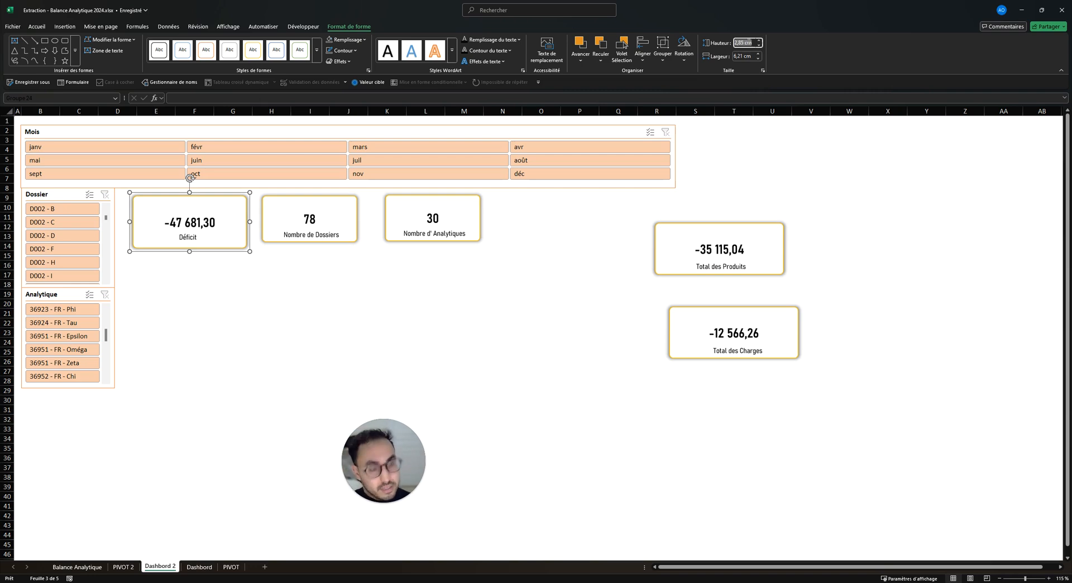
text(2,5)
key(Return)
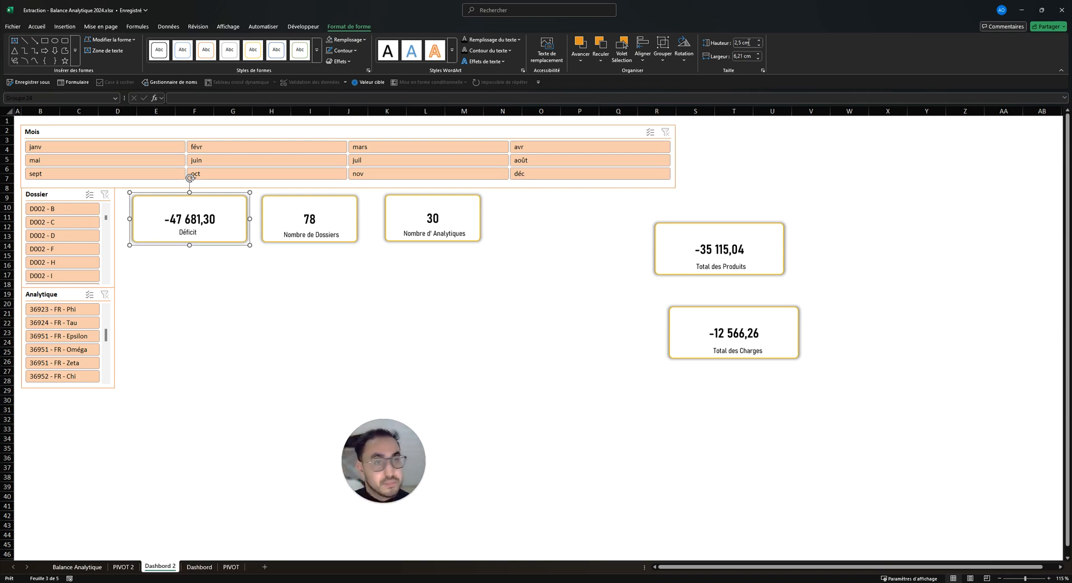
click(731, 235)
click(239, 226)
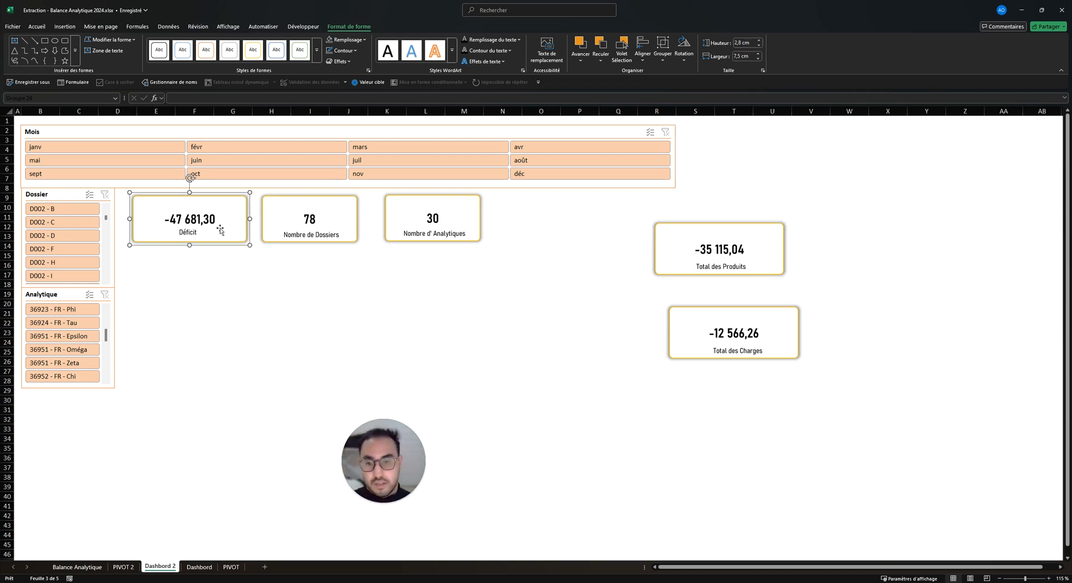
click(736, 56)
text(7,5)
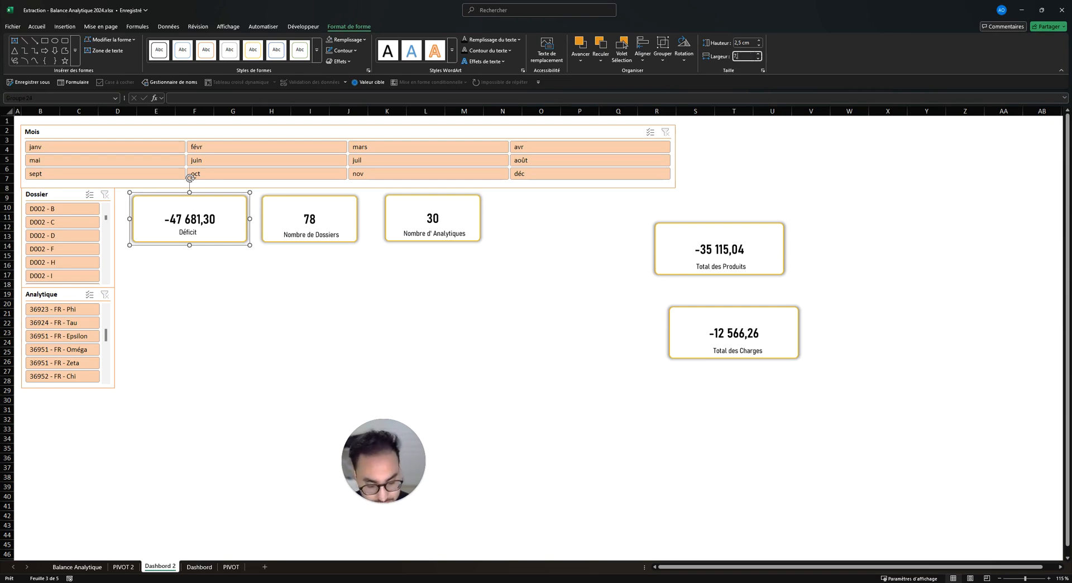
key(Return)
- Space out the "Nombre de Dossiers" and "Nombre d' Analytiques" cards and shift the "Total des Produits" and "Total des Charges" cards right
click(310, 232)
drag(433, 226, 442, 224)
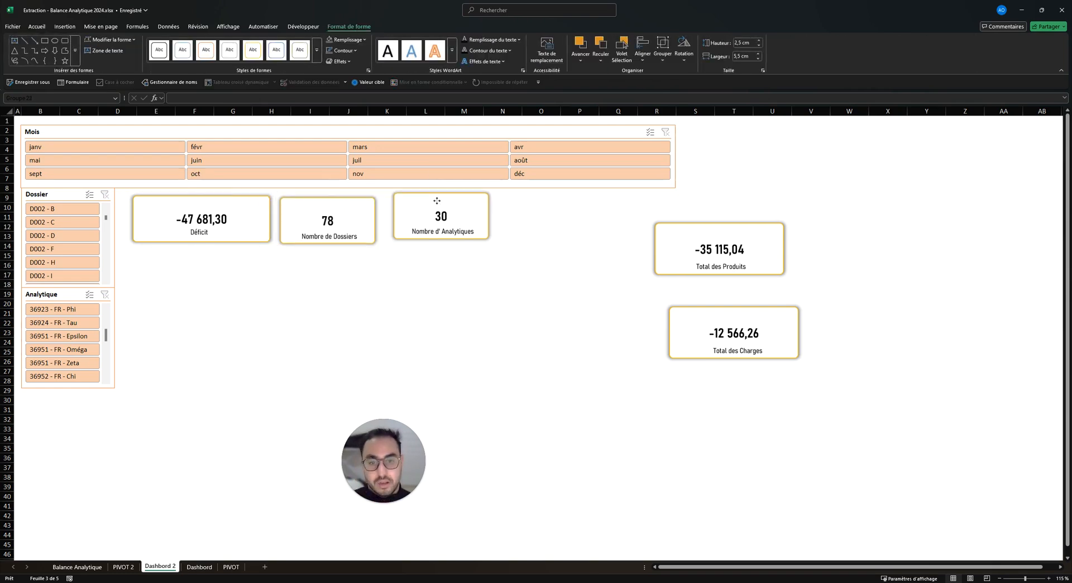
drag(313, 232, 338, 231)
drag(718, 225, 760, 216)
drag(733, 334, 755, 338)
click(464, 303)
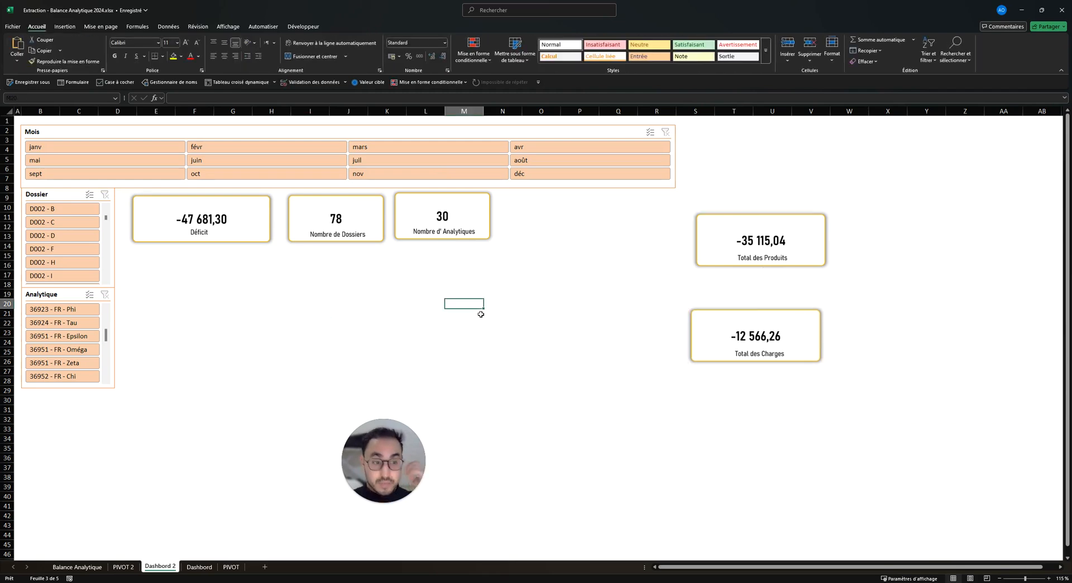
- Compare the card layout of the Dashbord sheet with that of Dashbord 2
click(199, 567)
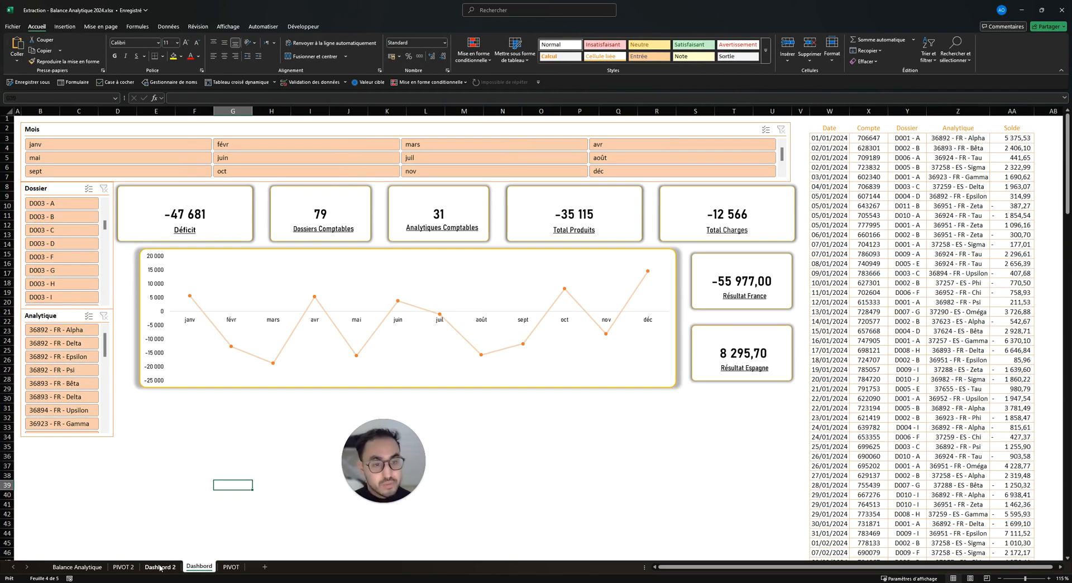
click(160, 567)
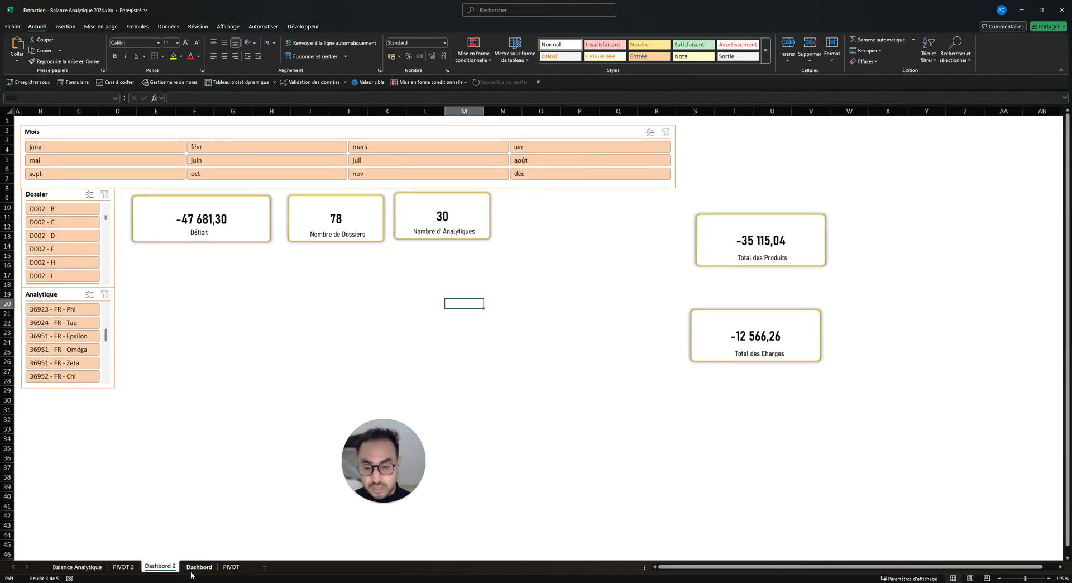
click(196, 568)
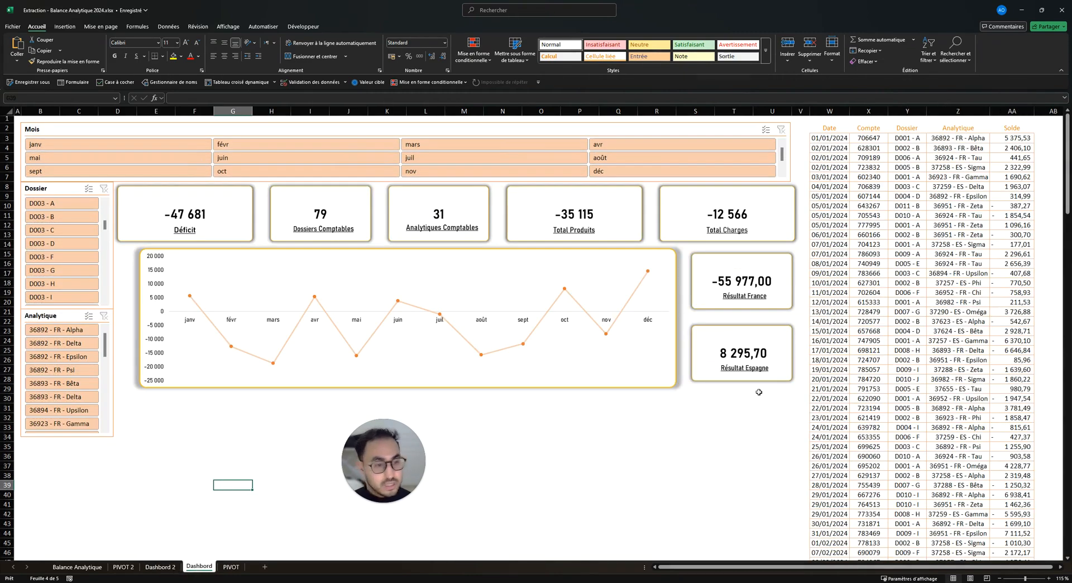
click(161, 567)
- Duplicate the "Total des Charges" card, keeping two copies stacked to its left and deleting the extra one
click(732, 331)
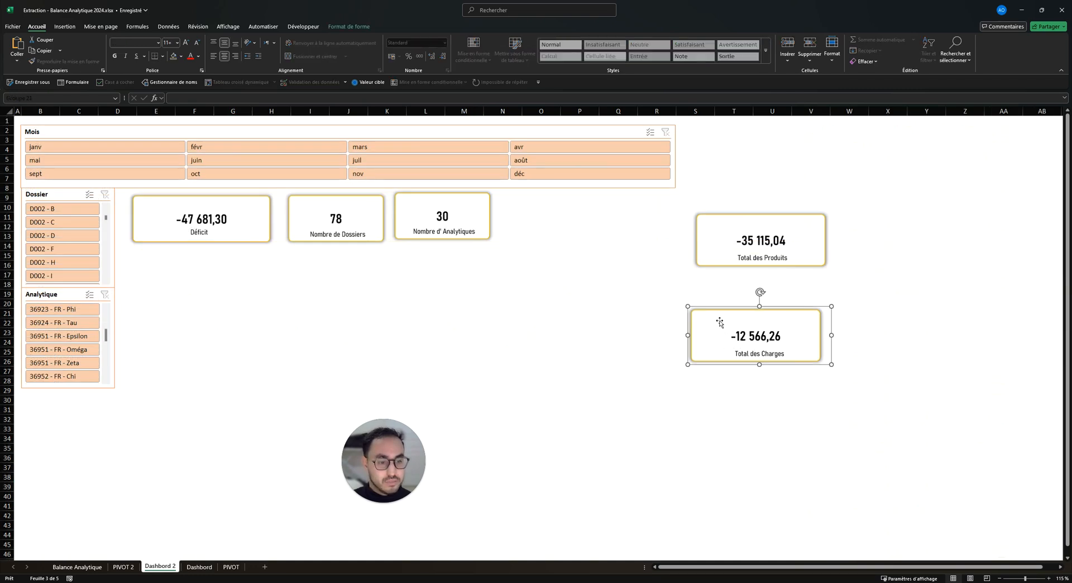
drag(720, 322, 752, 408)
ctrl+click(732, 331)
click(750, 398)
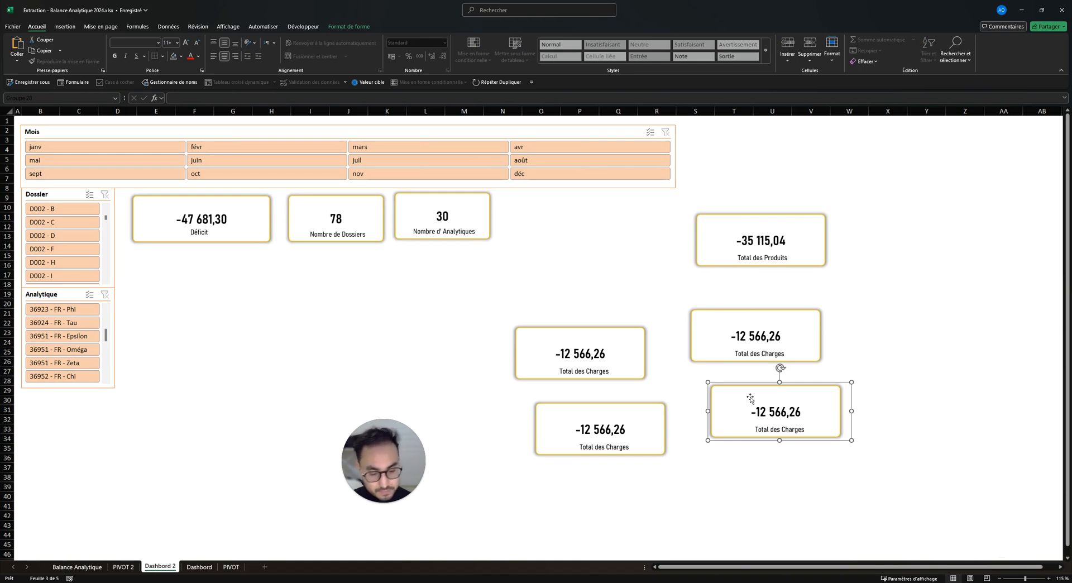
key(Delete)
drag(643, 408, 622, 406)
- Link the value of the upper duplicated card to the FR result in cell AG5 of the PIVOT 2 sheet
click(591, 350)
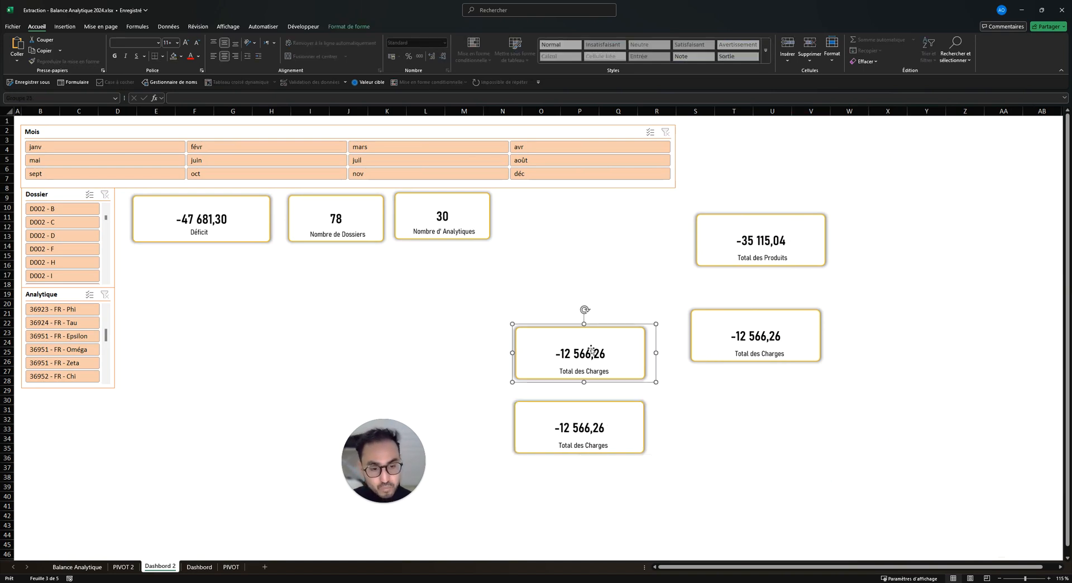
click(231, 101)
key(BackSpace)
key(BackSpace)
key(BackSpace)
key(BackSpace)
key(BackSpace)
key(BackSpace)
key(BackSpace)
key(BackSpace)
key(BackSpace)
key(BackSpace)
key(BackSpace)
key(BackSpace)
key(BackSpace)
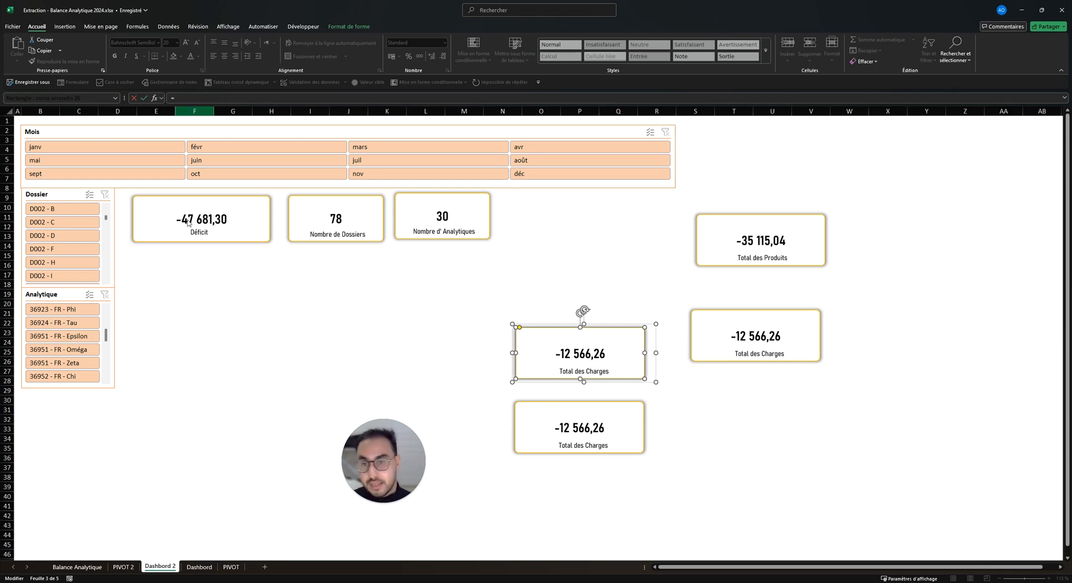
click(123, 567)
click(858, 151)
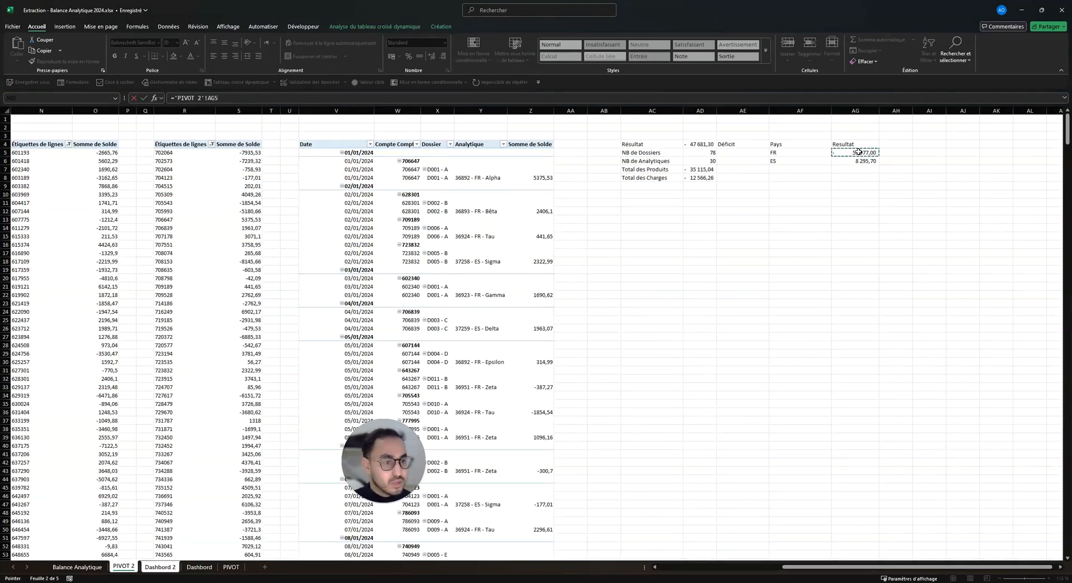
key(Return)
- Link the value of the lower duplicated card to the ES result in cell AG6 of the PIVOT 2 sheet
click(580, 427)
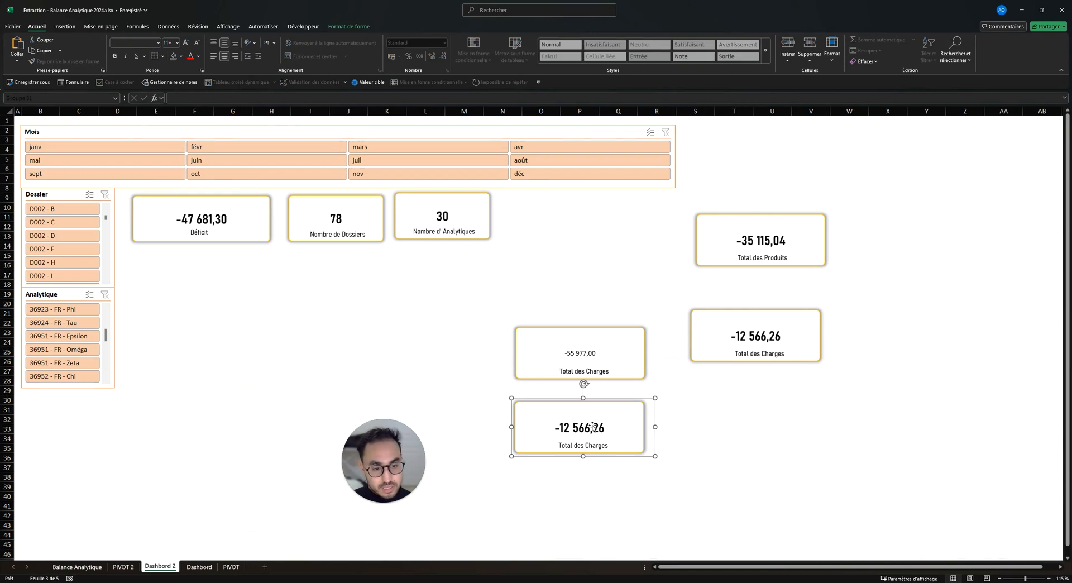
drag(218, 98, 179, 100)
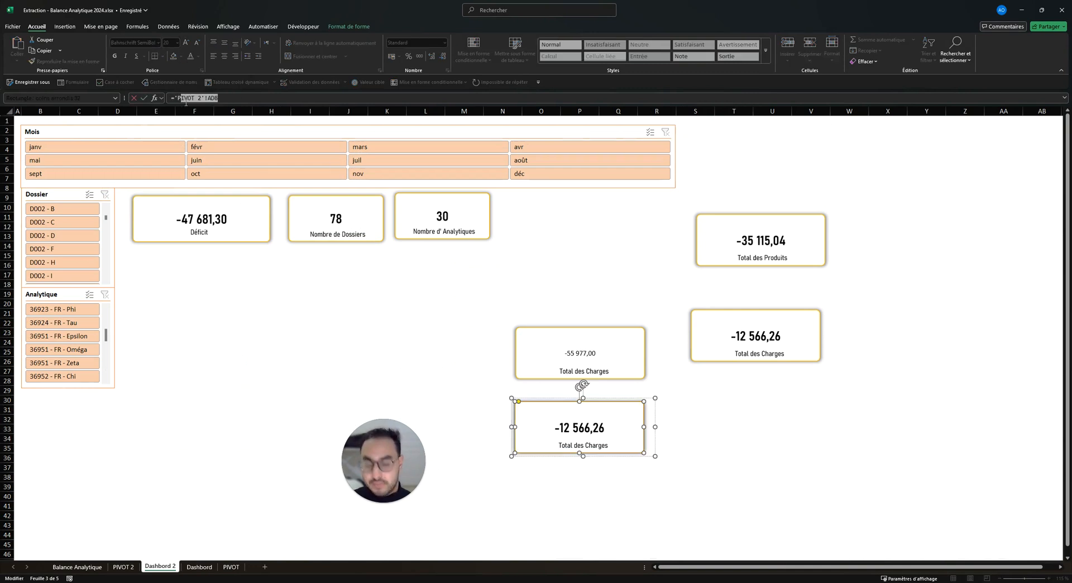
key(BackSpace)
key(BackSpace)
click(124, 567)
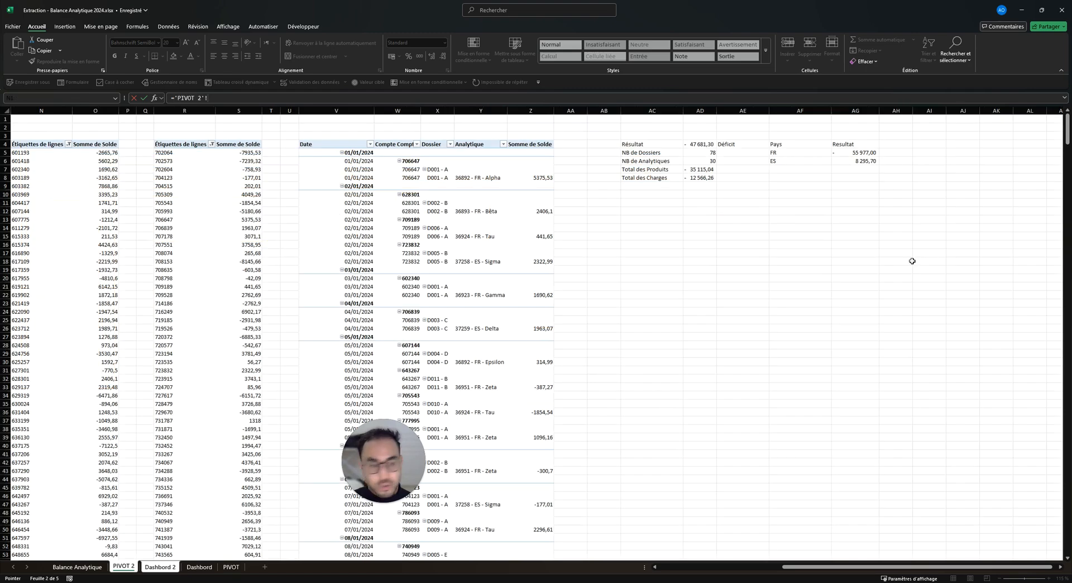
click(864, 161)
key(Return)
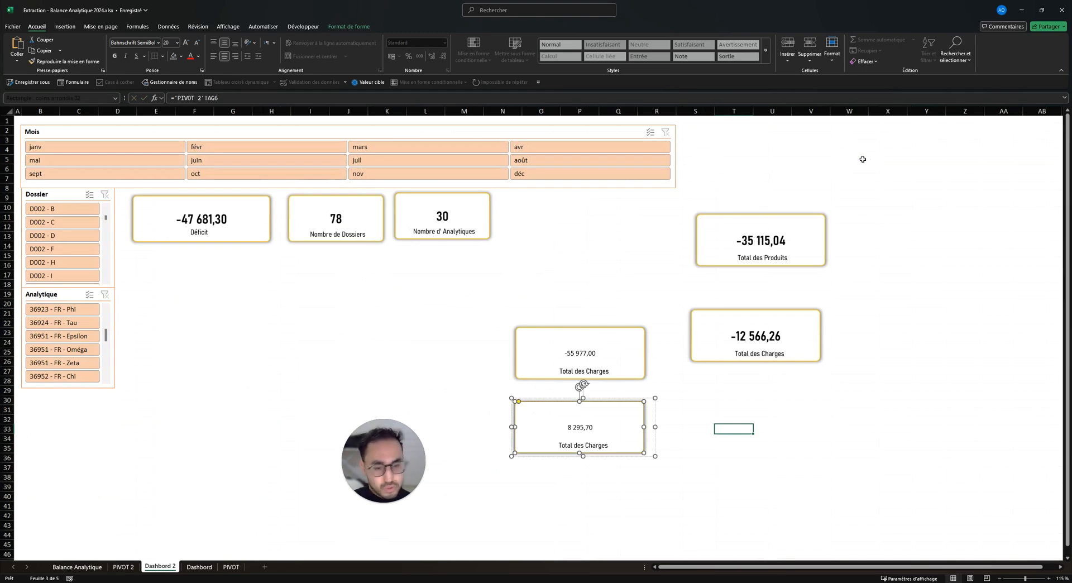
- Copy the formatting of the "Déficit" value box onto the two duplicated cards
click(613, 346)
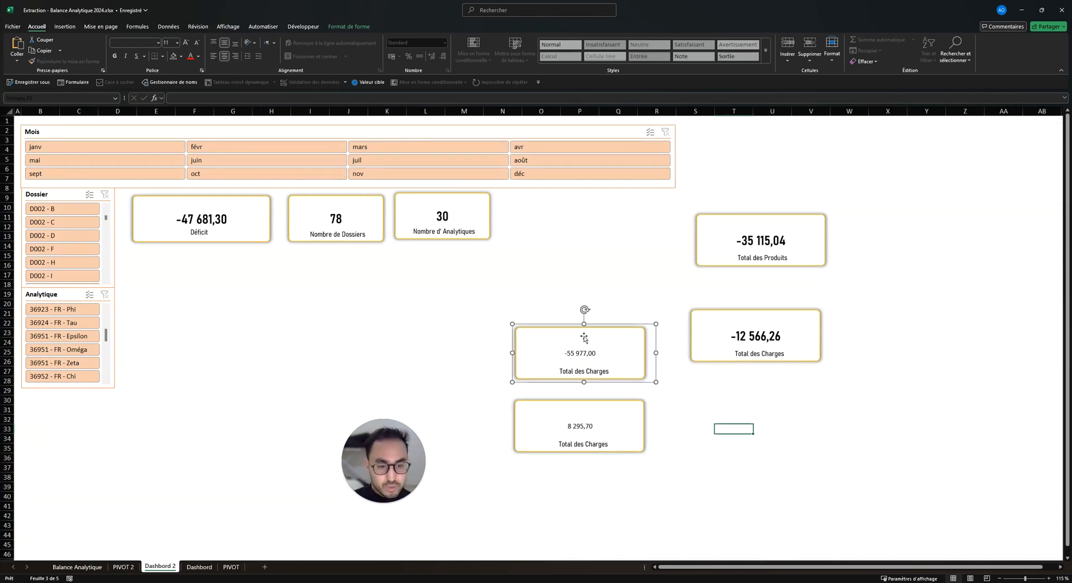
click(625, 442)
click(771, 447)
click(581, 357)
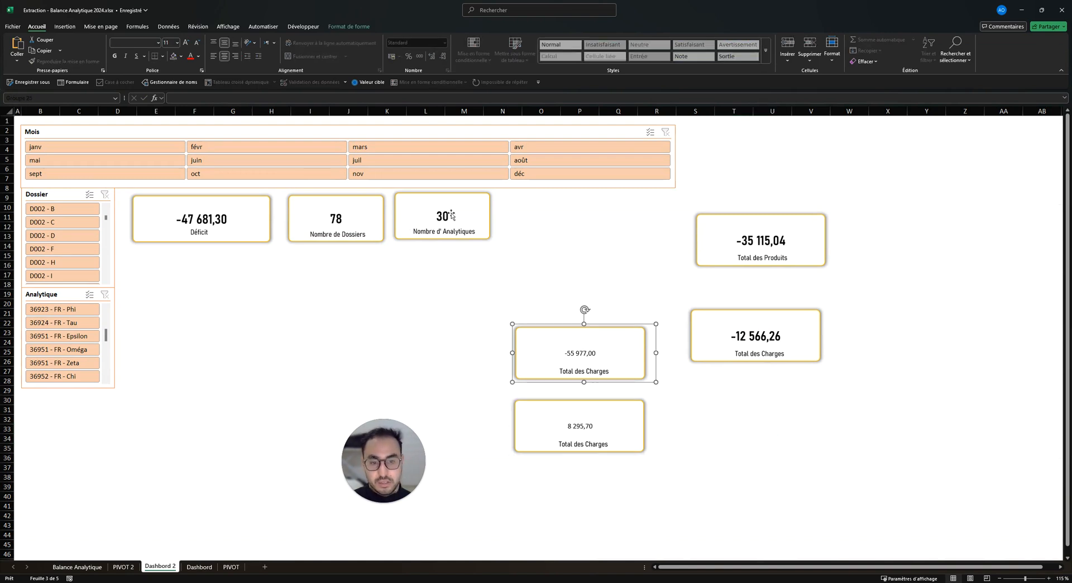
click(450, 217)
click(184, 211)
click(214, 196)
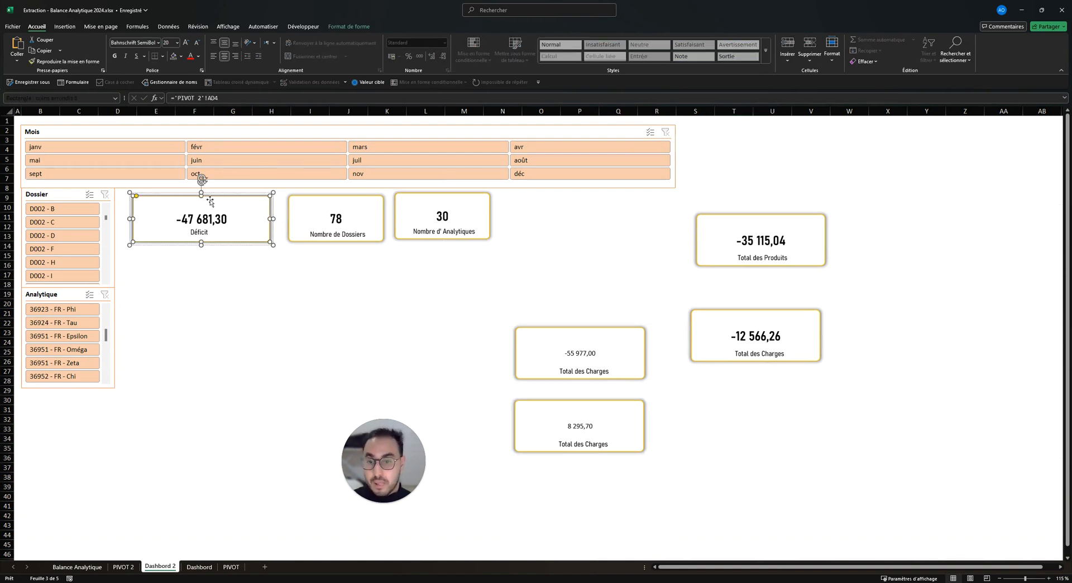
click(78, 62)
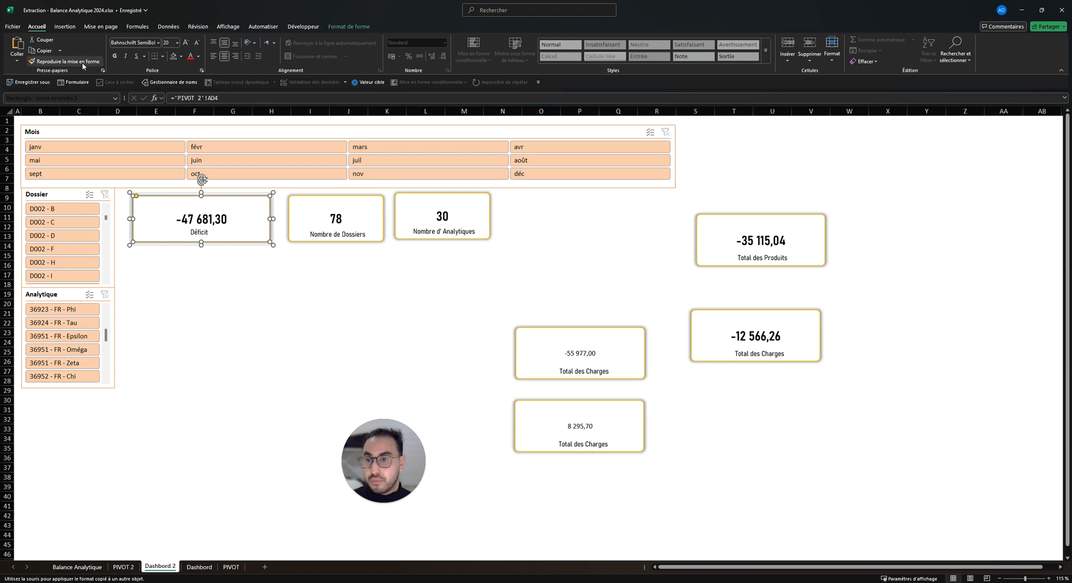
click(595, 351)
click(605, 421)
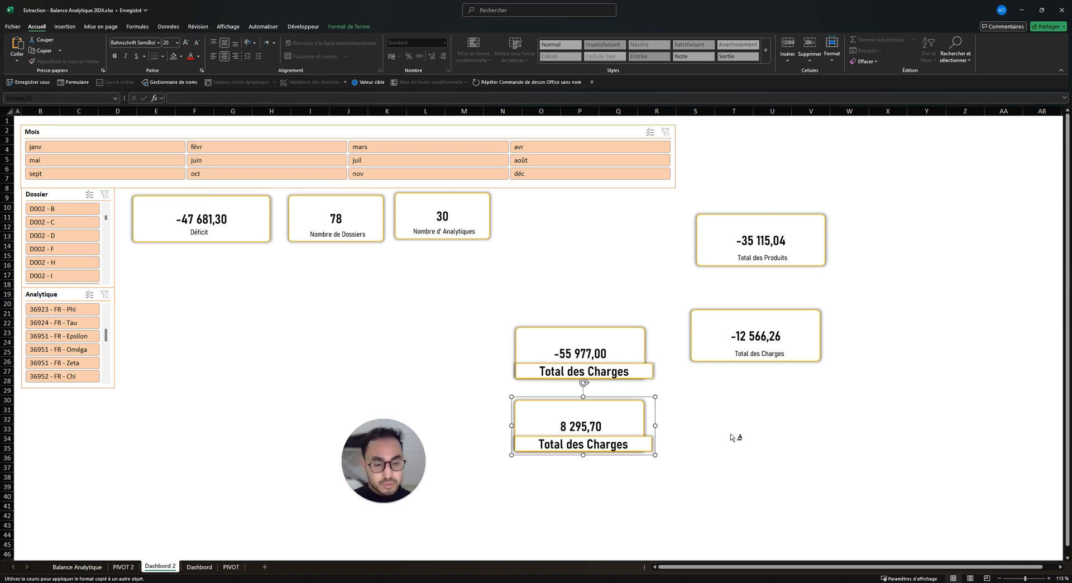
- Set the "Total des Charges" label on the upper duplicated card to Bahnschrift SemiLight at size 12
click(642, 387)
double_click(609, 372)
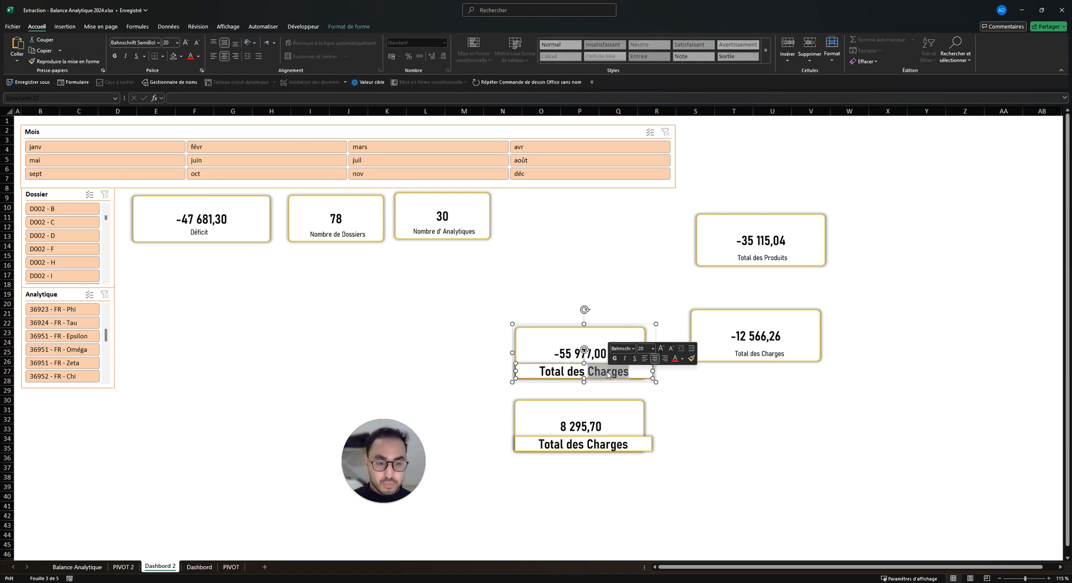
triple_click(608, 373)
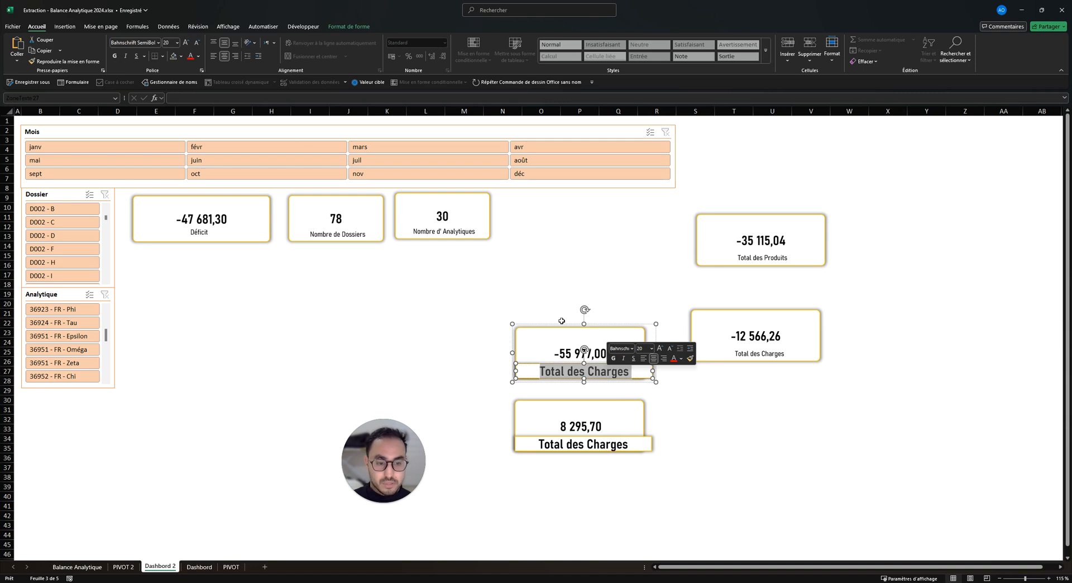
click(158, 43)
click(168, 109)
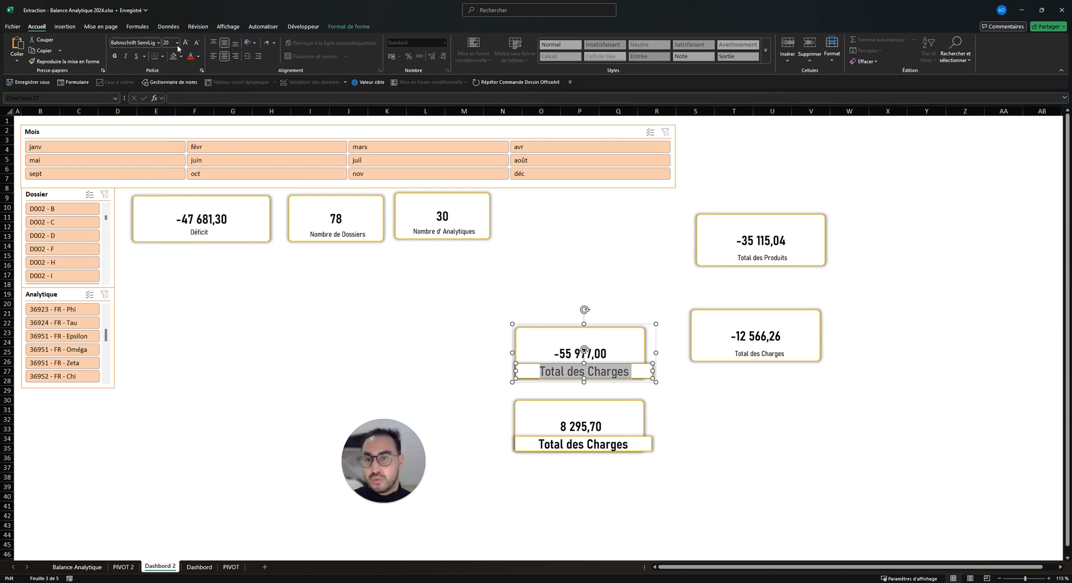
click(170, 43)
key(Return)
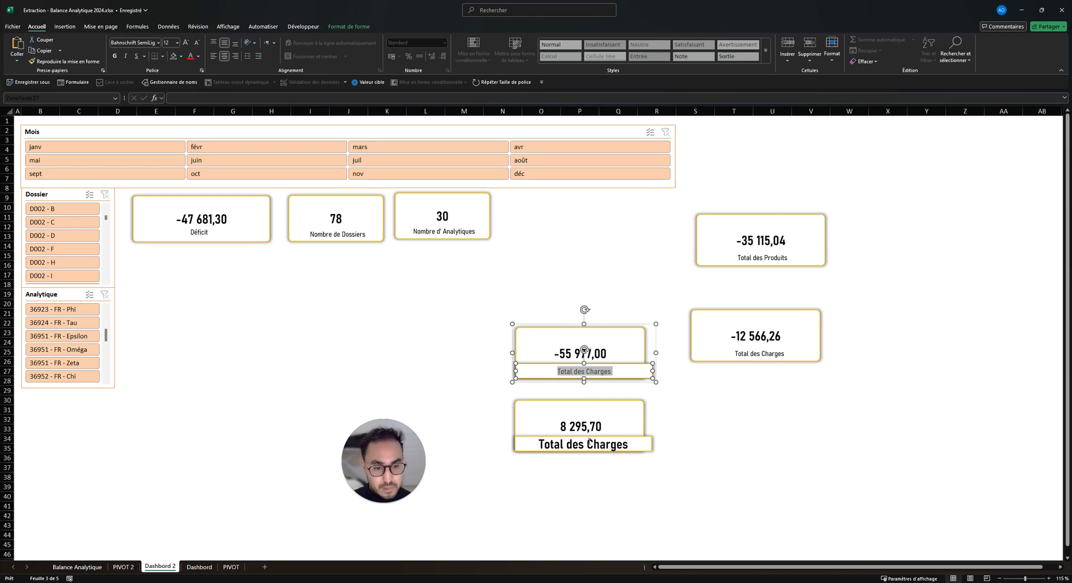
- Delete the "Total des Charges" labels from both duplicated cards, keeping their value boxes
triple_click(590, 445)
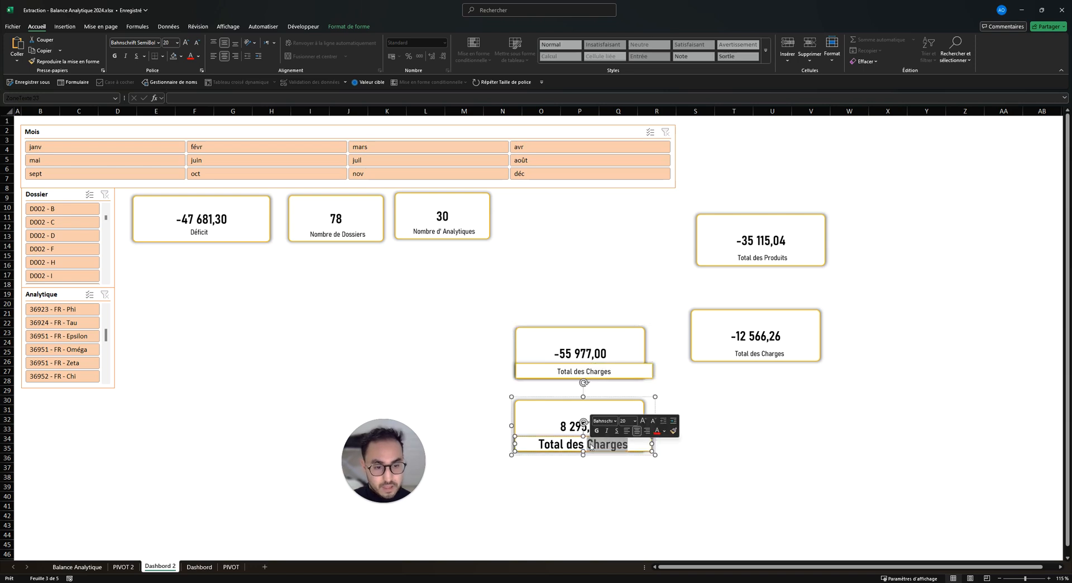
click(612, 371)
click(611, 371)
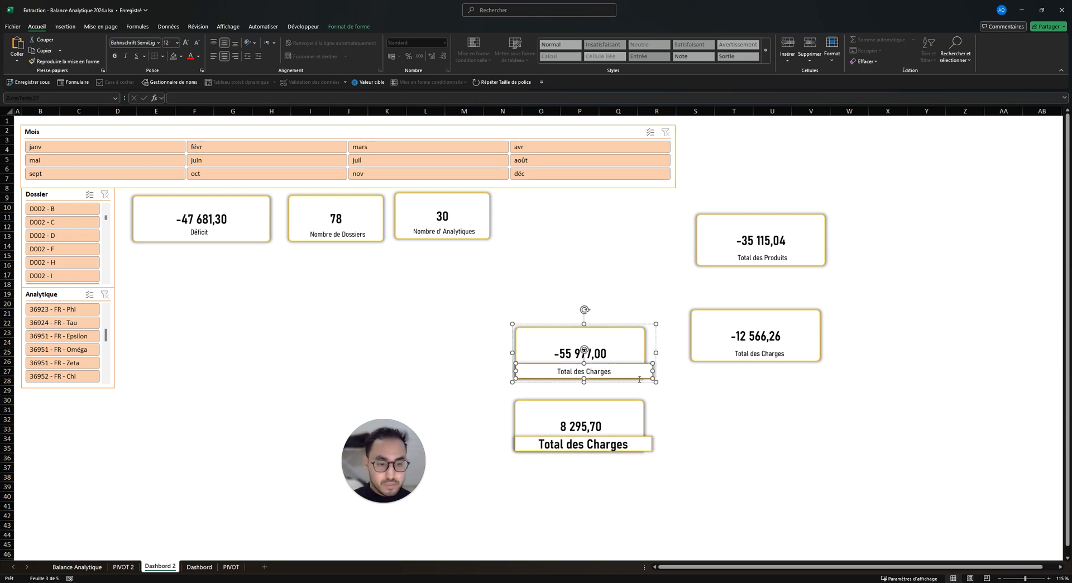
click(748, 397)
click(624, 364)
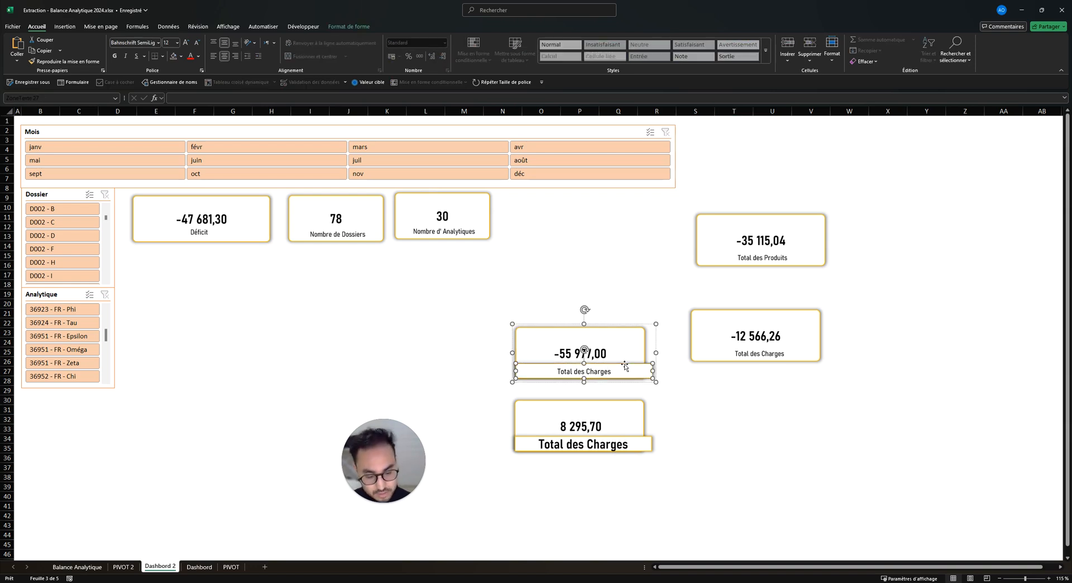
key(Escape)
click(623, 439)
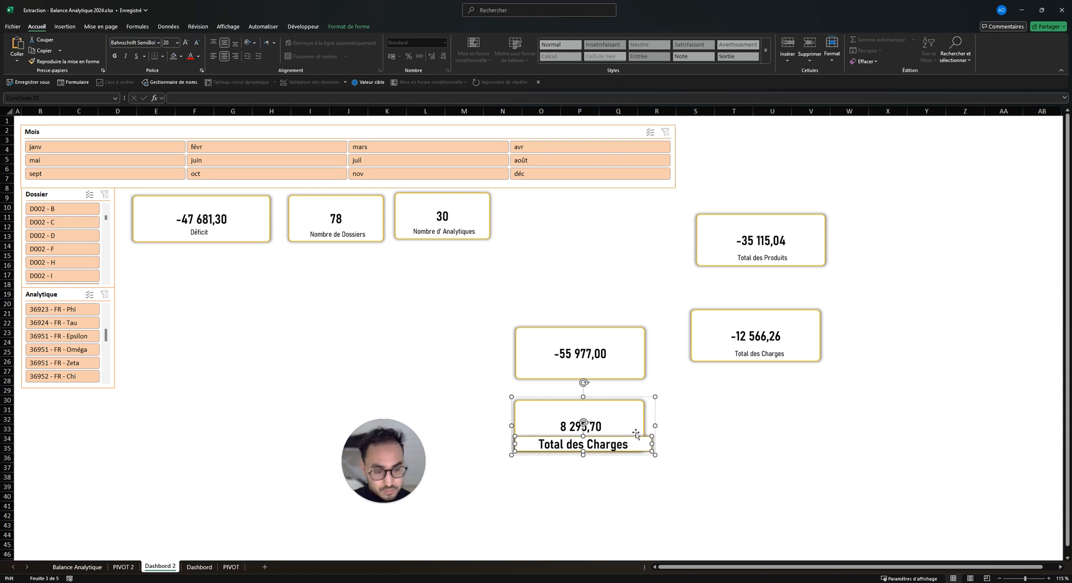
key(Delete)
- Copy the label of the original "Total des Charges" card onto both duplicated cards and place the lower copy beneath its value
click(810, 428)
click(780, 347)
click(780, 347)
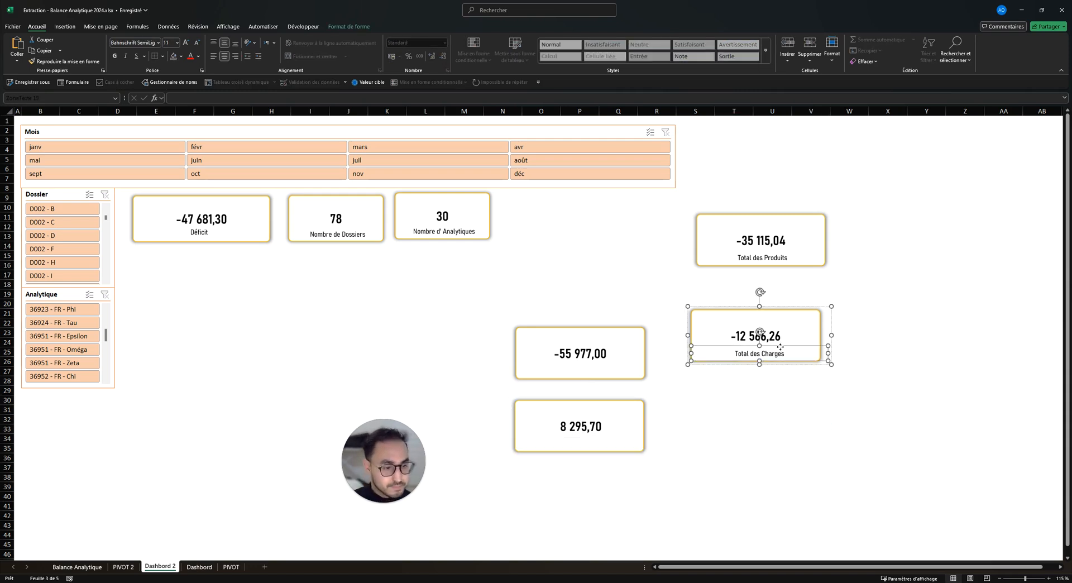
key(ctrl+v)
key(ctrl+v)
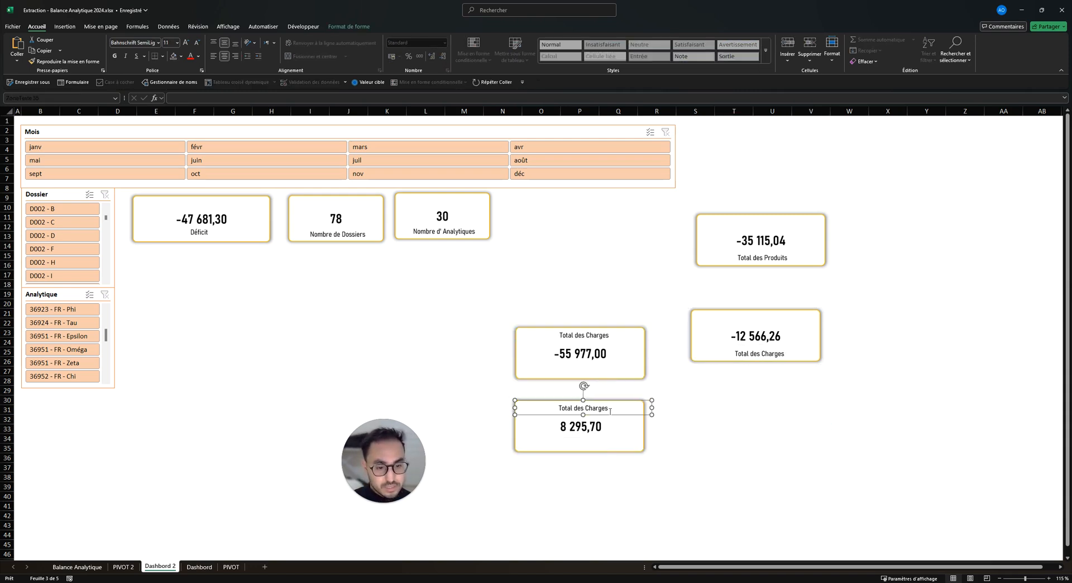
drag(610, 415, 608, 448)
- Replace the label text of the lower duplicated card with "Résultat Espagne"
double_click(600, 442)
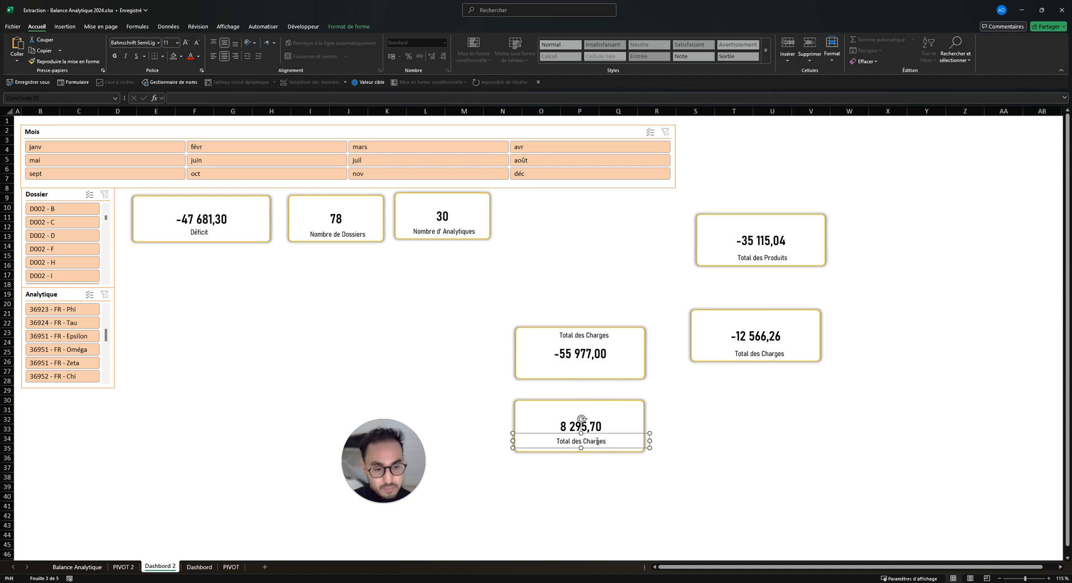
key(BackSpace)
key(BackSpace)
key(BackSpace)
key(BackSpace)
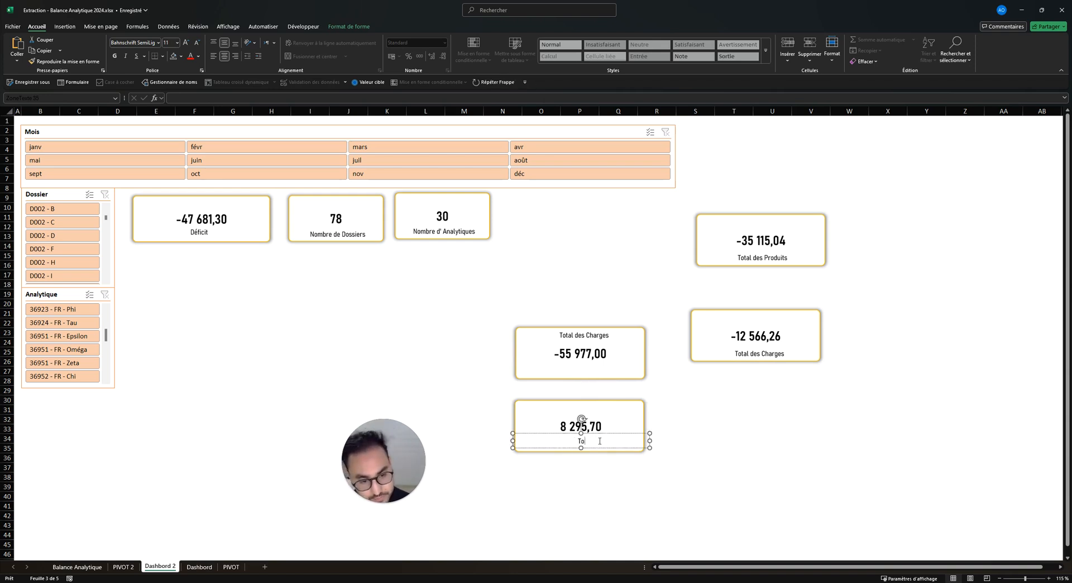
key(BackSpace)
key(BackSpace)
text(Résultat Espagne)
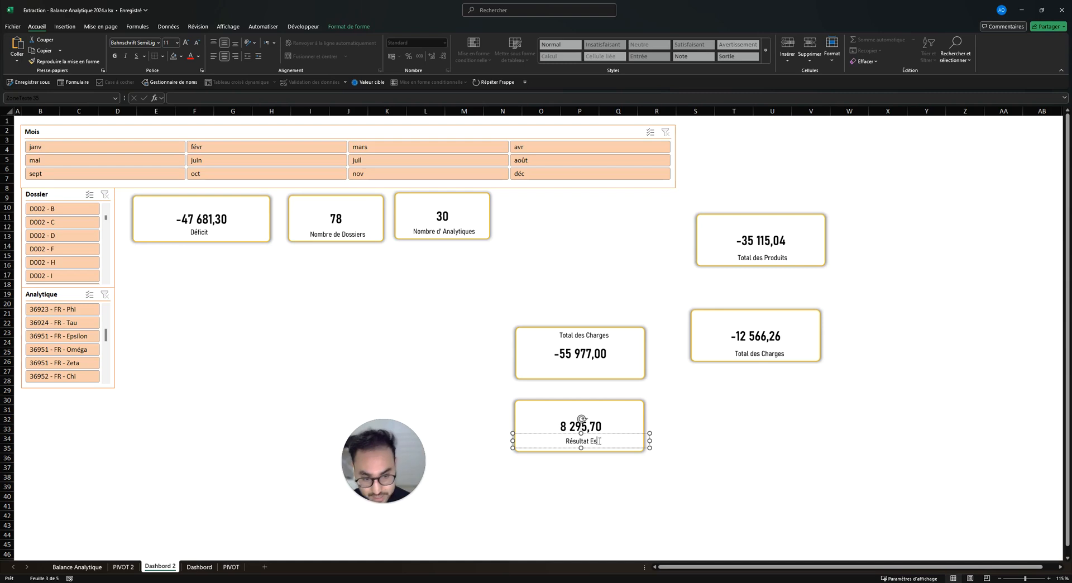
- Replace the label text of the upper duplicated card with "Résultat France" and place it beneath the value
click(581, 331)
triple_click(581, 331)
text(R)
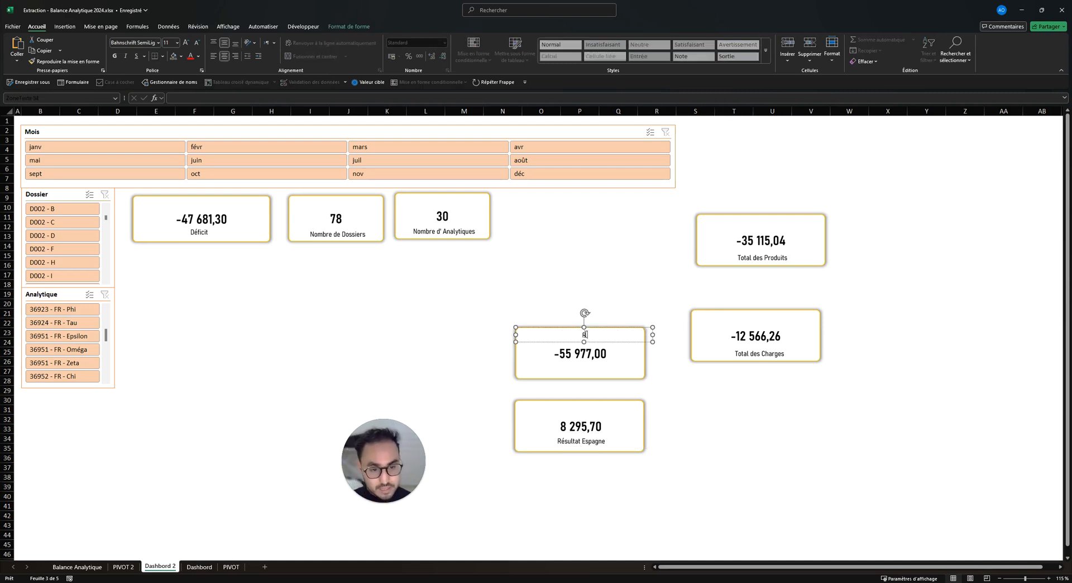
text(ésultat France)
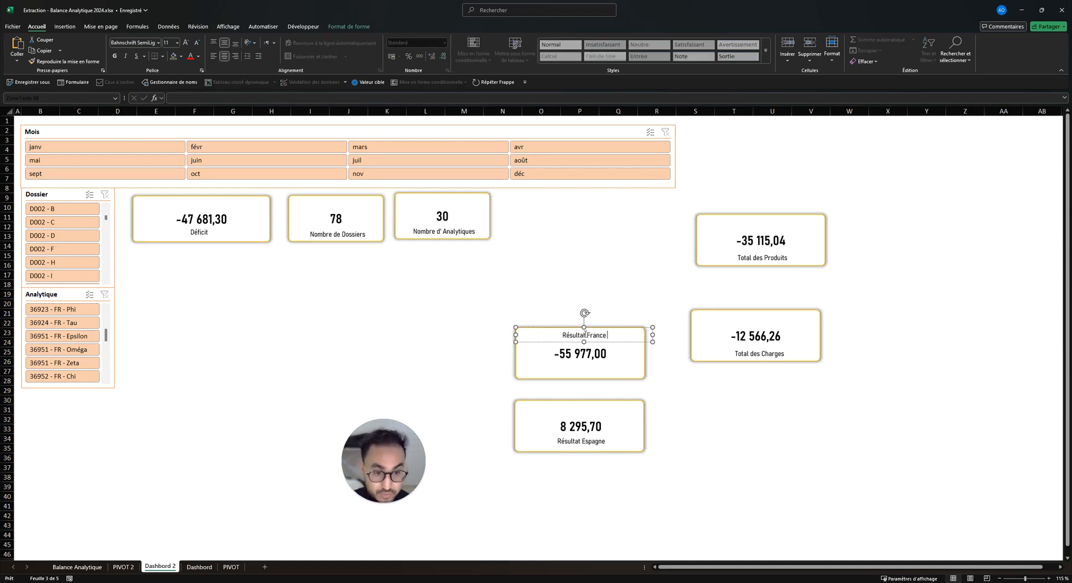
drag(584, 334, 585, 369)
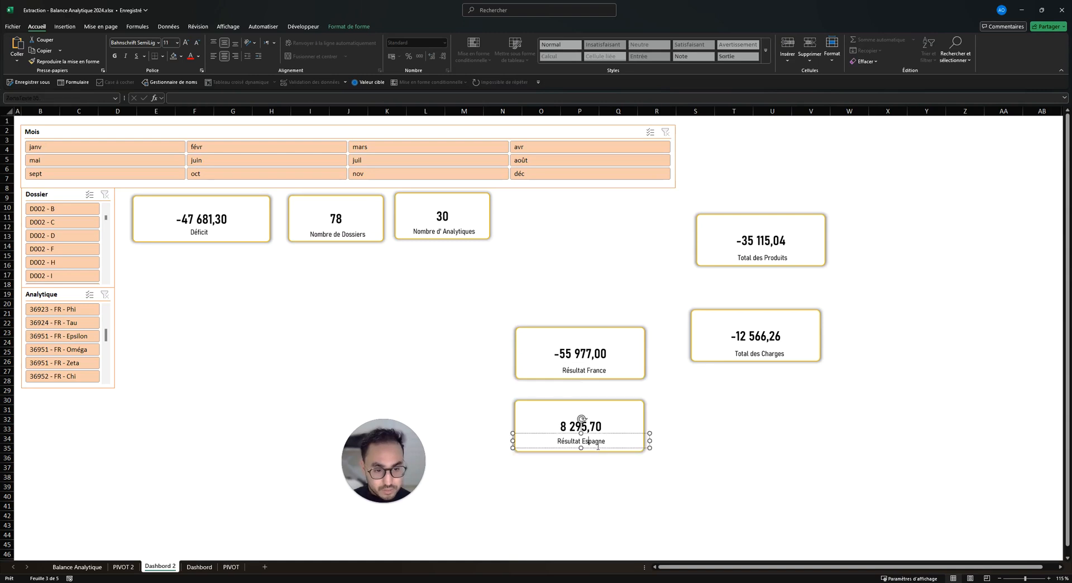
- Shift the "Résultat Espagne" label slightly lower in its card and group it with the value box
click(757, 439)
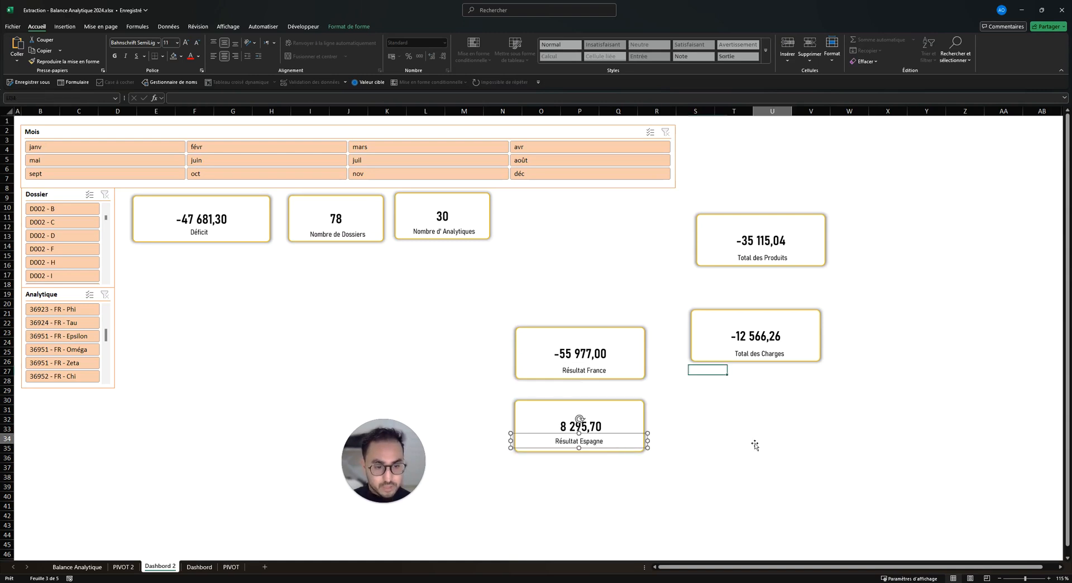
drag(609, 443, 603, 445)
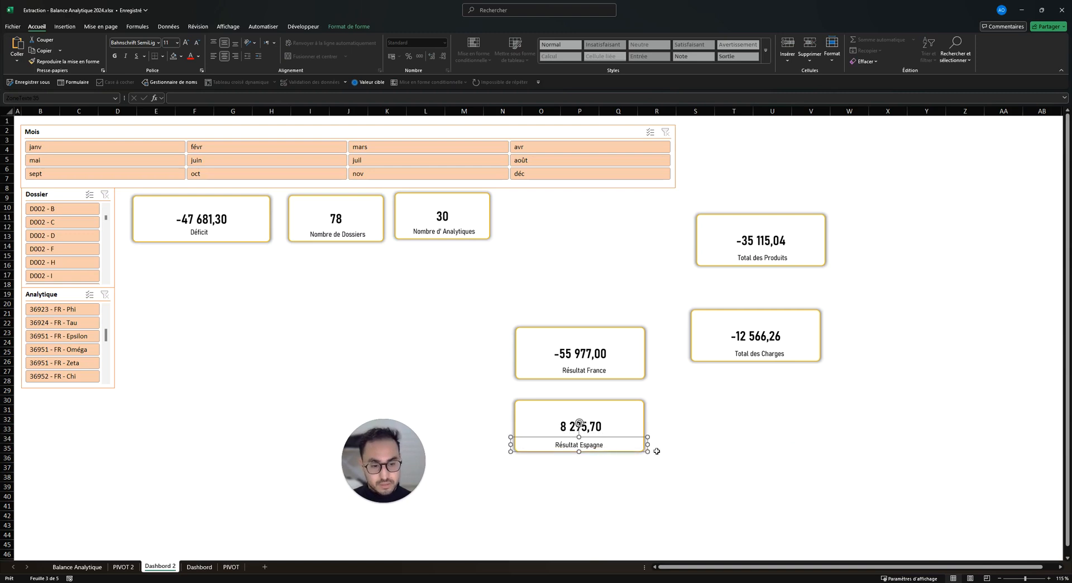
click(811, 448)
click(629, 405)
shift+click(581, 445)
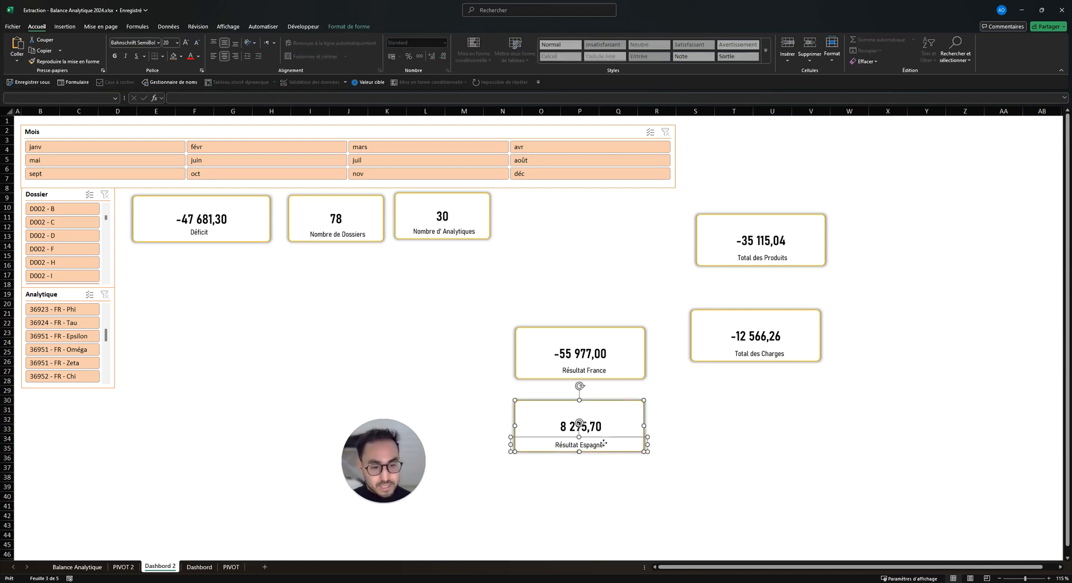
click(349, 26)
click(663, 53)
click(659, 79)
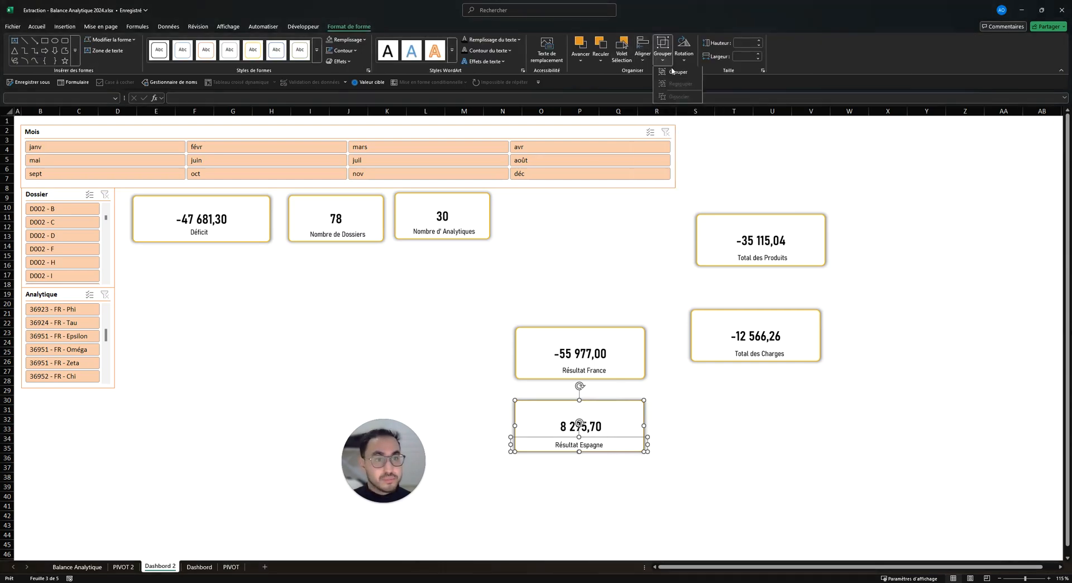
- Group the "Résultat France" label with its value box
click(619, 327)
shift+click(585, 370)
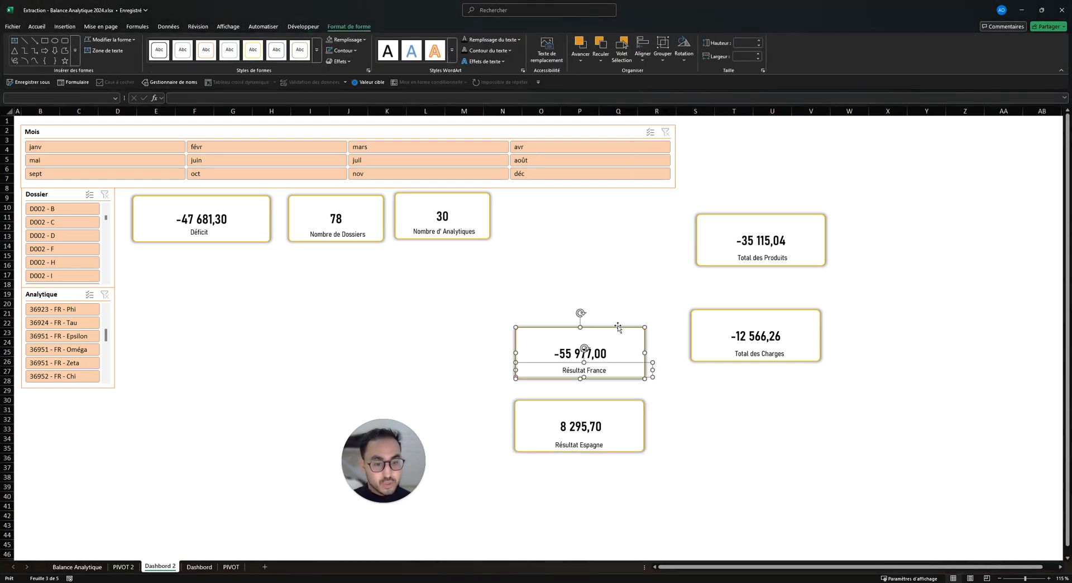
click(663, 53)
click(658, 78)
- Move the grouped Espagne and France cards beneath the "Total des Charges" card, with France to the right of Espagne
drag(586, 401, 689, 417)
click(613, 328)
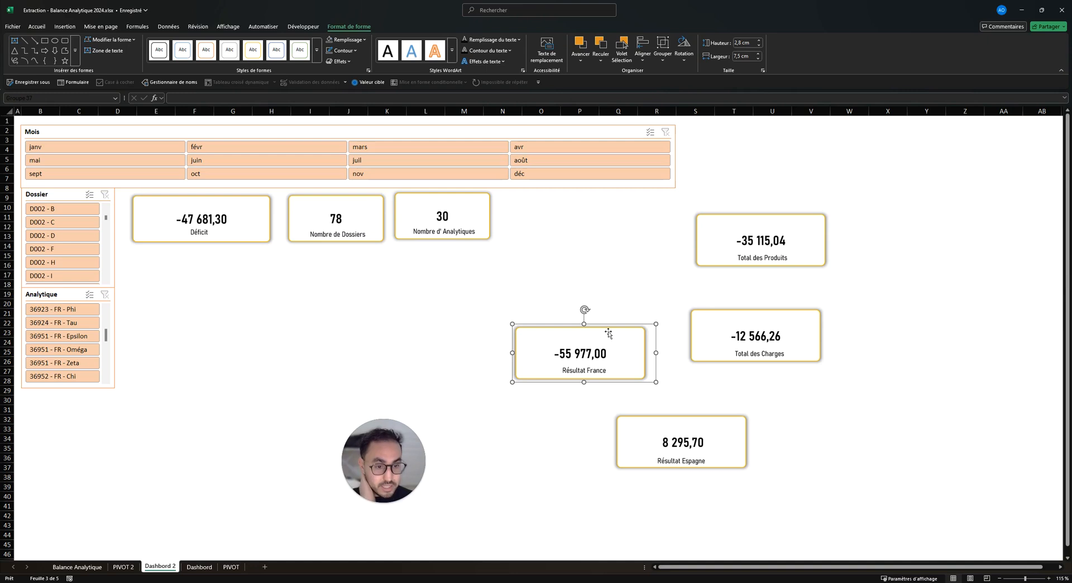
drag(613, 328, 885, 388)
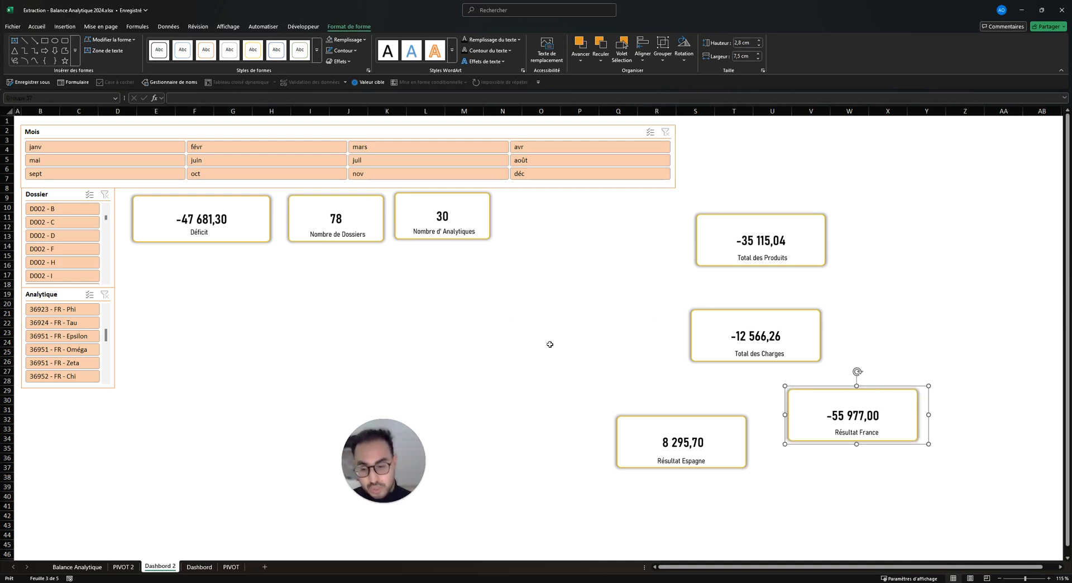
drag(198, 260, 437, 352)
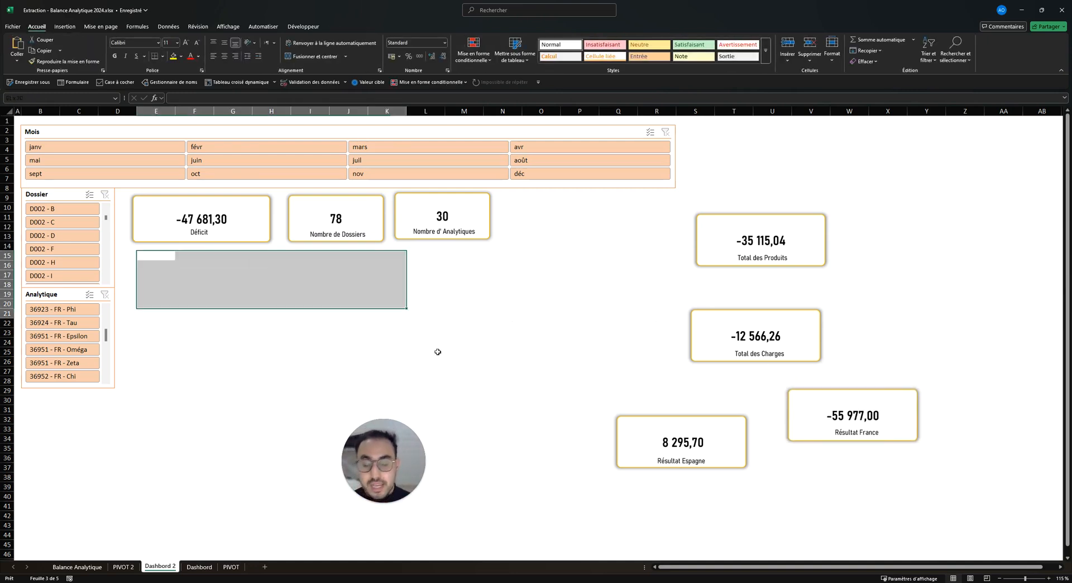
click(608, 324)
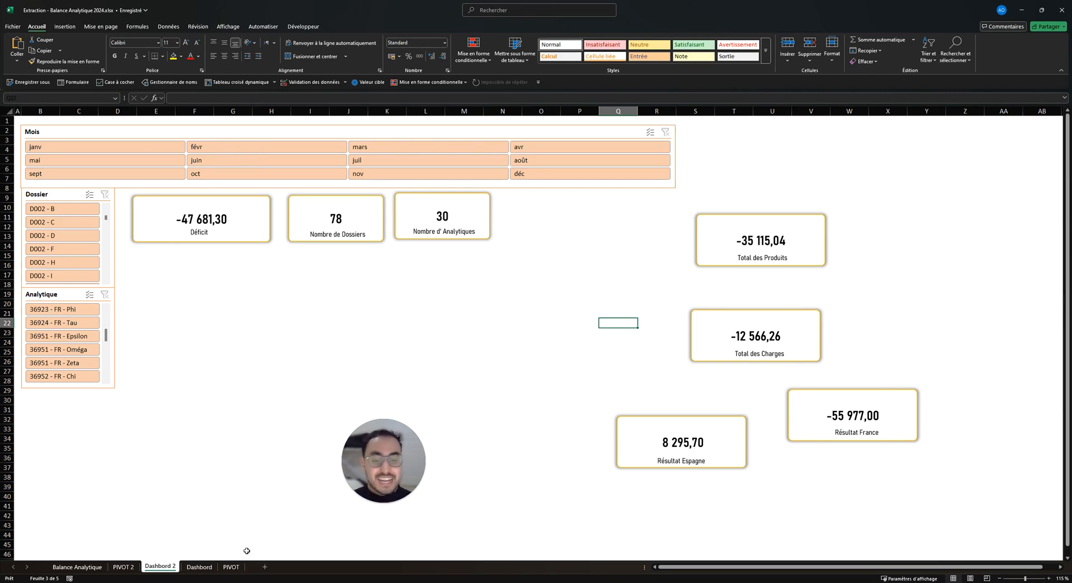
- Start inserting a pivot chart from the "Solde par Mois" pivot table on the PIVOT 2 sheet
click(123, 567)
drag(836, 568, 680, 567)
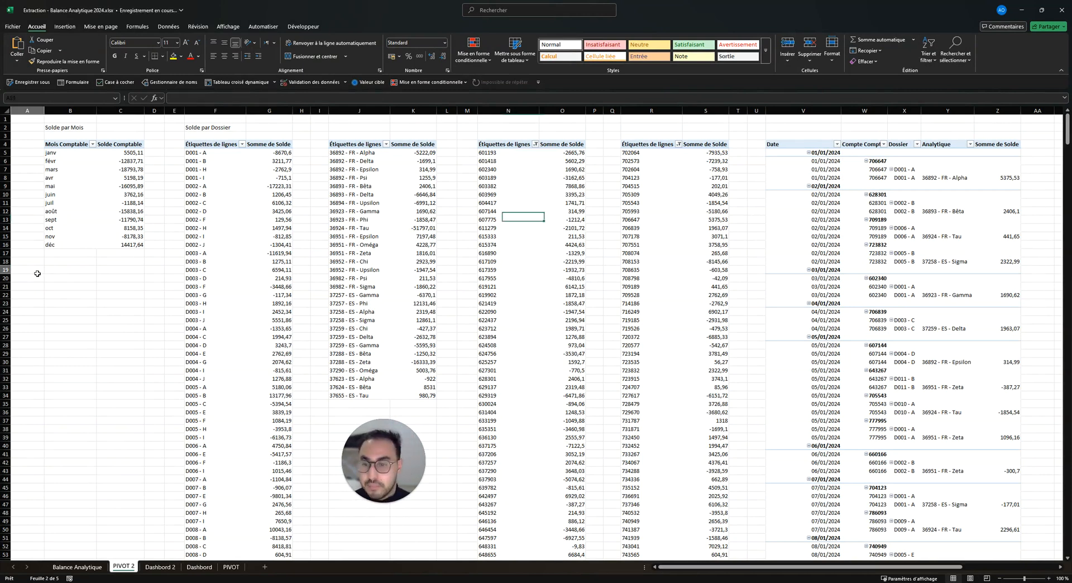
click(123, 211)
key(Up)
key(Up)
key(Up)
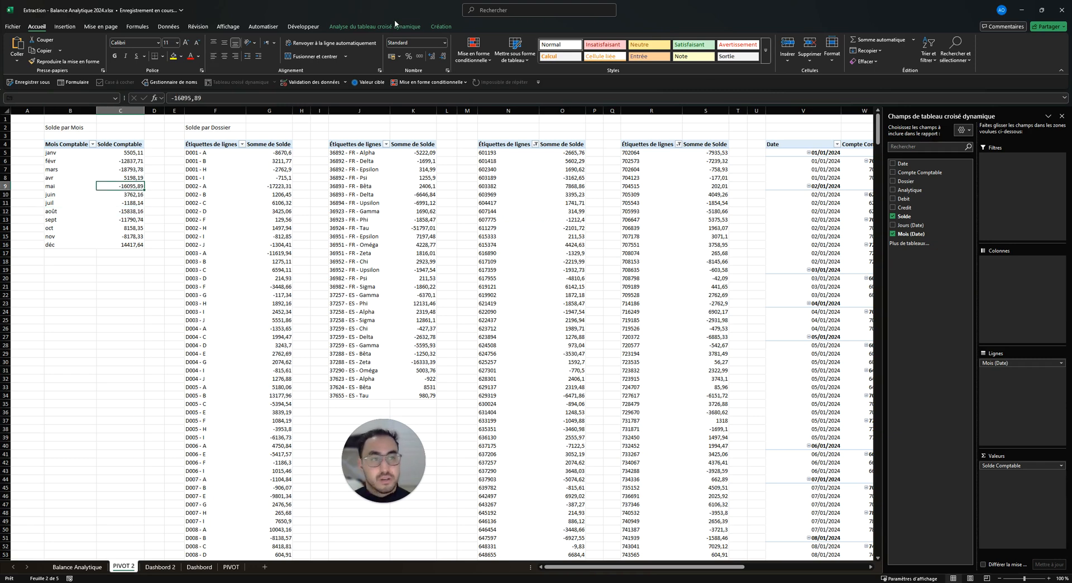
click(353, 28)
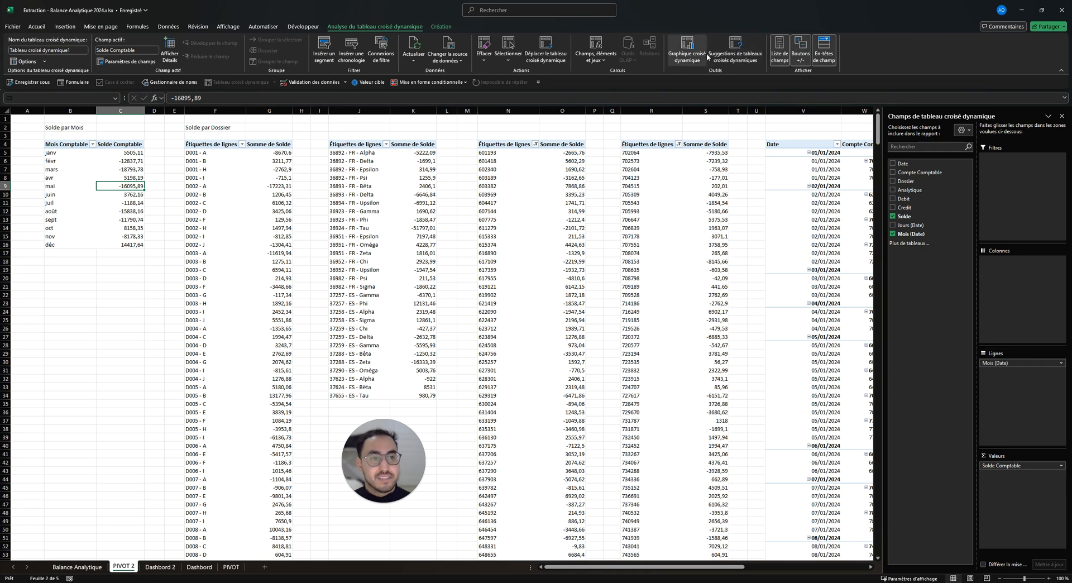
click(672, 60)
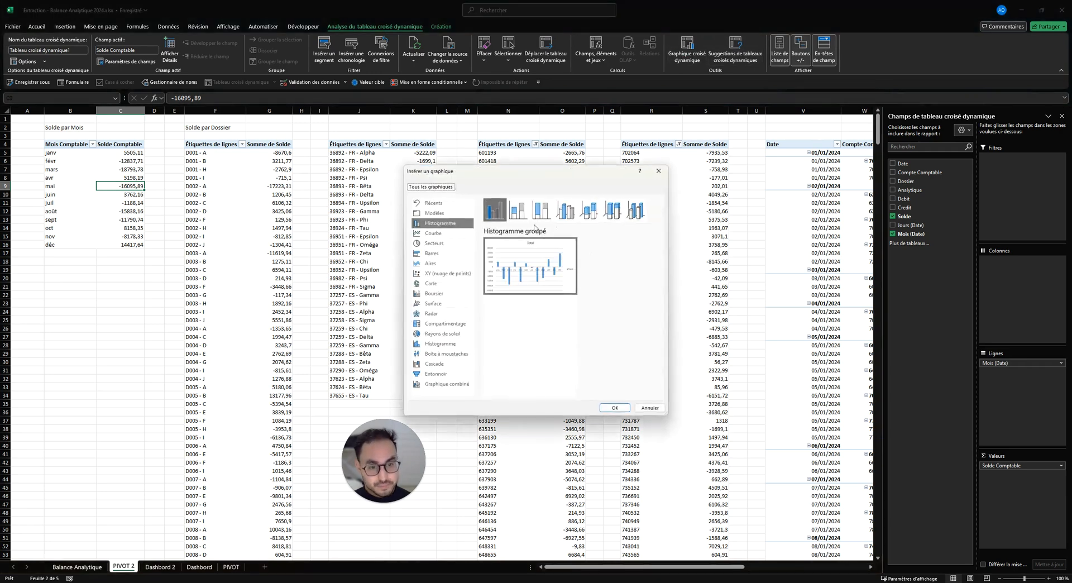
- Insert a line chart with markers (Courbe avec marques) from the "Solde par Mois" pivot table
drag(533, 183, 490, 185)
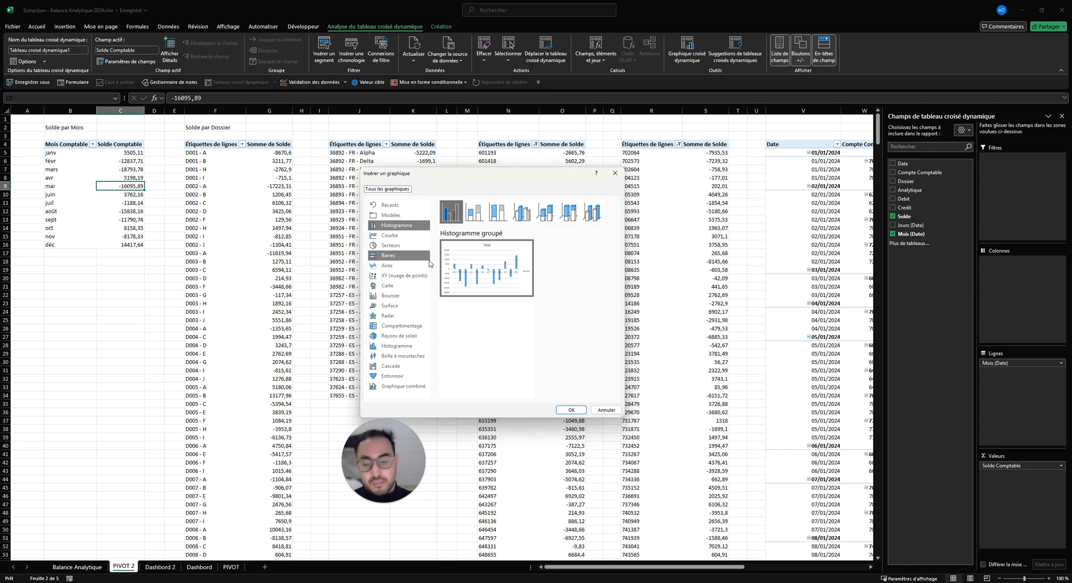
click(411, 235)
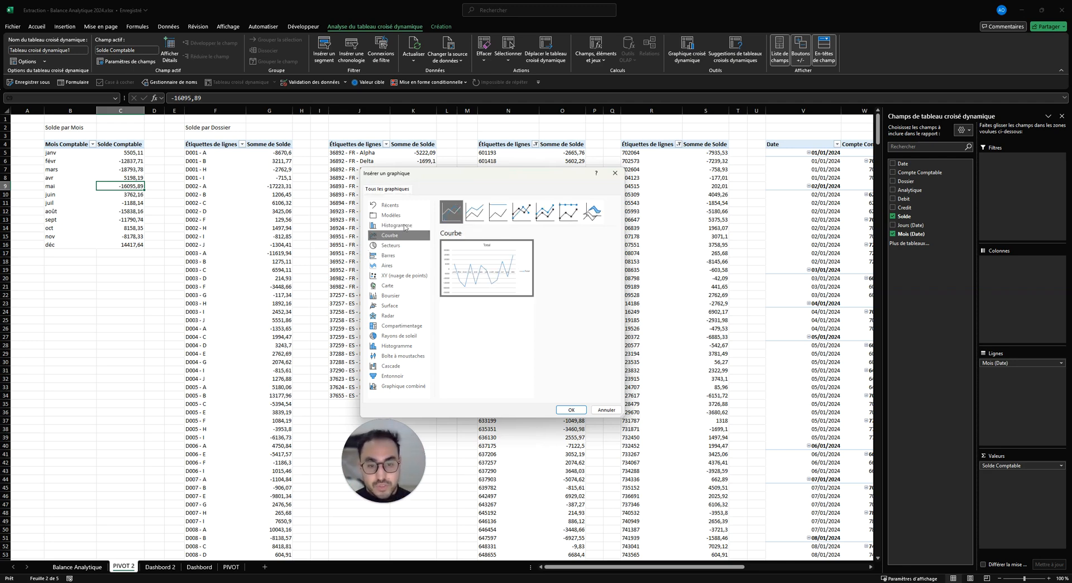
click(522, 214)
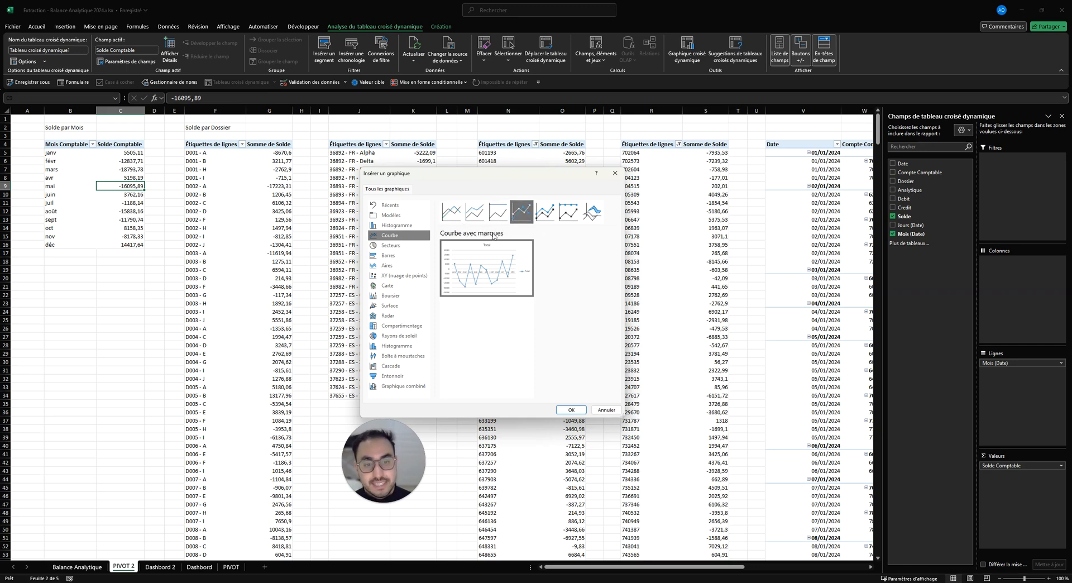
click(536, 221)
click(521, 213)
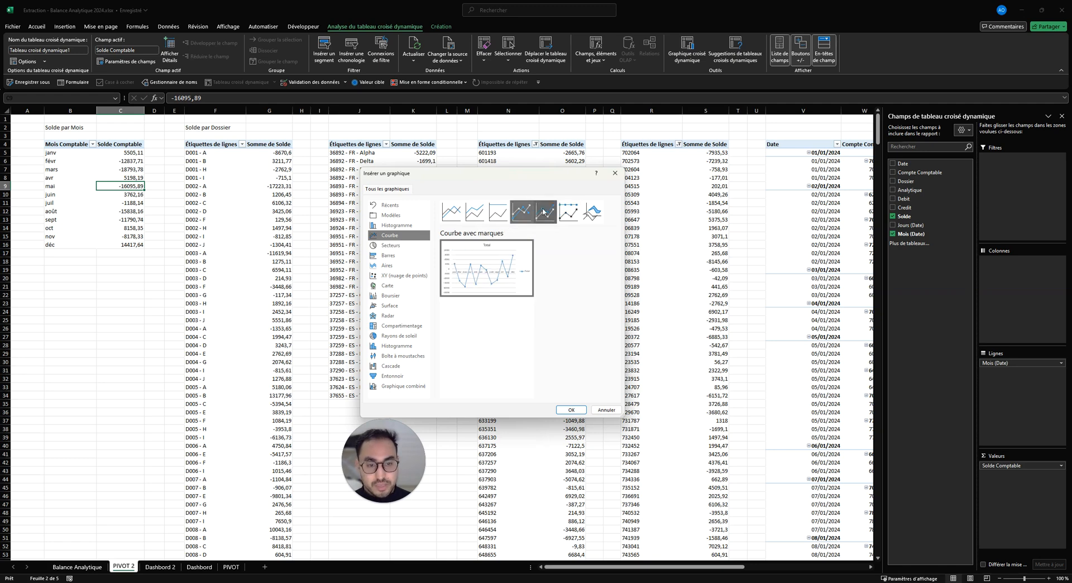
click(451, 212)
click(498, 212)
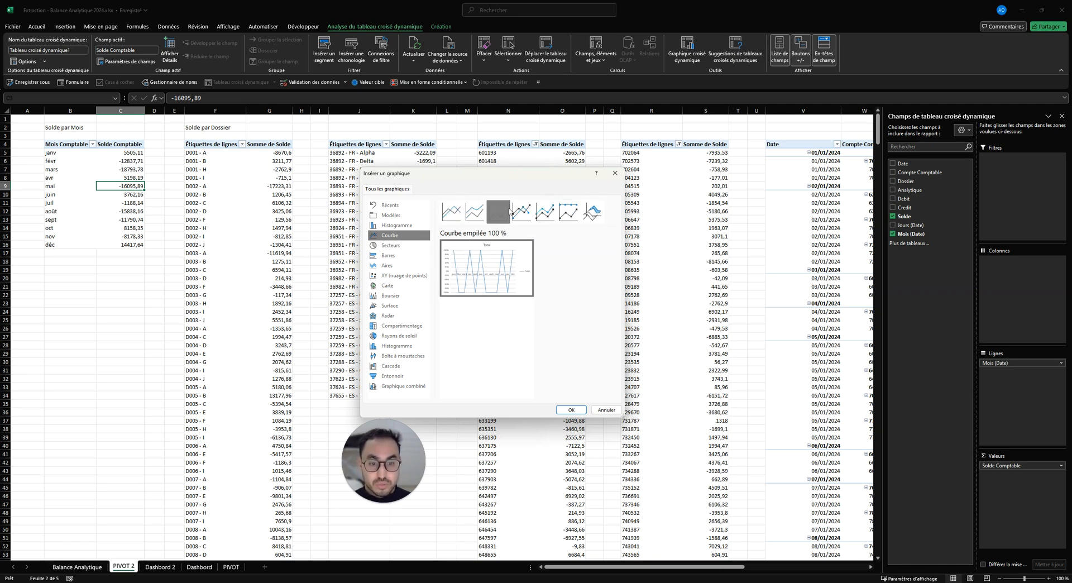
click(521, 213)
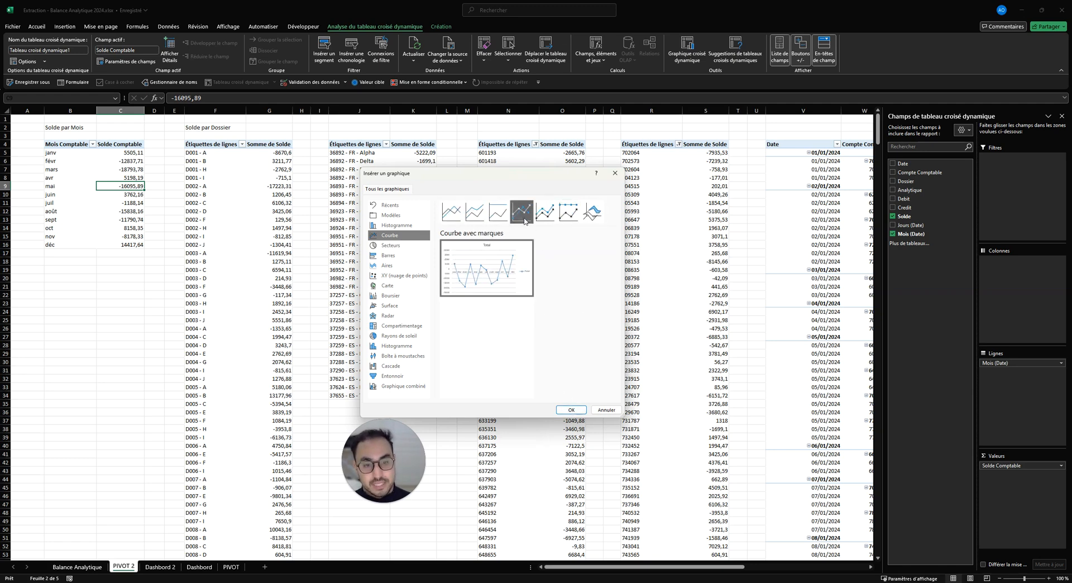
click(571, 410)
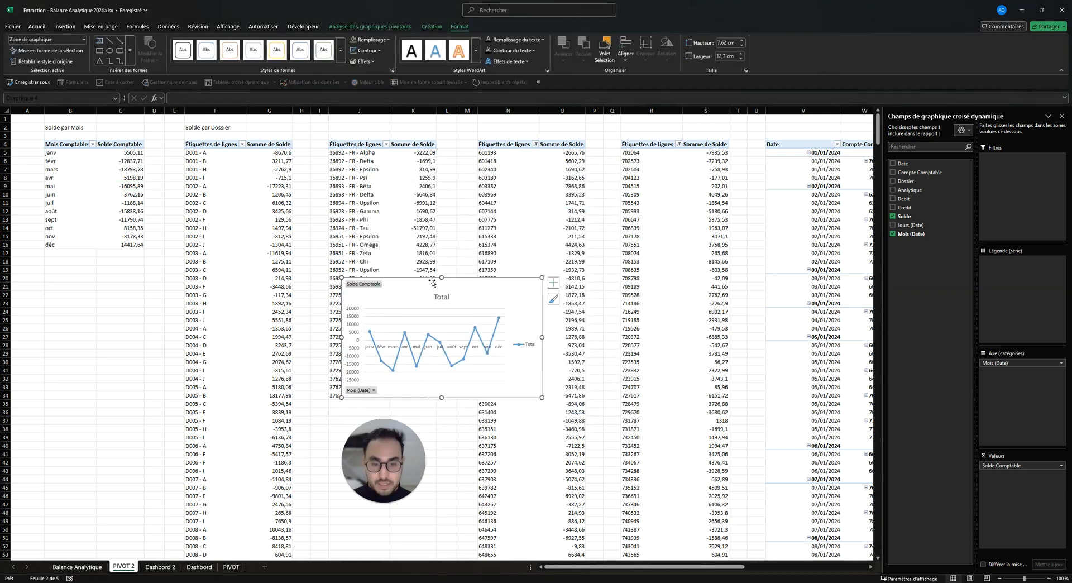
- Cut the new pivot chart from the PIVOT 2 sheet and paste it onto Dashbord 2 below the KPI cards
key(ctrl+x)
click(160, 567)
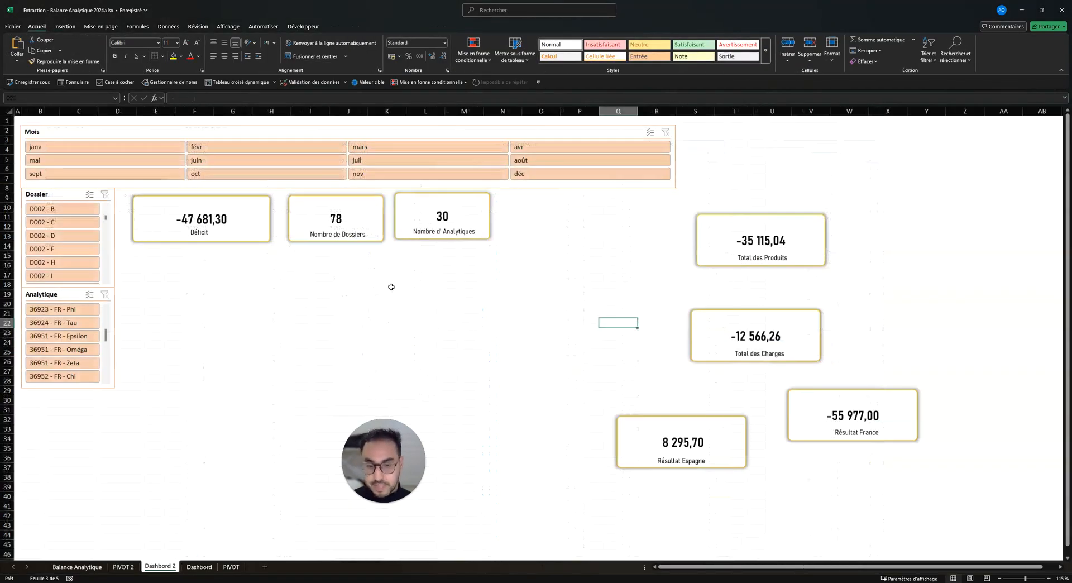
key(ctrl+v)
click(265, 287)
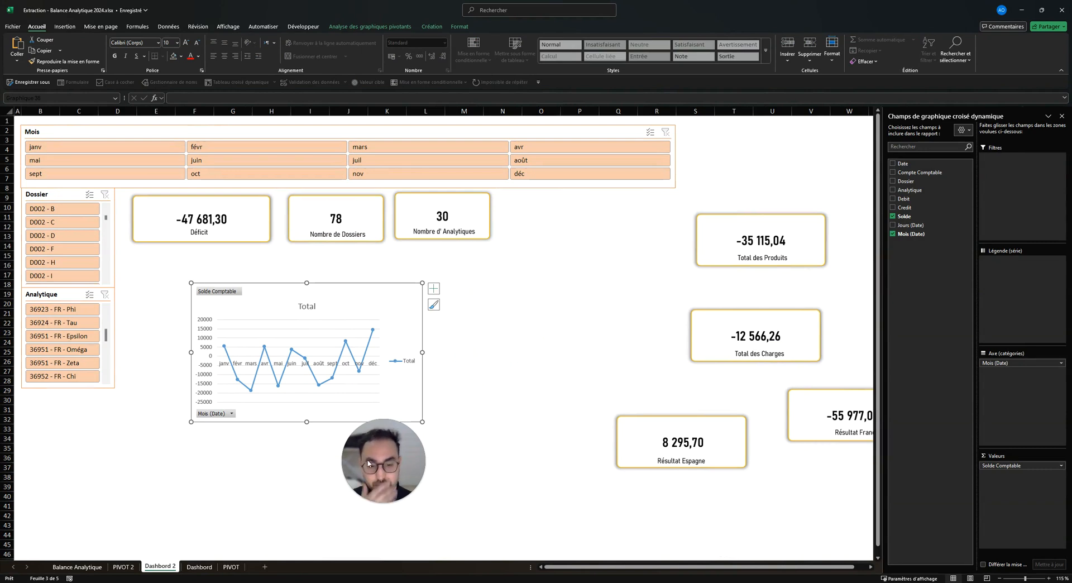
drag(367, 461, 71, 487)
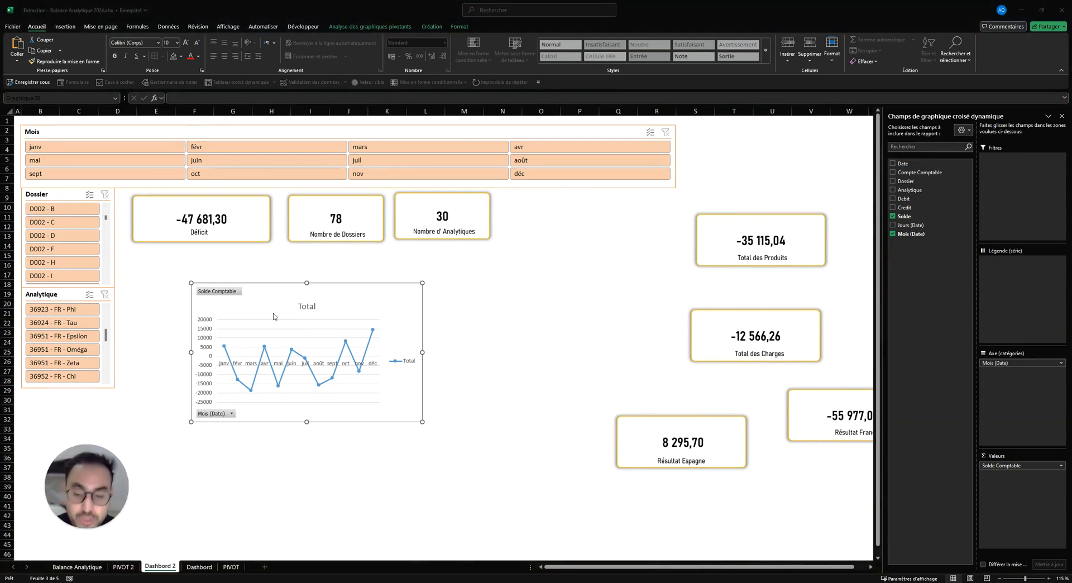
- Hide all field buttons on the monthly balance pivot chart
click(284, 291)
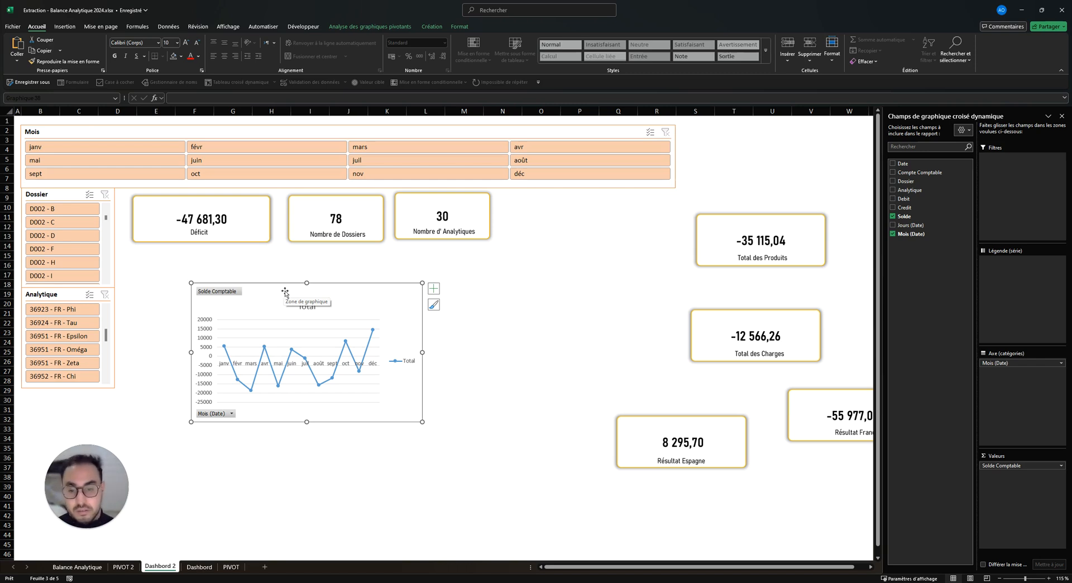
click(459, 26)
click(370, 26)
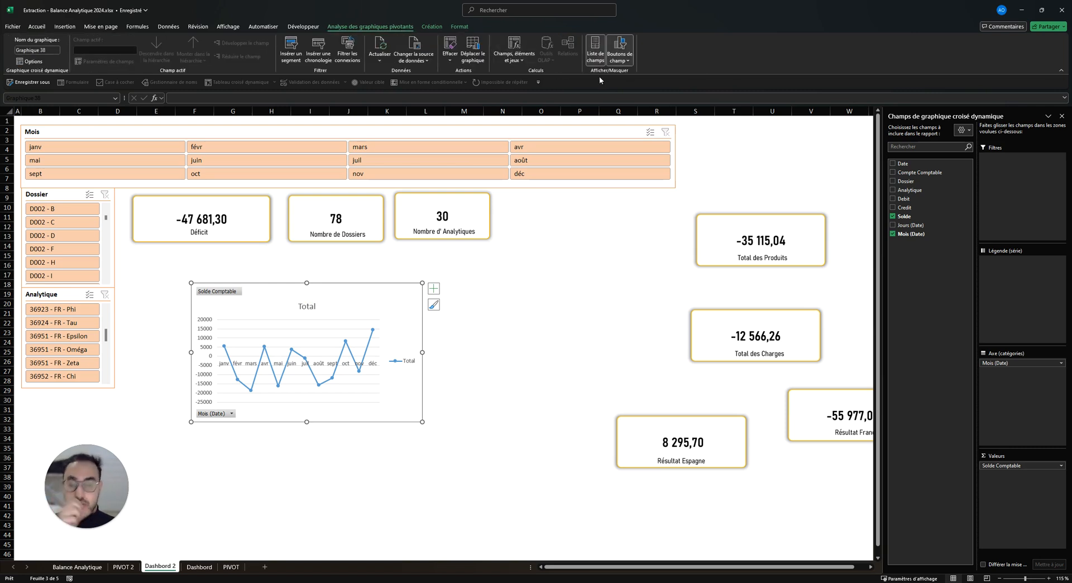
click(621, 47)
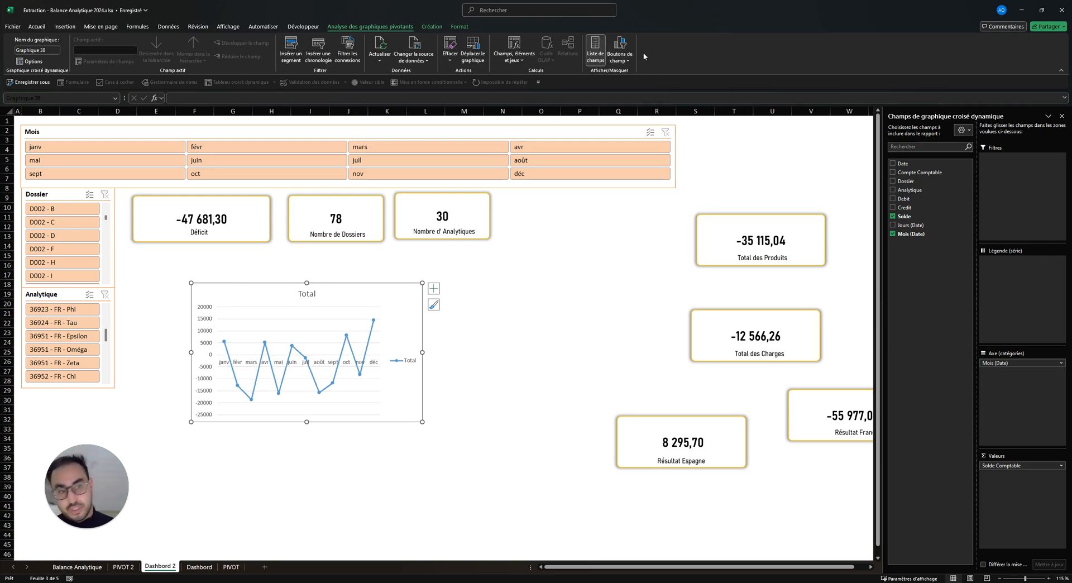
click(619, 49)
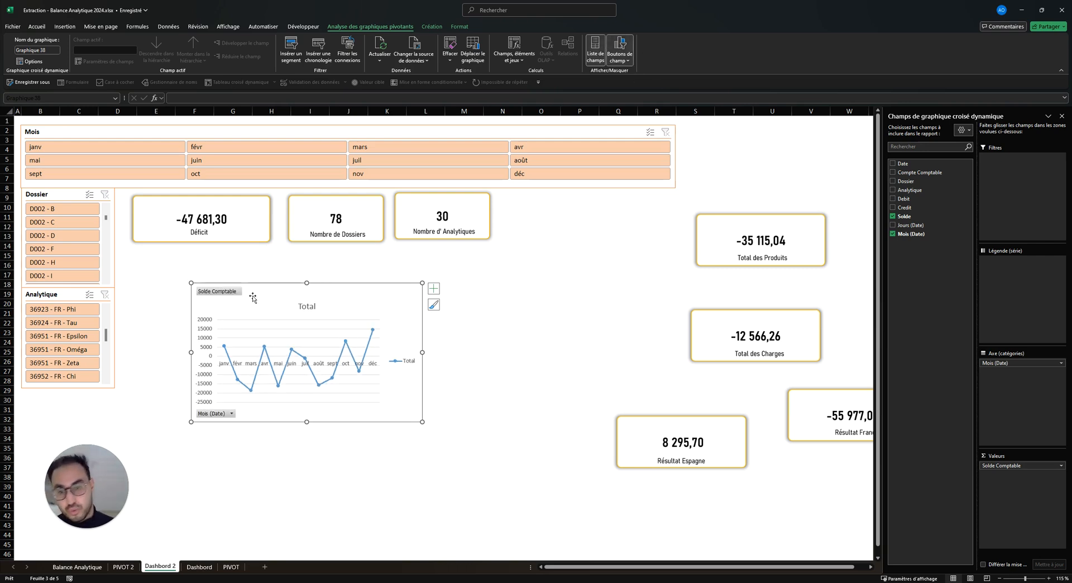
click(620, 49)
- Widen the monthly balance chart and place it beneath the KPI cards, just right of the Dossier and Analytique slicers
drag(335, 292, 341, 280)
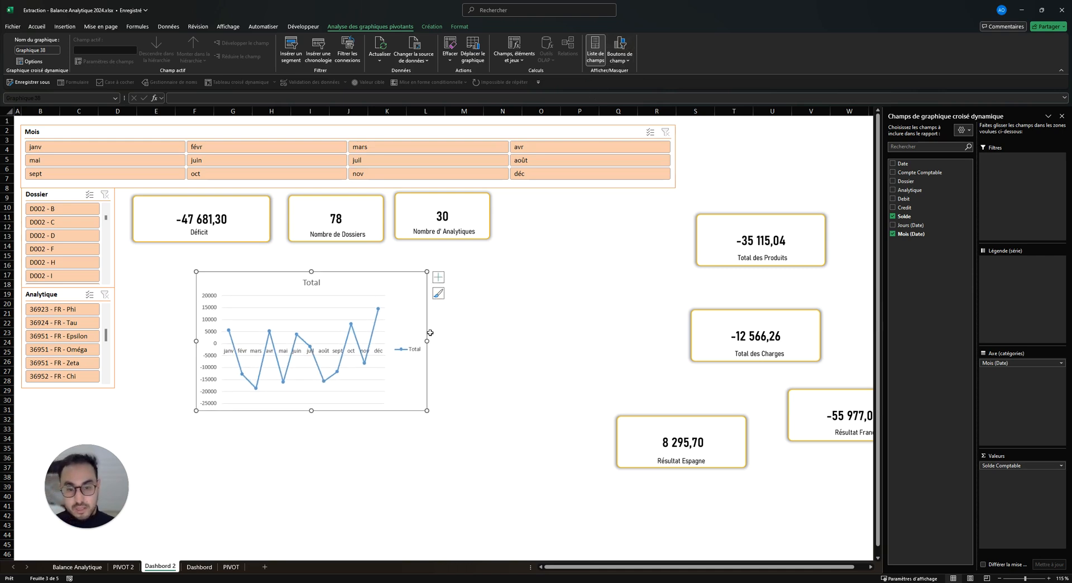
drag(427, 341, 609, 339)
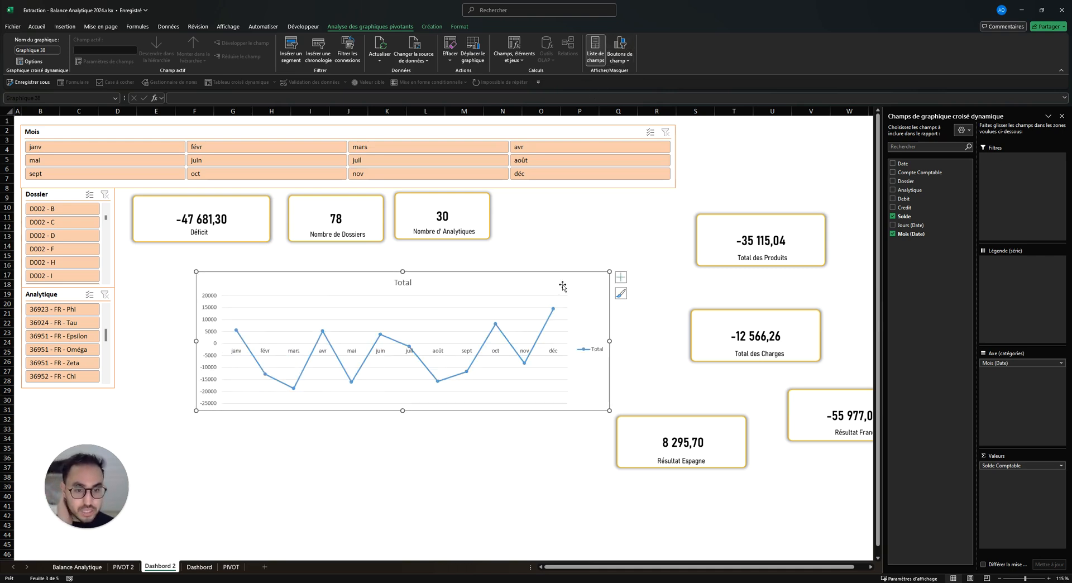
drag(555, 307, 514, 304)
click(540, 236)
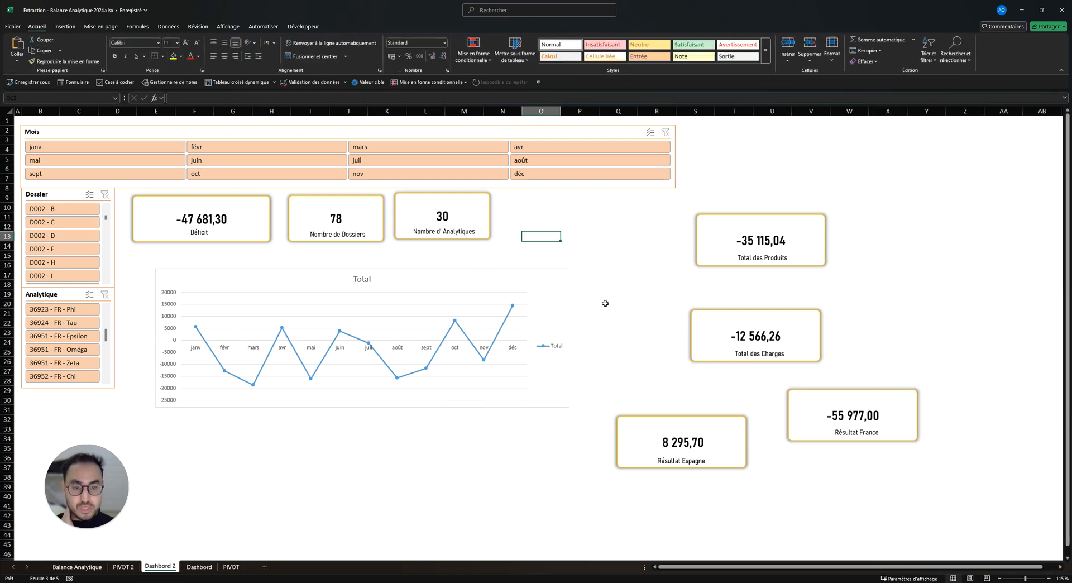
- Delete the horizontal gridlines, the "Total" title and the legend from the monthly balance chart
click(480, 294)
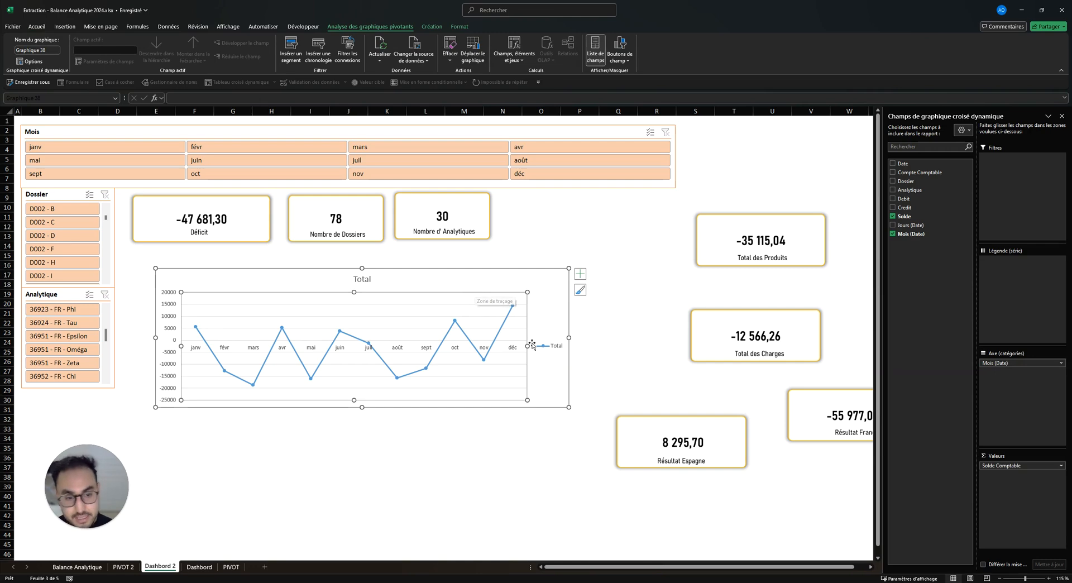
click(653, 373)
click(475, 311)
click(478, 317)
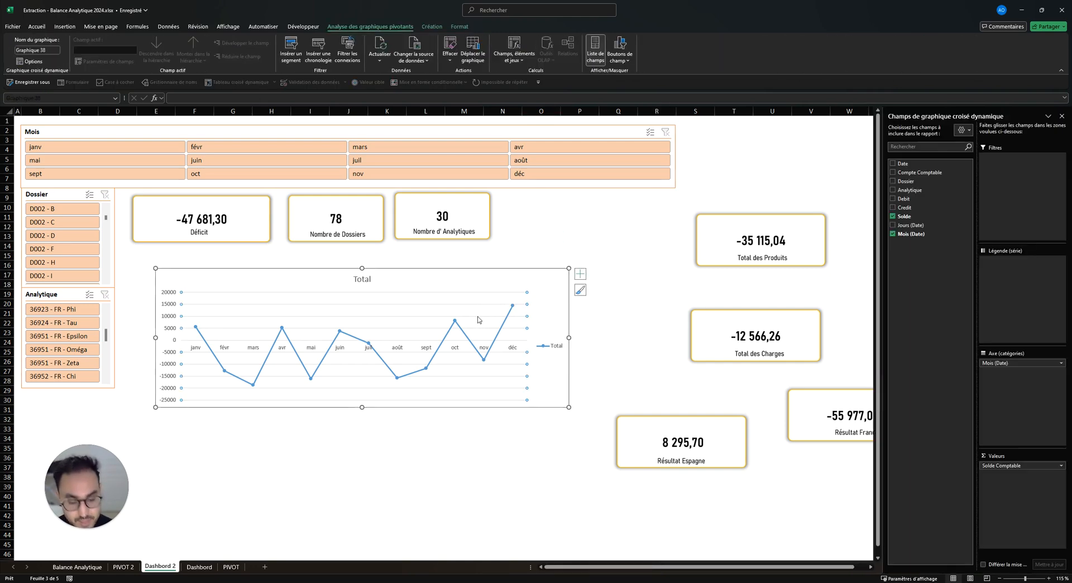
click(361, 278)
key(Delete)
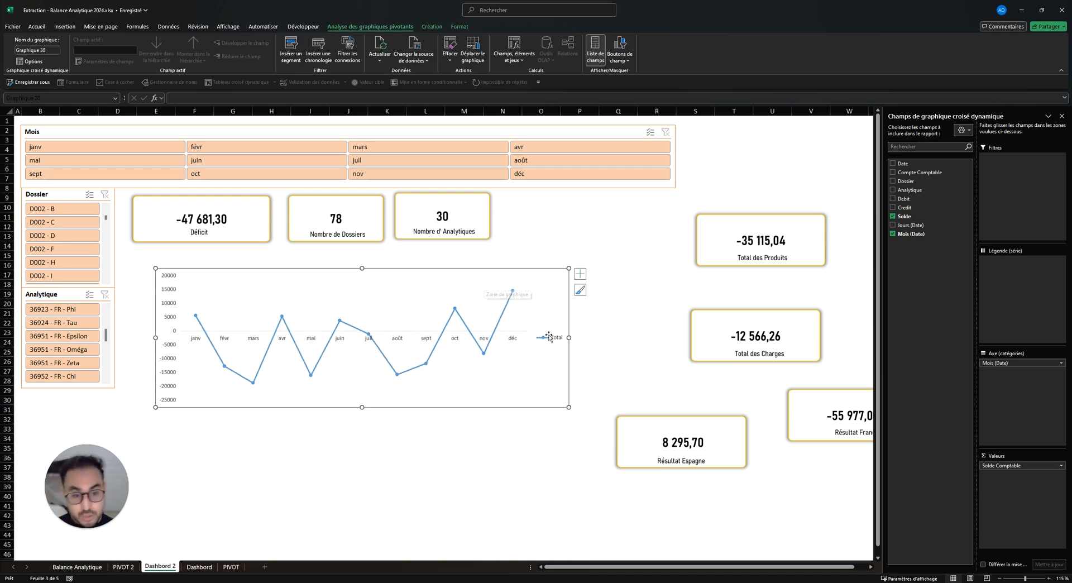
click(550, 335)
key(Delete)
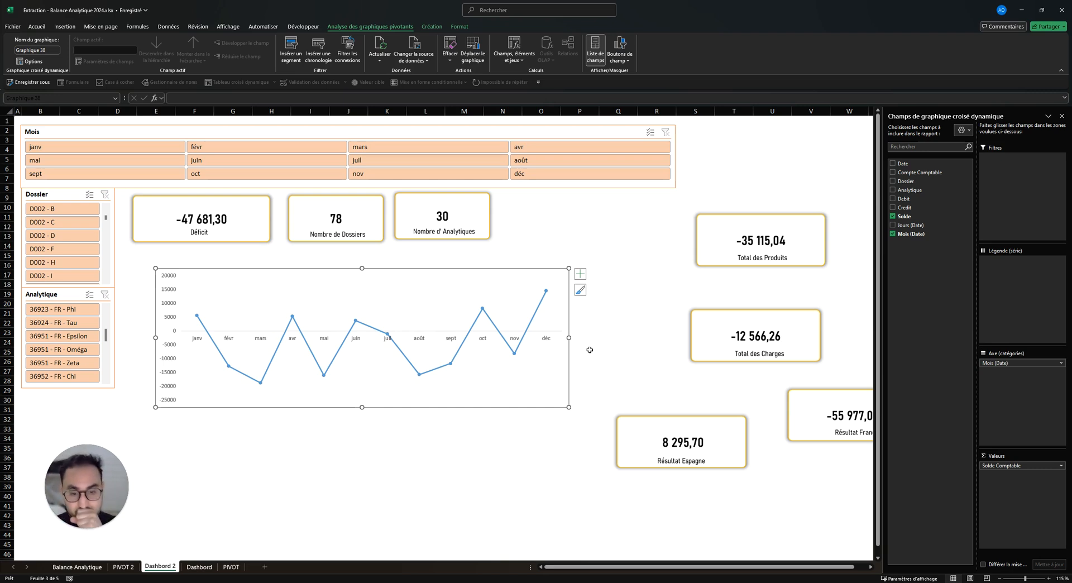
- Recolor the line of the monthly balance series in a light orange from the theme colors
click(500, 336)
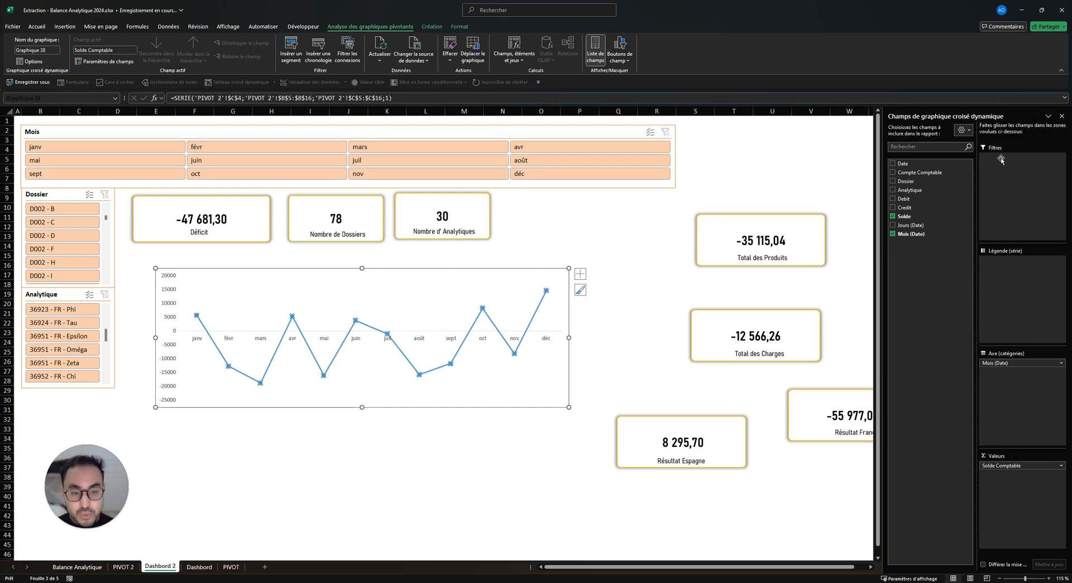
double_click(493, 324)
click(614, 313)
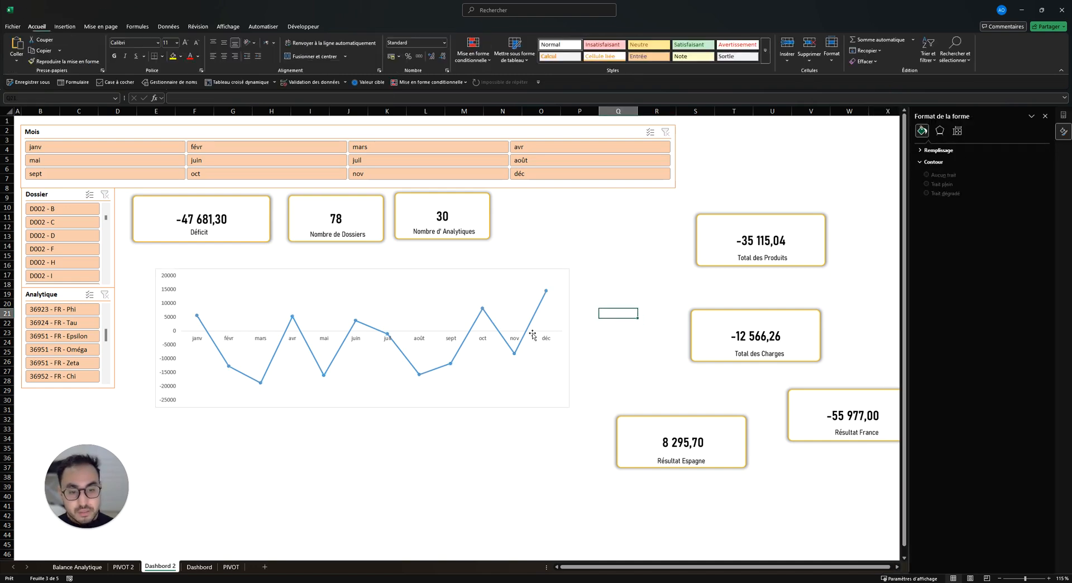
click(530, 321)
click(922, 151)
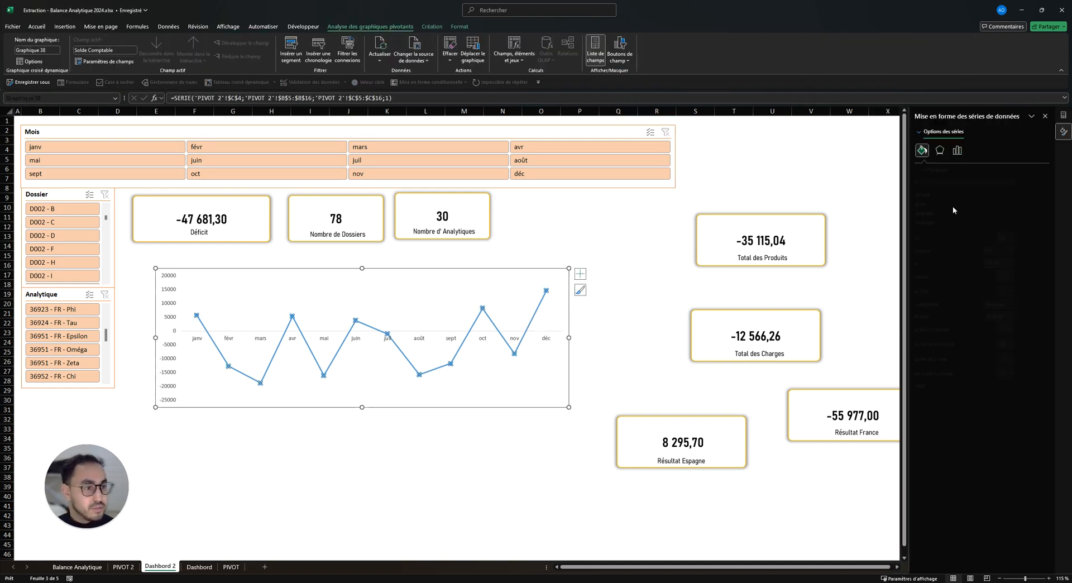
click(931, 181)
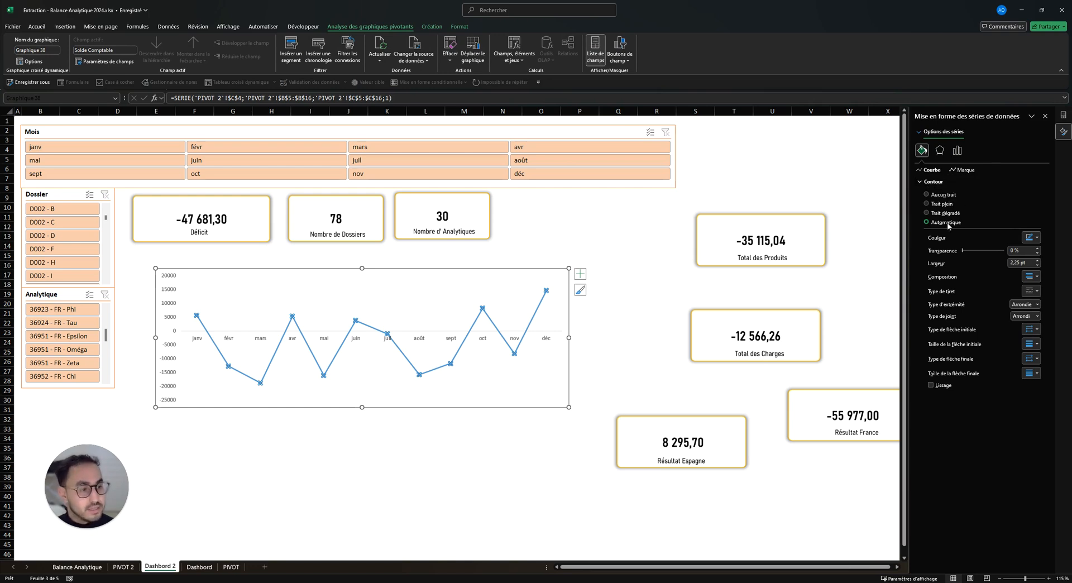
click(1033, 237)
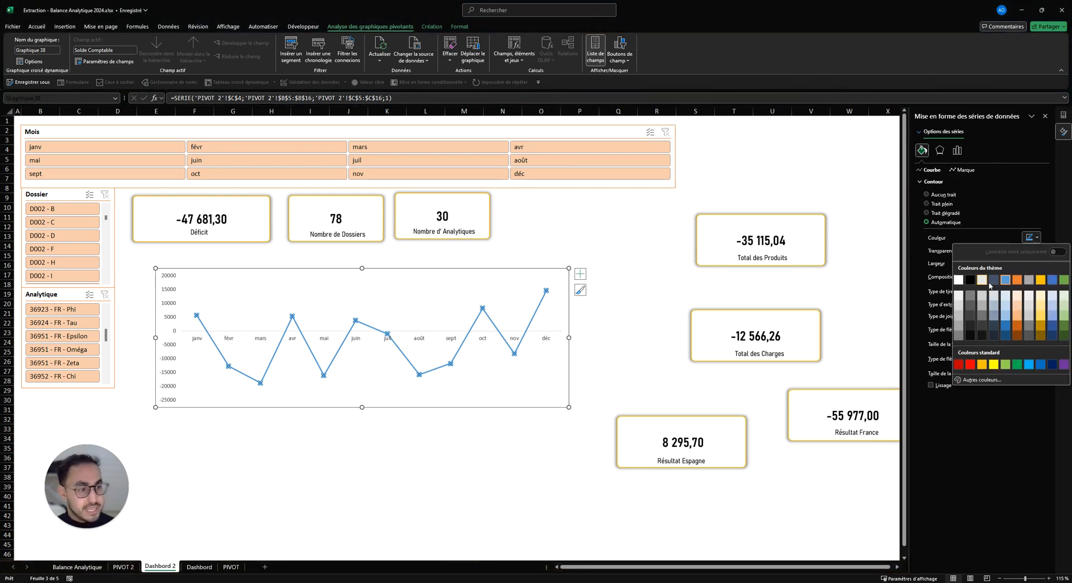
click(1019, 311)
click(694, 347)
click(643, 339)
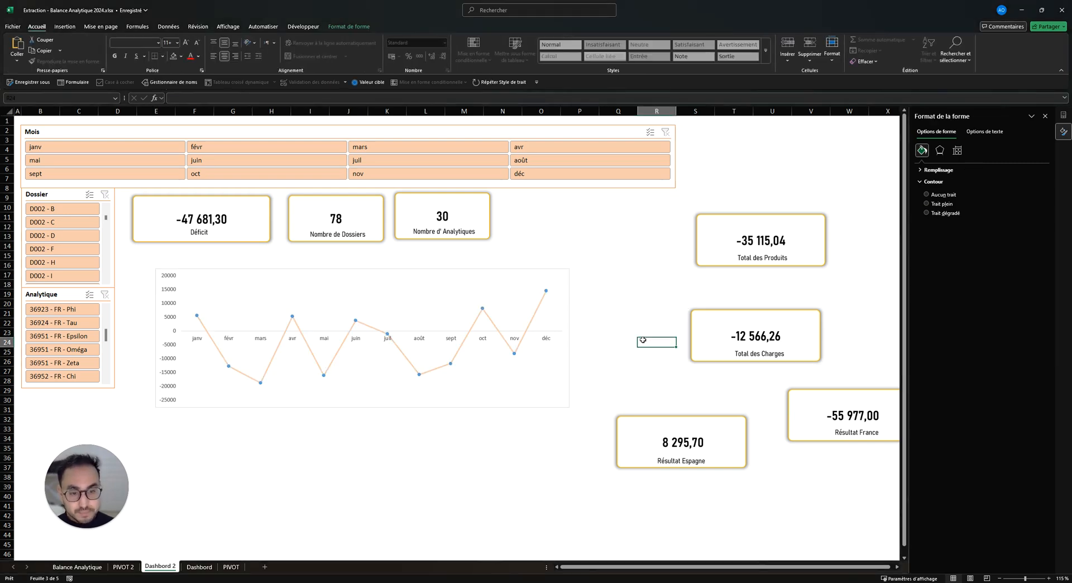
- Change the markers of the monthly balance series to the predefined triangle type
click(481, 310)
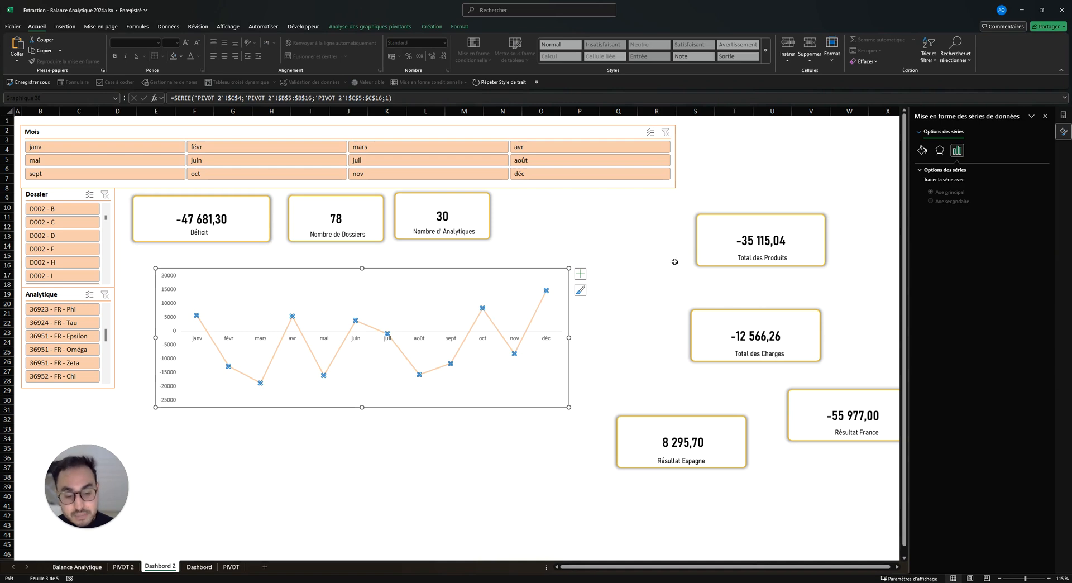
click(921, 150)
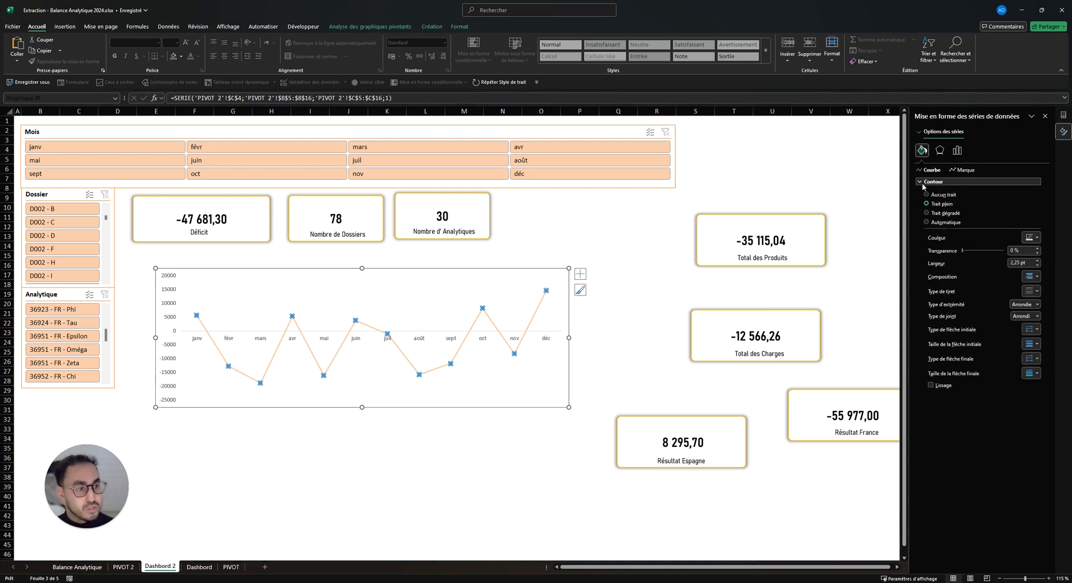
scroll(934, 188, down, 1)
click(959, 169)
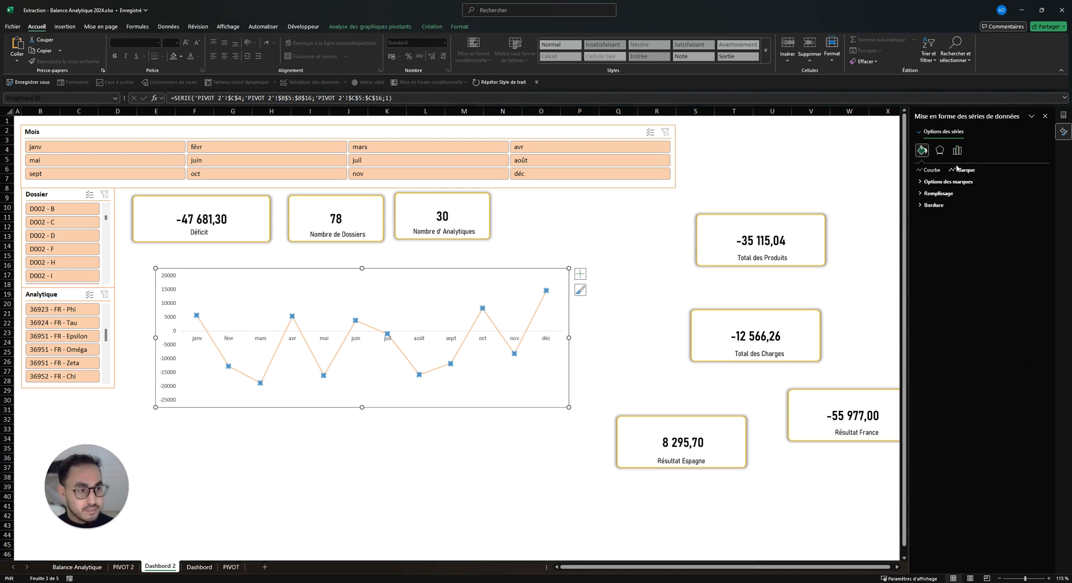
click(943, 182)
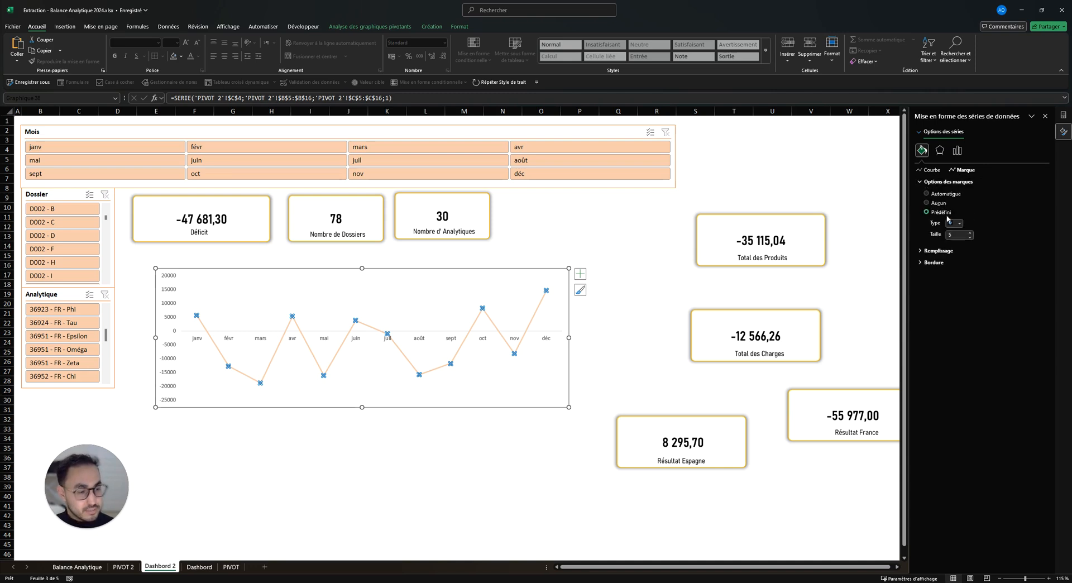
click(960, 224)
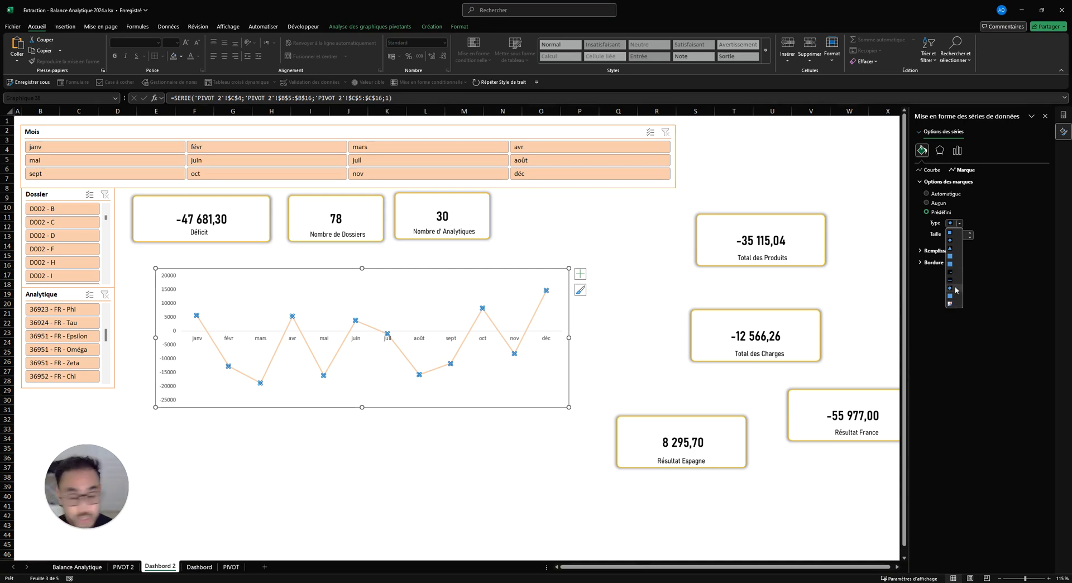
click(949, 249)
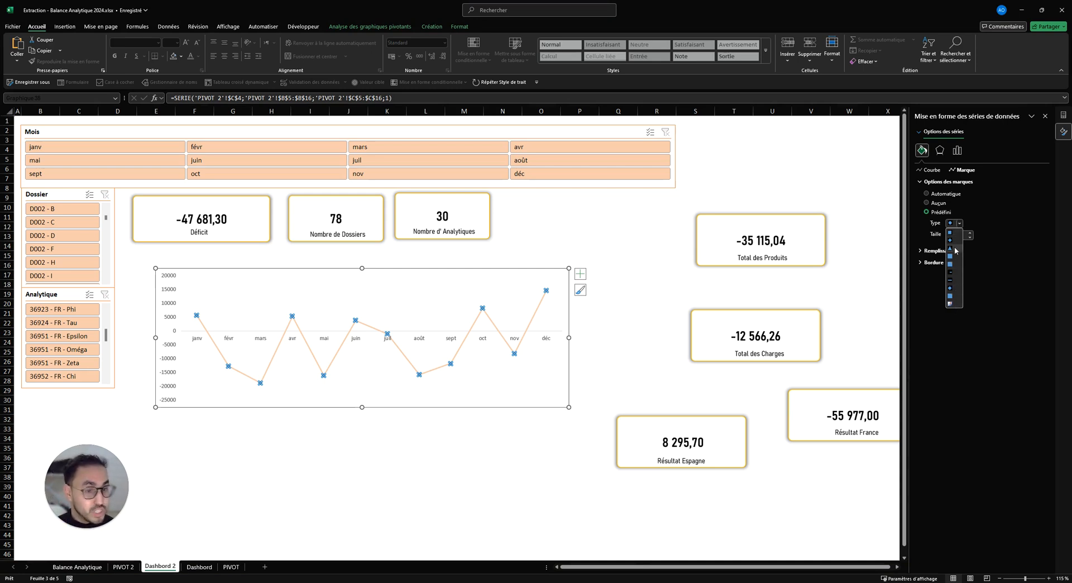
- Fill the markers of the monthly balance series with orange from the theme colors
click(931, 182)
click(929, 194)
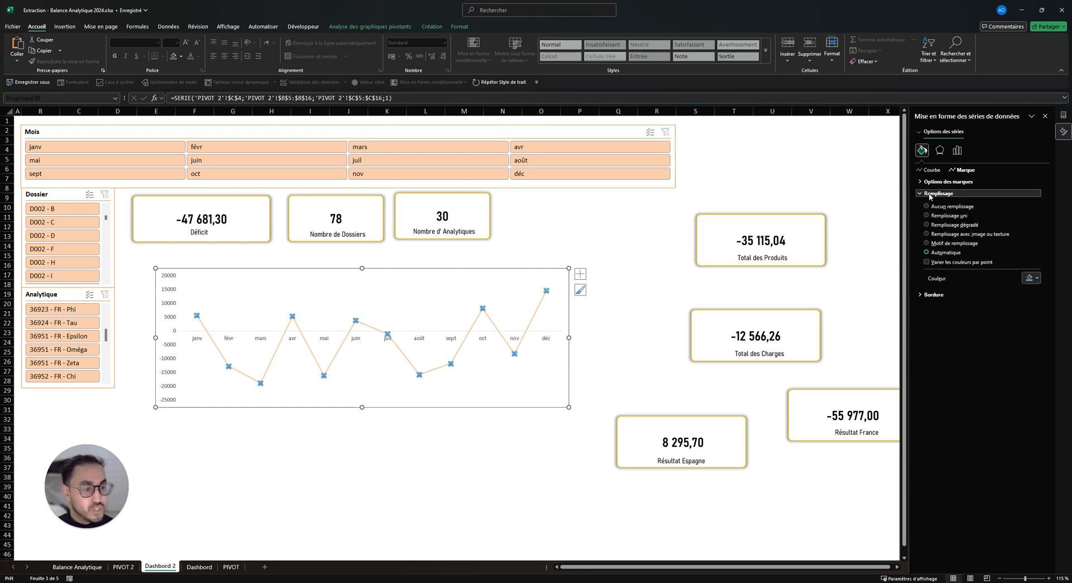
click(1031, 277)
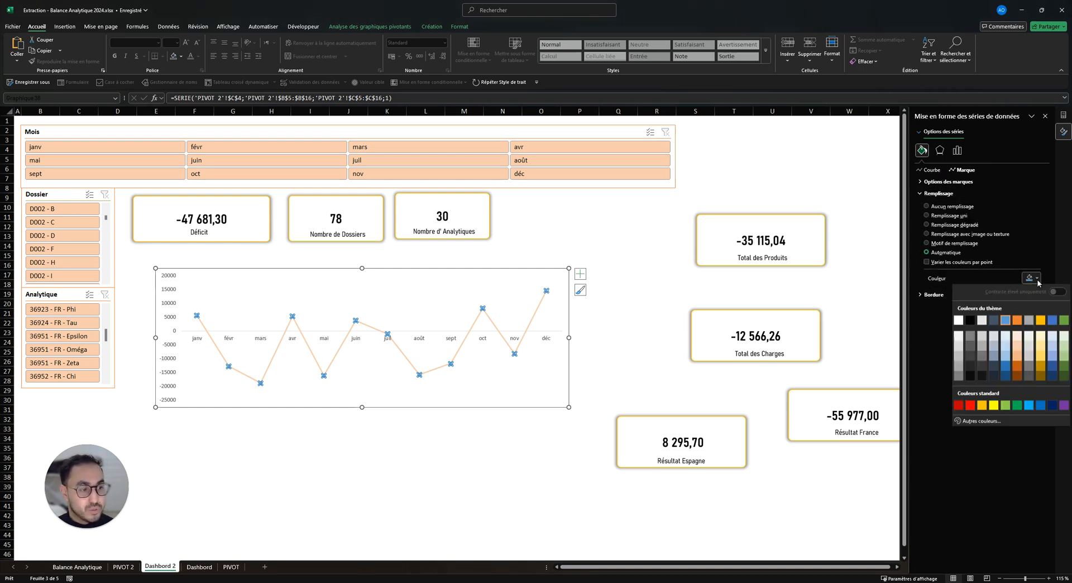
click(1017, 325)
click(621, 207)
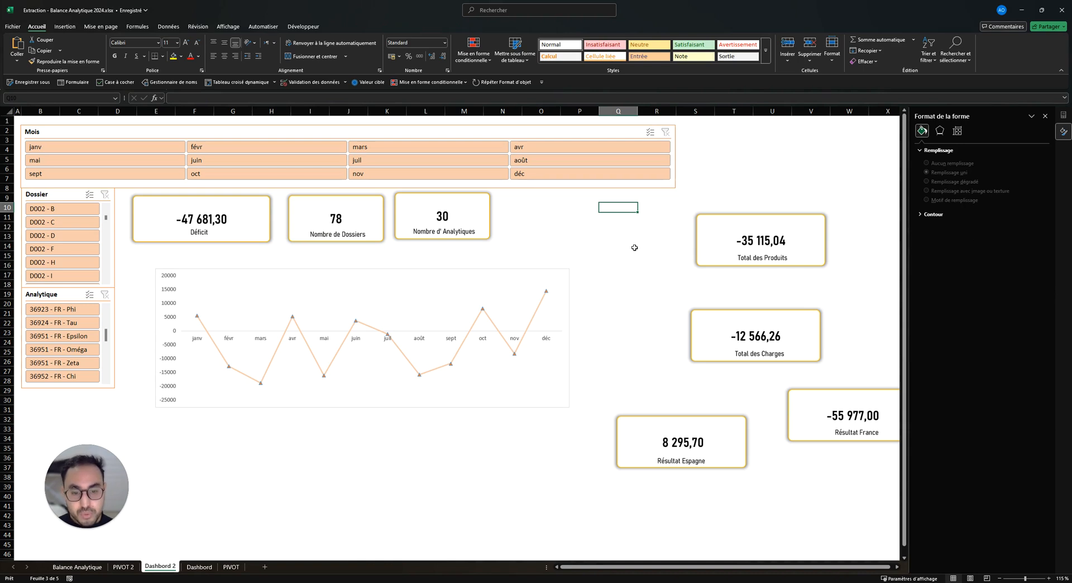
- Recolor the marker borders of the monthly balance series in orange from the theme colors
click(547, 295)
click(596, 315)
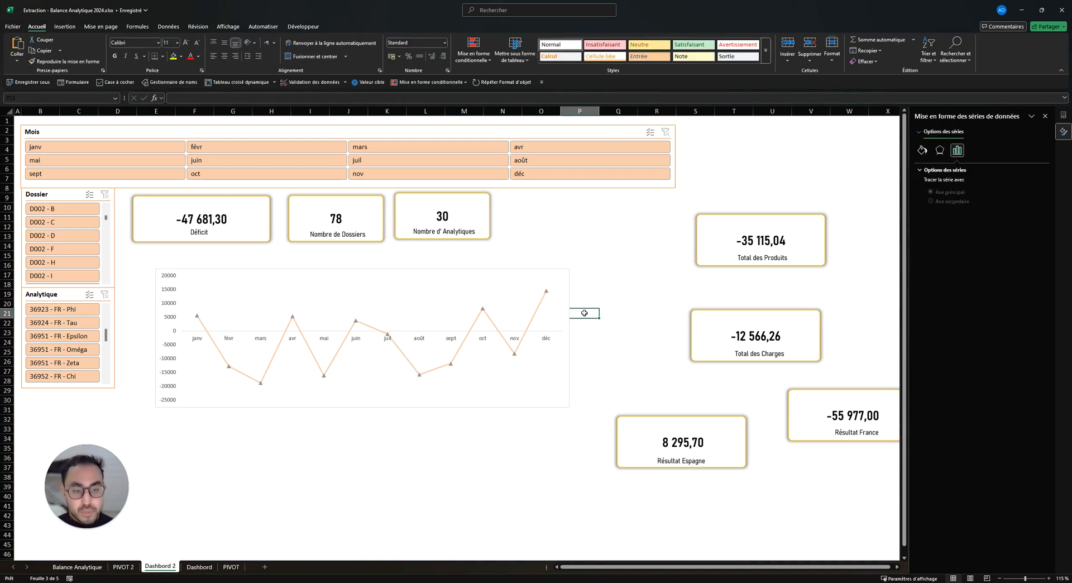
click(548, 297)
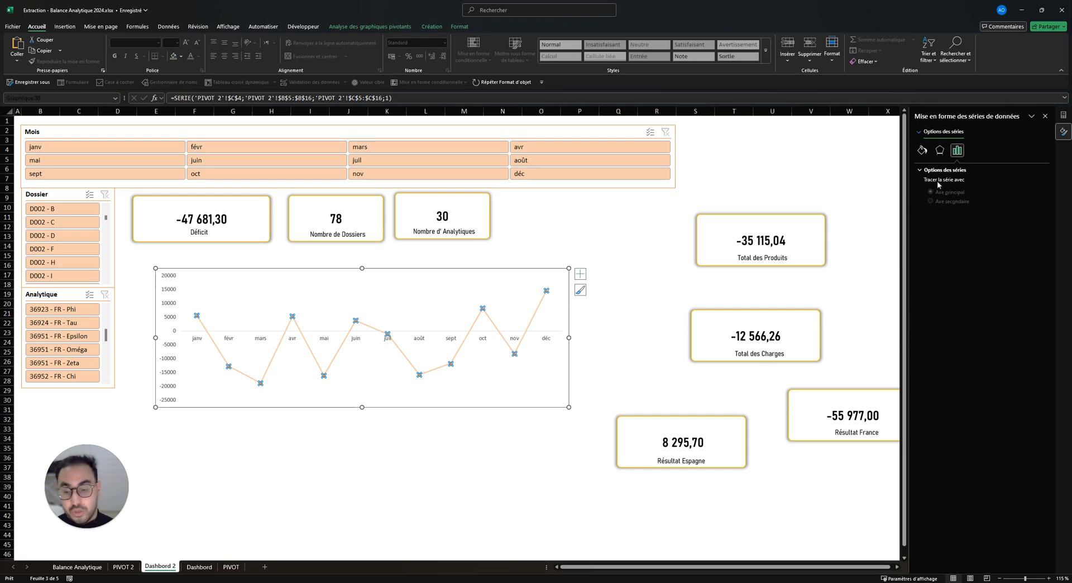
click(922, 149)
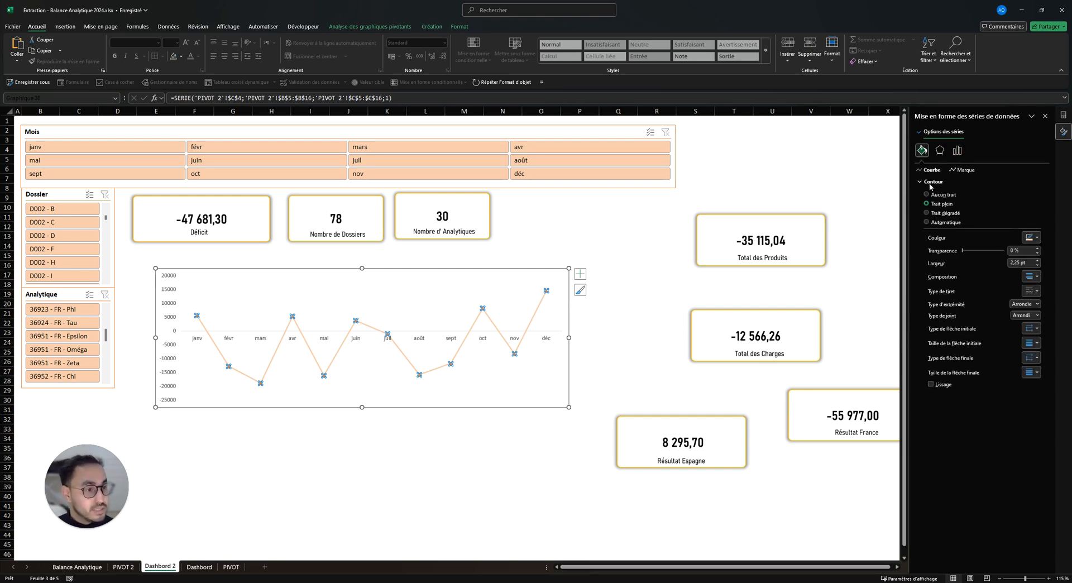
click(961, 170)
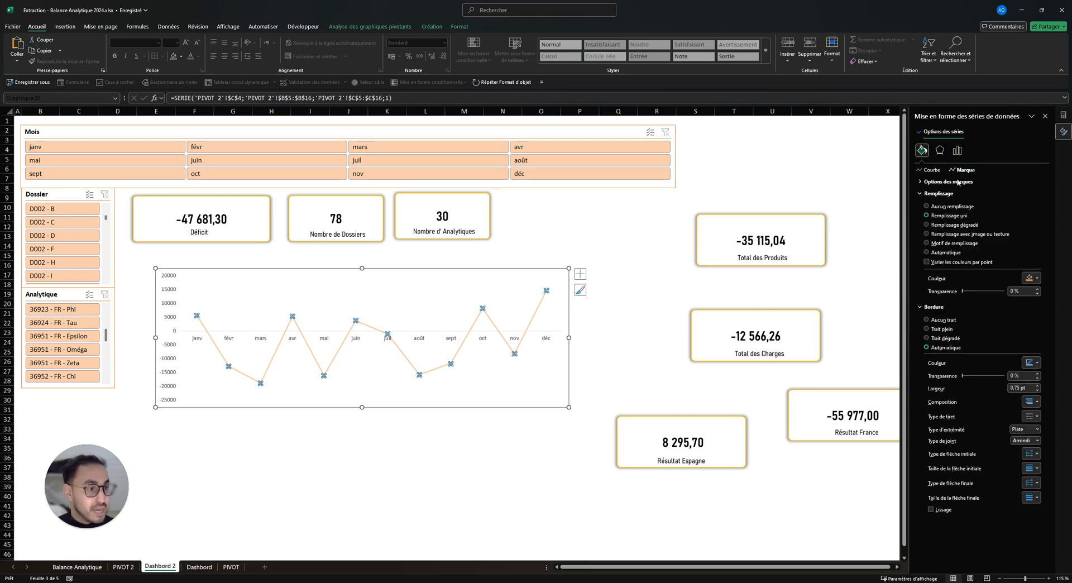
click(939, 193)
click(938, 194)
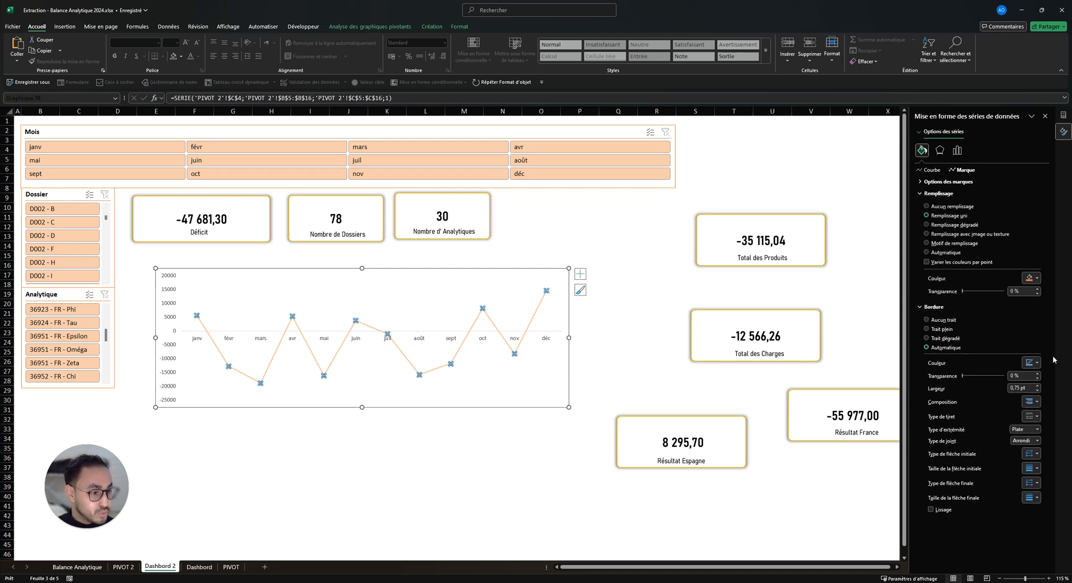
click(1032, 362)
click(1014, 408)
click(617, 351)
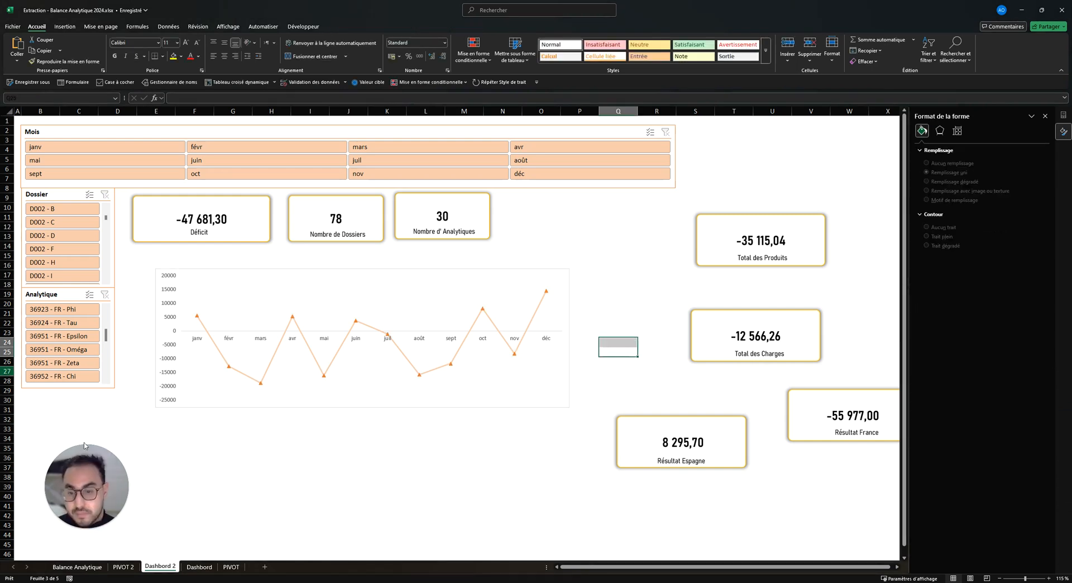
- Apply the Nombre number category to the vertical axis of the monthly balance chart
click(171, 340)
click(167, 364)
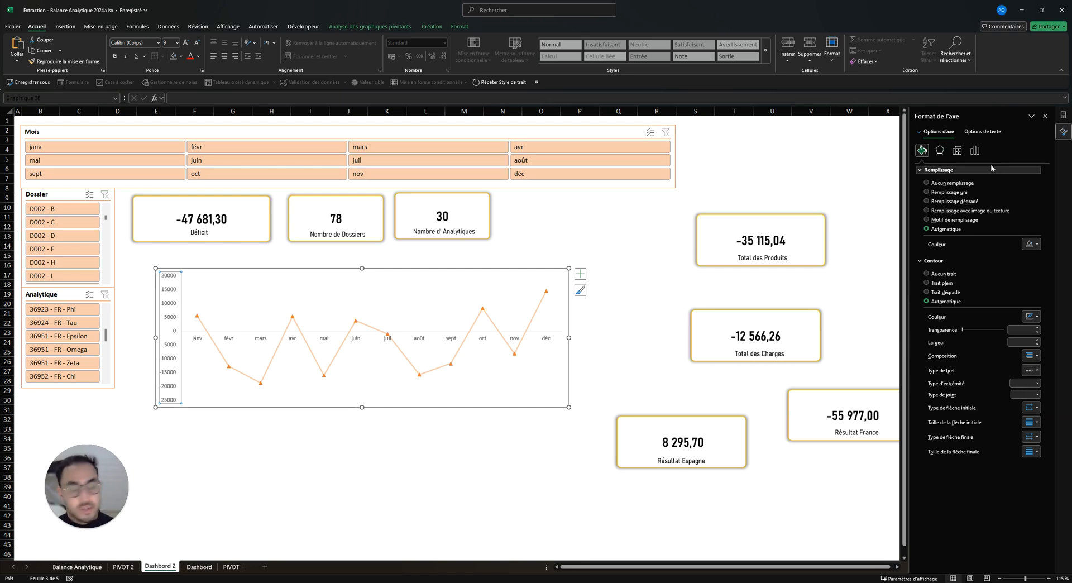
click(975, 150)
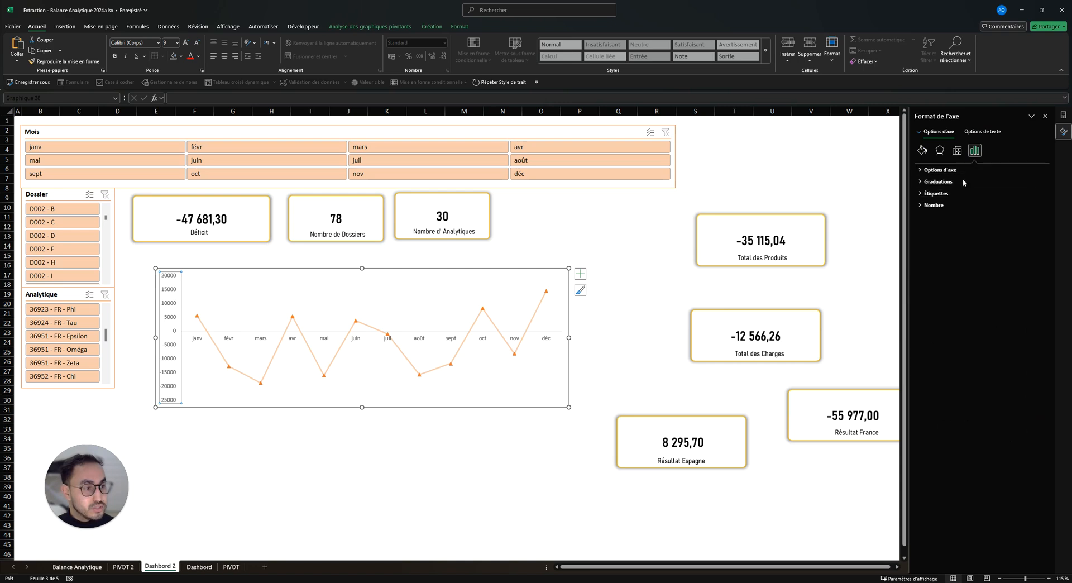
click(931, 205)
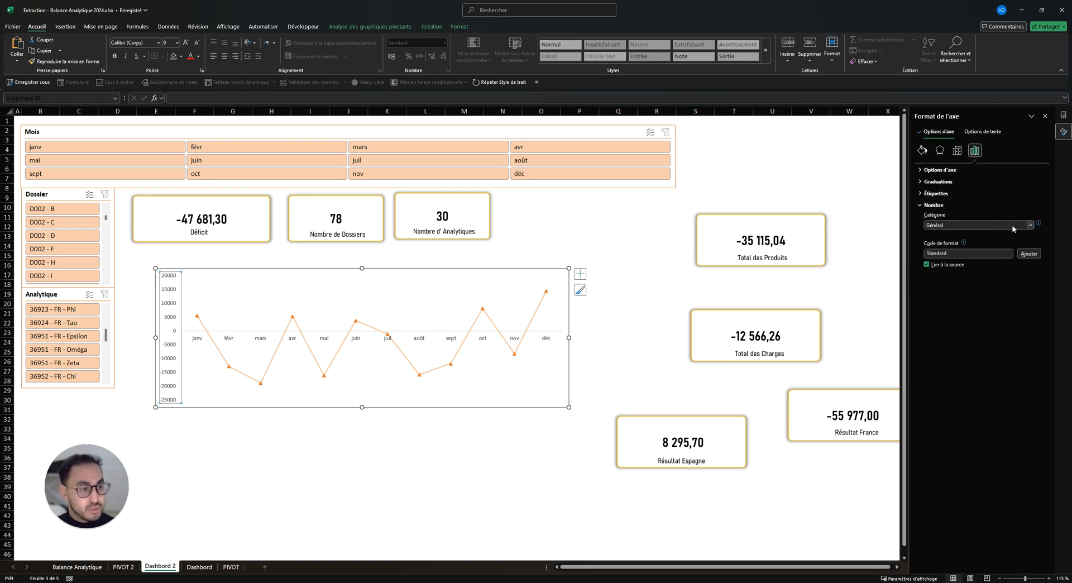
click(983, 225)
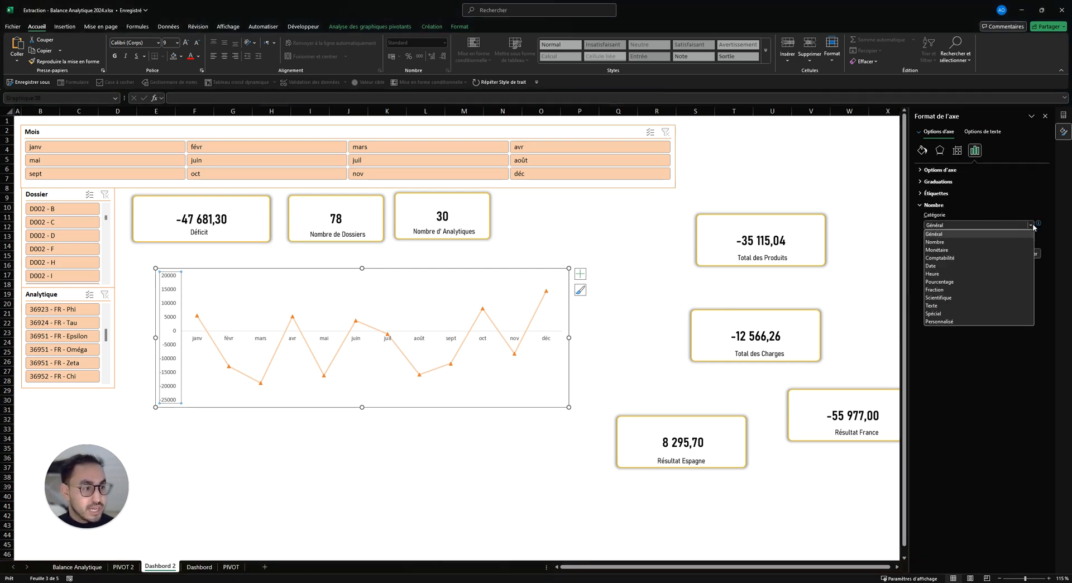
click(1012, 241)
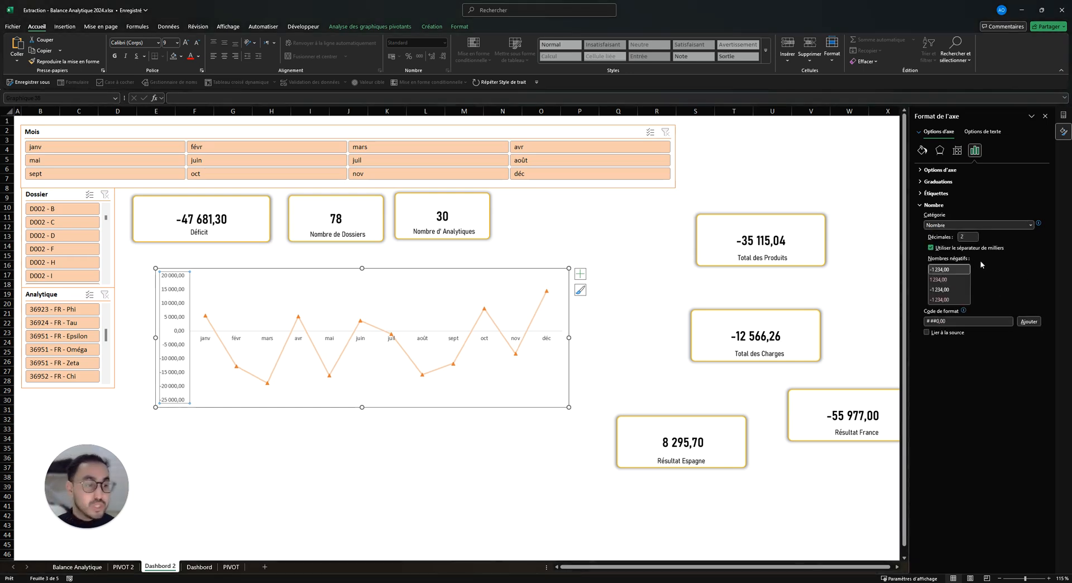
- Set the vertical axis numbers to 0 decimals with the first -1 234 style for negative values
click(968, 237)
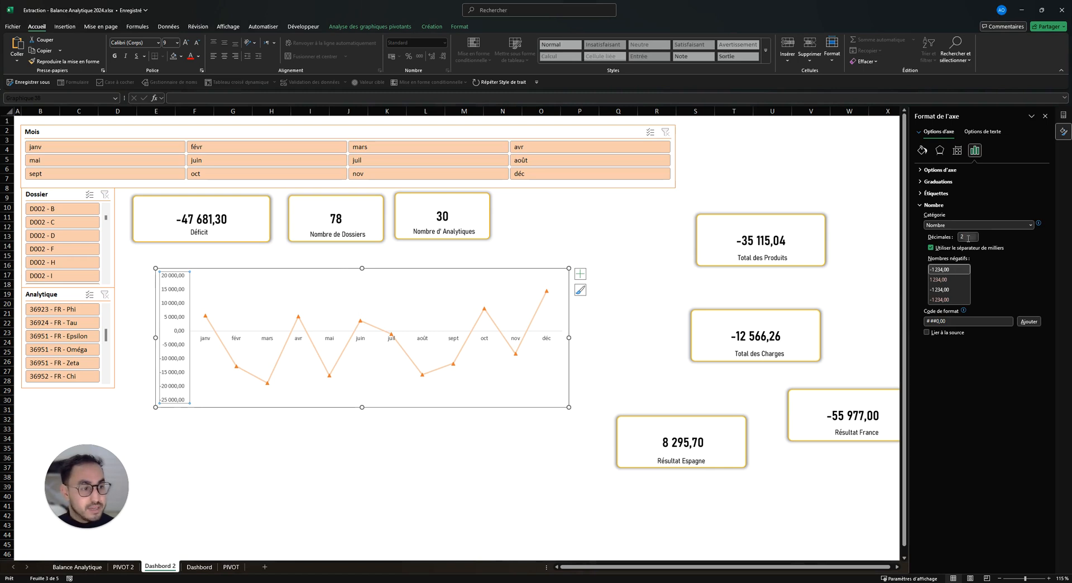
text(0)
key(Return)
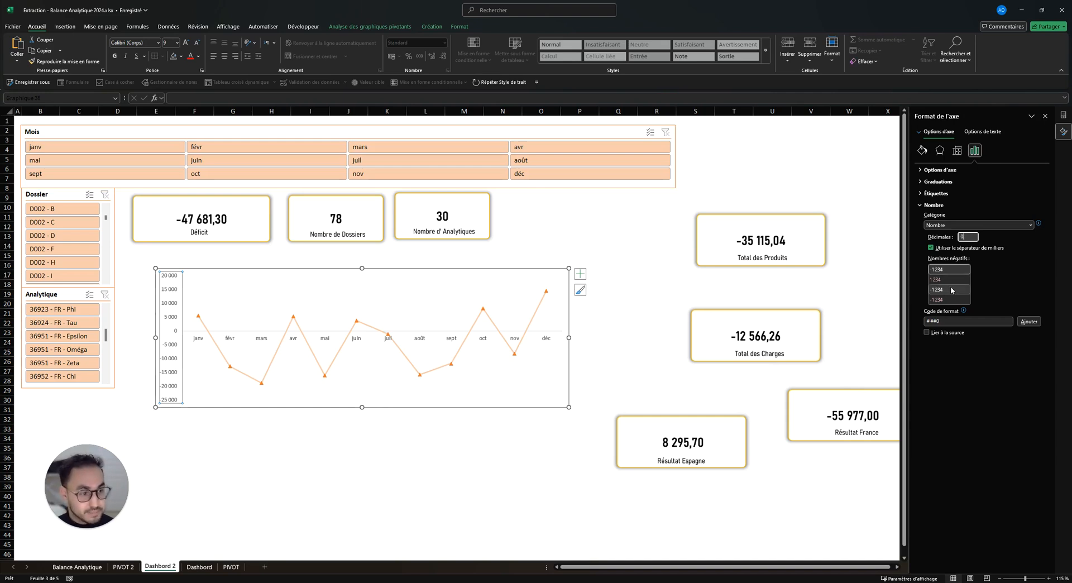
click(956, 271)
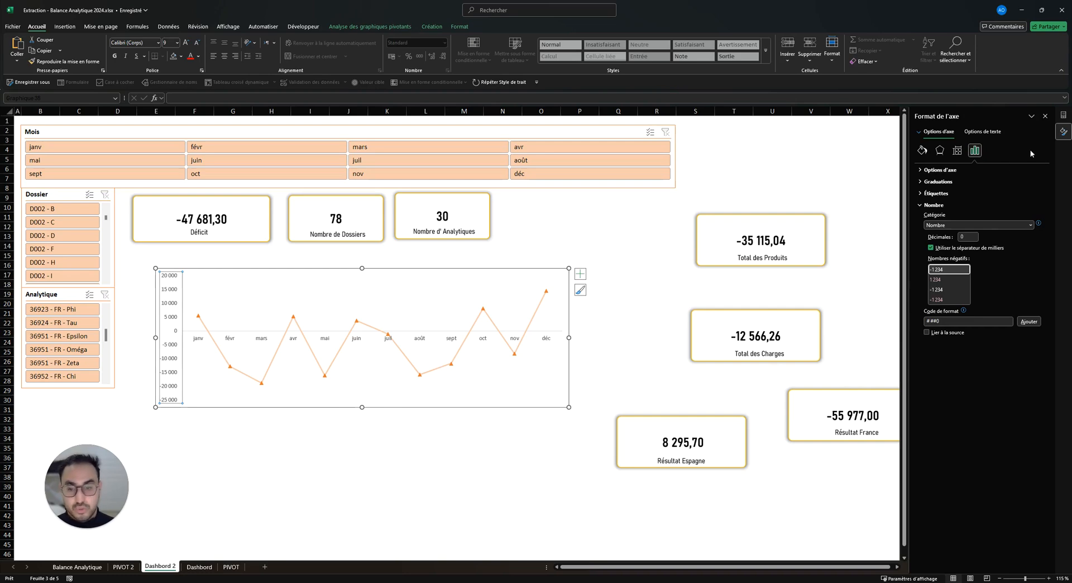
click(934, 204)
click(584, 342)
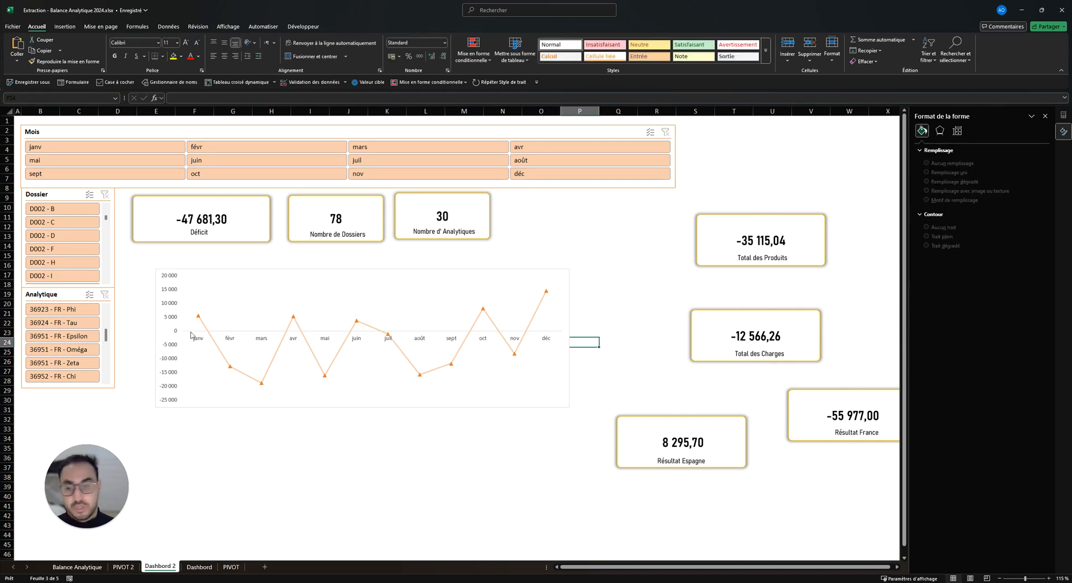
- Change the font of the chart's vertical axis labels to Bahnschrift SemiLight SemiConde
click(173, 335)
click(173, 335)
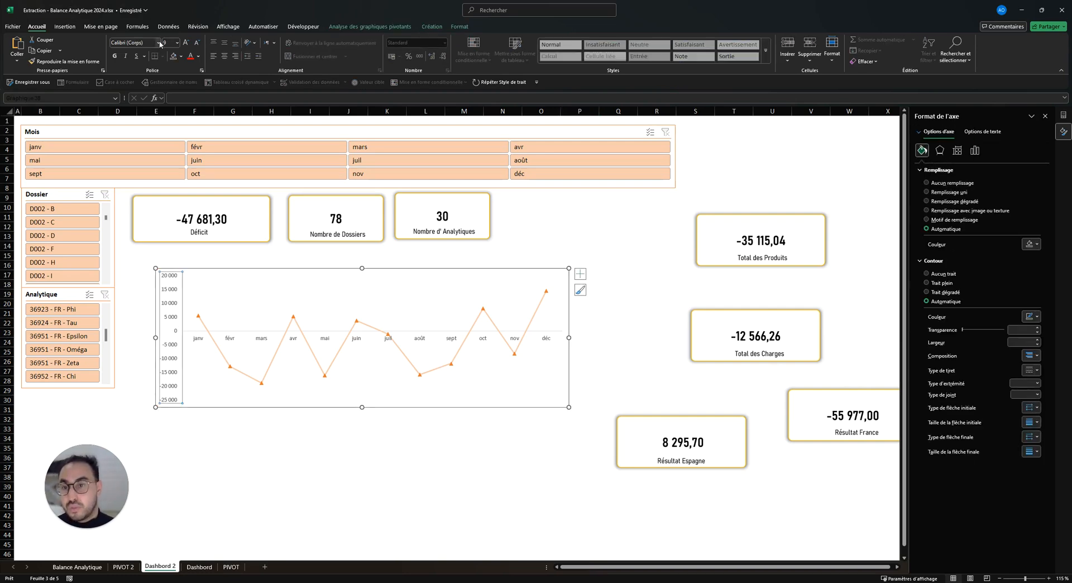
click(159, 42)
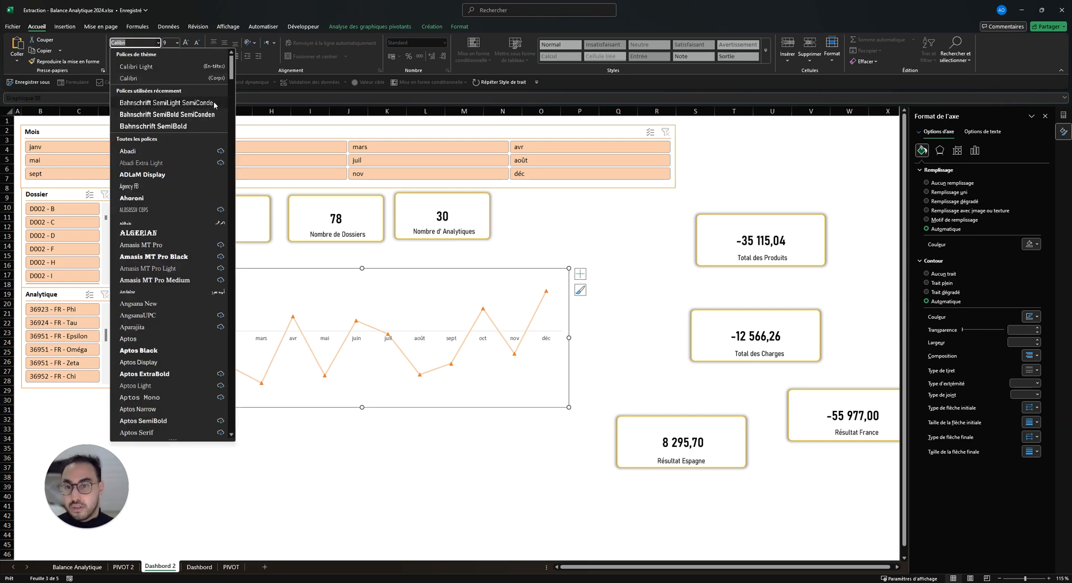
click(162, 104)
- Change the font of the chart's month labels to Bahnschrift SemiLight SemiConde
click(251, 347)
click(252, 339)
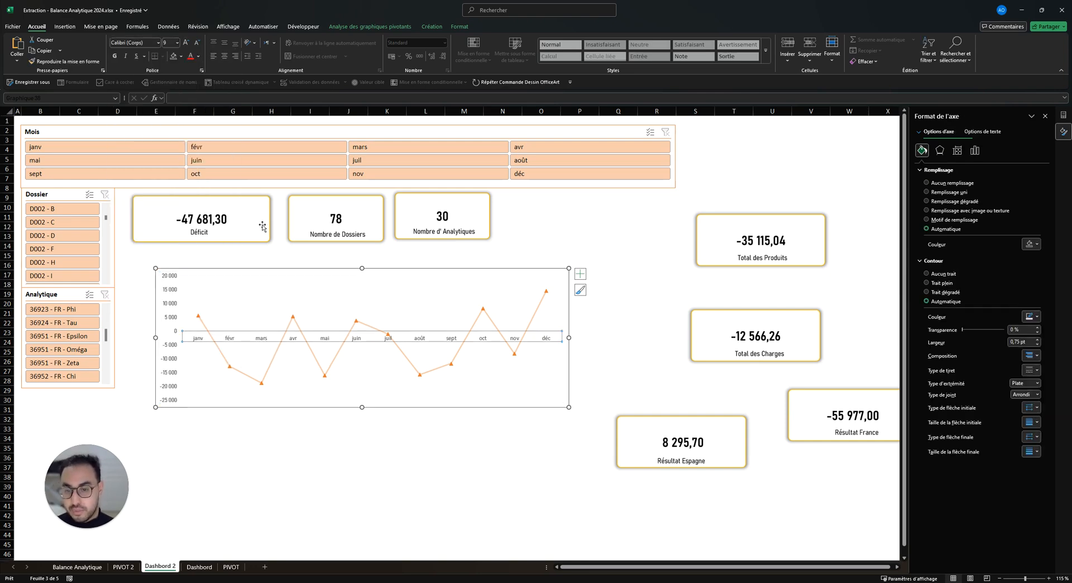
click(160, 43)
click(202, 102)
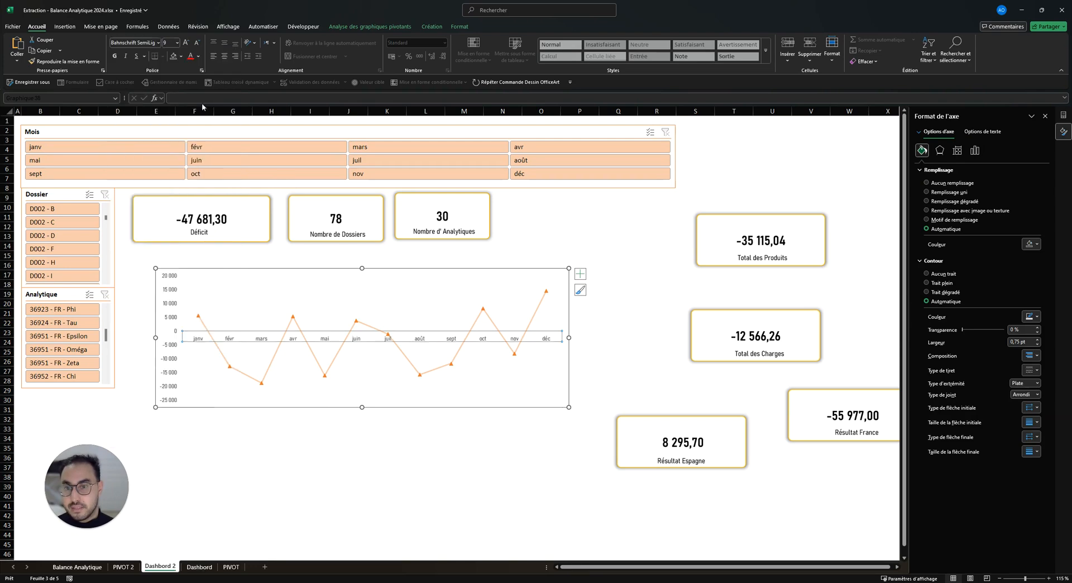
click(637, 234)
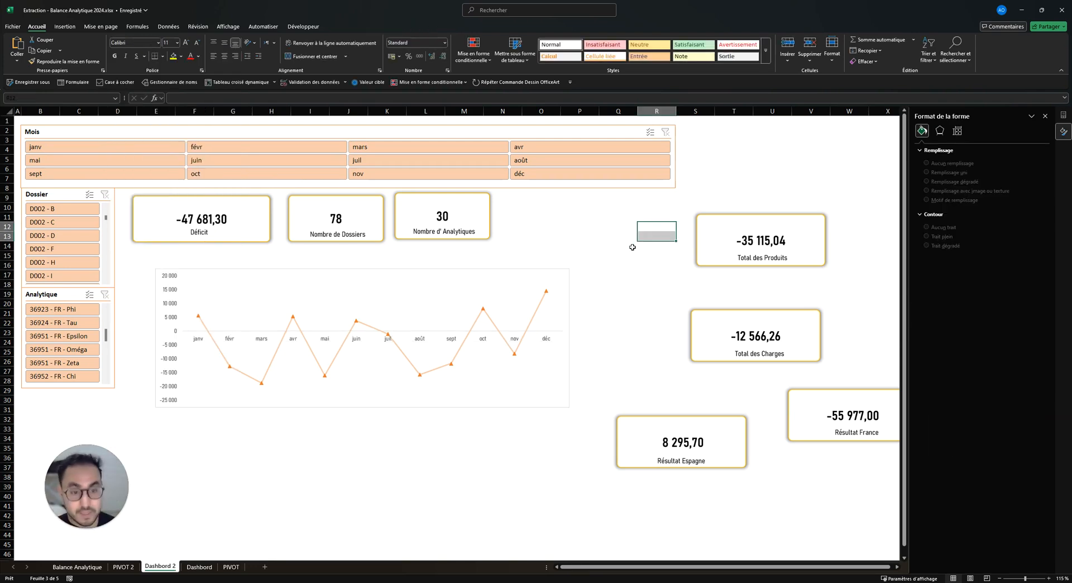
click(525, 273)
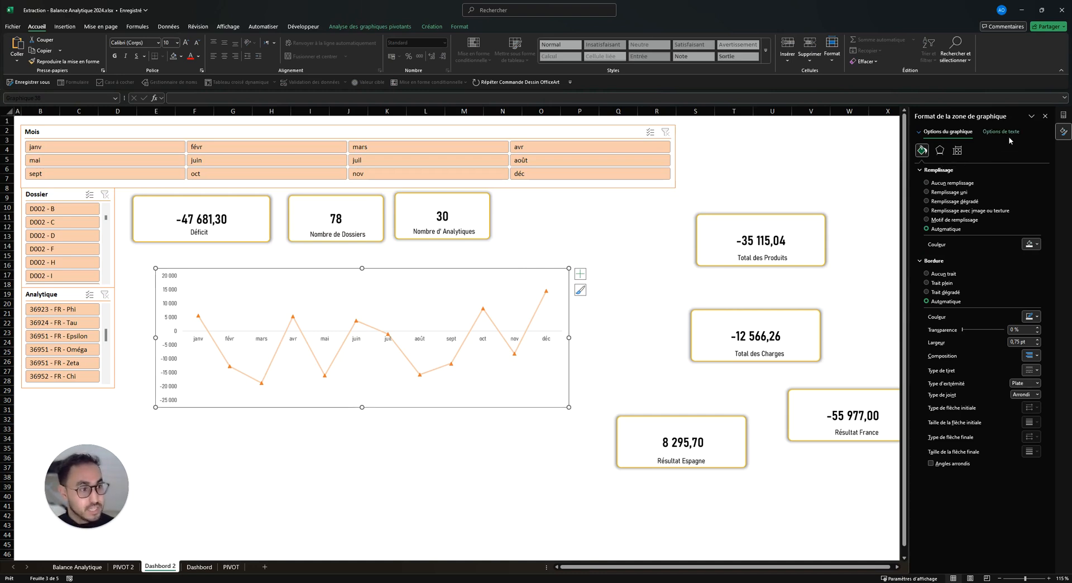
click(936, 171)
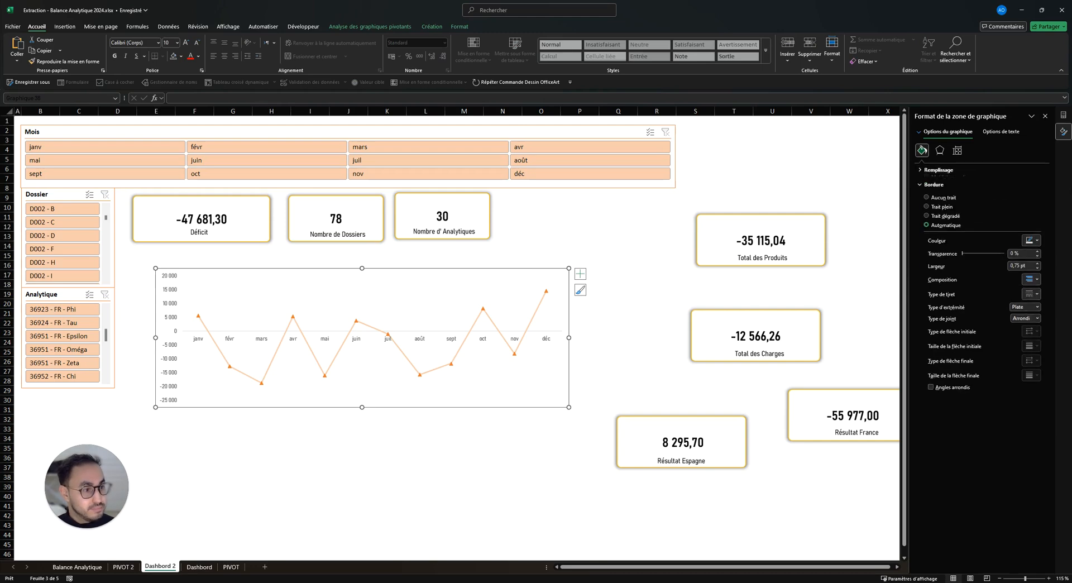
click(930, 182)
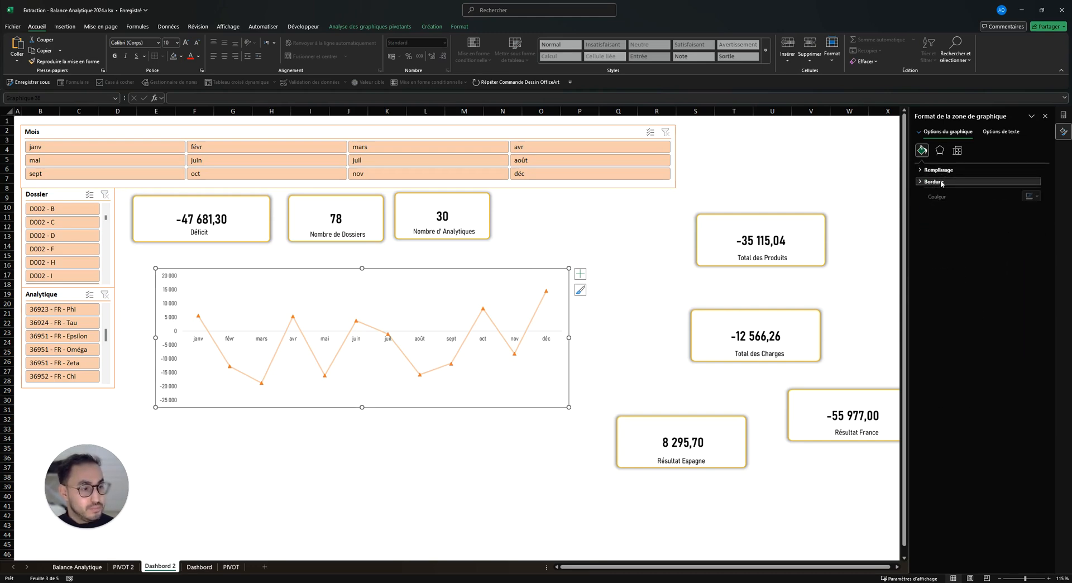
click(930, 181)
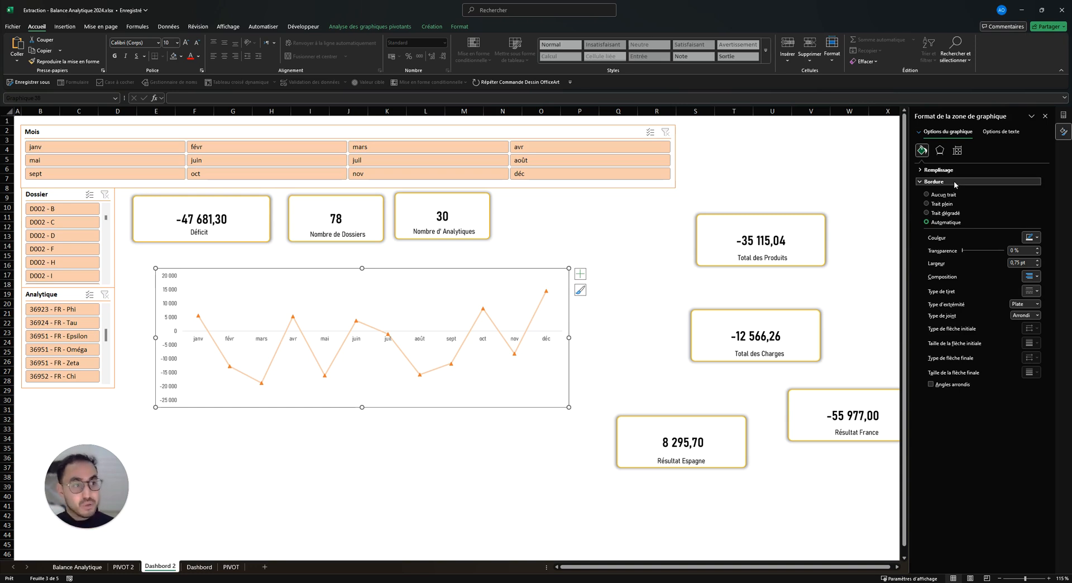
click(1037, 237)
click(1000, 190)
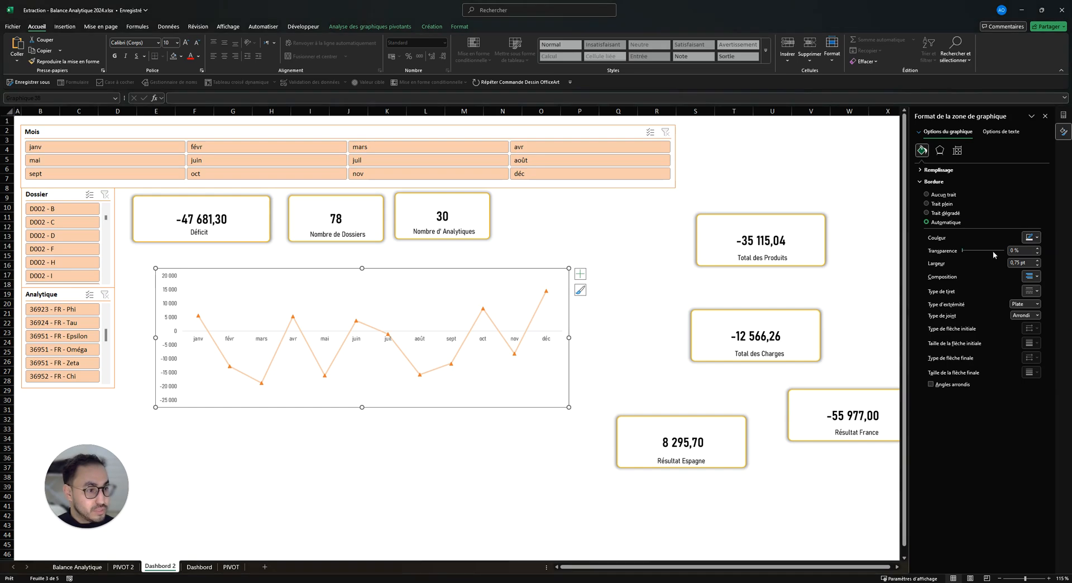
click(608, 251)
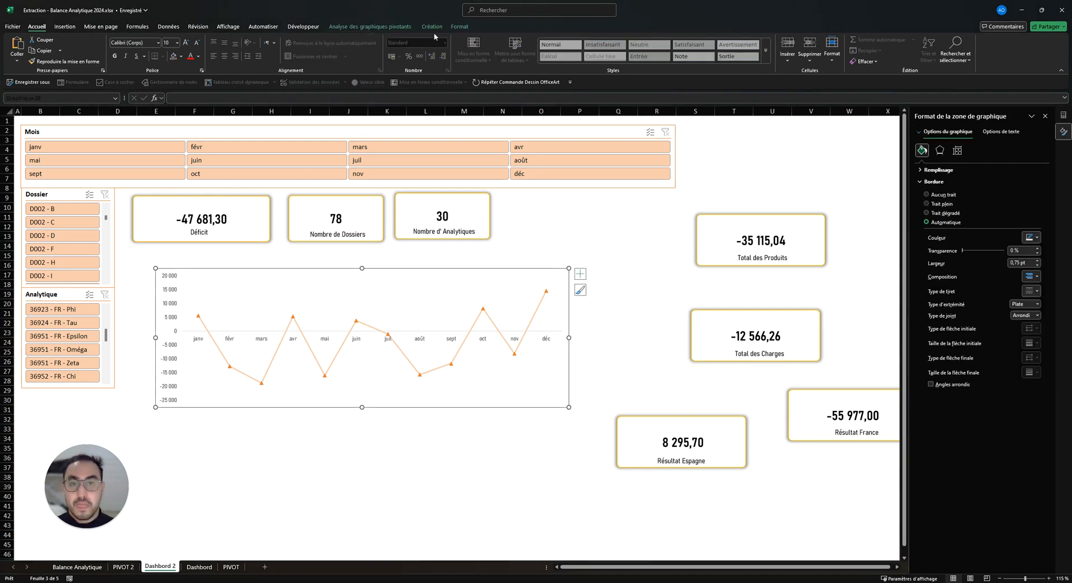
- Apply the white theme shape style with a gold outline to the monthly balance line chart
click(399, 26)
click(432, 27)
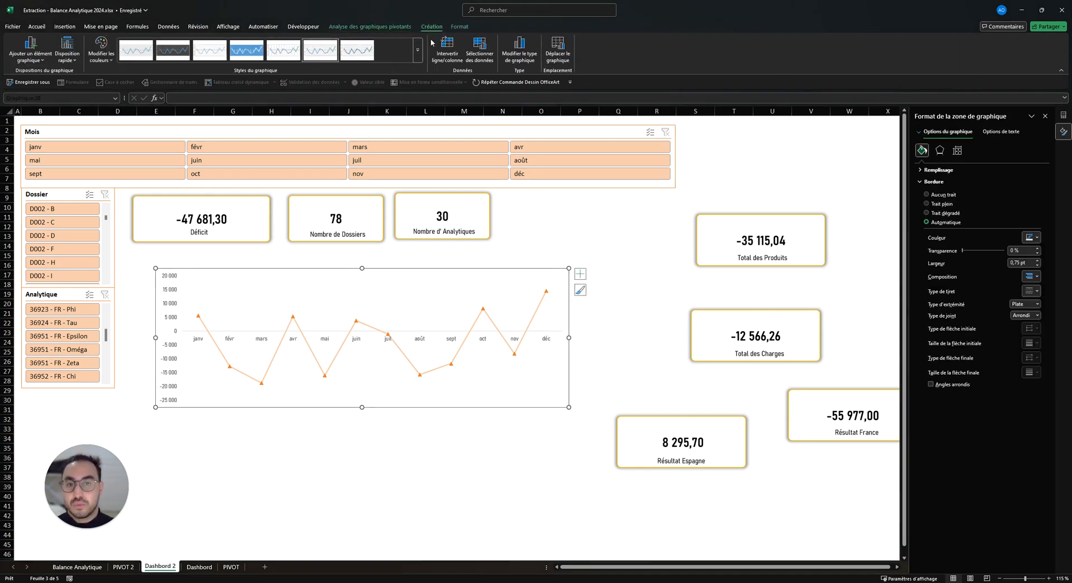
click(455, 28)
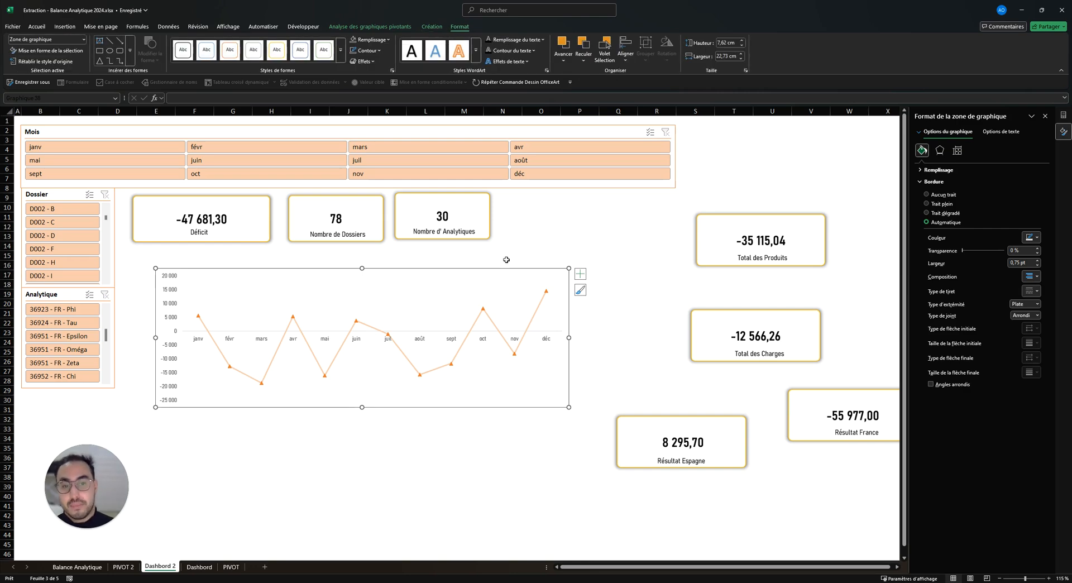
click(575, 234)
click(547, 269)
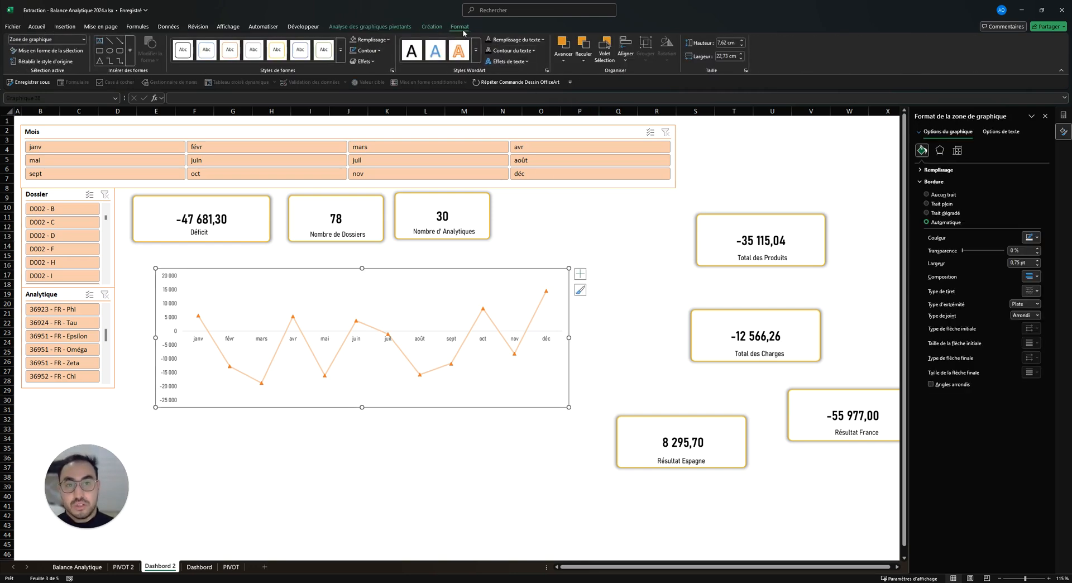
click(341, 53)
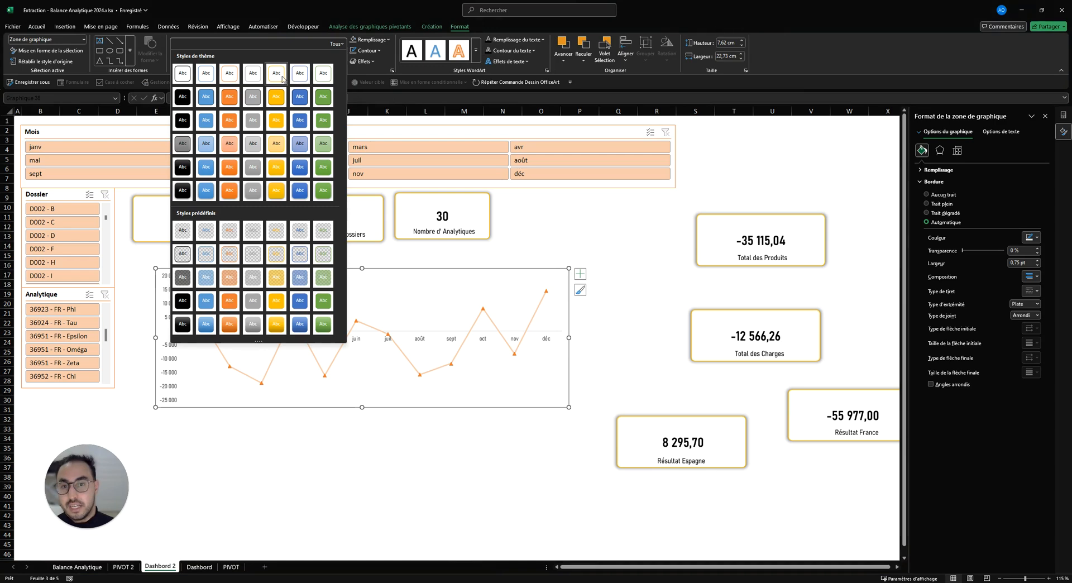
click(502, 226)
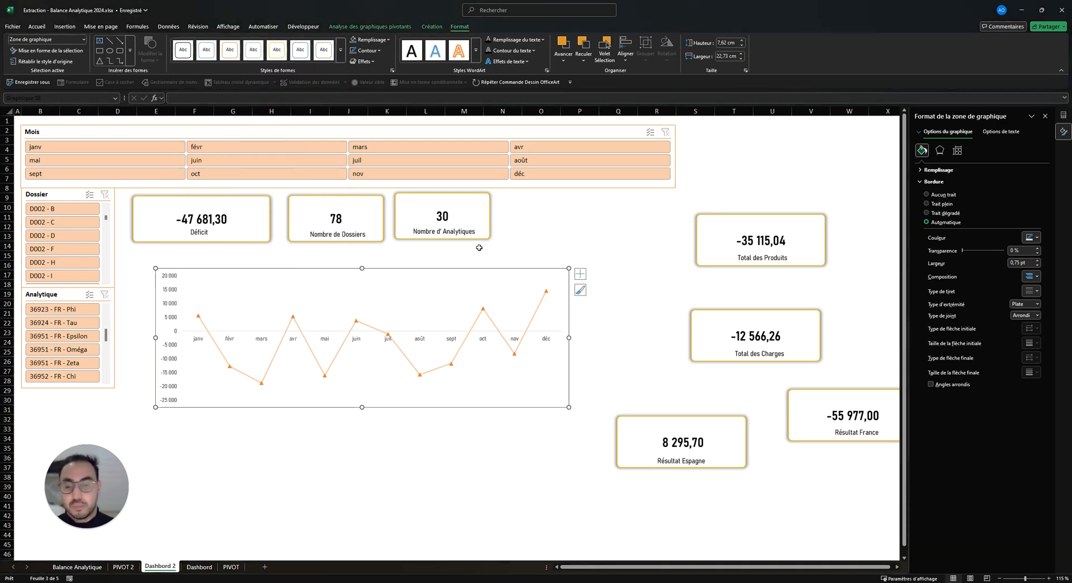
click(340, 50)
click(277, 85)
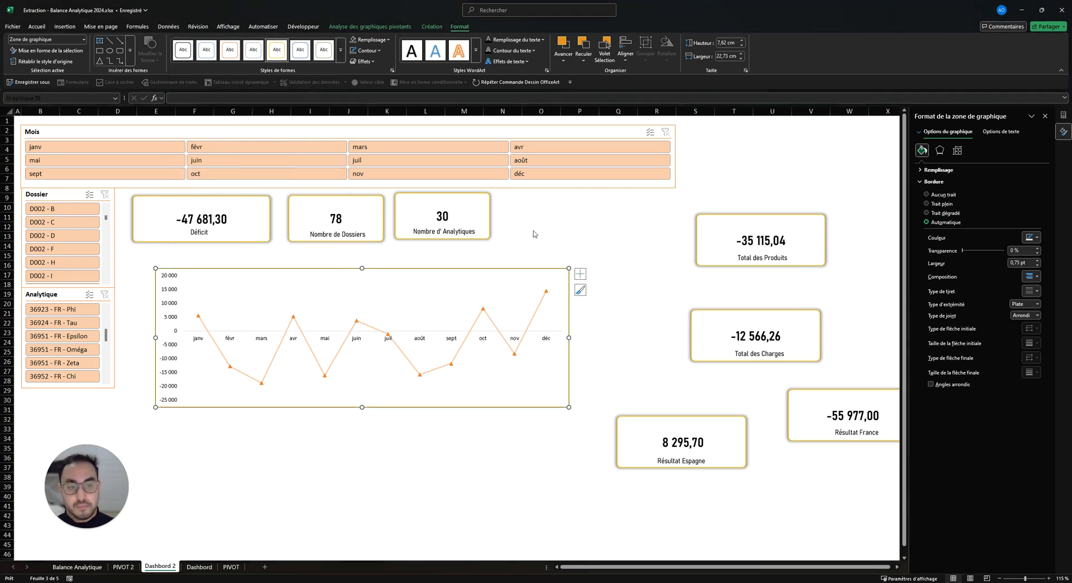
click(618, 246)
click(560, 273)
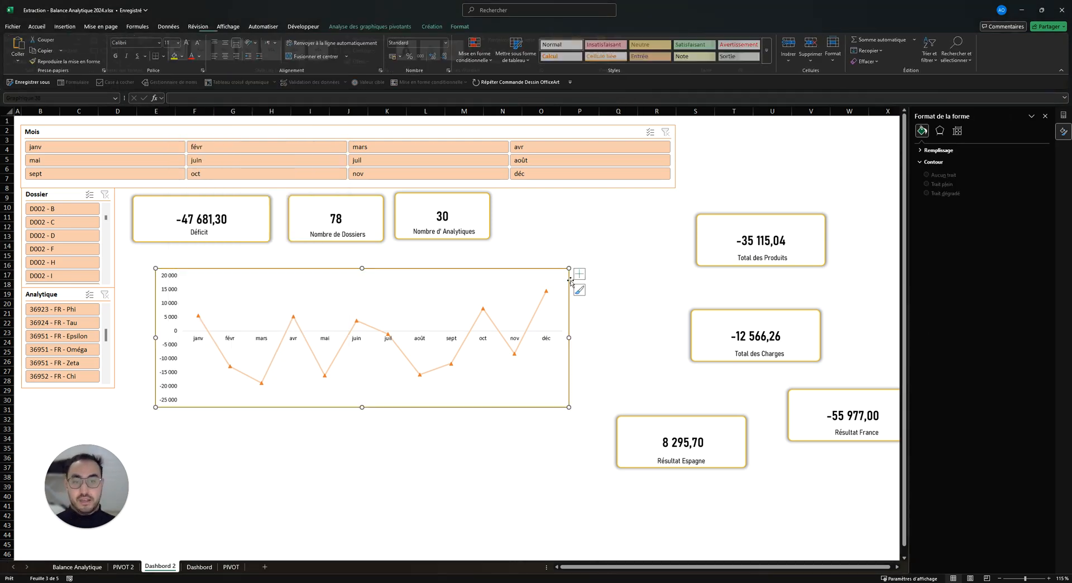
click(602, 256)
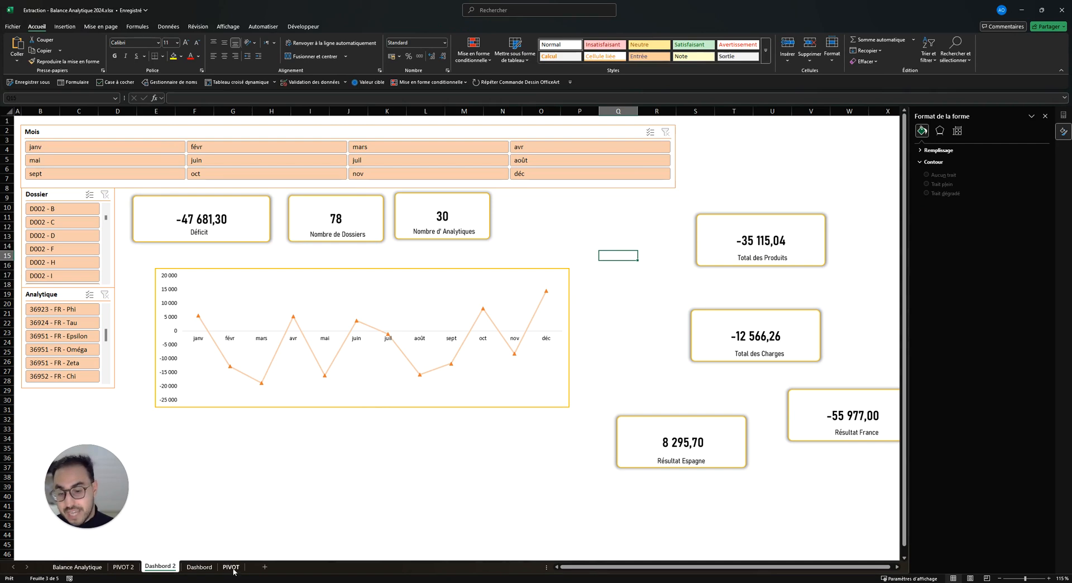
- Add the centred outer shadow preset to the monthly balance chart, using the chart on the Dashbord sheet as reference
click(199, 566)
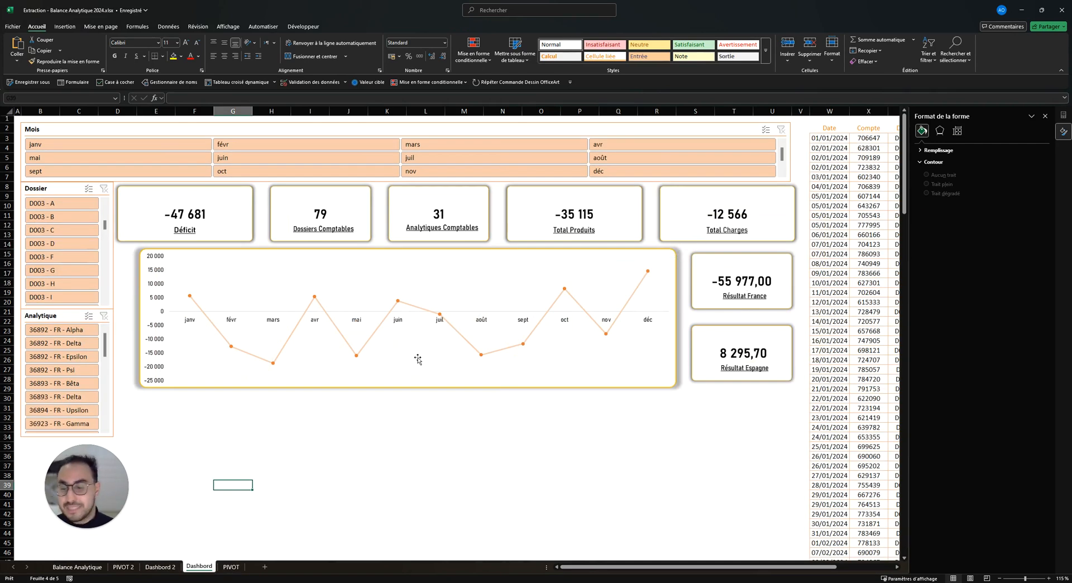
key(ctrl+Page_Up)
click(566, 275)
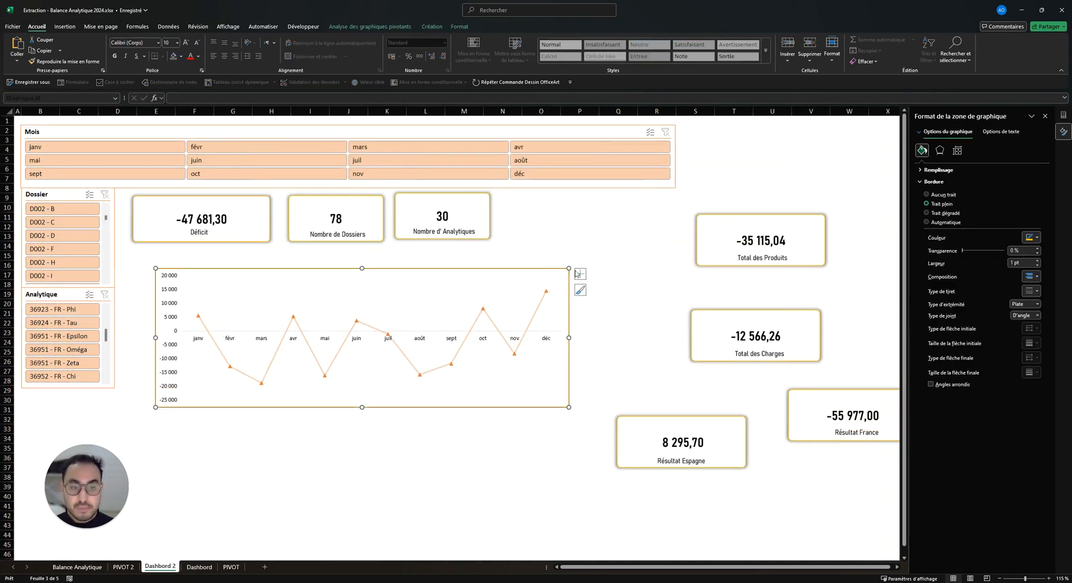
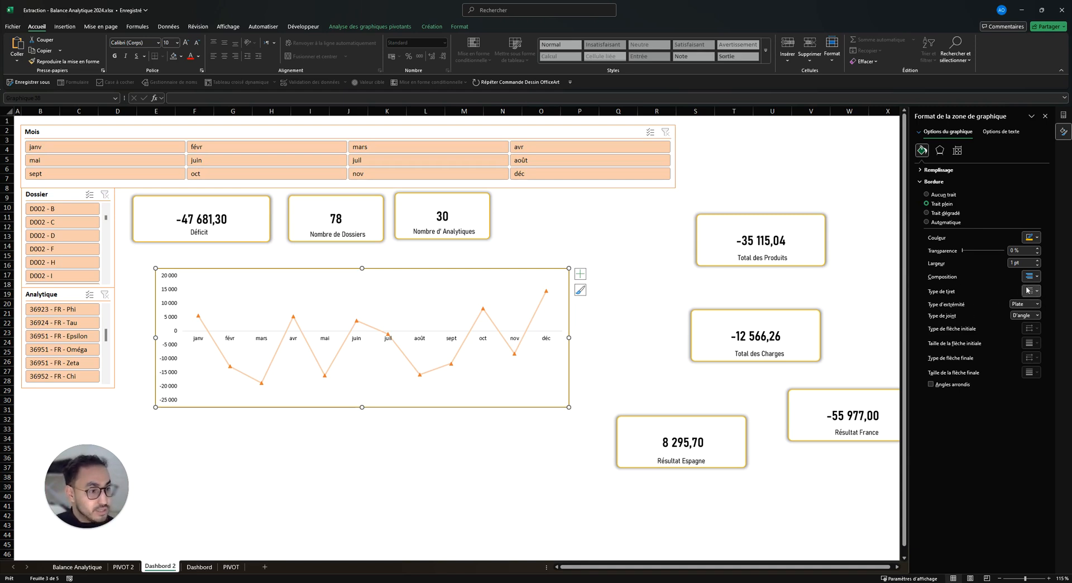
click(939, 150)
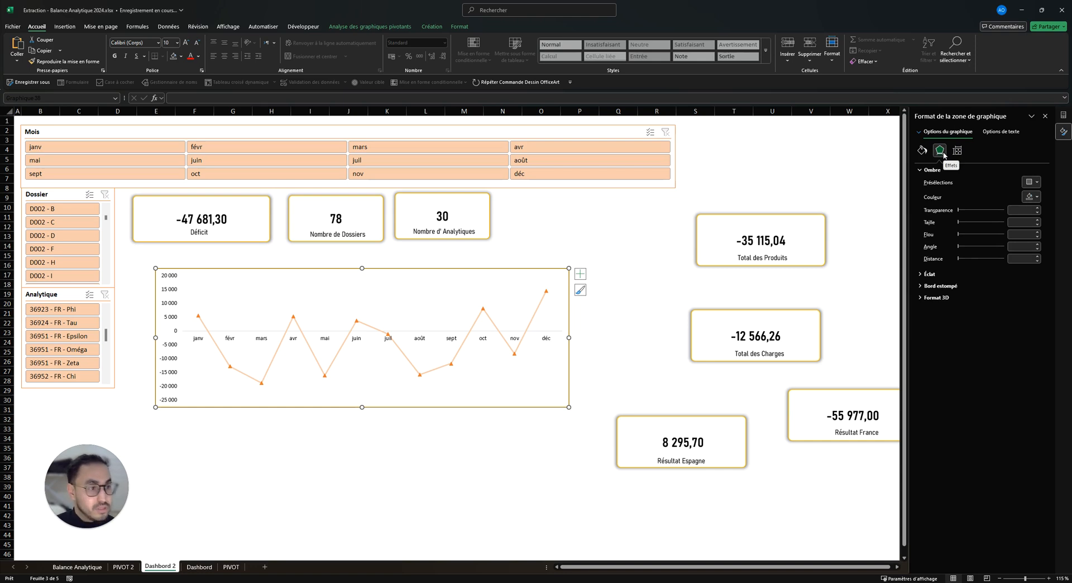
click(1033, 183)
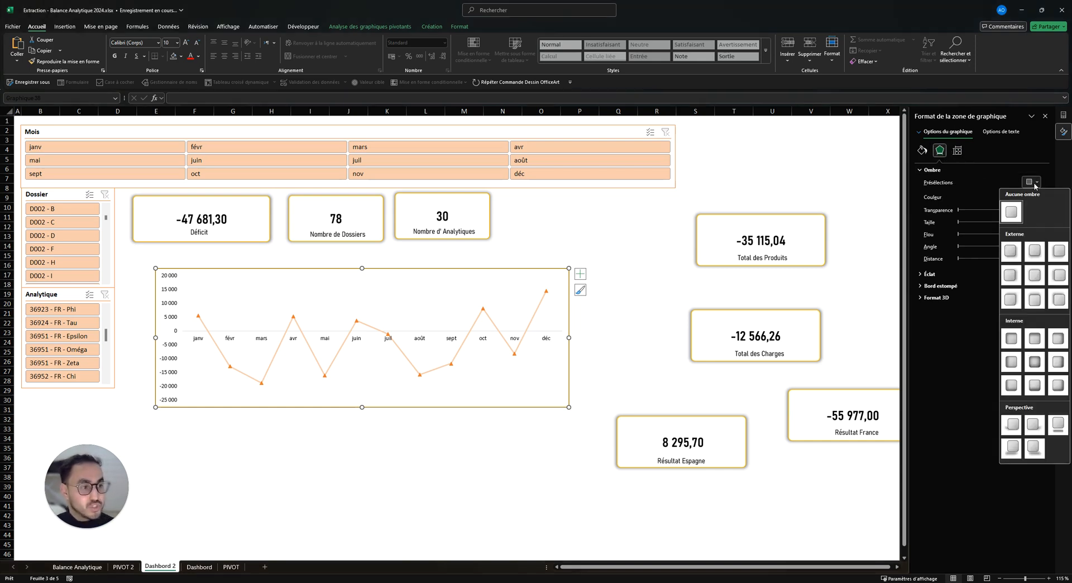
click(1040, 275)
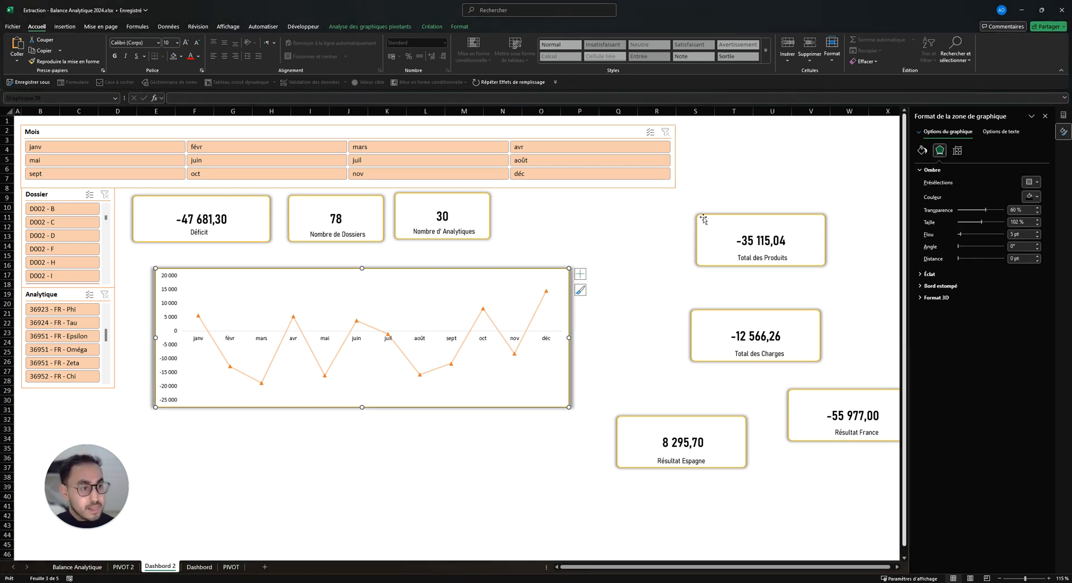
- Compare the shadow settings of the Nombre d' Analytiques card with those of the monthly balance chart
click(580, 234)
click(474, 231)
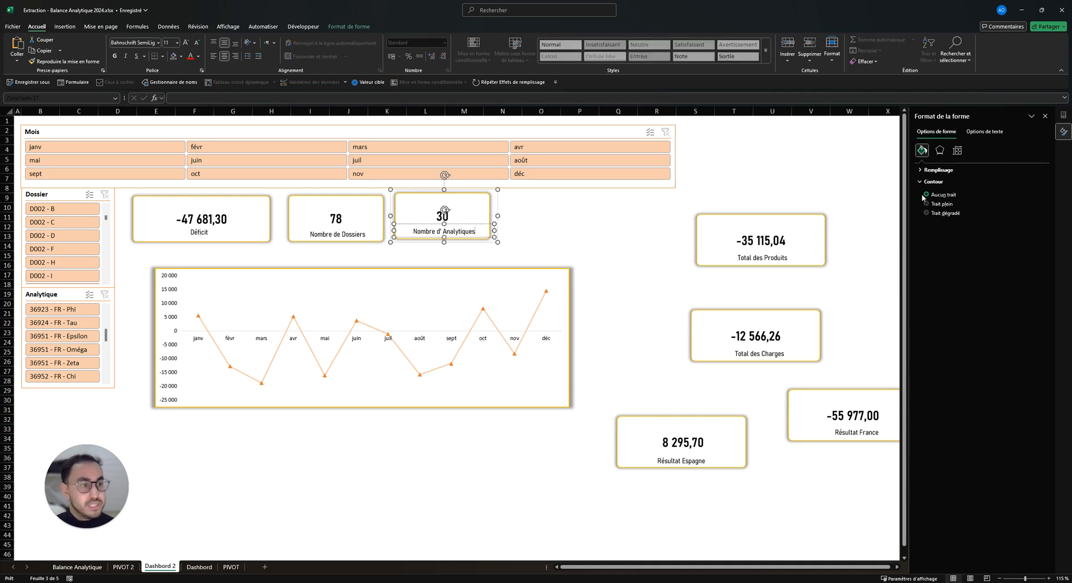
click(938, 153)
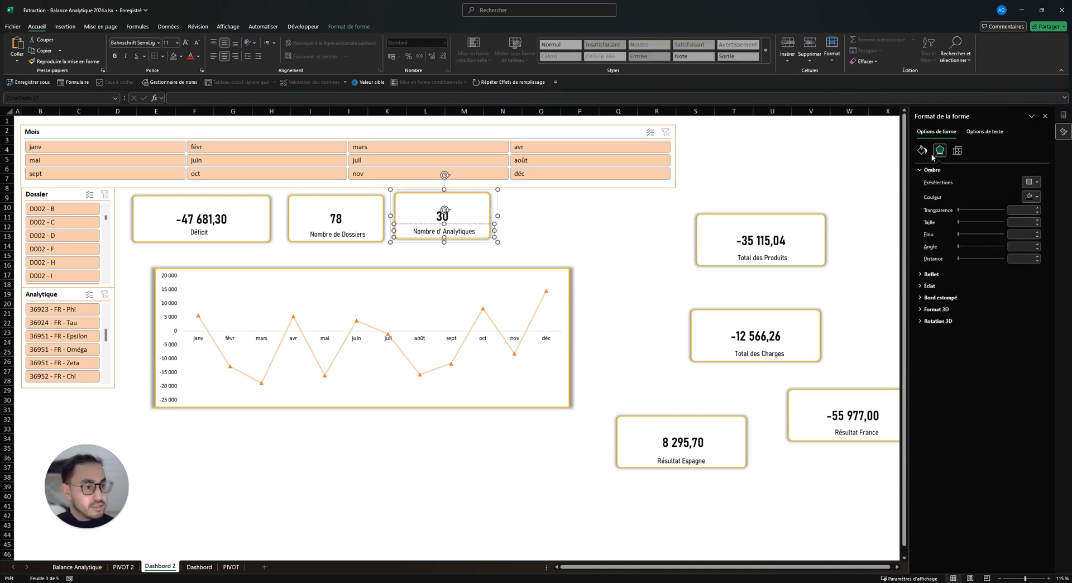
click(550, 242)
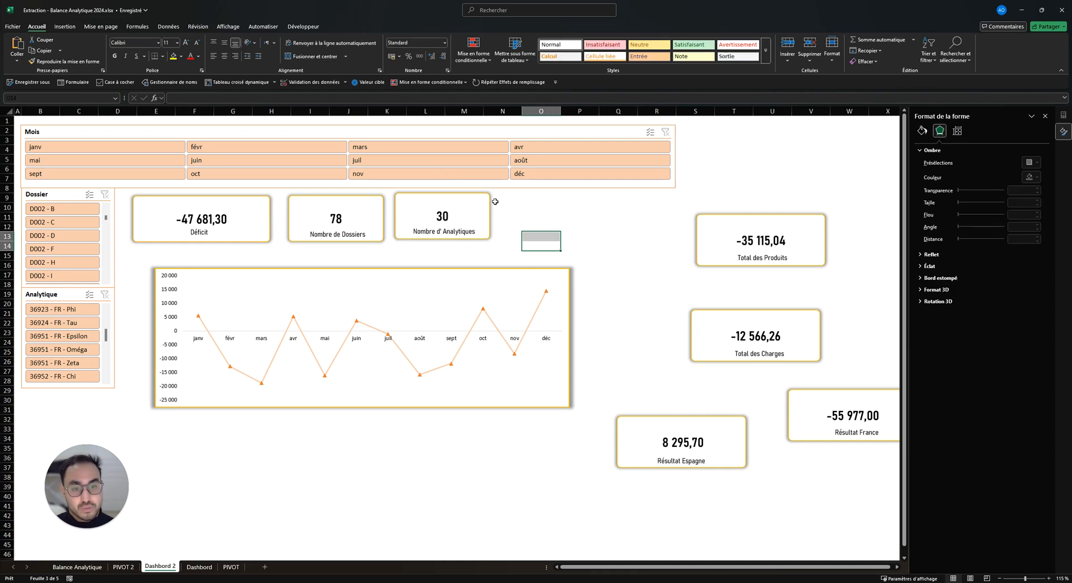
click(490, 200)
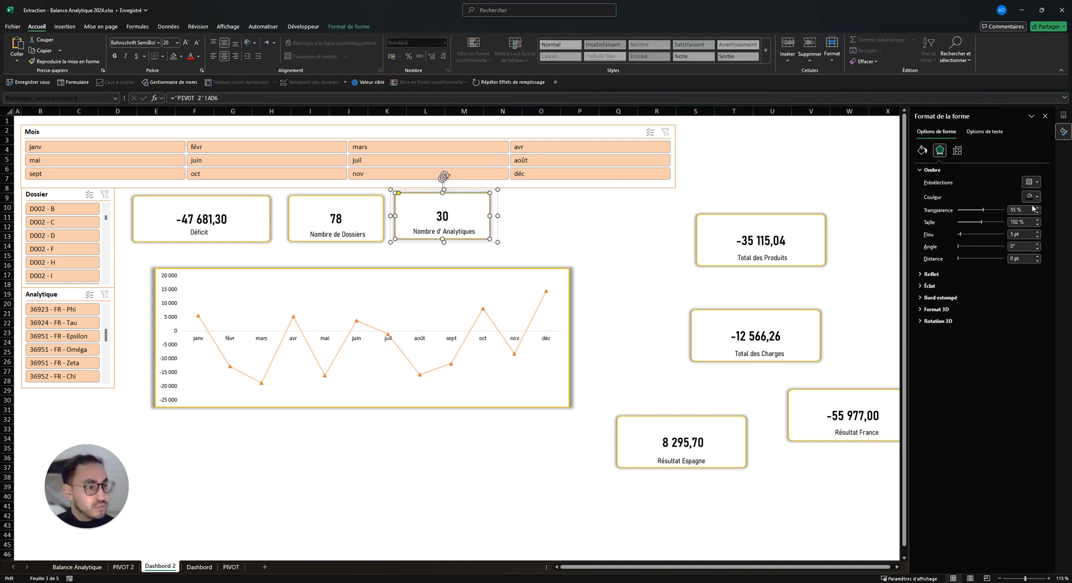
click(536, 207)
click(564, 277)
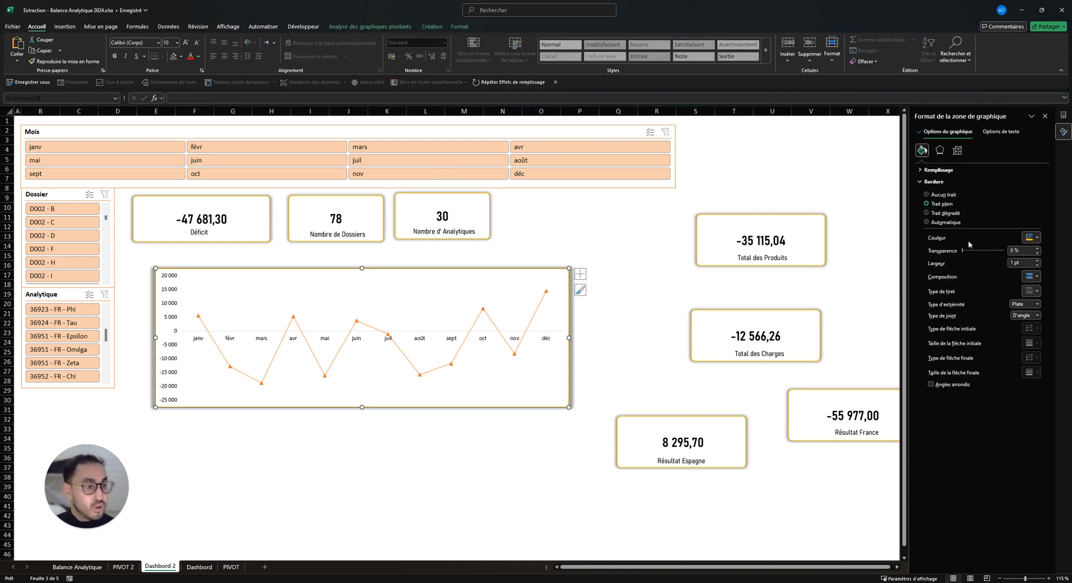
click(940, 150)
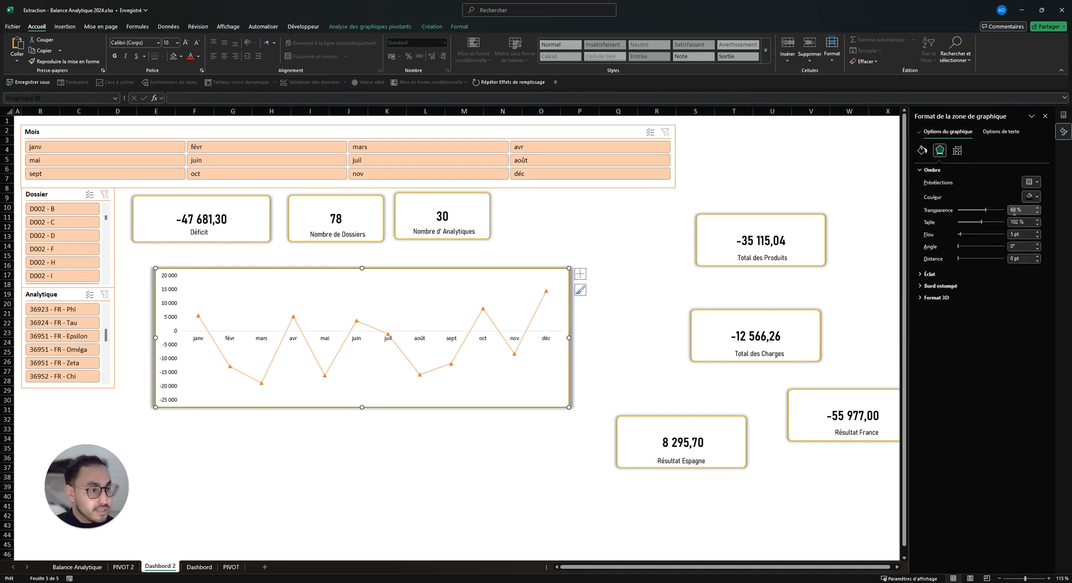
click(649, 329)
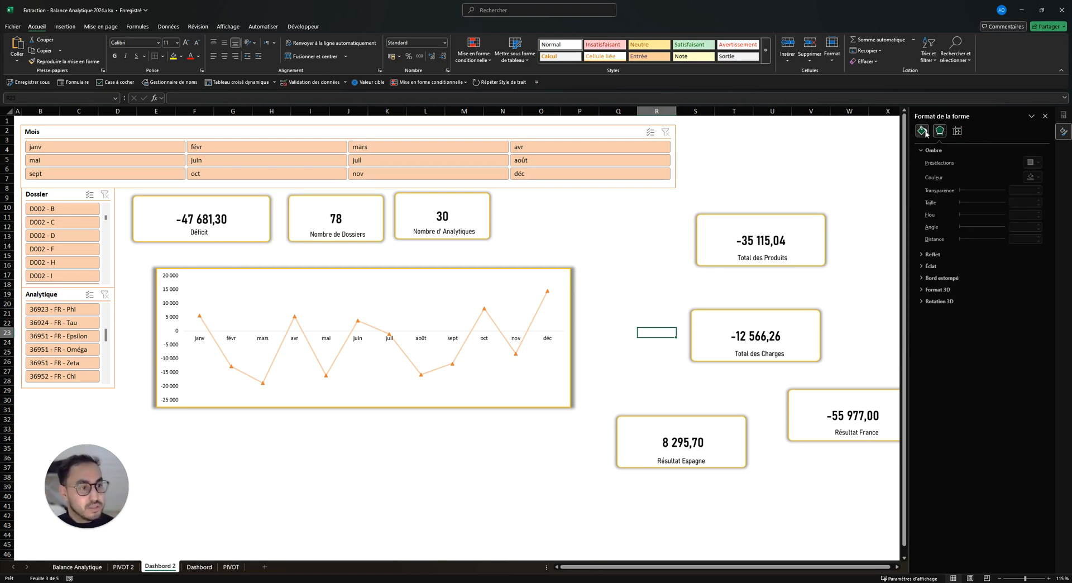
- Give the monthly balance chart's border rounded corners
click(566, 271)
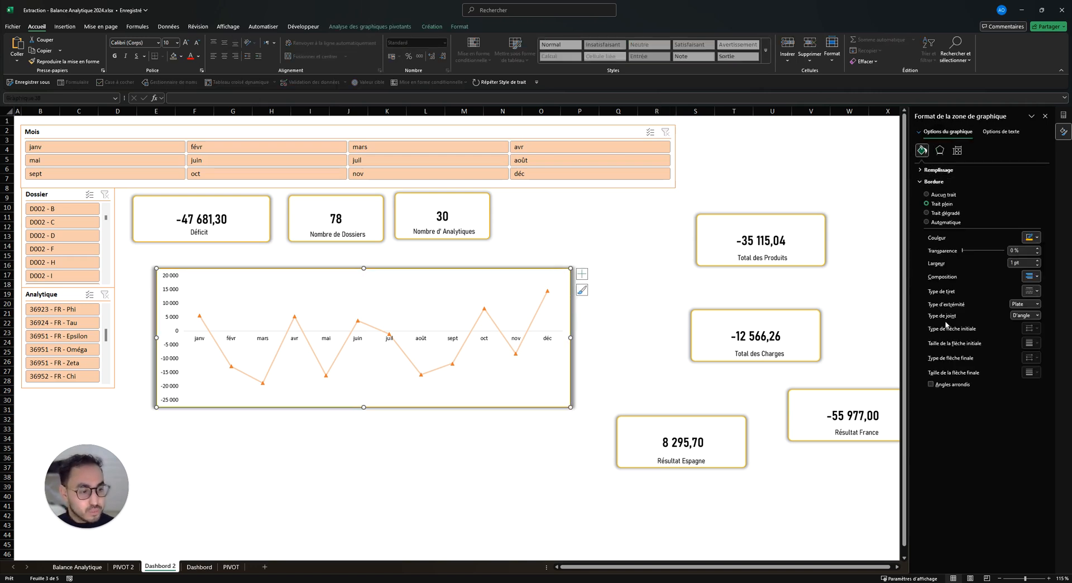
click(959, 385)
click(612, 369)
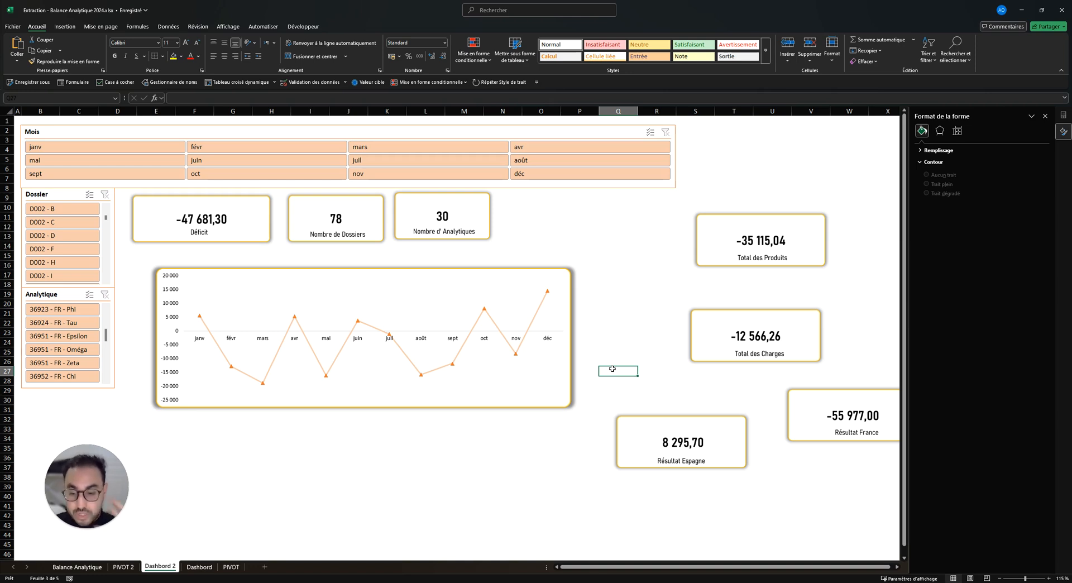
- Widen the monthly balance chart on both sides and move it up just beneath the row of KPI cards
click(518, 271)
drag(570, 338, 626, 339)
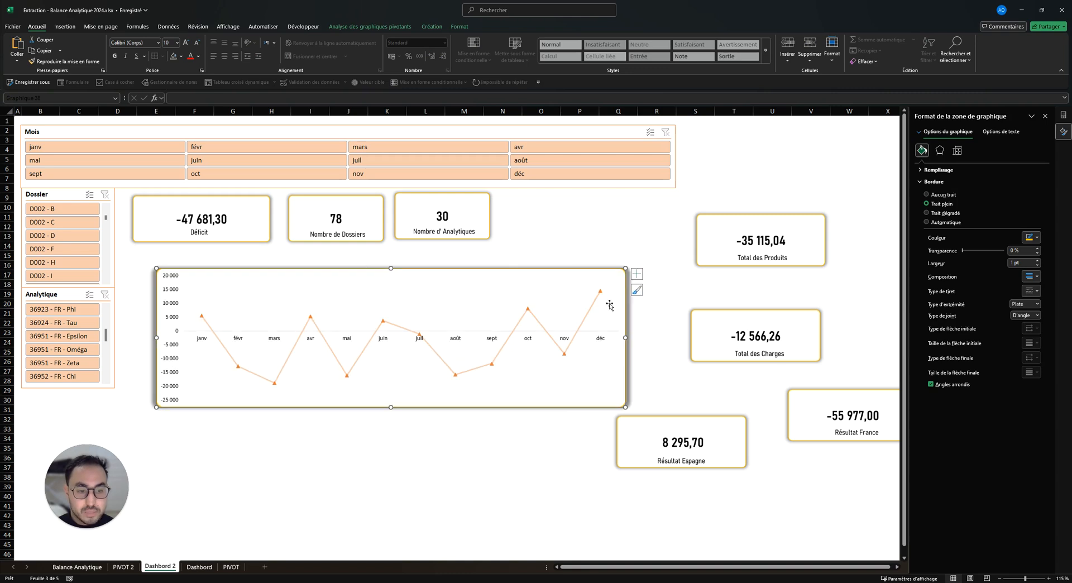
mouse_move(588, 270)
mouse_down()
mouse_move(565, 241)
mouse_move(552, 245)
mouse_move(562, 259)
mouse_move(590, 253)
mouse_up()
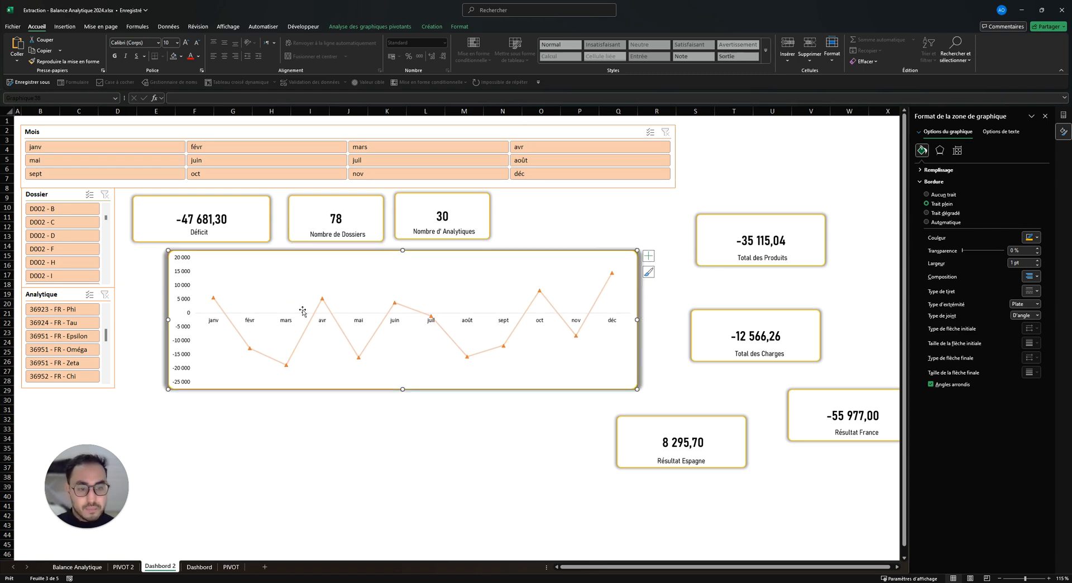
drag(168, 320, 152, 319)
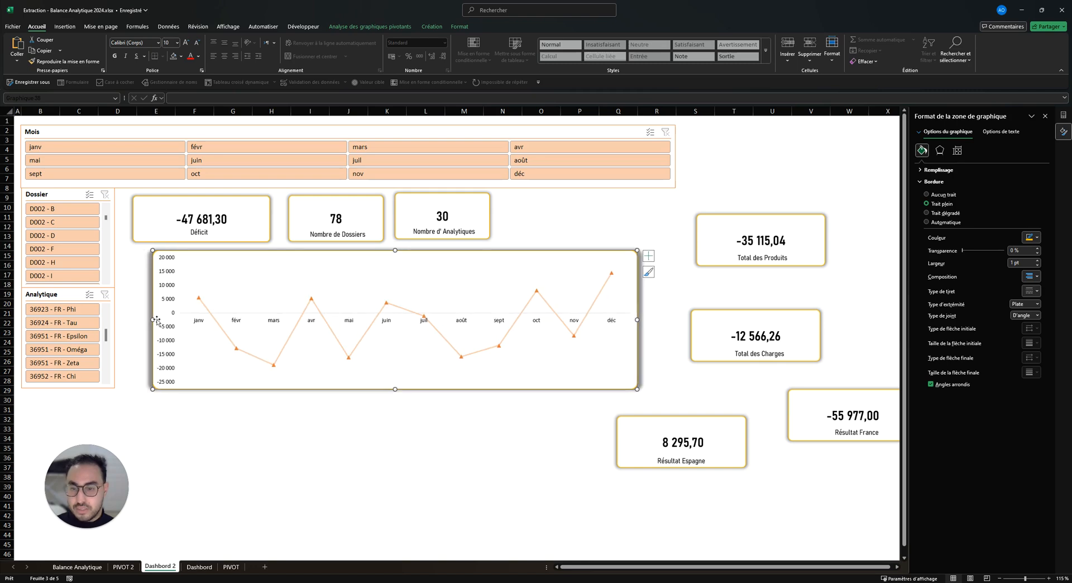
click(580, 218)
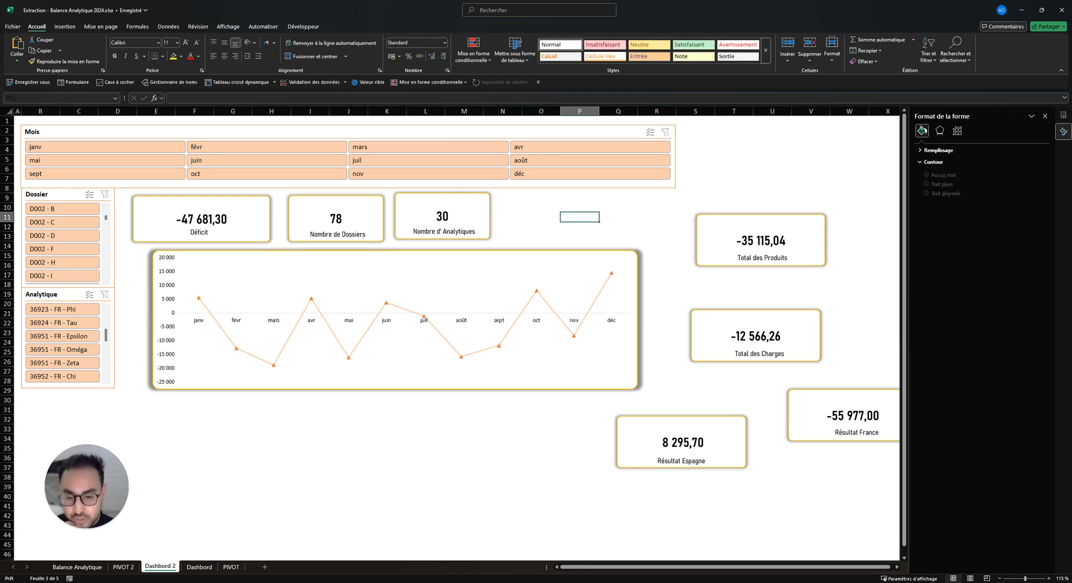
click(199, 567)
click(160, 567)
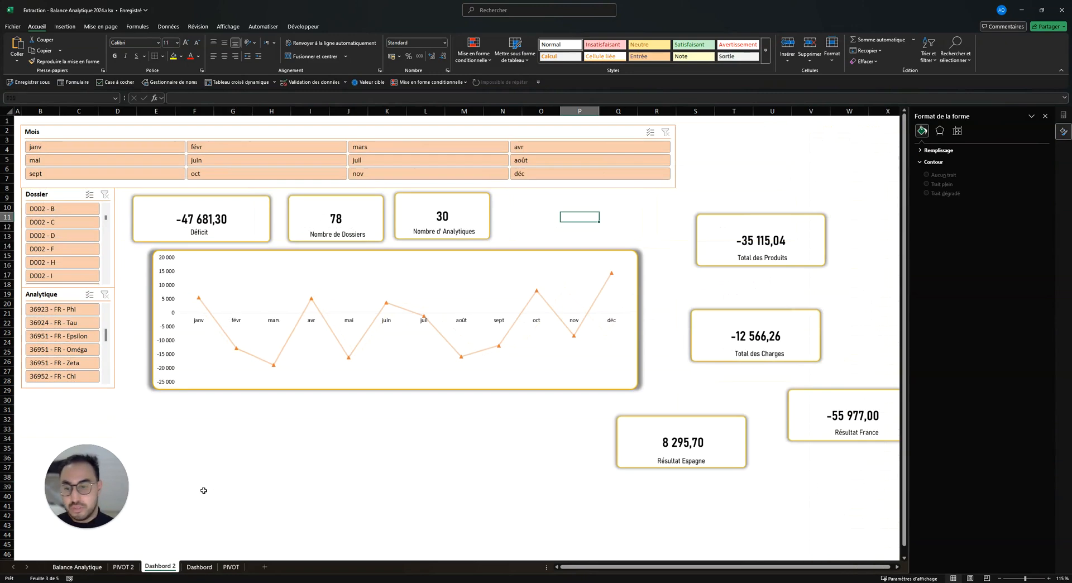
click(224, 475)
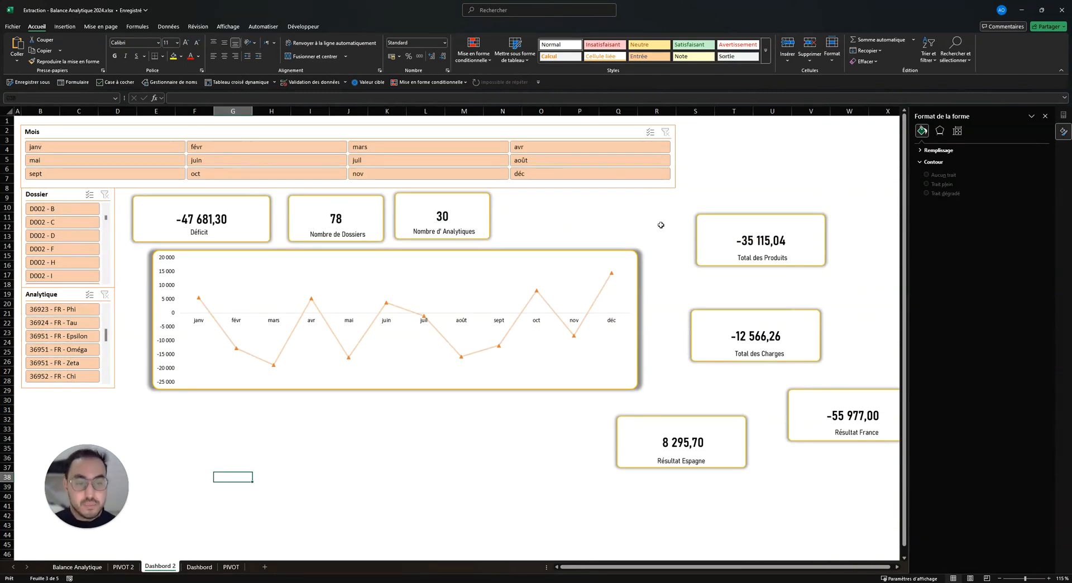
drag(656, 211, 656, 218)
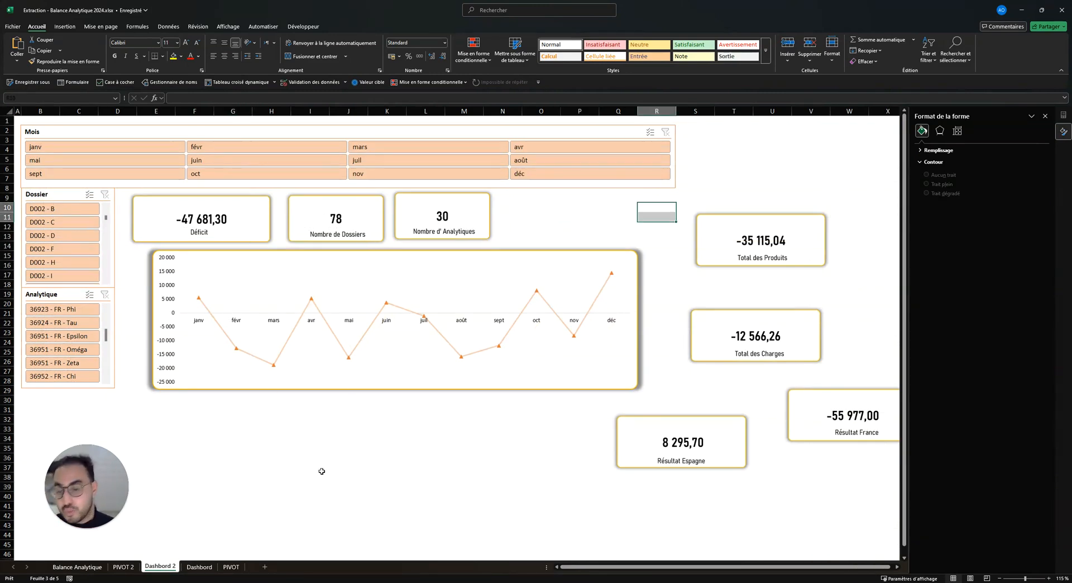
click(250, 235)
click(330, 223)
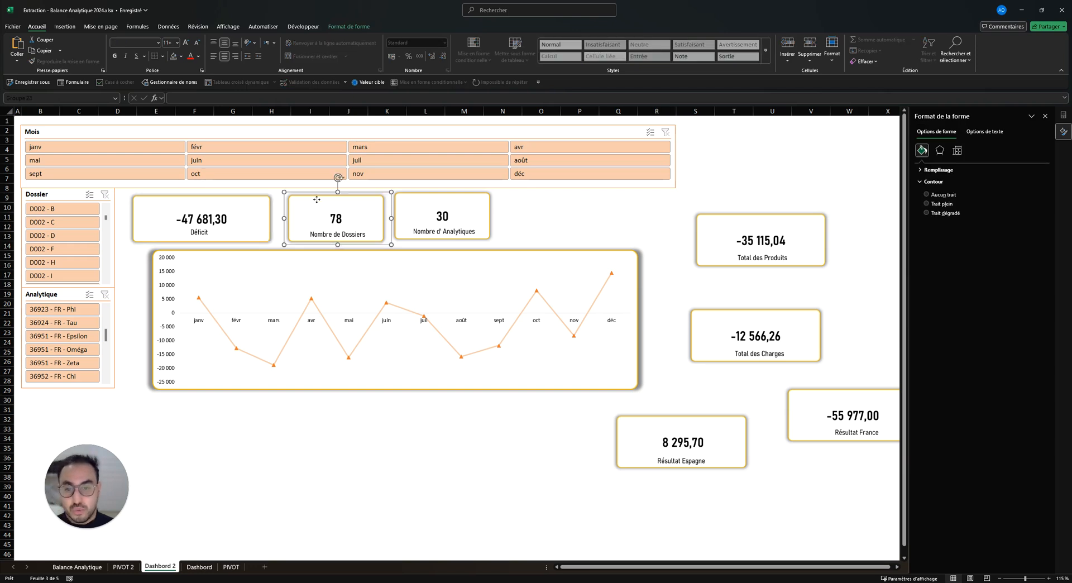
click(632, 223)
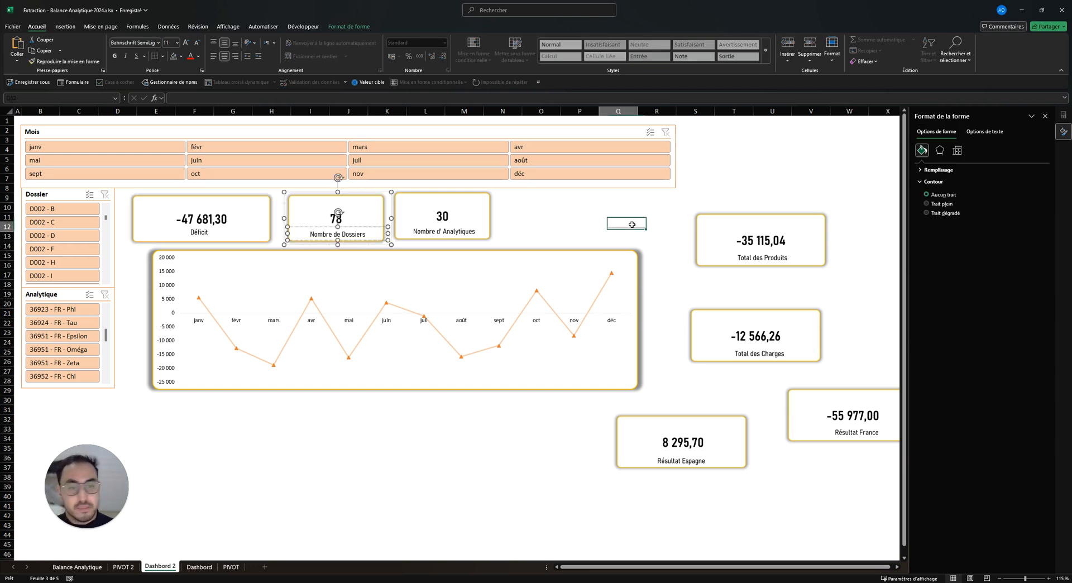
- Check the shared height of the Déficit, Nombre de Dossiers and Nombre d' Analytiques cards
click(296, 202)
ctrl+click(263, 199)
ctrl+click(408, 201)
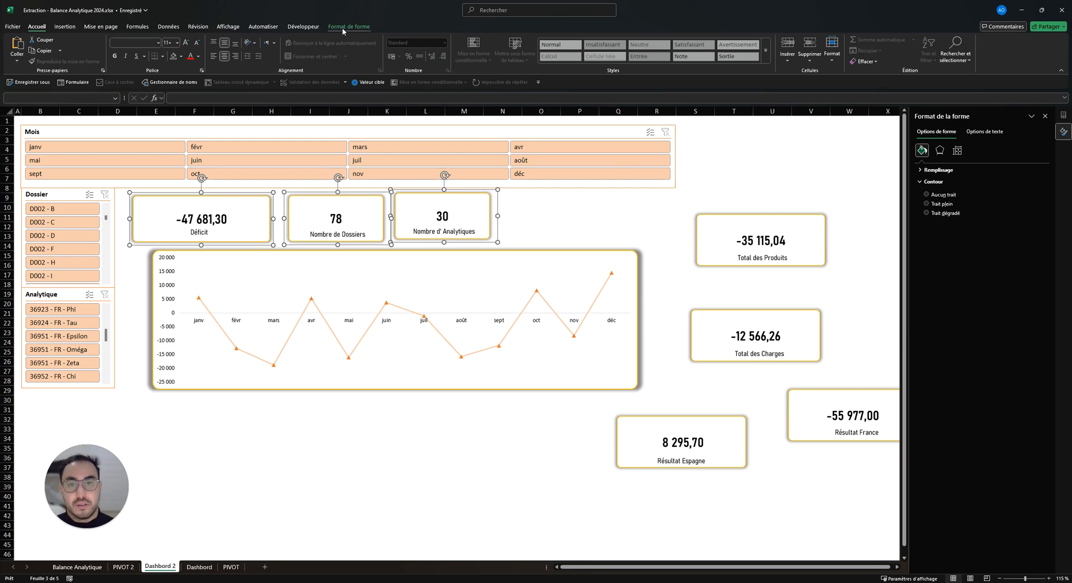
click(342, 30)
click(750, 42)
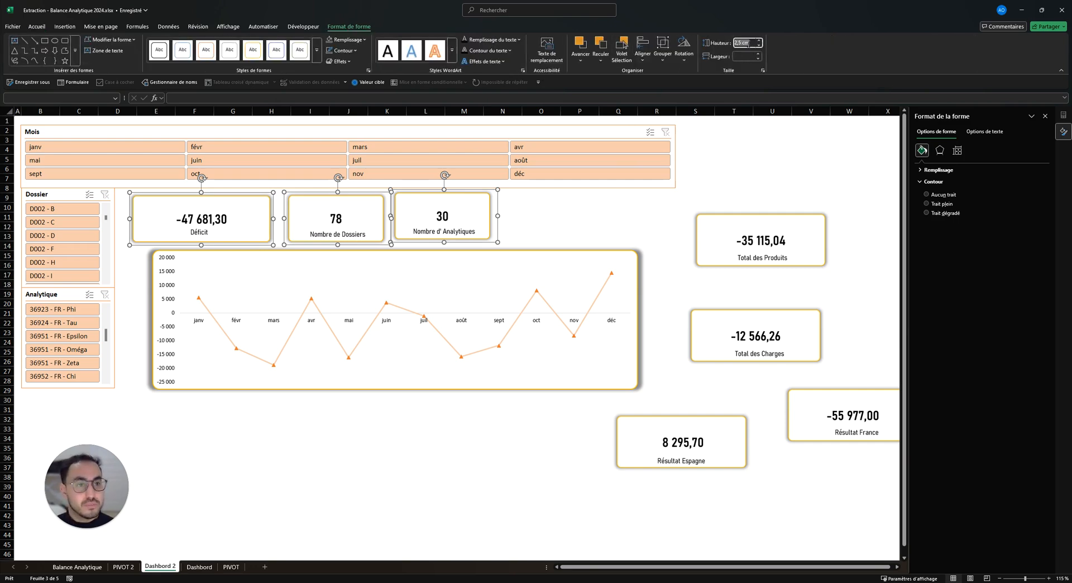
click(618, 208)
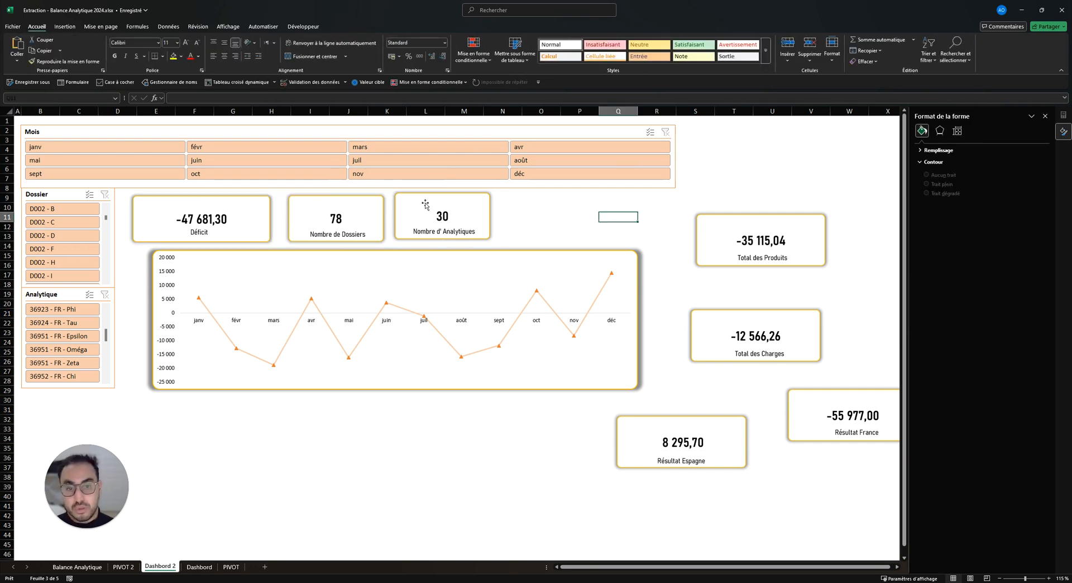
- Align the Déficit, Nombre de Dossiers and Nombre d' Analytiques cards at their middles and distribute them horizontally
click(248, 204)
ctrl+click(336, 221)
ctrl+click(442, 218)
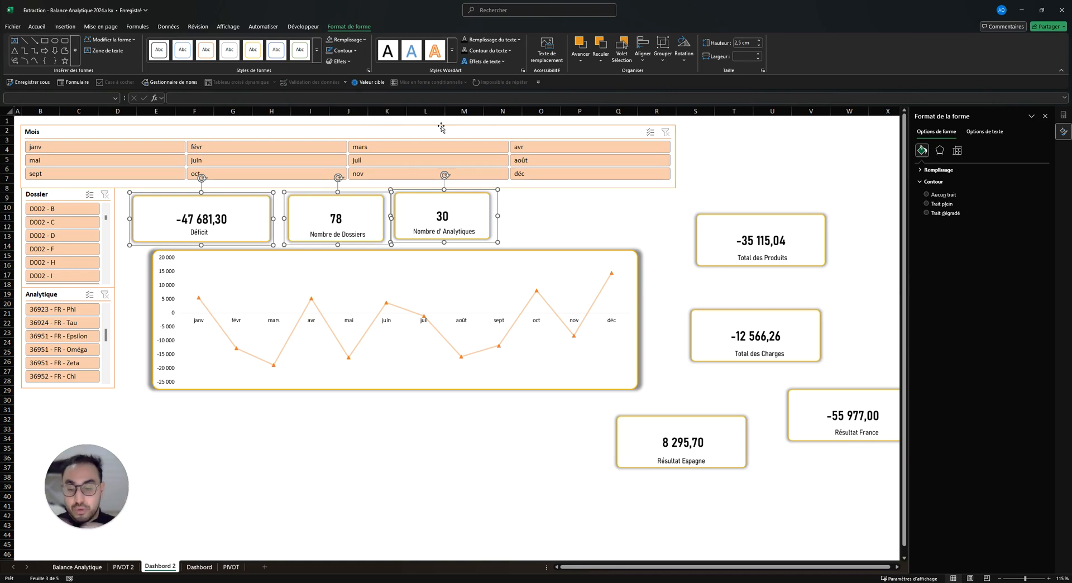
click(642, 51)
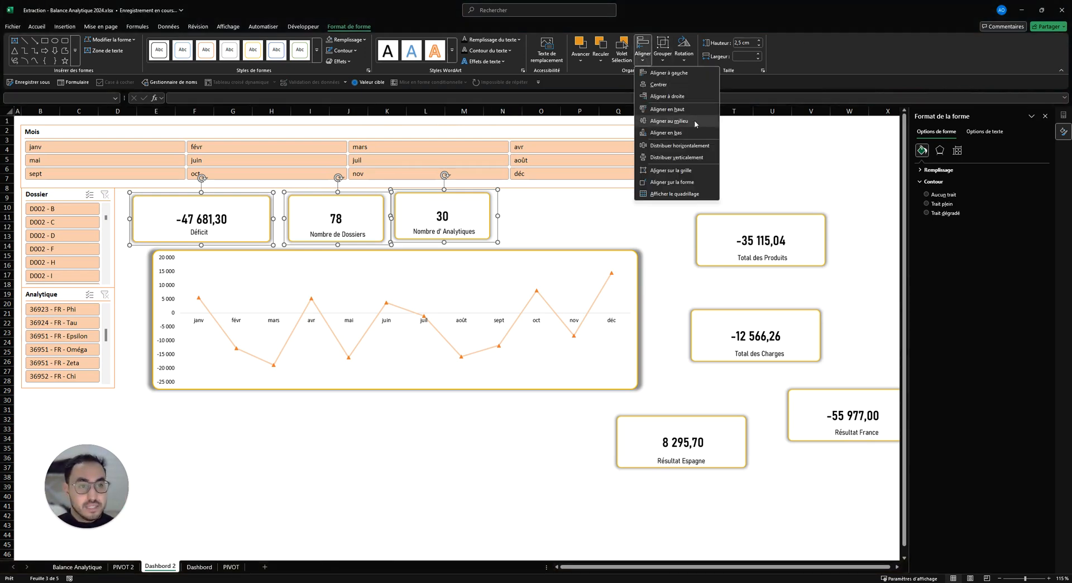
click(692, 85)
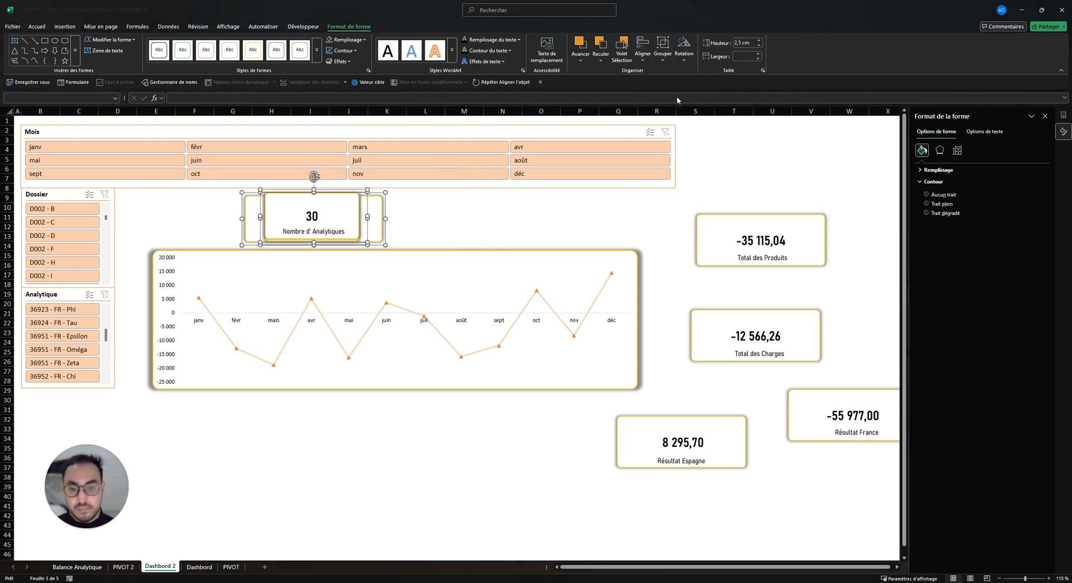
key(ctrl+z)
click(642, 52)
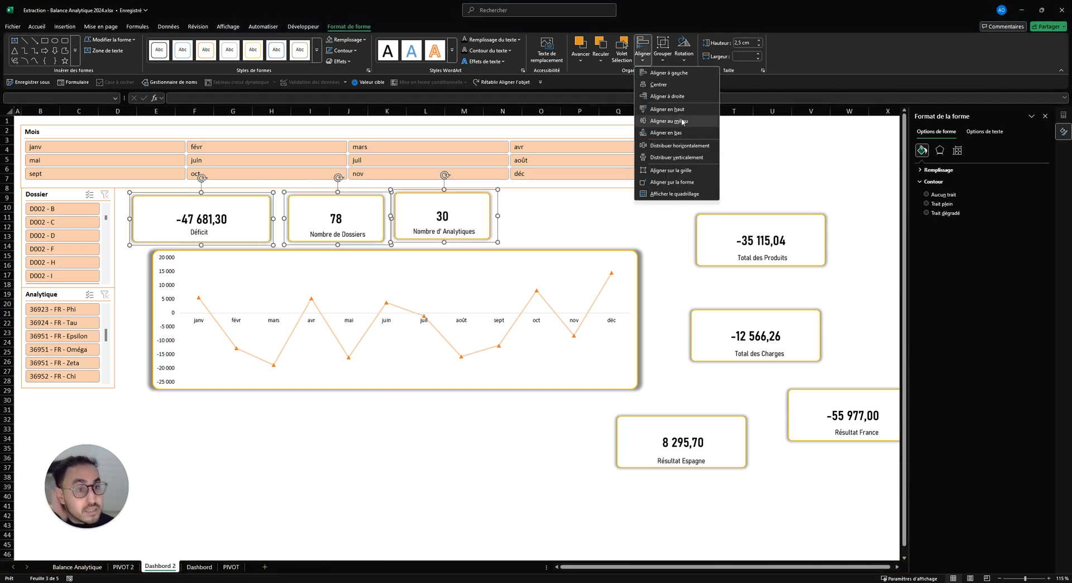
click(688, 121)
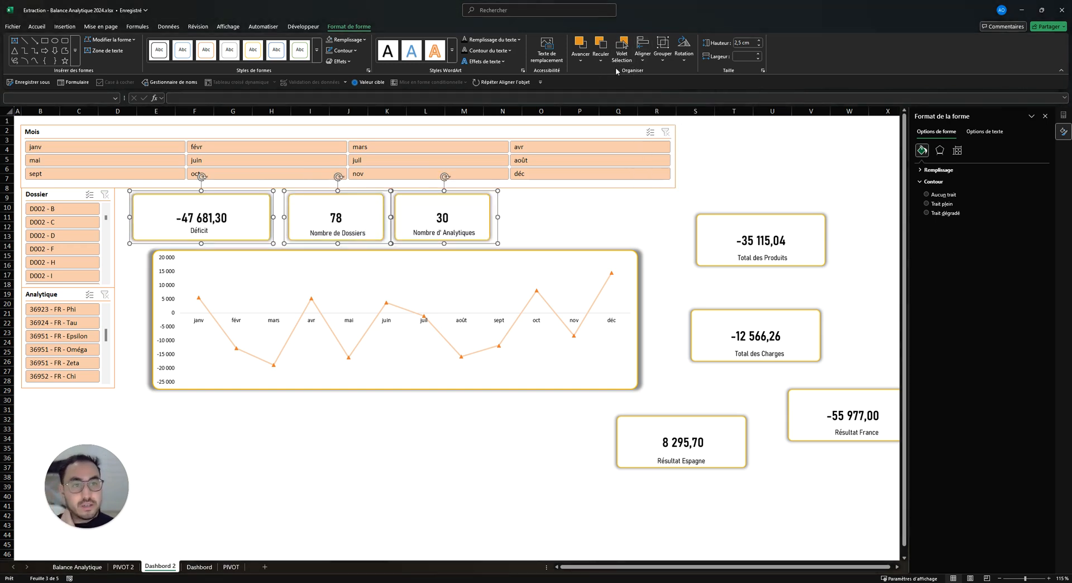
click(643, 52)
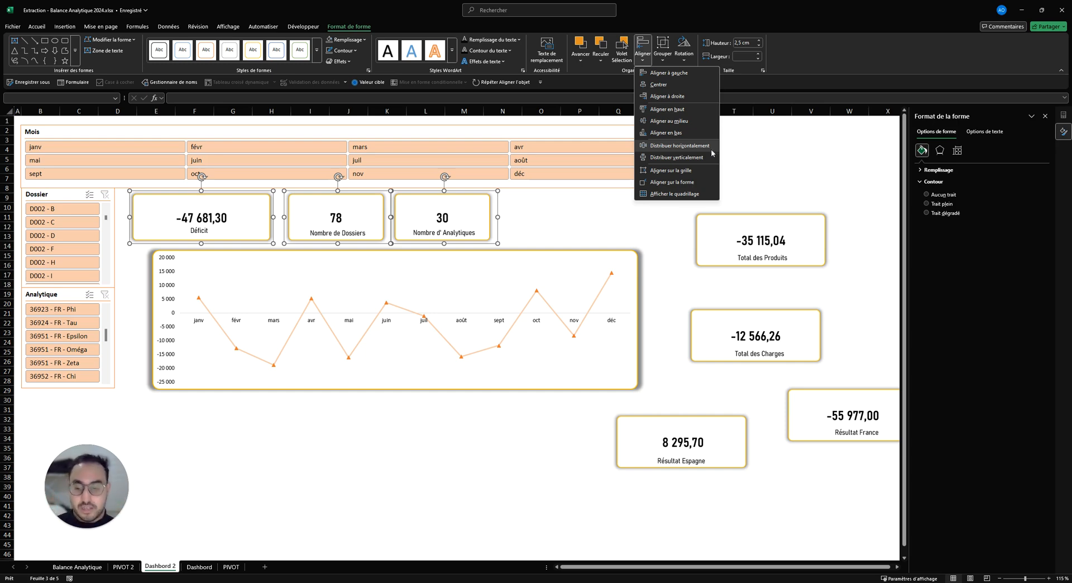
key(Escape)
key(Escape)
- Following the Dashbord sheet's layout, place the Total des Produits and Total des Charges cards in the KPI row after Nombre d' Analytiques
key(ctrl+Page_Down)
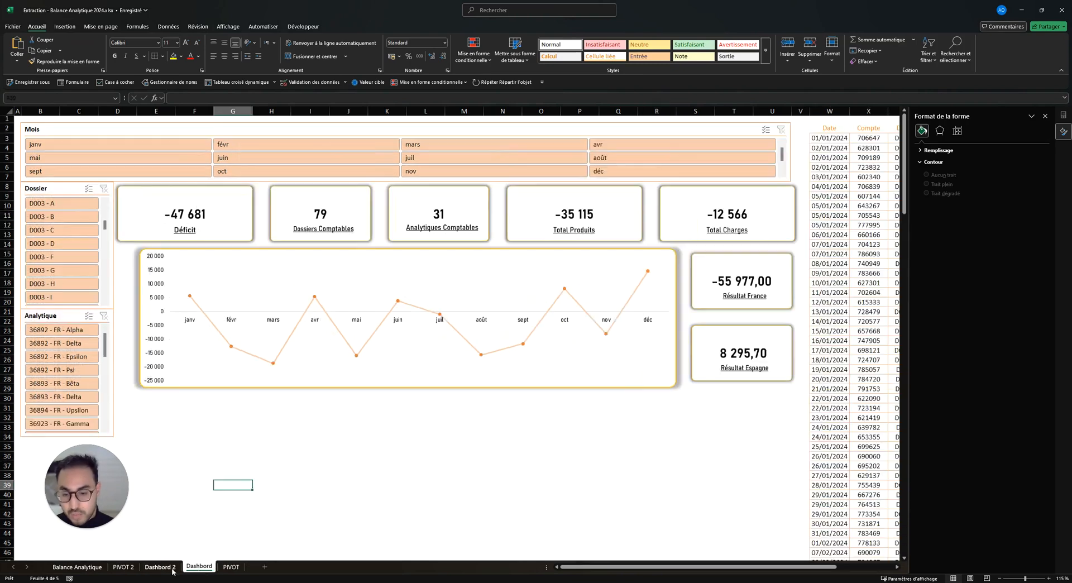
click(160, 567)
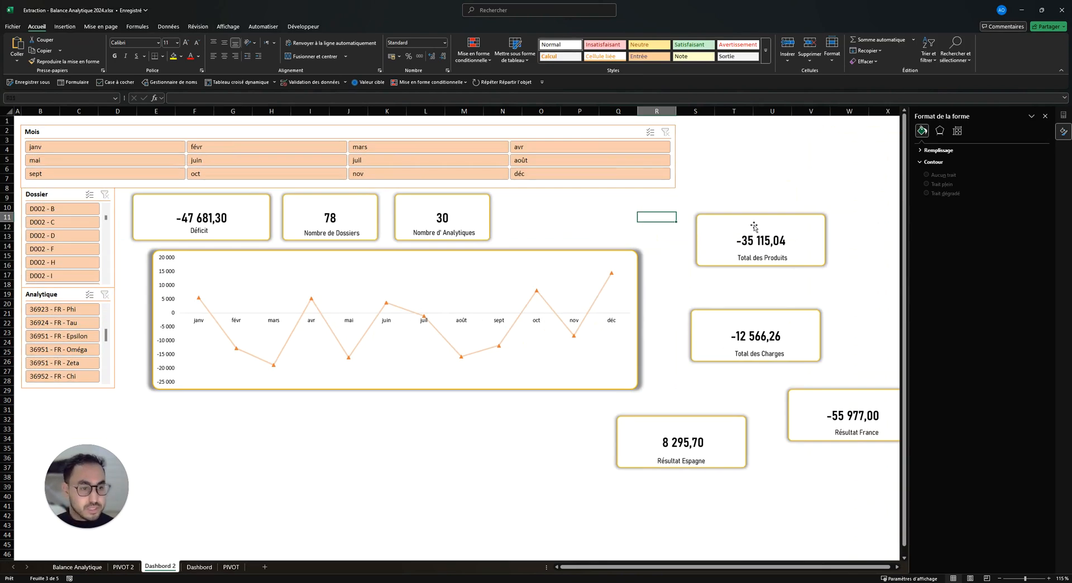
drag(754, 227, 556, 204)
click(760, 316)
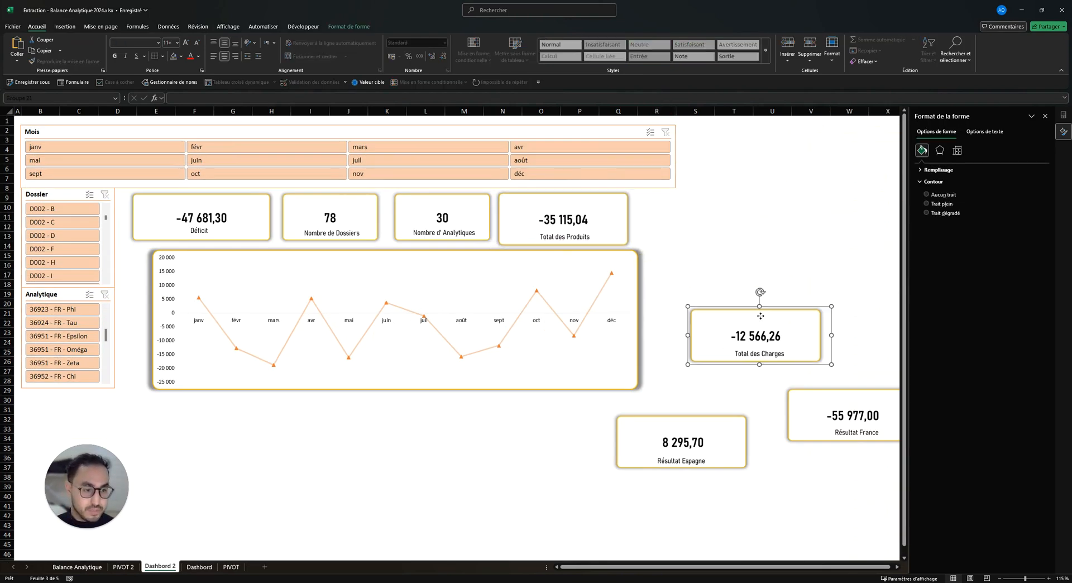
drag(760, 317, 708, 201)
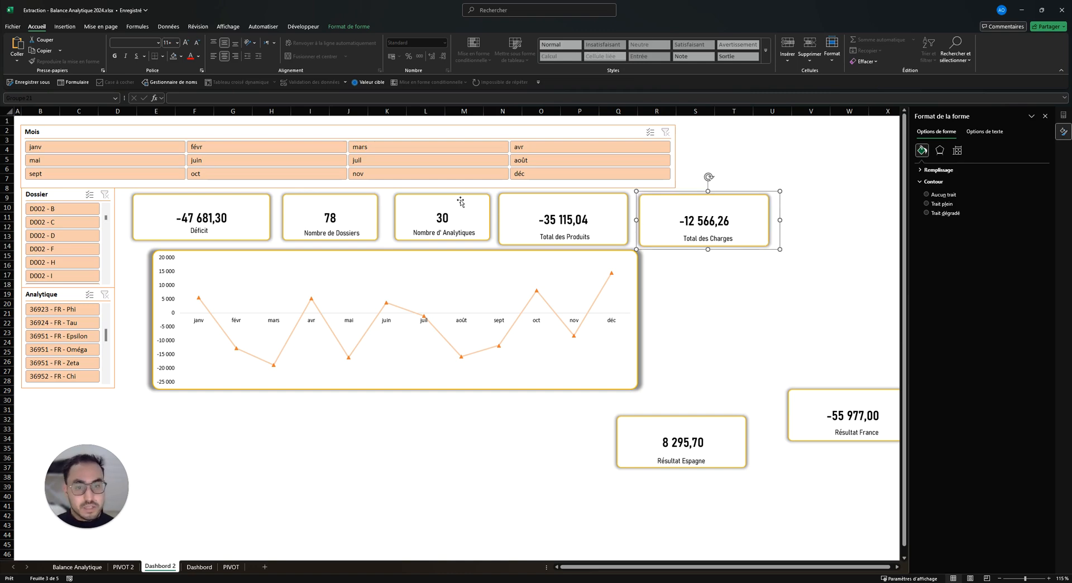
- Set the height of the Total des Produits and Total des Charges cards to 2,5 cm
click(811, 159)
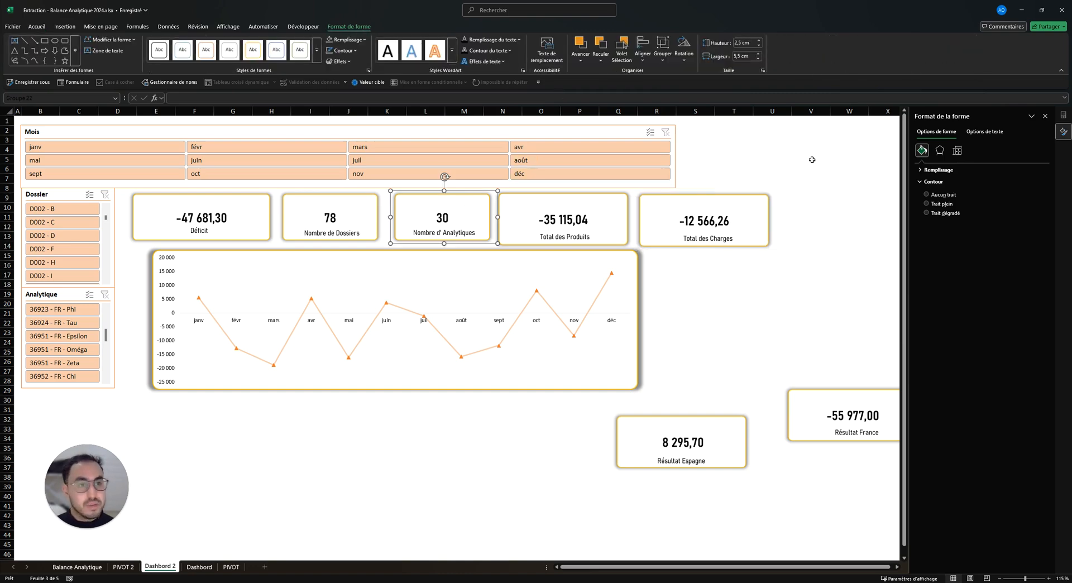
click(600, 214)
ctrl+click(663, 203)
click(745, 42)
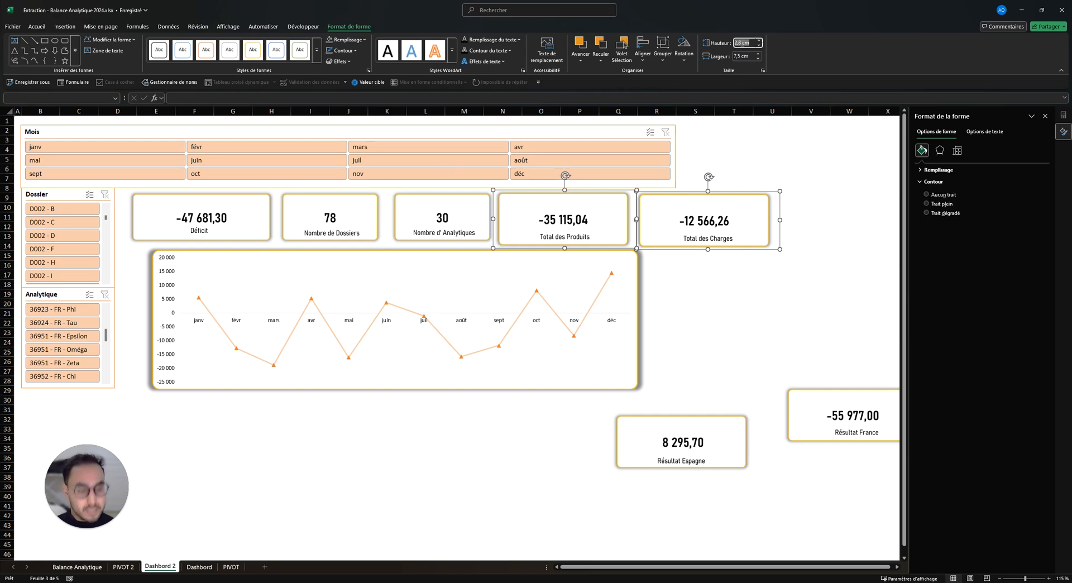
text(2,5)
key(Return)
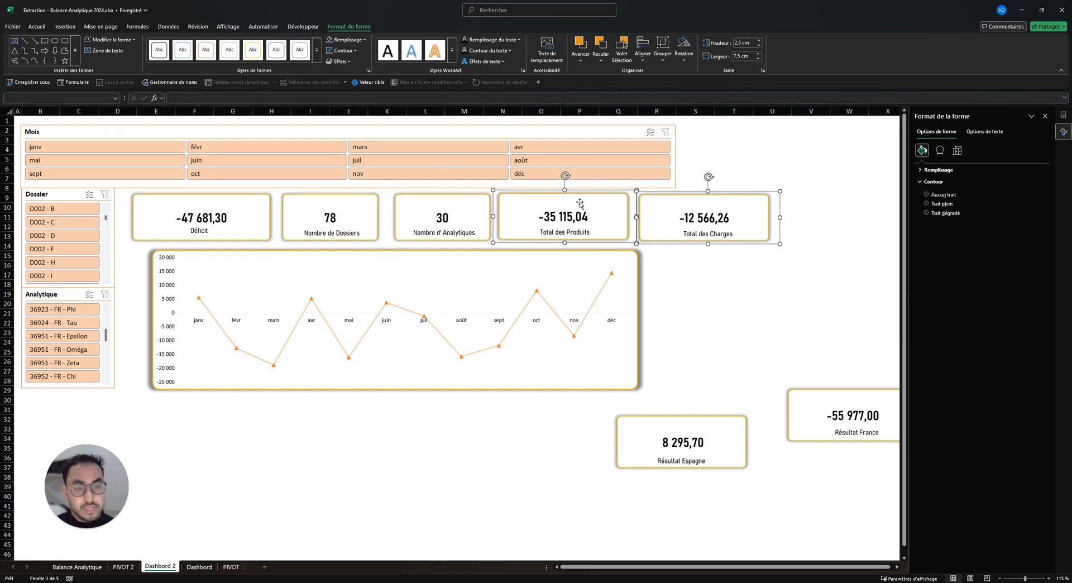
- Try to align the five cards of the KPI row at their middles and distribute them horizontally
click(682, 306)
click(223, 200)
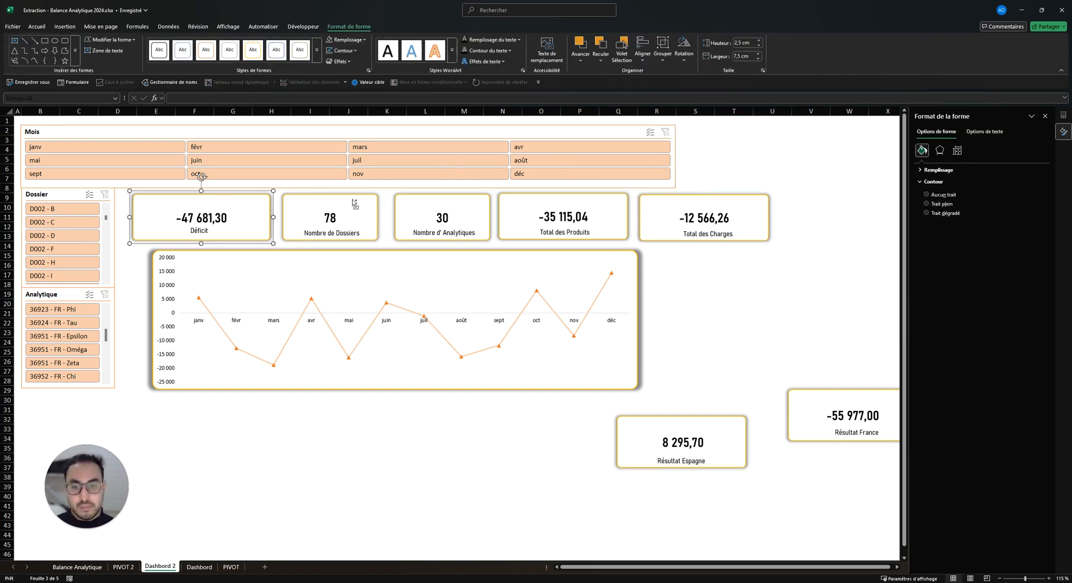
ctrl+click(355, 204)
ctrl+click(442, 201)
ctrl+click(553, 204)
ctrl+click(706, 207)
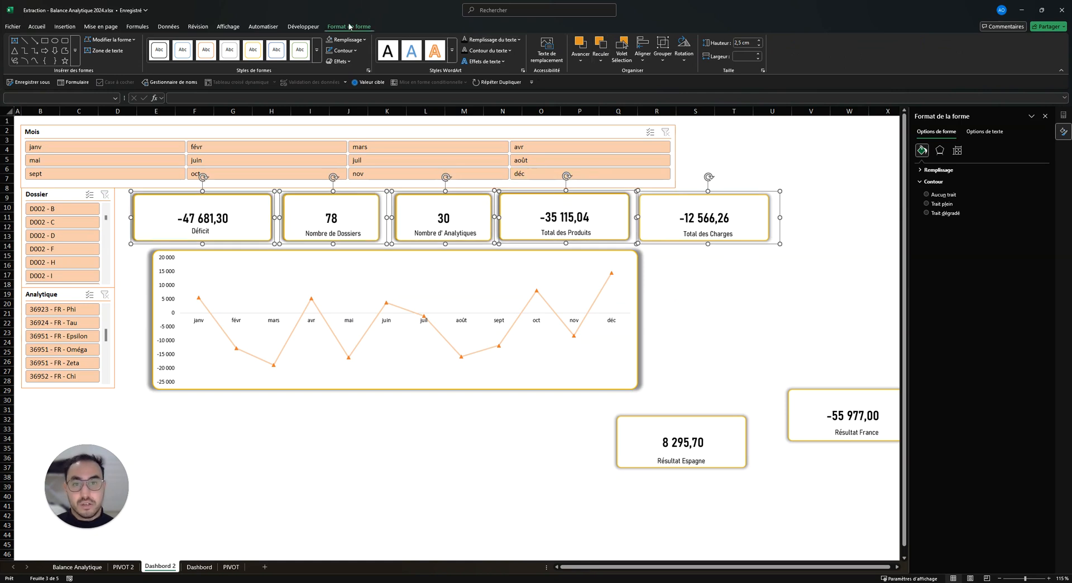
click(662, 58)
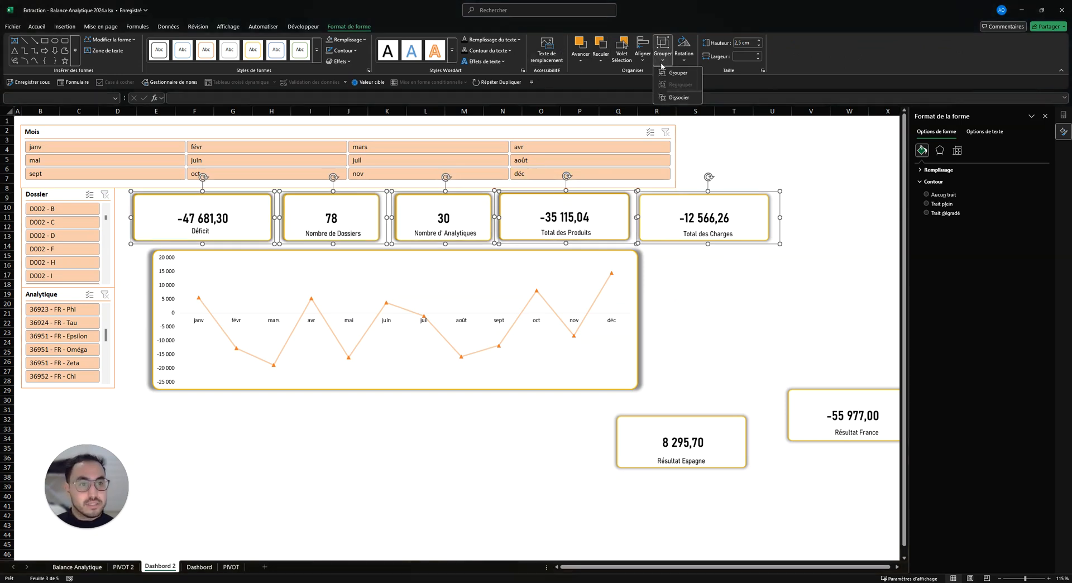
click(643, 56)
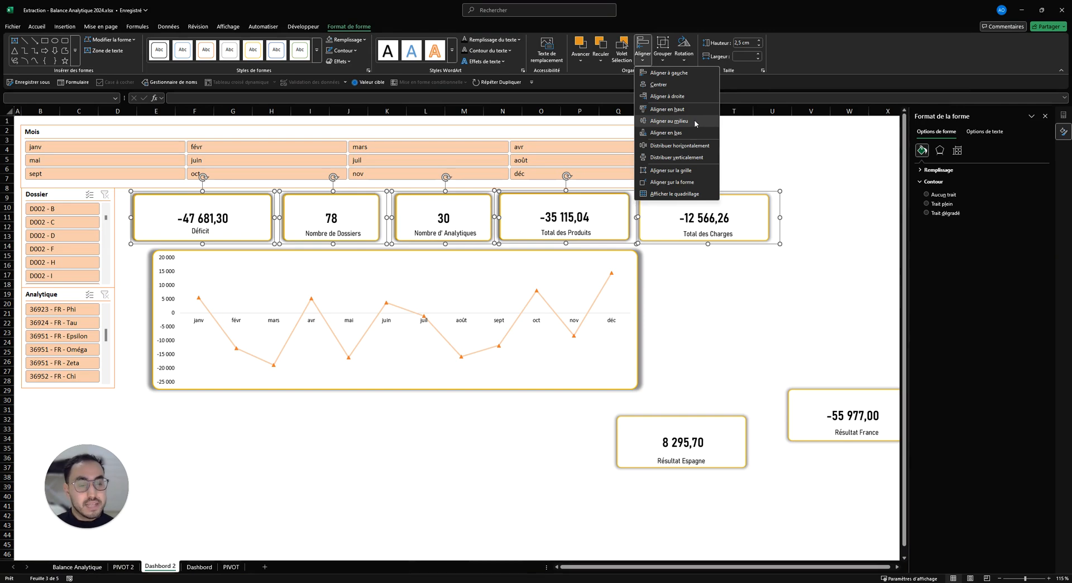
click(694, 121)
click(642, 56)
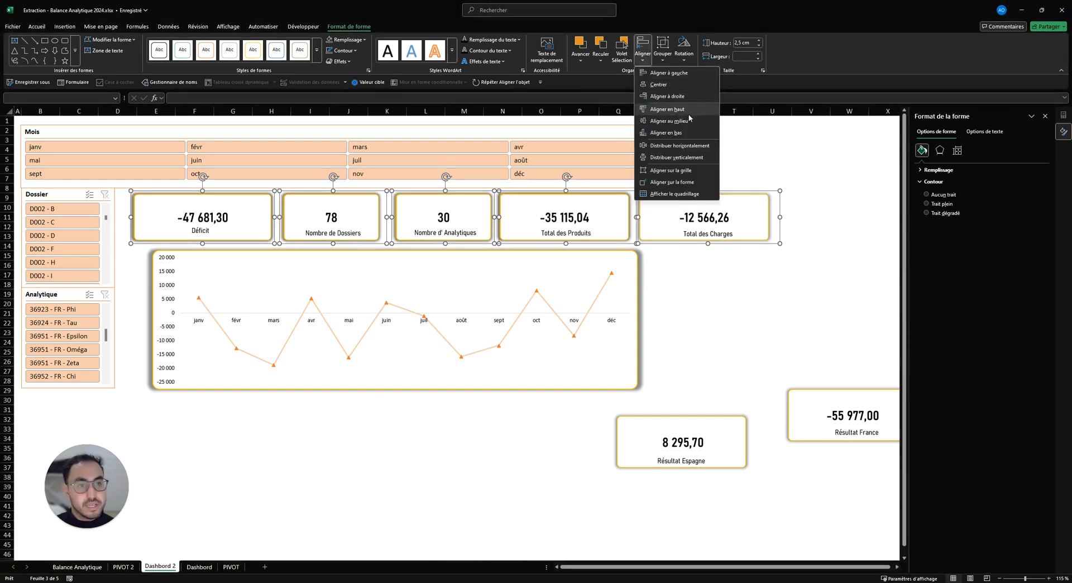
click(703, 148)
click(735, 315)
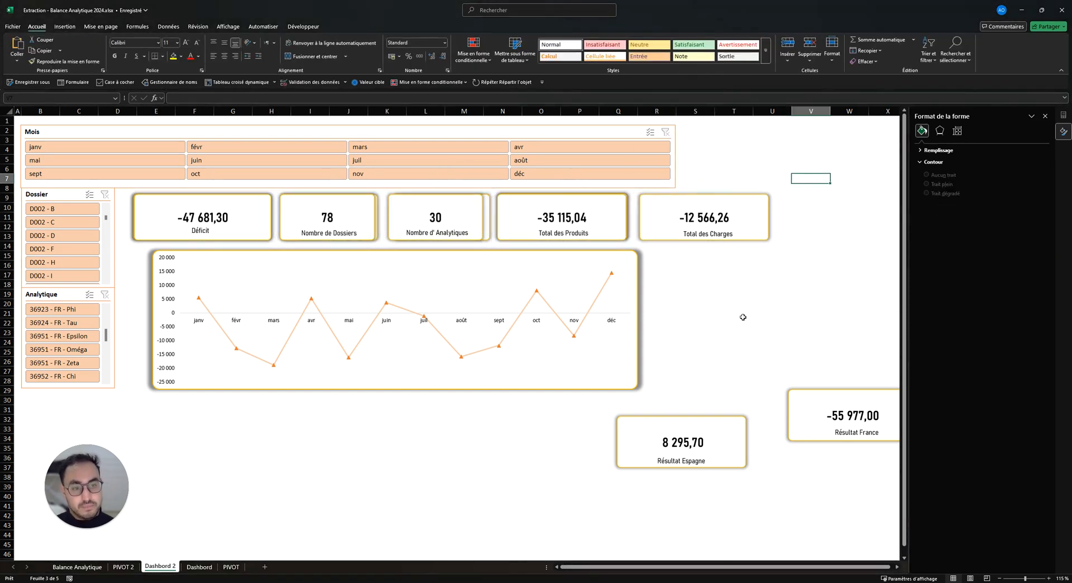
click(695, 256)
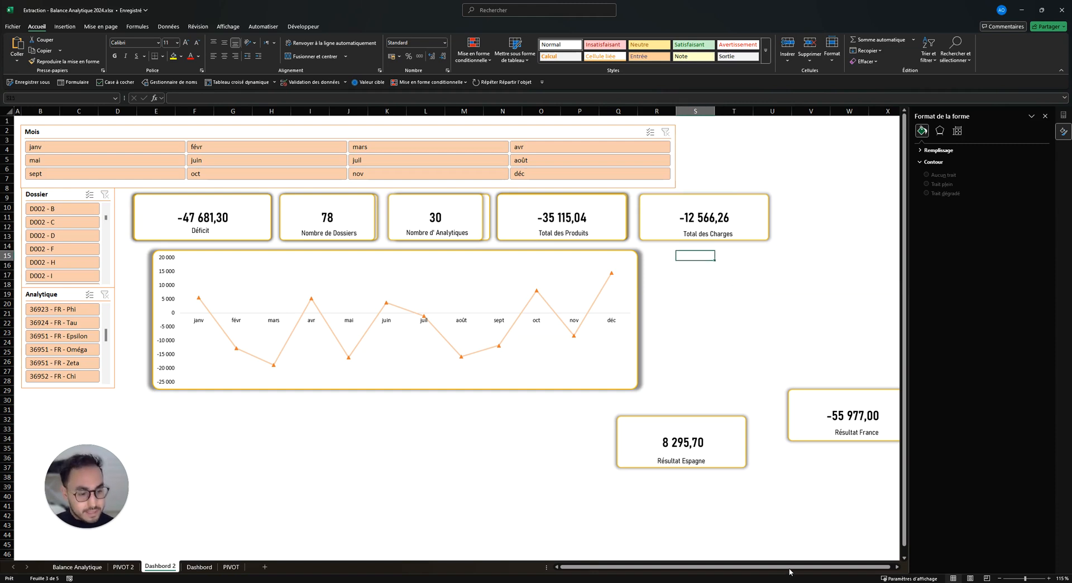
- Close the shape formatting pane and place the Résultat France card just beneath the Total des Charges card
click(1045, 117)
click(772, 352)
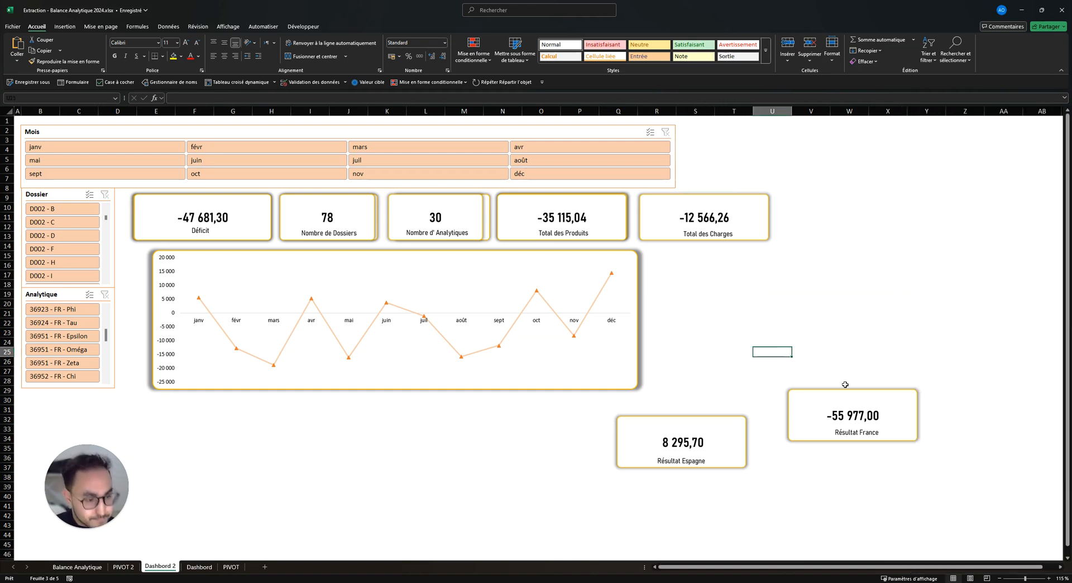
drag(846, 384, 708, 253)
- Set the height of the Résultat France and Résultat Espagne cards to 2,5 cm
shift+click(701, 432)
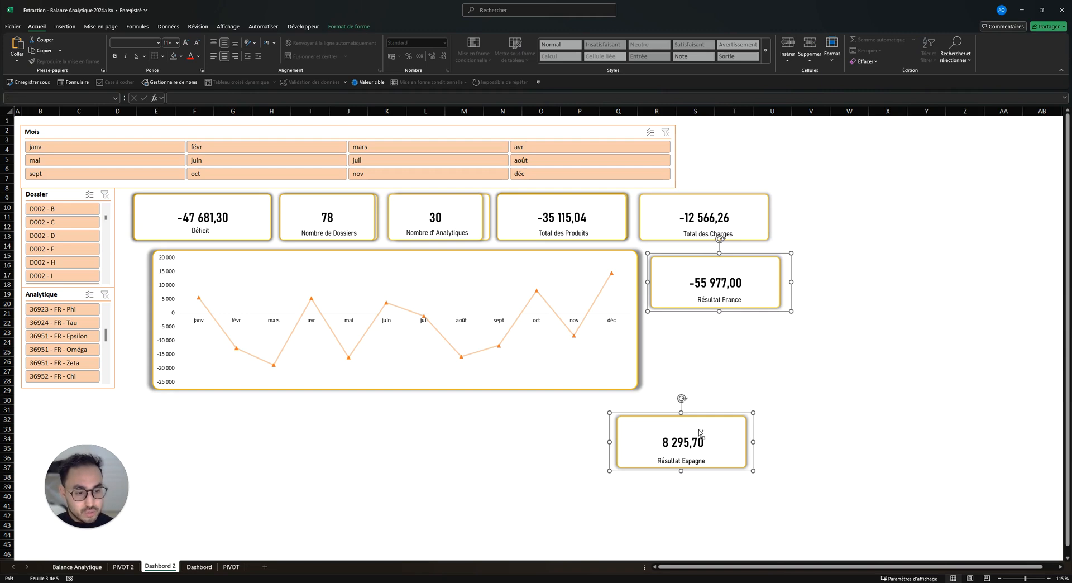
click(356, 28)
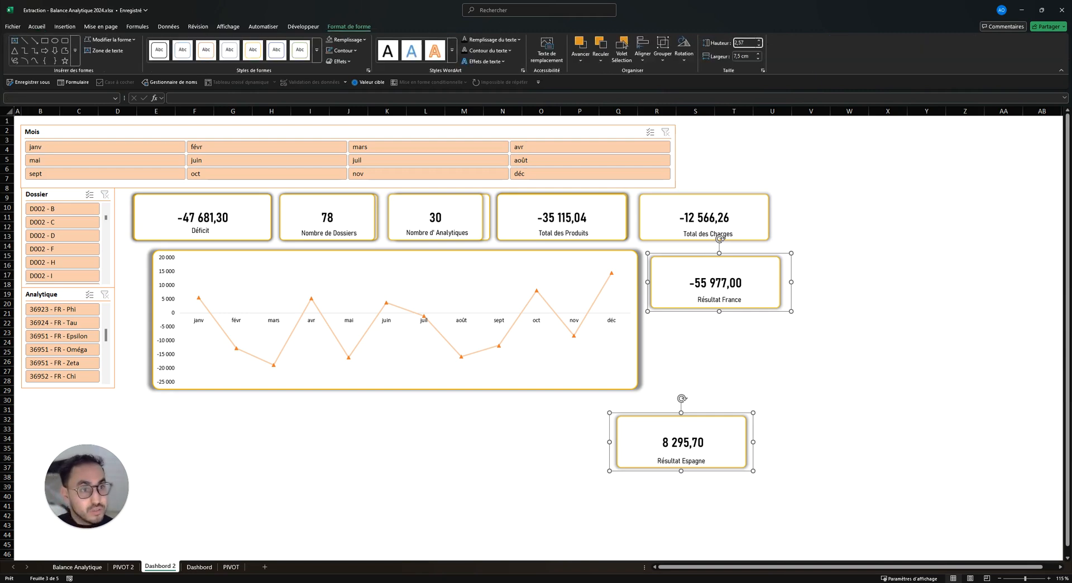
text(2,3)
key(Return)
click(849, 298)
click(736, 397)
- Place the Résultat Espagne card beneath the Résultat France card and nudge Résultat France closer to Total des Charges
click(714, 419)
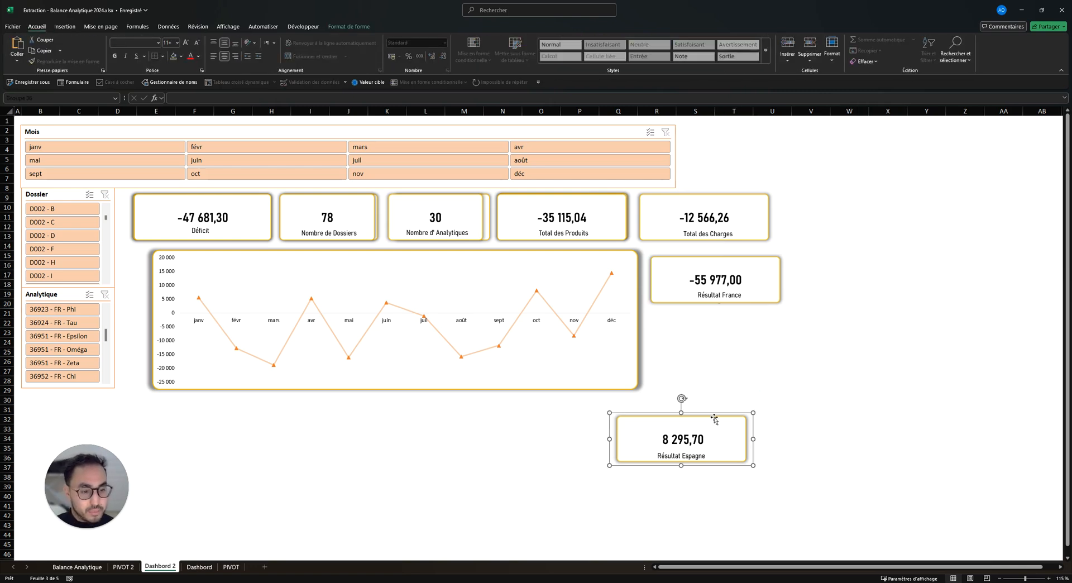
drag(715, 419, 749, 318)
drag(719, 258, 722, 250)
- Narrow the monthly balance chart slightly from its right edge and line up the Résultat France card beneath Total des Charges
click(416, 252)
drag(642, 269, 628, 269)
click(694, 249)
drag(694, 249, 699, 250)
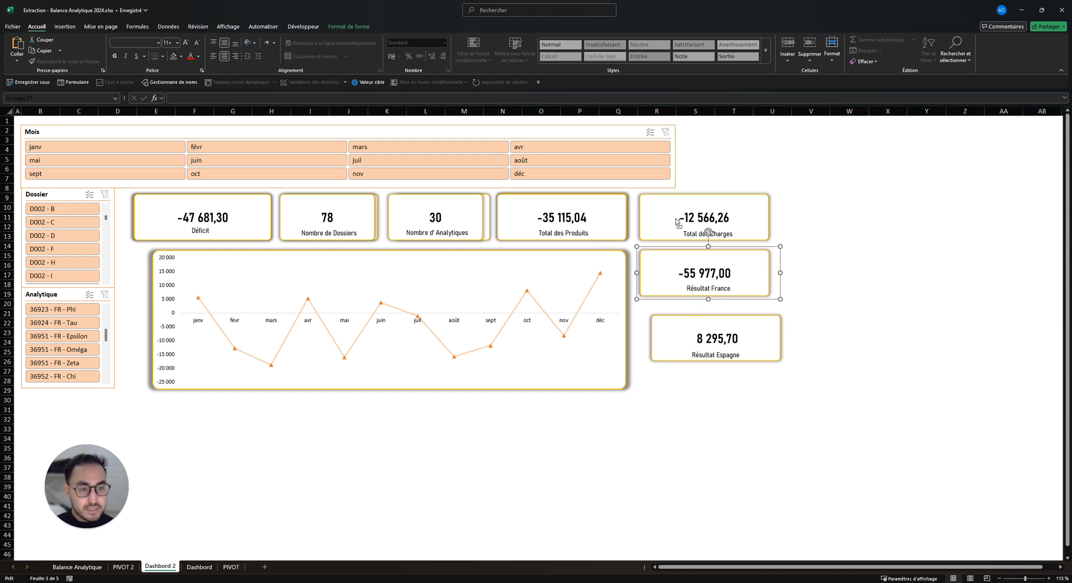
- Centre the Total des Charges, Résultat France and Résultat Espagne cards on a common vertical axis and distribute them vertically
key(Escape)
click(655, 198)
ctrl+click(681, 273)
ctrl+click(691, 343)
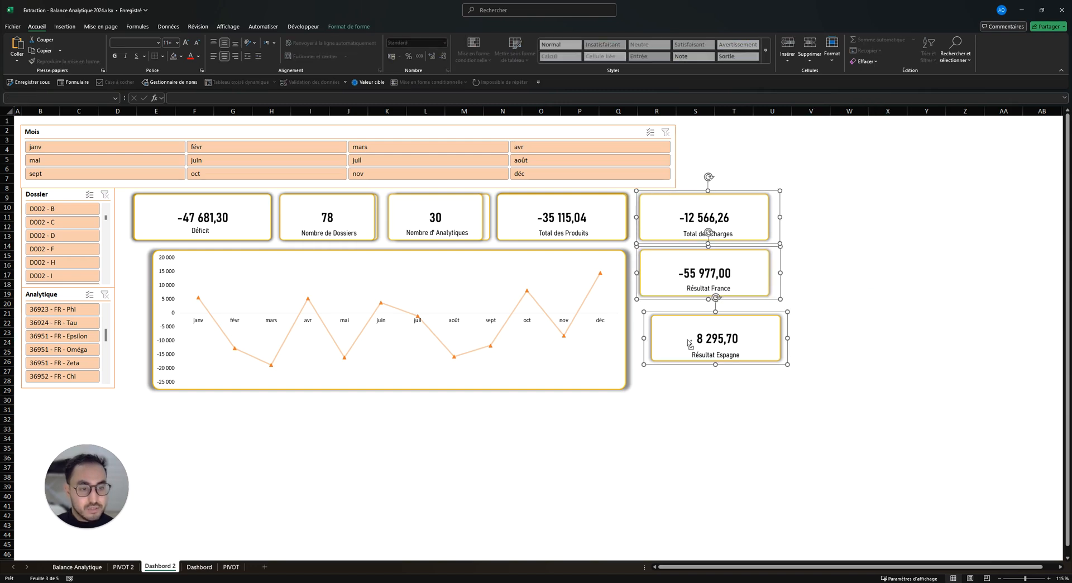
click(362, 29)
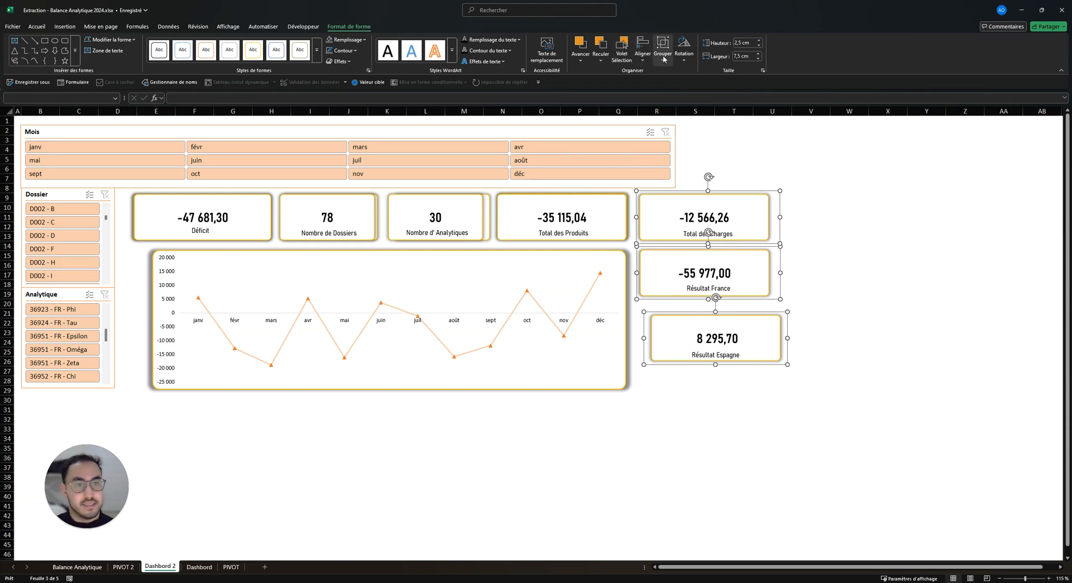
click(643, 50)
click(693, 122)
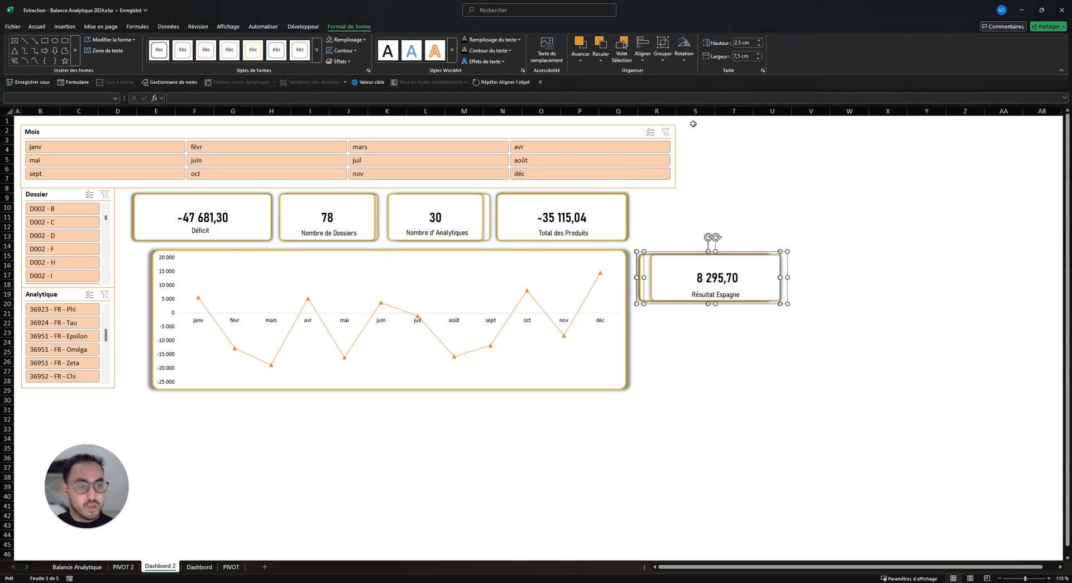
key(ctrl+z)
click(643, 53)
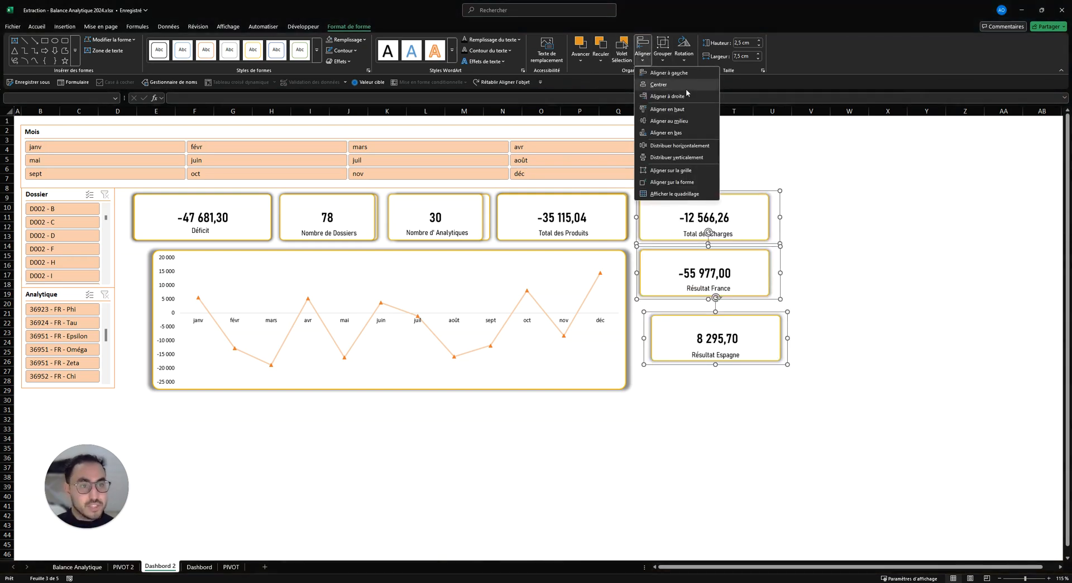
click(687, 88)
click(643, 49)
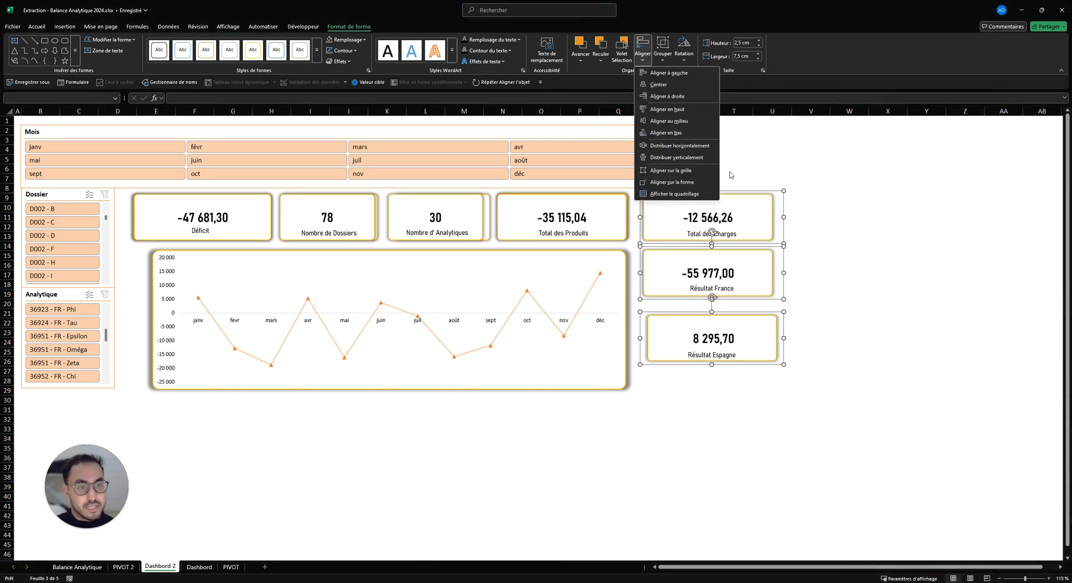
click(705, 160)
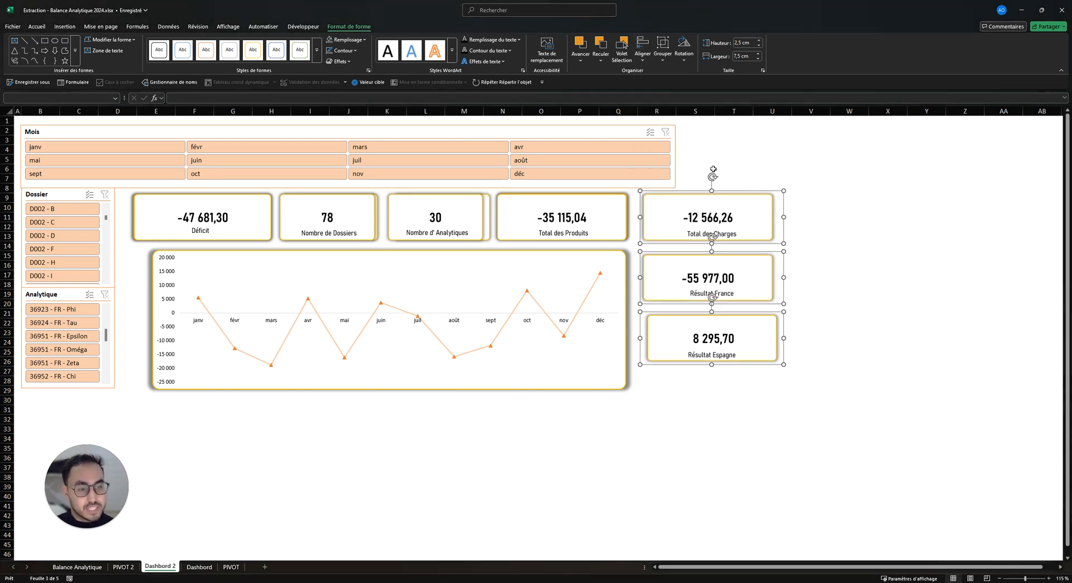
- Delete the duplicate copies overlapping the Total des Produits, Nombre d' Analytiques, Nombre de Dossiers and Déficit cards
click(890, 230)
click(612, 200)
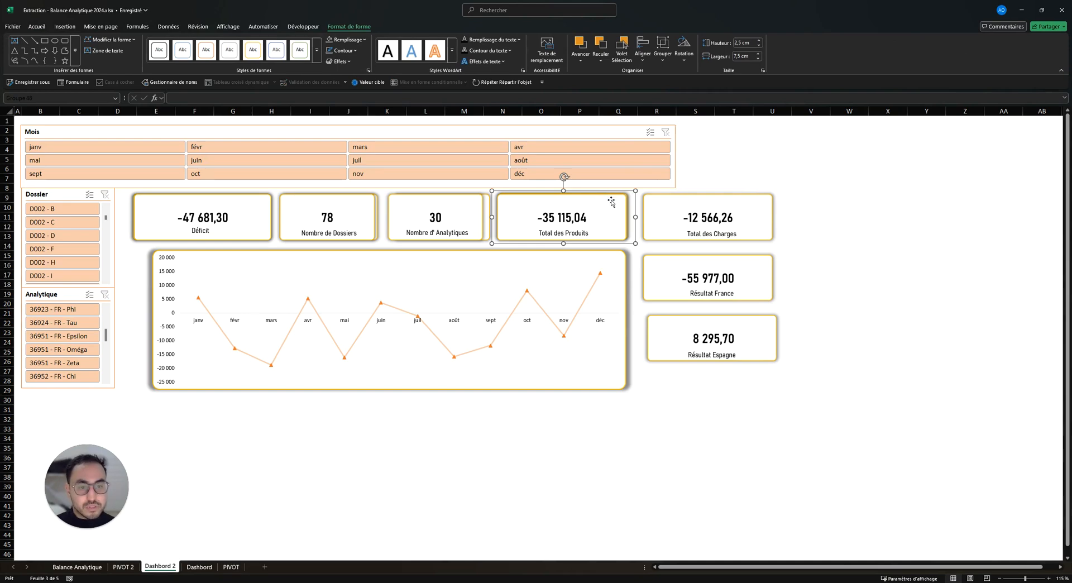
drag(613, 205, 973, 197)
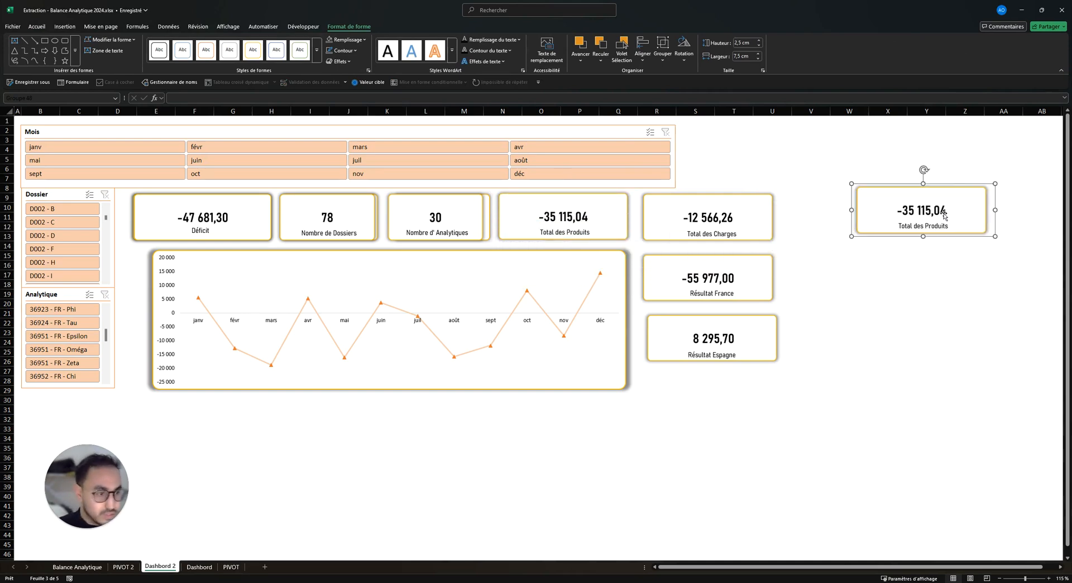
key(Delete)
click(461, 206)
key(Delete)
click(311, 210)
key(Delete)
drag(255, 208, 286, 216)
key(Delete)
click(854, 169)
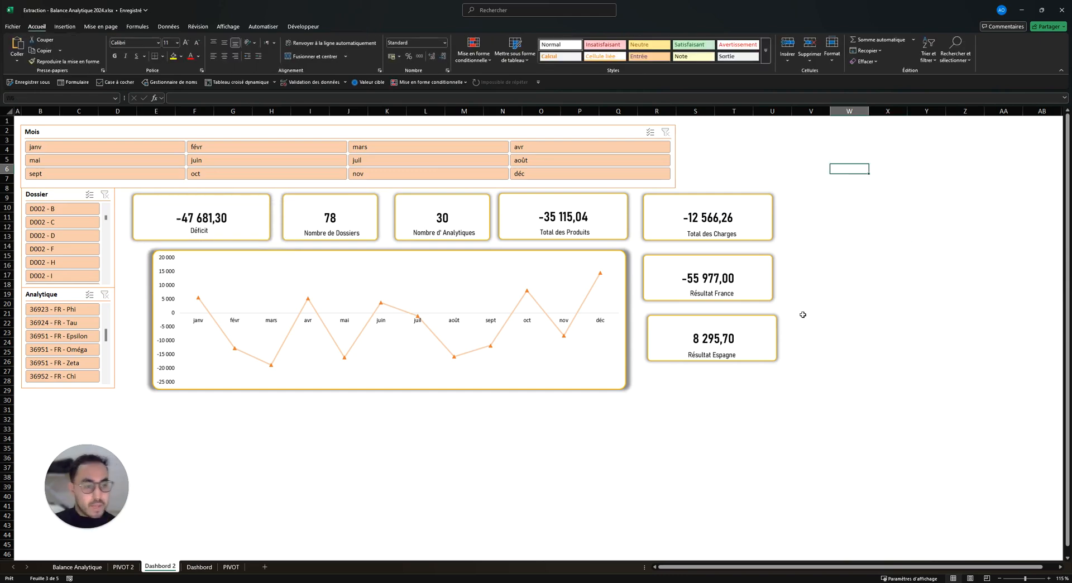
click(778, 324)
click(849, 207)
click(763, 276)
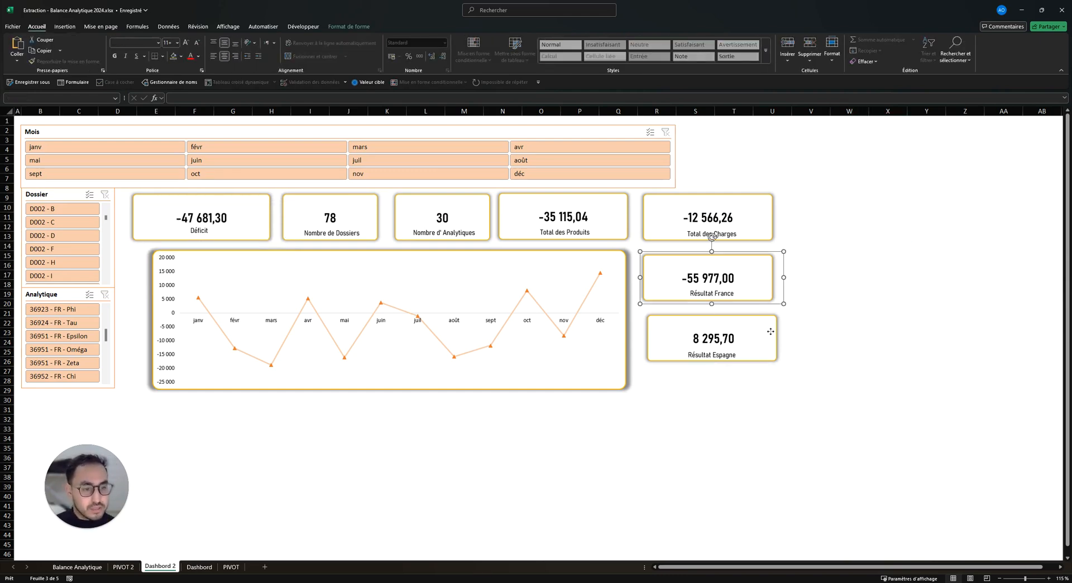
shift+click(772, 326)
click(349, 26)
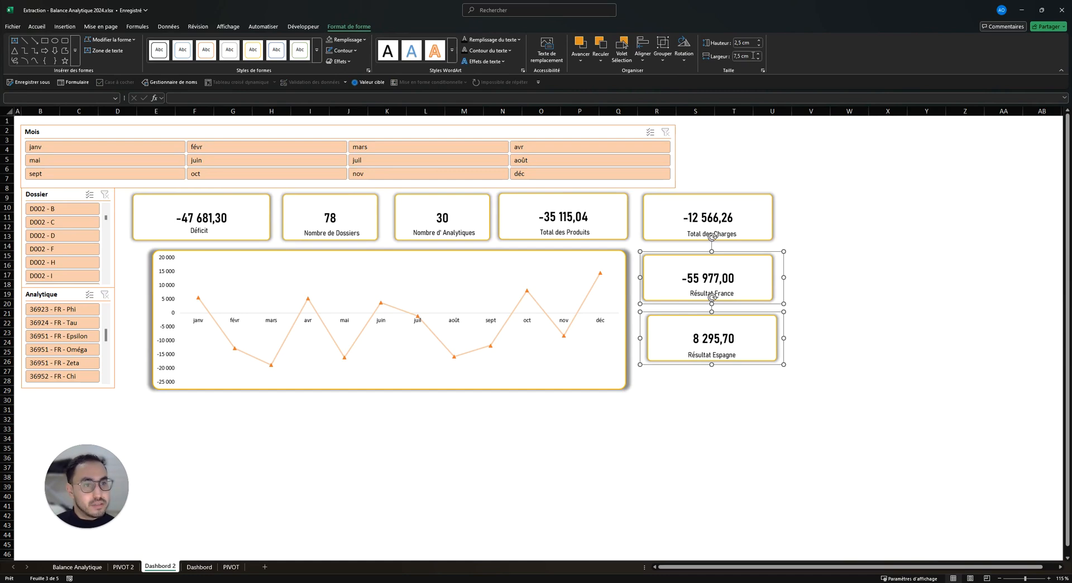
click(882, 218)
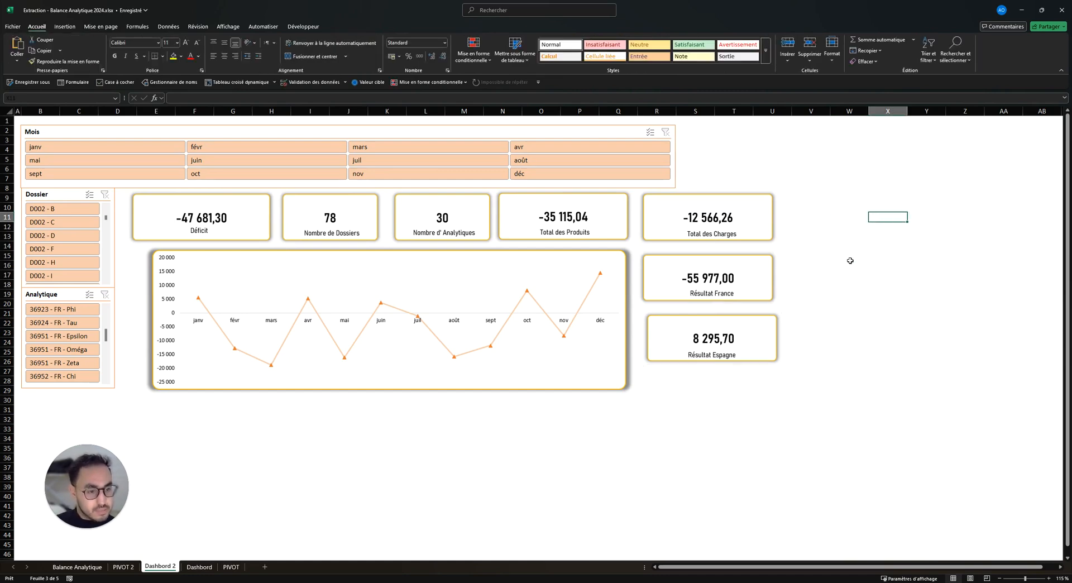
click(713, 320)
click(850, 332)
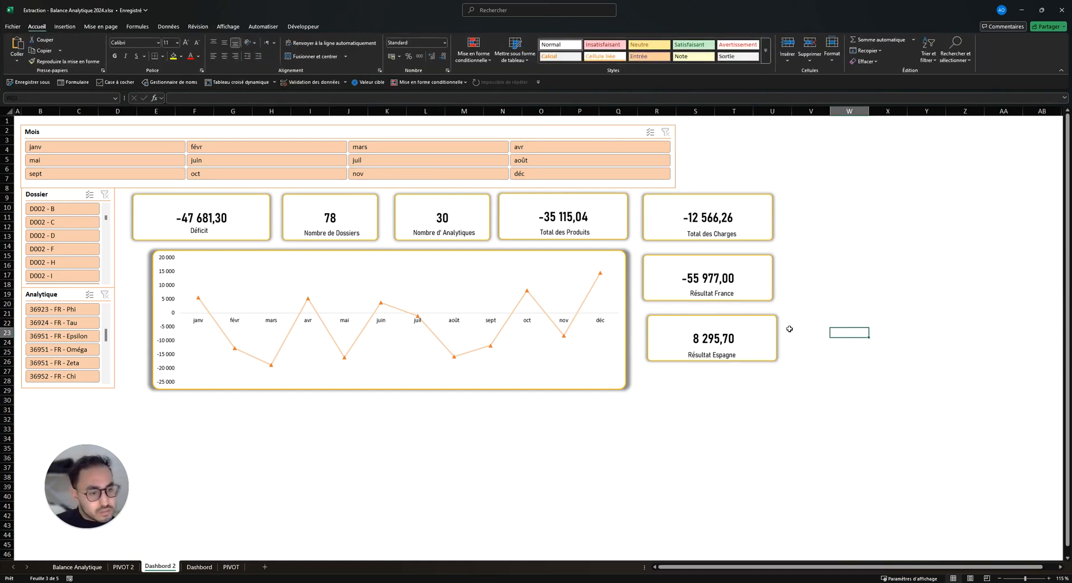
- Distribute the Total des Charges, Résultat France and Résultat Espagne cards vertically
click(768, 322)
click(749, 215)
shift+click(758, 276)
shift+click(760, 329)
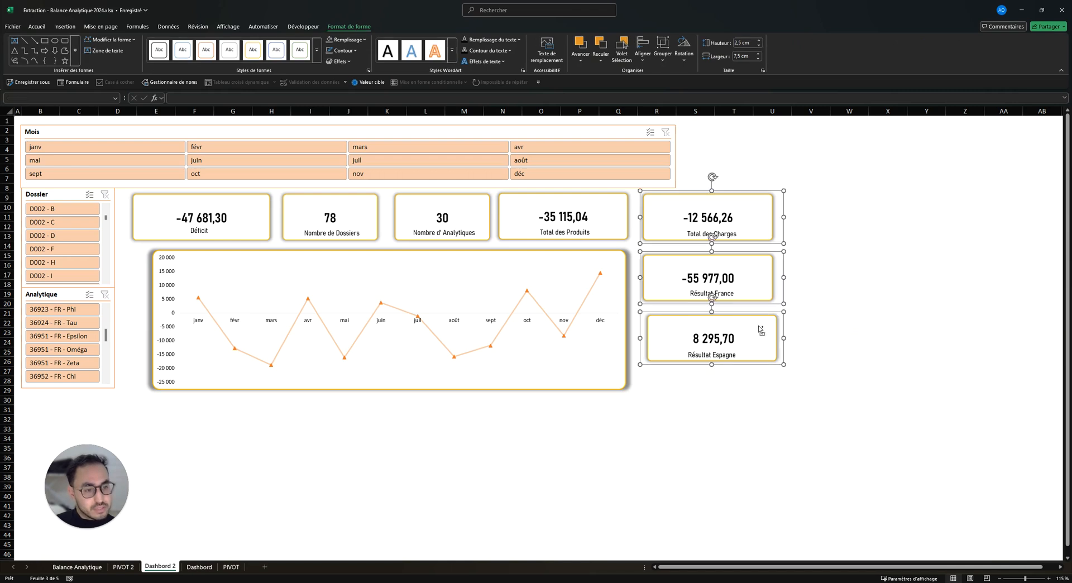
click(643, 49)
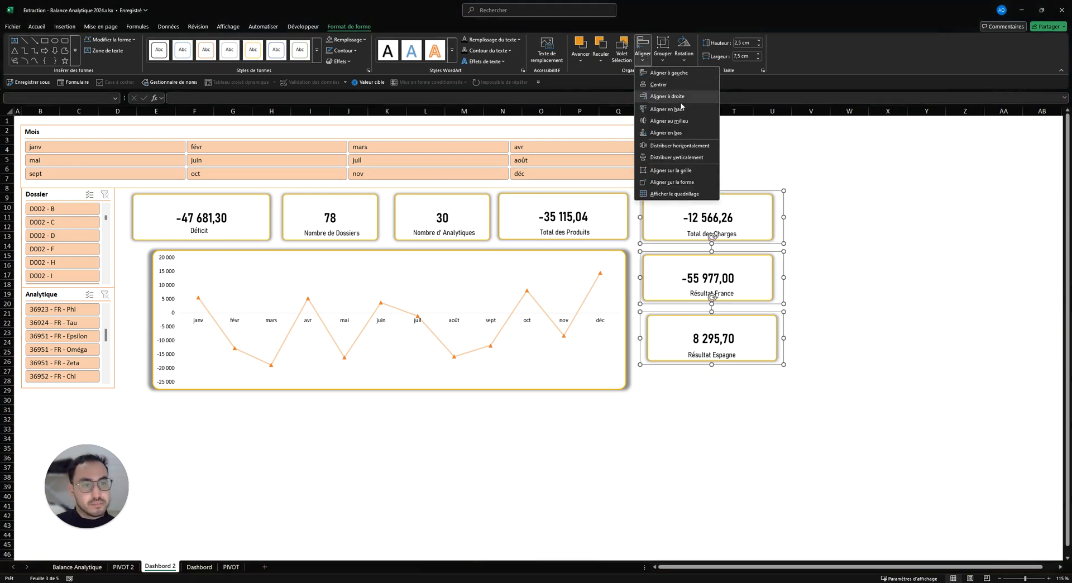
click(705, 159)
click(832, 220)
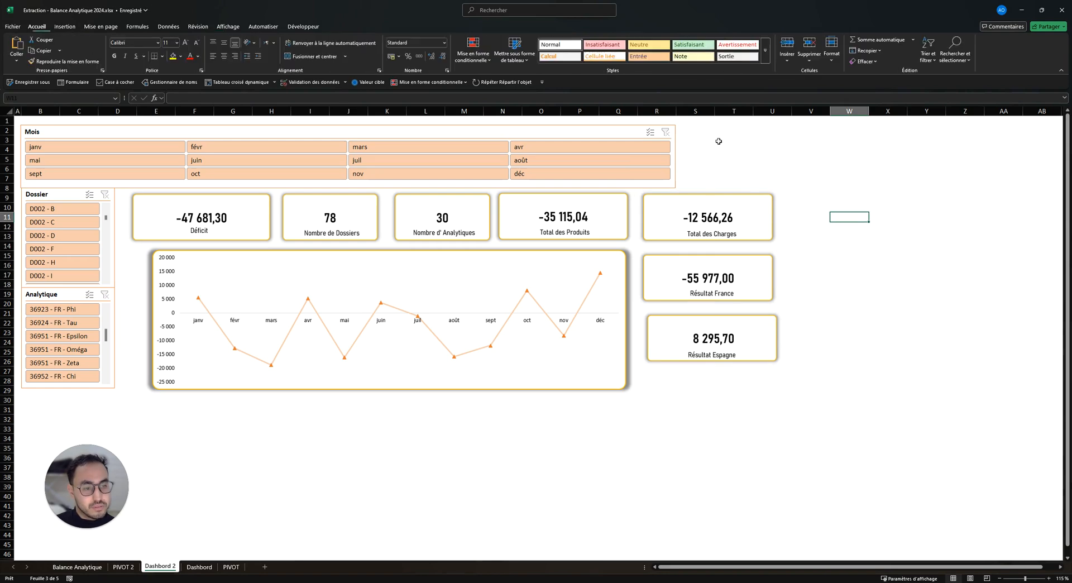
- Centre the three cards in the Total des Charges column on one another
click(749, 216)
shift+click(751, 277)
shift+click(756, 340)
click(642, 49)
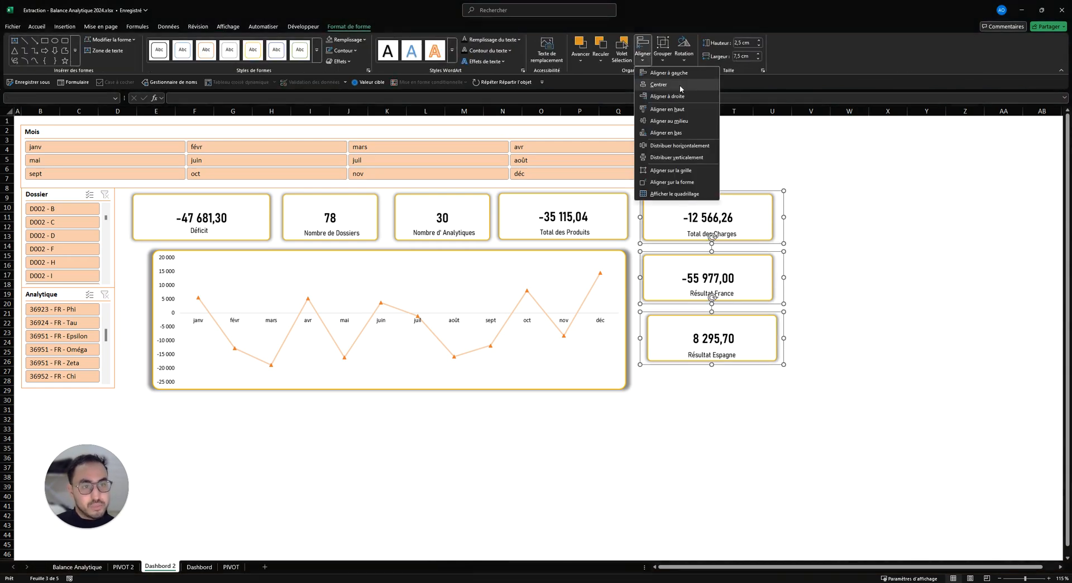
click(688, 85)
click(938, 216)
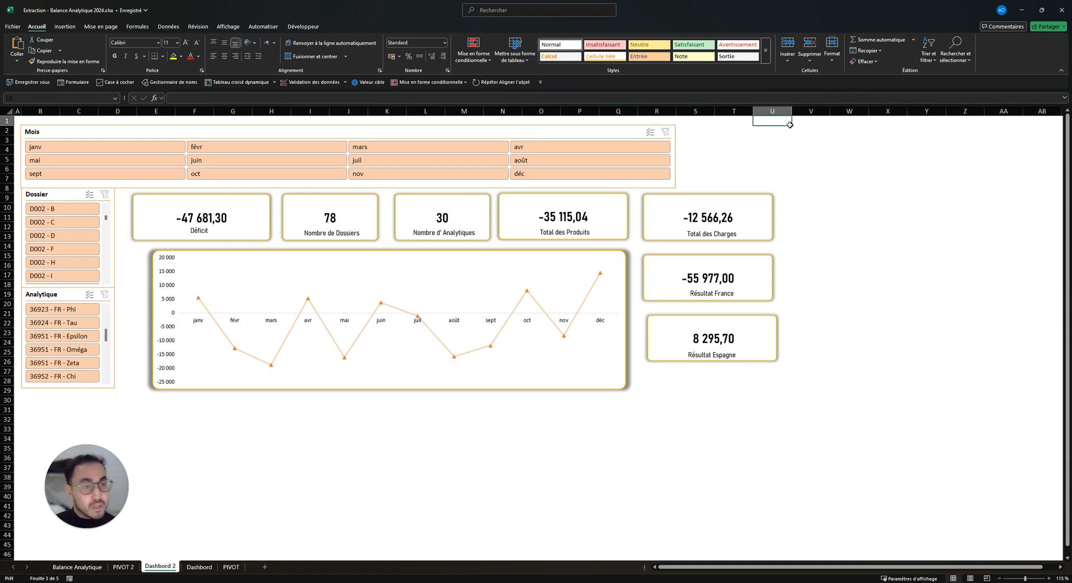
- Widen the Mois slicer to reach past the Total des Charges card and nudge the Résultat Espagne card slightly left, using the Dashbord sheet as reference
click(199, 567)
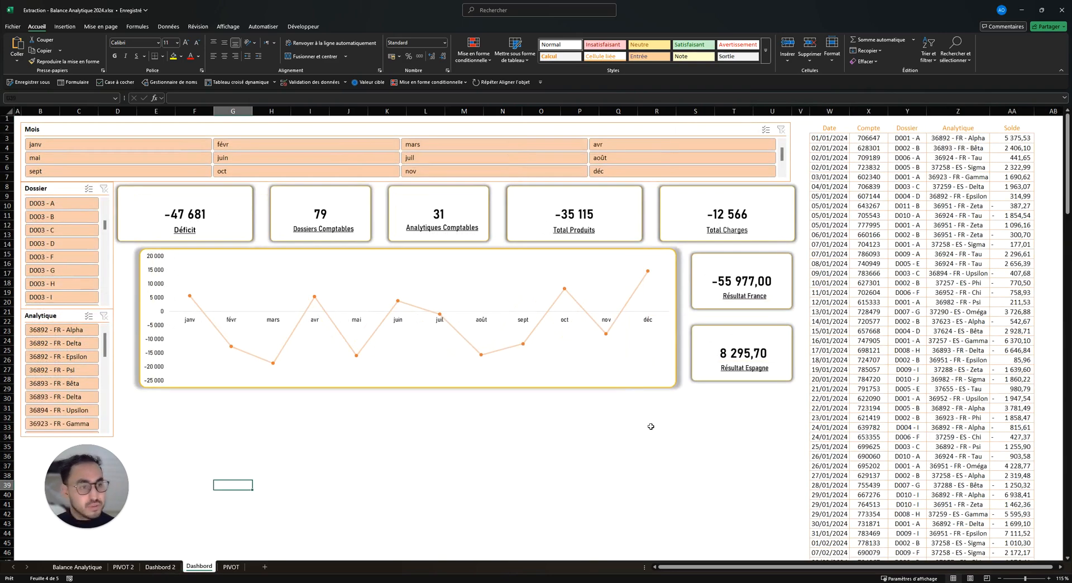
click(160, 567)
click(676, 161)
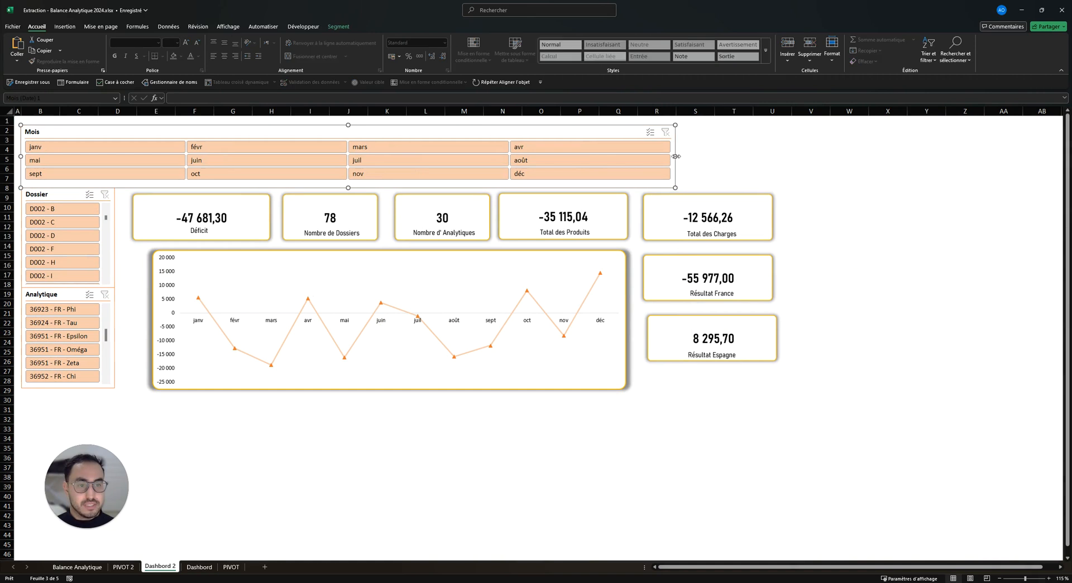
drag(677, 158, 780, 157)
click(832, 182)
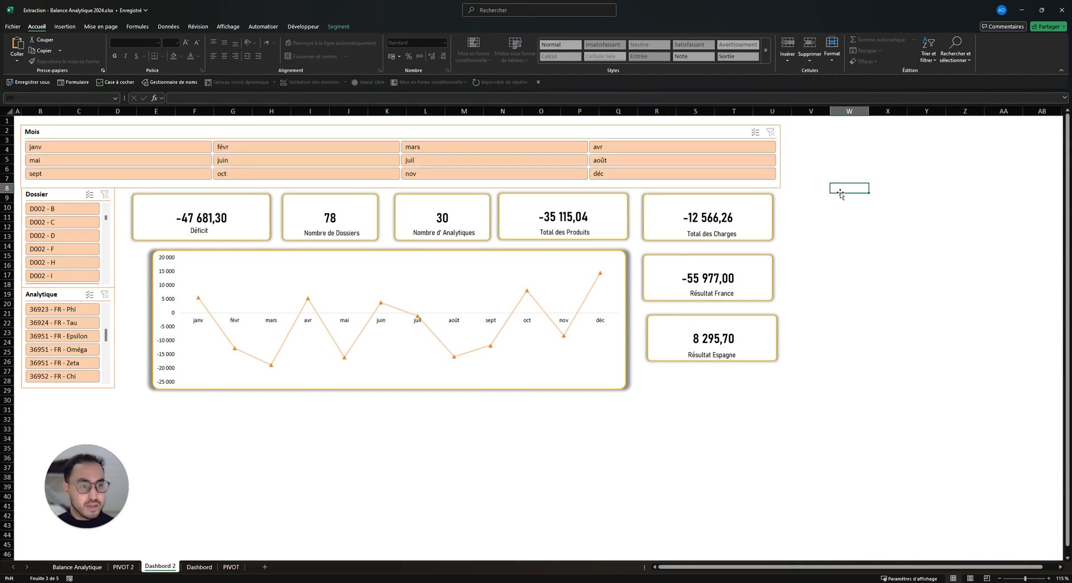
drag(691, 312, 689, 313)
click(851, 265)
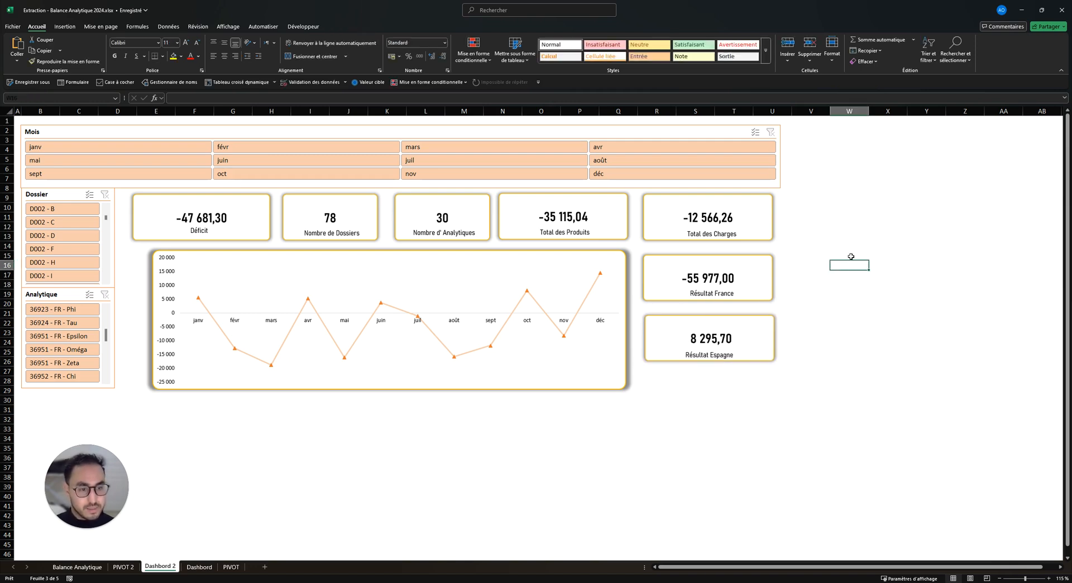
- Check the detail table on the Dashbord sheet and enter the header Date in cell V3 of Dashbord 2
click(820, 133)
click(191, 567)
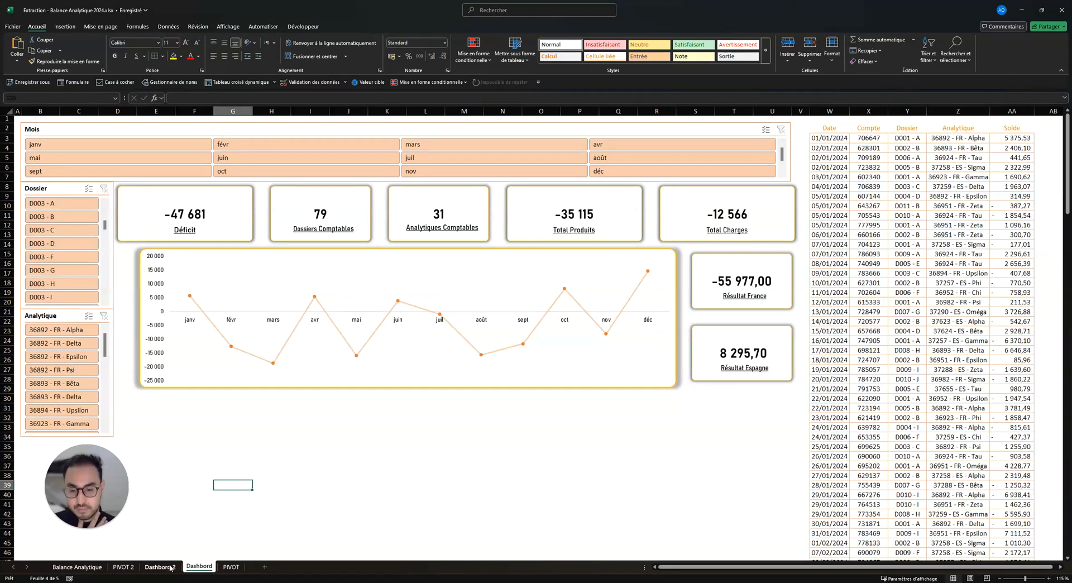
drag(839, 133, 1005, 513)
click(733, 484)
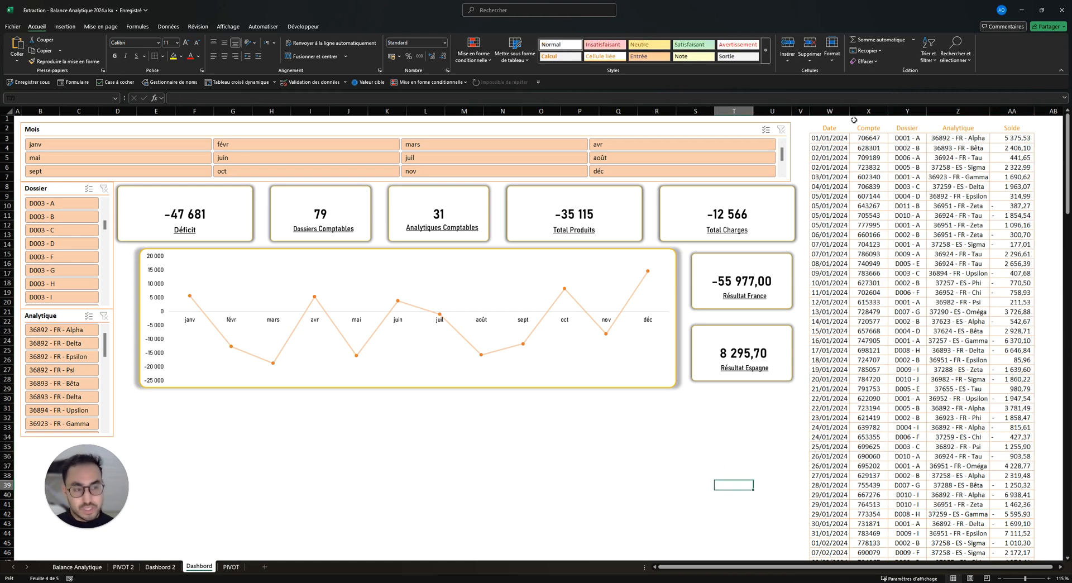
click(160, 567)
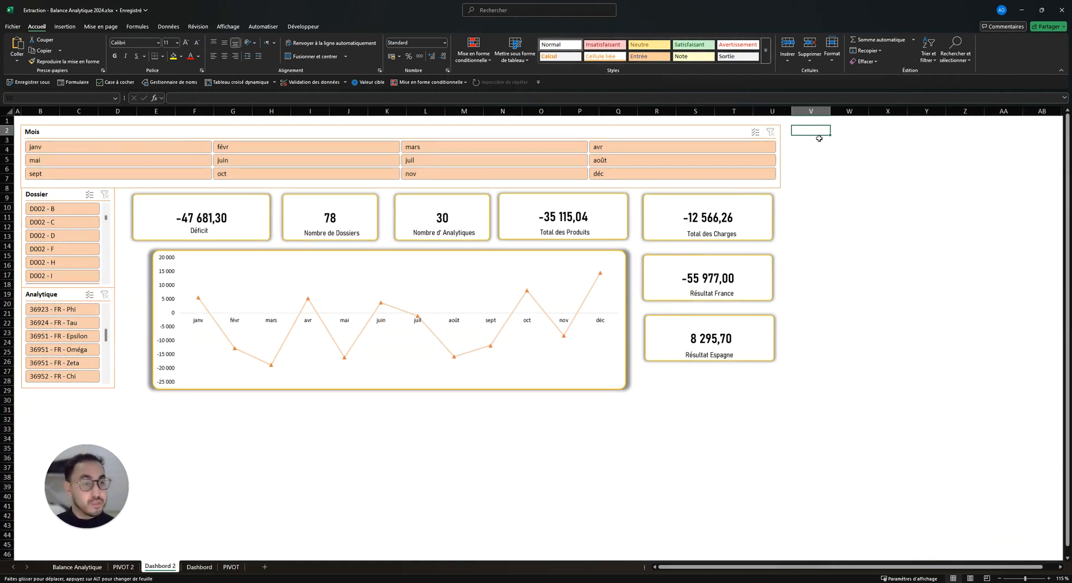
click(818, 140)
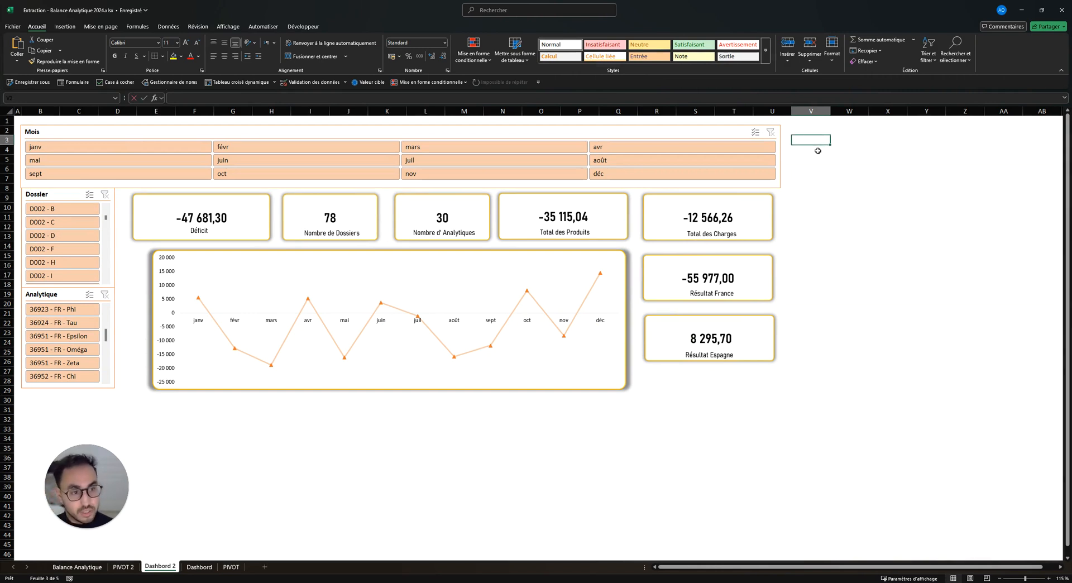
text(Date)
key(Tab)
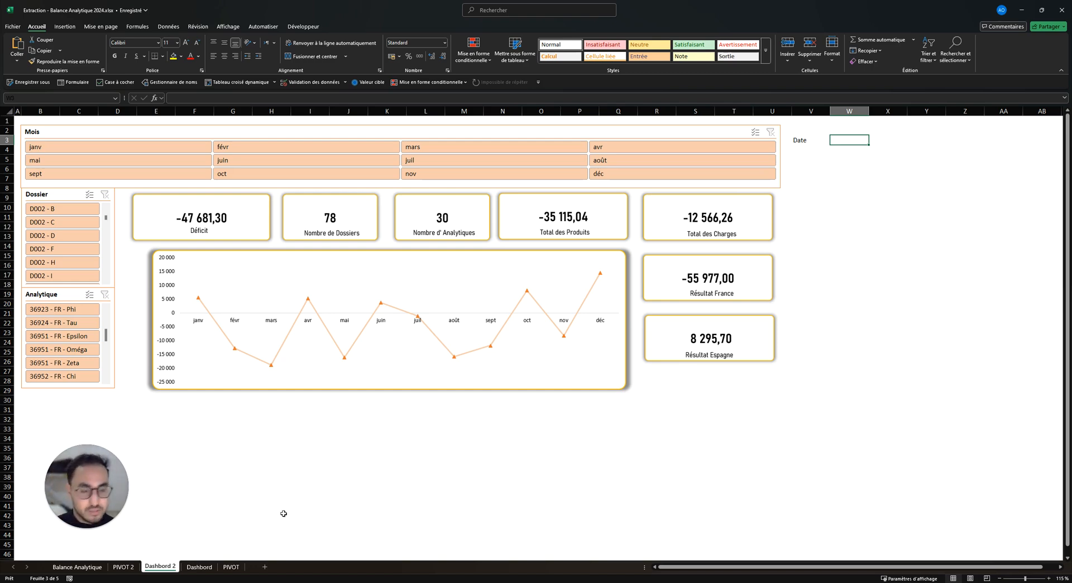
- Copy the Dossier, Analytique and Solde headers from the Dashbord sheet into Dashbord 2, beside the Date header
click(199, 566)
drag(921, 128, 1012, 128)
key(ctrl+c)
key(ctrl+q)
click(160, 567)
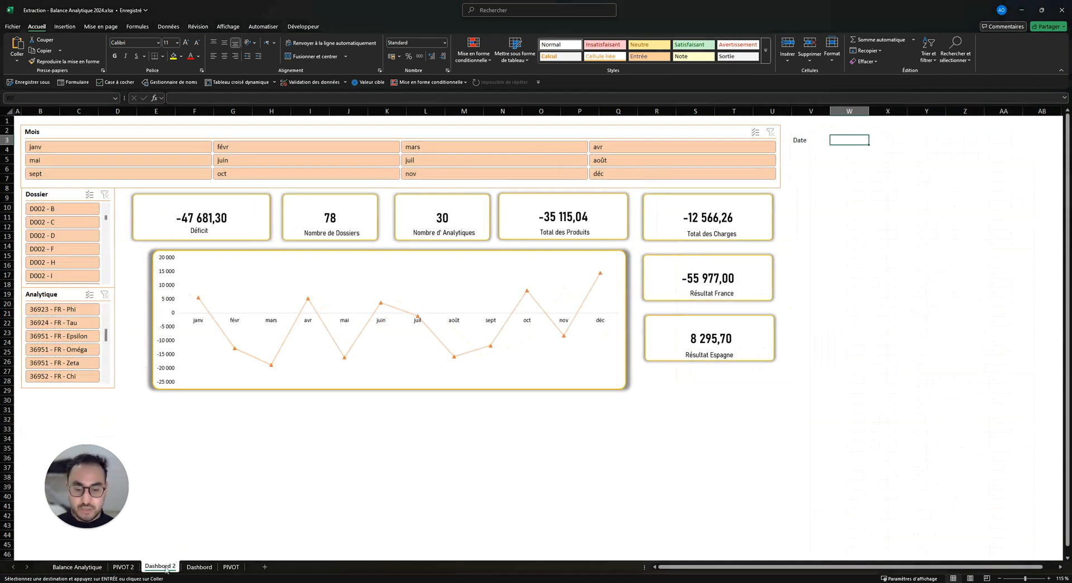
key(ctrl+v)
key(Escape)
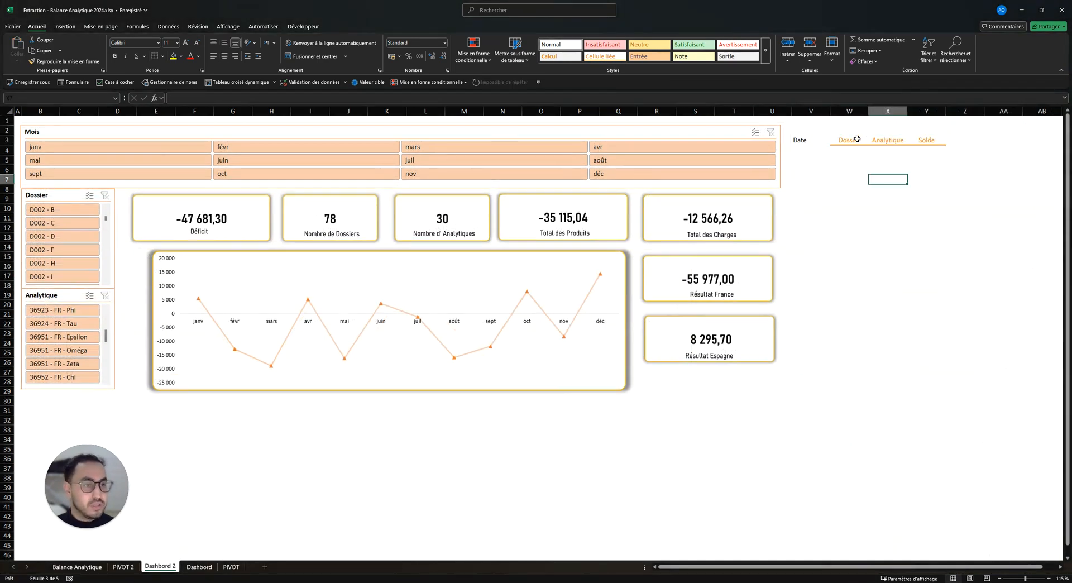
- Apply the Cellule liée cell style to the Date header so it matches the Dossier, Analytique and Solde headers
click(849, 140)
click(809, 140)
click(601, 56)
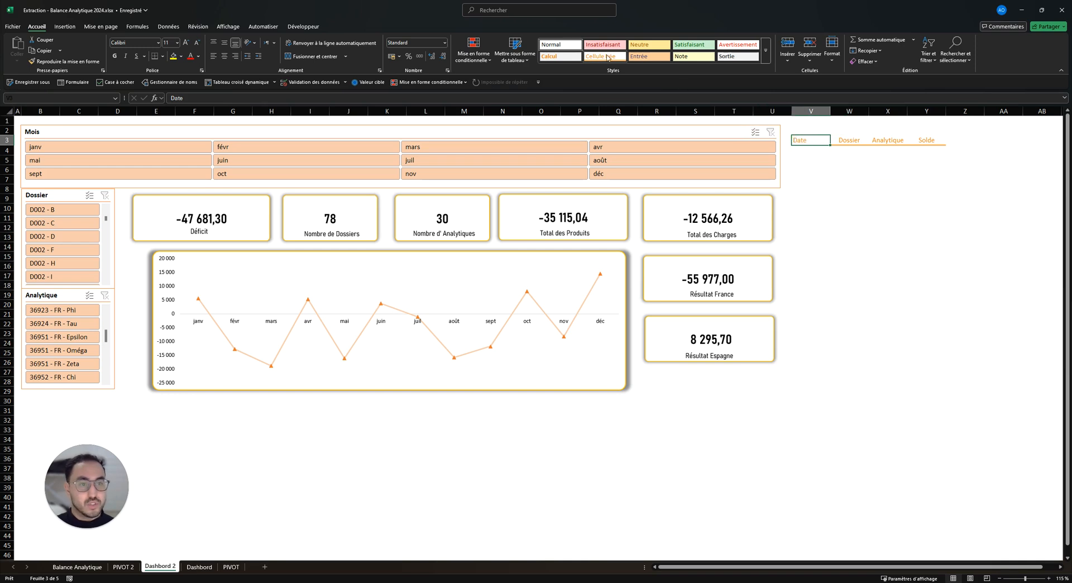
drag(810, 140, 931, 138)
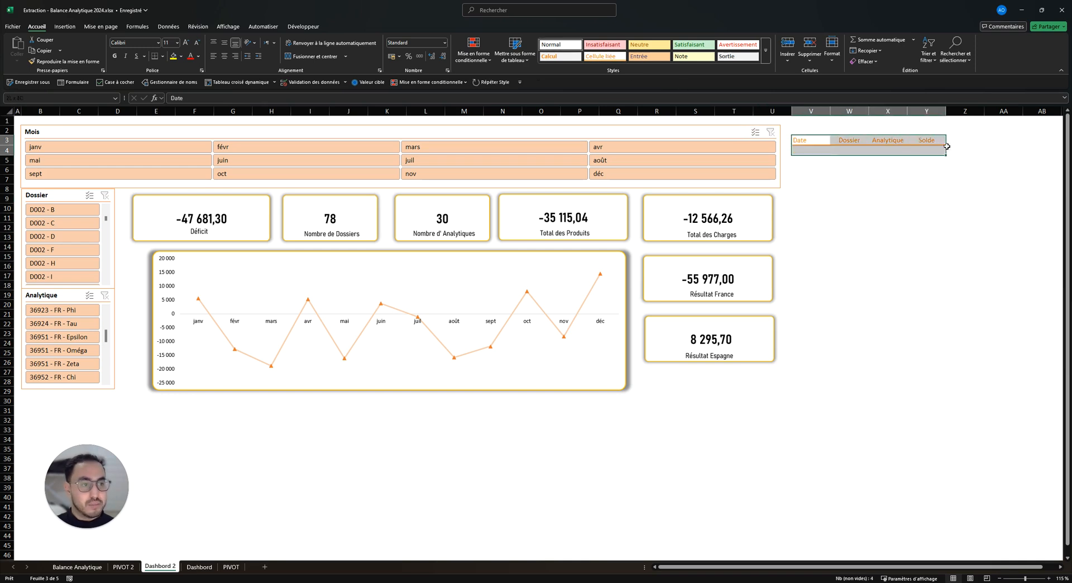
click(612, 58)
click(887, 227)
drag(809, 140, 932, 141)
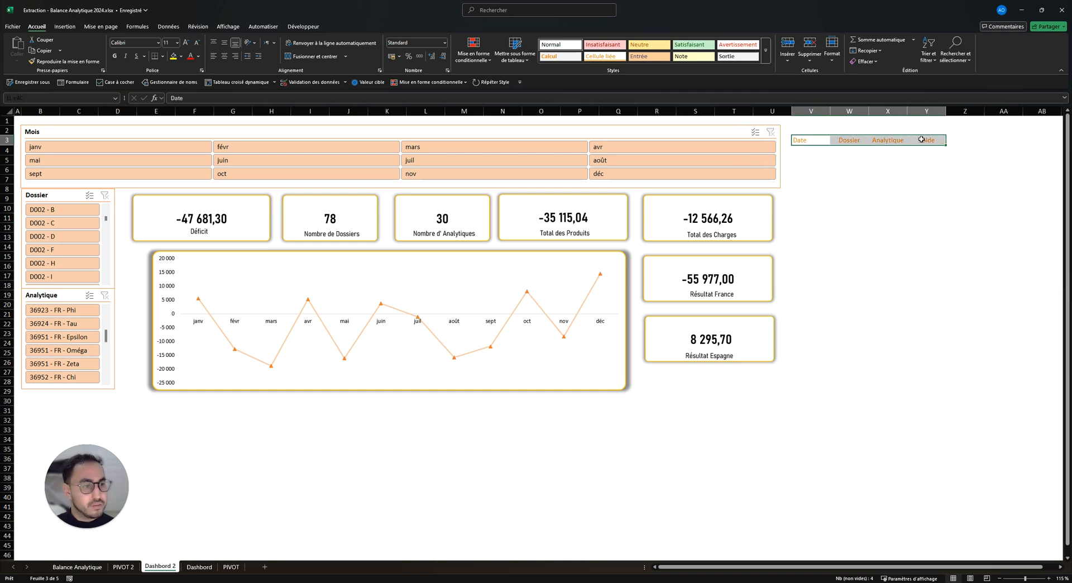
click(850, 180)
- Narrow the Date column V slightly
click(811, 111)
drag(830, 111, 828, 111)
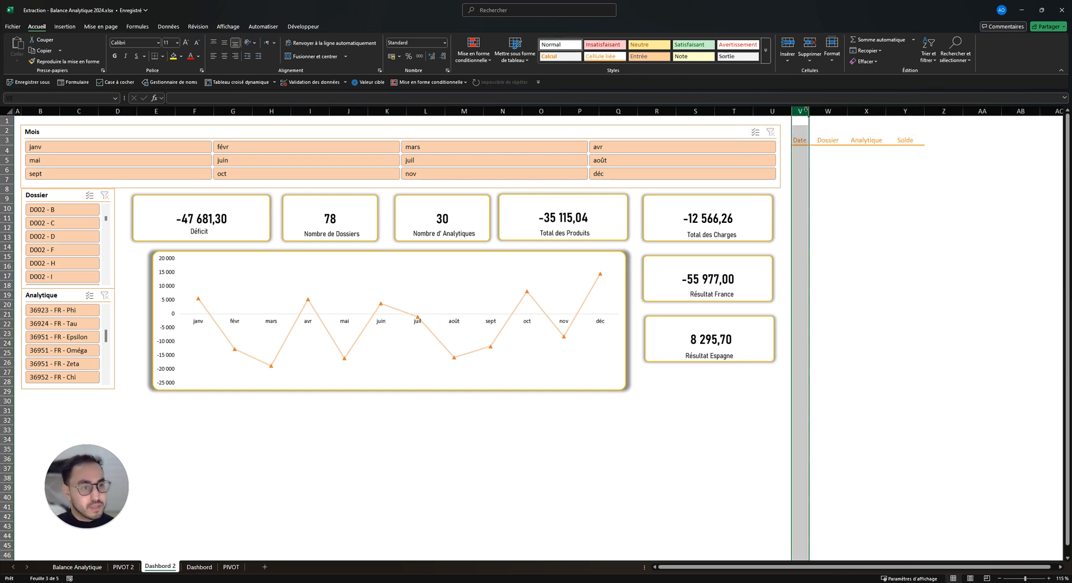
click(942, 139)
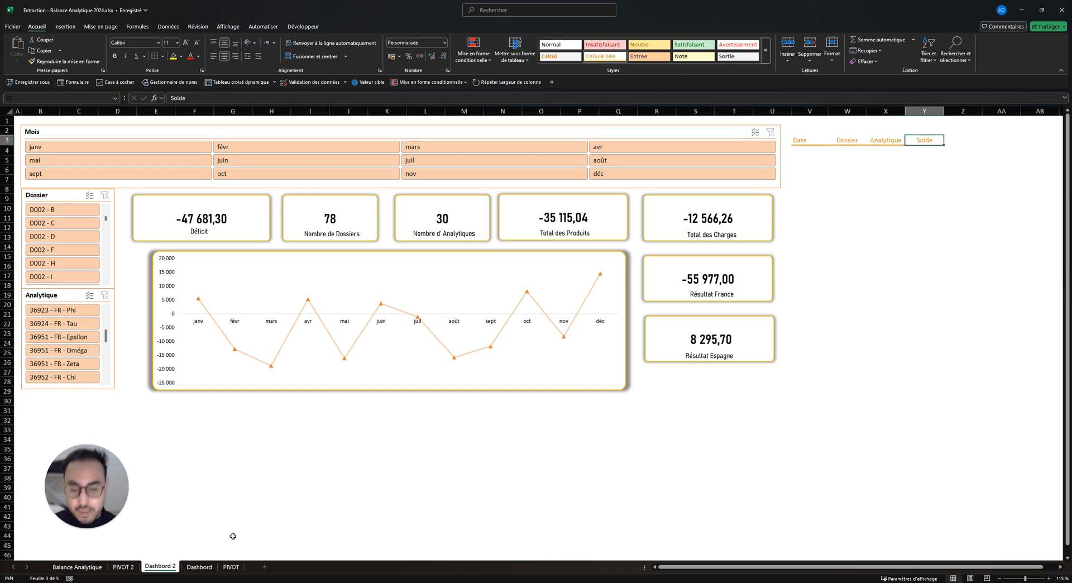
- Review the detail pivot table on PIVOT 2 and start a FILTRE formula in cell V4 of Dashbord 2, under Date
click(124, 568)
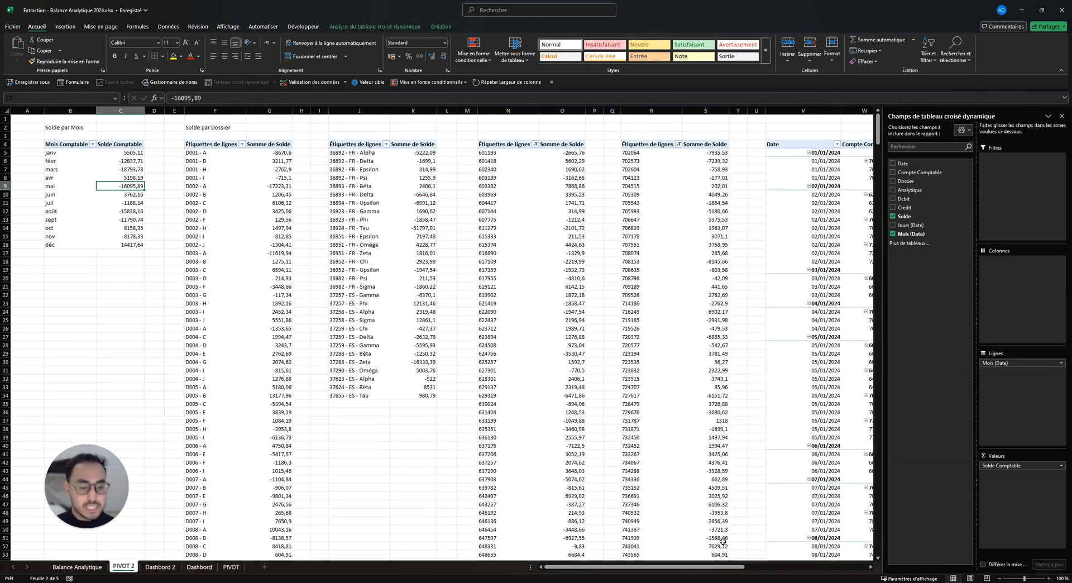
drag(723, 567, 871, 566)
click(447, 282)
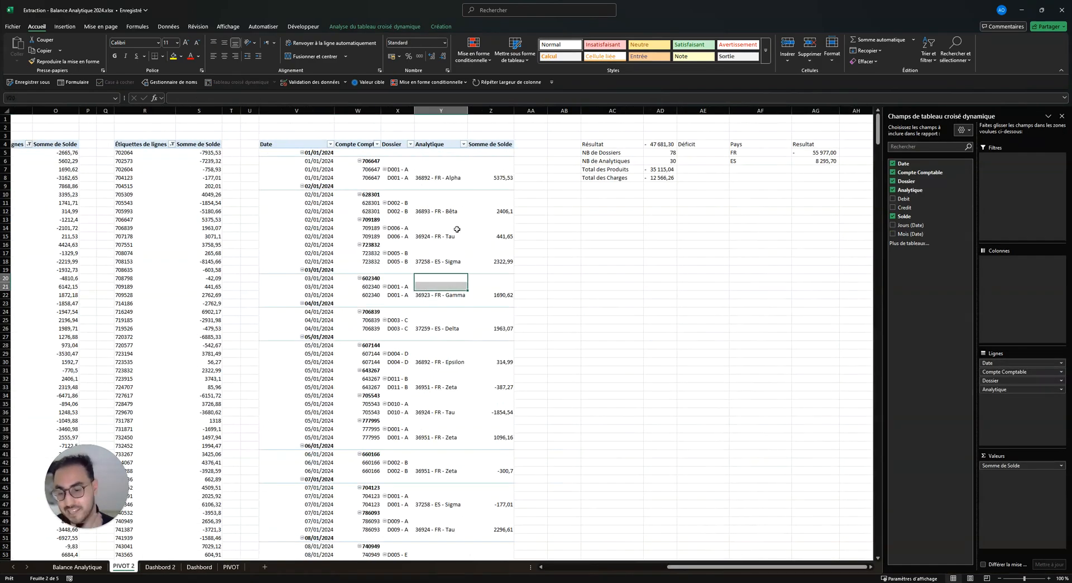
click(456, 212)
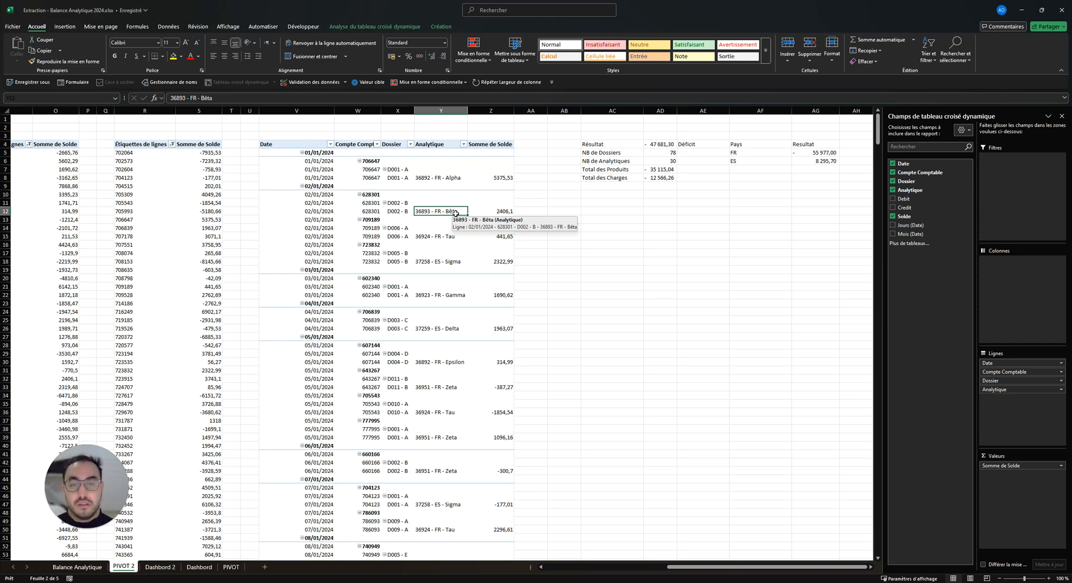
click(172, 567)
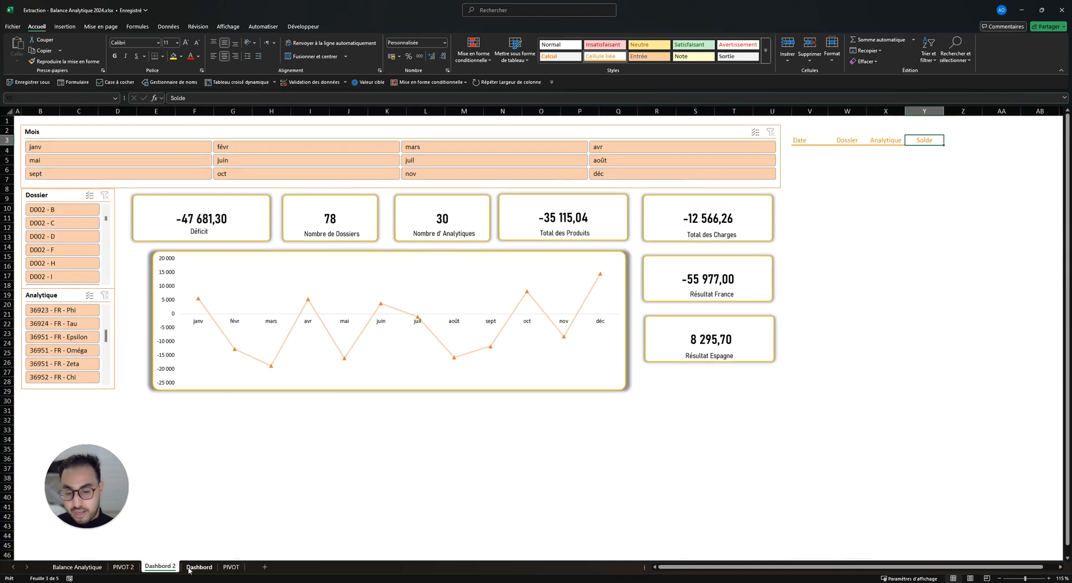
click(818, 151)
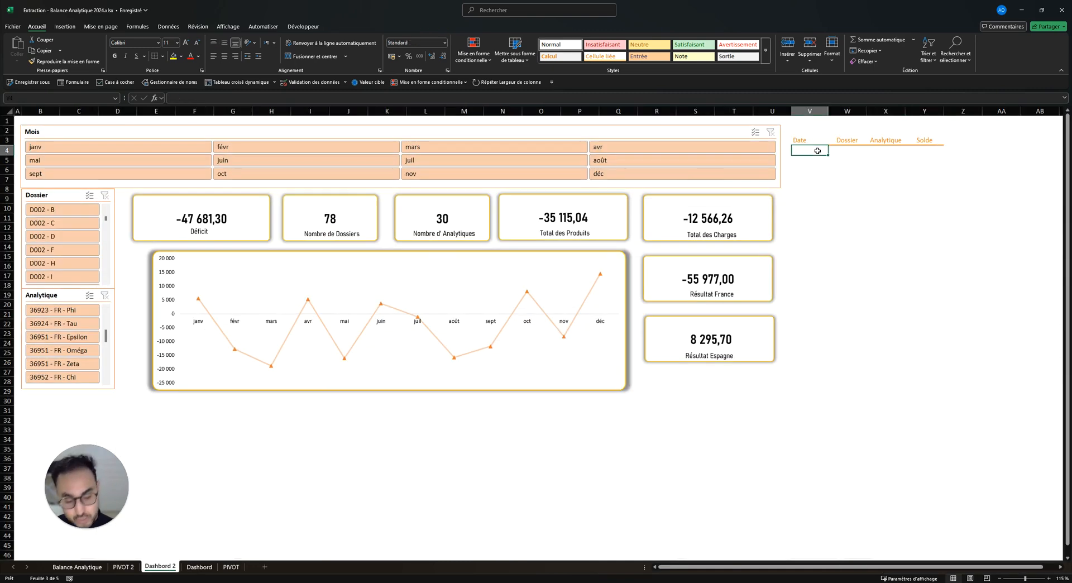
text(+)
key(BackSpace)
text(=)
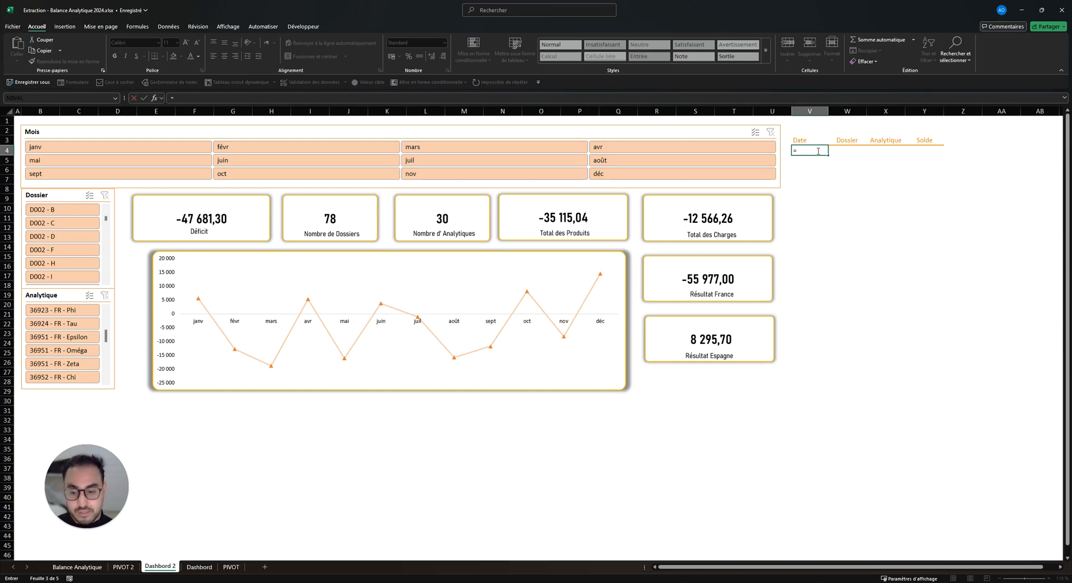
text(filtr)
key(Tab)
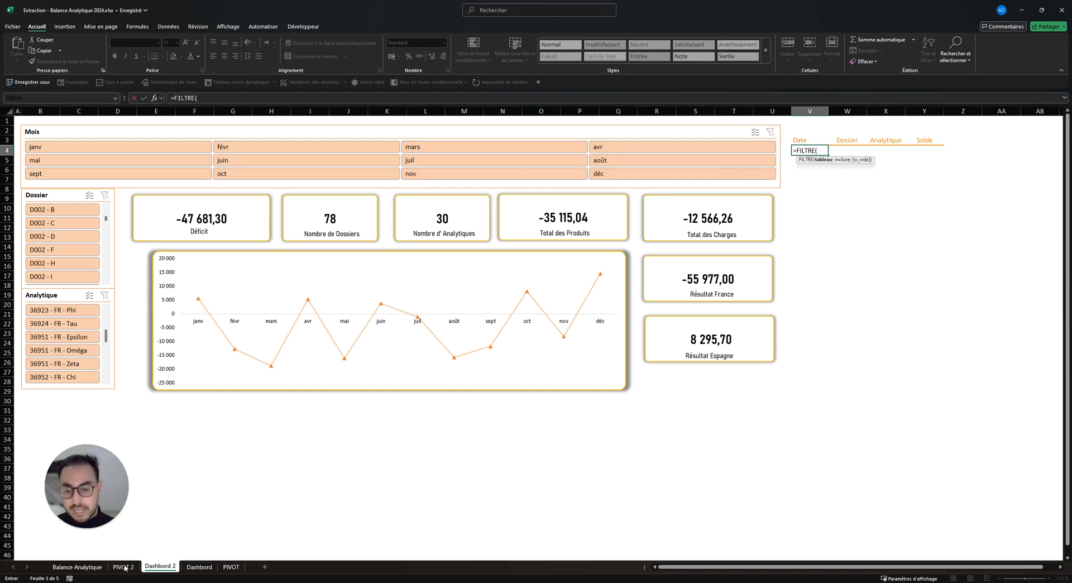
- Set the FILTRE array argument in V4 to the detail pivot range V5:Z743 on PIVOT 2 and try validating it without a criterion
click(124, 566)
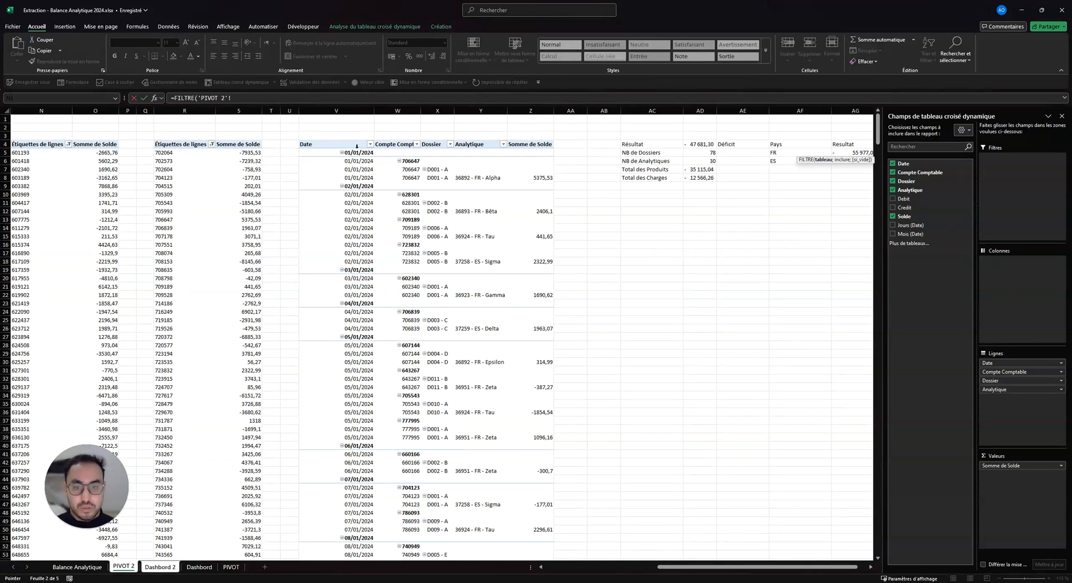
click(332, 152)
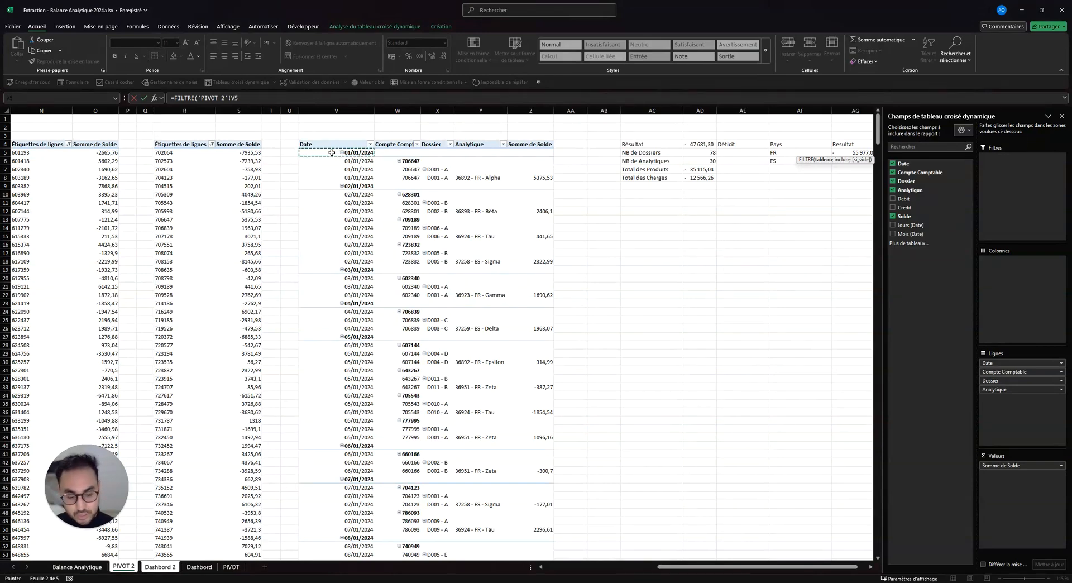
key(ctrl+shift+Right)
key(shift+Left)
key(shift+Left)
key(shift+Left)
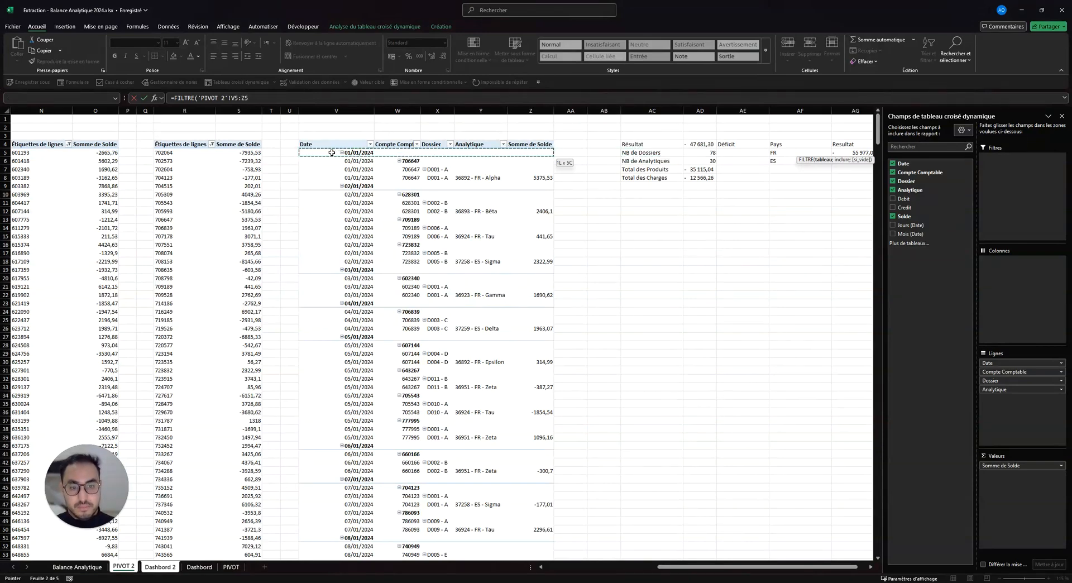
key(ctrl+shift+Down)
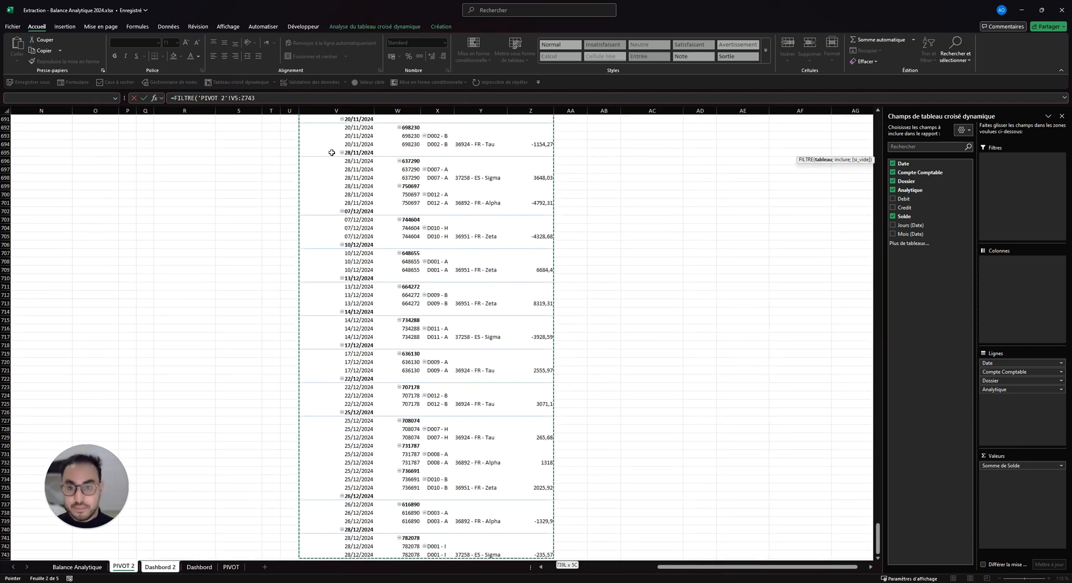
text())
key(Return)
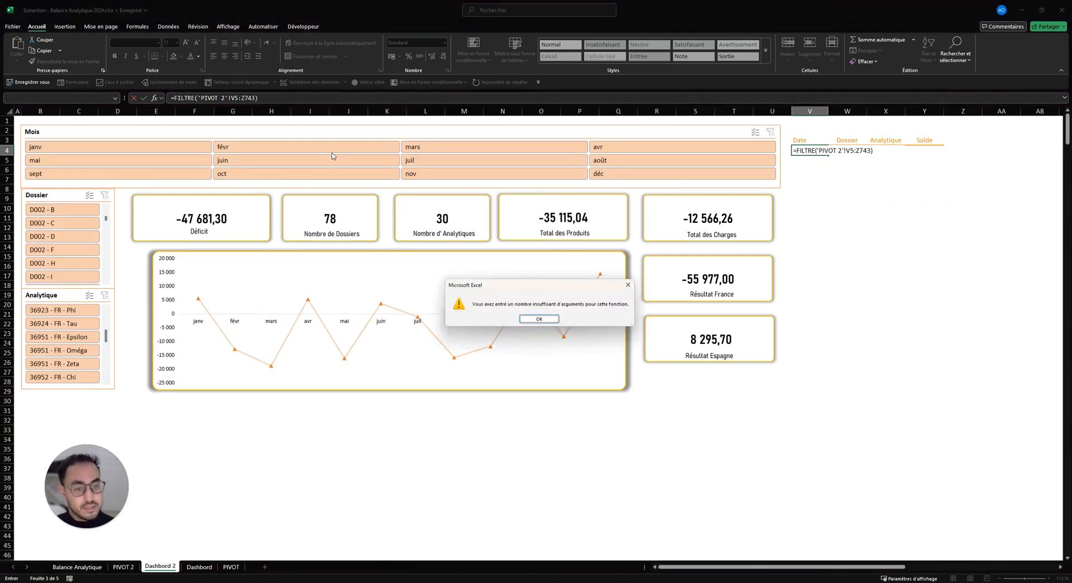
click(538, 320)
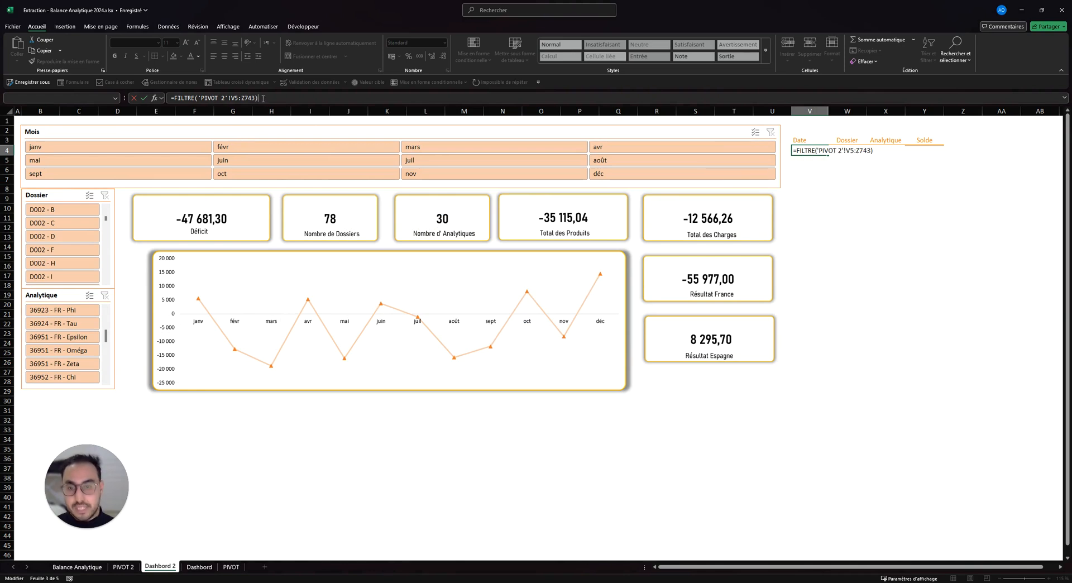
- Add a semicolon for the include argument of the FILTRE formula and return to the start of the detail pivot table on PIVOT 2
text(;)
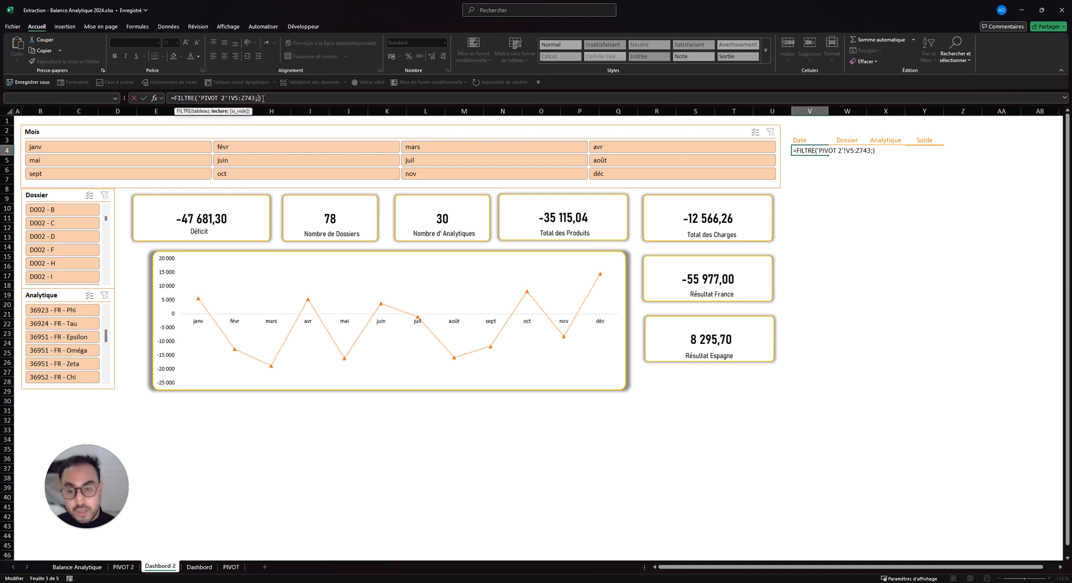
click(124, 567)
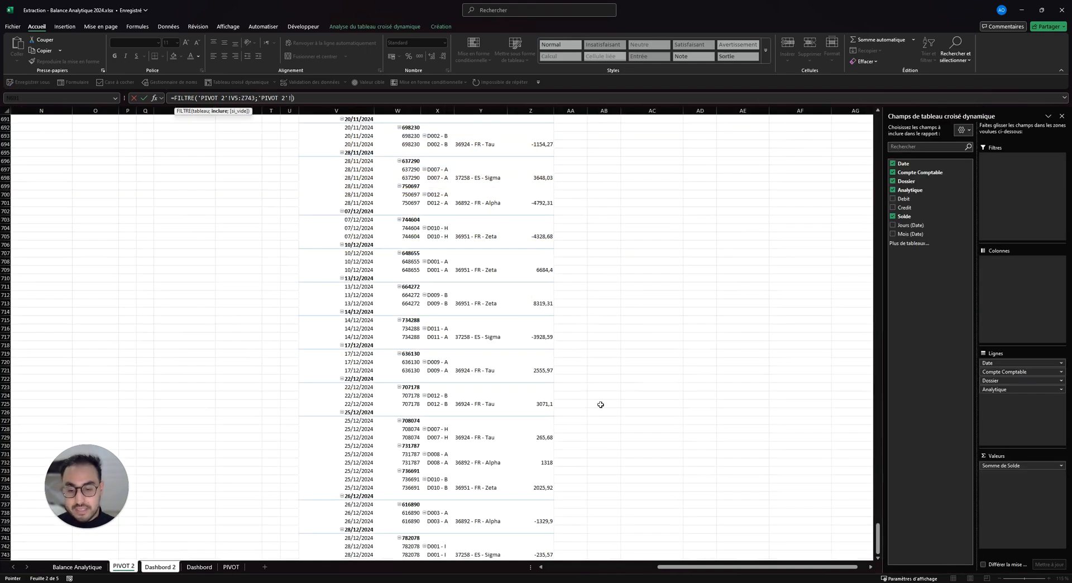
drag(877, 528, 878, 117)
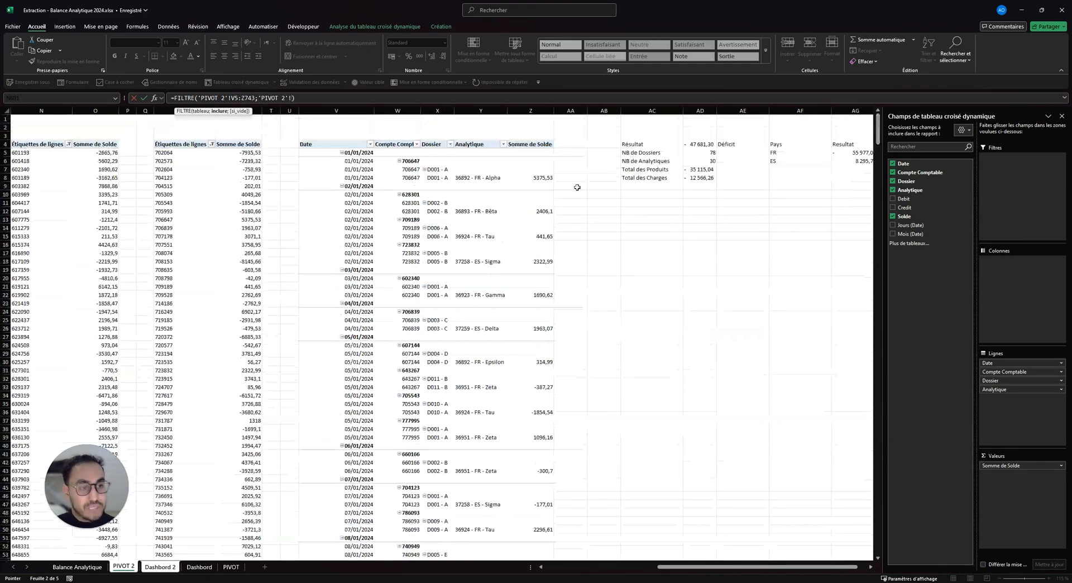
click(481, 179)
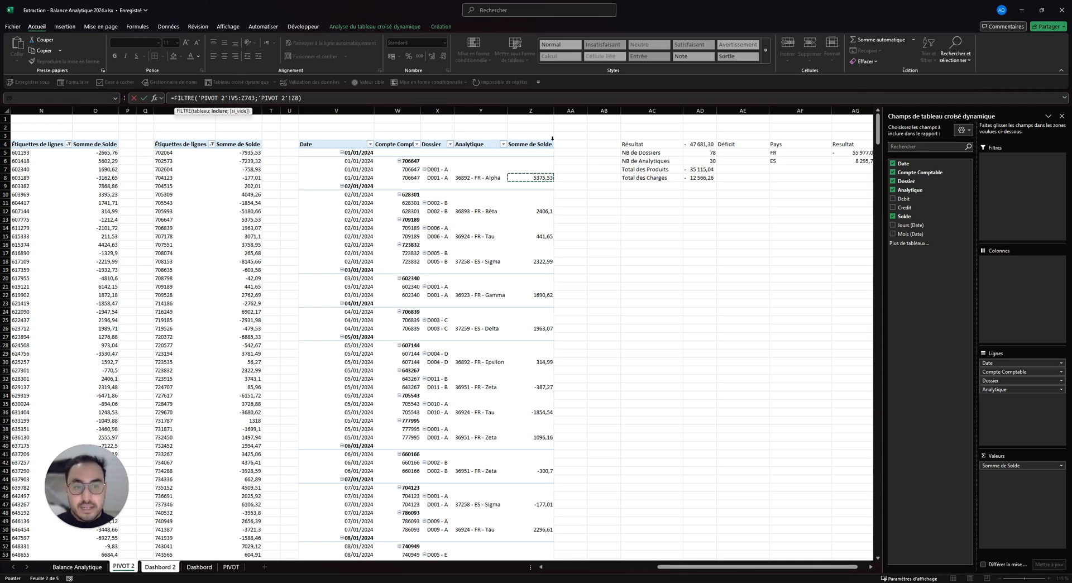
click(420, 179)
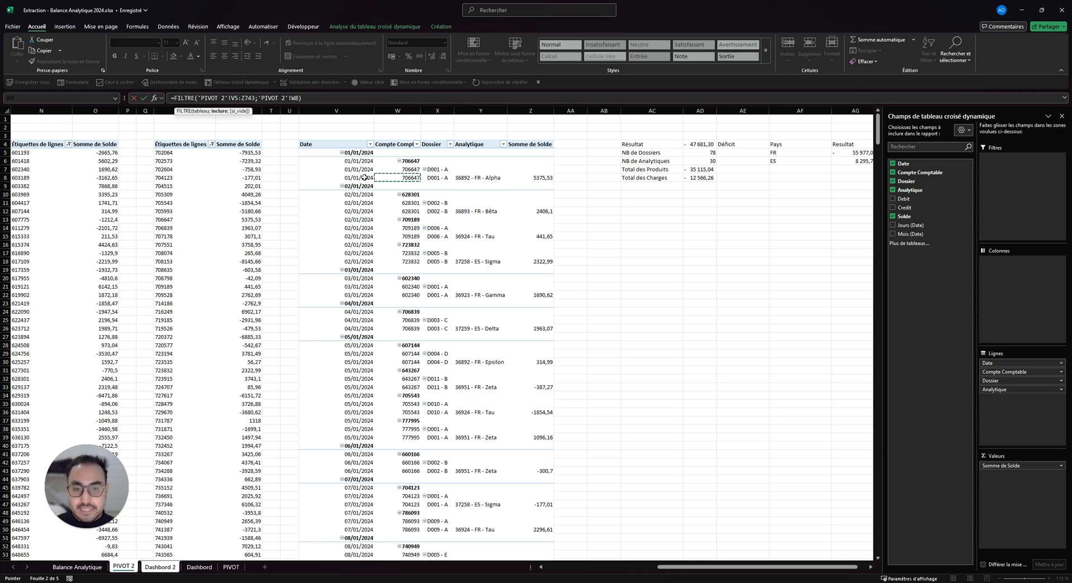
click(358, 177)
click(351, 169)
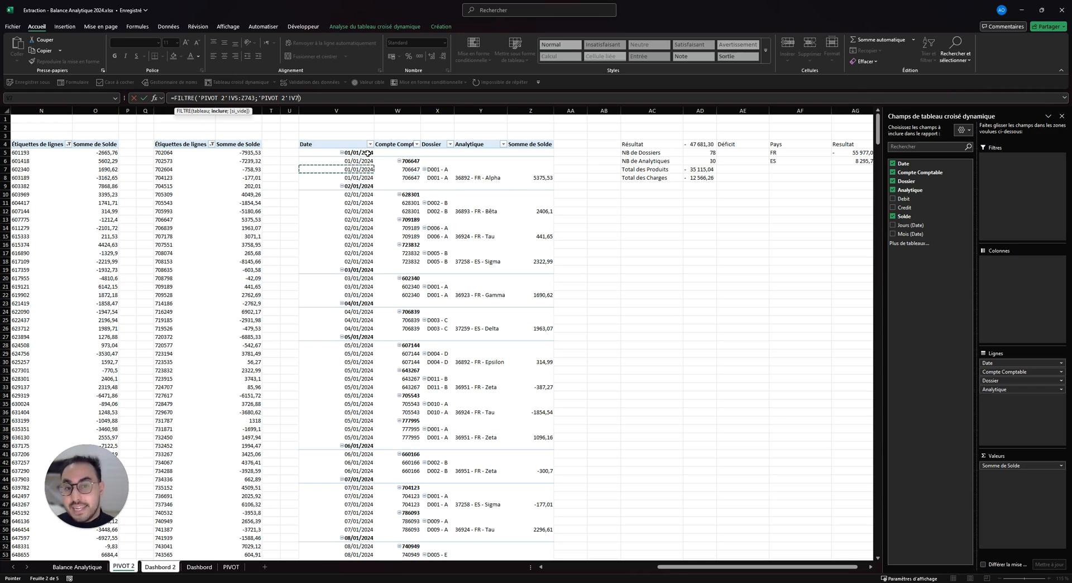
click(414, 169)
click(440, 167)
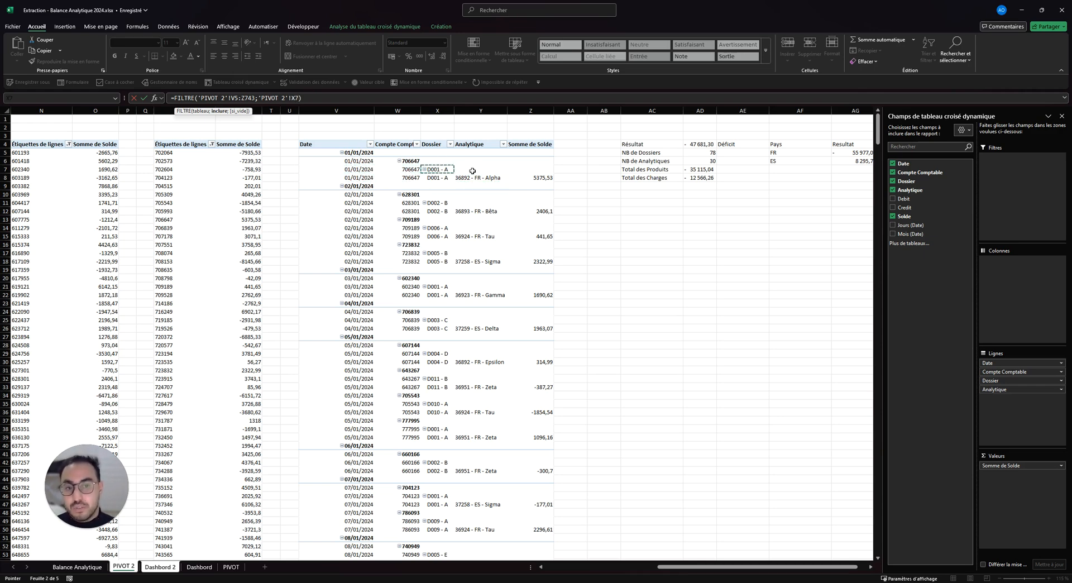
click(475, 169)
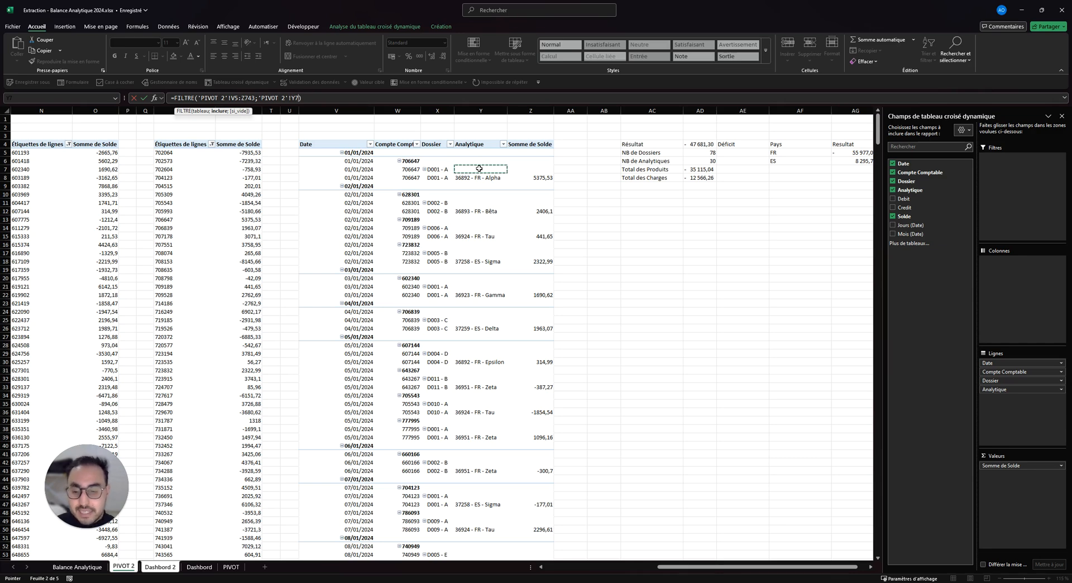
click(310, 98)
key(BackSpace)
key(BackSpace)
key(BackSpace)
key(BackSpace)
key(BackSpace)
key(BackSpace)
key(BackSpace)
key(BackSpace)
key(BackSpace)
key(BackSpace)
key(BackSpace)
key(BackSpace)
key(BackSpace)
text("))
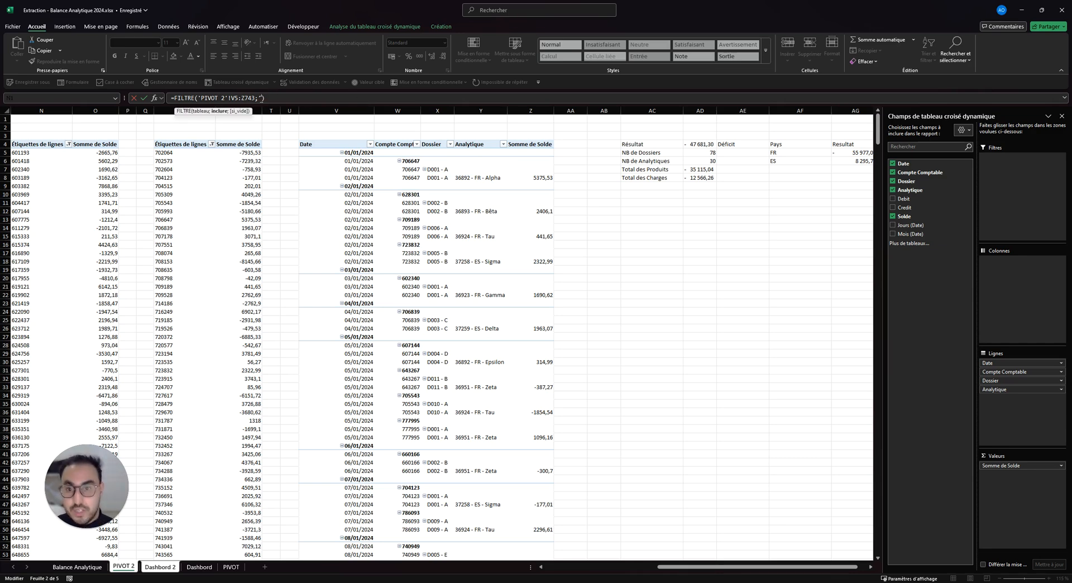
- Complete the FILTRE formula with the include condition 'PIVOT 2'!Y5:Y743<>"" and "" as the if-empty value
drag(468, 152, 469, 295)
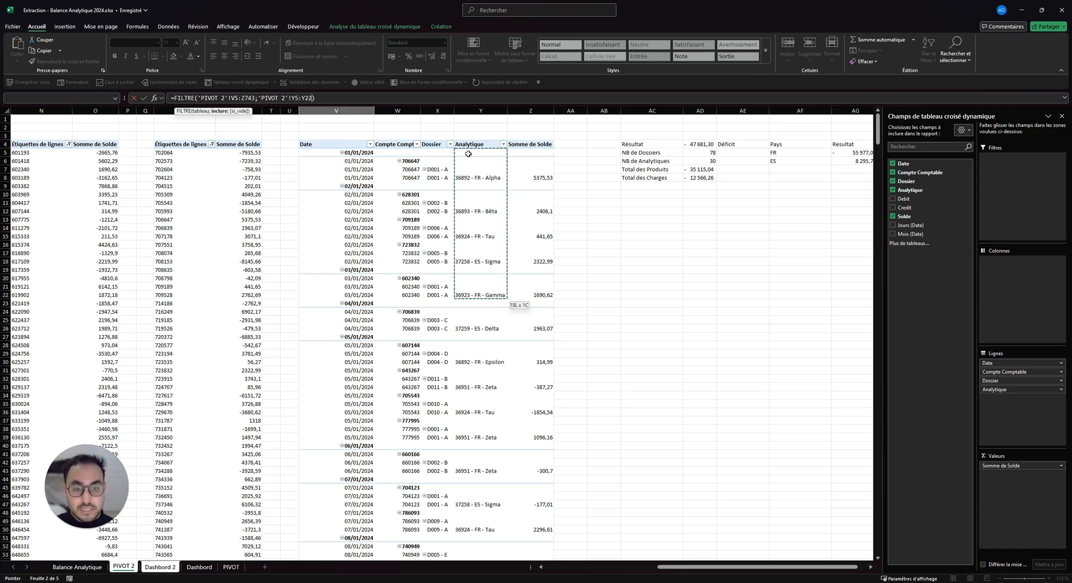
drag(473, 155, 486, 556)
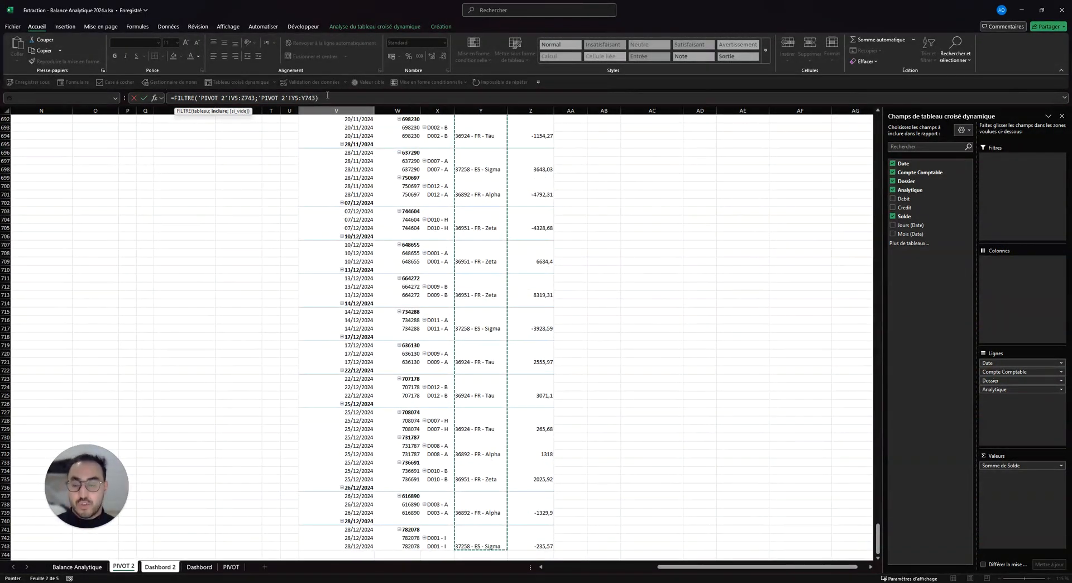
text(<>)
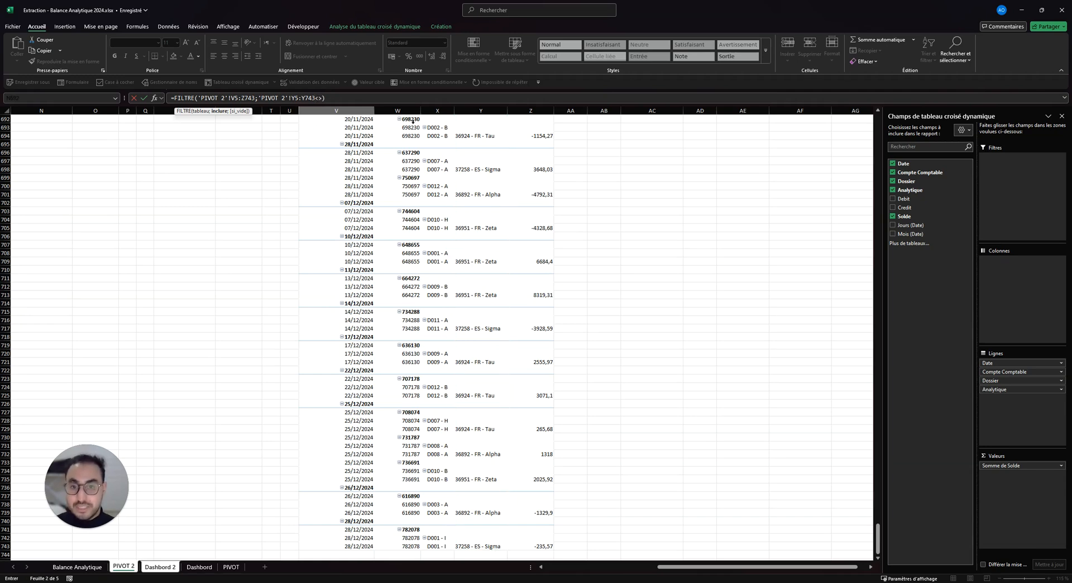
text("";")
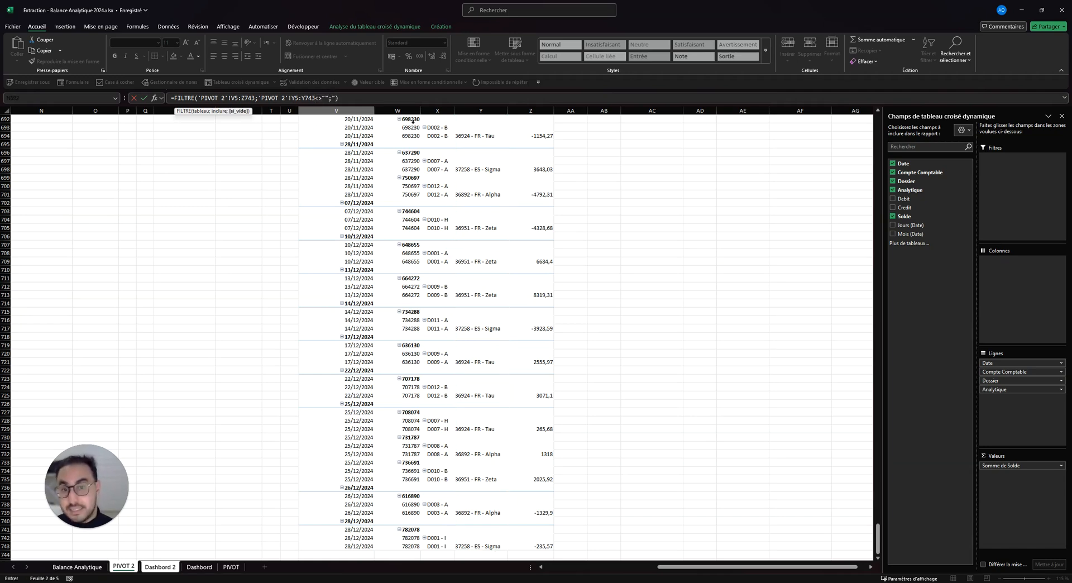
text(")
key(Return)
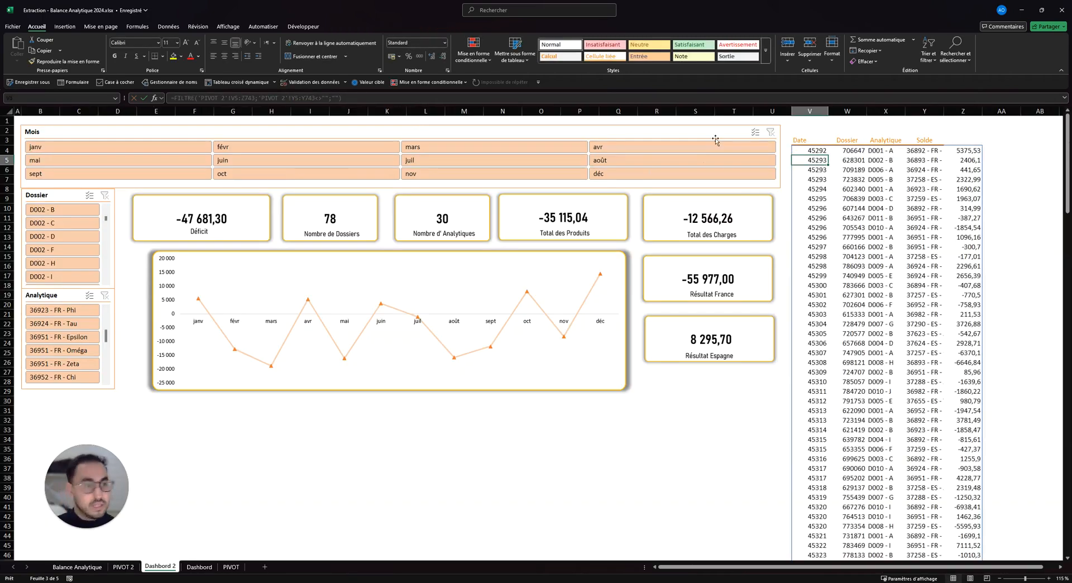
- Apply a date format to the values under Date in column V and widen the column to fit them
click(818, 151)
key(ctrl+shift+Down)
key(ctrl+shift+Down)
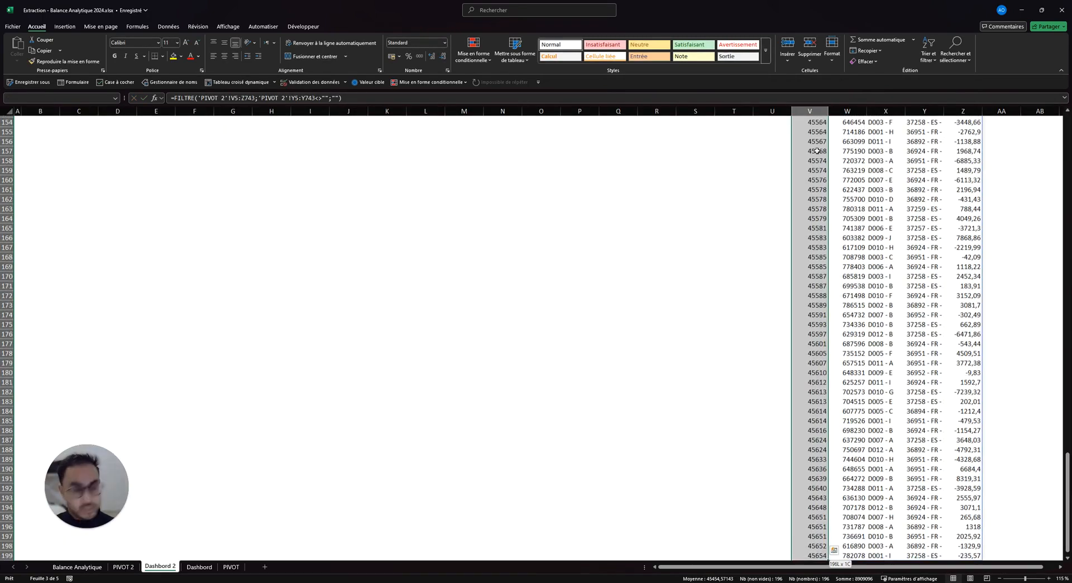
click(444, 43)
click(445, 140)
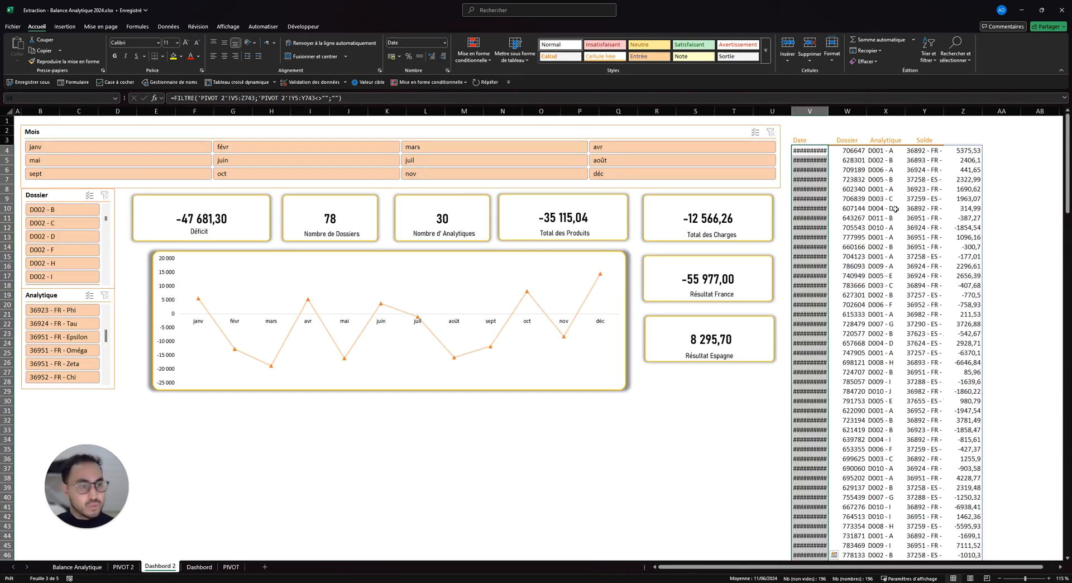
click(873, 170)
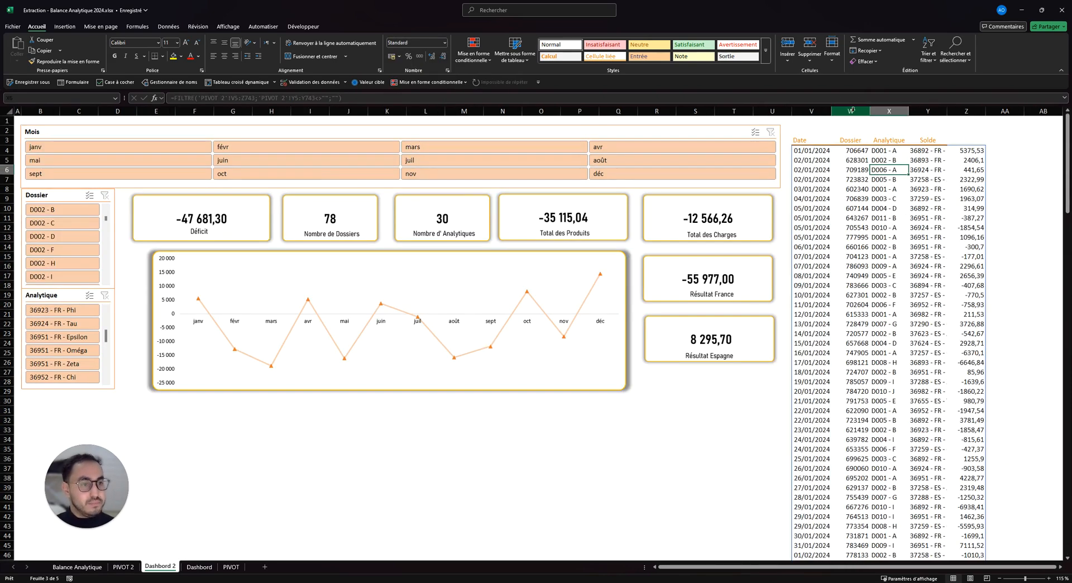
- Centre the contents of the whole FILTRE output, V4:Z199, horizontally
click(824, 148)
key(ctrl+shift+Right)
key(ctrl+shift+Down)
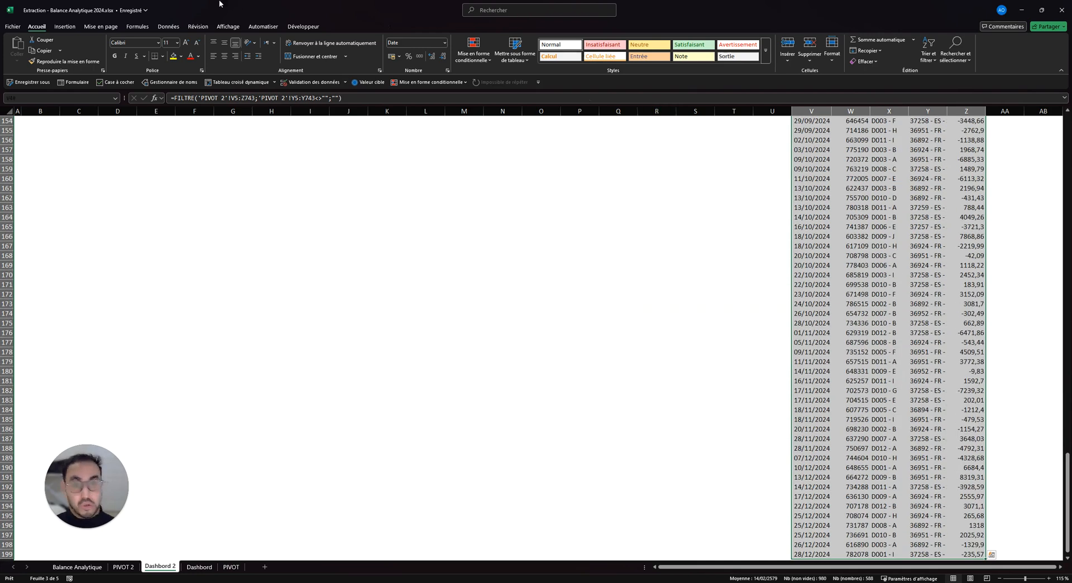
click(224, 56)
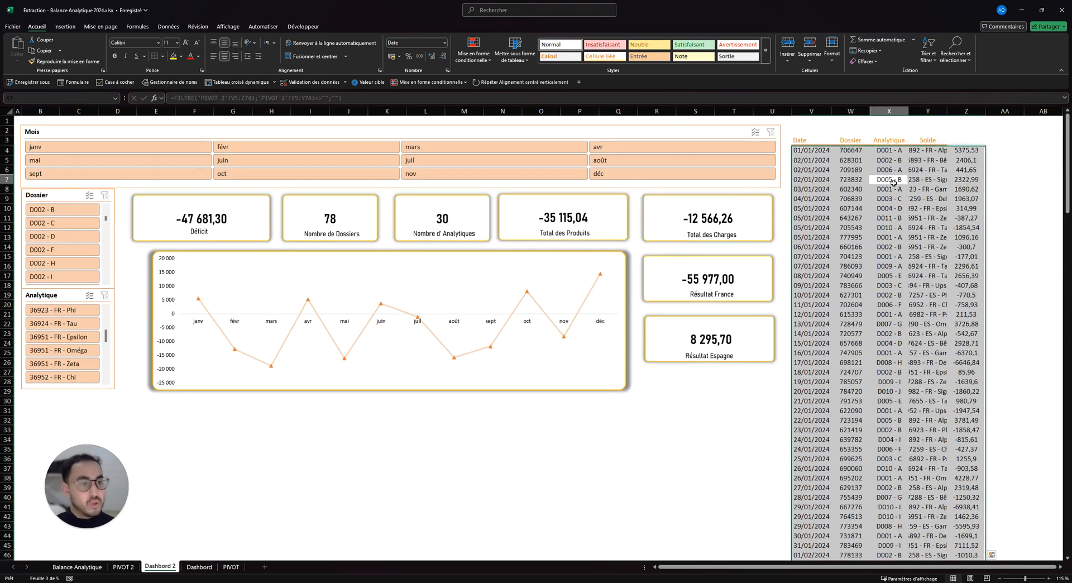
click(850, 150)
click(885, 150)
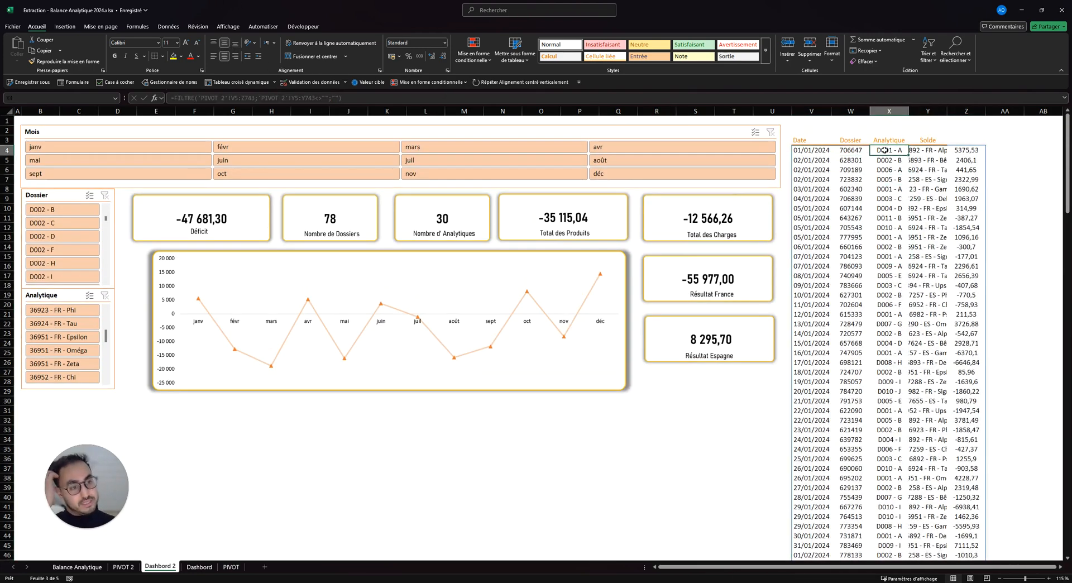
click(848, 150)
click(814, 153)
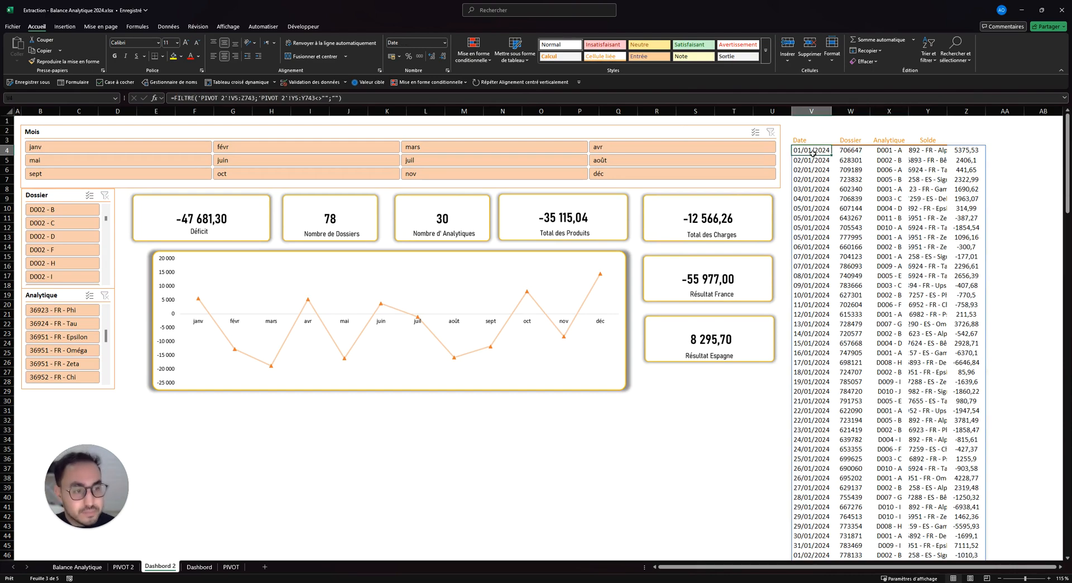
- Apply the thousands separator format to the amounts in column Z and autofit column Y to its analytical labels
click(969, 151)
key(ctrl+shift+Down)
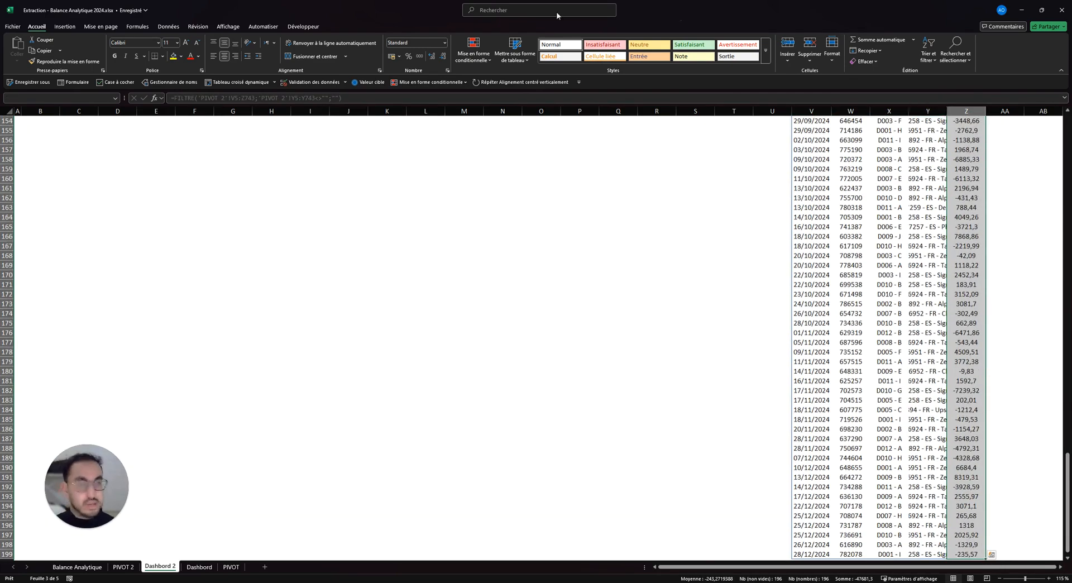
click(419, 56)
scroll(966, 160, up, 20)
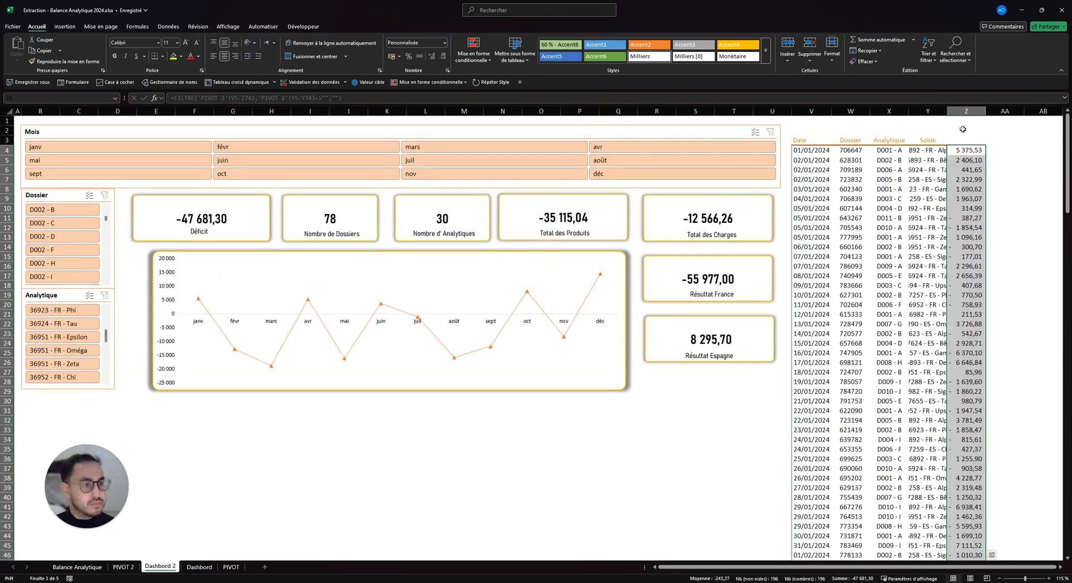
key(Left)
double_click(947, 111)
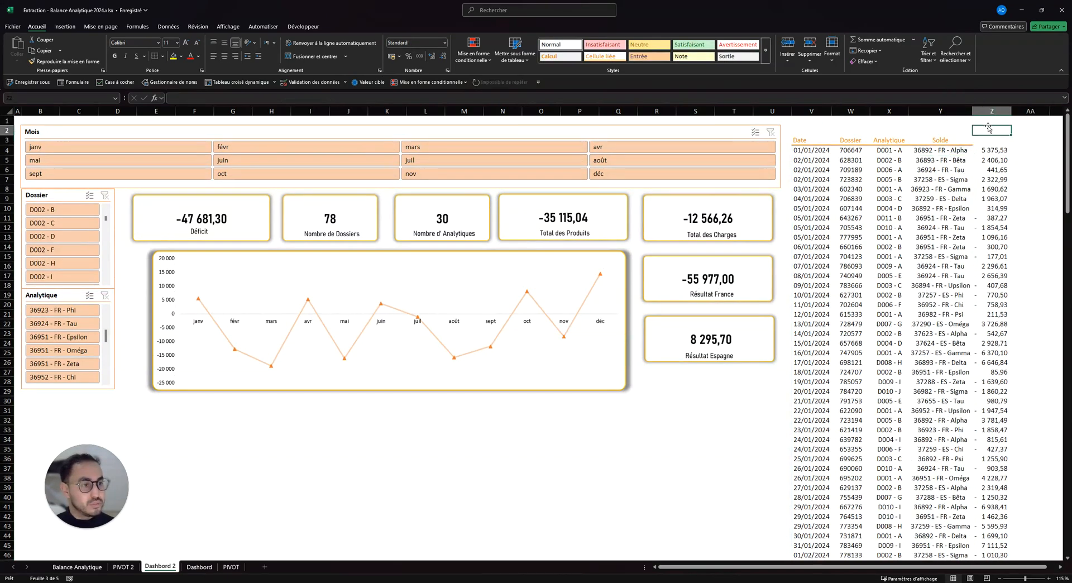
- Compare the Date, Dossier, Analytique and Solde headers with the columns returned by the FILTRE formula, including the account numbers in column W
click(987, 151)
click(816, 151)
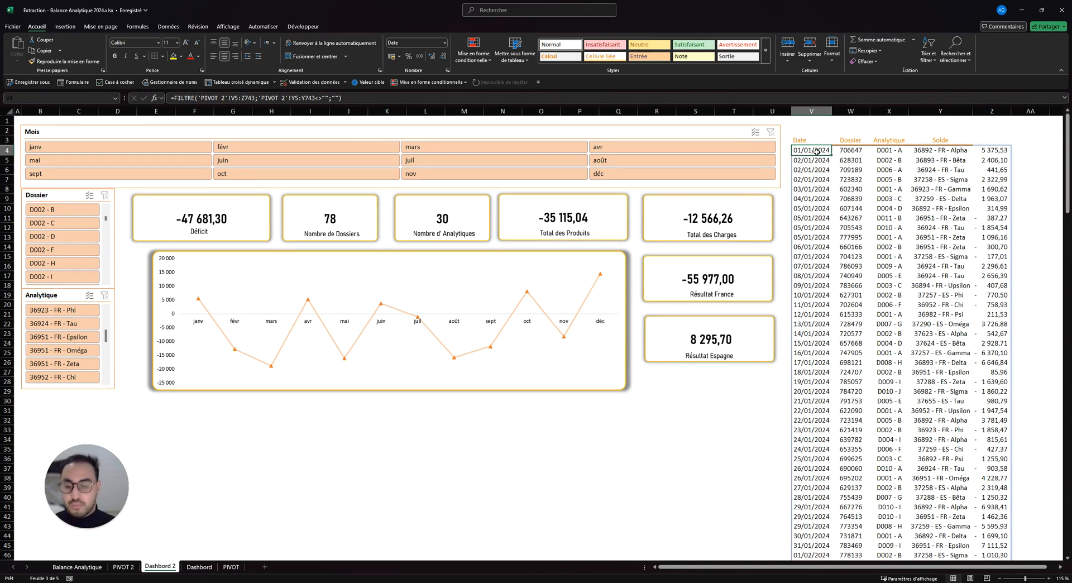
click(812, 140)
click(851, 140)
click(889, 140)
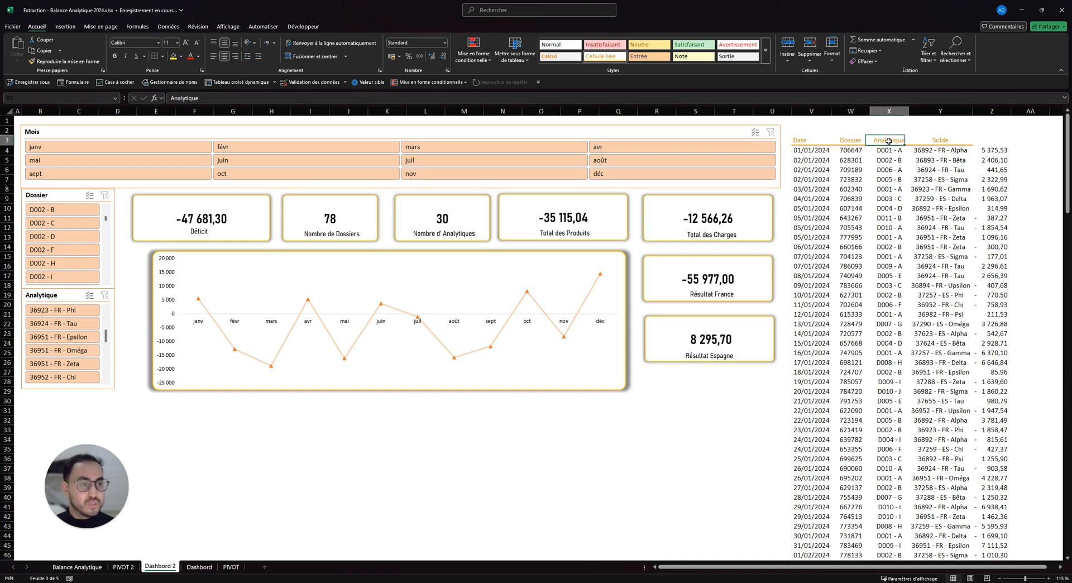
click(942, 140)
click(851, 151)
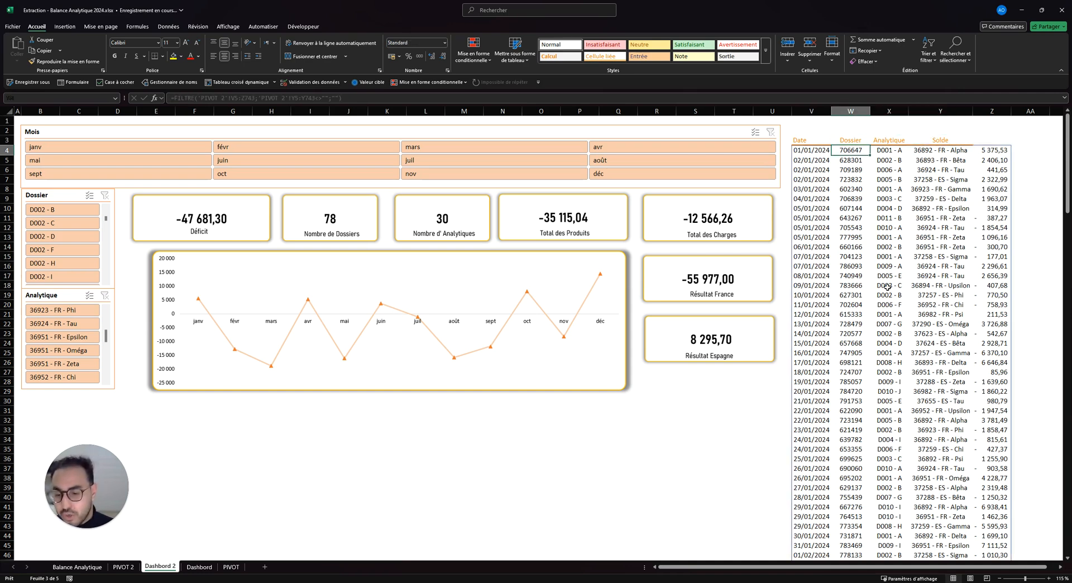
drag(851, 150, 852, 389)
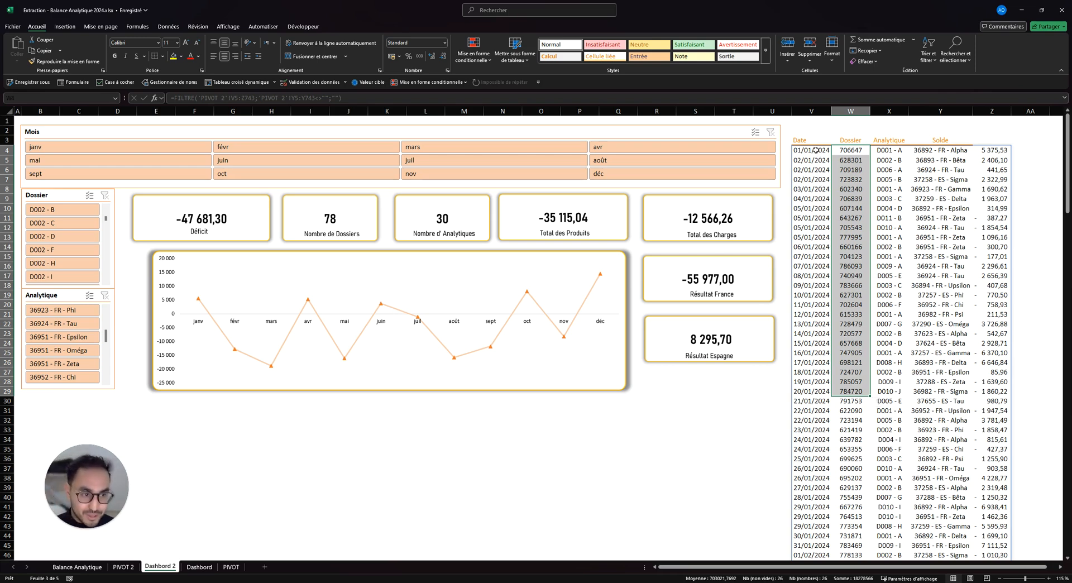
click(816, 150)
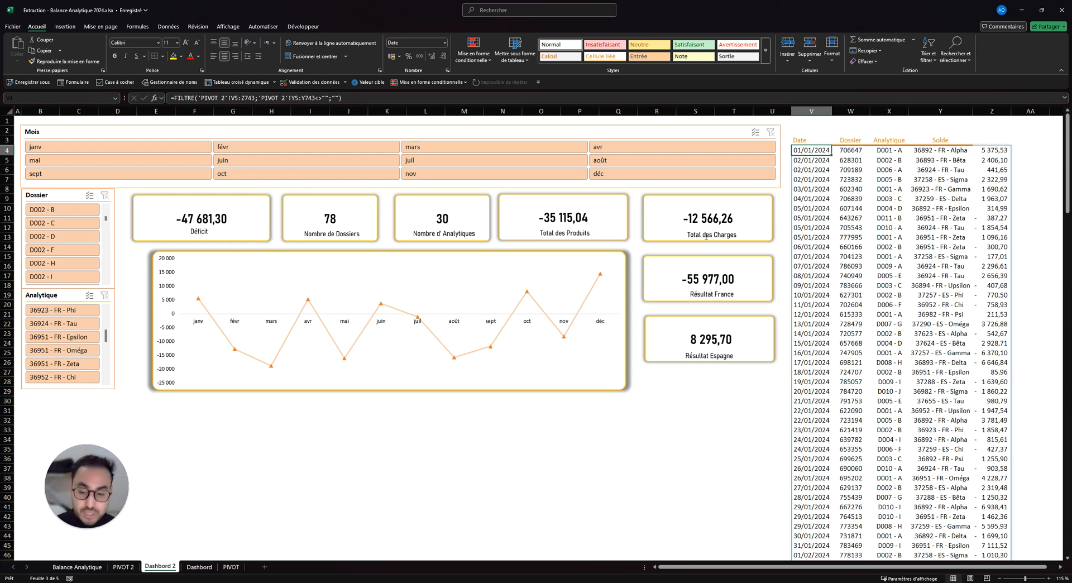
- Wrap the FILTRE formula in V4 in CHOISIRCOLS, keeping only columns 1, 3, 4 and 5
click(177, 98)
text(CHOISIRCOLS()
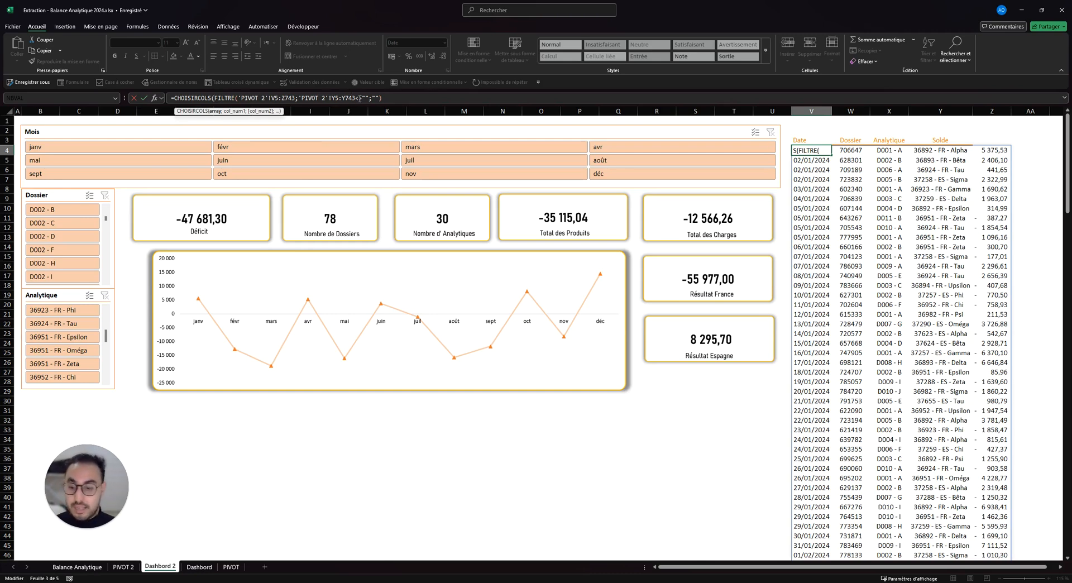
click(403, 98)
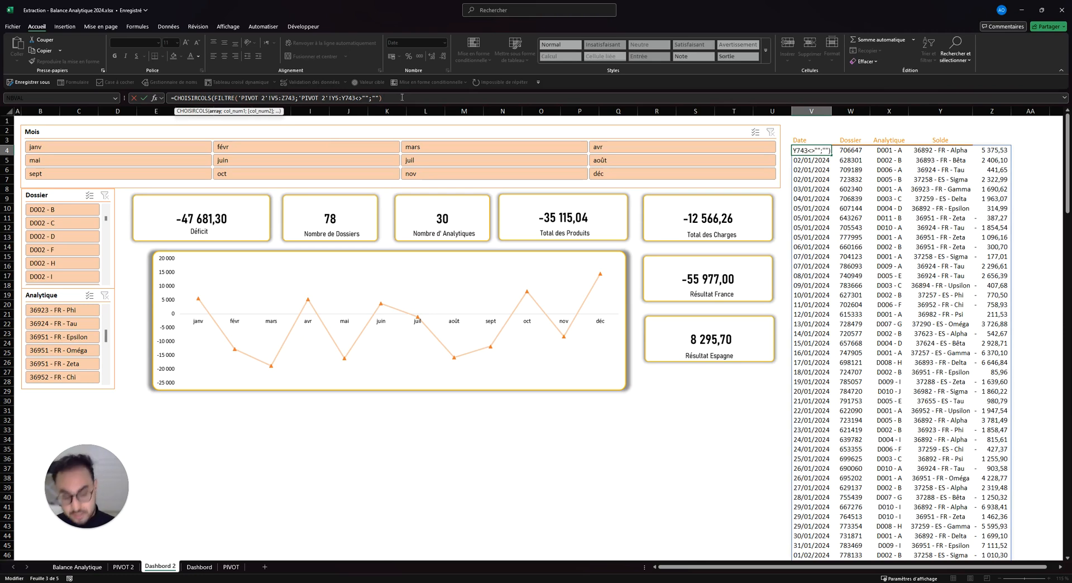
text(;)
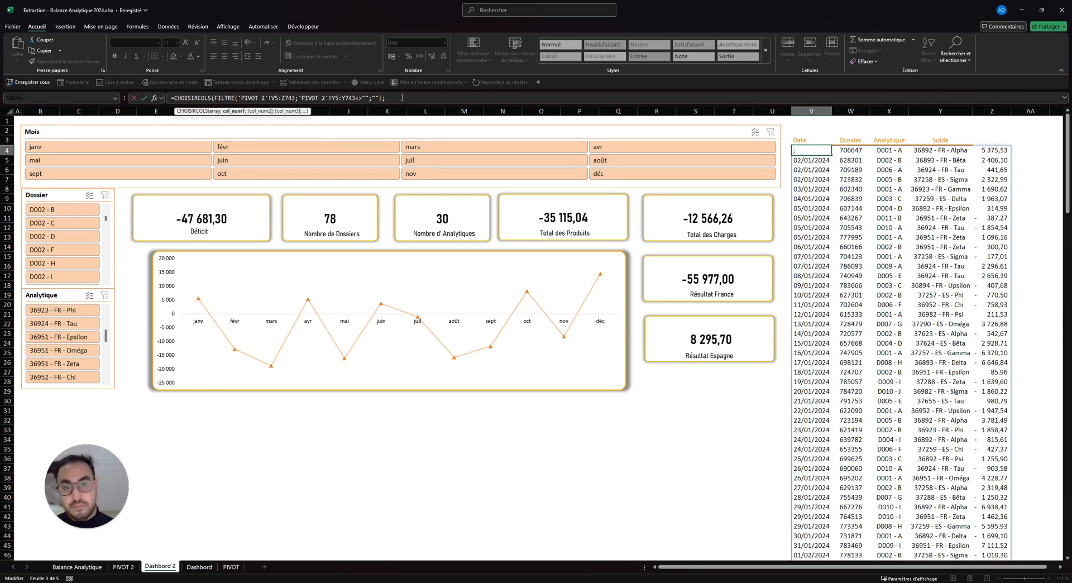
click(123, 567)
drag(877, 525, 877, 120)
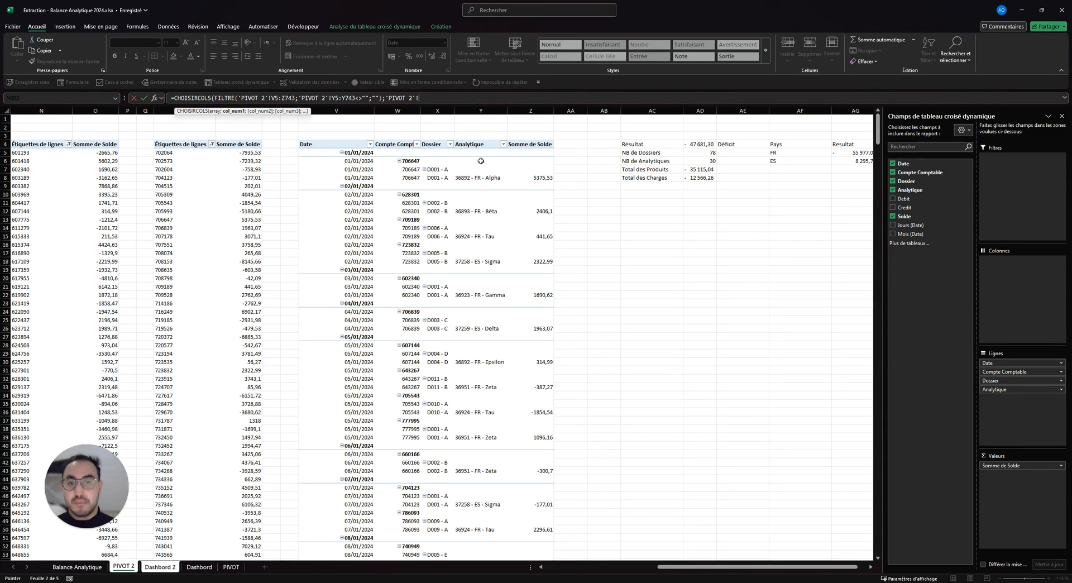
drag(419, 98, 386, 99)
key(BackSpace)
text(1;)
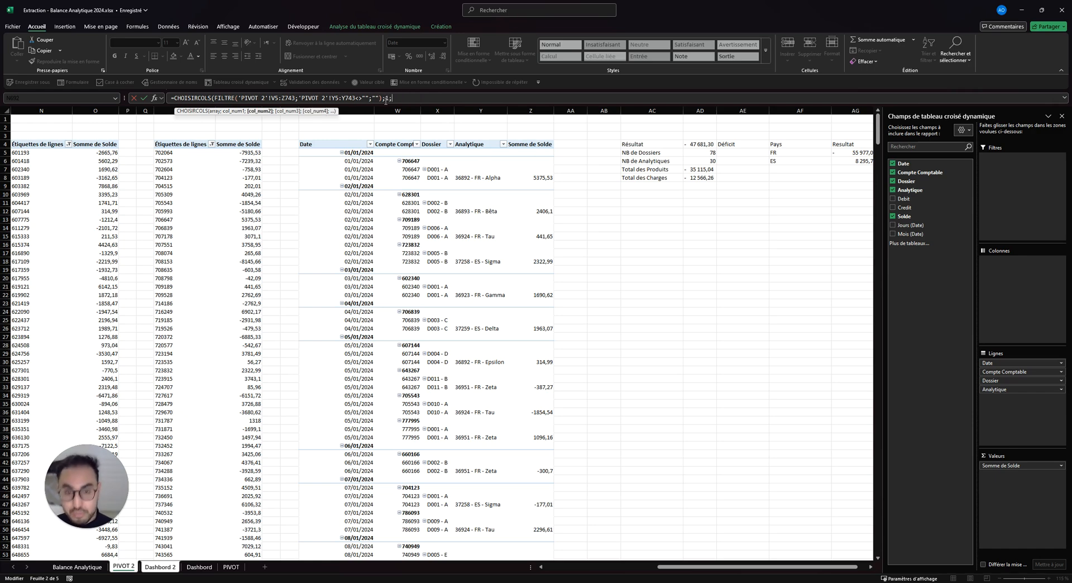
text(3;4;5)
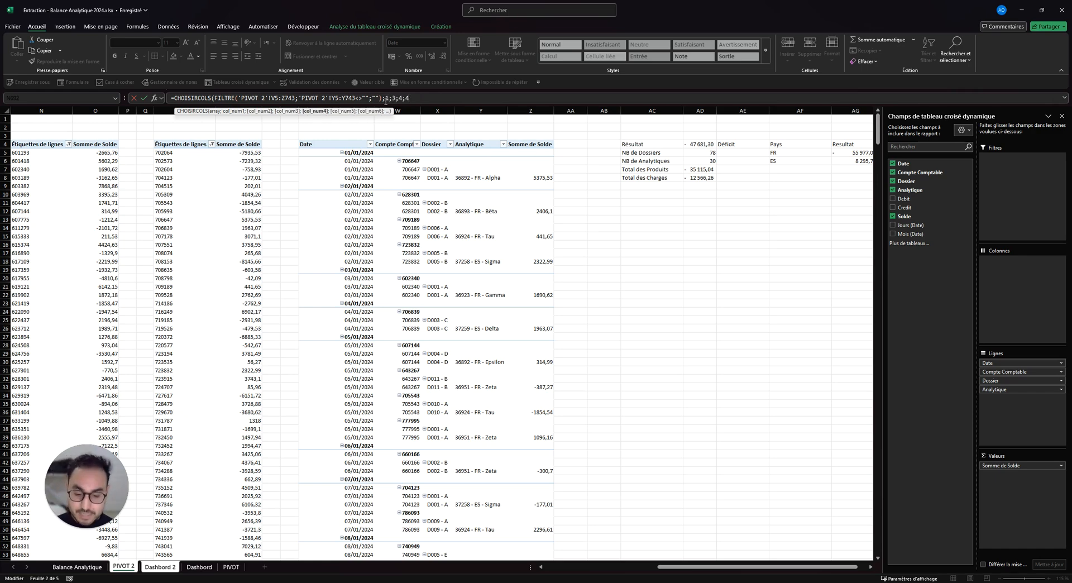
key(Return)
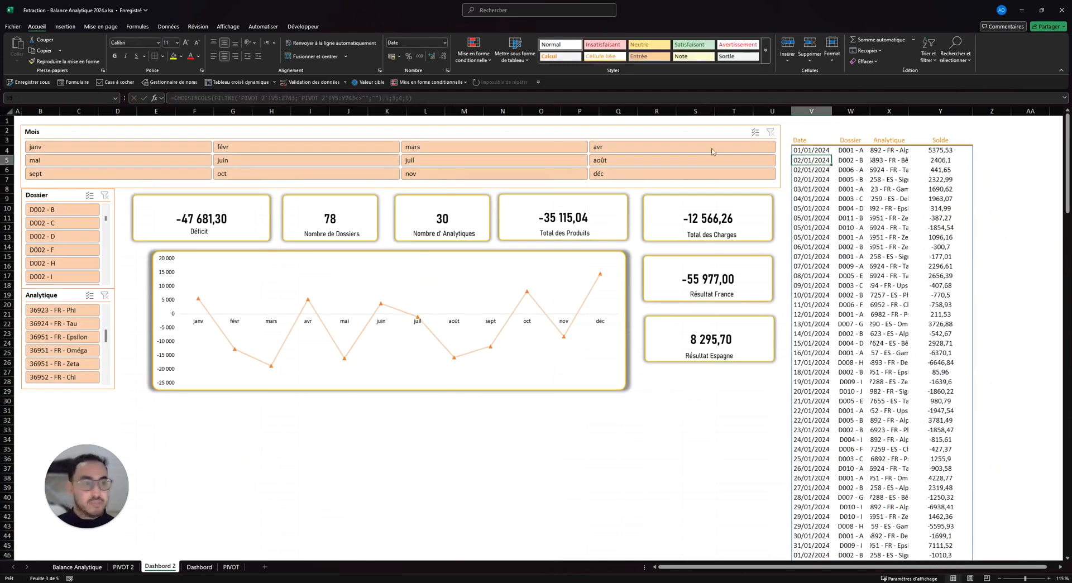
- Apply the thousands separator format to the Solde amounts in column Y, from Y4 to Y199
click(955, 150)
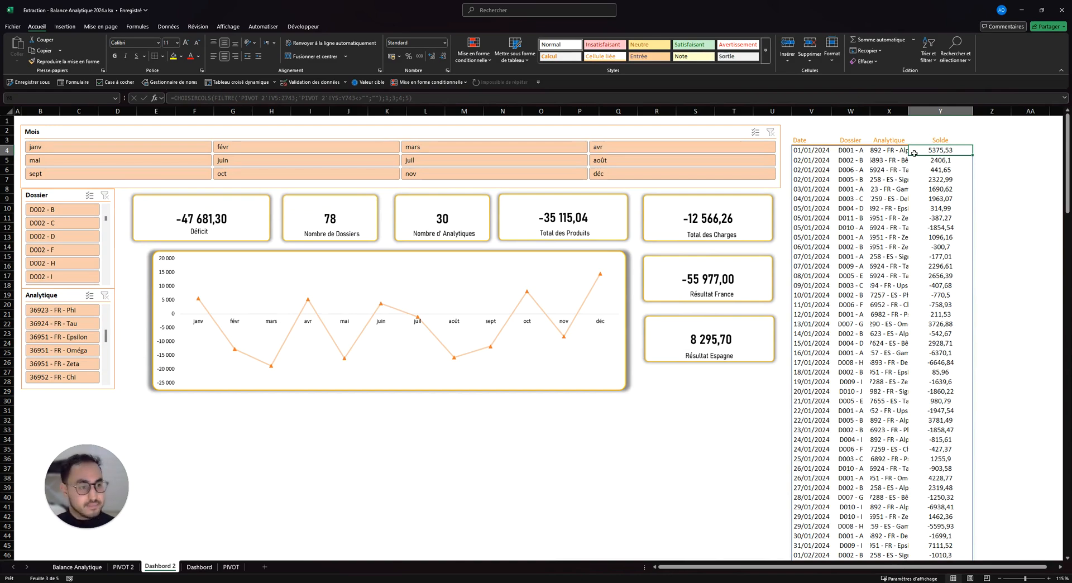
key(ctrl+shift+Down)
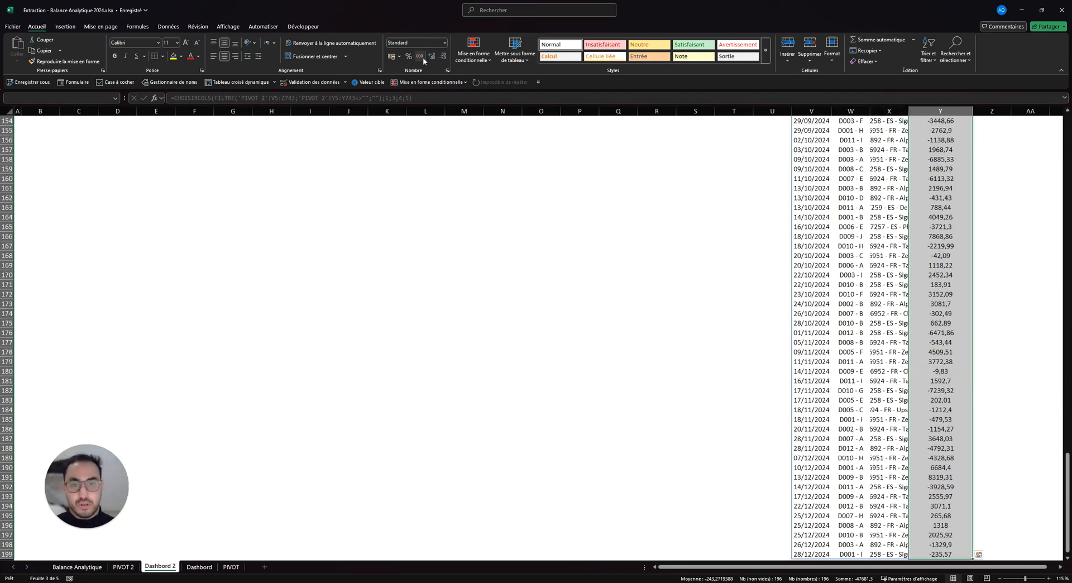
click(419, 57)
click(989, 148)
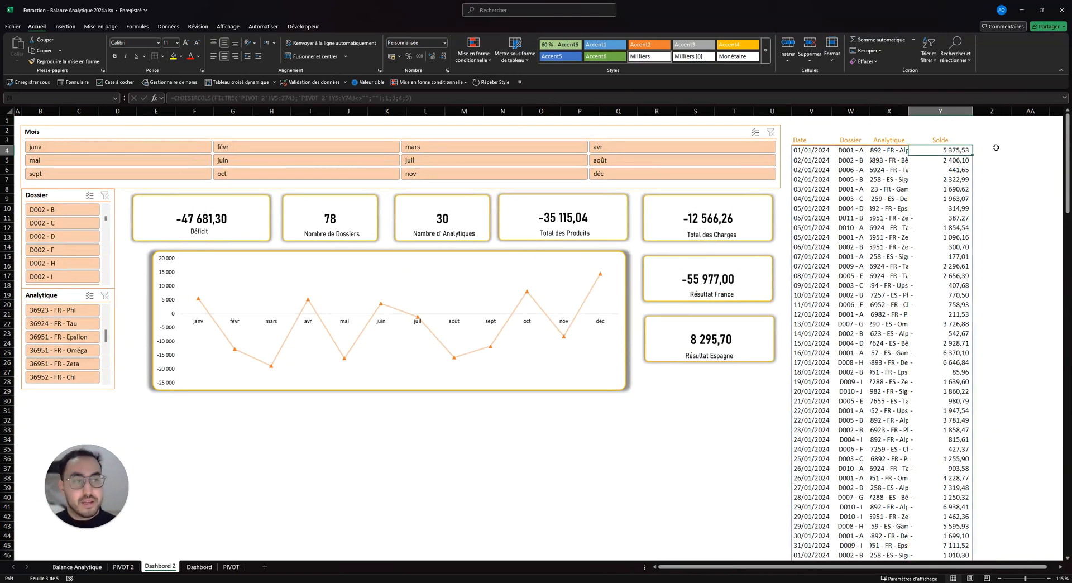
- Autofit columns V to Y to their contents, and widen the detail table's columns slightly for spacing
click(959, 151)
drag(940, 111, 812, 112)
double_click(908, 111)
double_click(927, 110)
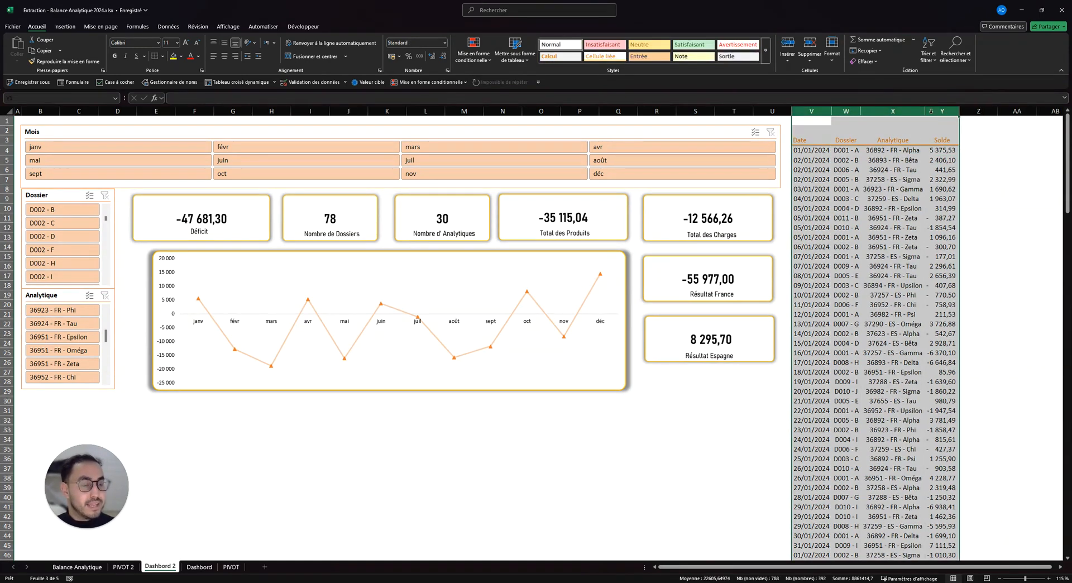
click(867, 132)
drag(860, 112, 838, 112)
drag(944, 112, 985, 112)
click(1017, 150)
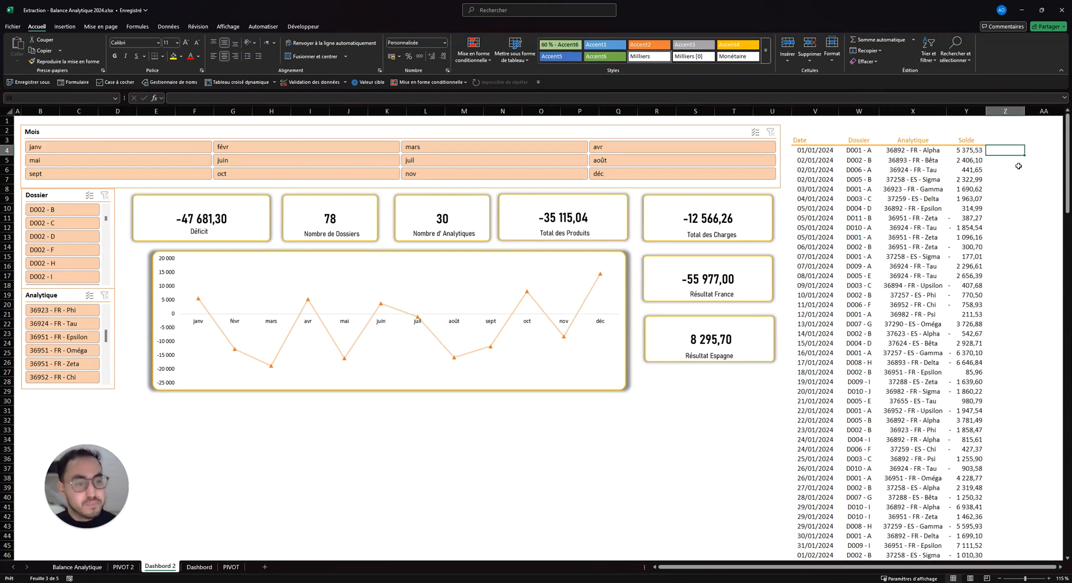
- Compare the new detail table with the bordered detail table on the Dashbord sheet
click(813, 449)
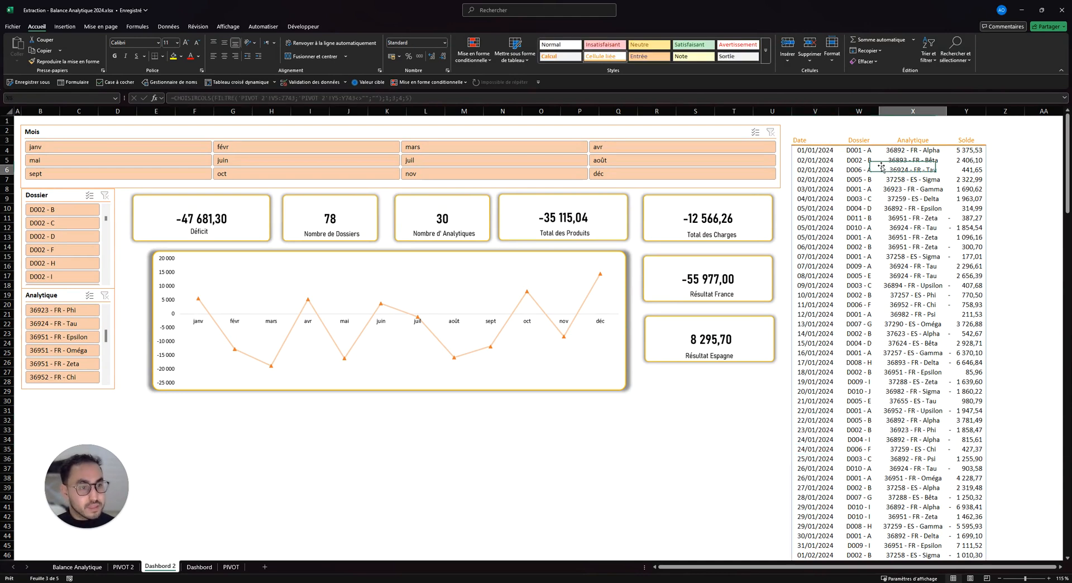
click(812, 151)
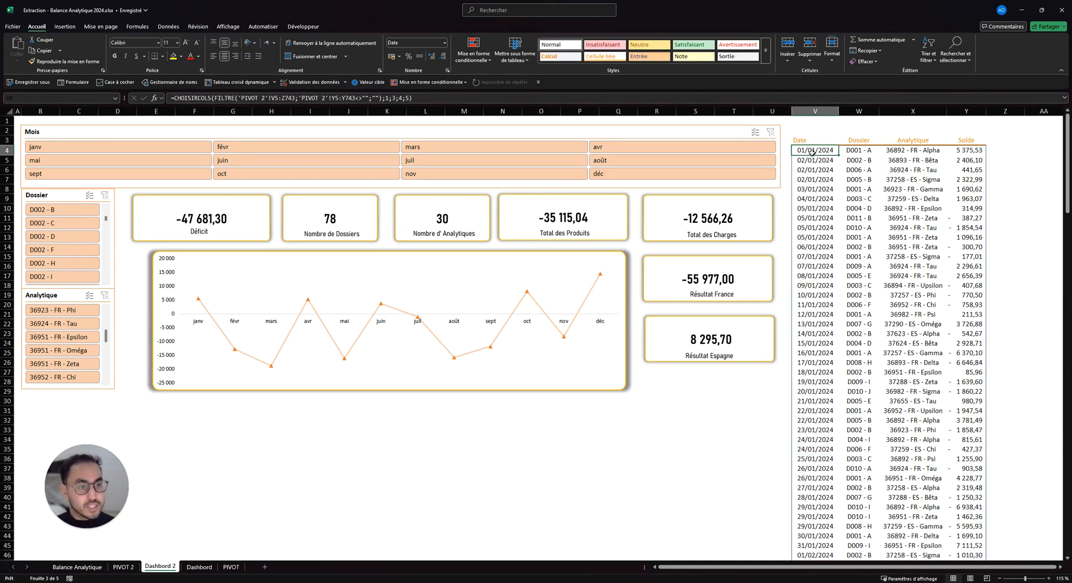
click(197, 567)
click(692, 491)
click(868, 379)
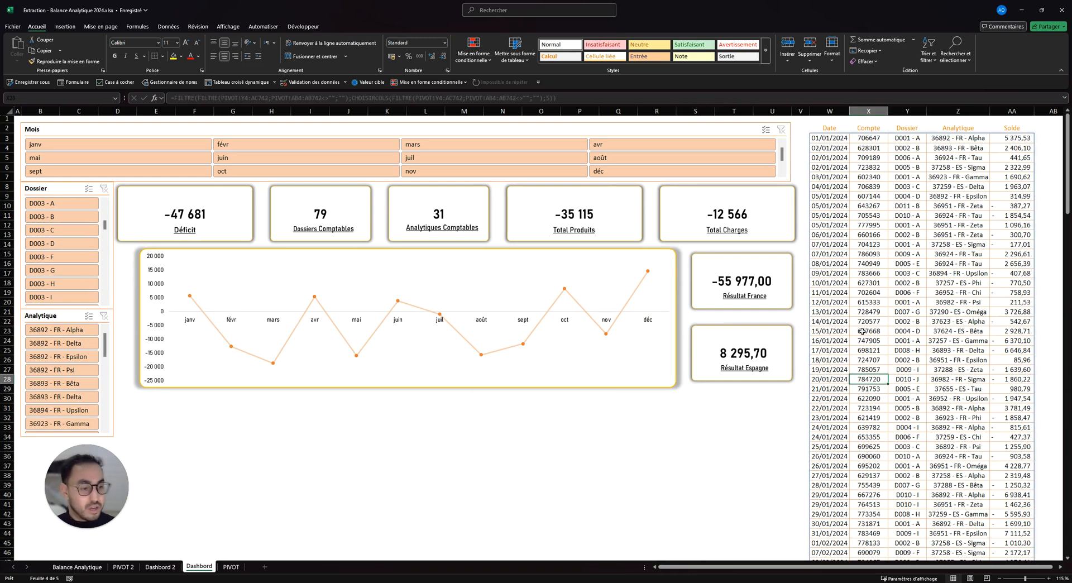
click(860, 244)
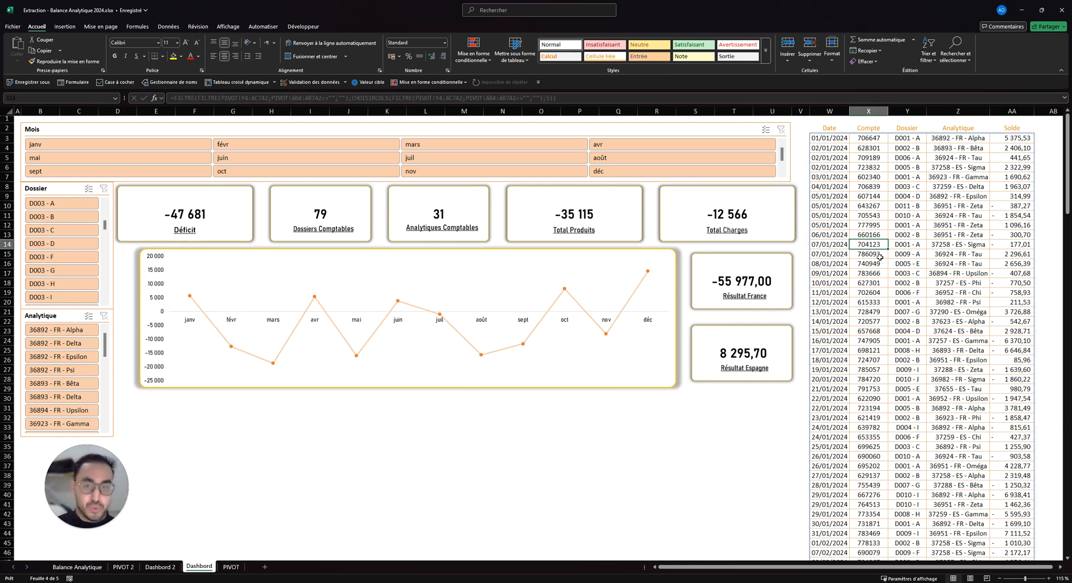
click(519, 494)
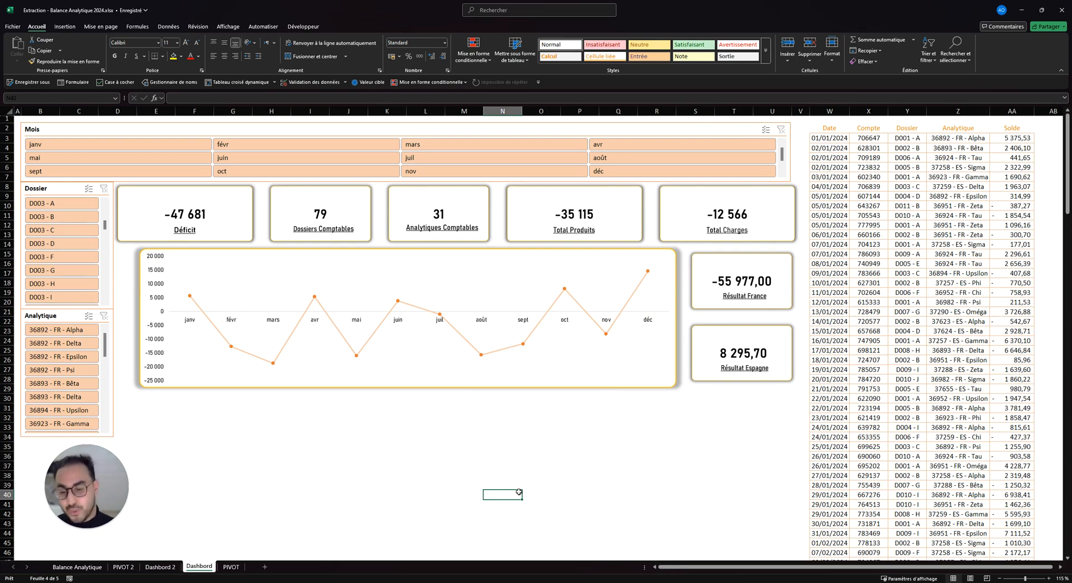
- Start a formula-based conditional formatting rule for the detail table's data, V4:Y199, on the Dashbord 2 sheet
click(160, 566)
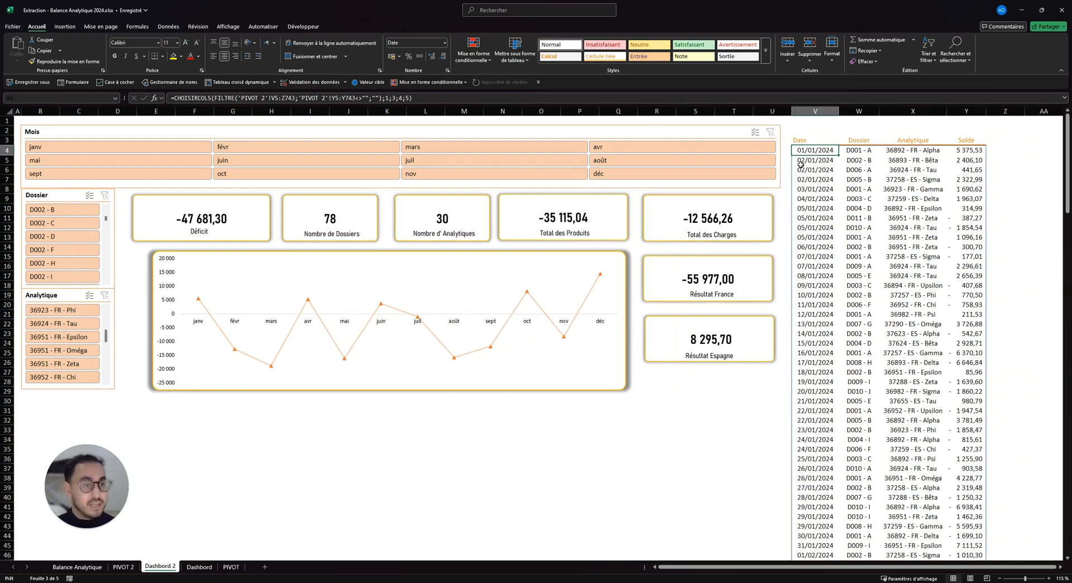
click(809, 151)
key(ctrl+shift+Right)
key(ctrl+shift+Down)
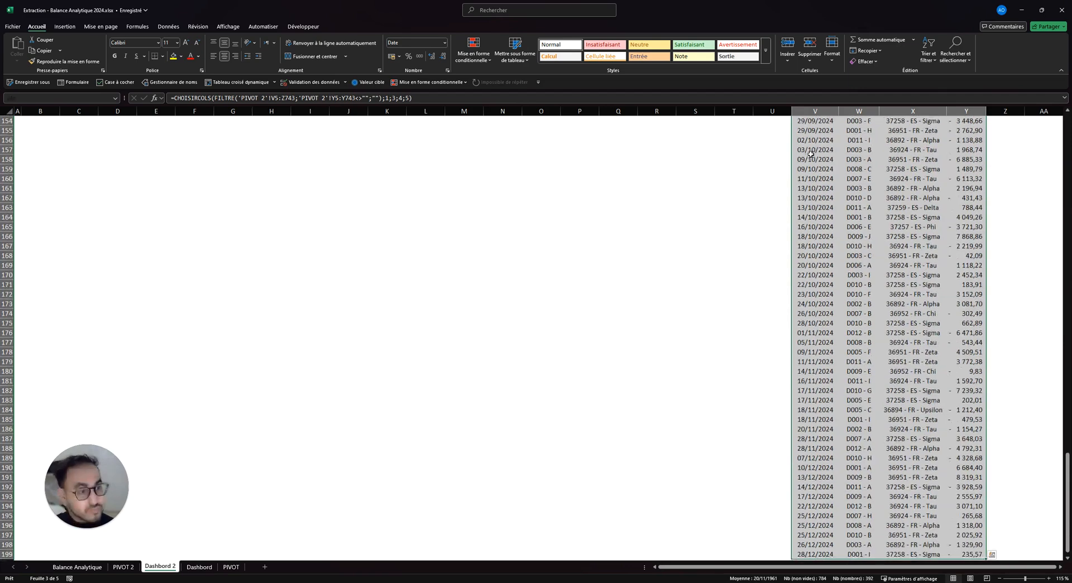
click(430, 82)
click(437, 210)
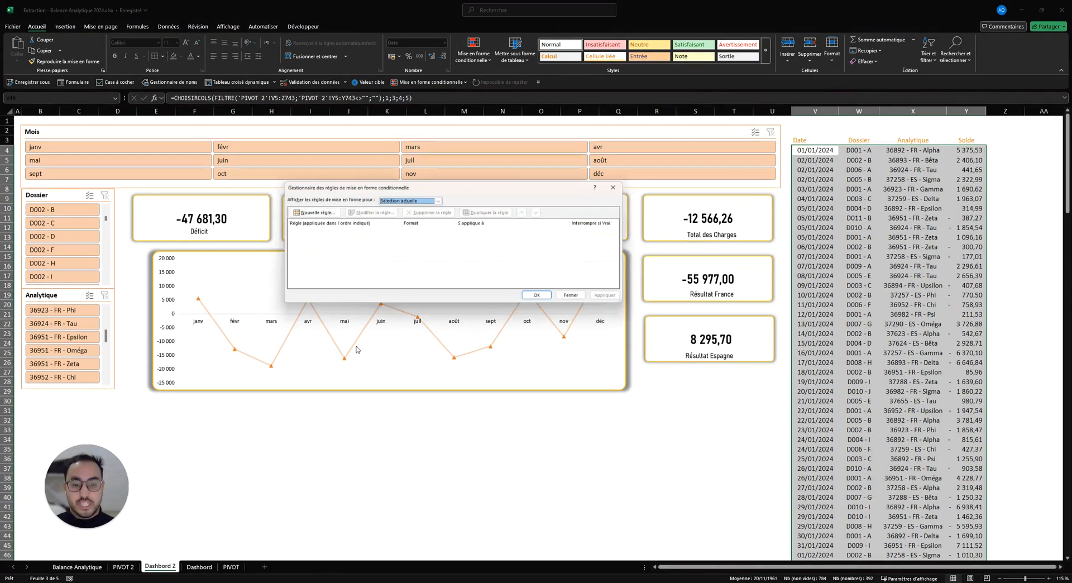
click(310, 212)
click(392, 229)
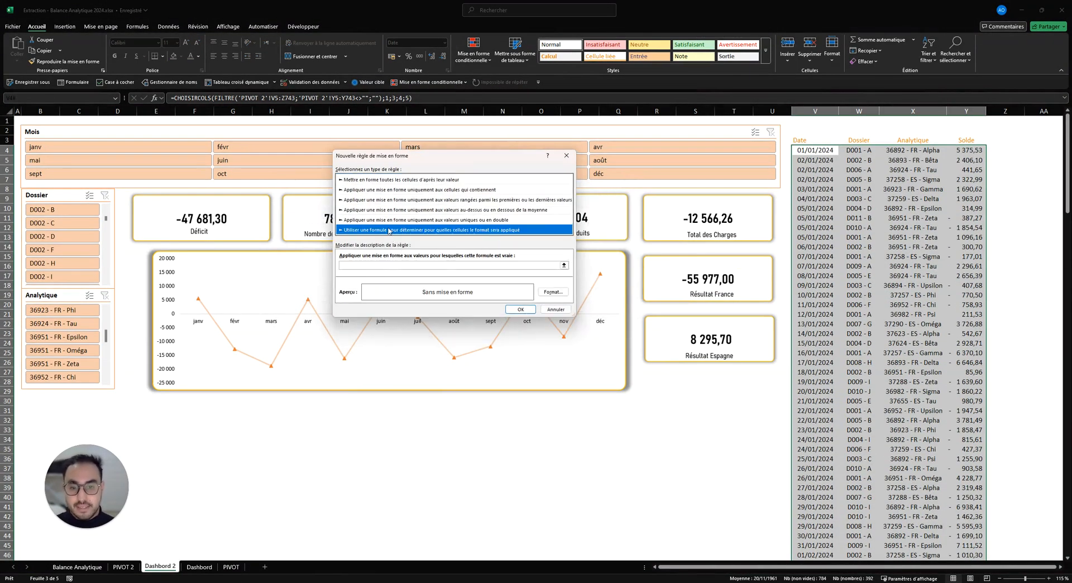
- Set the rule's formula to =SI(V4:Y4<>"";VRAI;FAUX) so that it targets non-empty cells
click(373, 266)
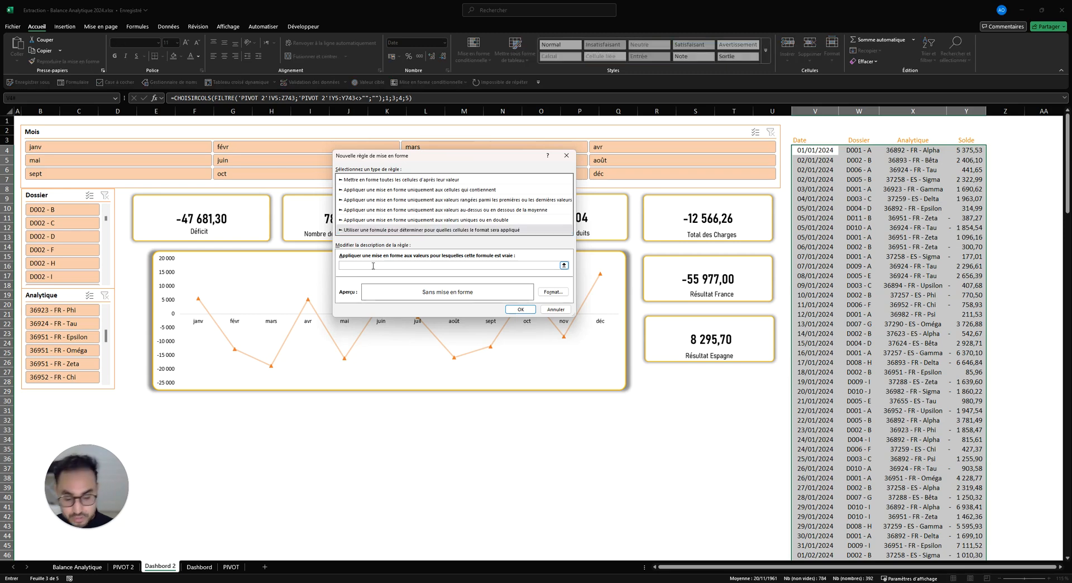
text(=)
drag(816, 150, 970, 151)
key(F4)
key(F4)
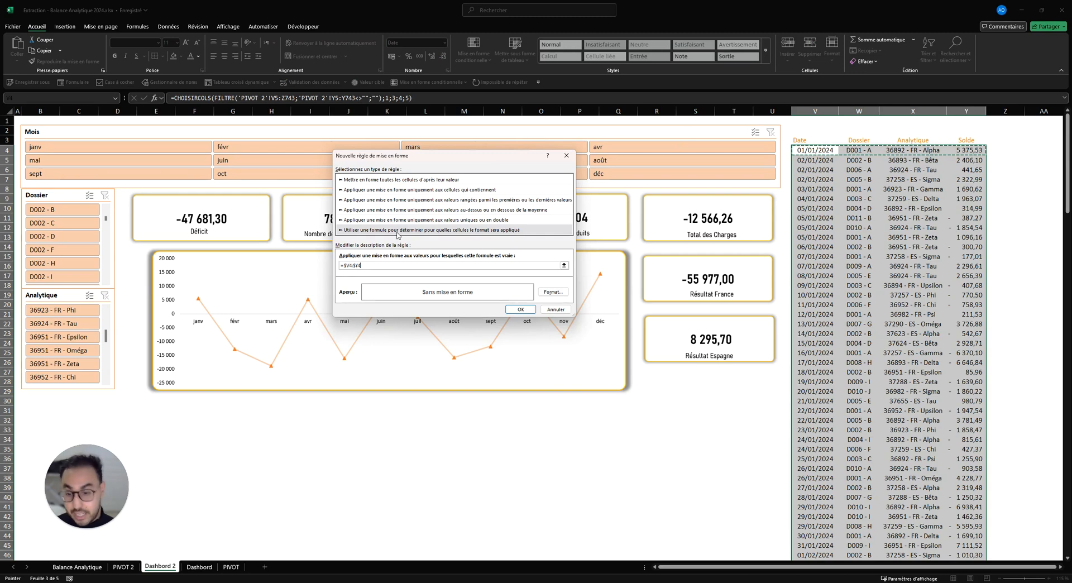
key(F4)
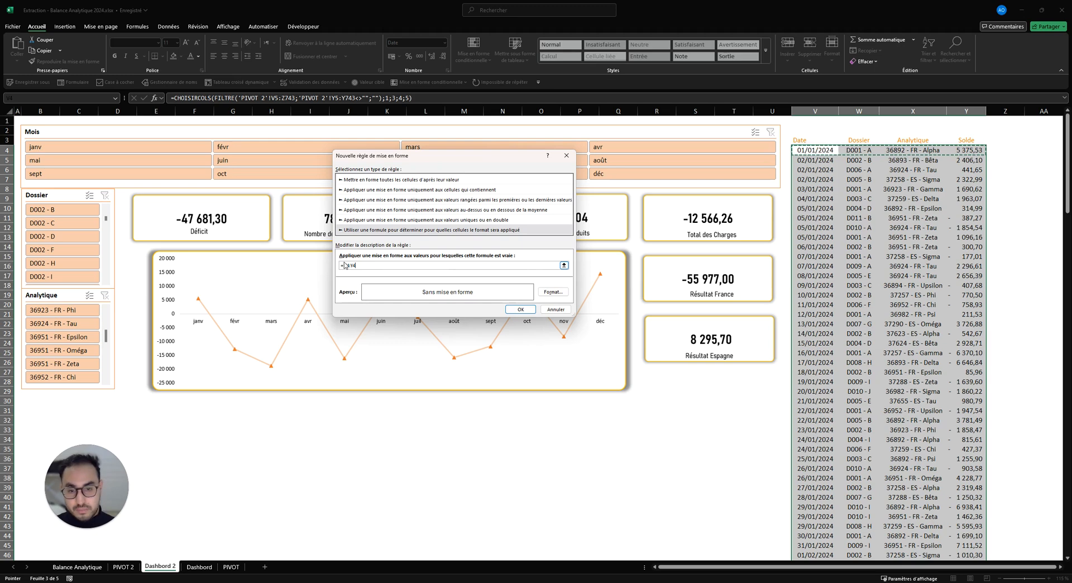
click(347, 265)
text(SI()
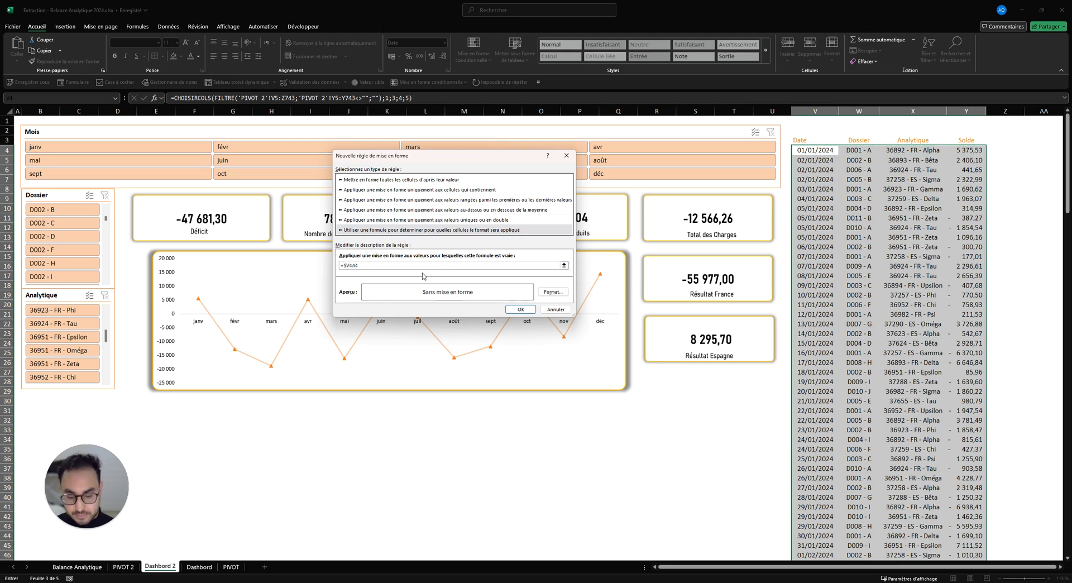
click(373, 266)
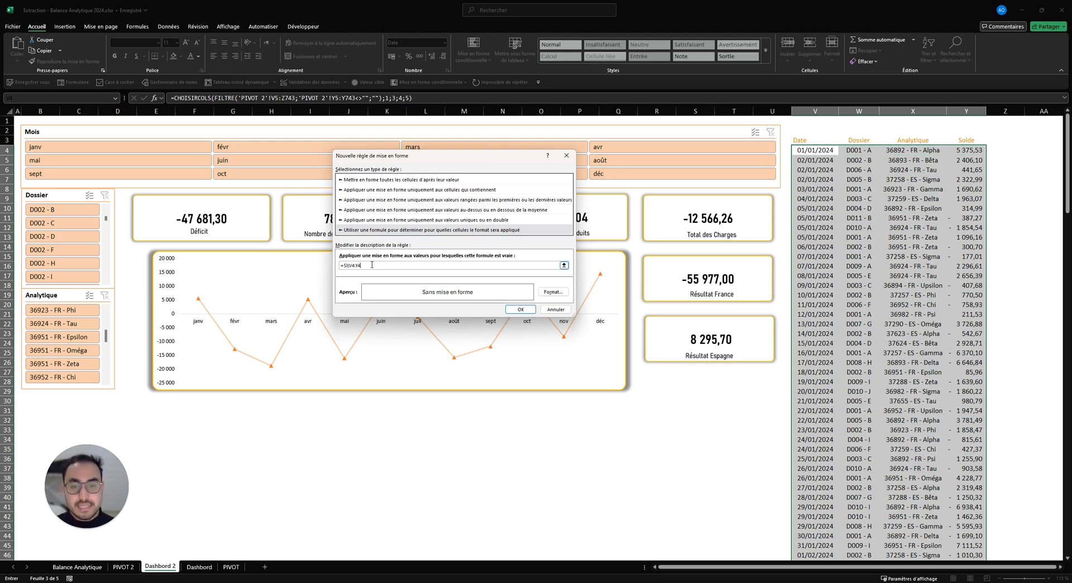
text(<>"";)
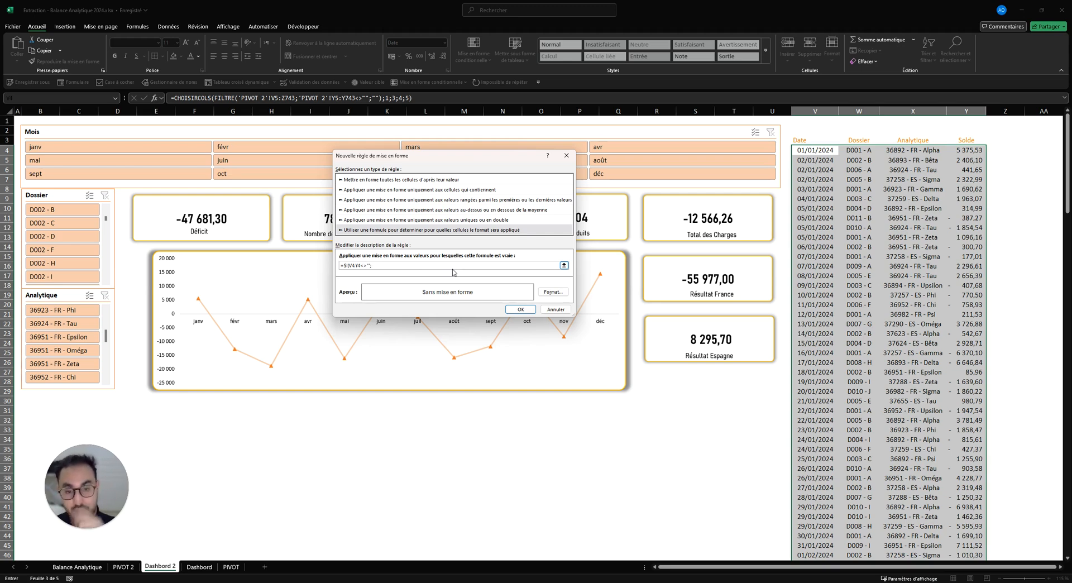
text(VRA)
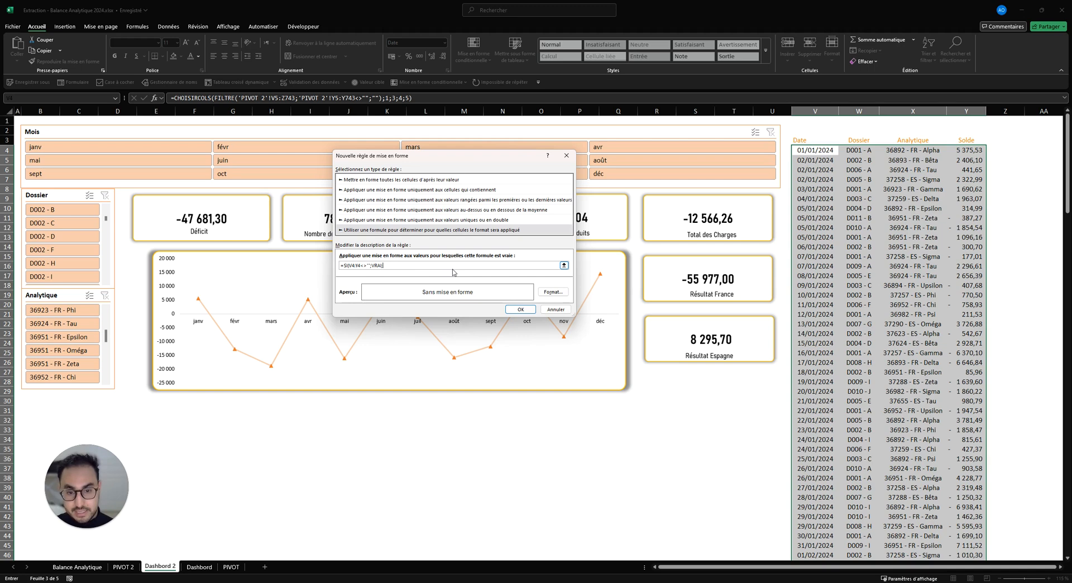
text(I;FA)
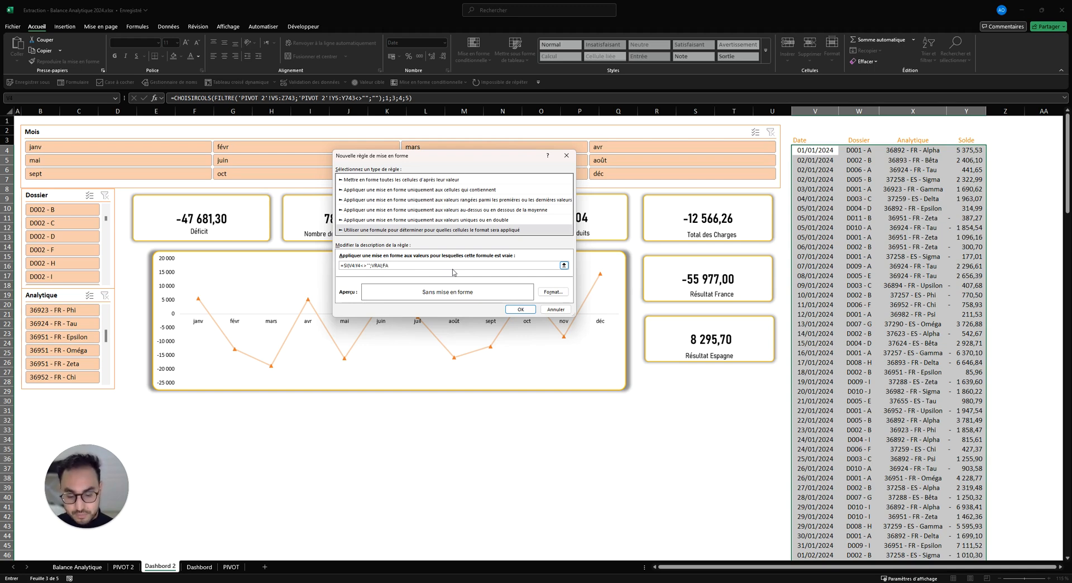
text(UX))
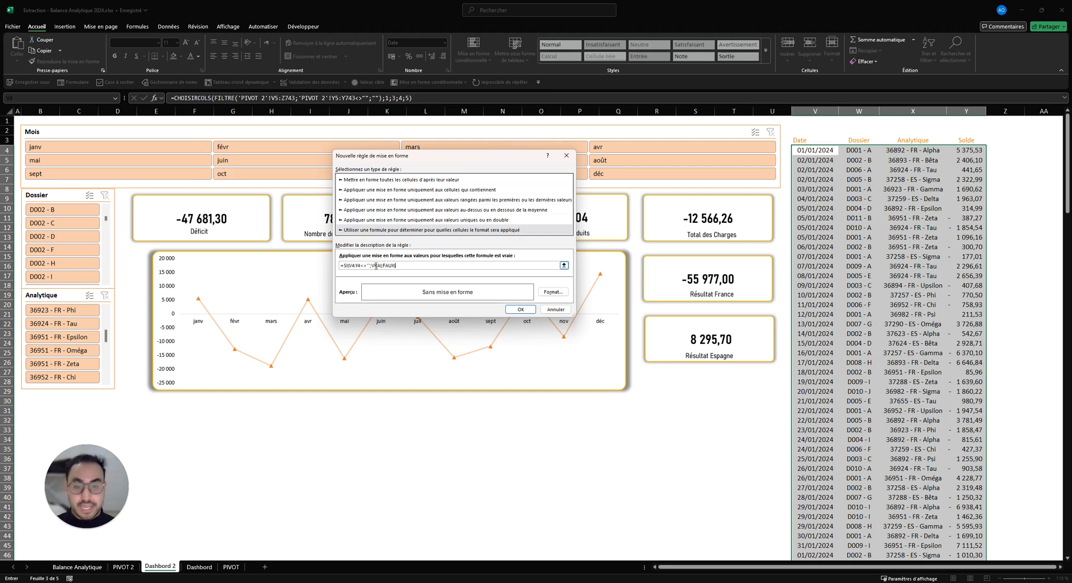
- Give the conditional formatting rule an orange outline border around each matching cell
click(553, 292)
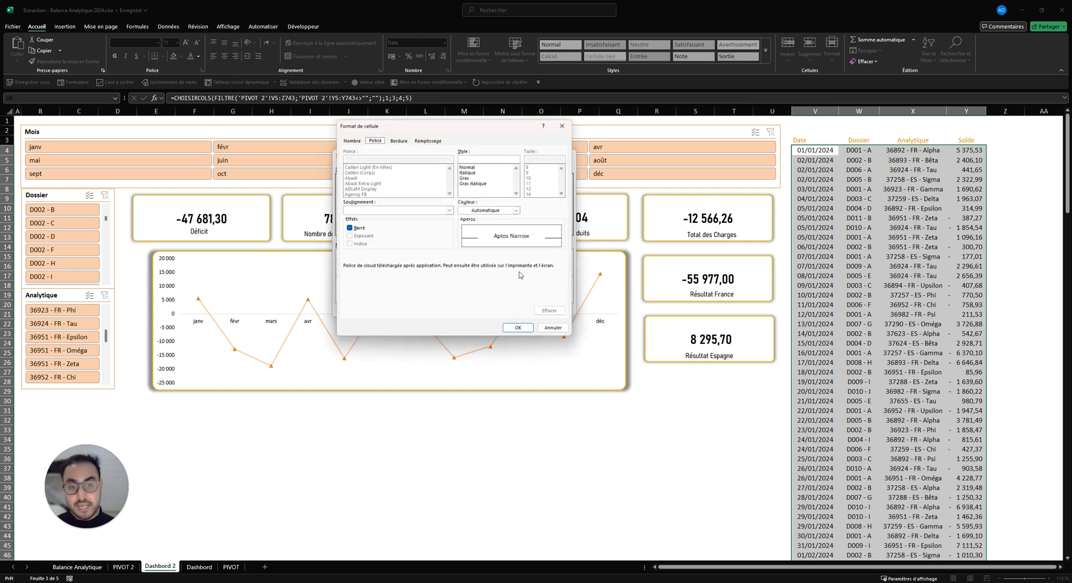
click(398, 140)
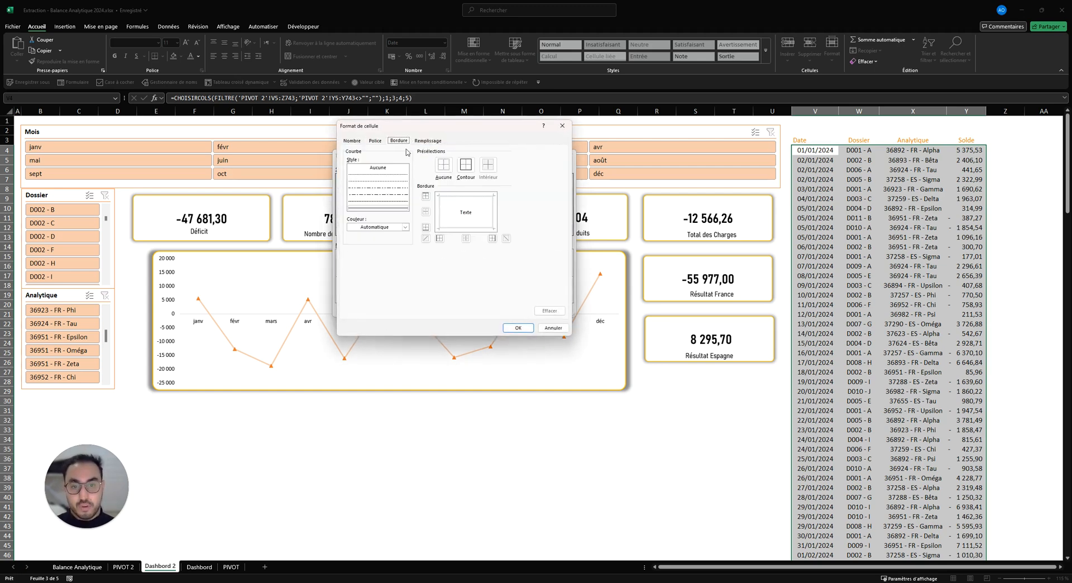
click(404, 226)
click(415, 268)
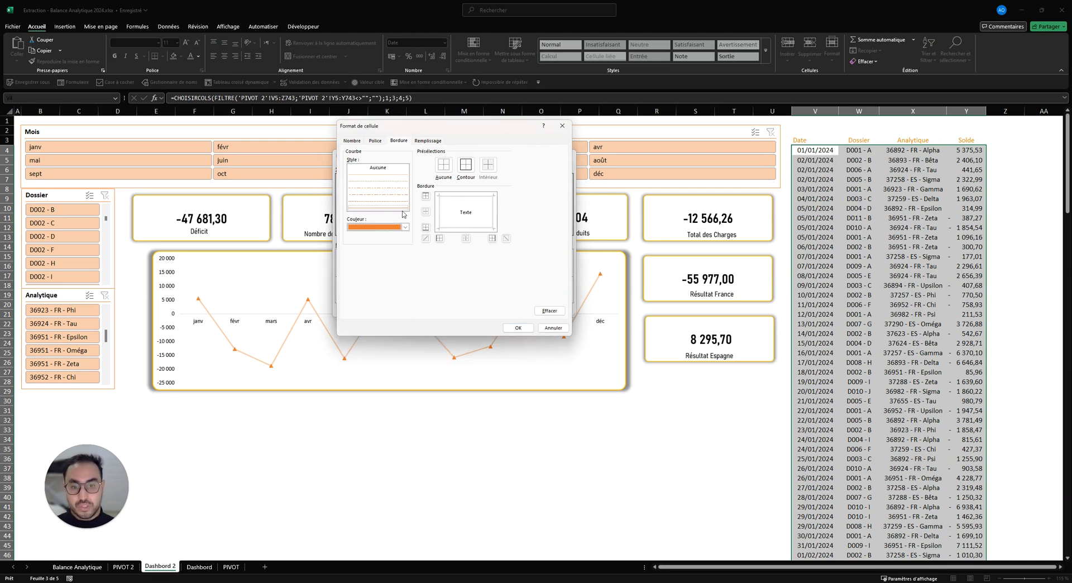
click(465, 165)
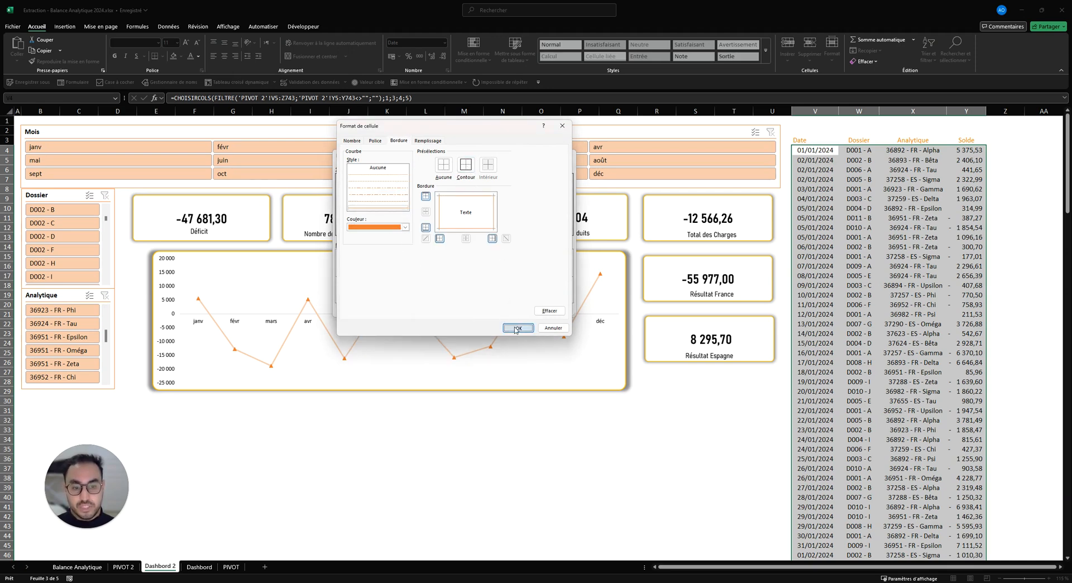
click(518, 328)
- Review the rule's border and font format and apply the conditional formatting rule to the detail table
click(553, 291)
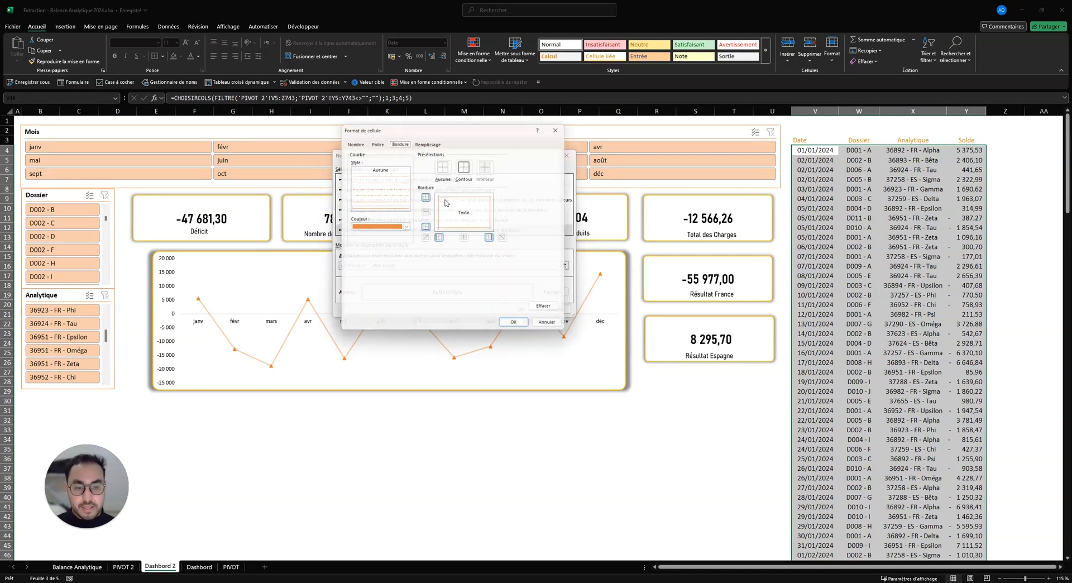
click(374, 140)
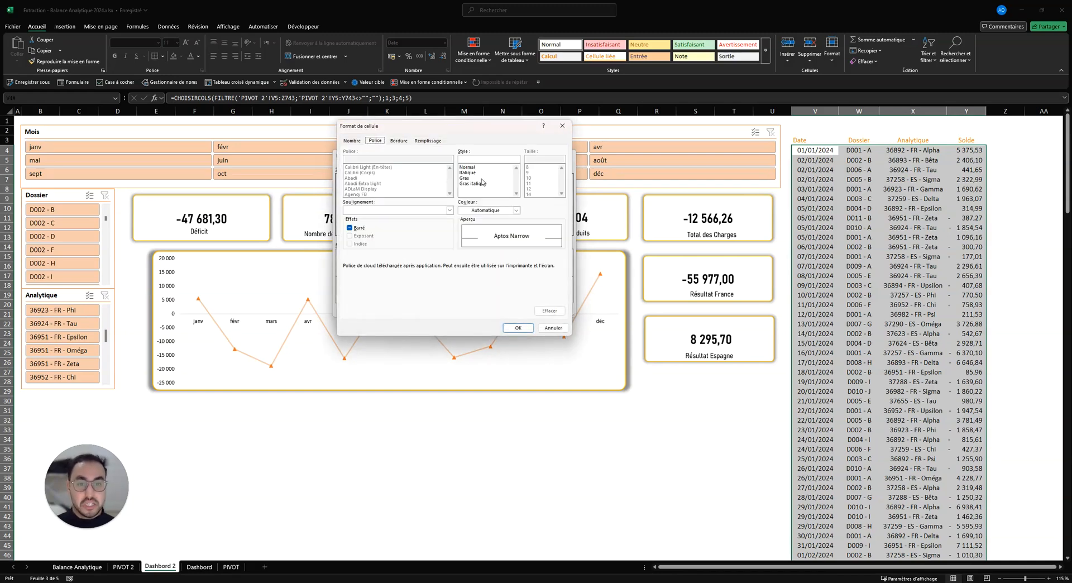
click(517, 328)
click(519, 310)
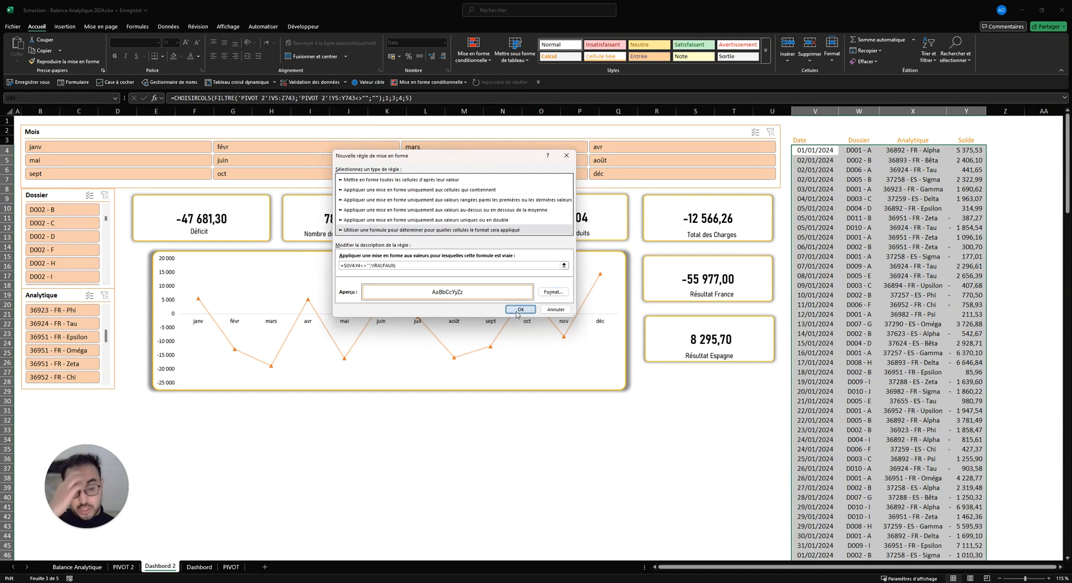
click(610, 297)
click(574, 298)
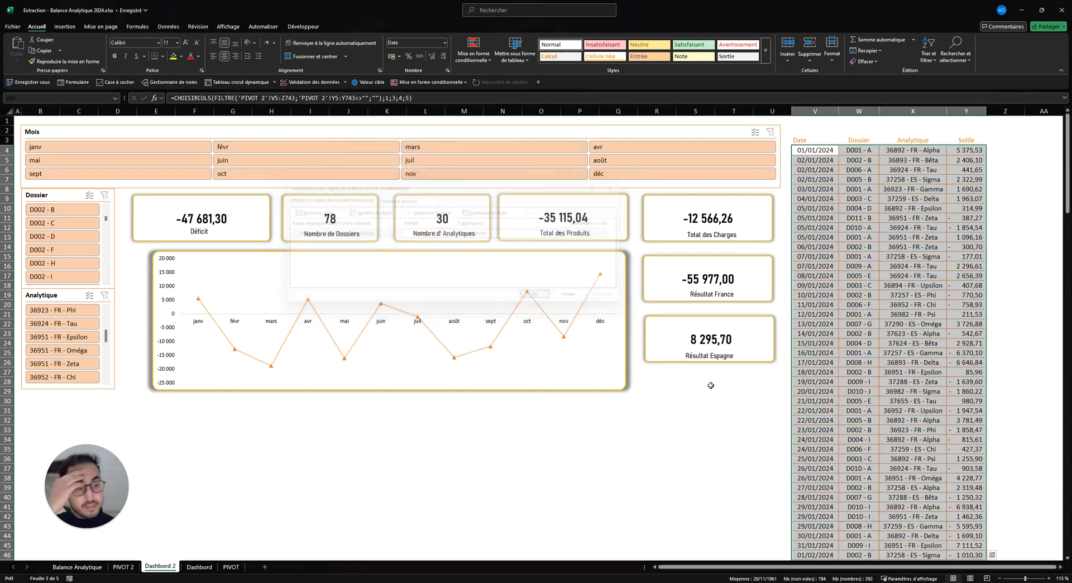
- Deselect the detail table and save the workbook
click(695, 411)
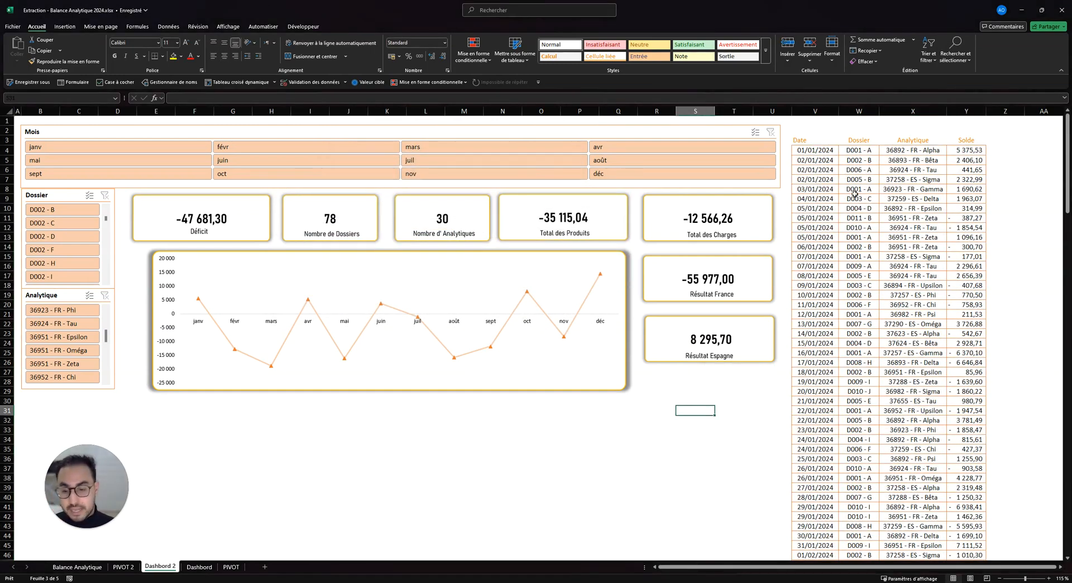
key(ctrl+s)
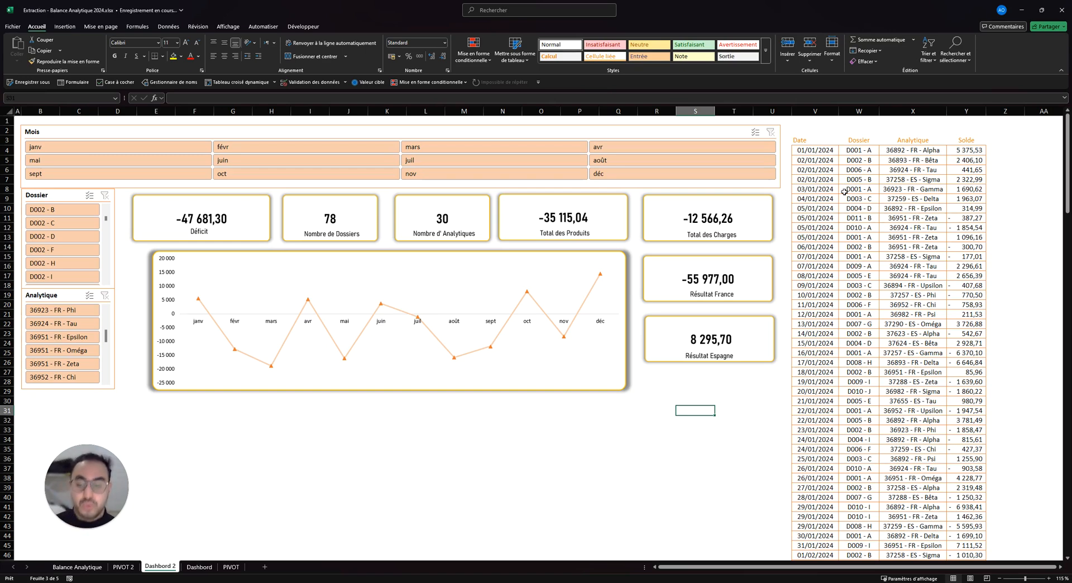
click(492, 469)
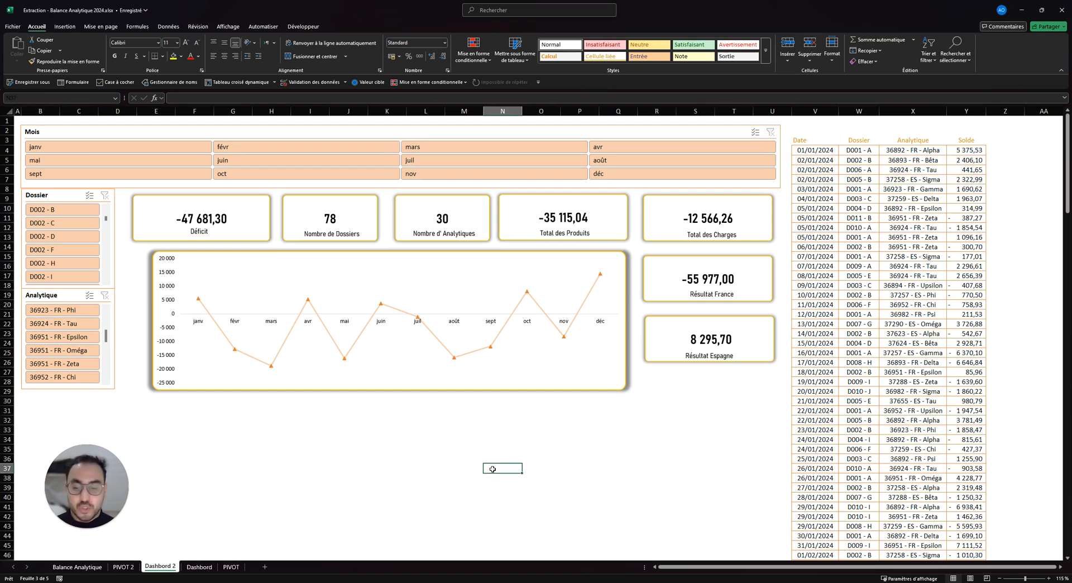
- Filter the dashboard to janv, févr and mars with the Mois slicer and select the detail table's first date cell, V4
click(185, 148)
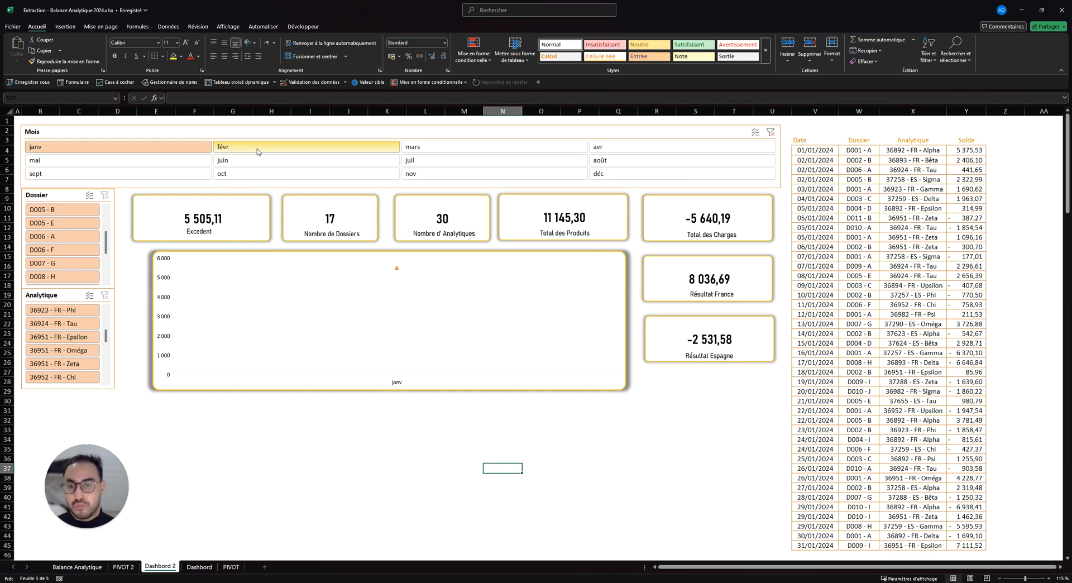
ctrl+click(303, 154)
ctrl+click(427, 154)
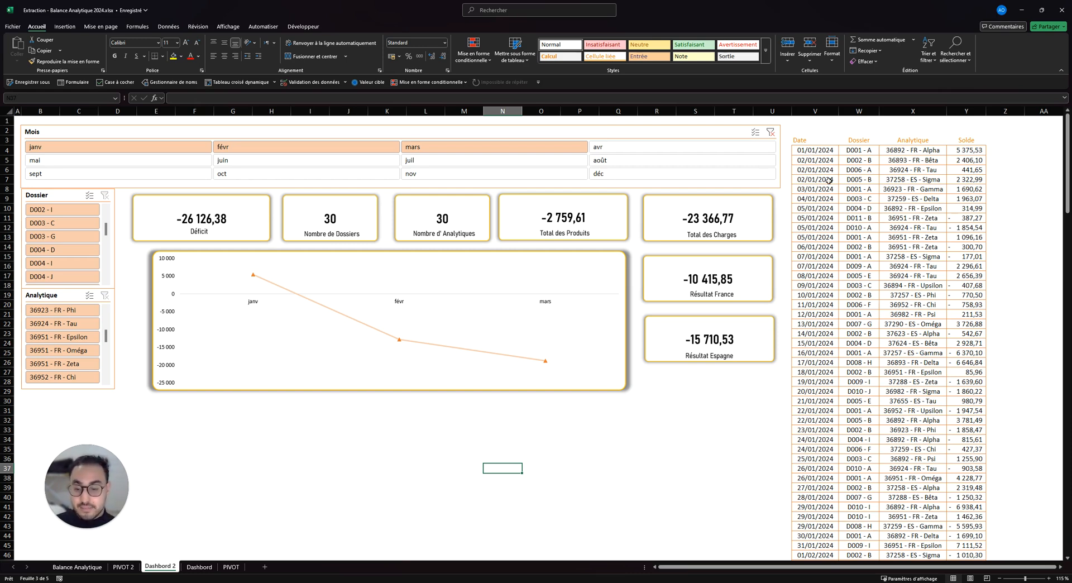
click(830, 150)
mouse_move(831, 150)
mouse_down()
mouse_move(966, 162)
mouse_move(964, 357)
mouse_move(818, 149)
mouse_up()
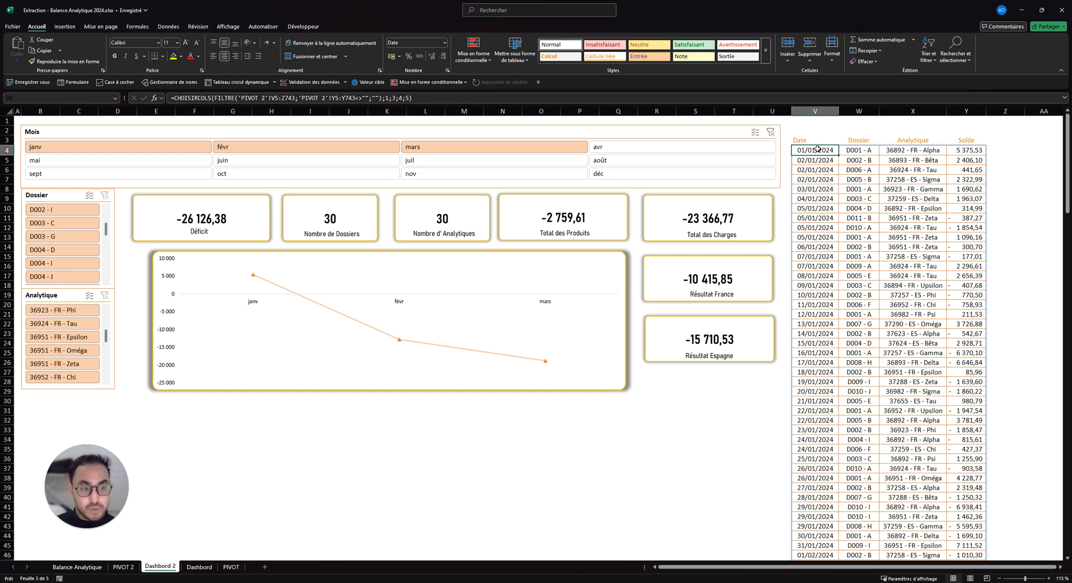
scroll(89, 239, down, 5)
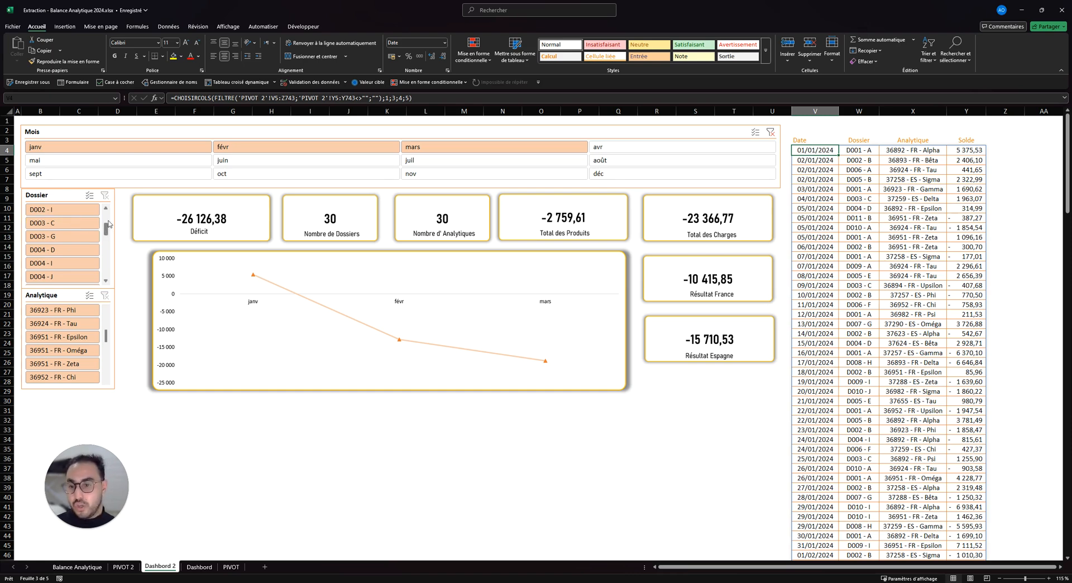
- Filter the Dossier slicer to D008 - B, D008 - H, D008 - J, D009 - A, D010 - B and D010 - I
click(86, 240)
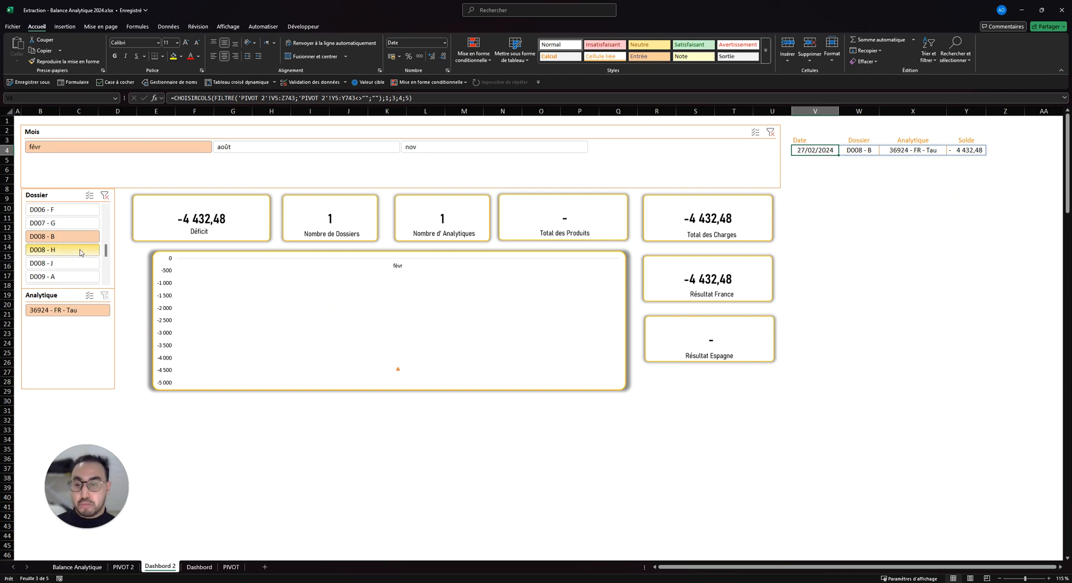
mouse_move(83, 249)
mouse_down()
mouse_move(84, 263)
mouse_move(100, 250)
mouse_up()
scroll(110, 263, down, 2)
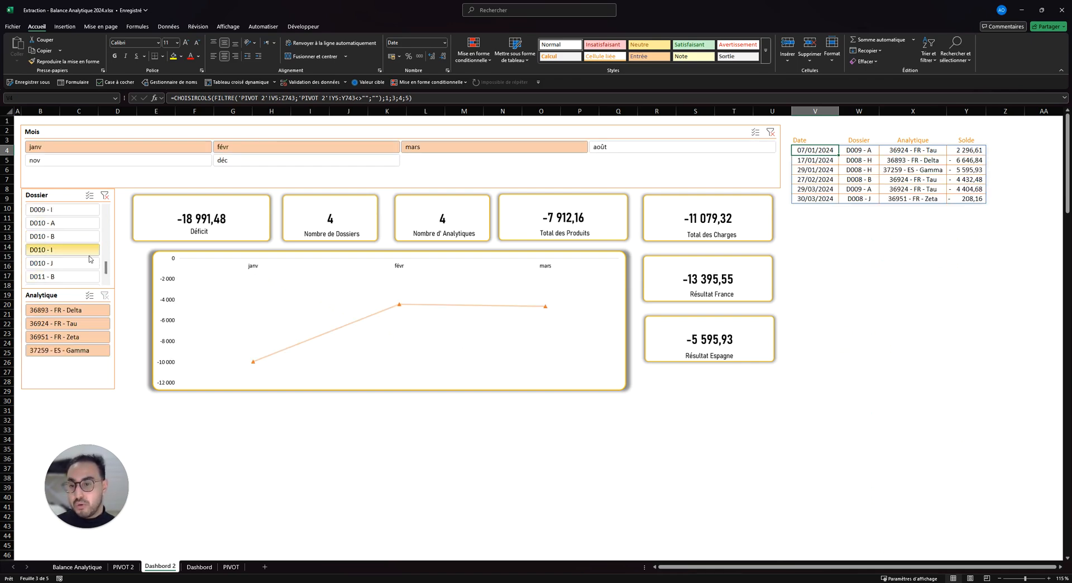
drag(89, 249, 88, 236)
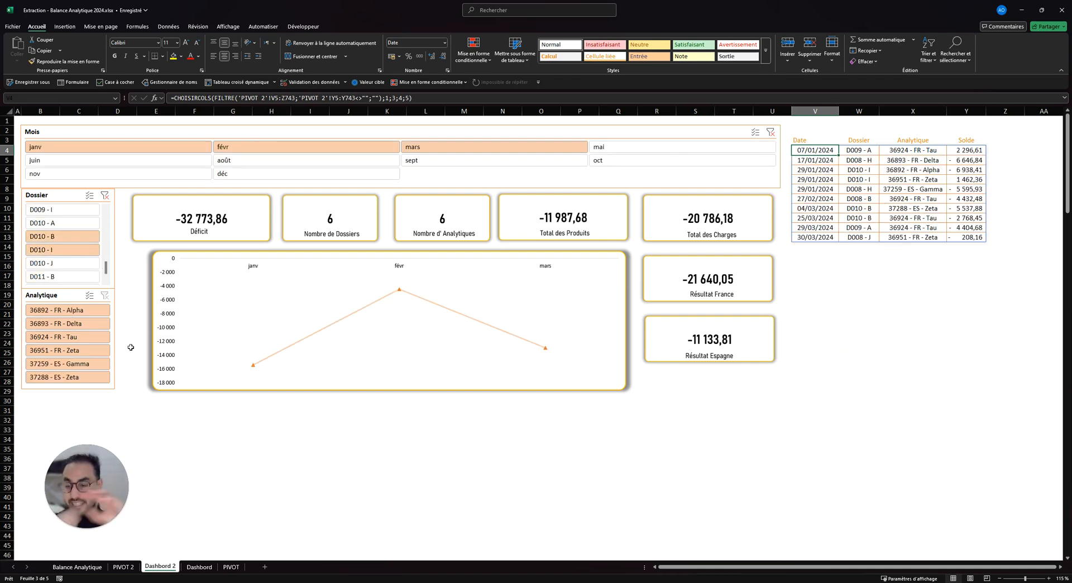